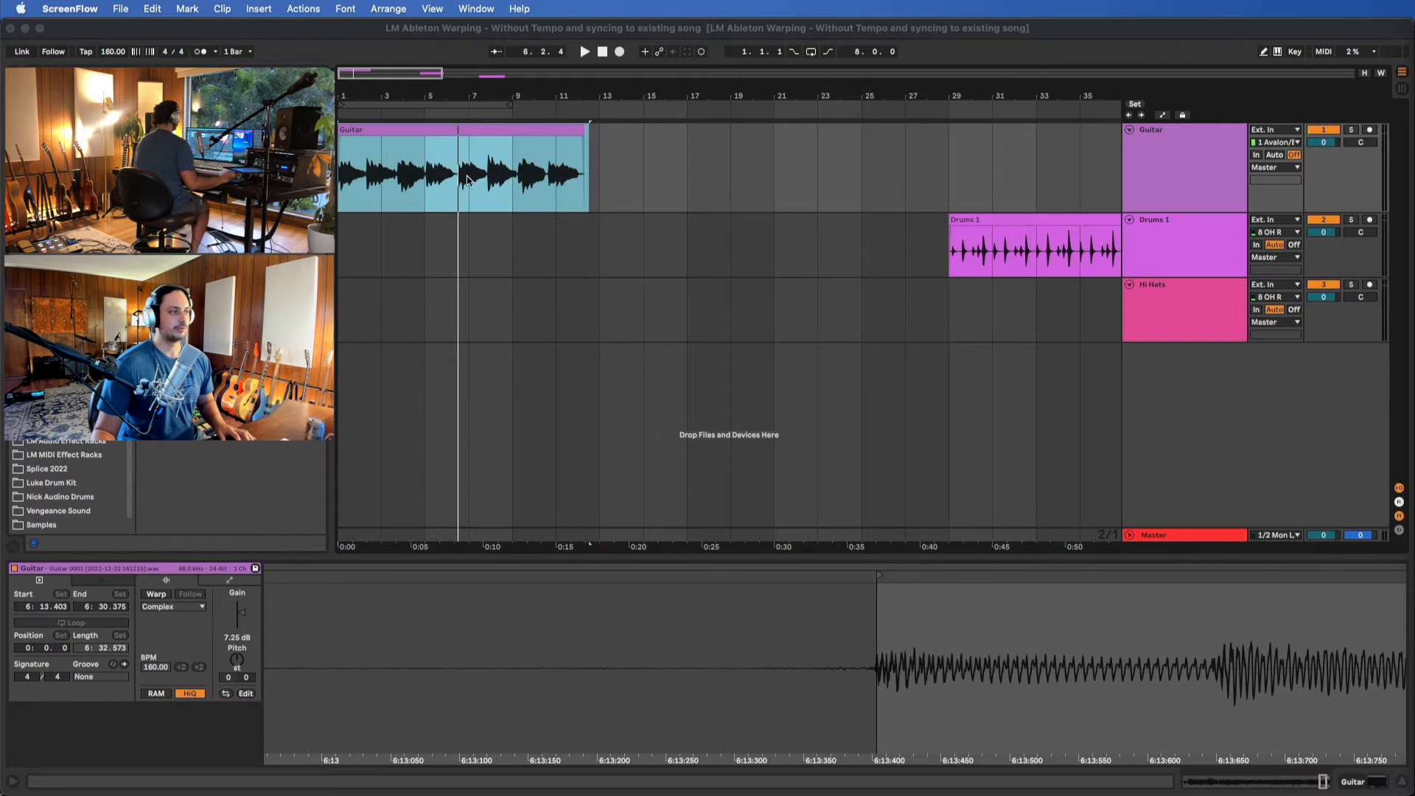
Look over the recorded clips on the Guitar, Drums 1 and Hi Hats tracks by selecting each one in turn
left_click(511, 138)
key("minus")
key("minus")
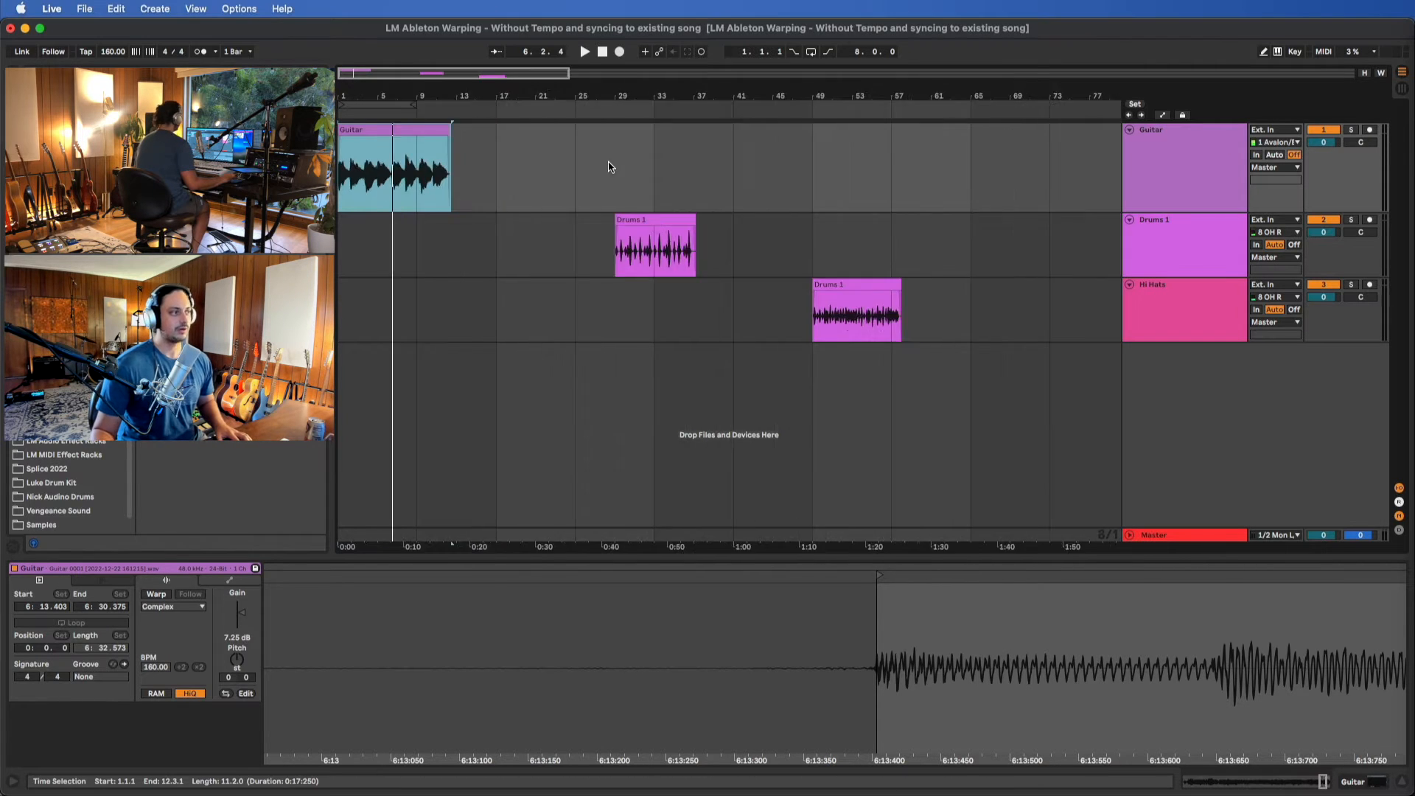
left_click(412, 129)
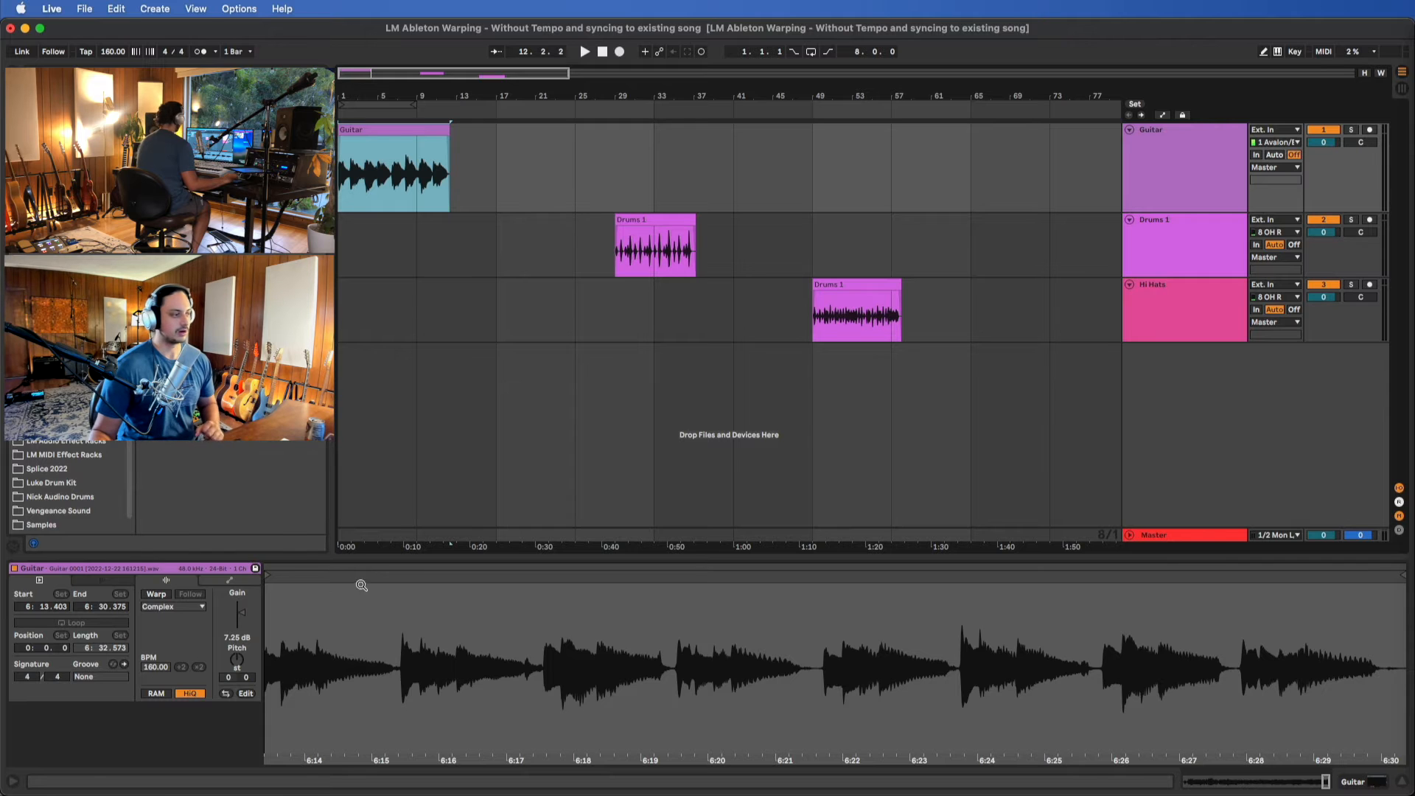
left_click(666, 218)
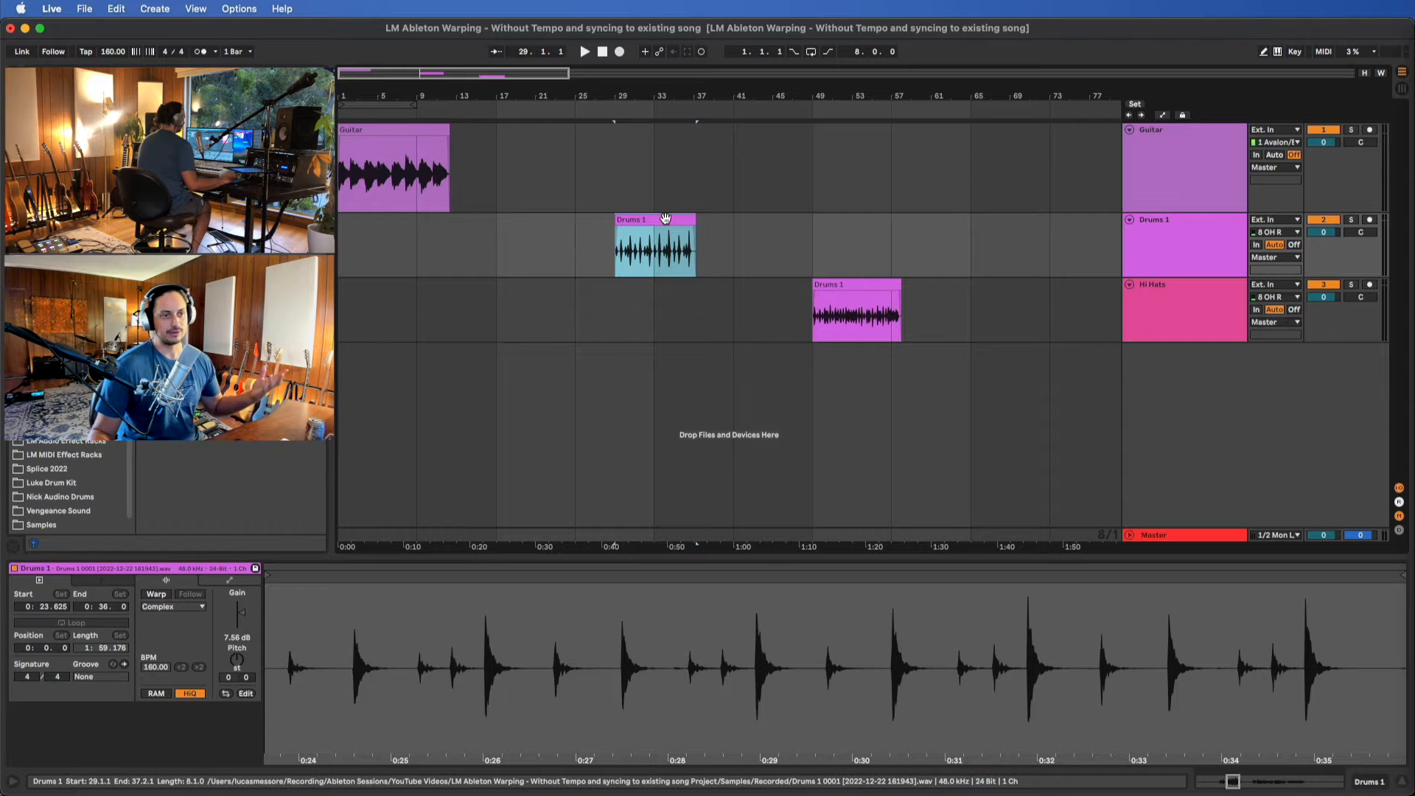
left_click(888, 284)
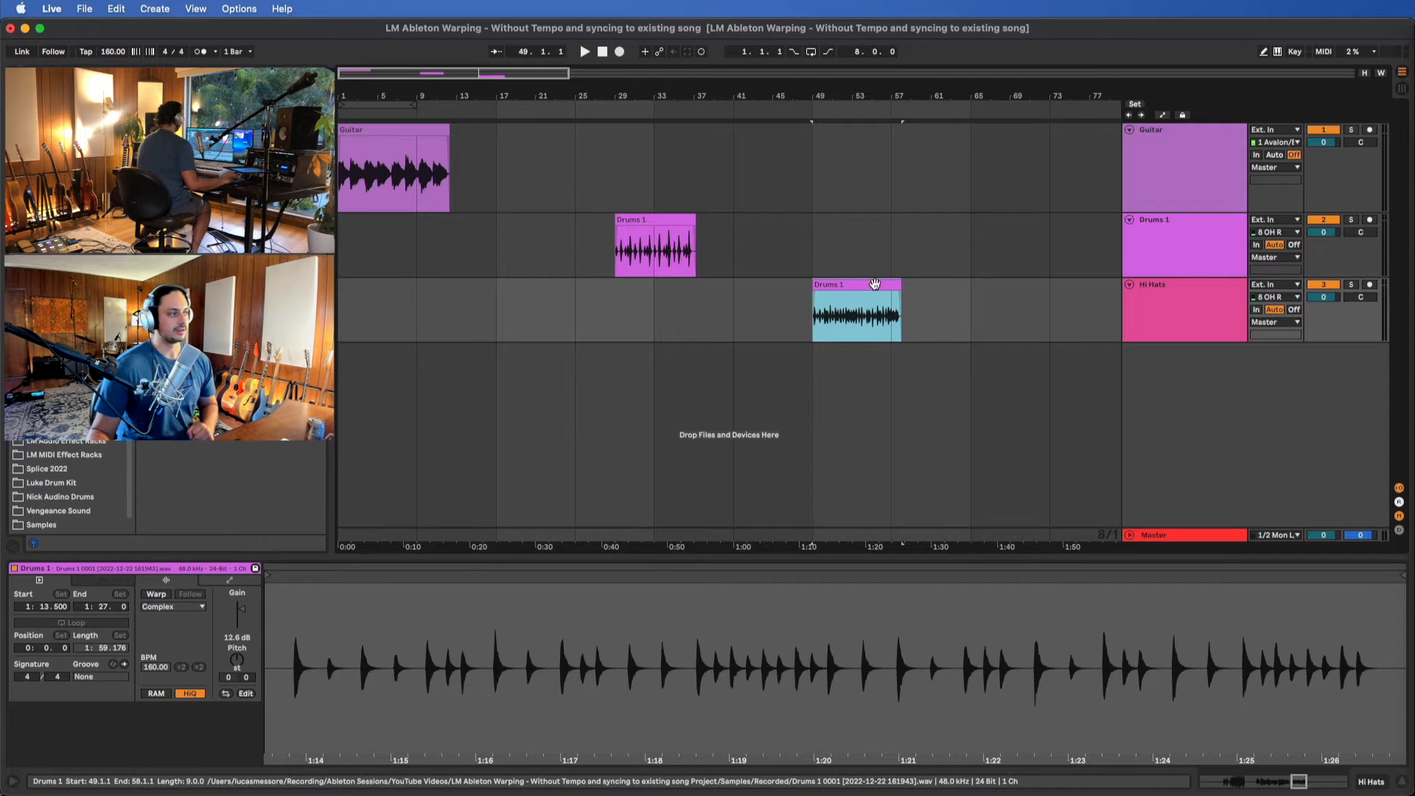
Move the Guitar clip's start marker earlier to 6:13.140, ahead of the first note
left_click(375, 142)
left_click_drag(311, 626, 385, 626)
left_click_drag(342, 573, 323, 574)
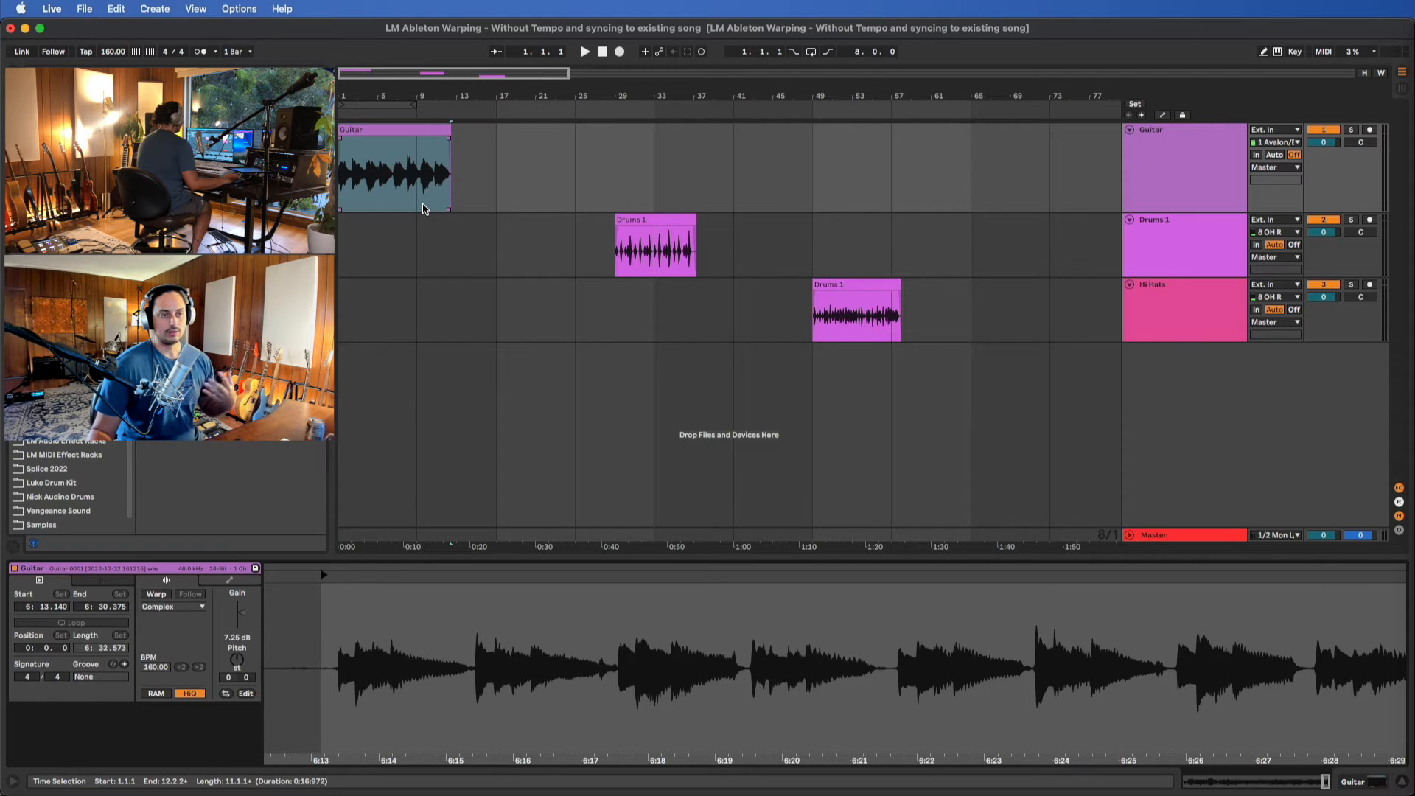
Inspect the drum and hi-hat clips, and play the Guitar clip from its start to hear how it begins
left_click(665, 261)
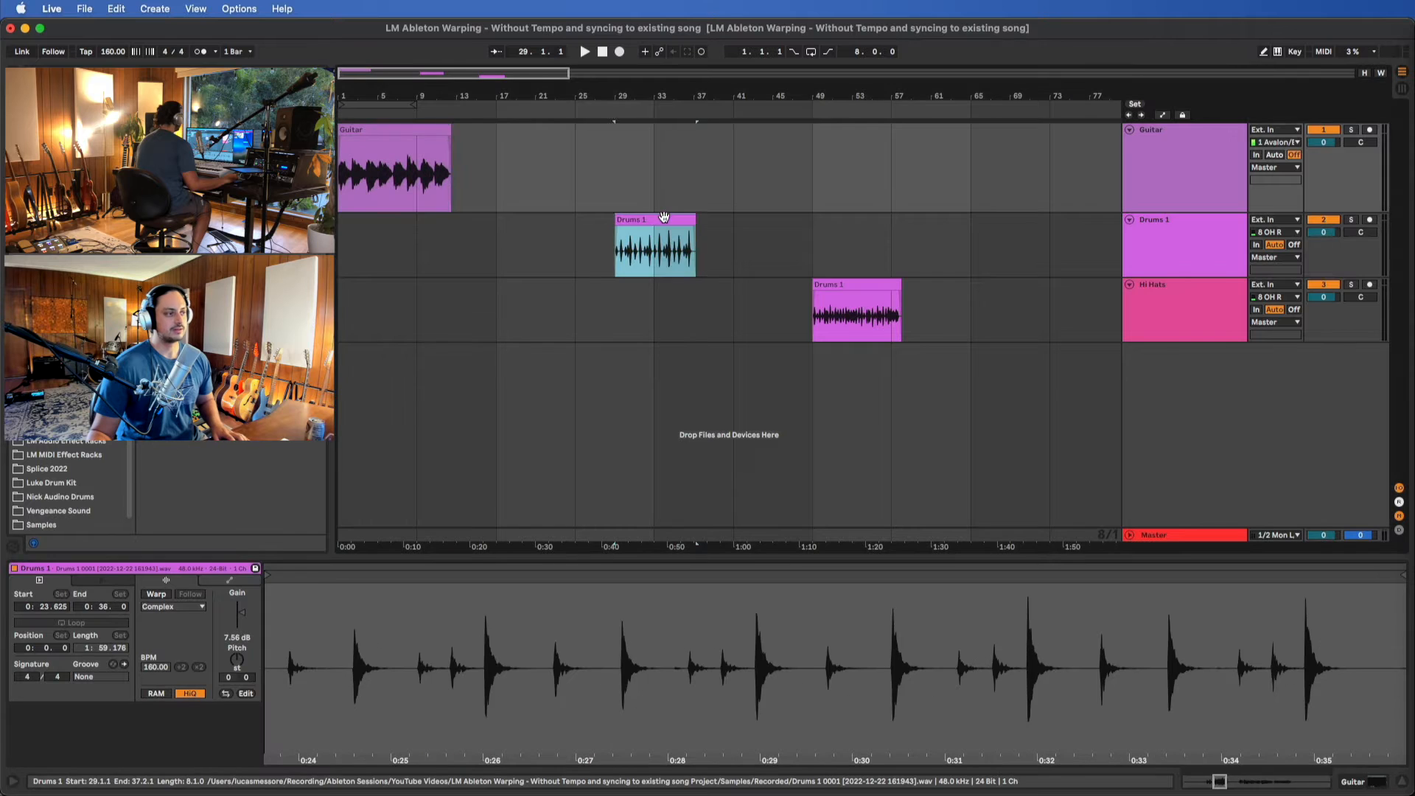
left_click(851, 285)
left_click(403, 133)
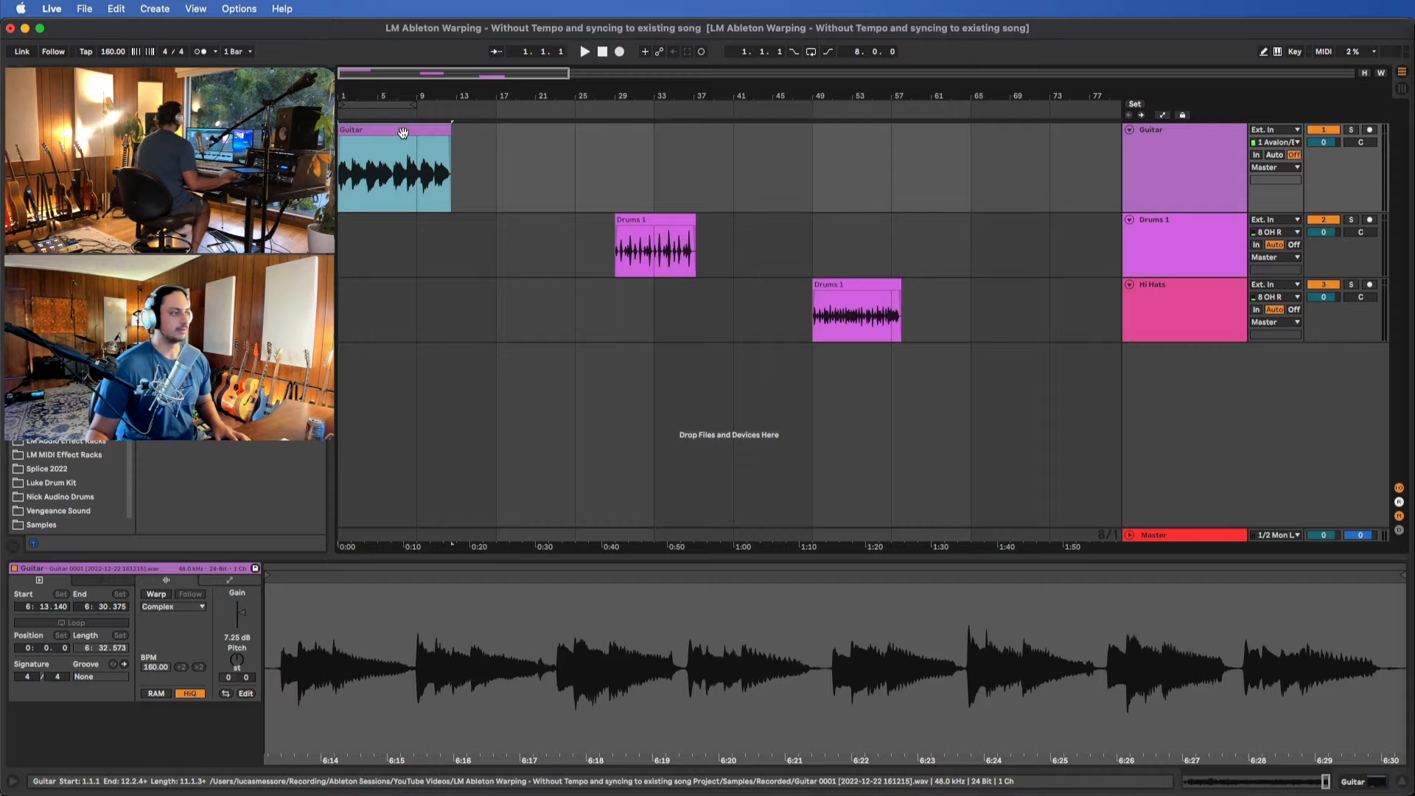
key("space")
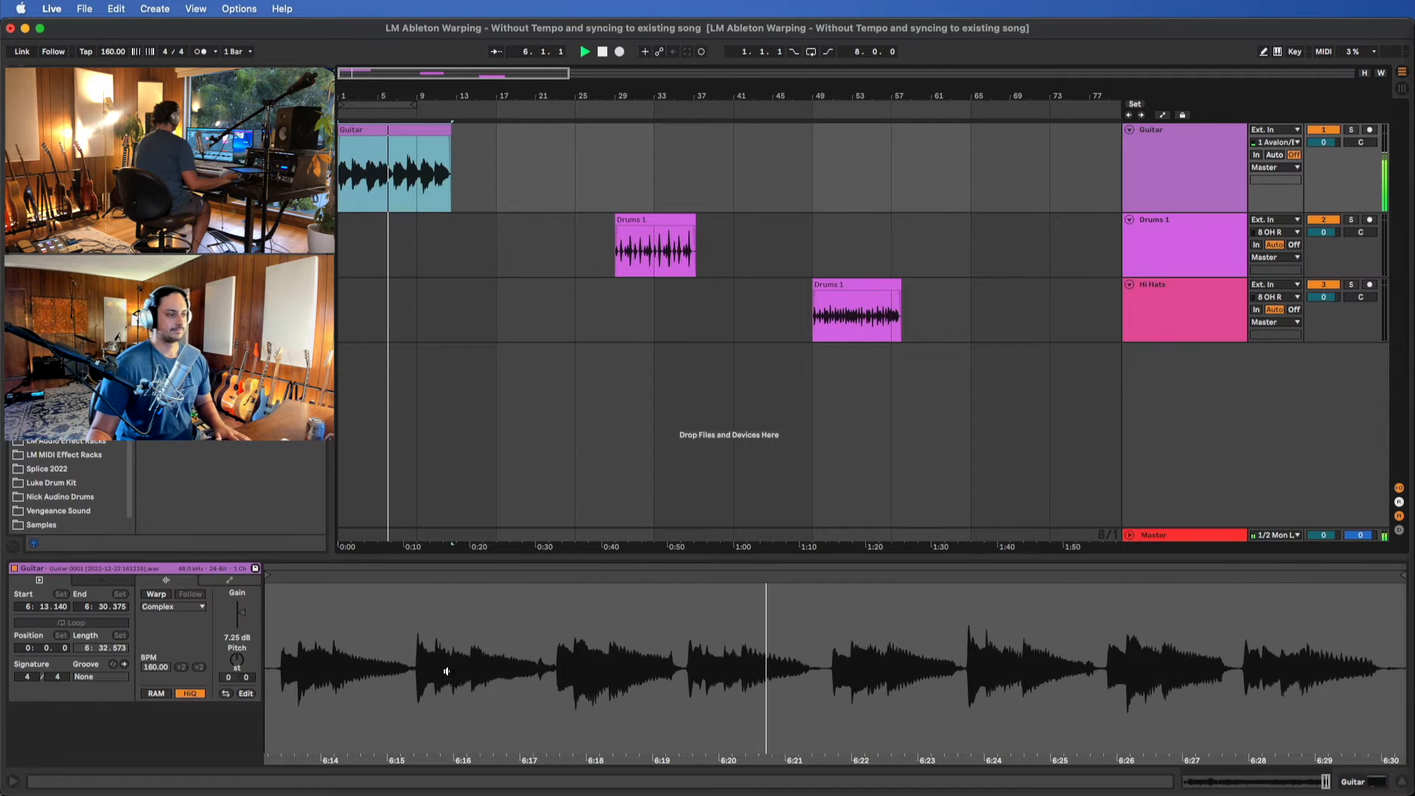
key("space")
Align the Guitar clip's start marker with the first note's transient at 6:13.403
scroll(446, 671, "up", 3)
scroll(446, 671, "left", 5)
scroll(479, 648, "up", 2)
scroll(479, 648, "up", 3)
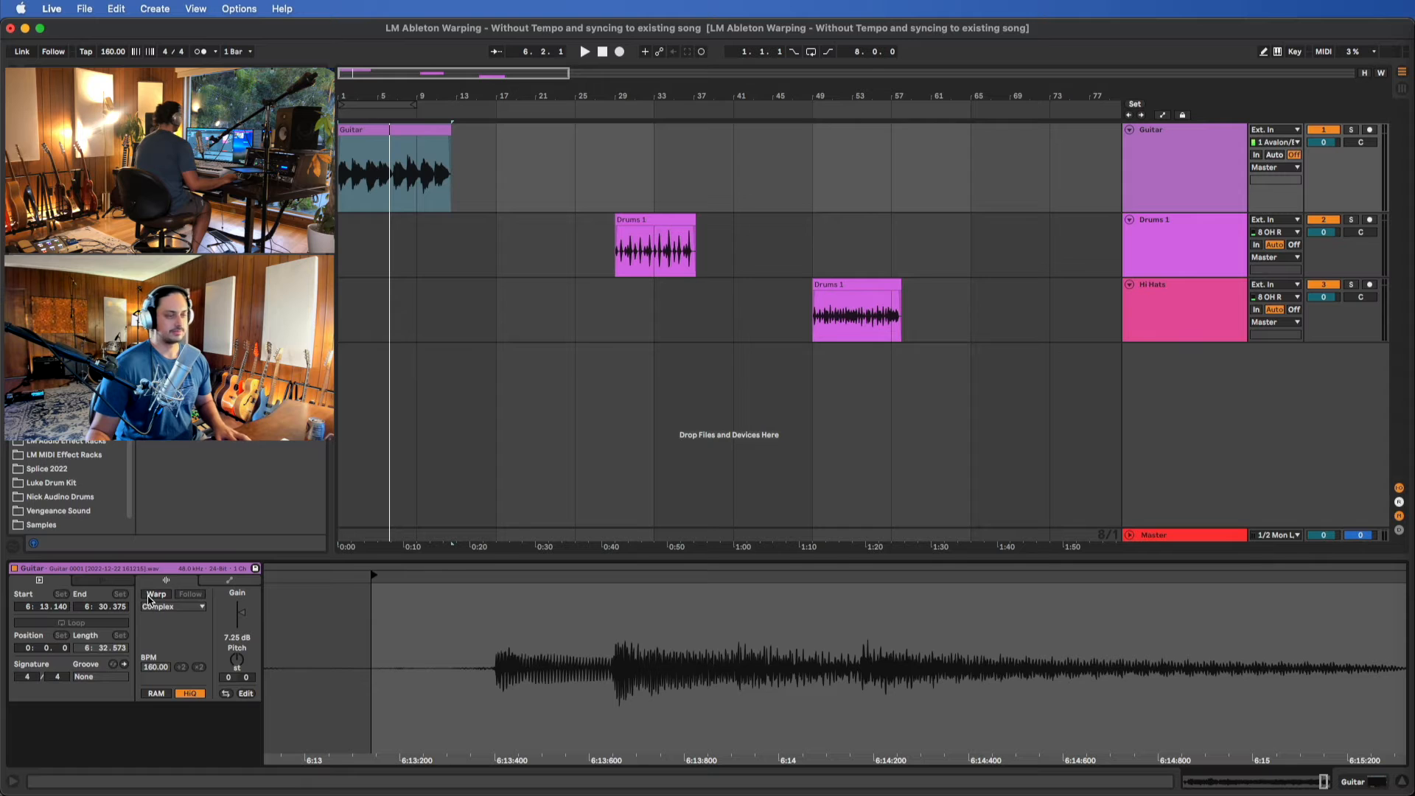
left_click_drag(374, 582, 646, 598)
scroll(492, 583, "up", 5)
scroll(649, 672, "up", 5)
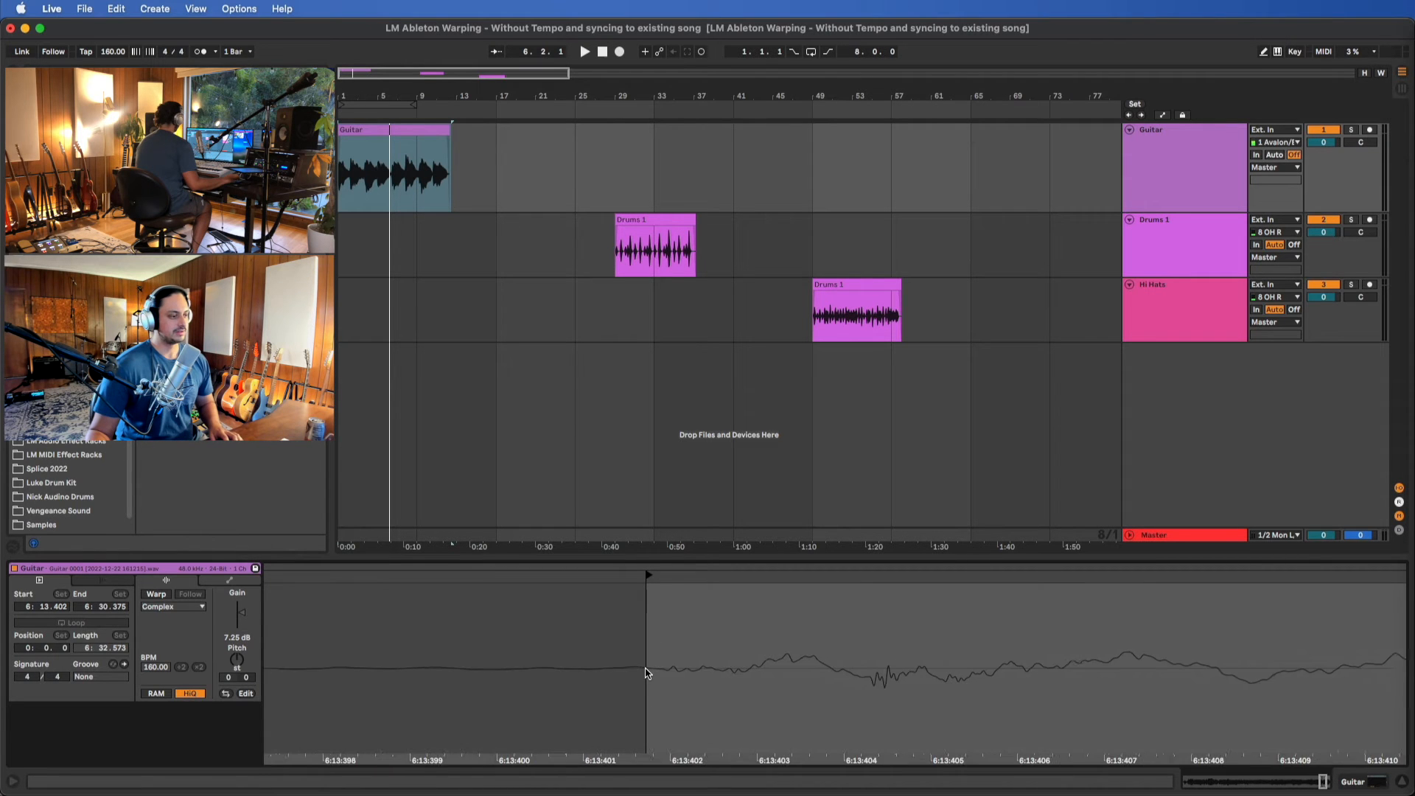
mouse_move(653, 567)
left_mouse_down()
mouse_move(809, 571)
mouse_move(652, 604)
mouse_move(809, 613)
left_mouse_up()
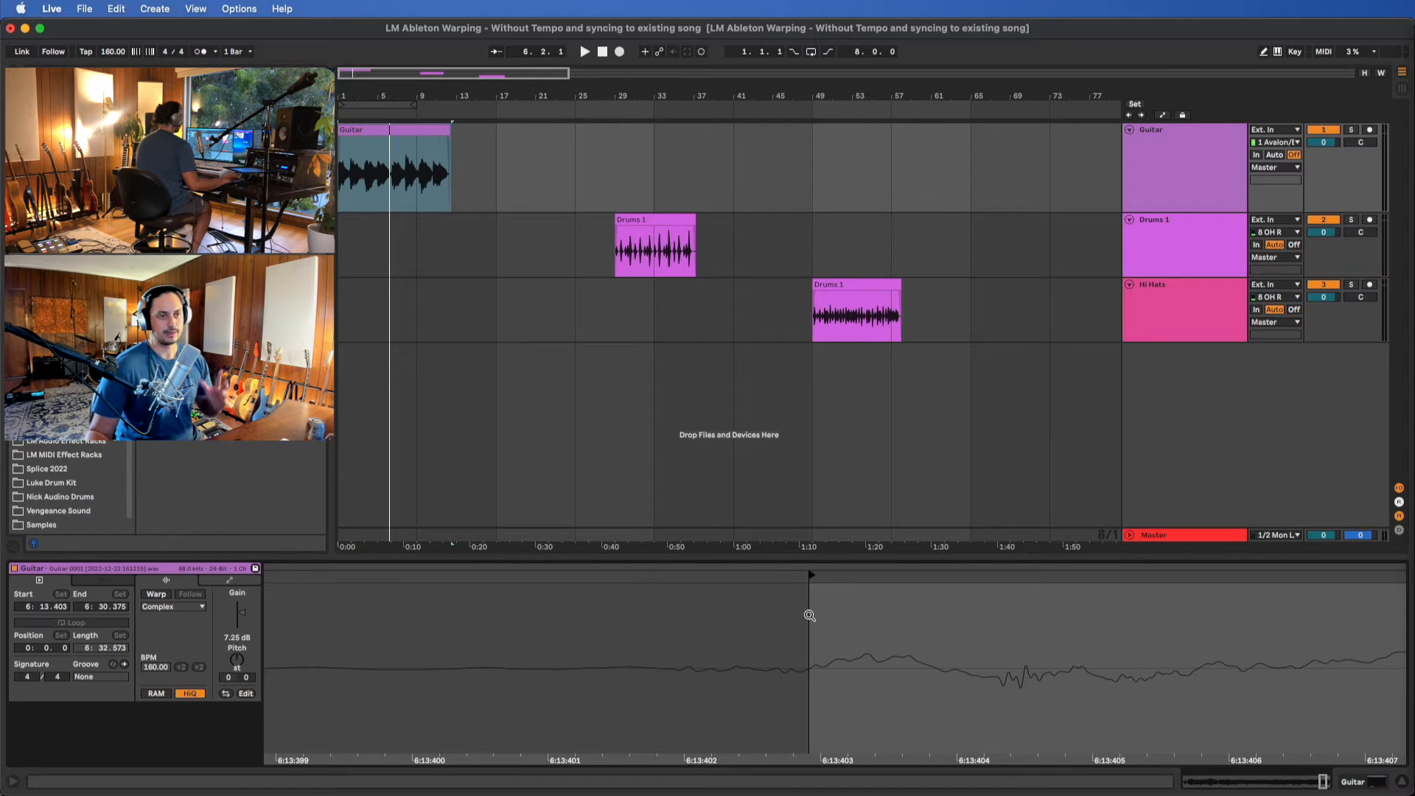
scroll(671, 364, "down", 3)
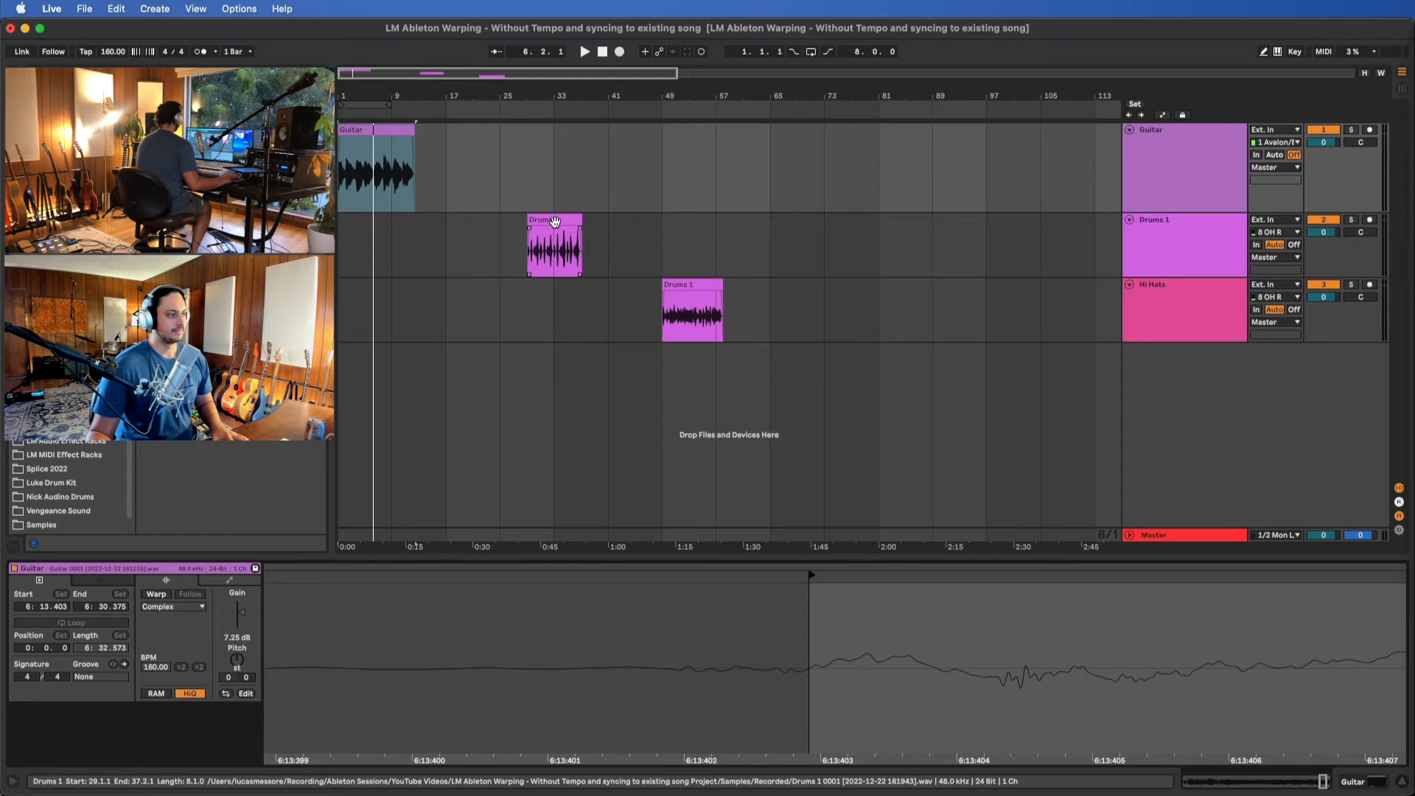
Audition the Drums 1 track's clip and move its start marker to the first drum hit at 0:23.892
left_click(542, 247)
scroll(368, 668, "left", 5)
key("space")
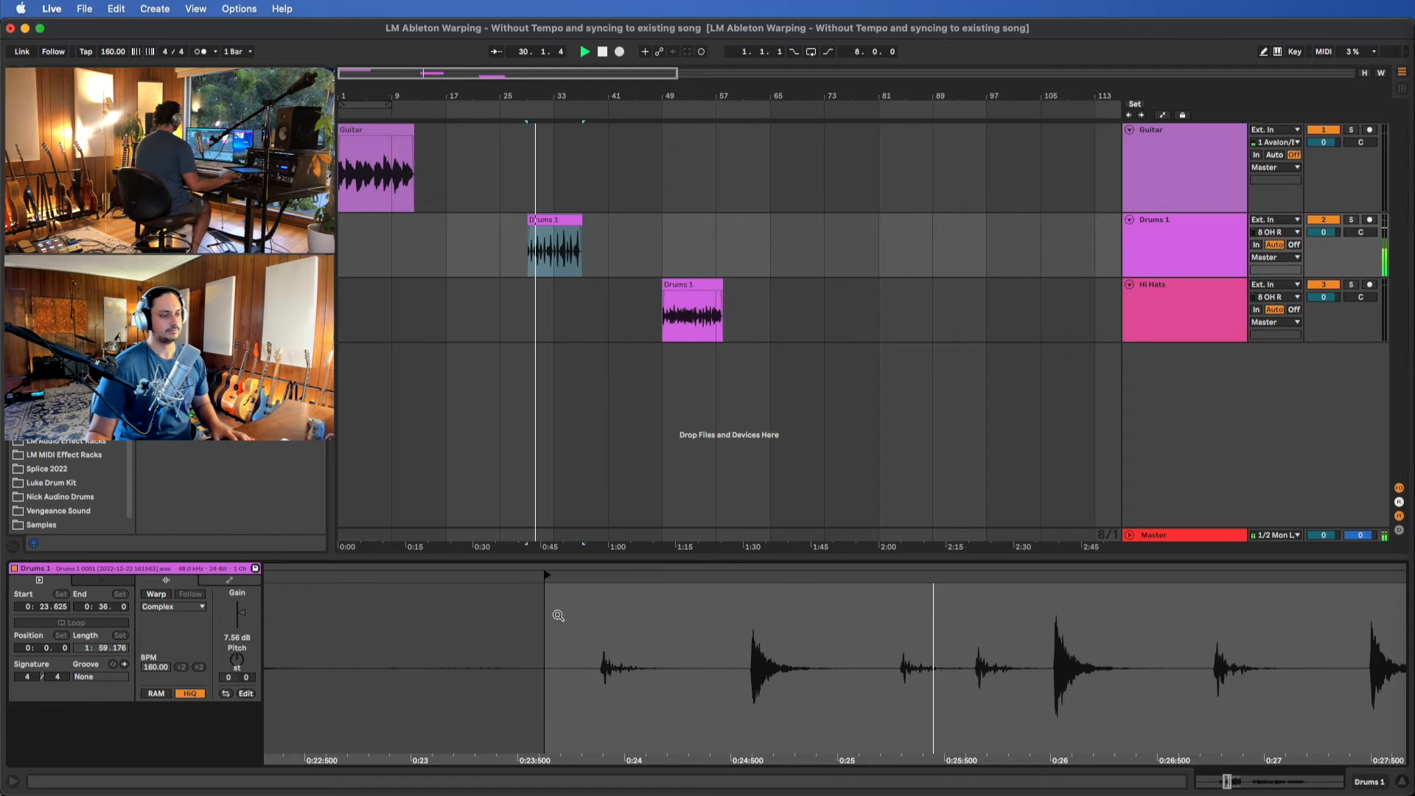
key("space")
left_click_drag(548, 575, 601, 577)
scroll(611, 654, "up", 4)
scroll(611, 653, "up", 6)
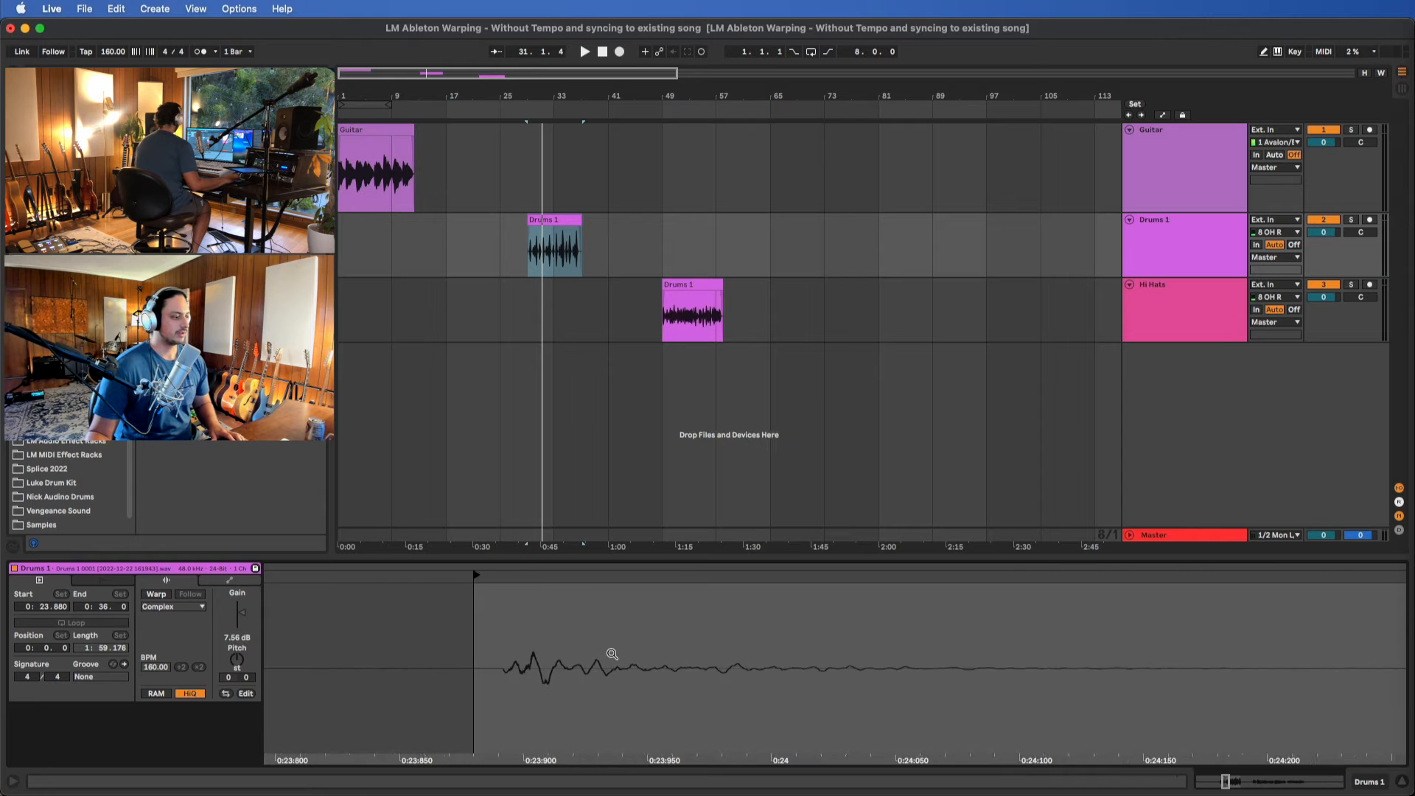
left_click_drag(467, 573, 602, 577)
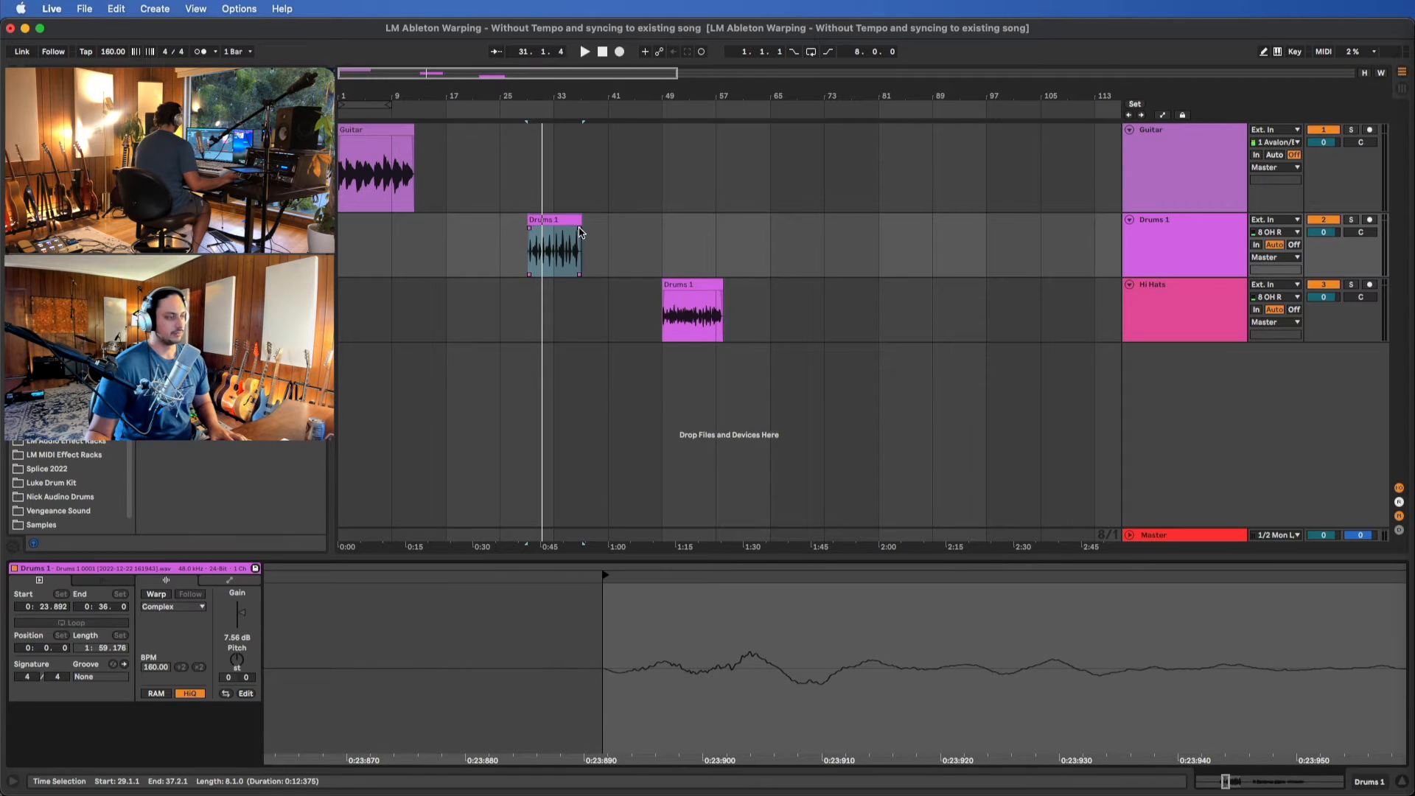
Audition the Hi Hats track's clip and move its start marker to the first hit at 1:13.856
left_click(699, 284)
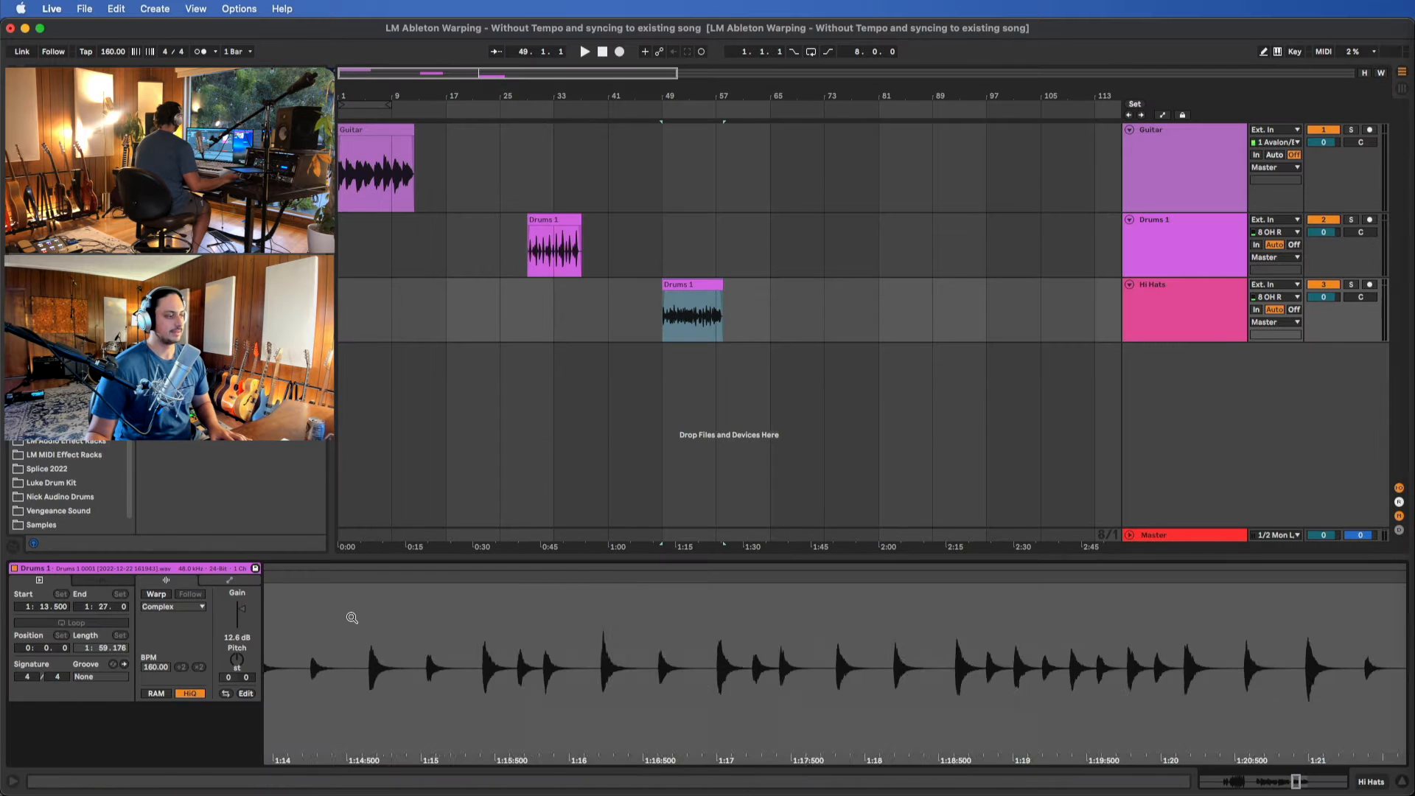
scroll(388, 613, "up", 3)
key("space")
scroll(868, 616, "up", 3)
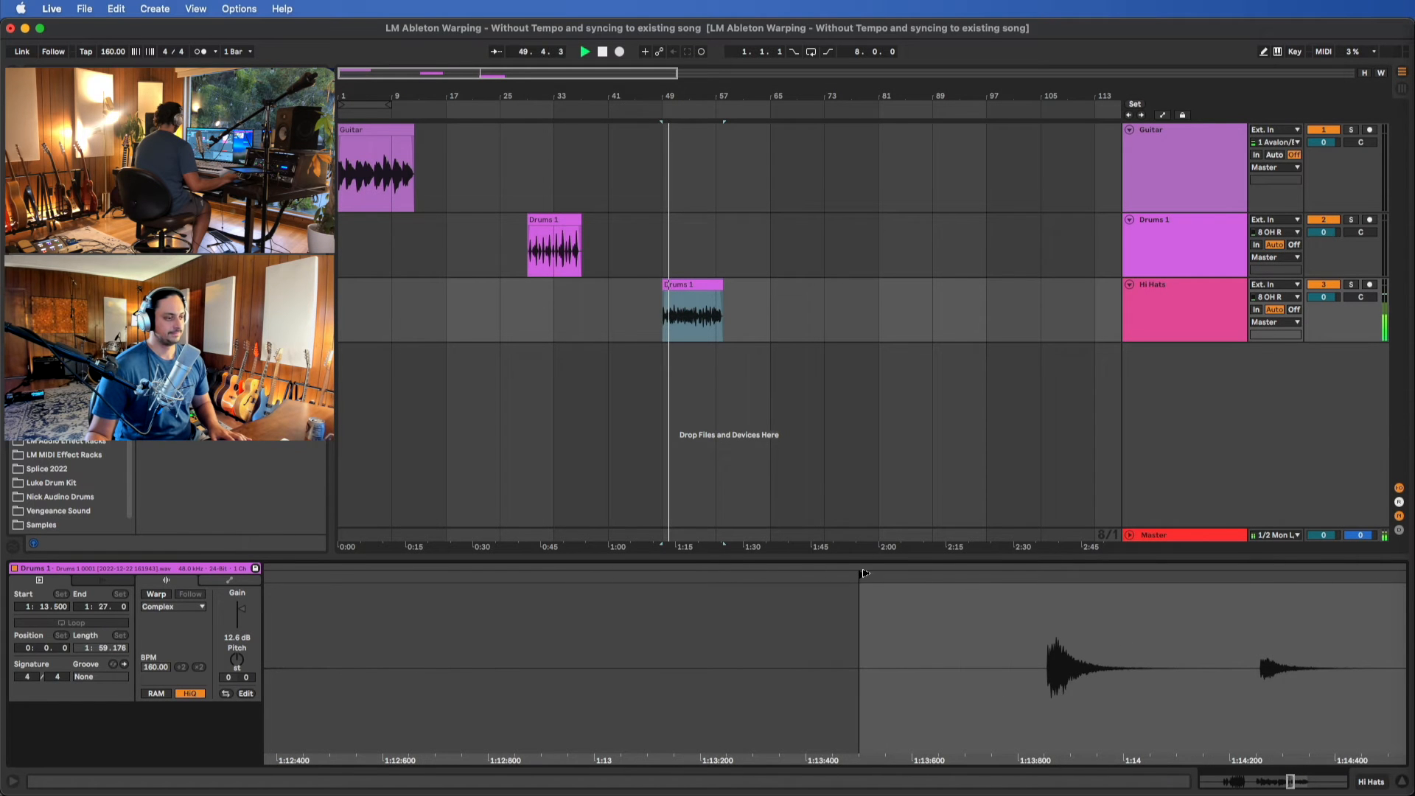
left_click_drag(864, 574, 1041, 579)
key("space")
scroll(1042, 582, "up", 3)
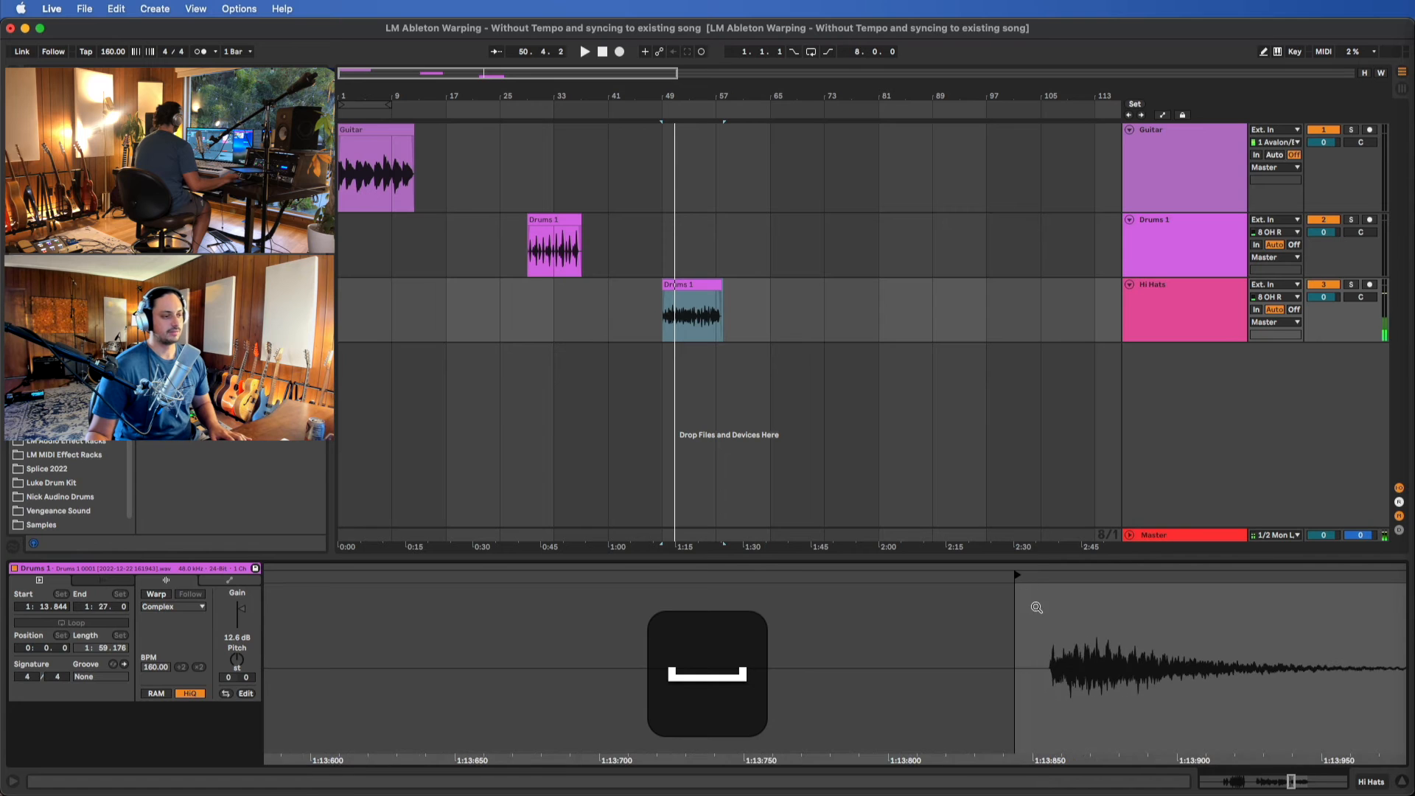
left_click_drag(1017, 581, 1109, 575)
scroll(1049, 579, "up", 5)
scroll(1078, 608, "up", 3)
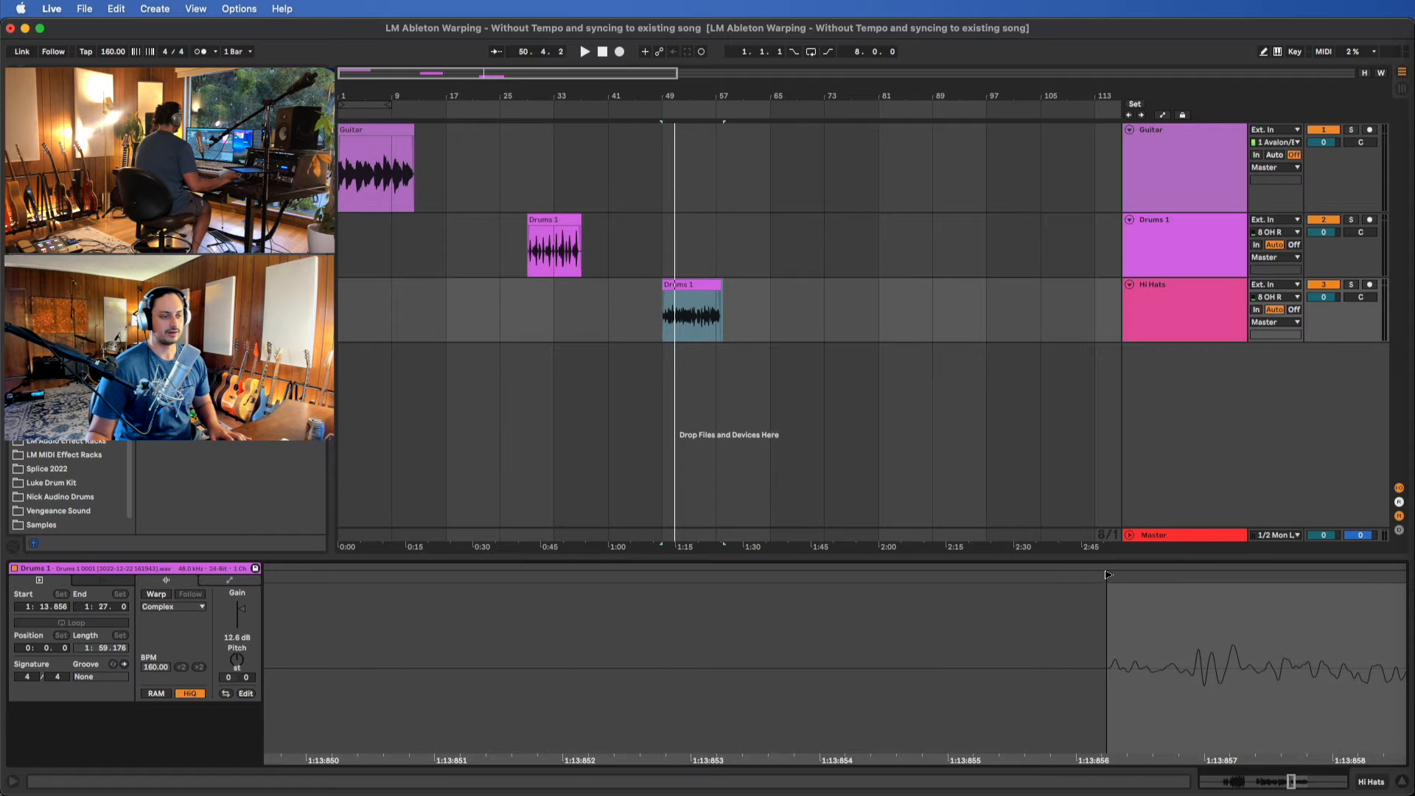
Move the Guitar clip's end marker to 6:30.227, just after the last note dies away
left_click(386, 153)
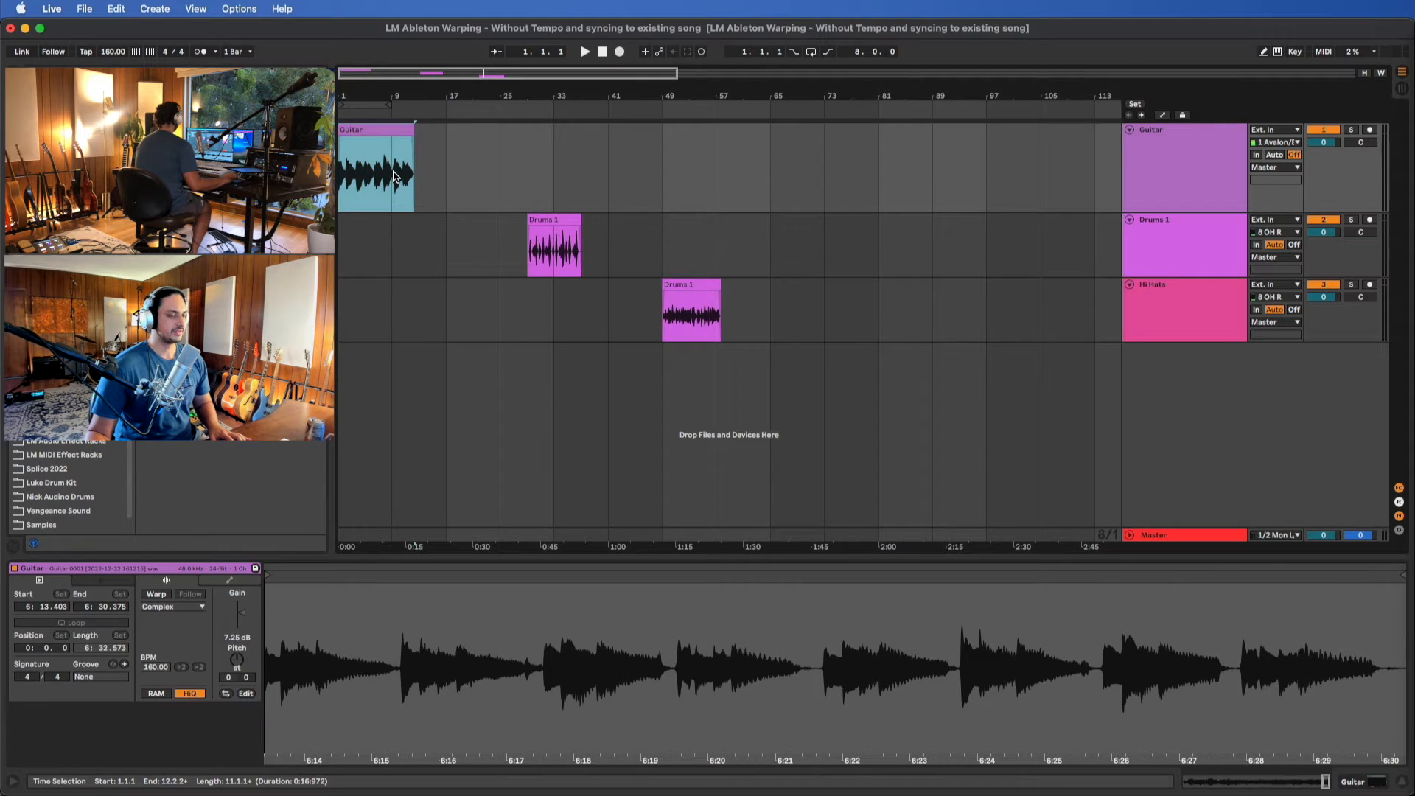
key("z")
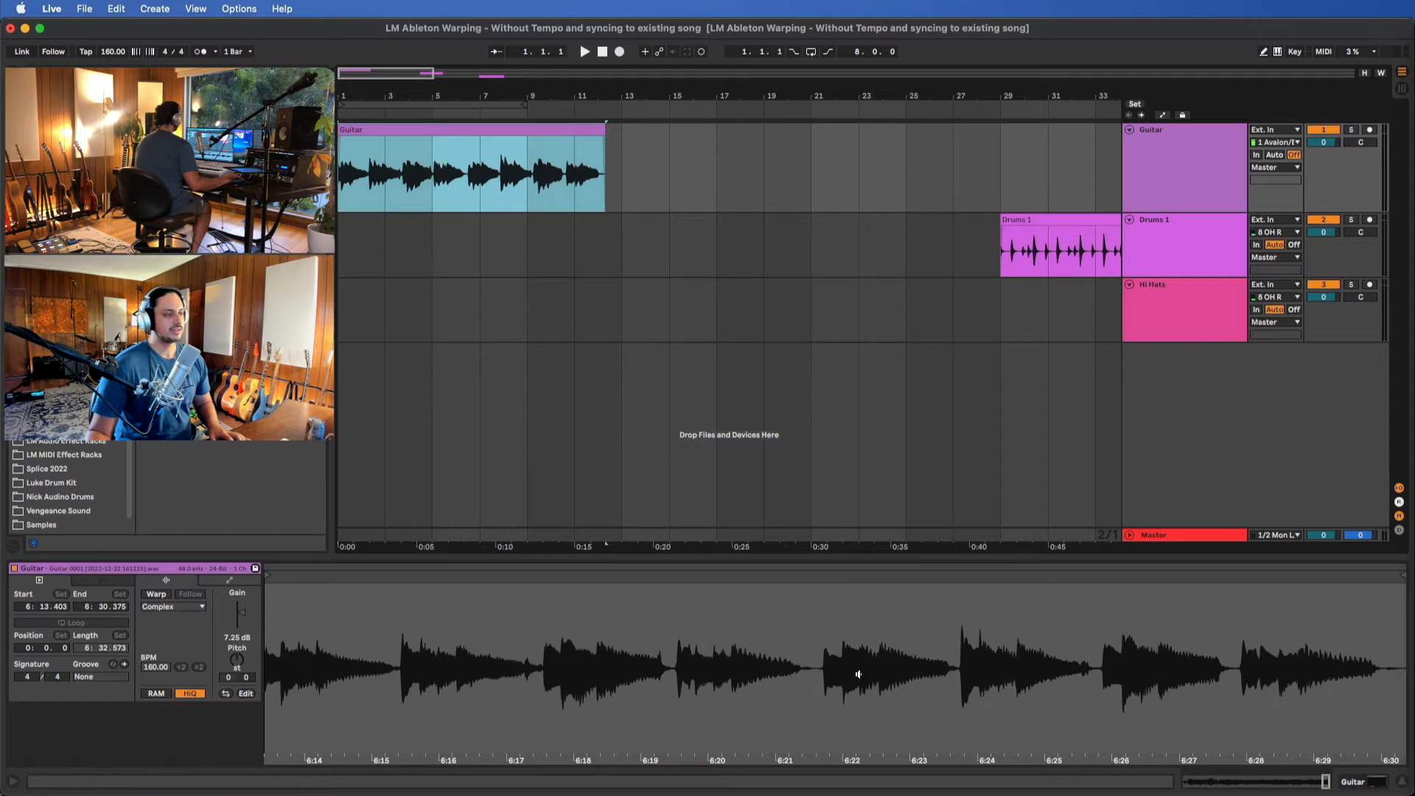
left_click_drag(859, 672, 630, 198)
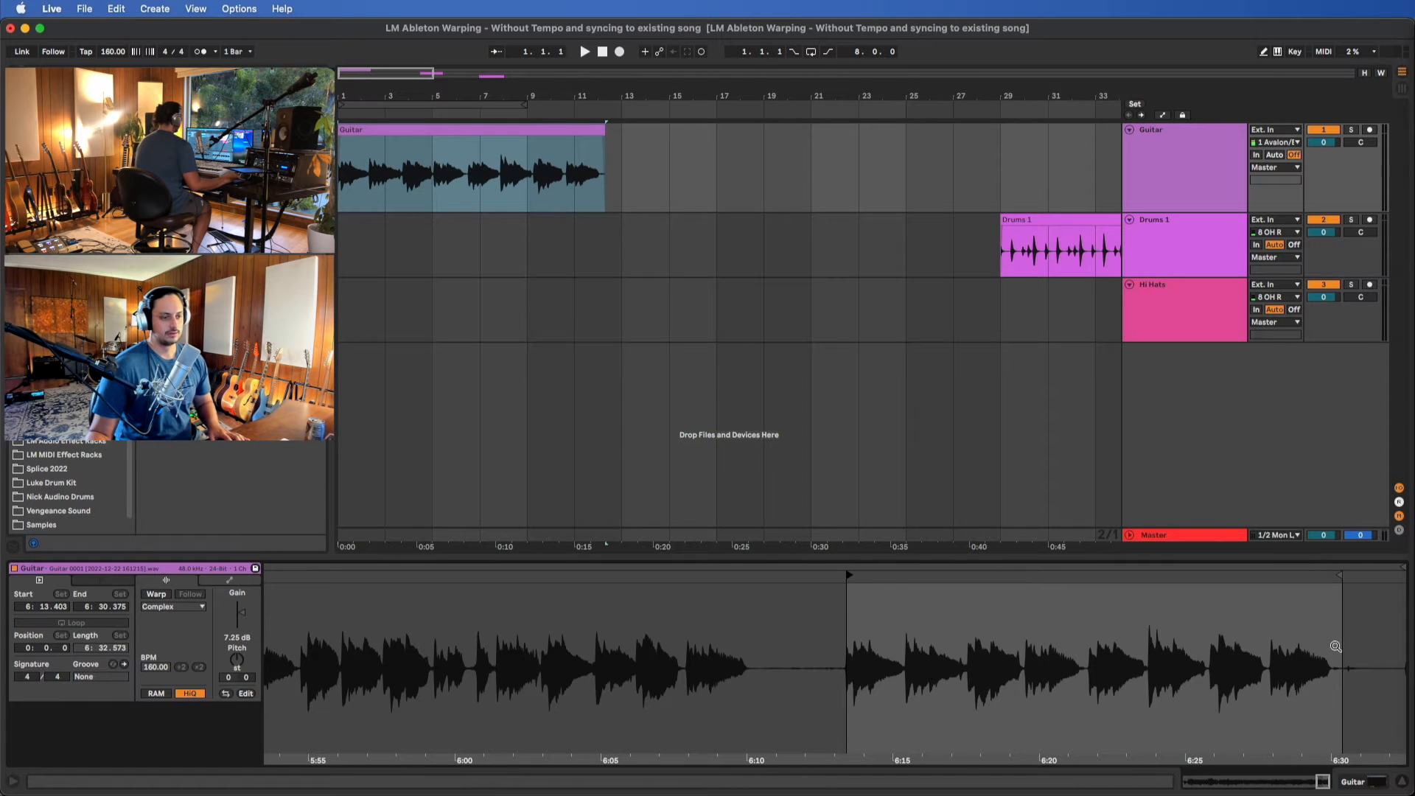
left_click_drag(1337, 575, 1333, 575)
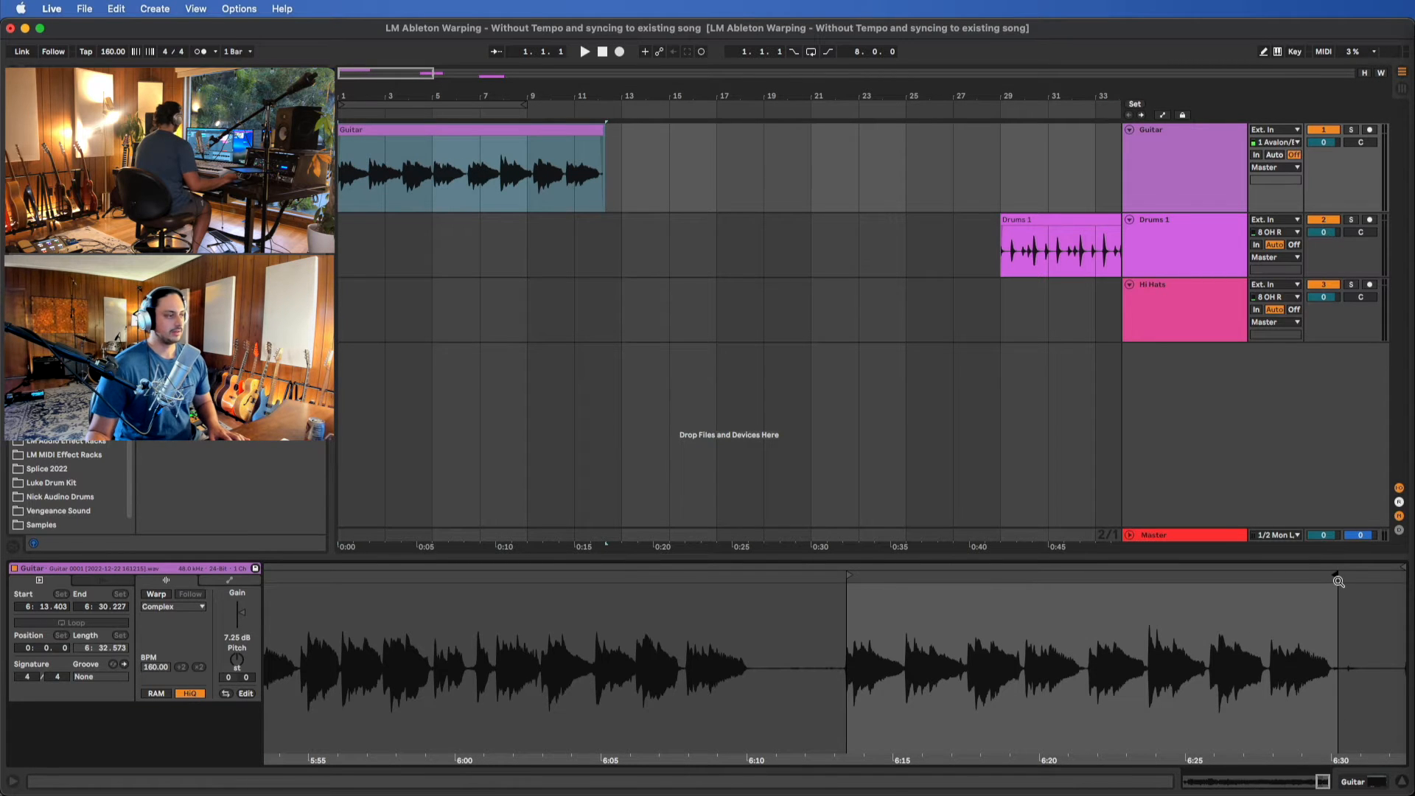
scroll(860, 230, "down", 5)
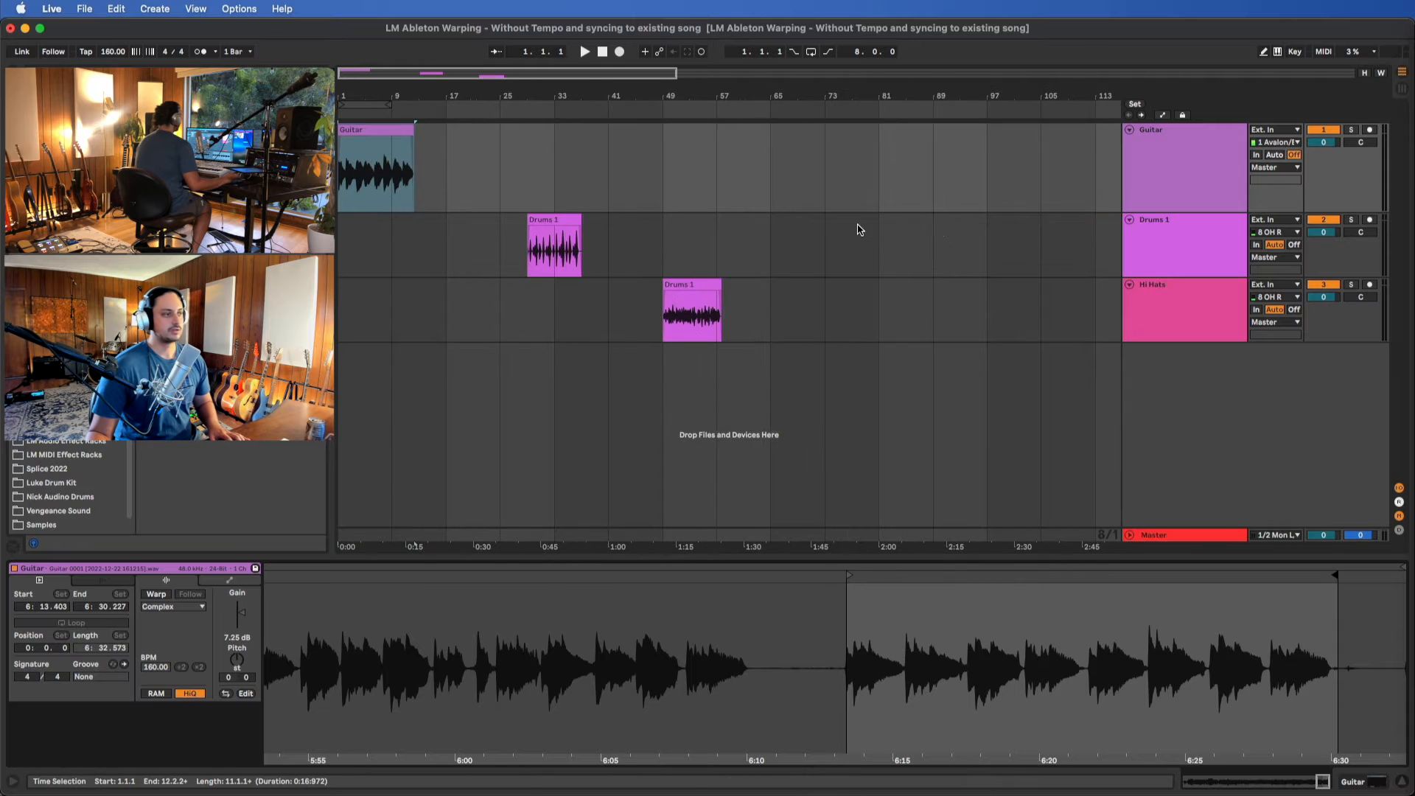
Examine the clip on the Drums 1 track up close in the arrangement
left_click(548, 218)
scroll(548, 218, "up", 3)
scroll(548, 218, "up", 3)
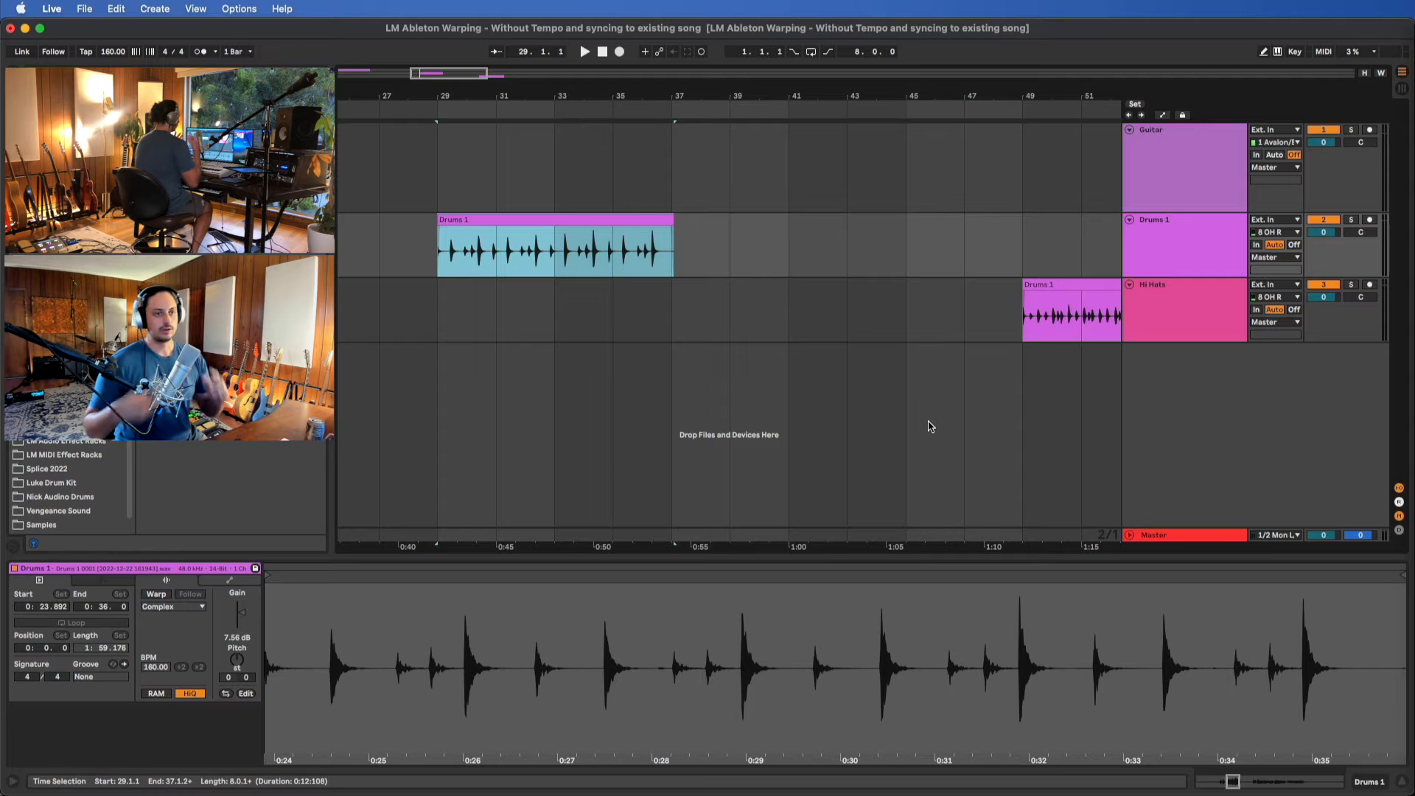
Play the trimmed Guitar clip from its start to check its timing against the waveform
scroll(493, 277, "left", 6)
scroll(493, 277, "left", 7)
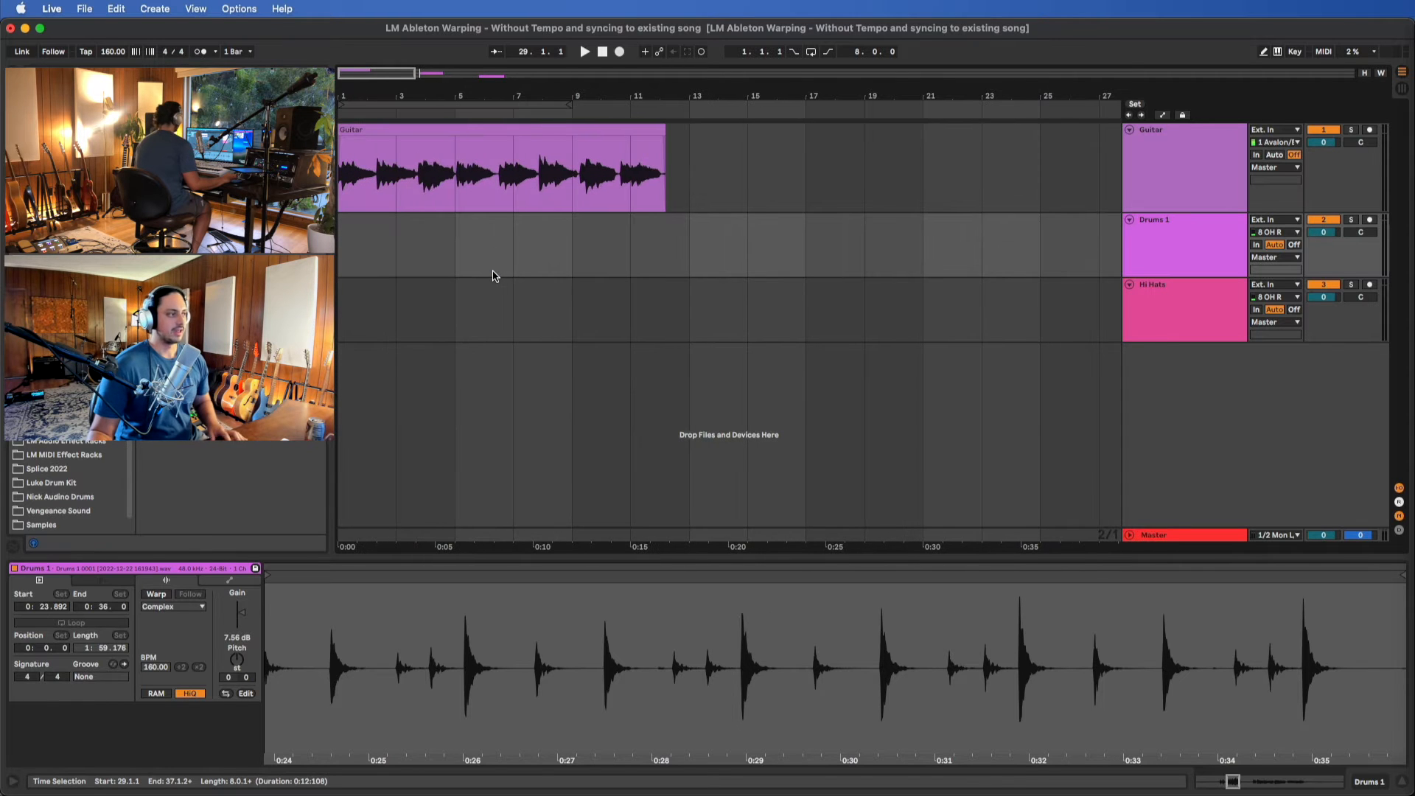
left_click(517, 148)
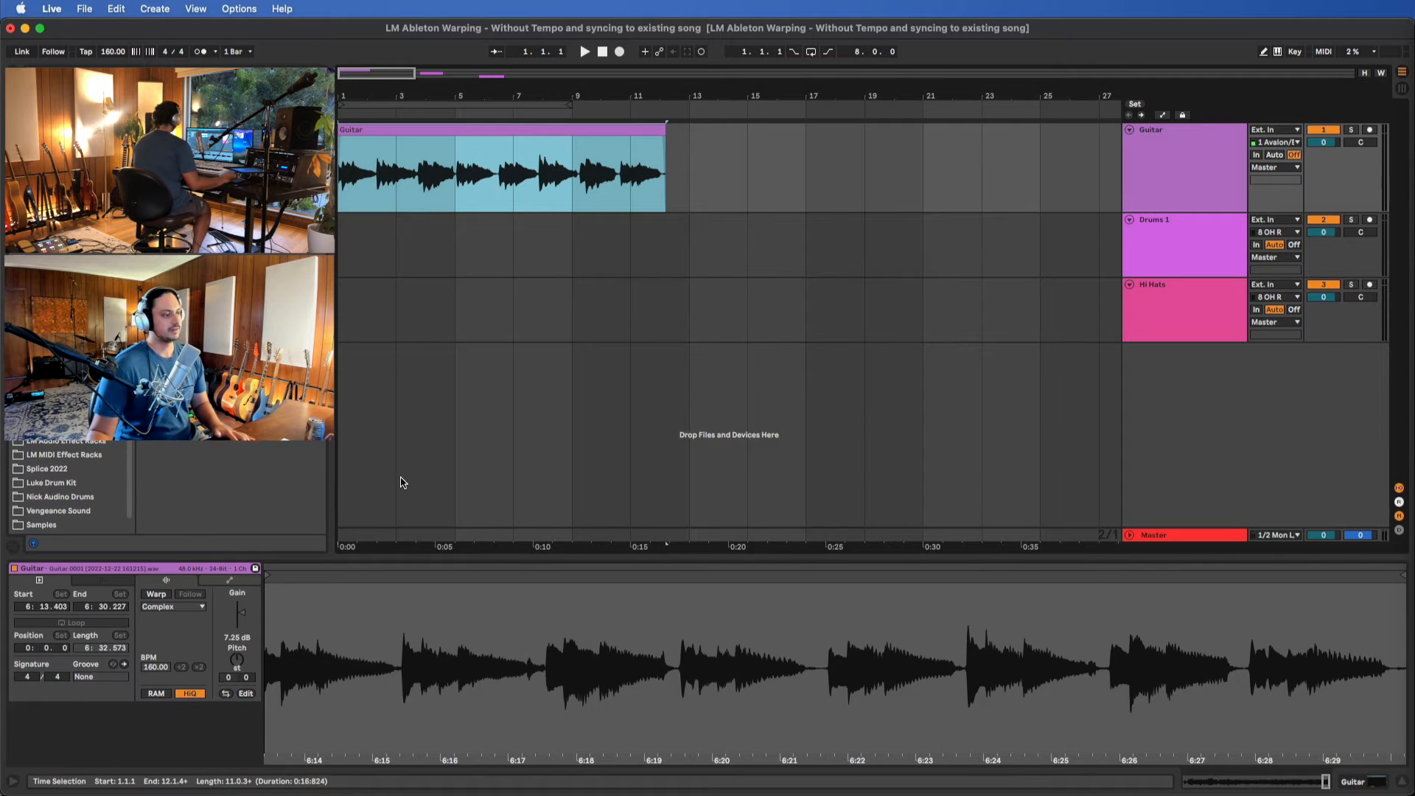
key("space")
scroll(518, 302, "up", 5)
left_click(429, 634)
scroll(429, 634, "left", 8)
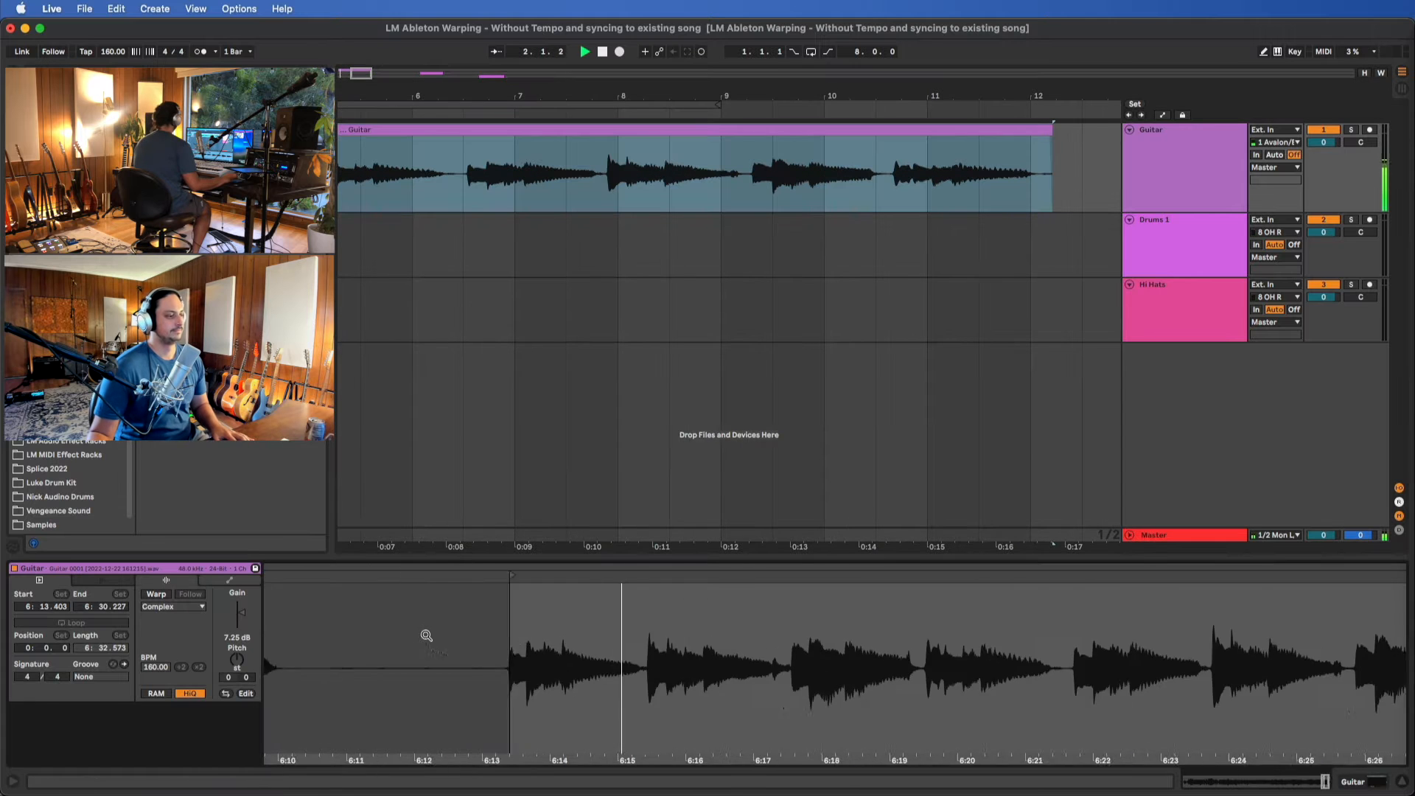
scroll(853, 647, "right", 6)
scroll(854, 647, "right", 2)
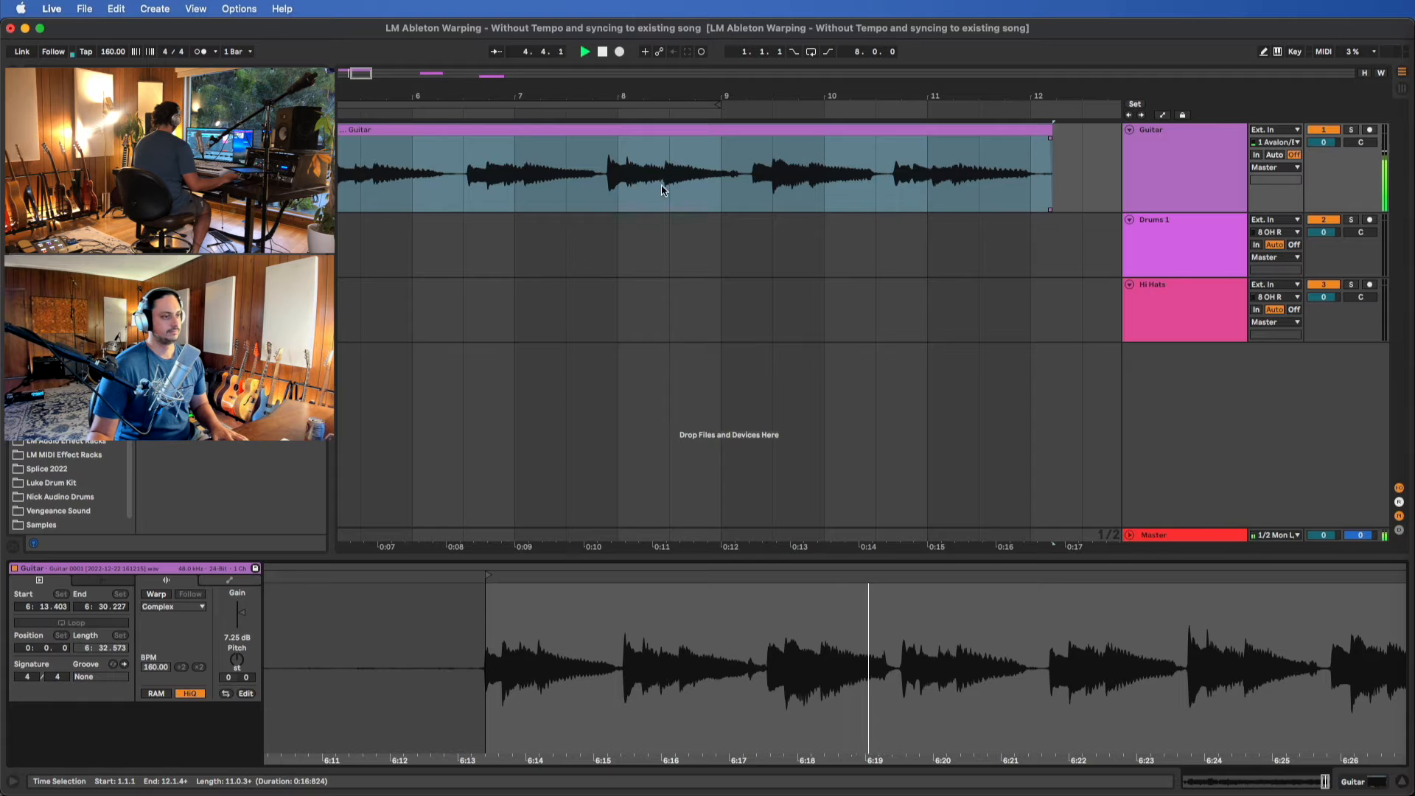
scroll(862, 212, "down", 5)
key("space")
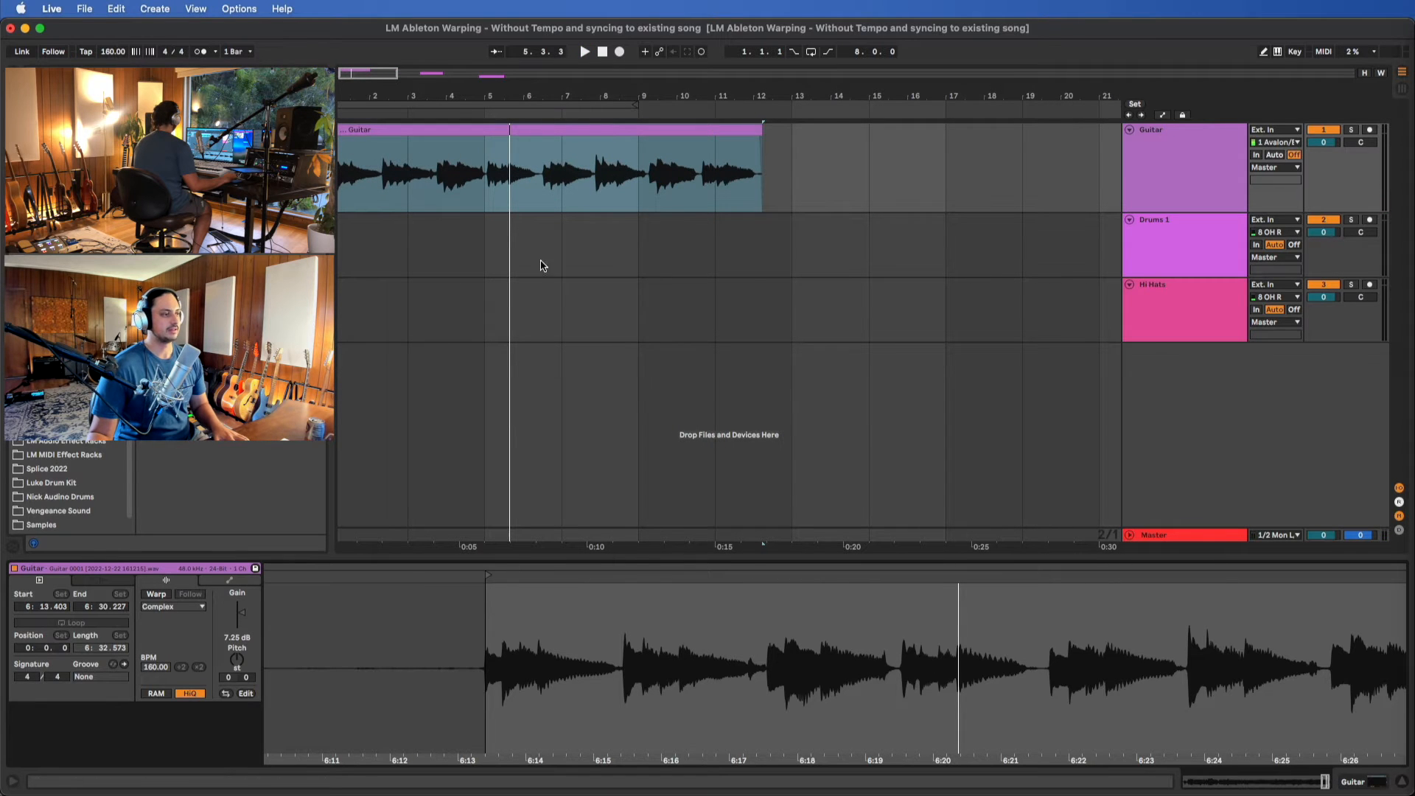
scroll(679, 309, "down", 5)
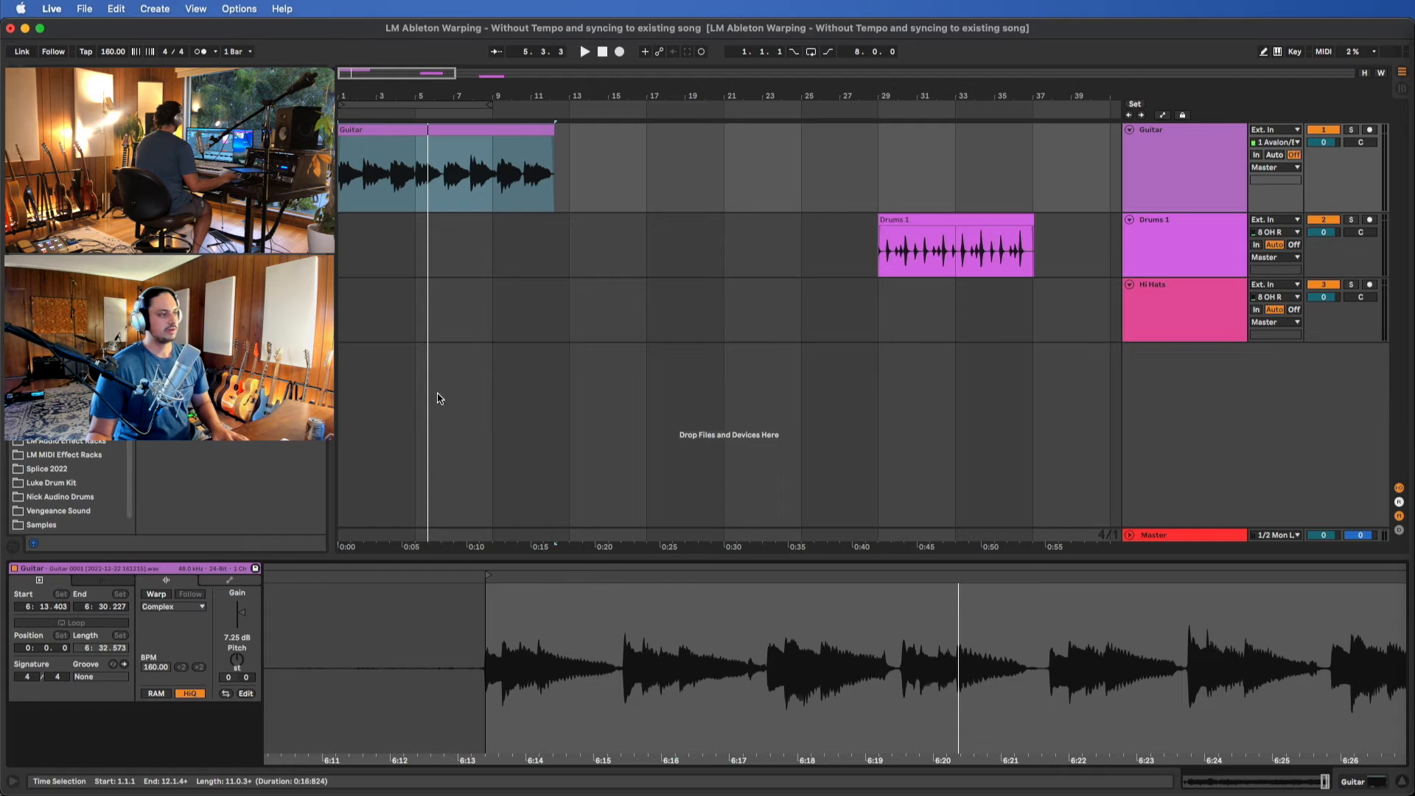
Change the project tempo to 132 BPM and select the Guitar clip
left_click(582, 135)
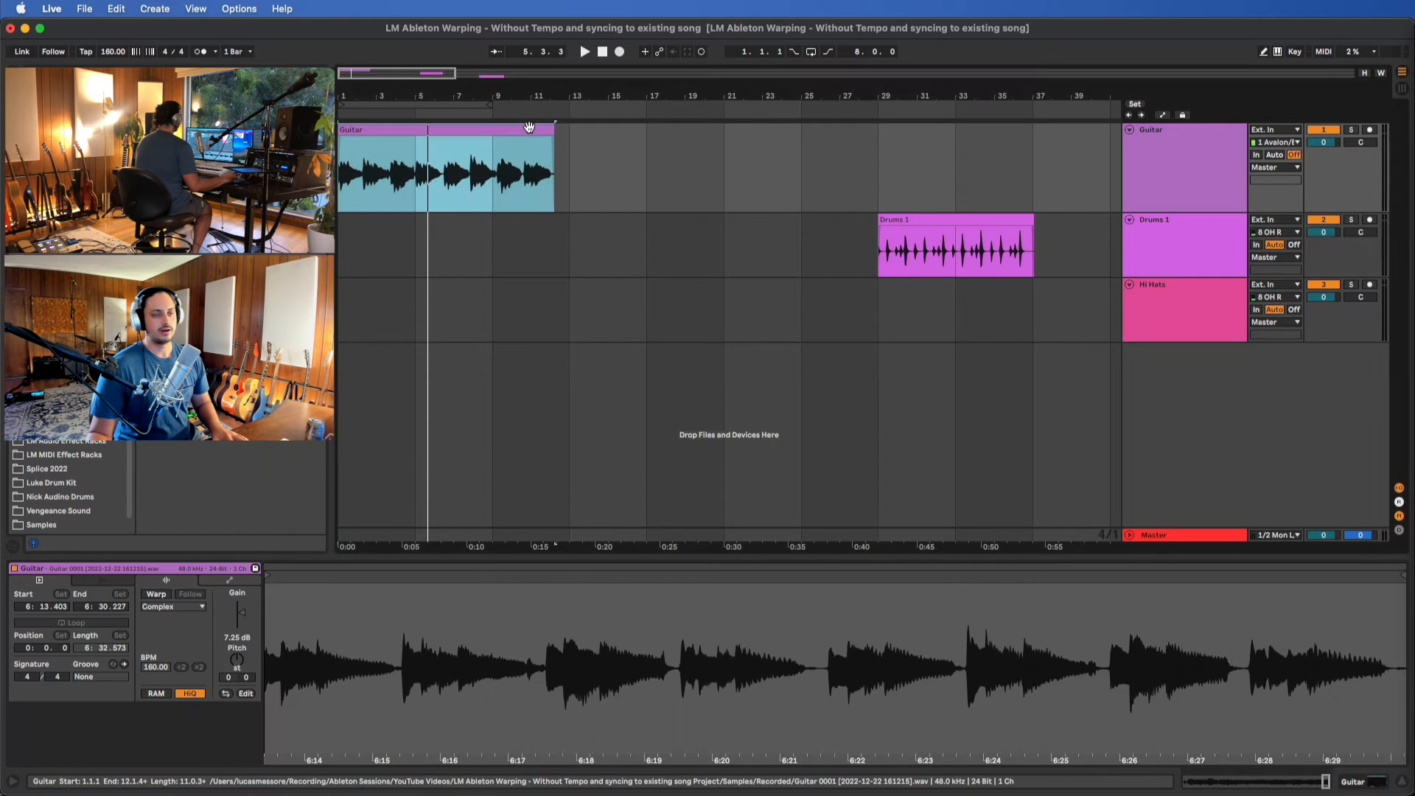
left_click_drag(112, 51, 113, 82)
scroll(783, 223, "down", 4)
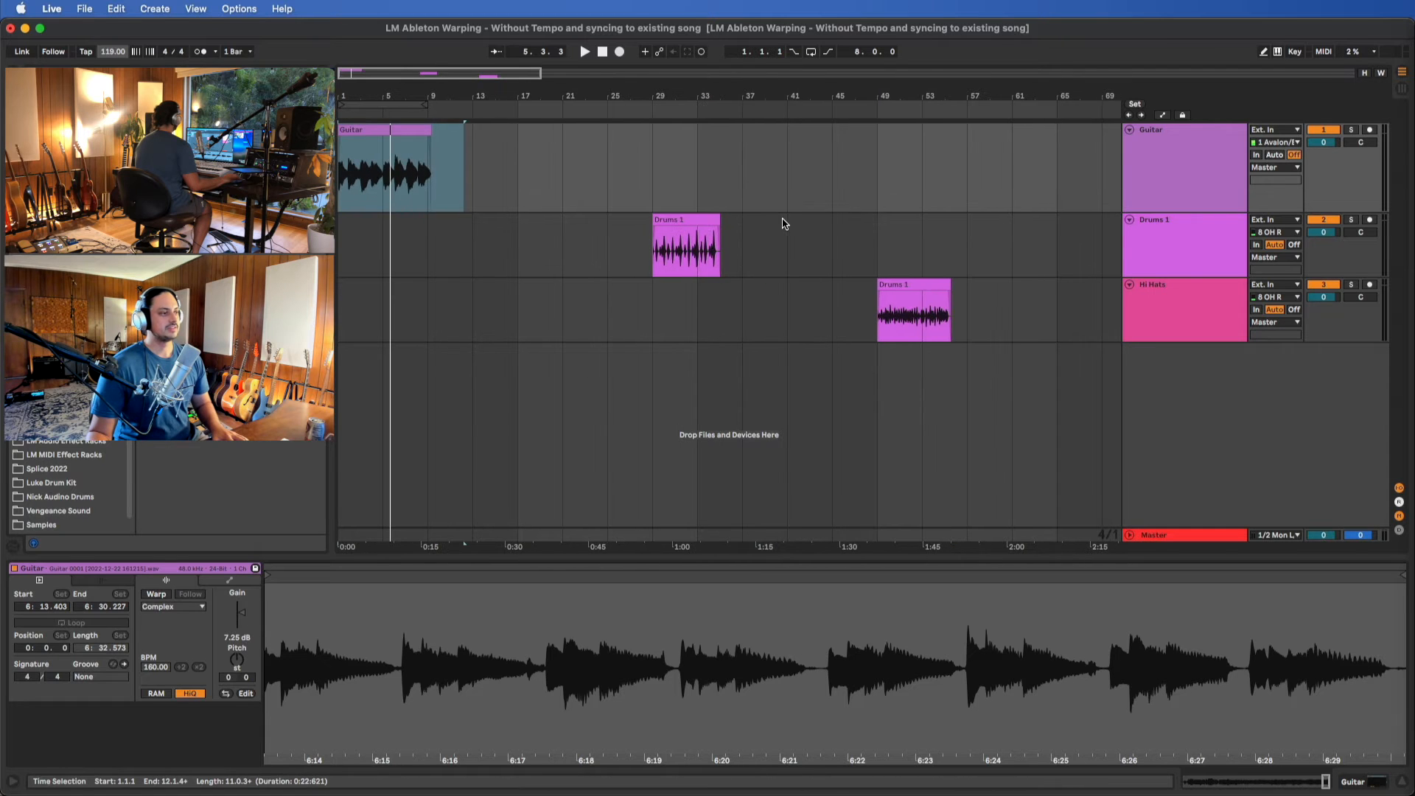
left_click(120, 55)
mouse_move(121, 55)
left_mouse_down()
mouse_move(120, 71)
mouse_move(120, 45)
left_mouse_up()
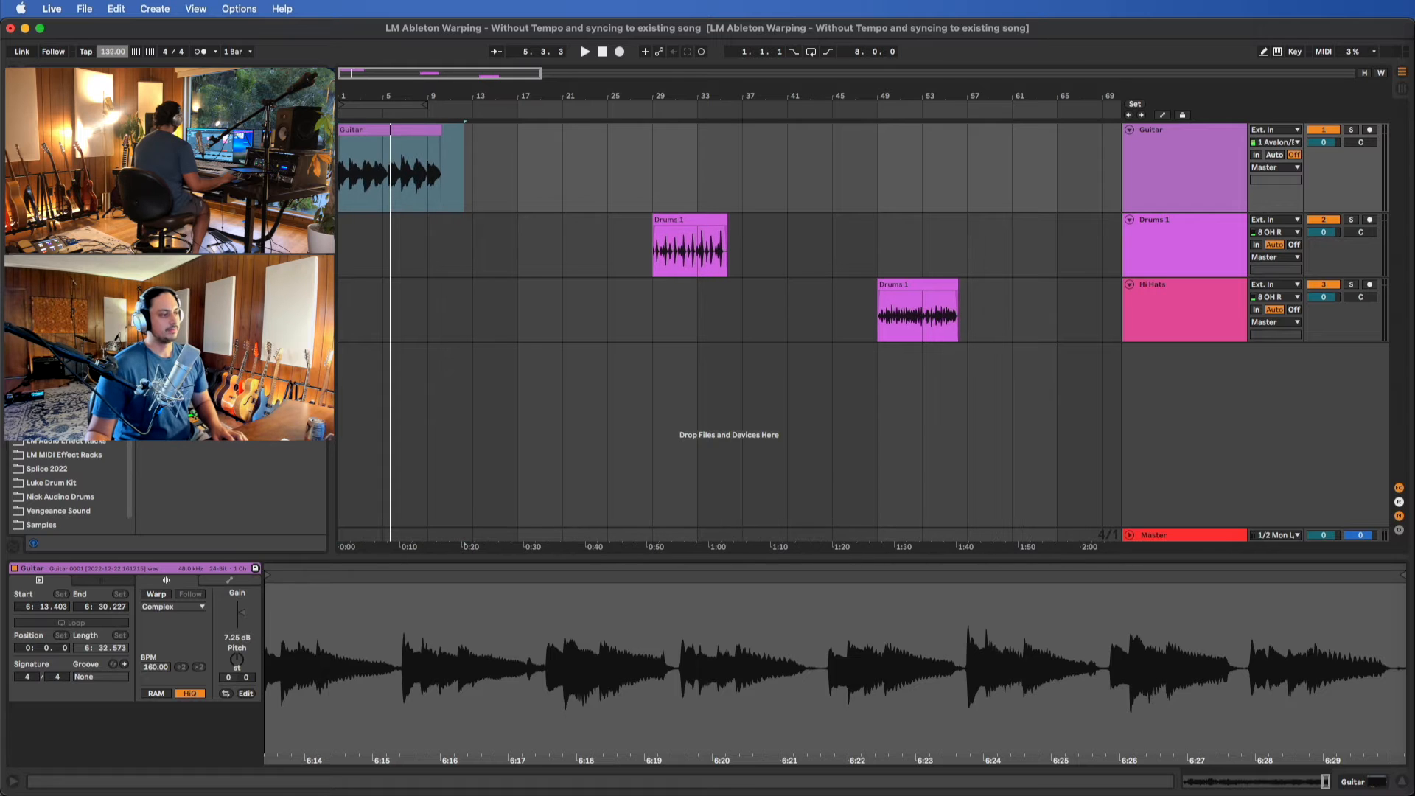
left_click(482, 142)
left_click(424, 131)
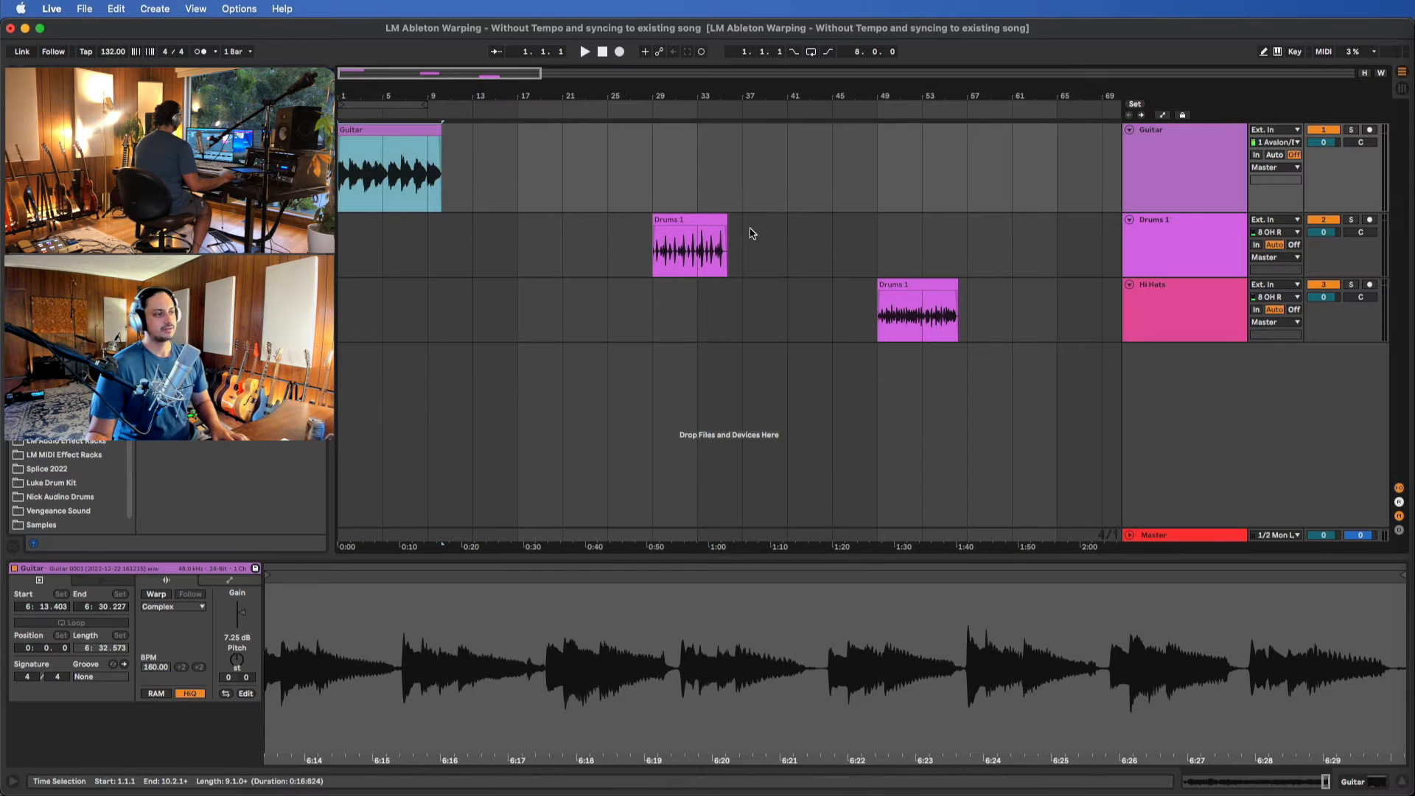
Set the project tempo to 215 BPM and warp the Guitar clip, keeping its current timing
left_click(701, 218)
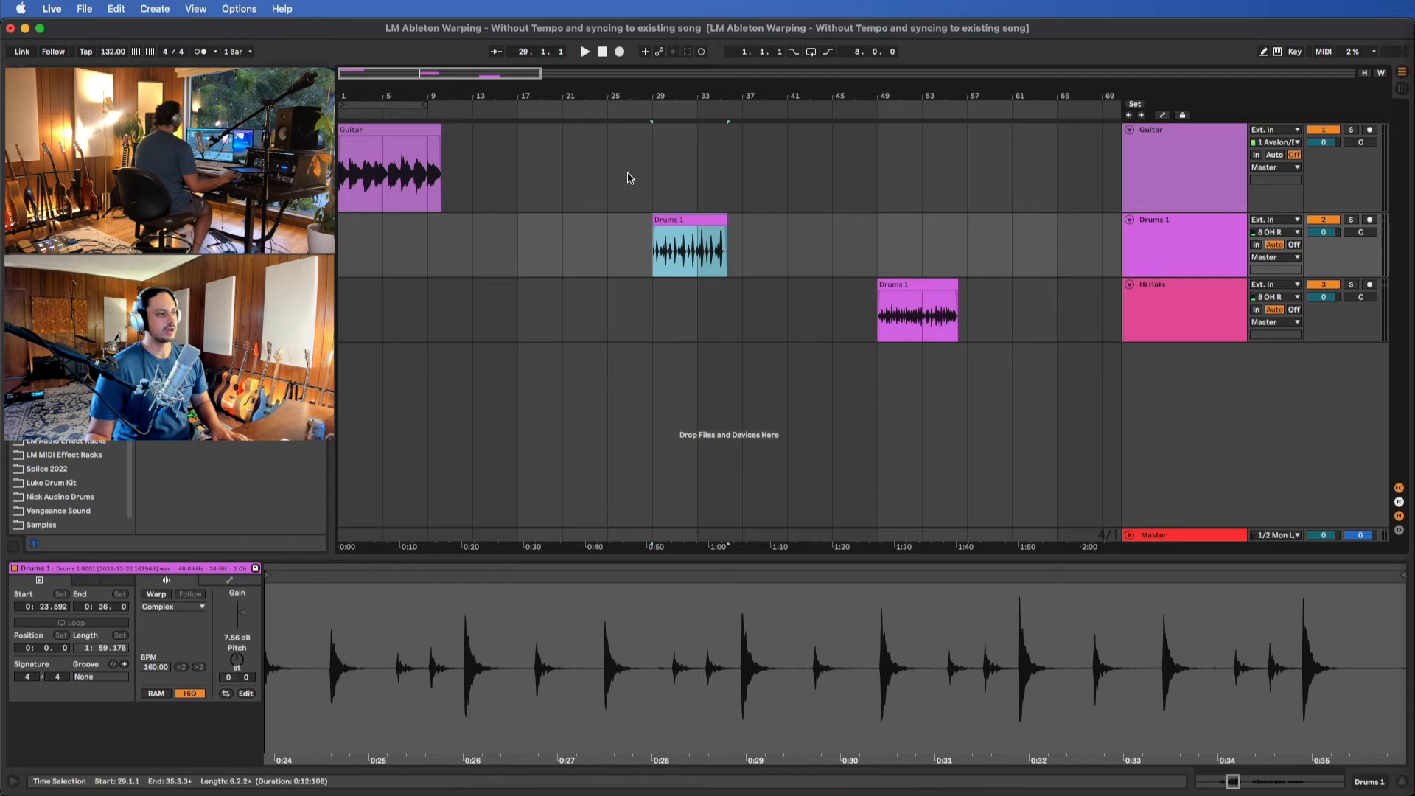
left_click(394, 130)
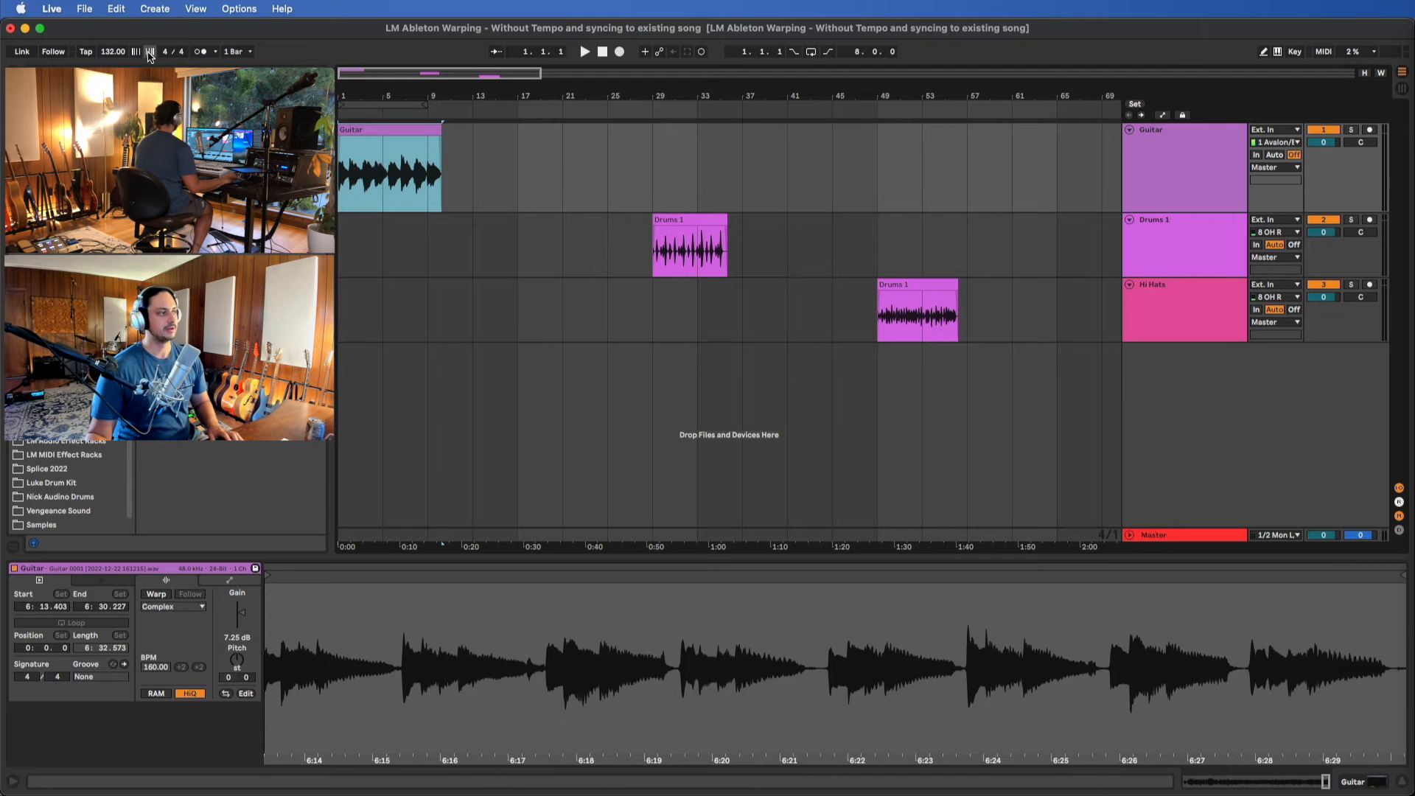
mouse_move(112, 59)
left_mouse_down()
mouse_move(112, 45)
mouse_move(112, 71)
mouse_move(112, 59)
left_mouse_up()
left_click(426, 134)
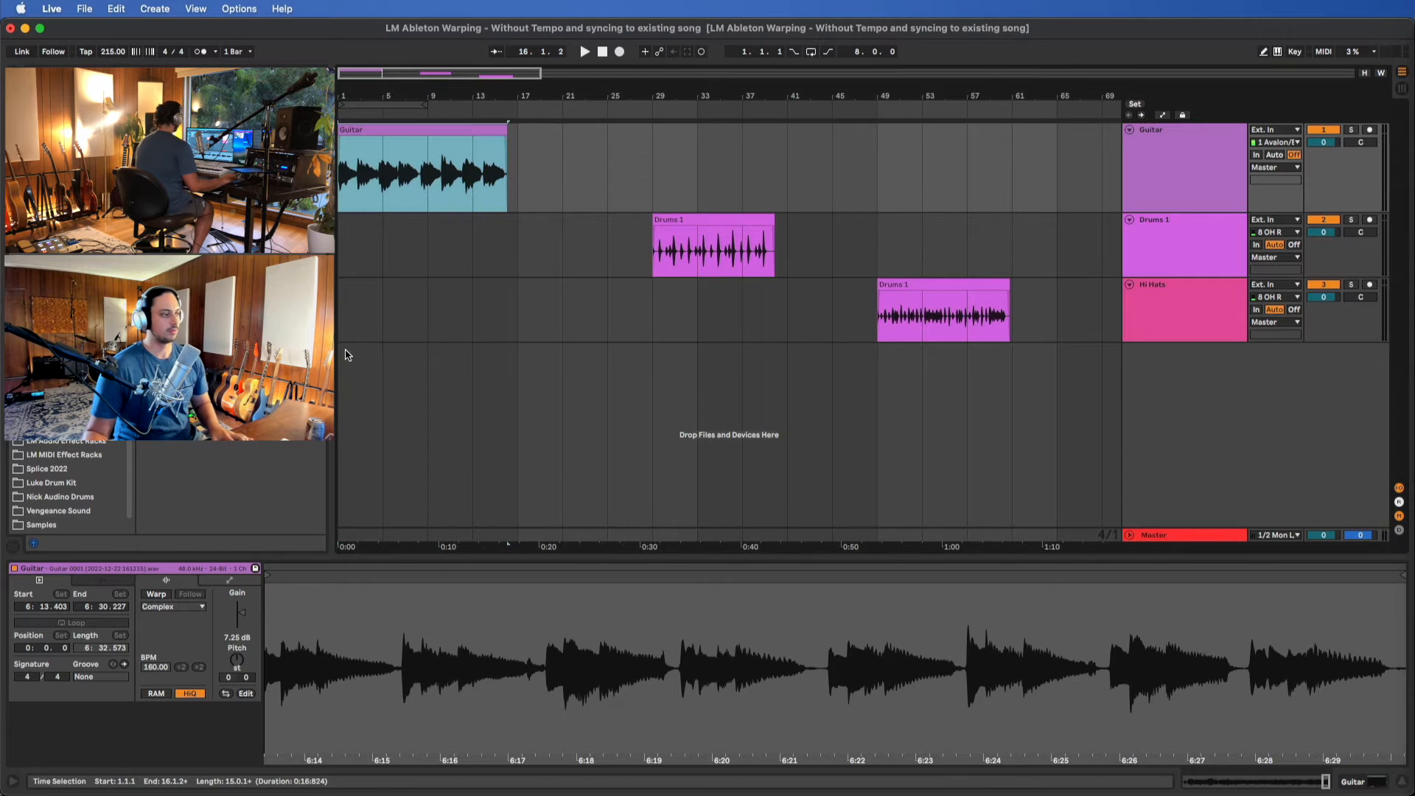
left_click(157, 593)
left_click(820, 464)
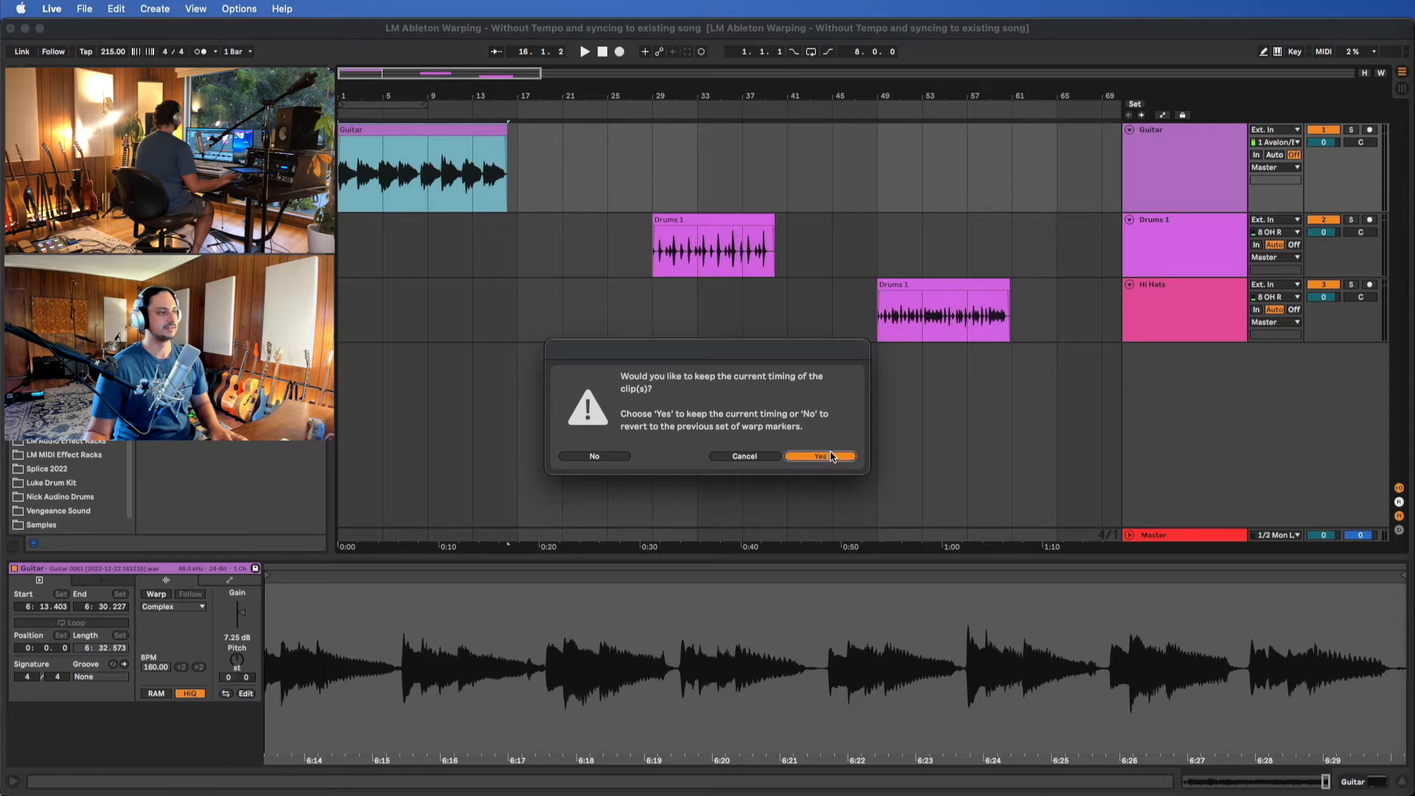
Set the project tempo to 198 BPM and turn off warping for the Guitar clip
left_click_drag(112, 52, 112, 63)
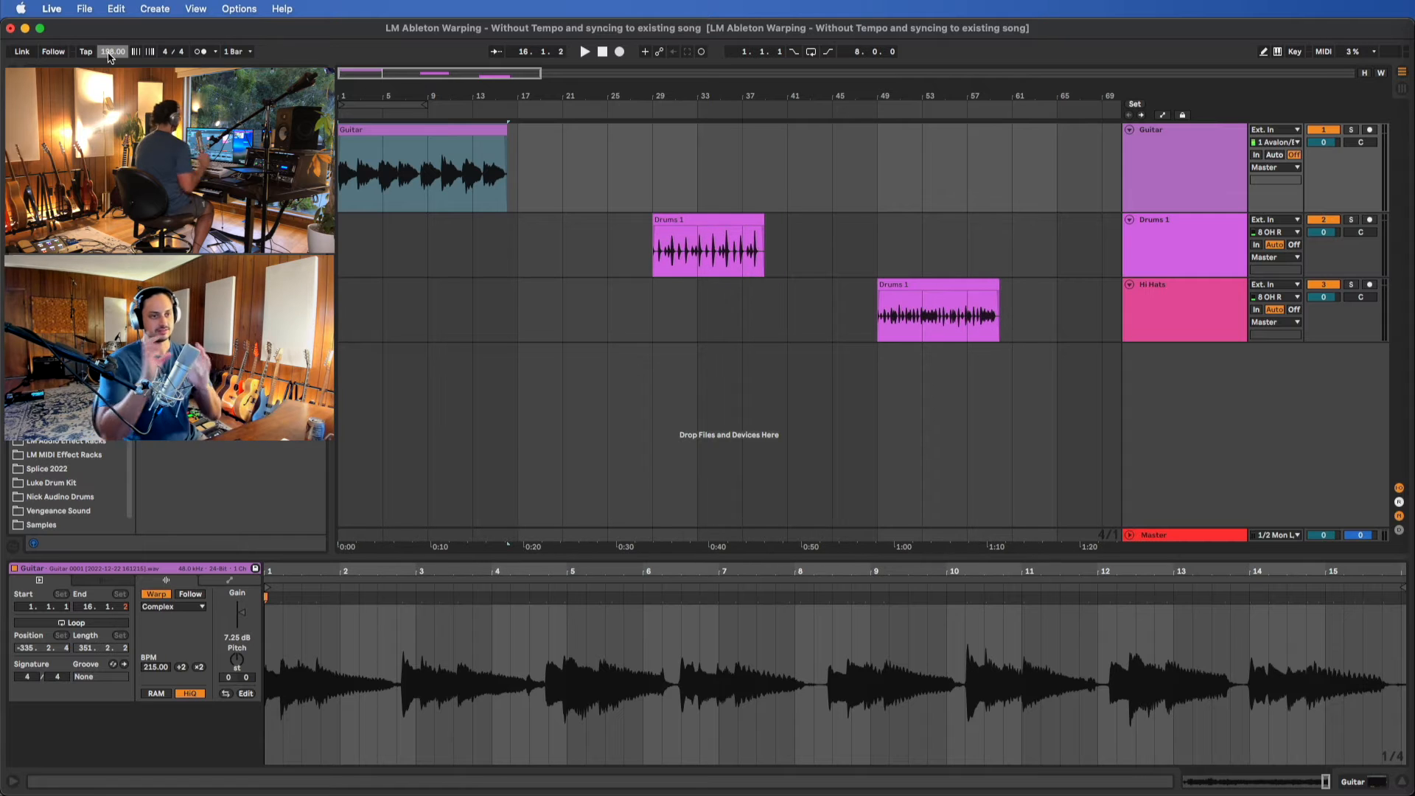
left_click(156, 594)
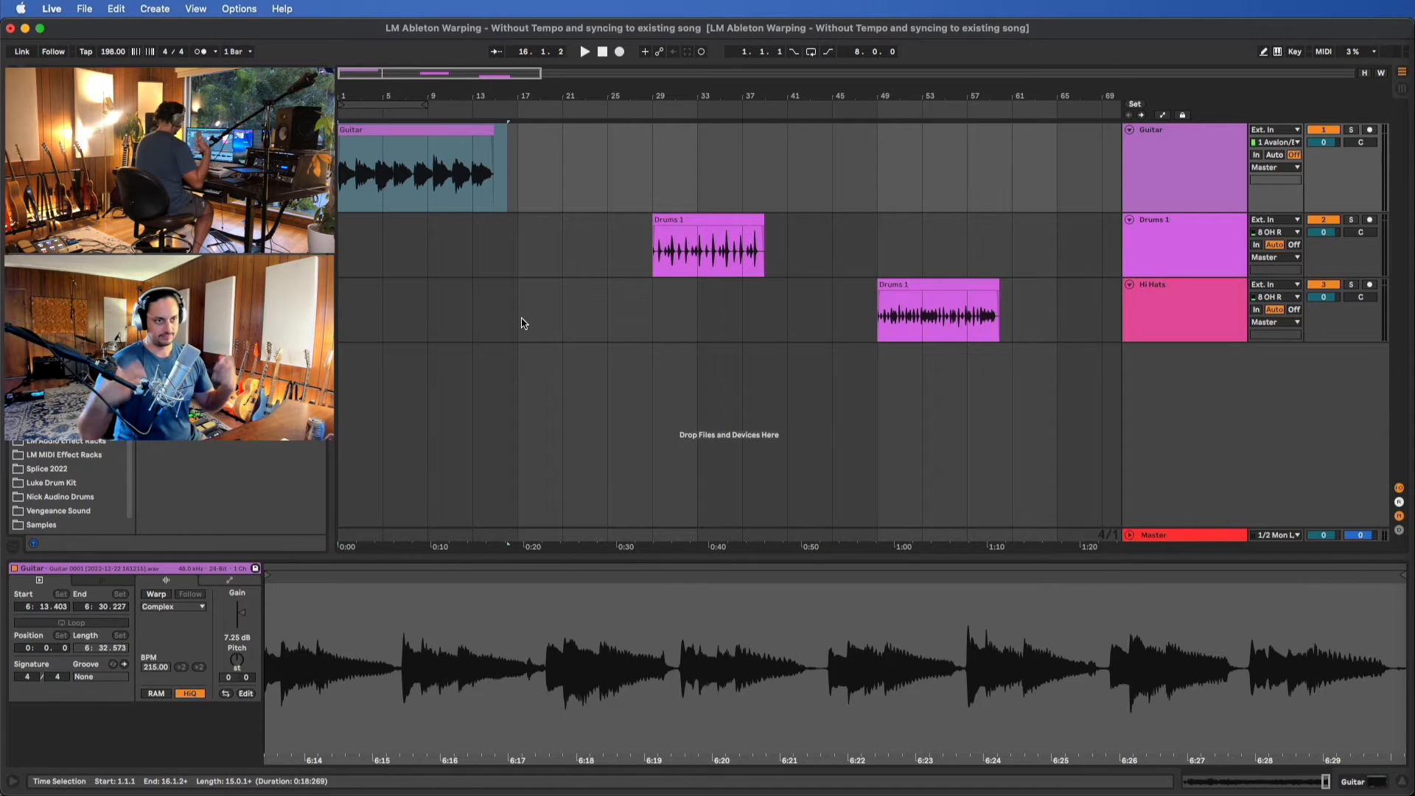
left_click(395, 130)
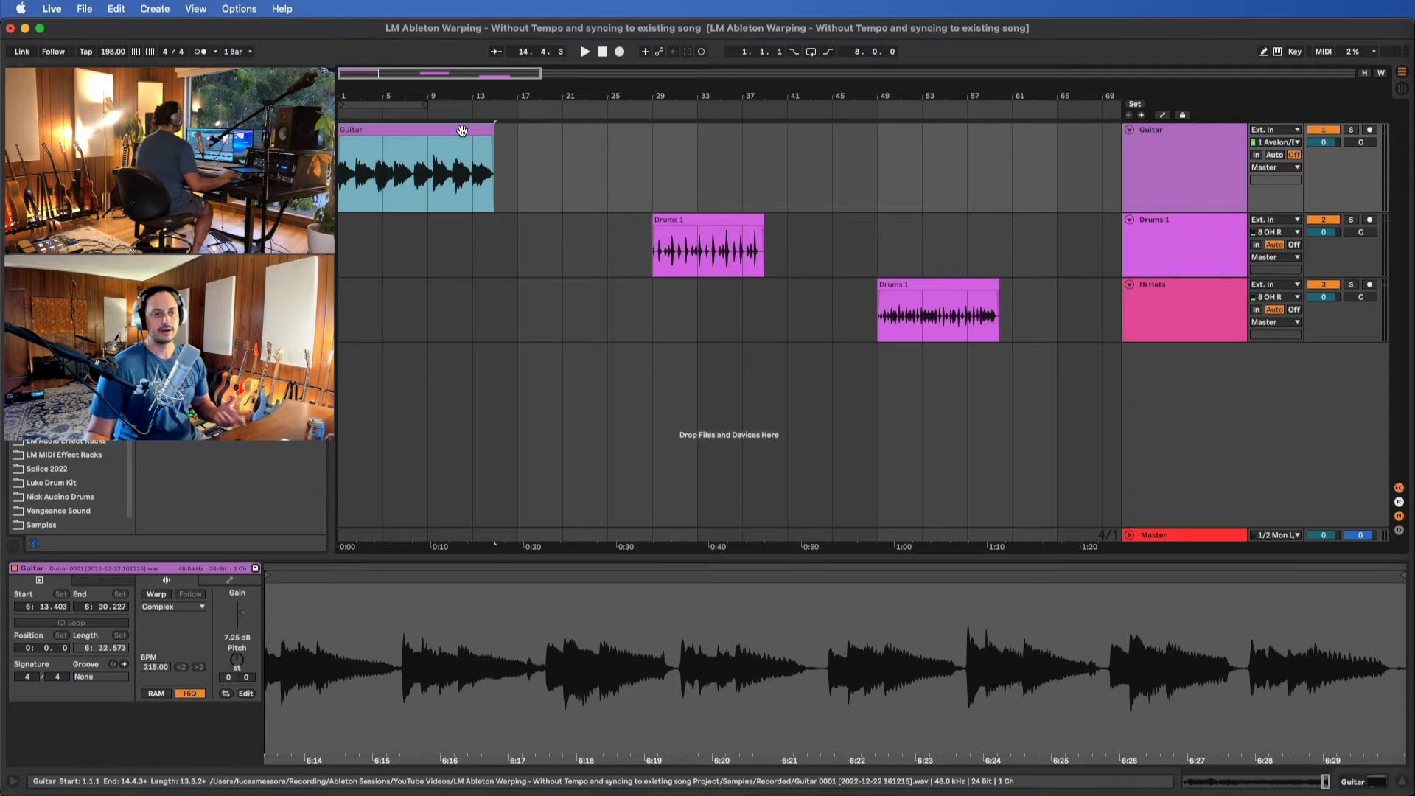
Listen to the opening of the Guitar clip, tap in its tempo, and set the project tempo to 96 BPM
key("space")
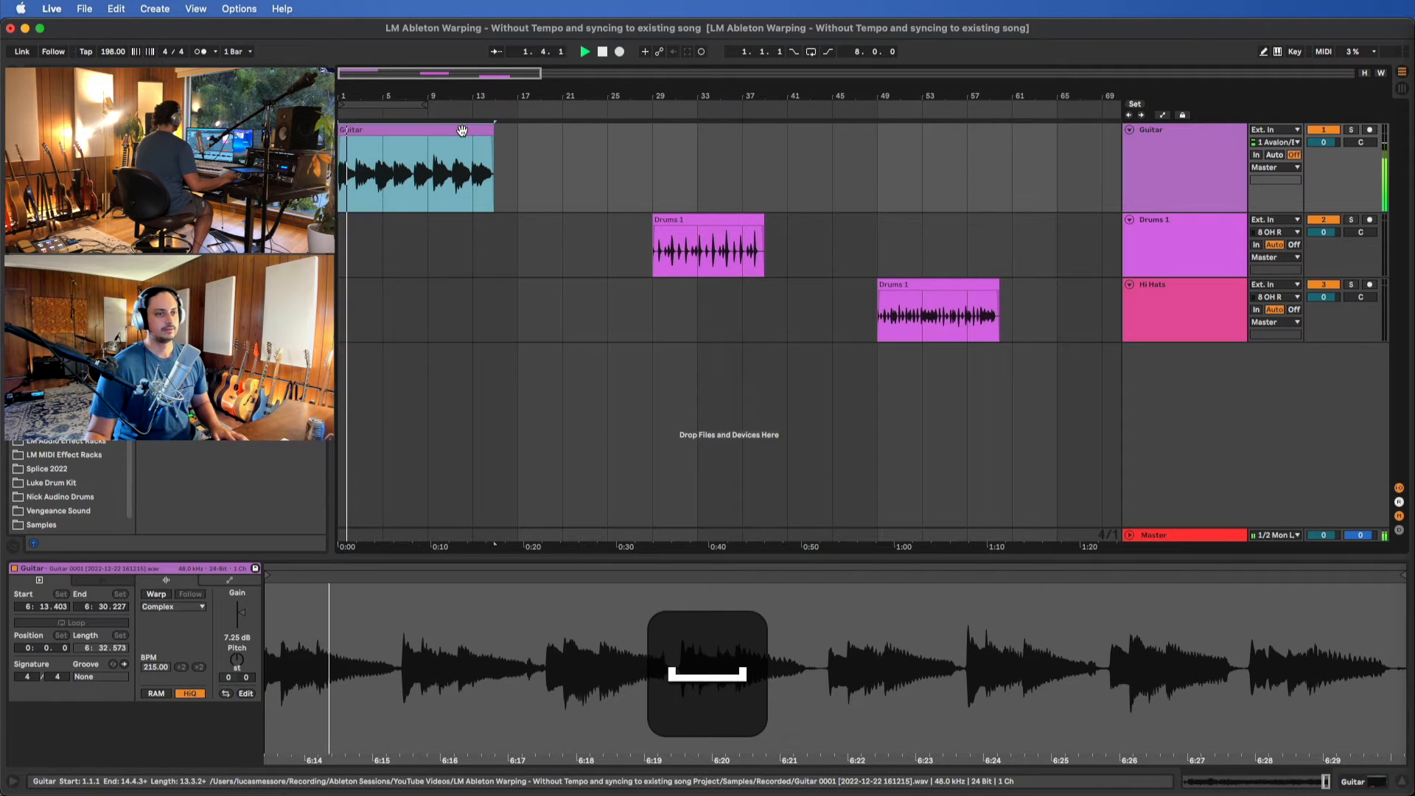
key("space")
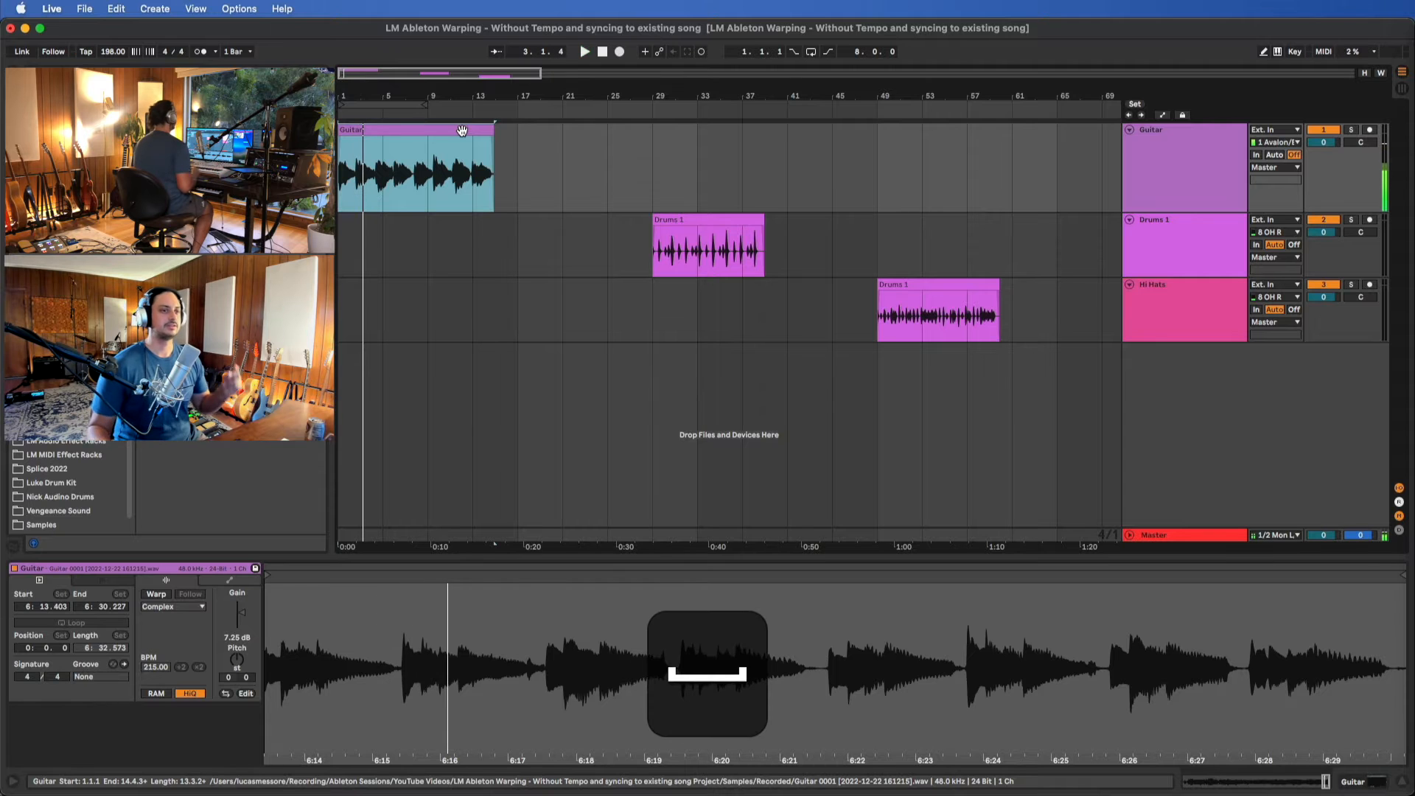
left_click(82, 55)
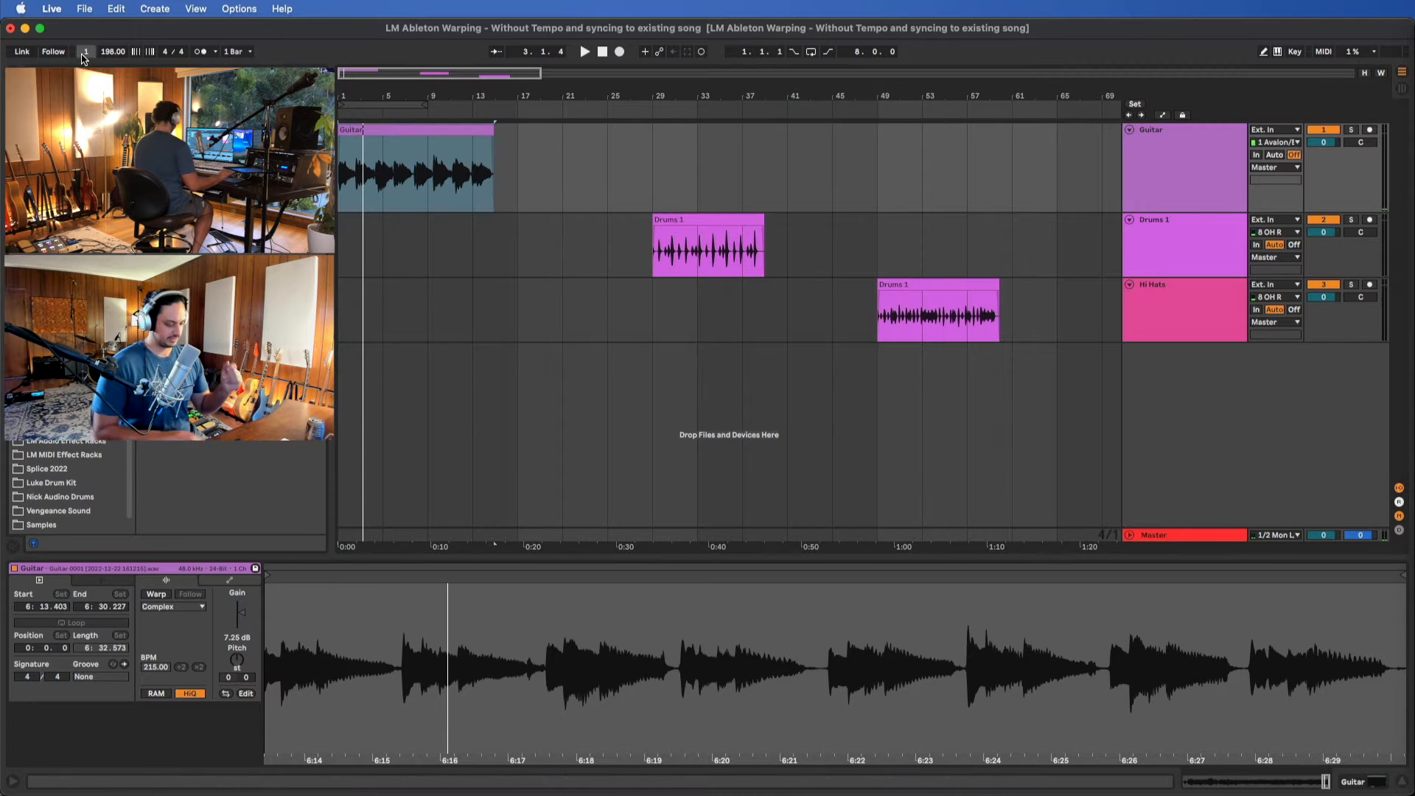
key("t")
key("t")
key("t")
key("t")
key("t")
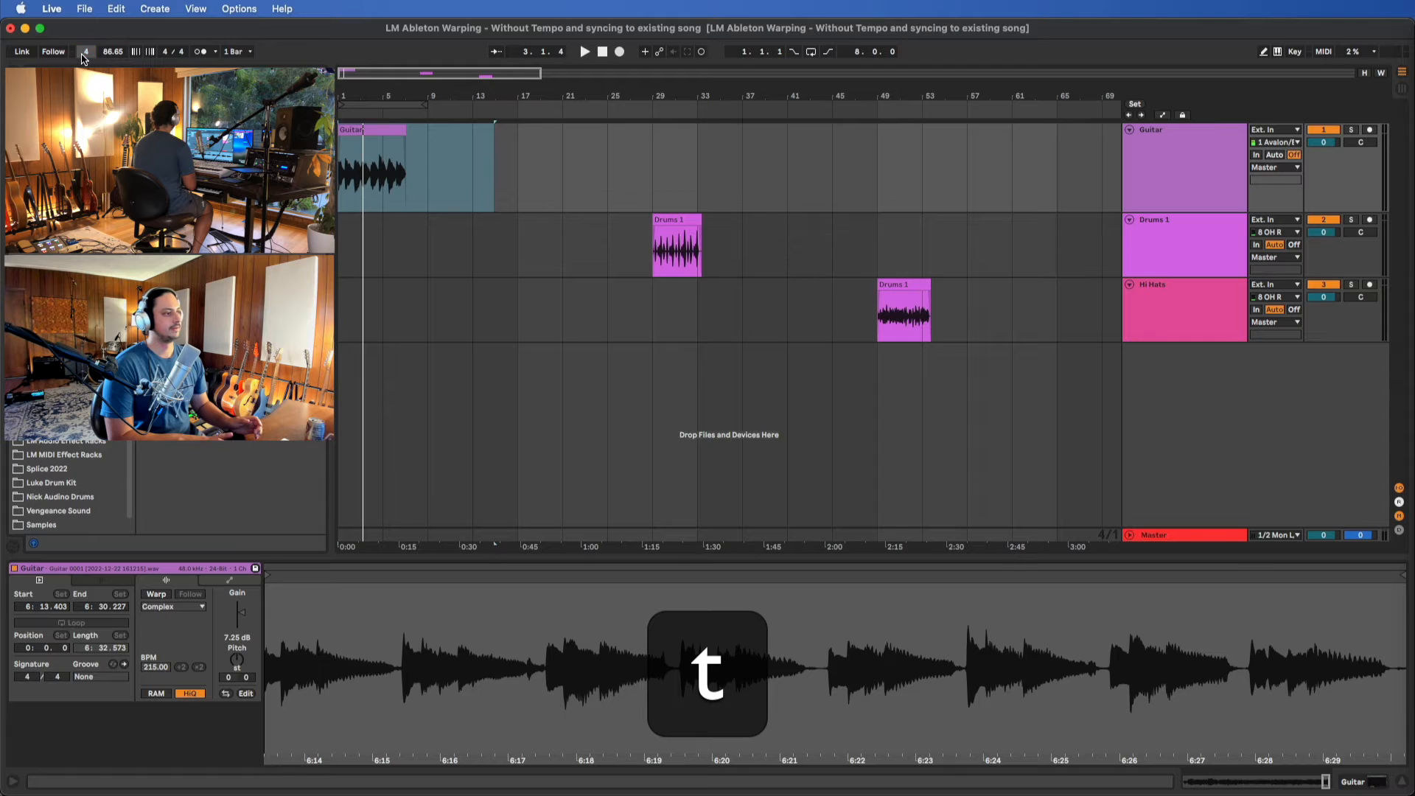
key("t")
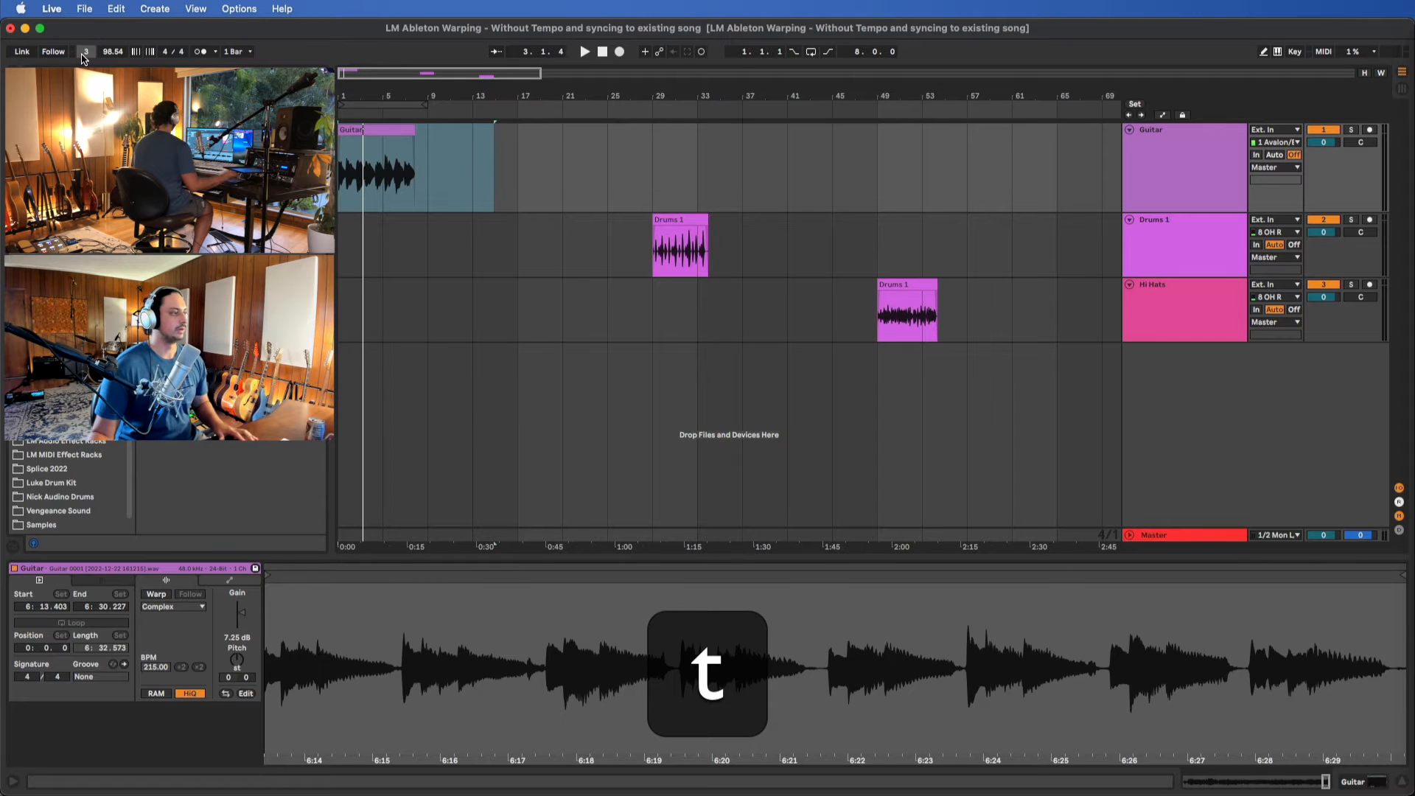
type("96")
key("Return")
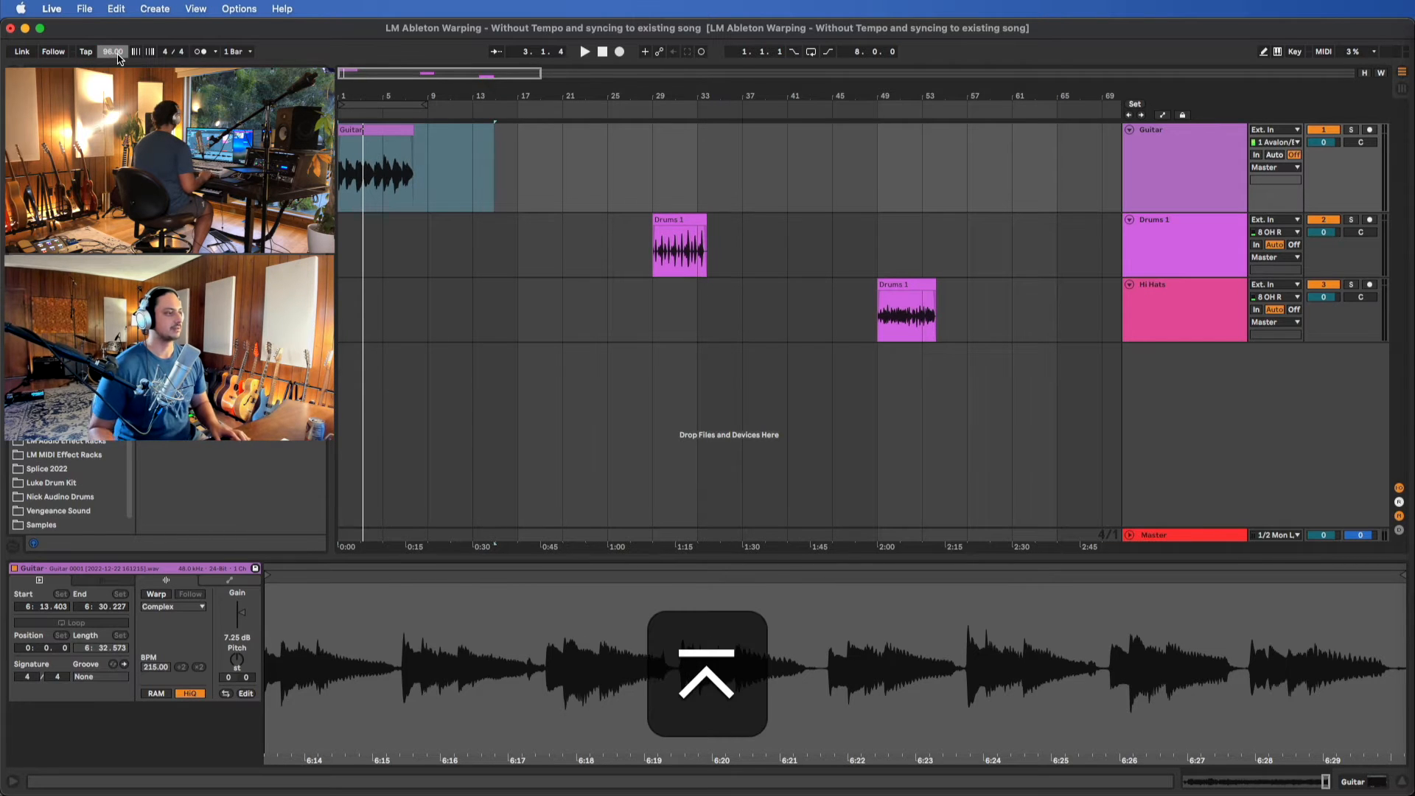
Turn on the metronome and play the Guitar clip against the click
left_click(366, 145)
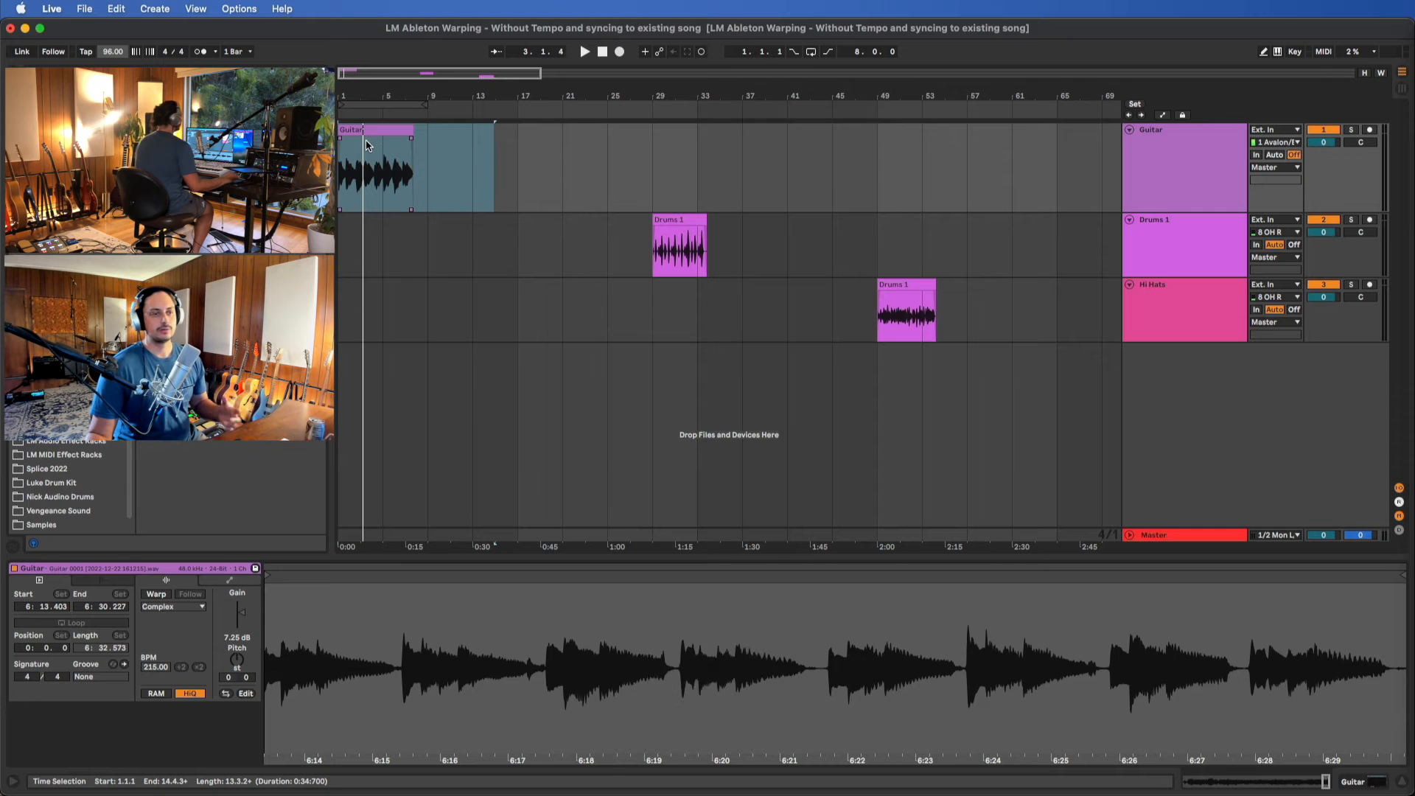
key("z")
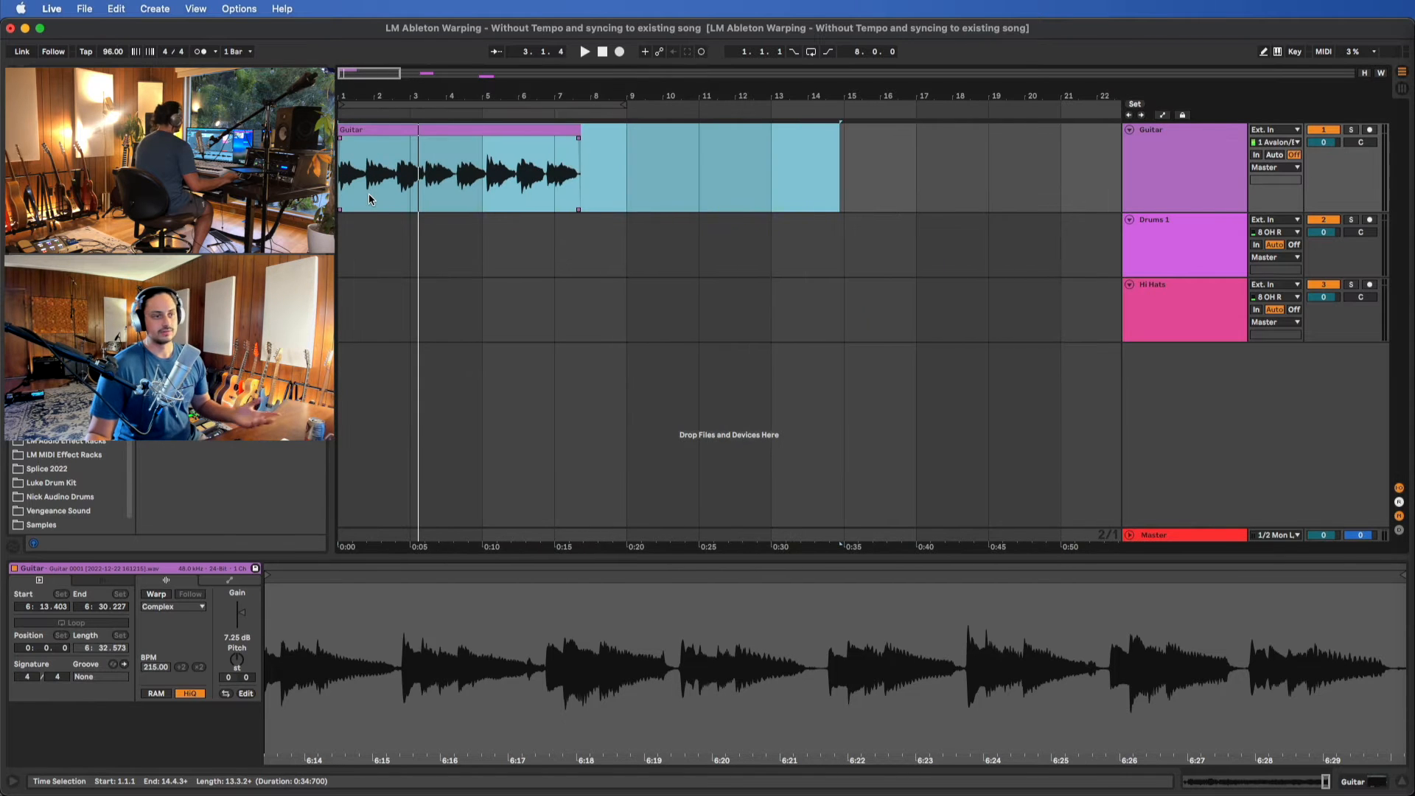
left_click(489, 131)
scroll(489, 167, "up", 5)
key("z")
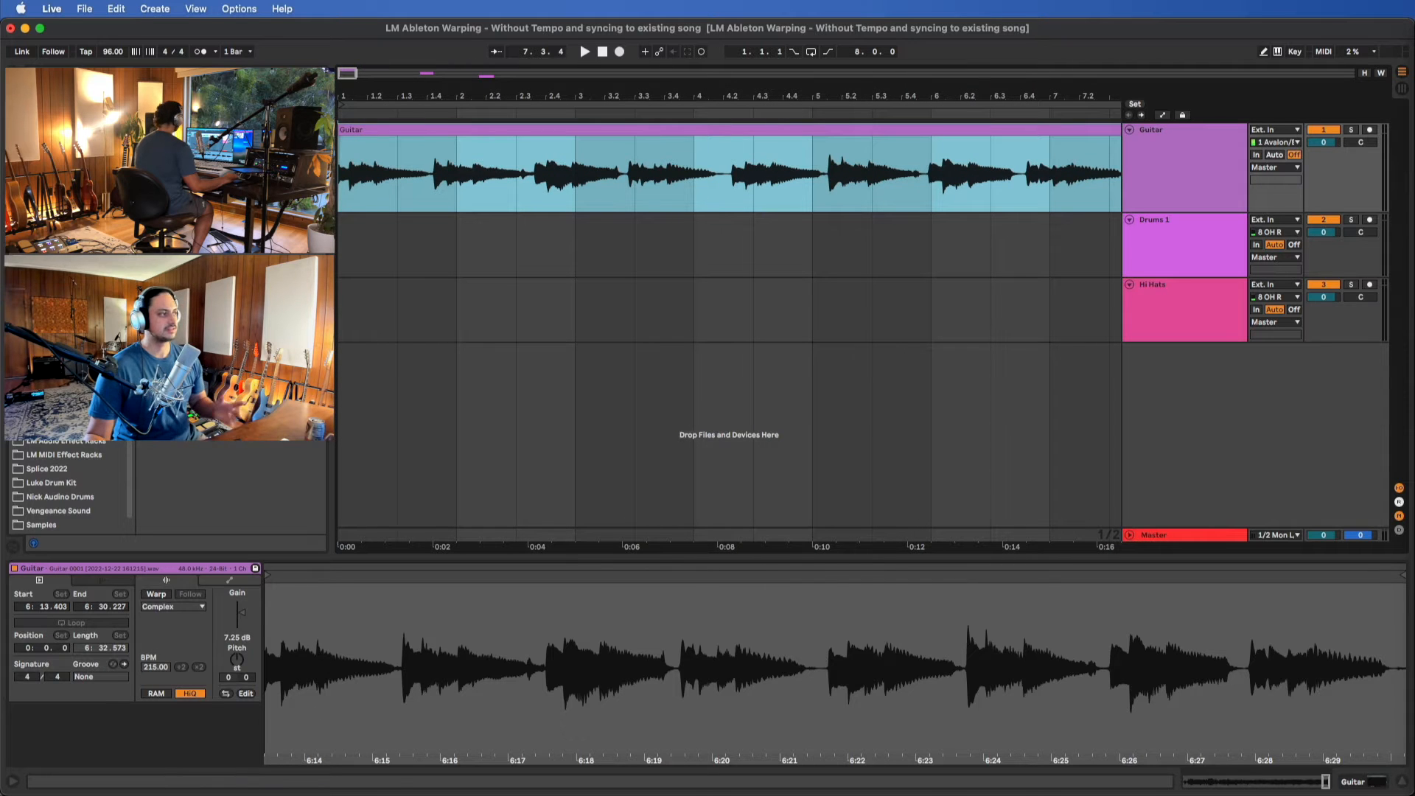
left_click(201, 52)
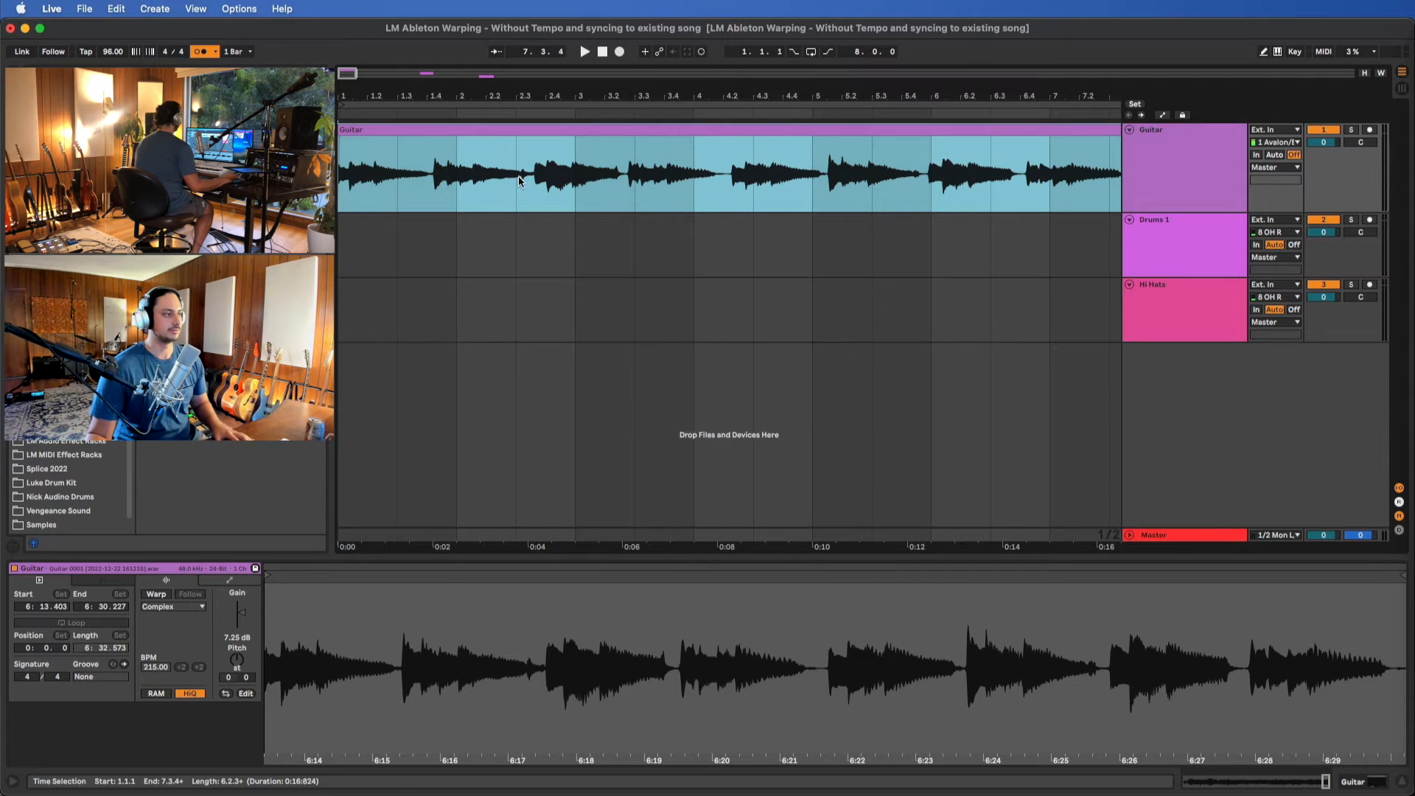
key("space")
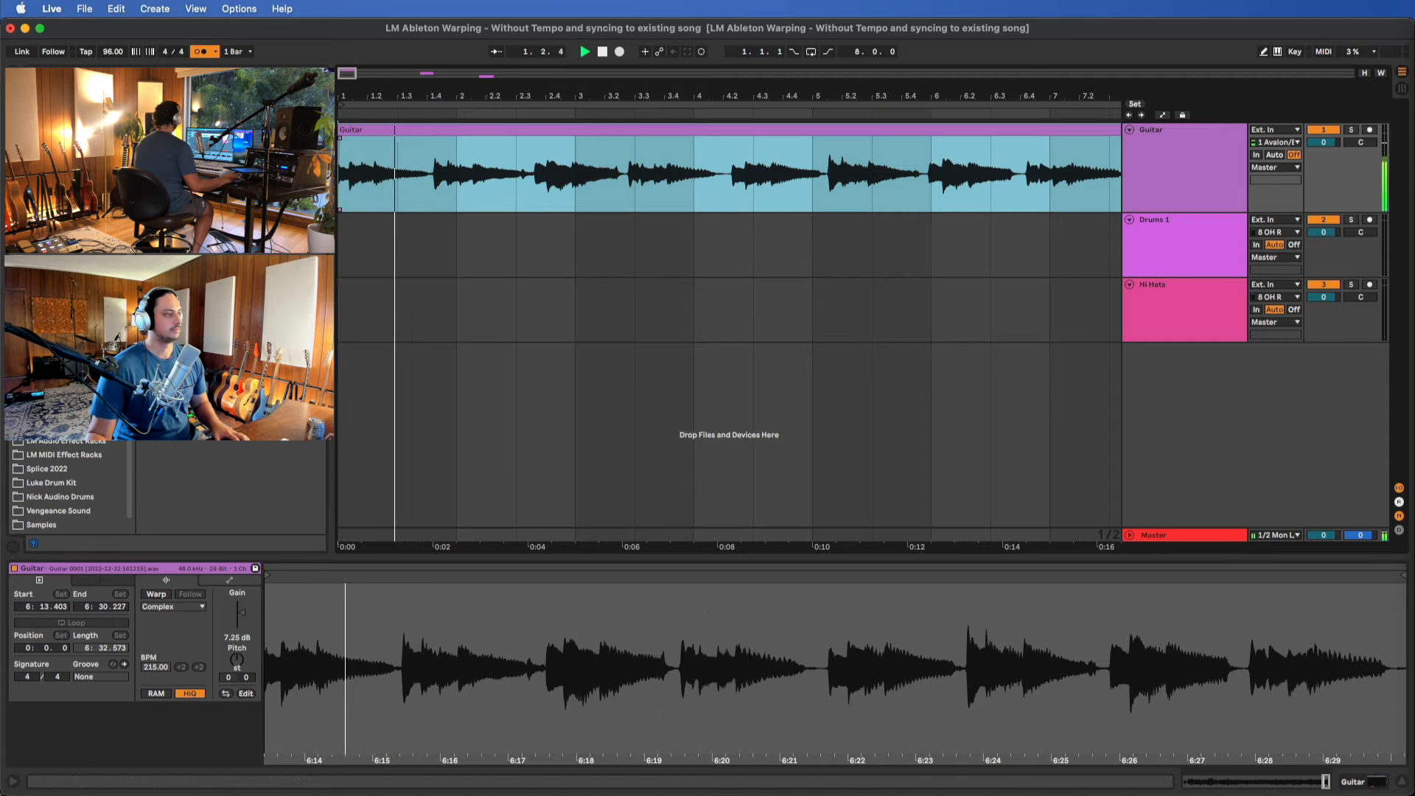
Set the project tempo to 115 BPM and play the Guitar clip against the metronome
mouse_move(111, 52)
left_mouse_down()
mouse_move(111, 38)
mouse_move(114, 52)
left_mouse_up()
key("space")
key("space")
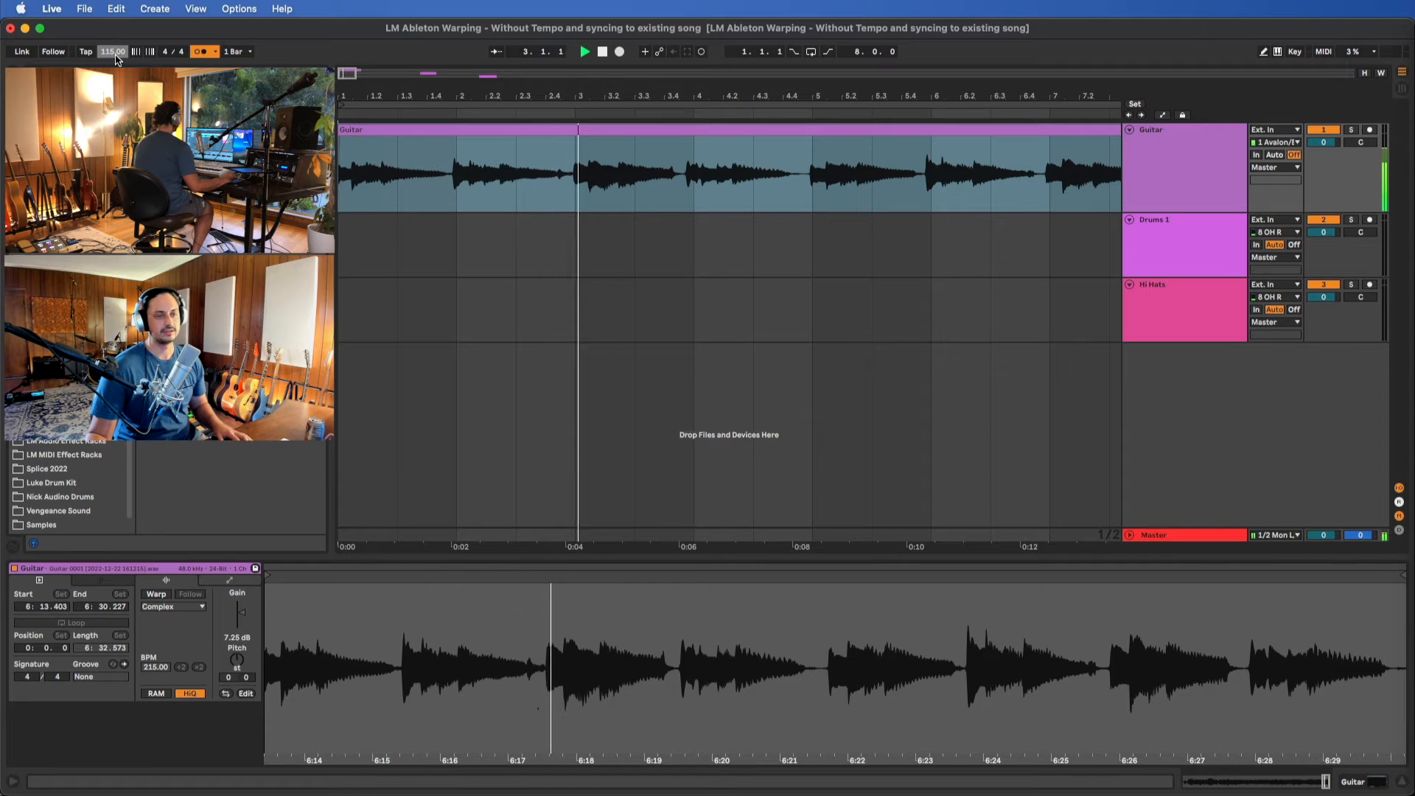
key("space")
Warp the Guitar clip, keeping its current timing, and use the Complex warp mode
left_click(677, 133)
key("z")
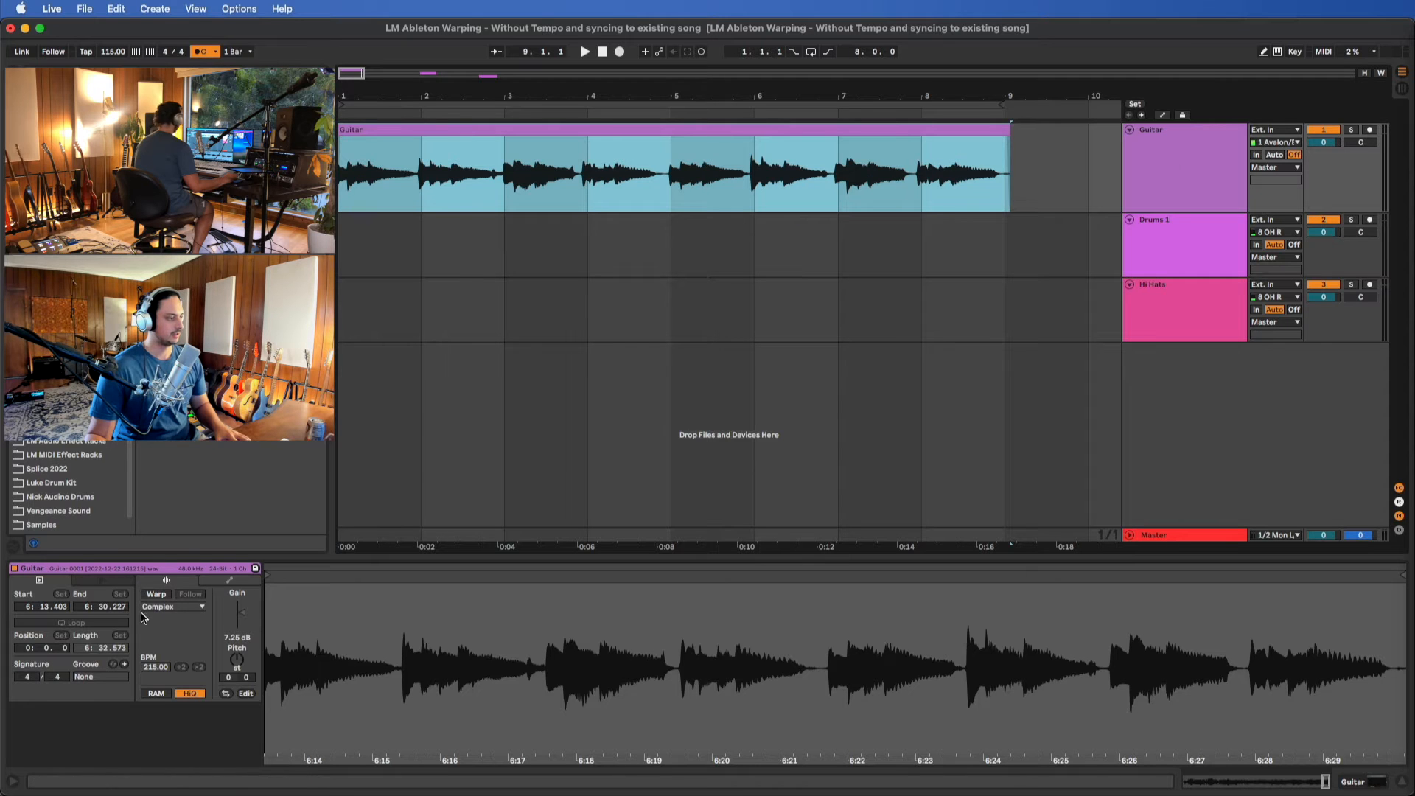
left_click(162, 594)
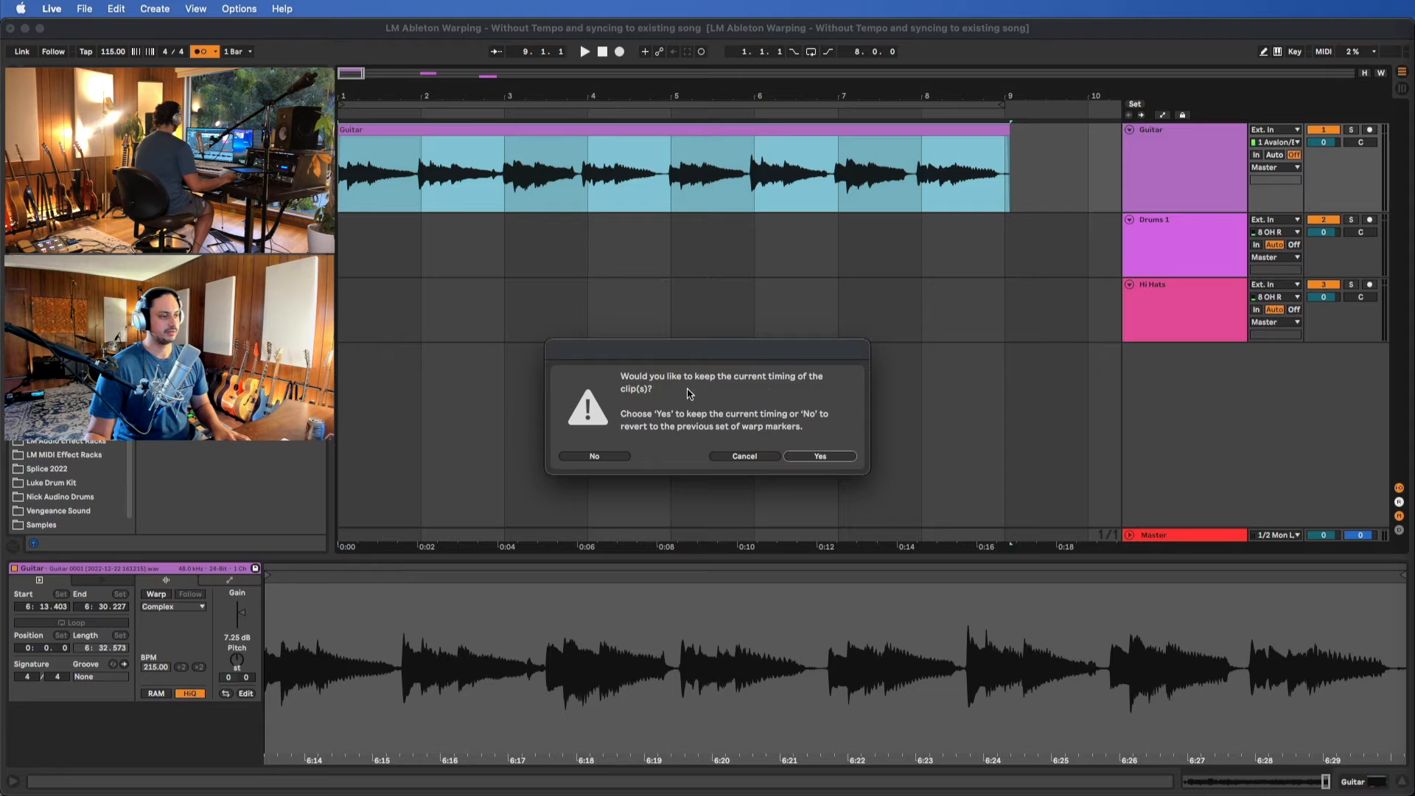
left_click(820, 456)
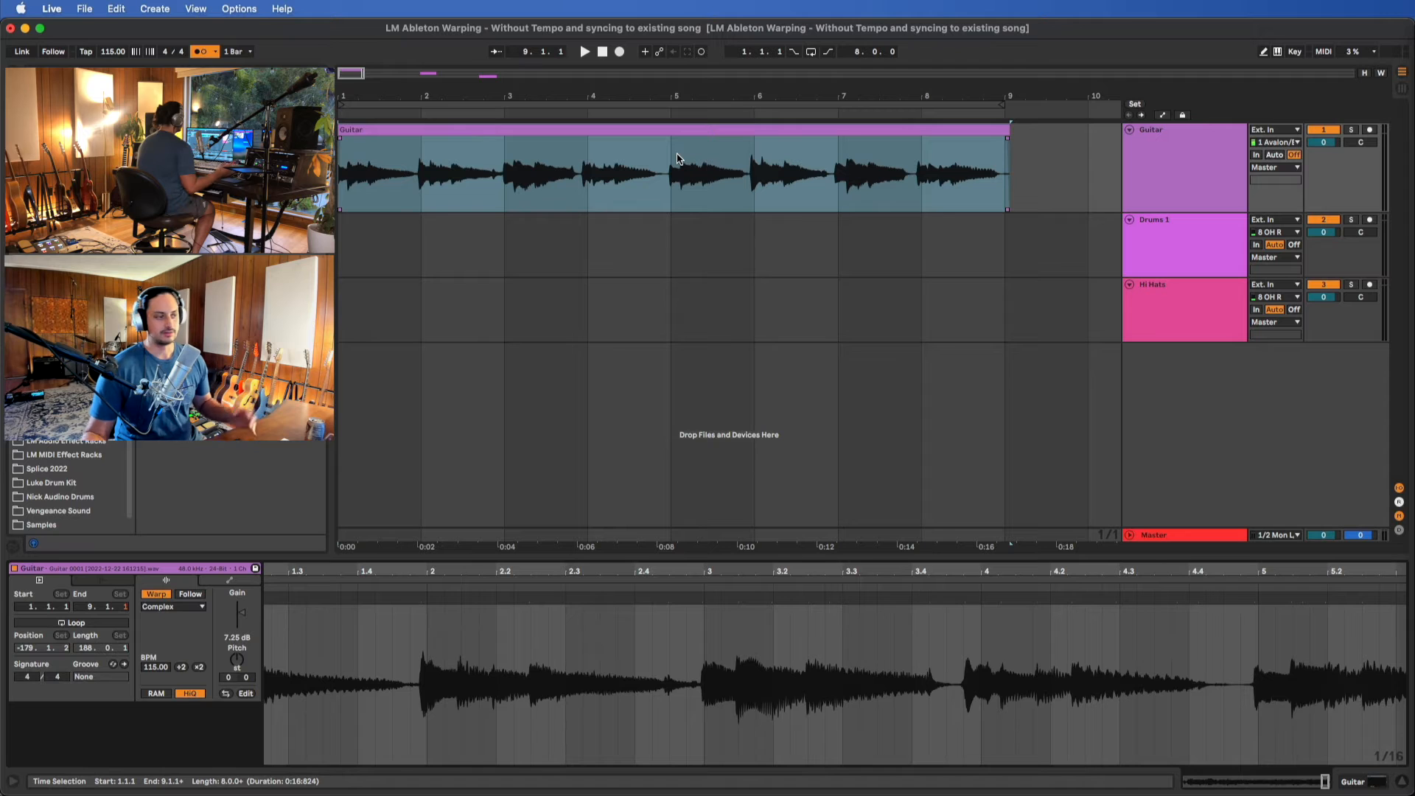
left_click(189, 611)
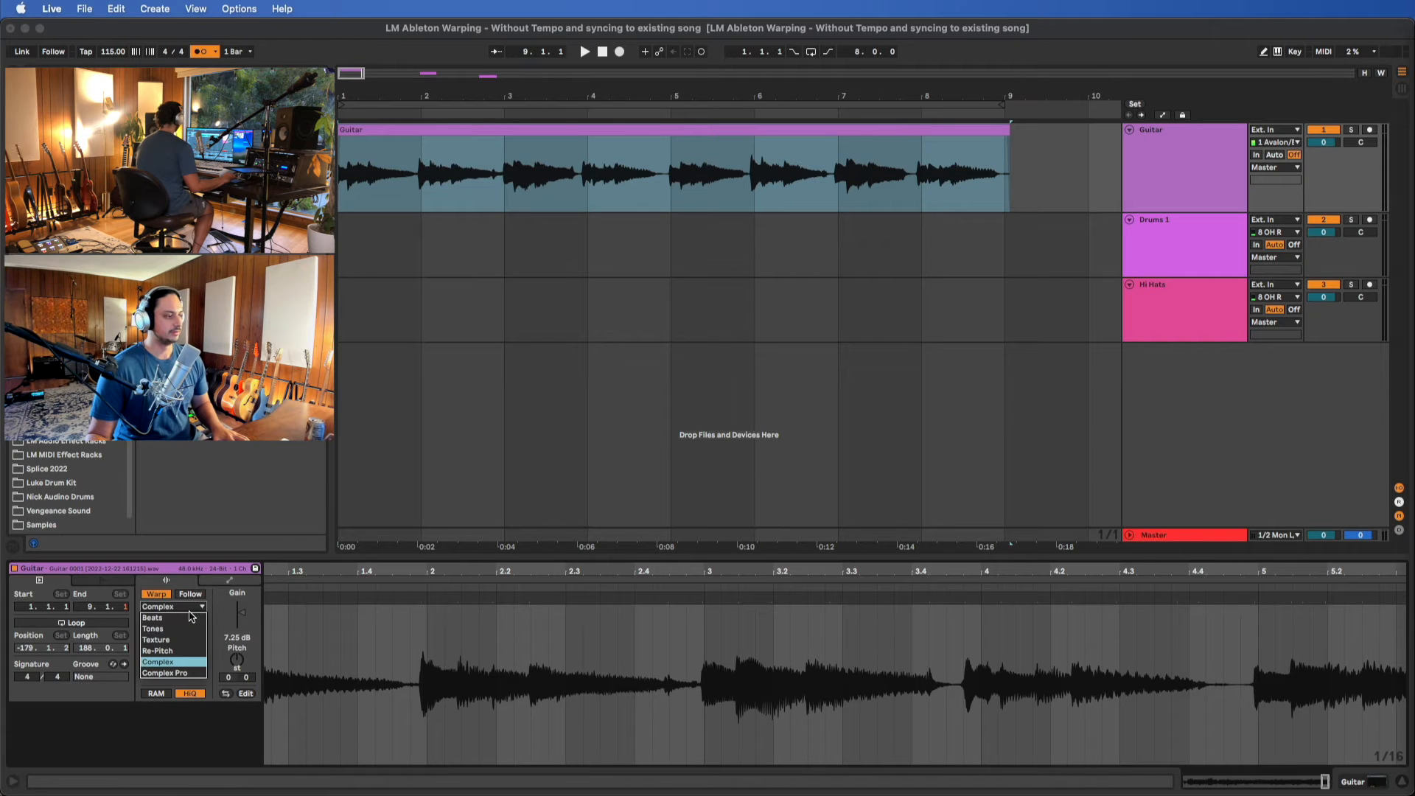
left_click(175, 668)
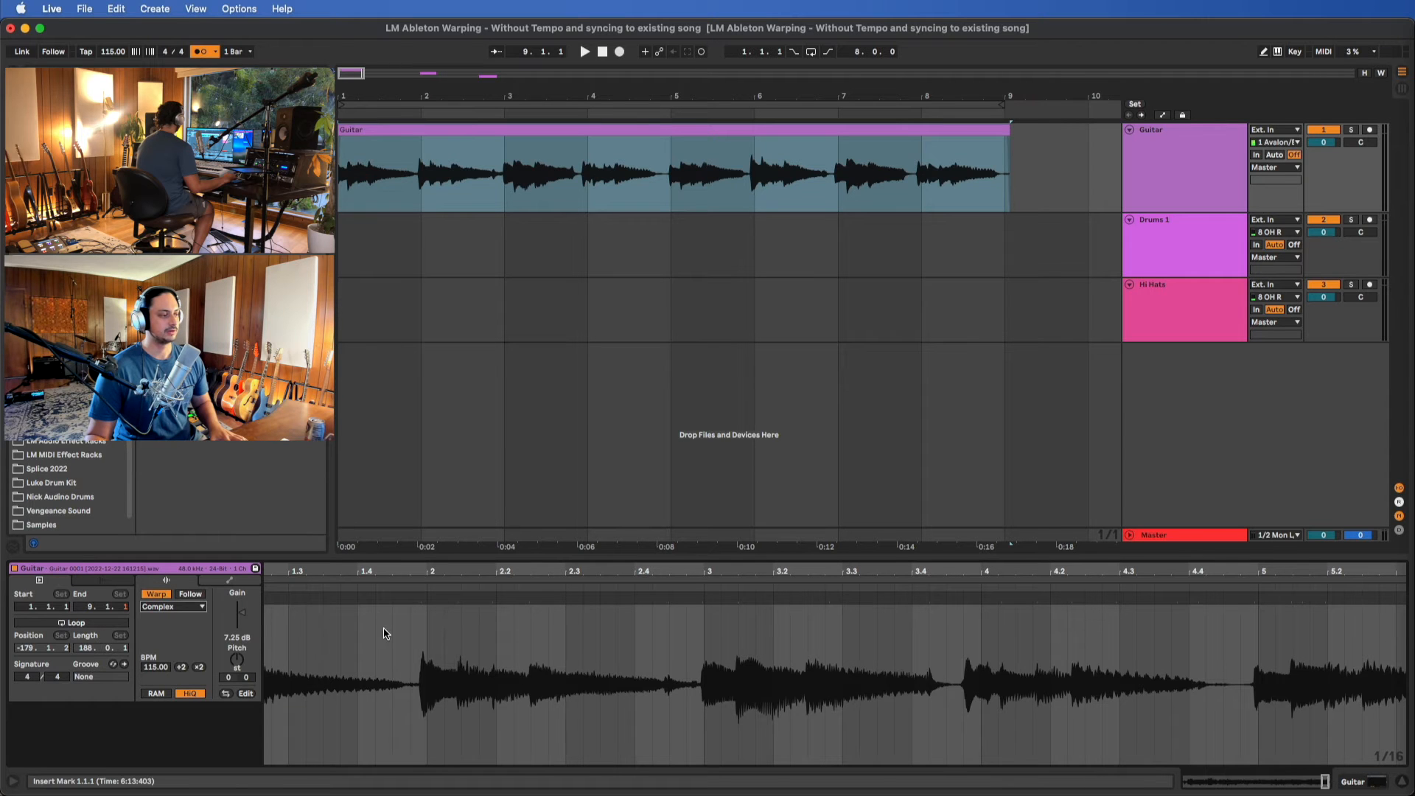
Examine how the Guitar clip's transients in bars 1 and 2 line up with the beat grid
scroll(465, 665, "left", 5)
scroll(840, 663, "up", 3)
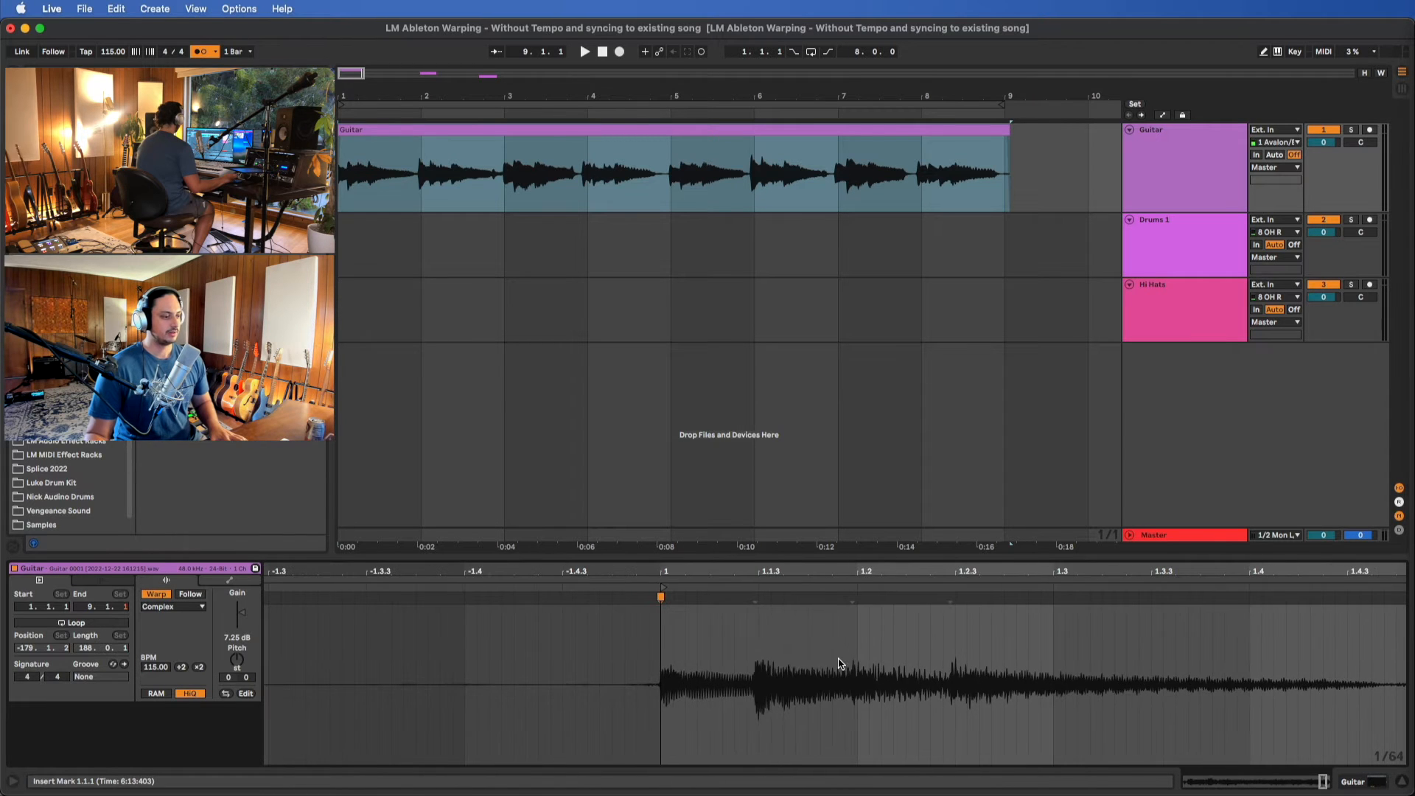
scroll(870, 615, "right", 8)
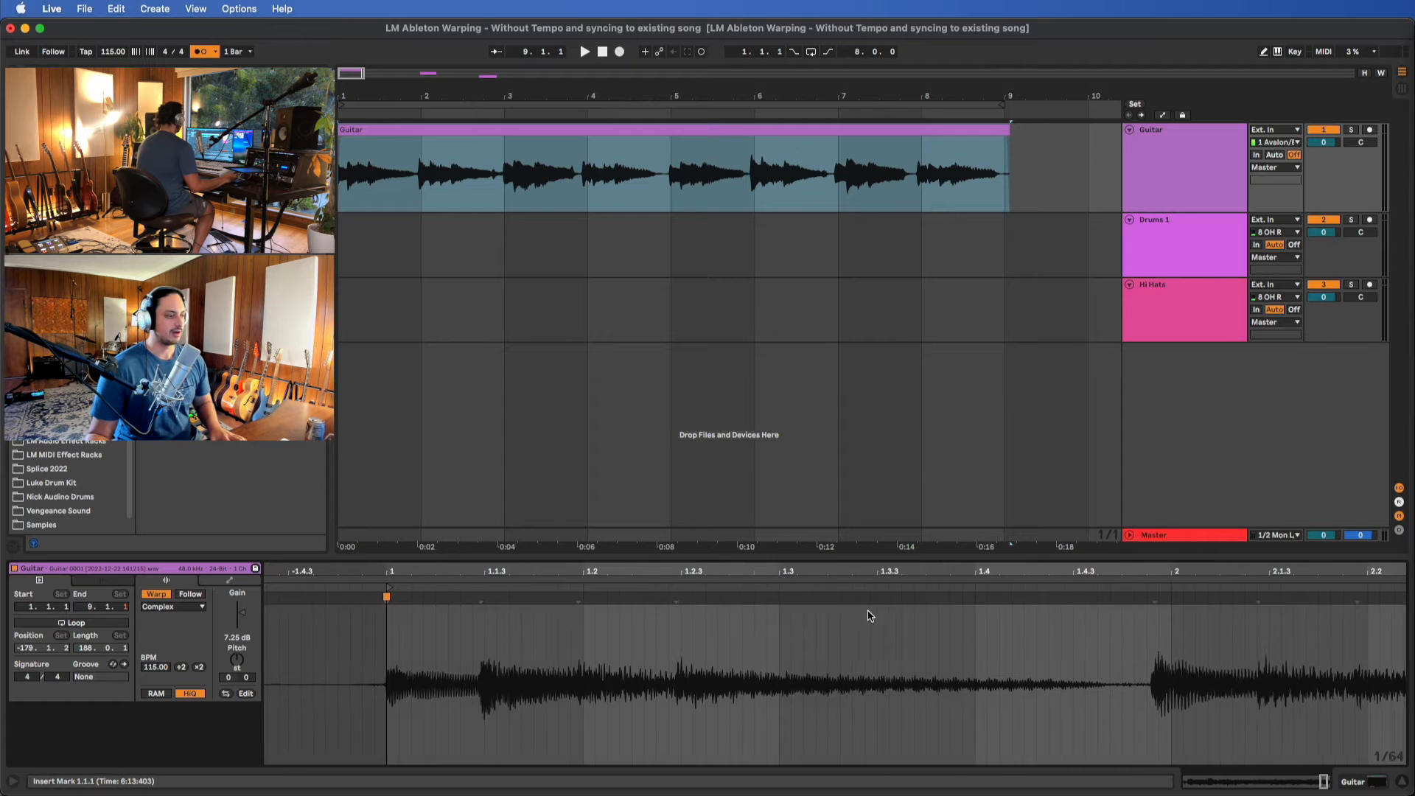
left_click(352, 601)
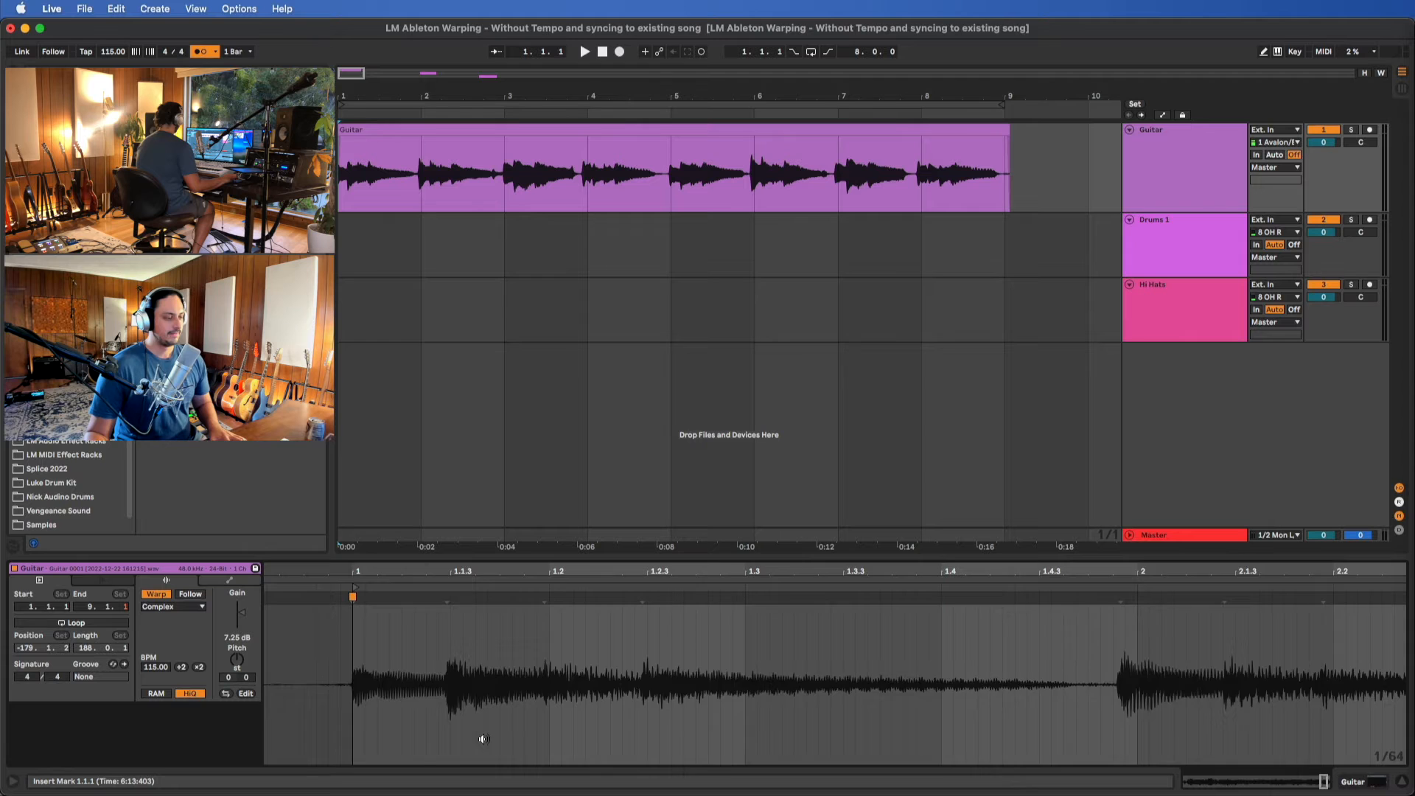
scroll(483, 738, "down", 3)
scroll(524, 618, "up", 3)
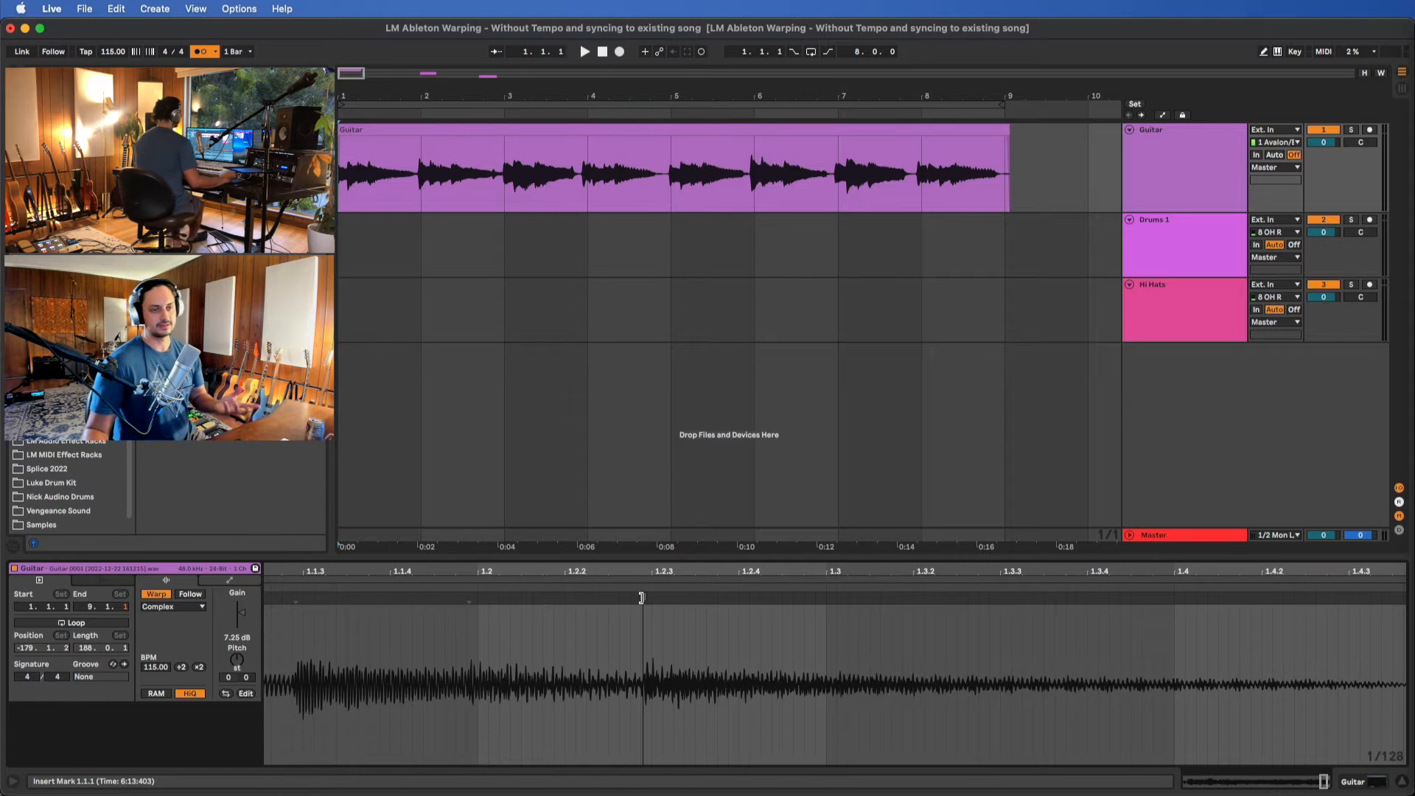
scroll(948, 712, "down", 3)
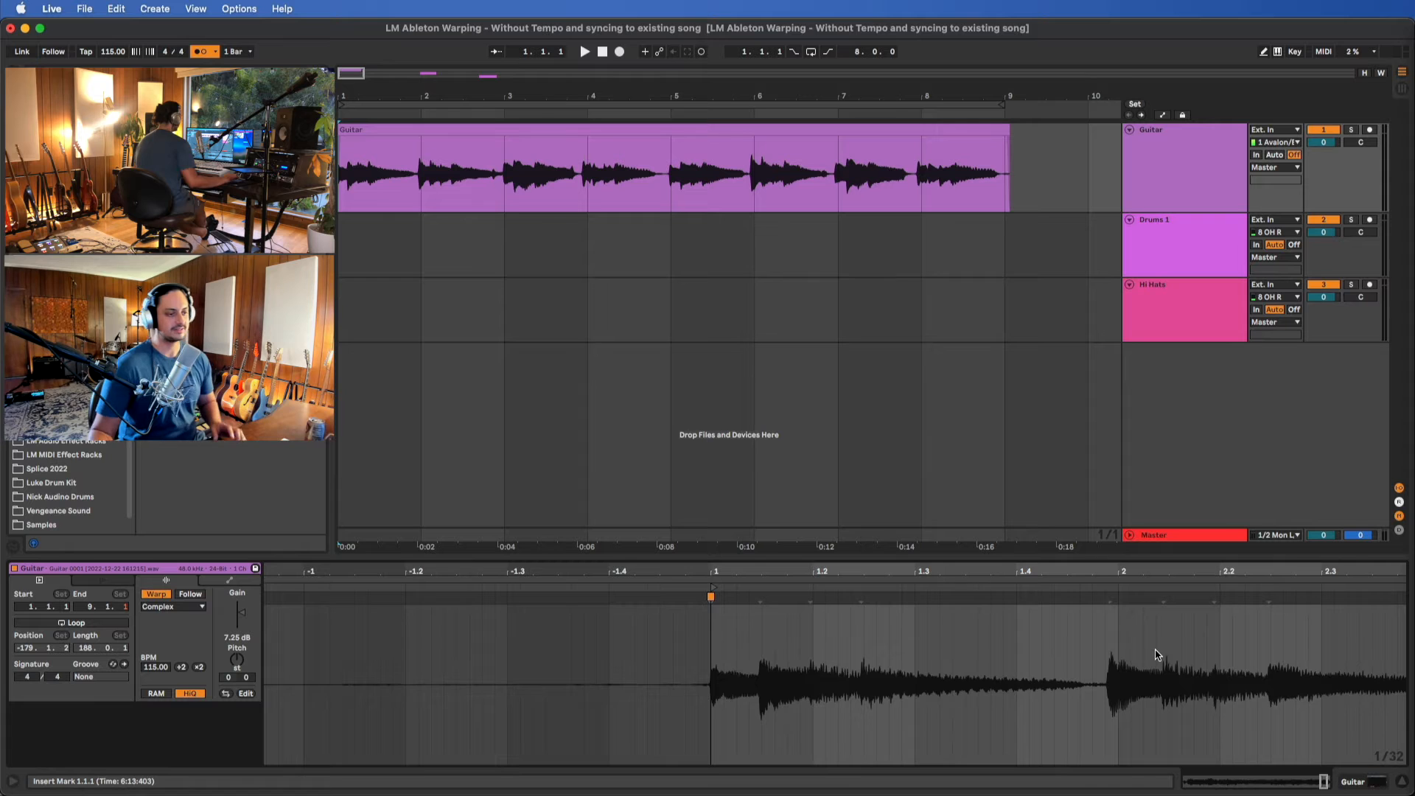
scroll(1105, 663, "up", 5)
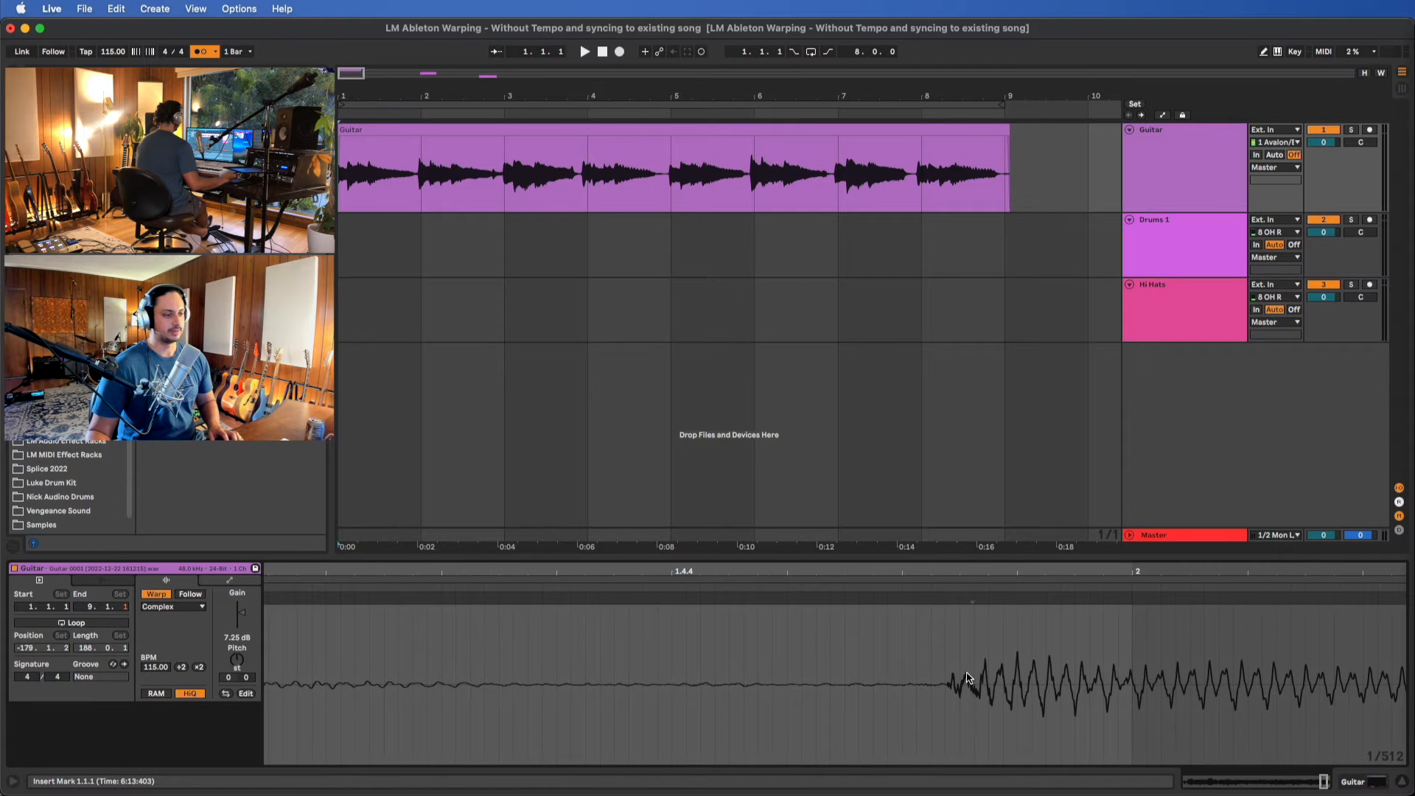
scroll(968, 678, "up", 2)
scroll(1001, 676, "down", 4)
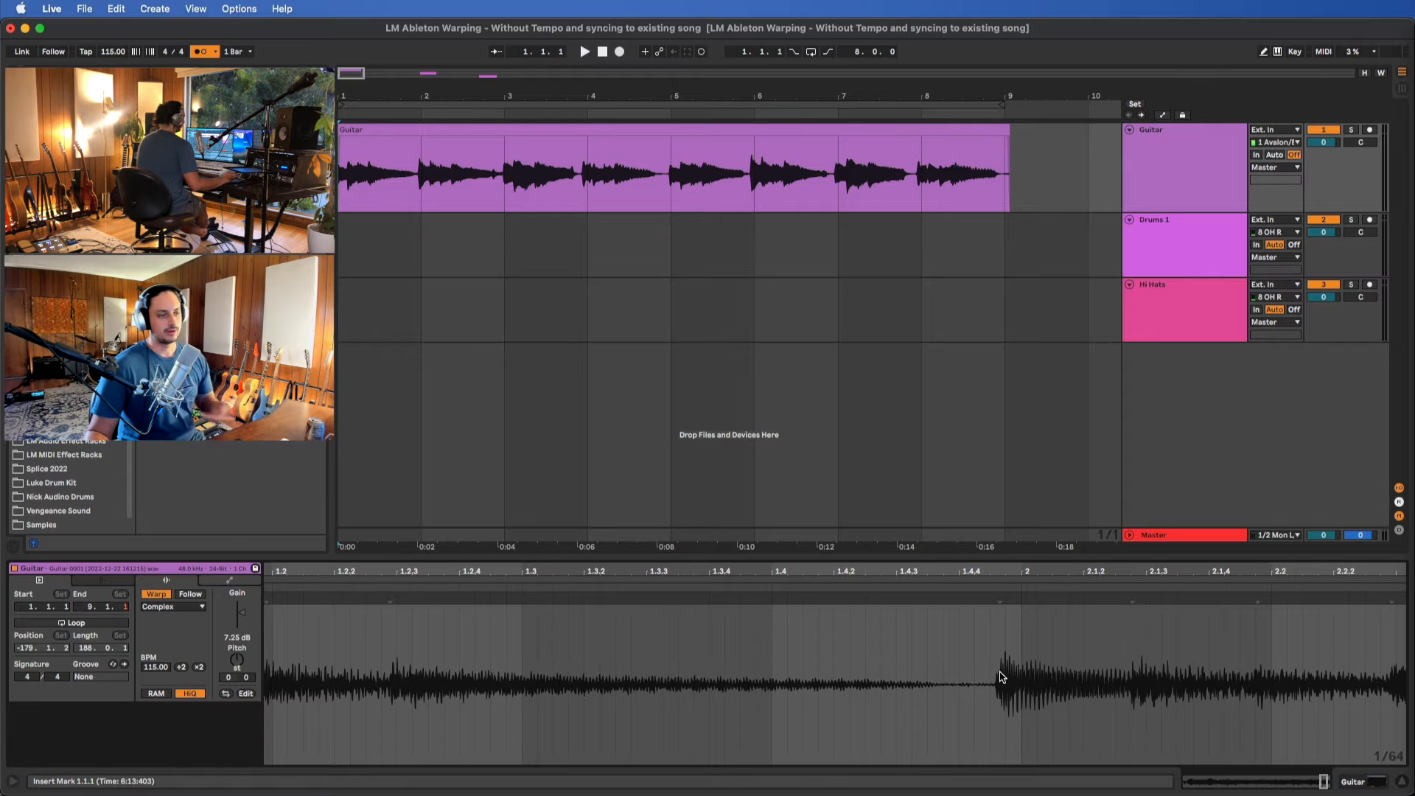
scroll(996, 646, "down", 4)
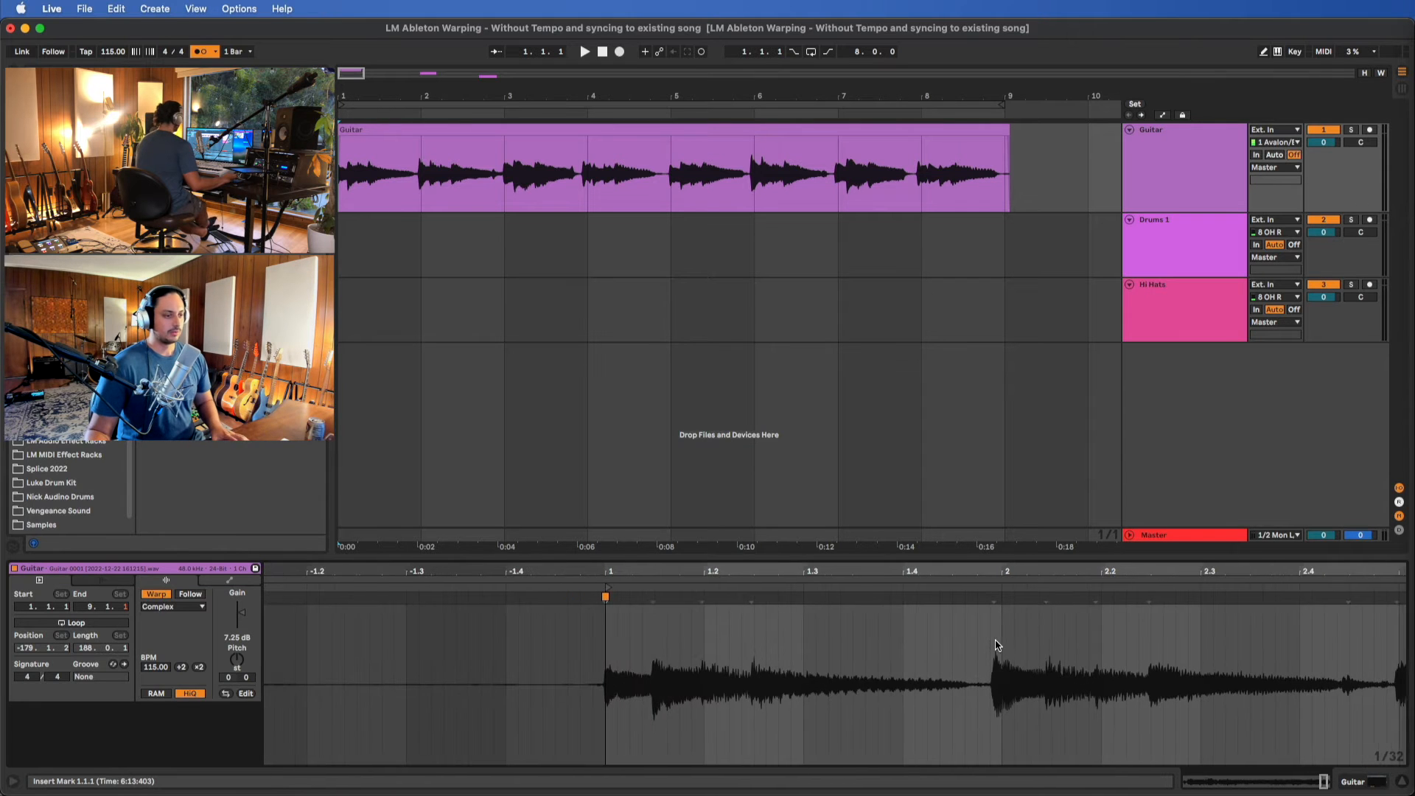
scroll(996, 646, "right", 2)
scroll(993, 649, "down", 1)
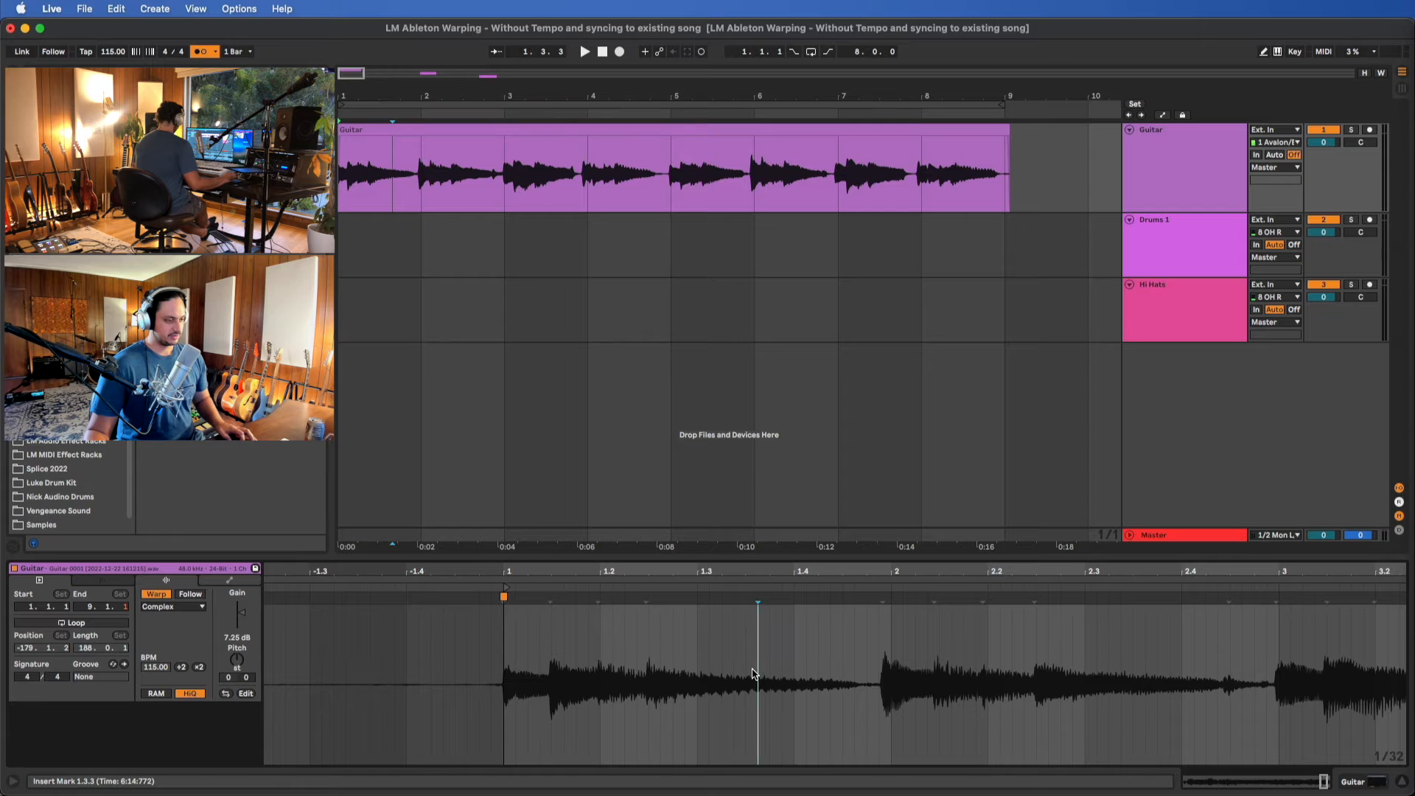
key("super+a")
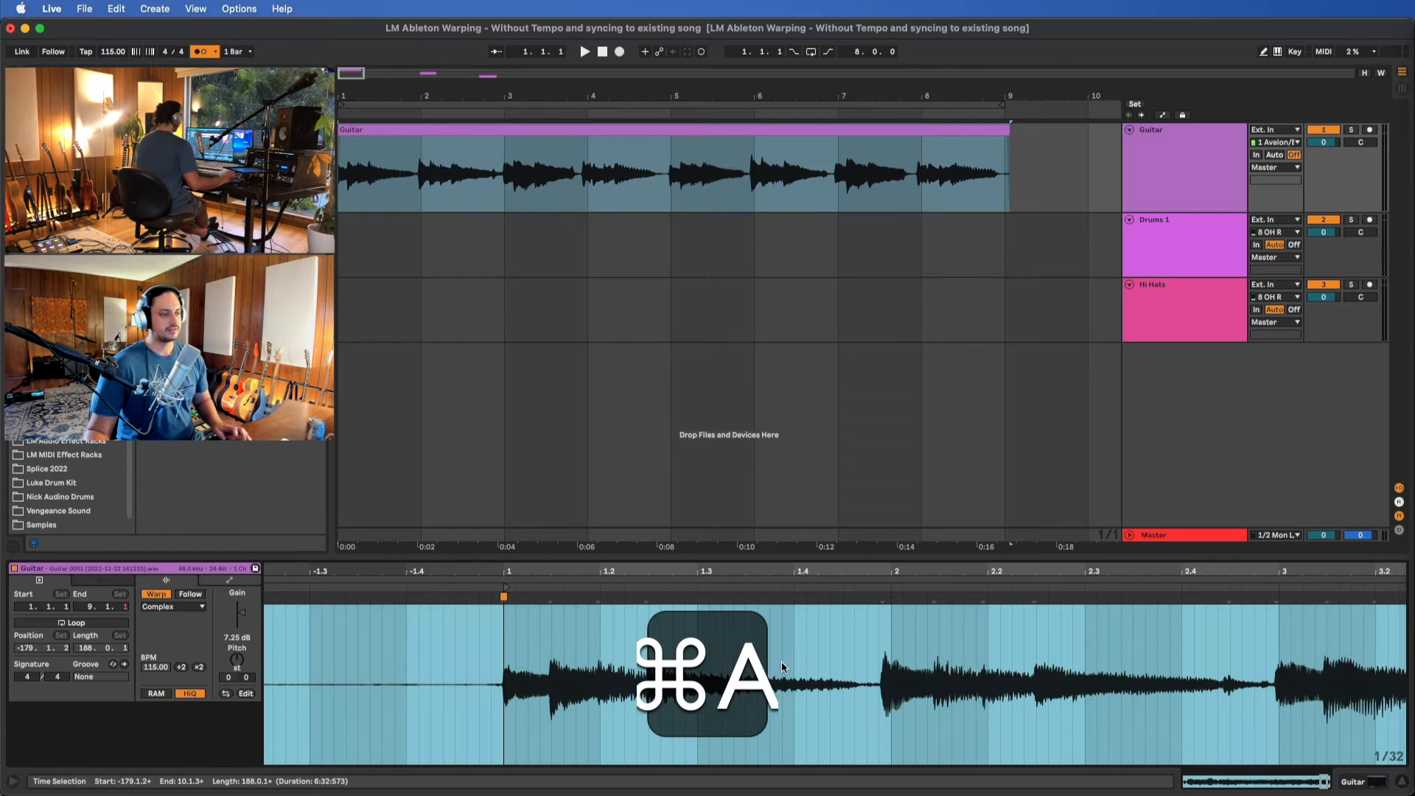
right_click(826, 647)
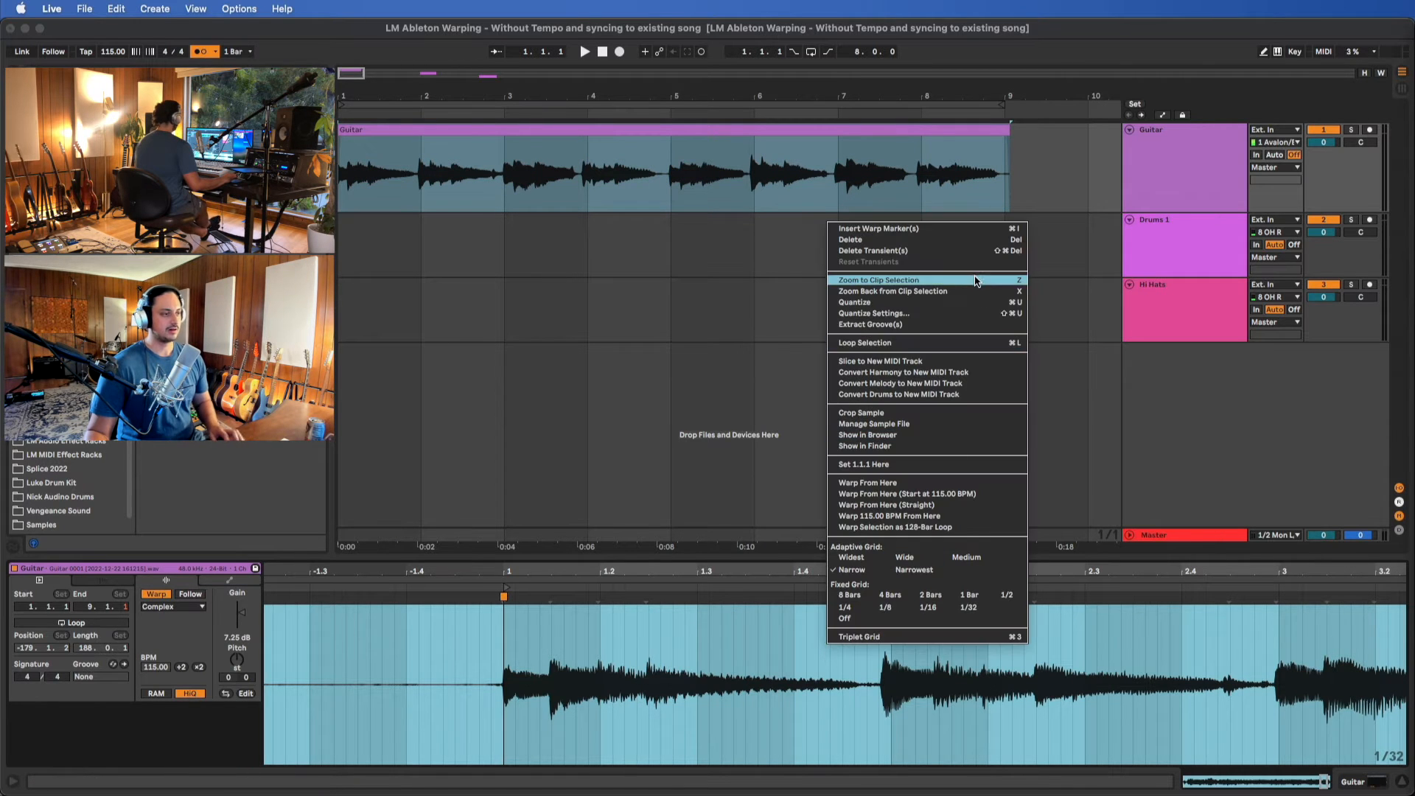
left_click(660, 689)
left_click(781, 671)
Examine how the Guitar clip's downbeat transients from bar 1 to bar 8 sit against the bar lines
scroll(783, 668, "right", 2)
scroll(783, 668, "right", 6)
scroll(778, 677, "down", 3)
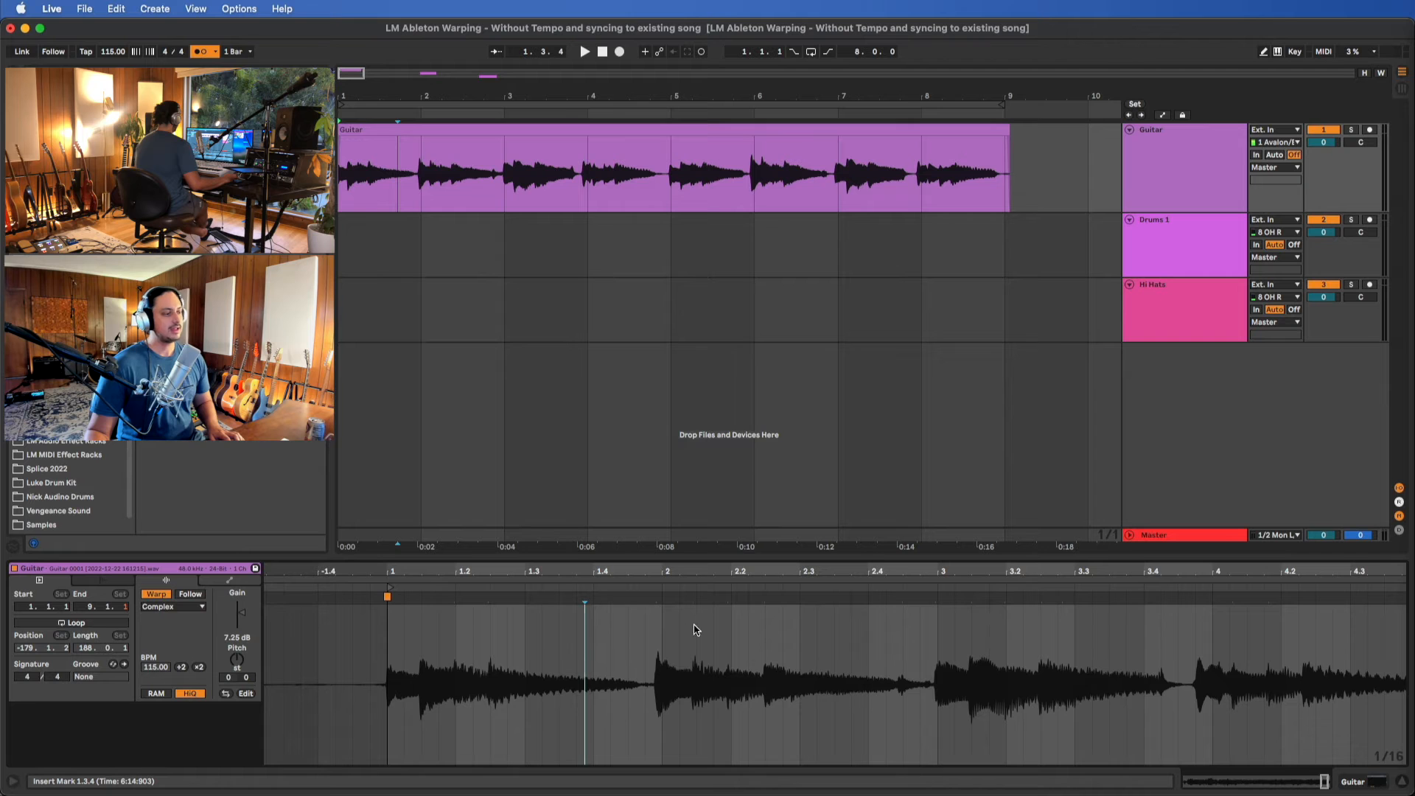
scroll(988, 613, "down", 3)
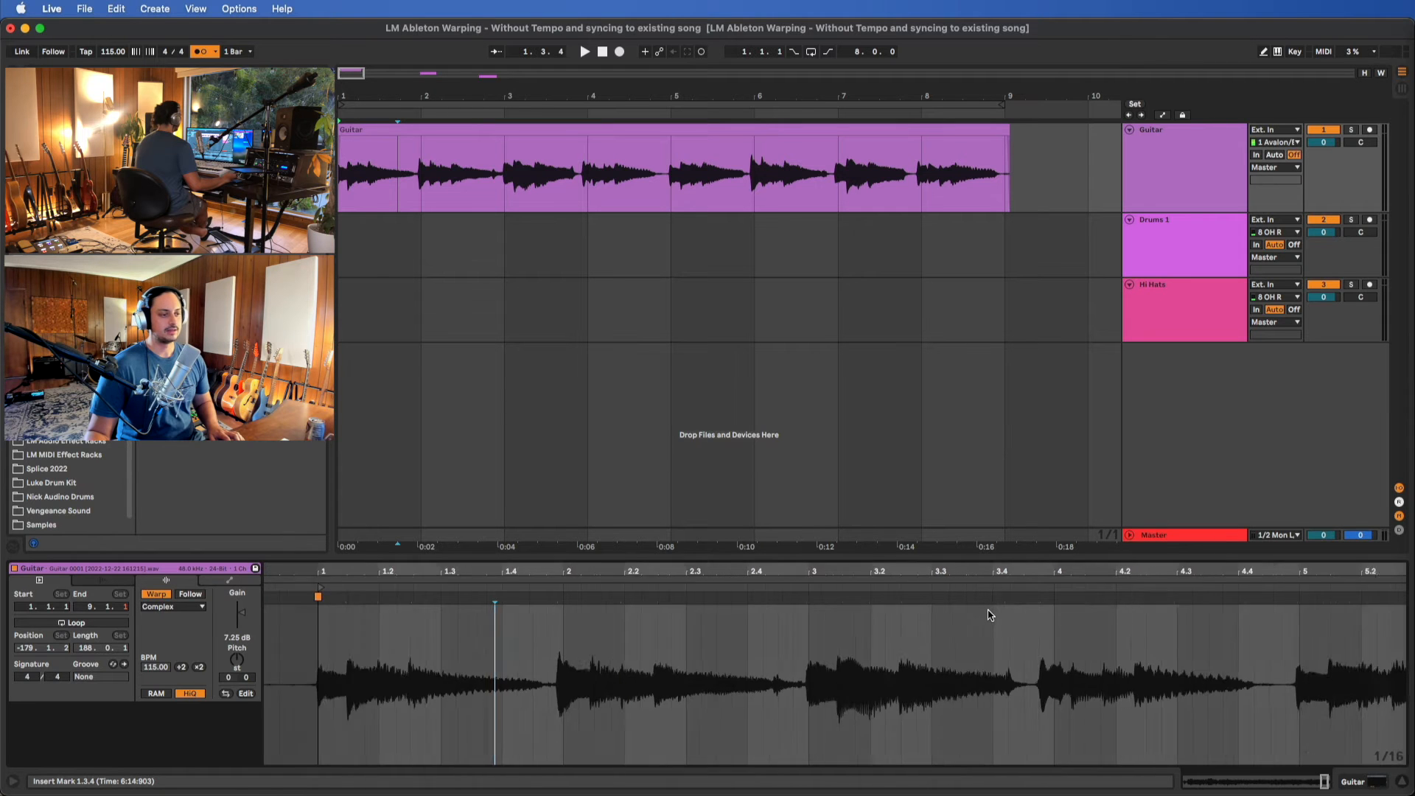
scroll(996, 612, "right", 3)
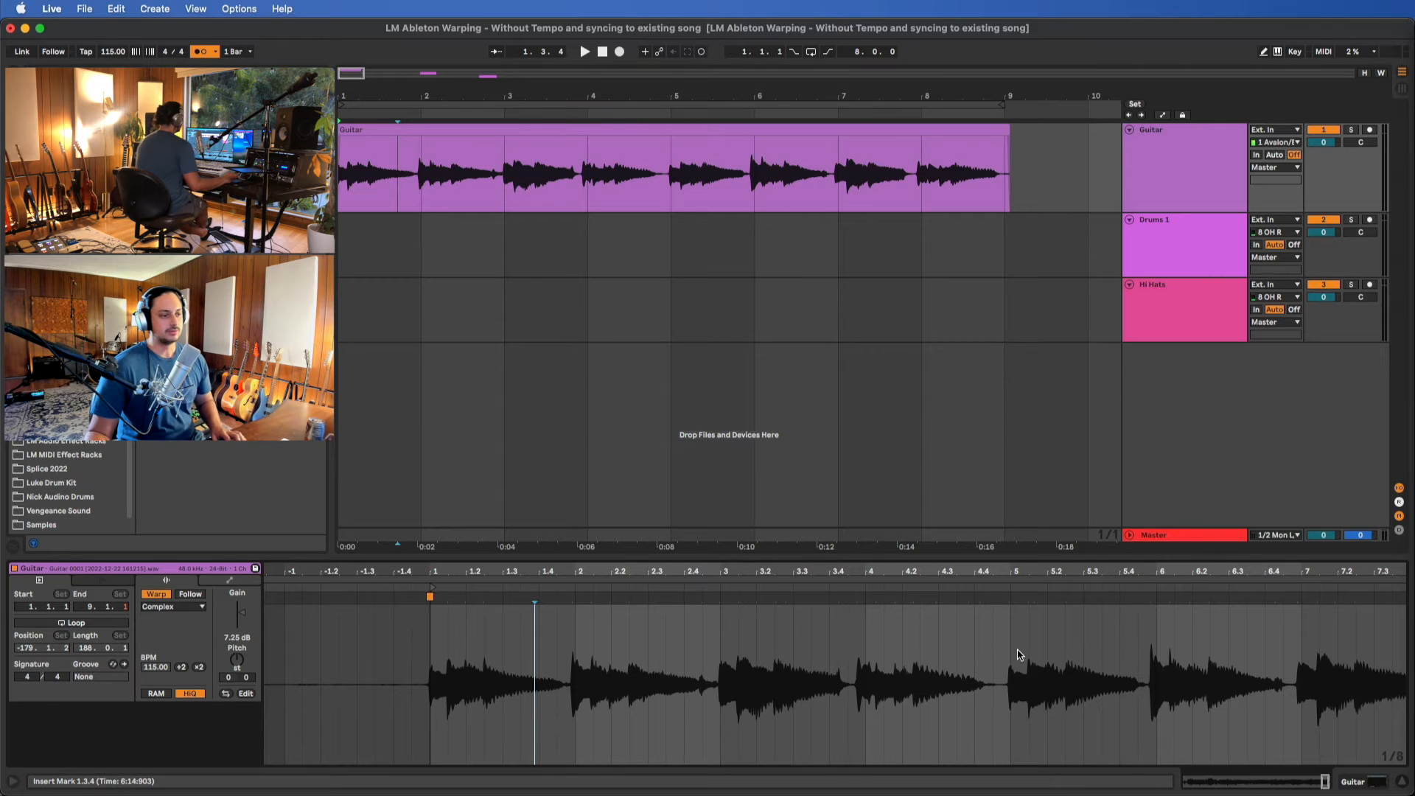
scroll(1001, 656, "up", 5)
scroll(1001, 656, "up", 1)
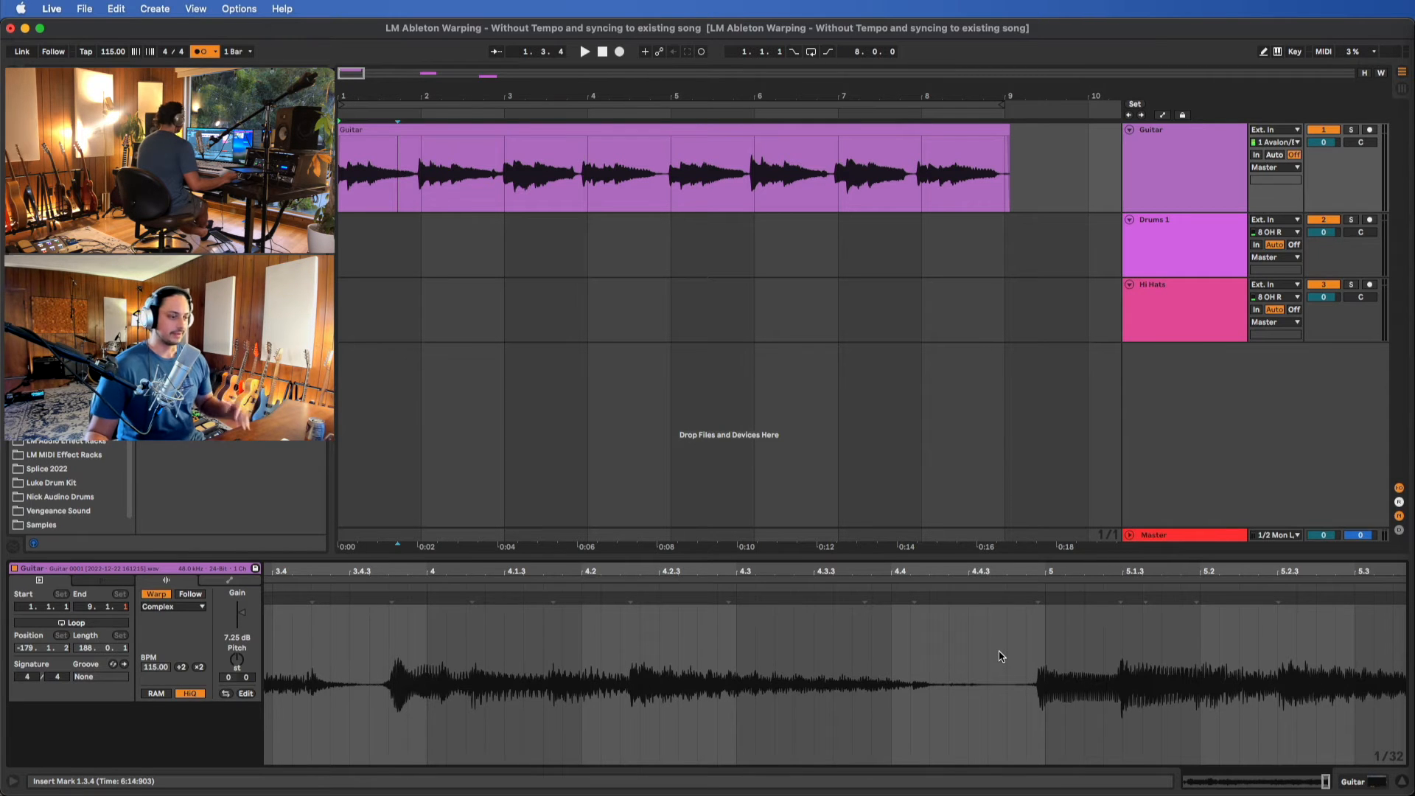
scroll(1078, 649, "down", 6)
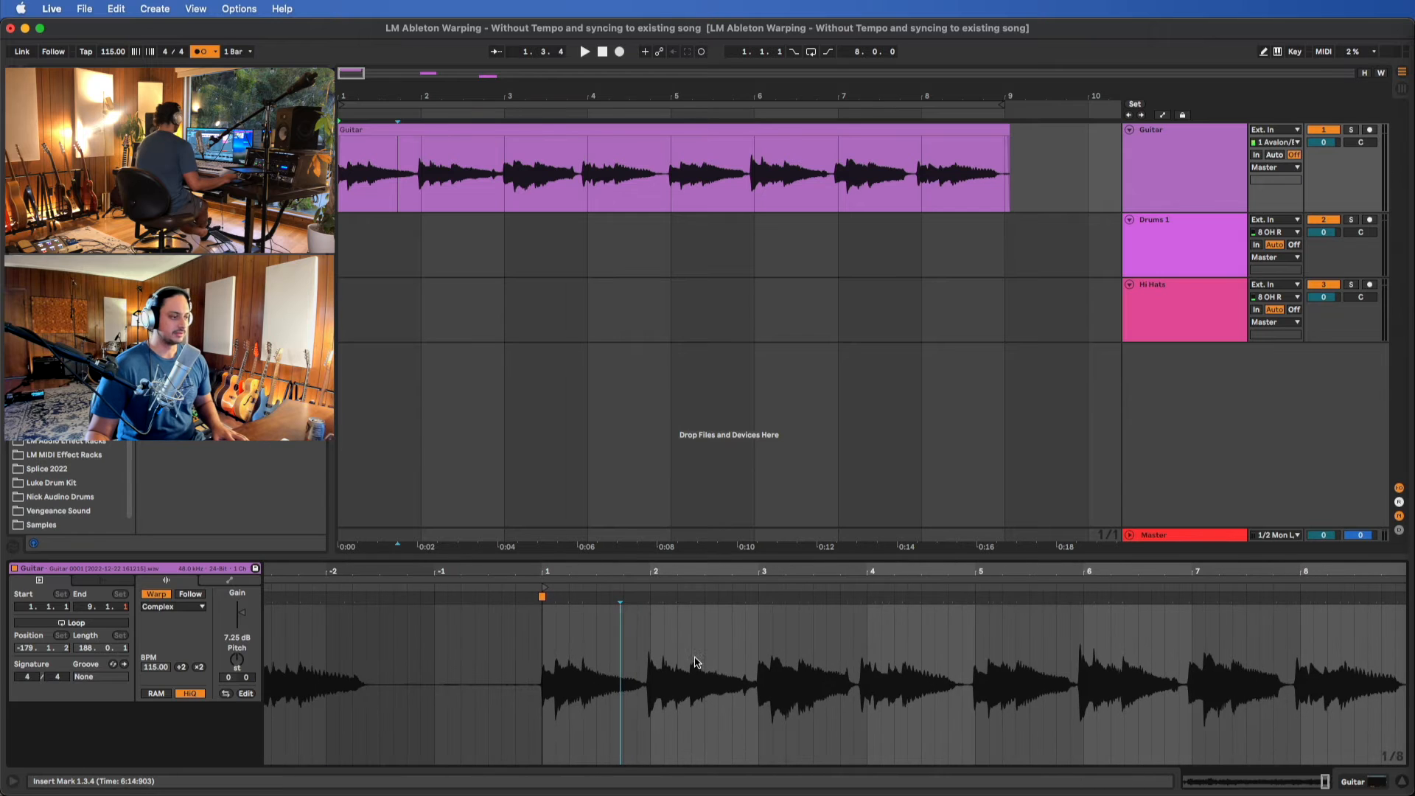
Insert warp markers on the Guitar clip's downbeat transients near bars 2, 3, 4 and 5
scroll(623, 652, "up", 3)
left_click(683, 600)
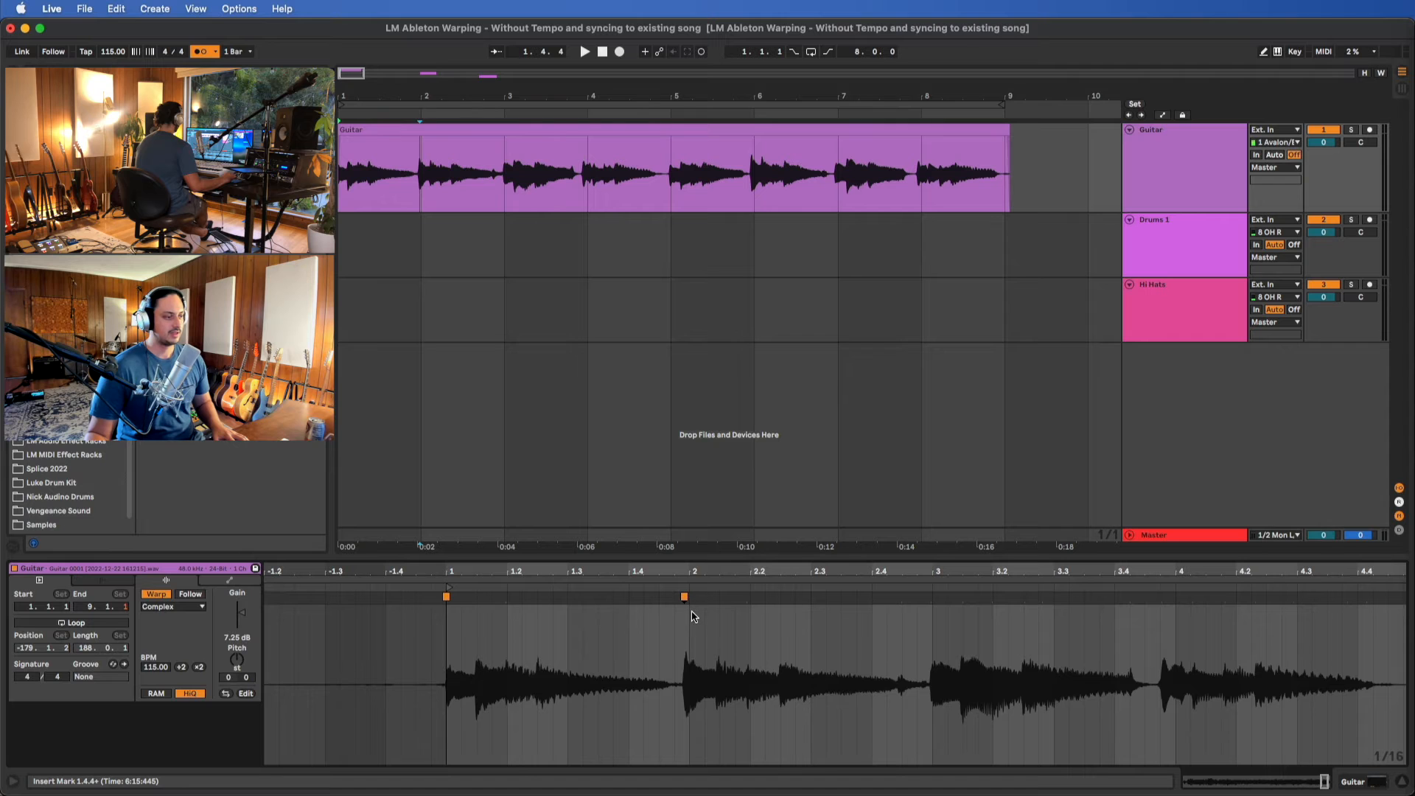
double_click(931, 597)
scroll(958, 648, "right", 5)
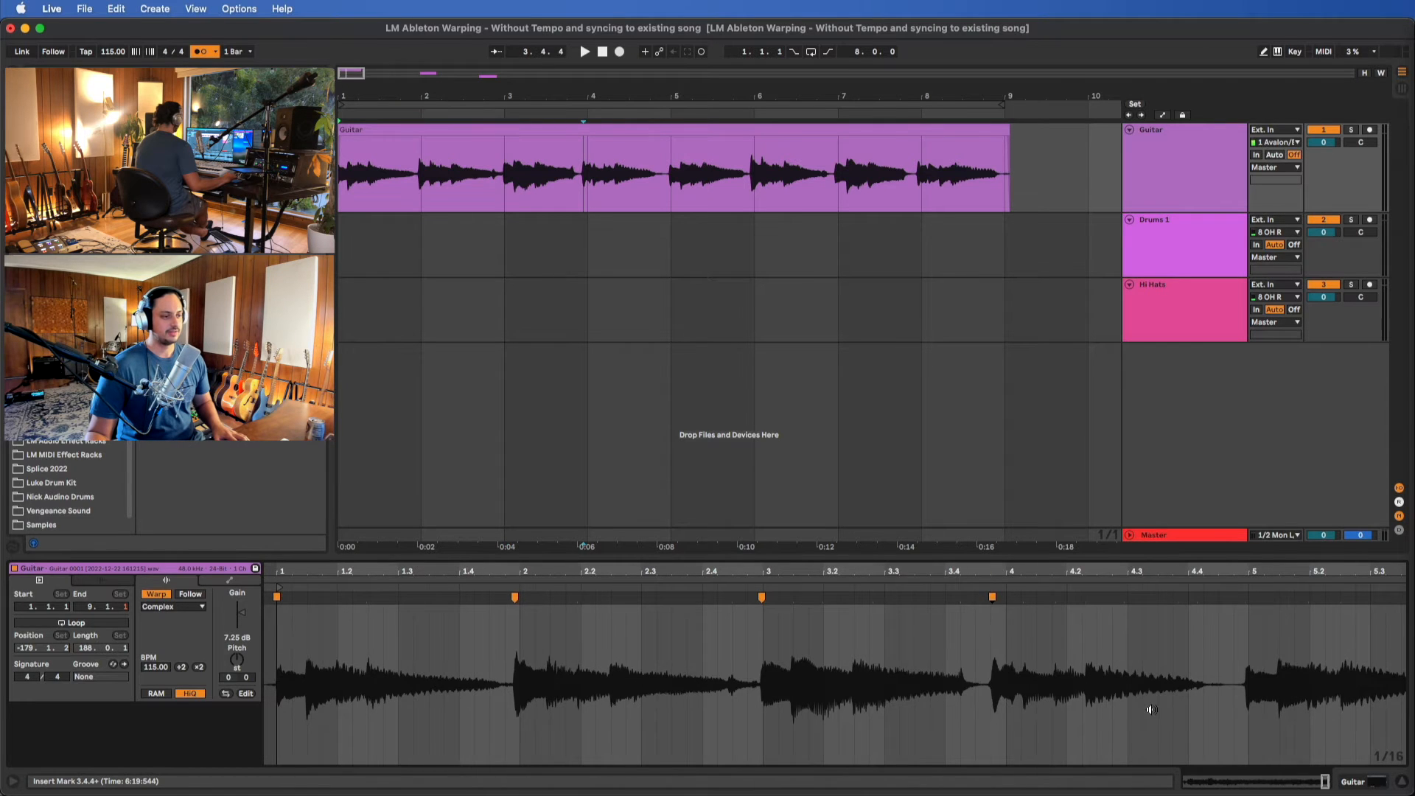
scroll(1151, 709, "right", 3)
double_click(1112, 598)
scroll(1120, 605, "right", 6)
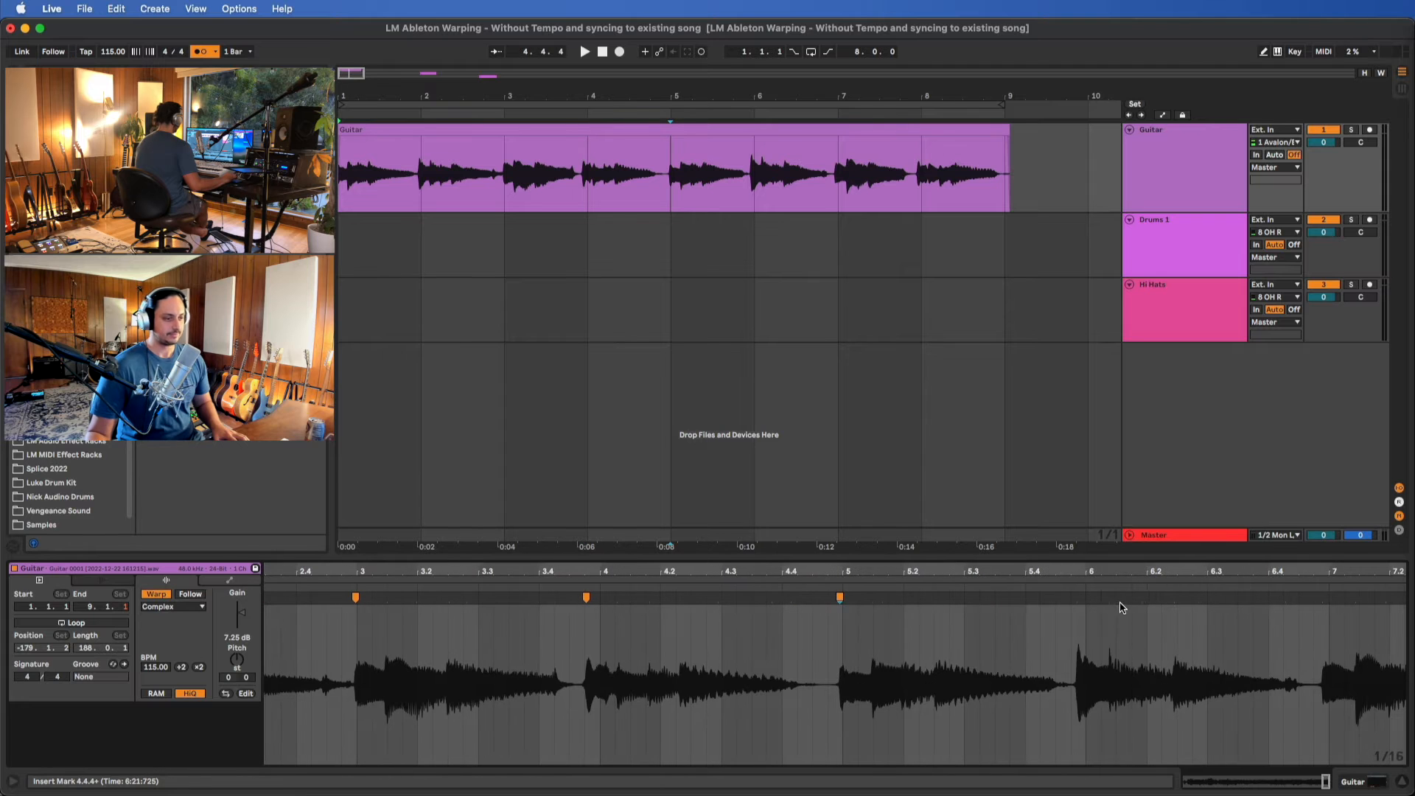
Insert warp markers on the Guitar clip's downbeat transients near bars 6, 7 and 8, inspecting the bar 6 marker's placement up close
left_click(1073, 599)
scroll(1078, 635, "up", 15)
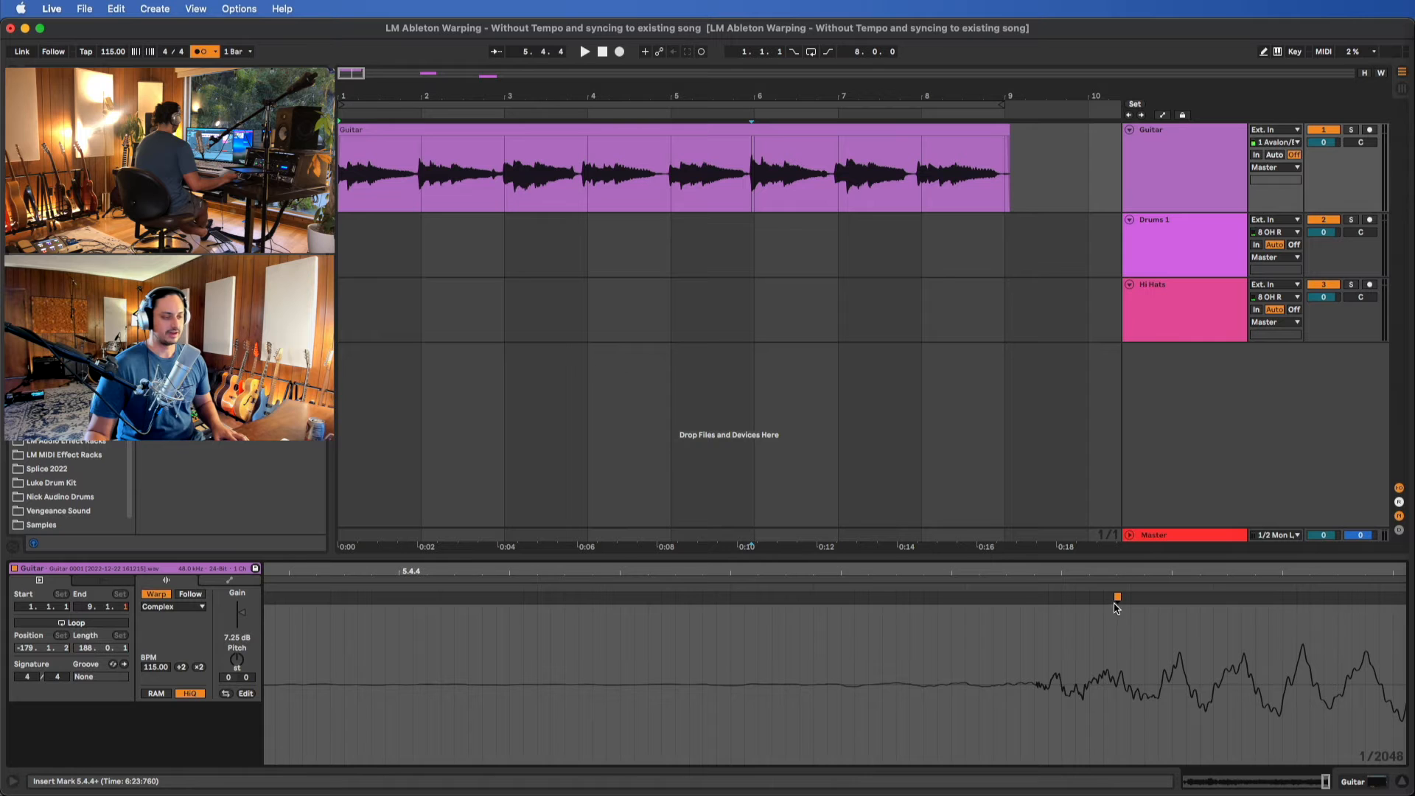
scroll(1149, 656, "down", 4)
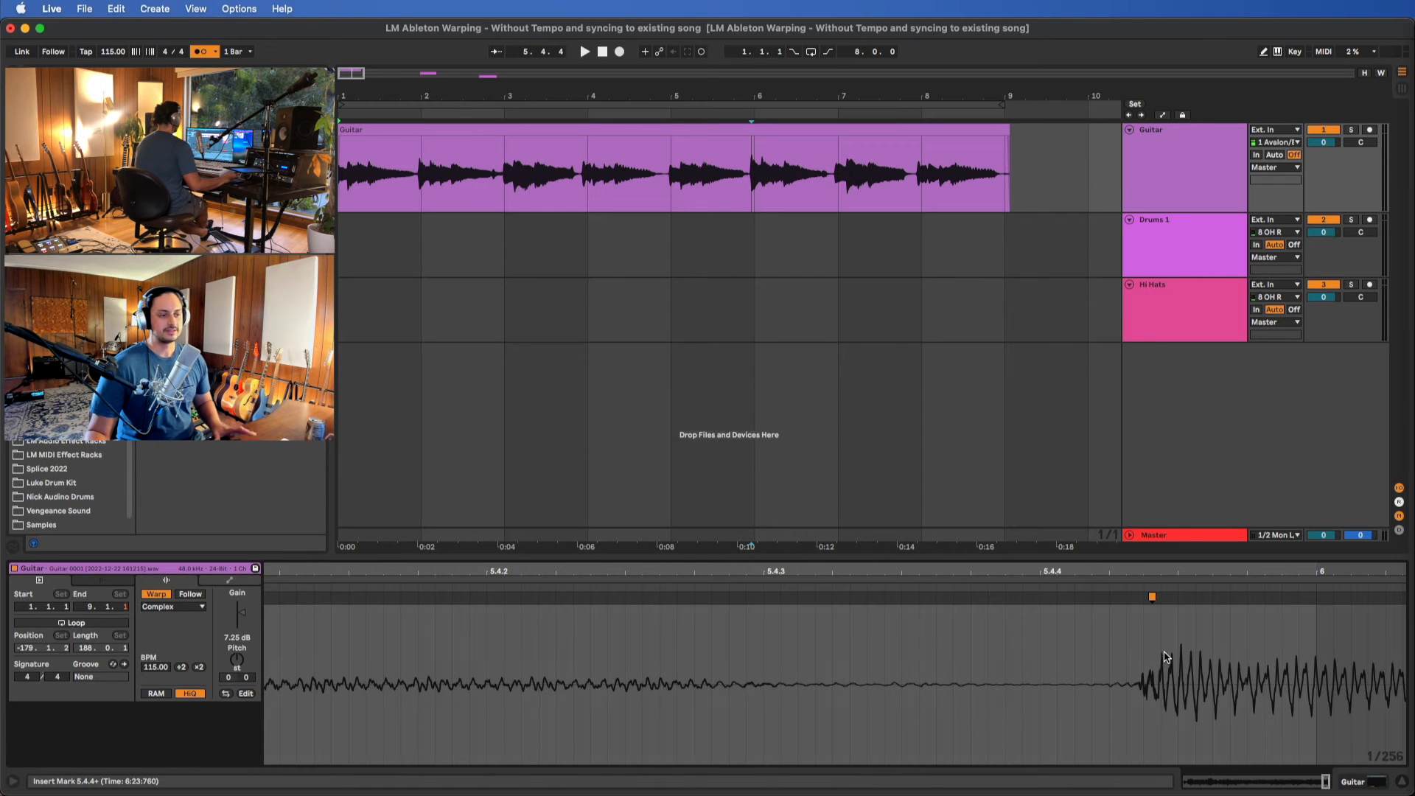
scroll(1144, 629, "up", 2)
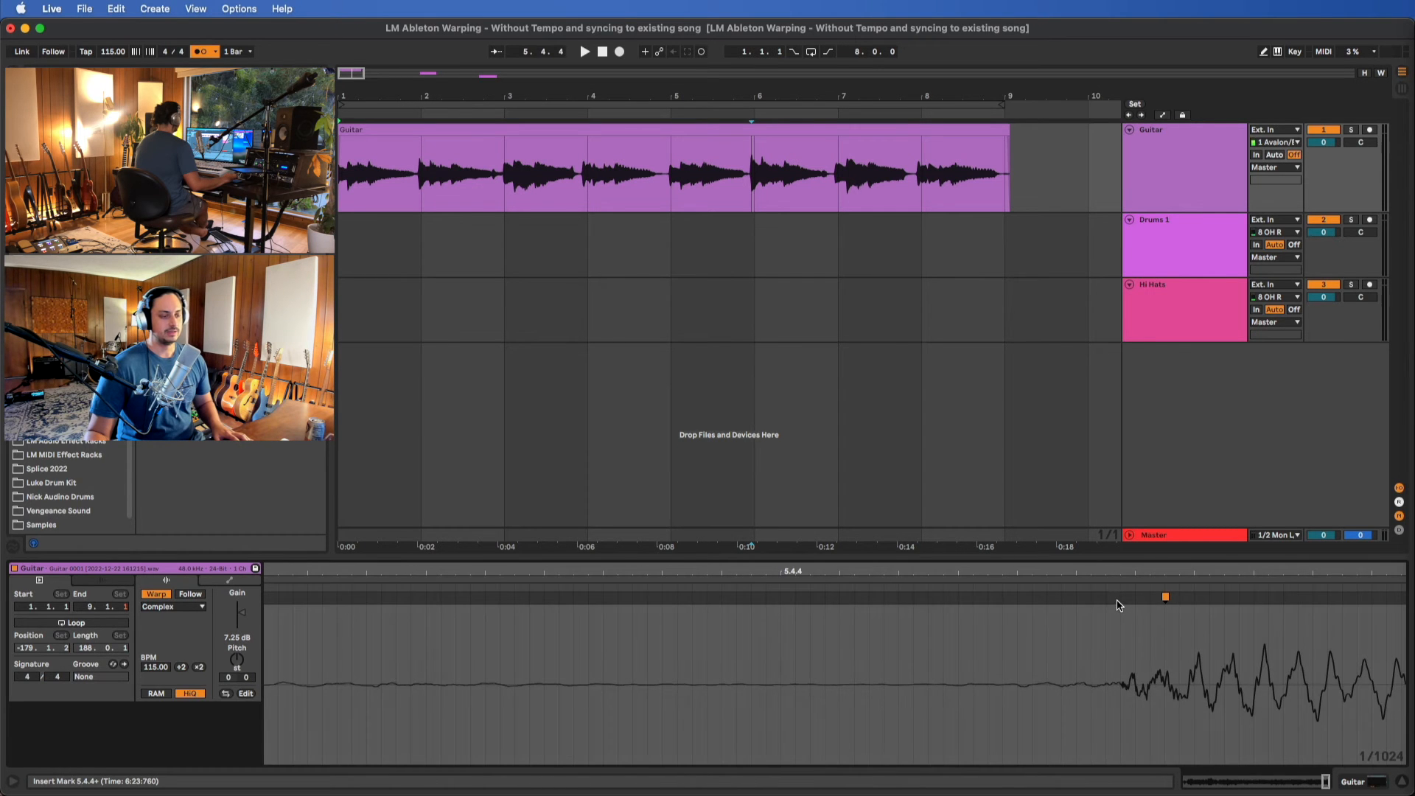
scroll(1176, 624, "down", 3)
scroll(1177, 625, "down", 5)
left_click(1133, 599)
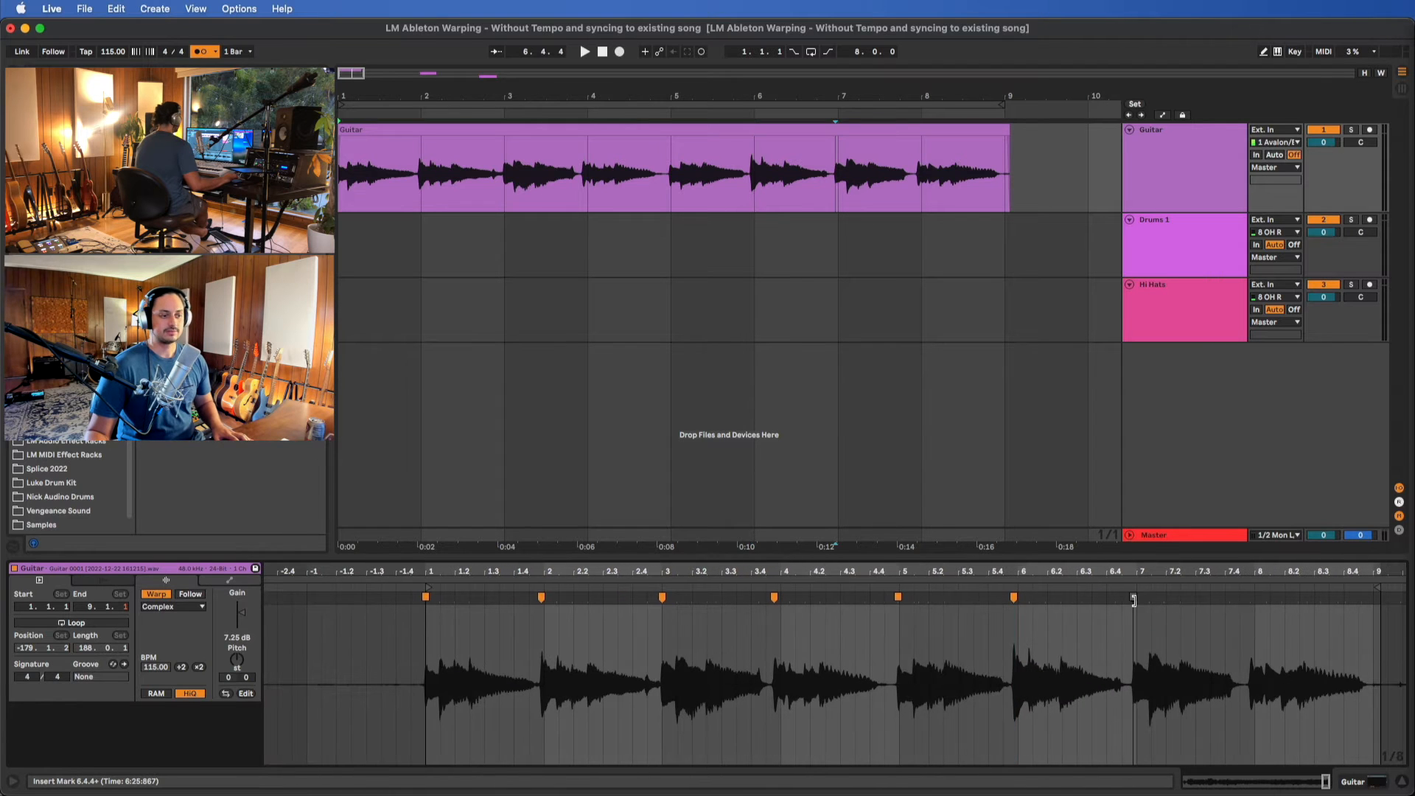
double_click(1133, 597)
scroll(1172, 605, "right", 3)
scroll(1177, 601, "right", 2)
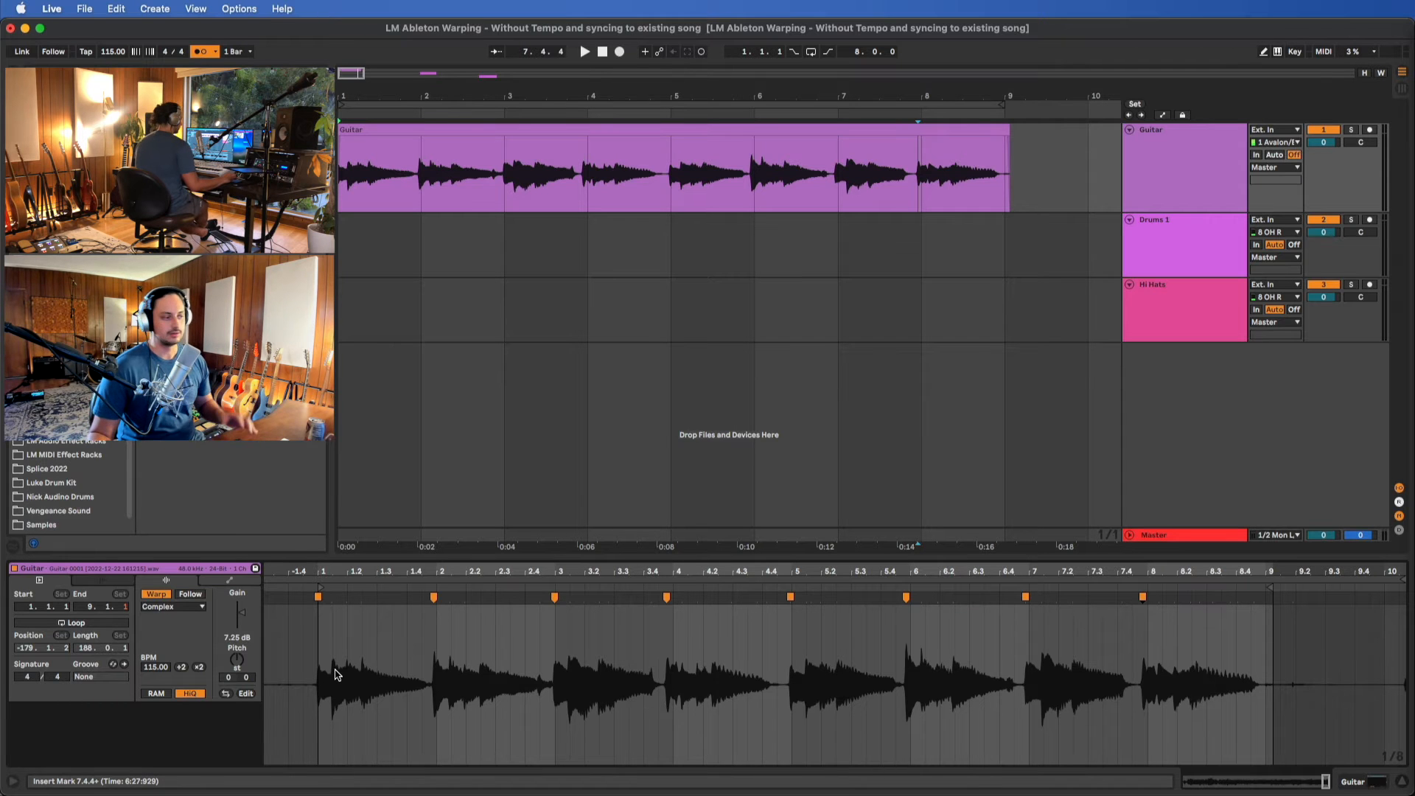
Move the Guitar clip's second and third warp markers onto the bar 2 and bar 3 grid lines
scroll(340, 671, "up", 6)
scroll(737, 643, "right", 3)
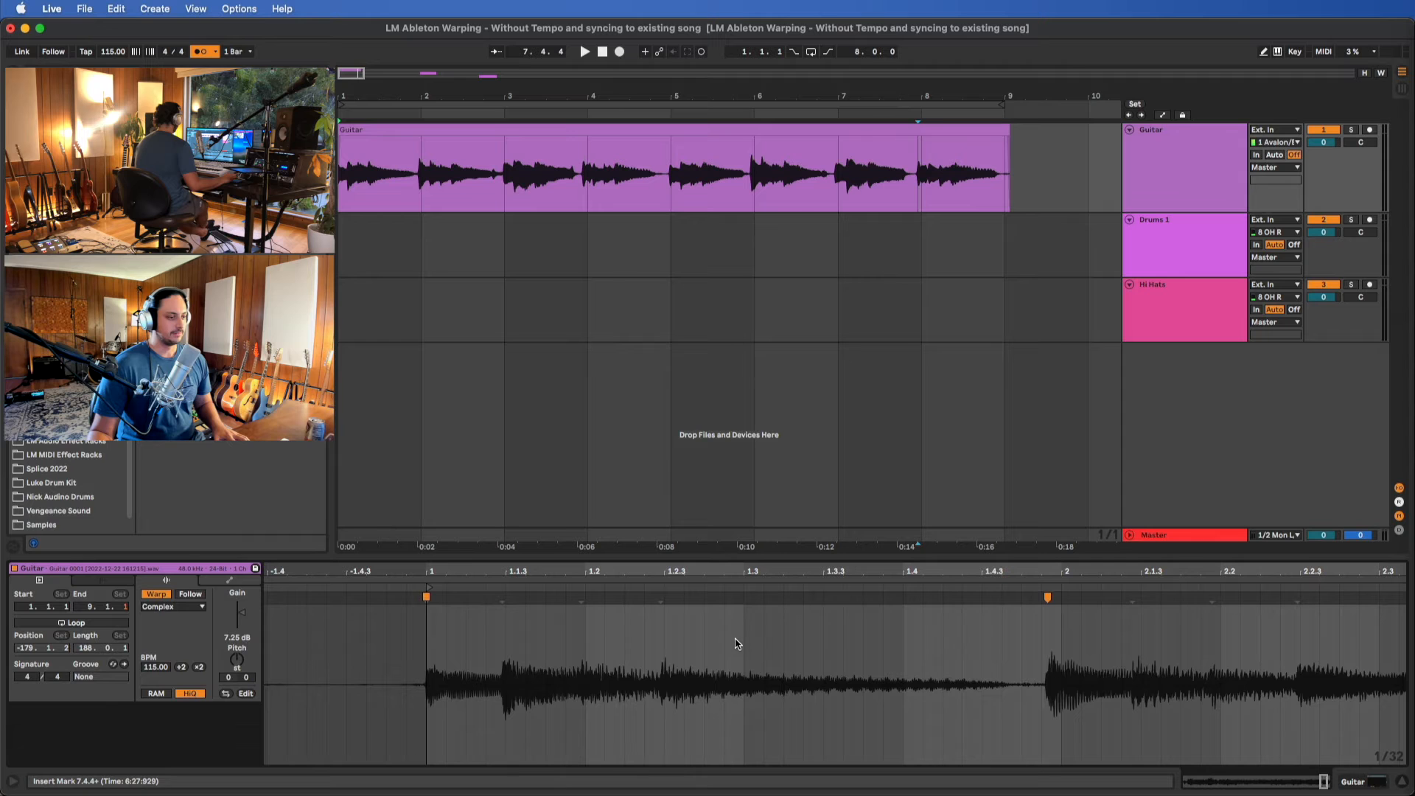
left_click_drag(1046, 598, 1061, 596)
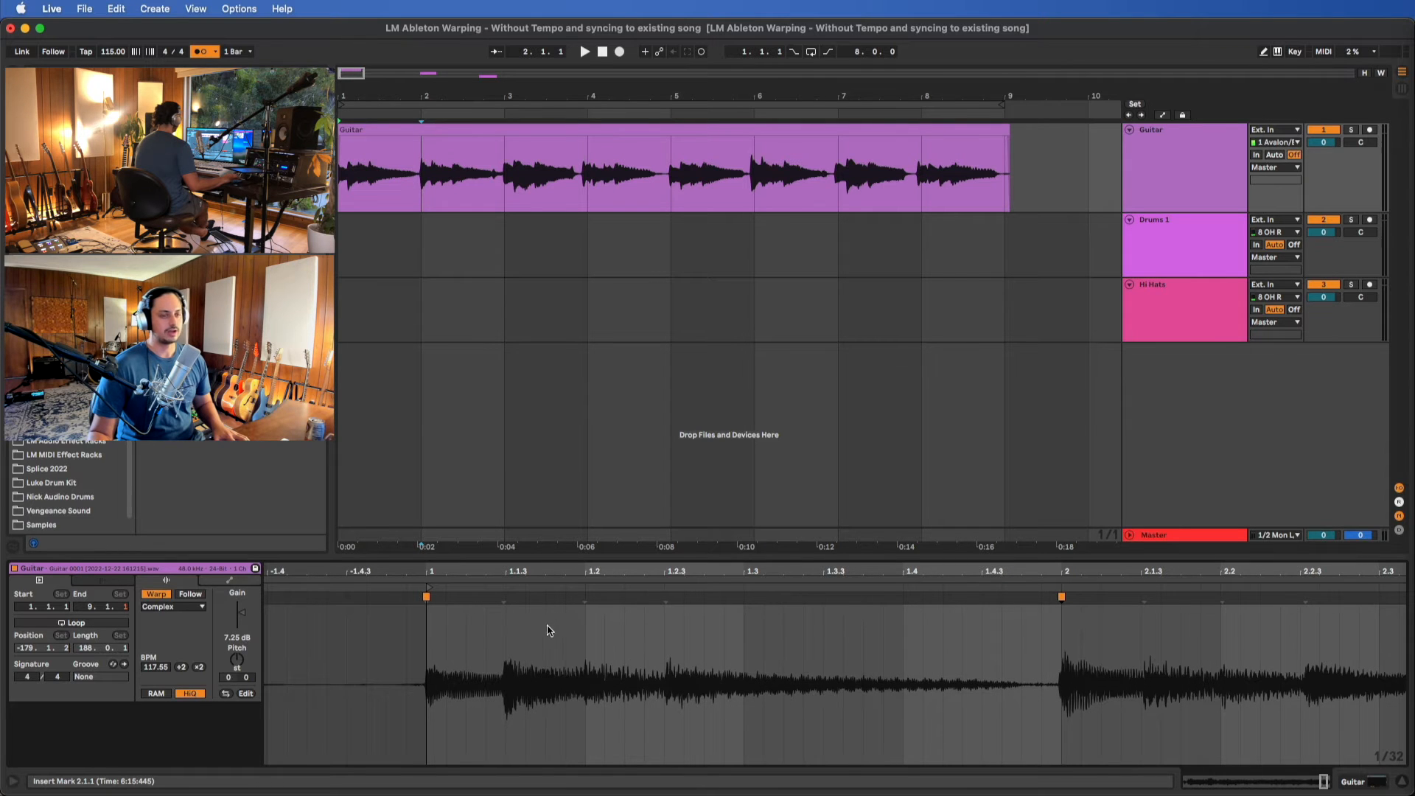
scroll(629, 634, "down", 3)
left_click_drag(1005, 598, 1010, 598)
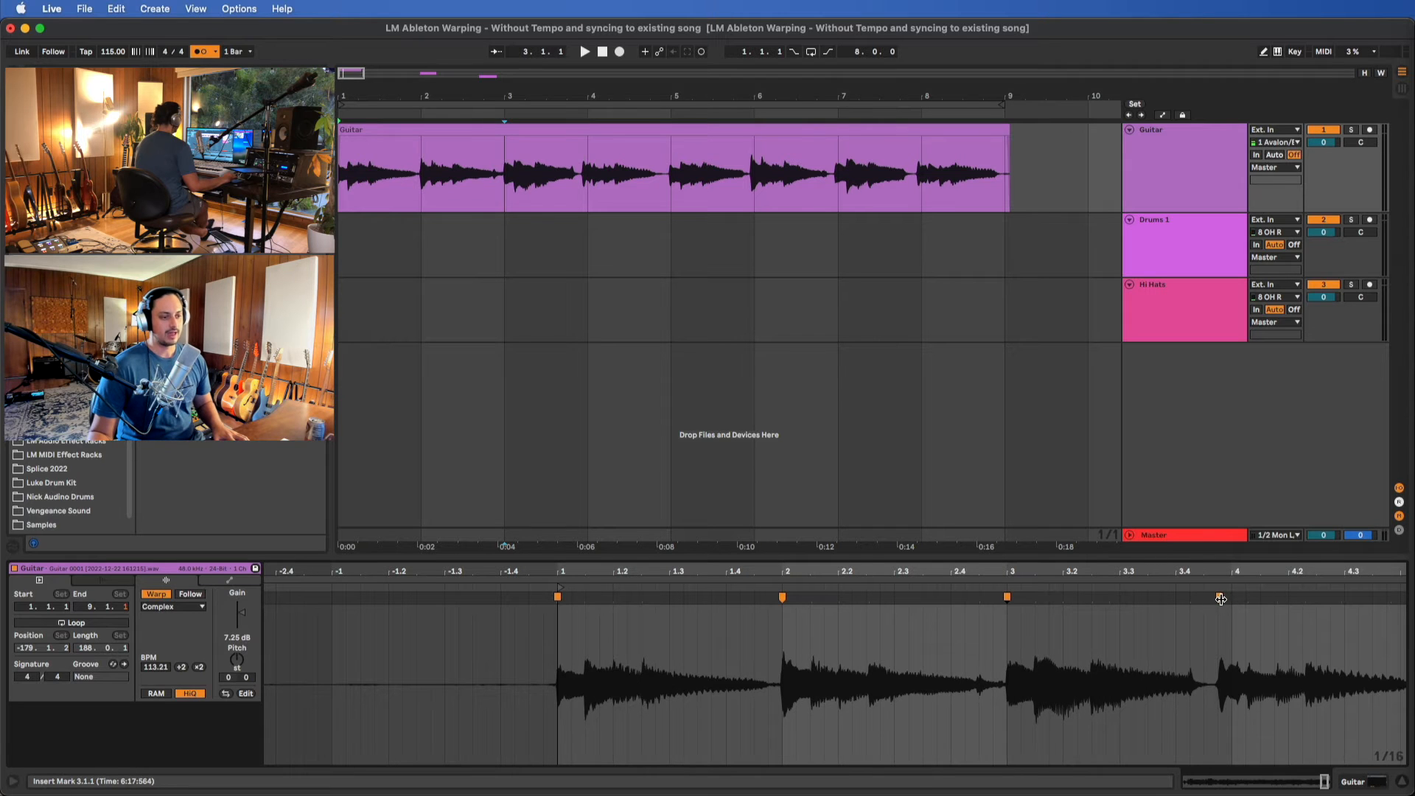
Select the warp marker just before bar 4 and play the Guitar clip's opening bars against the metronome
left_click(1220, 599)
double_click(1221, 597)
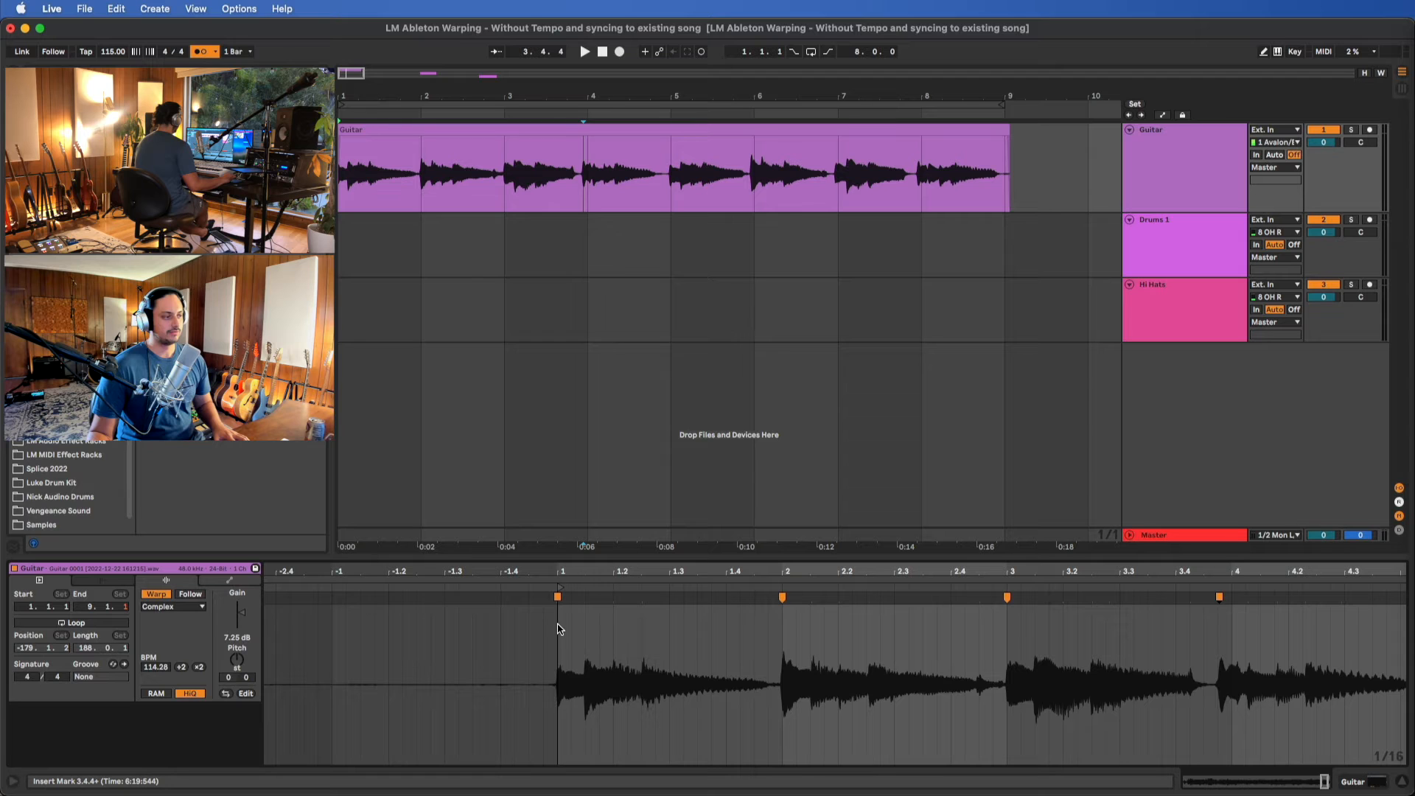
key("space")
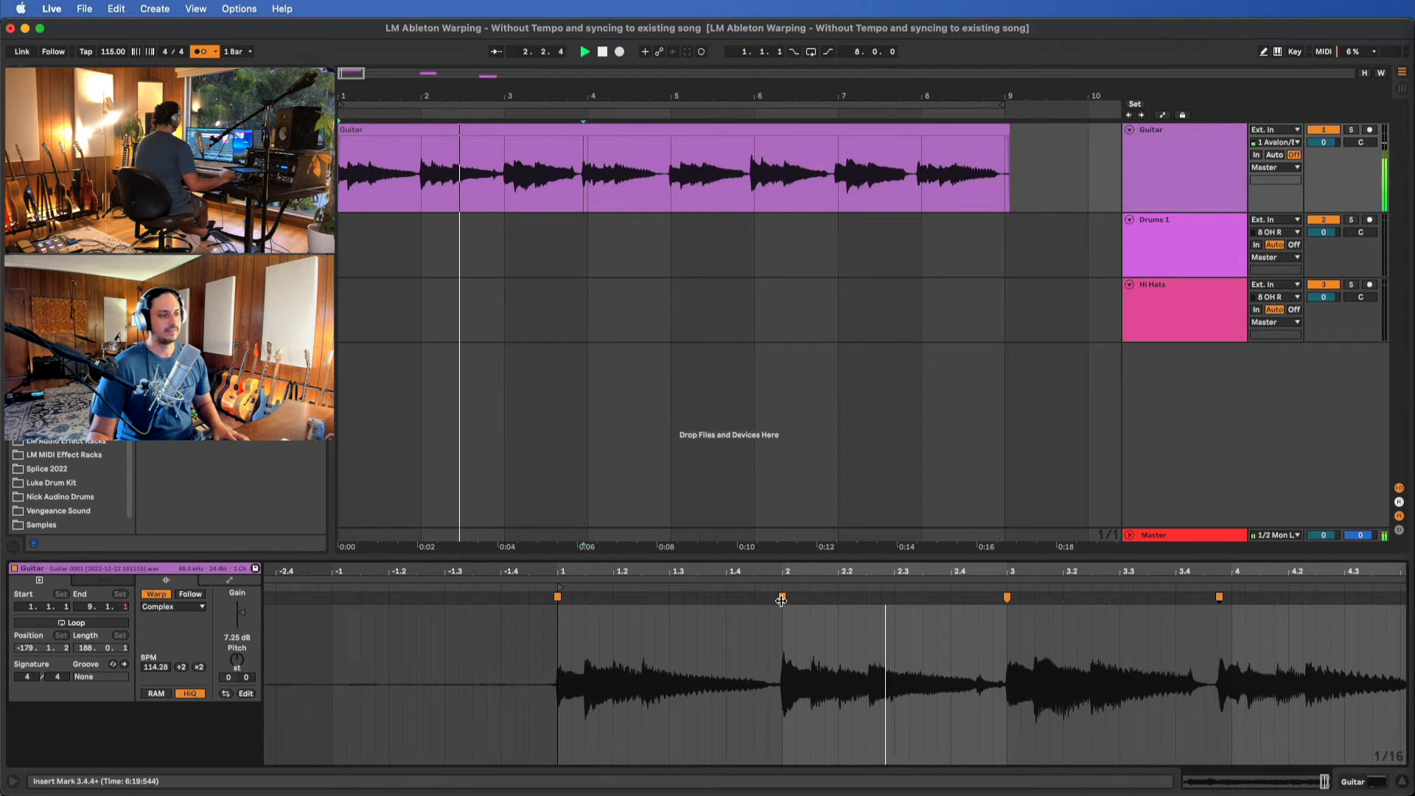
key("space")
Move the Guitar clip's remaining warp markers onto the grid lines of bars 4, 5, 6, 7 and 8
scroll(1003, 603, "right", 2)
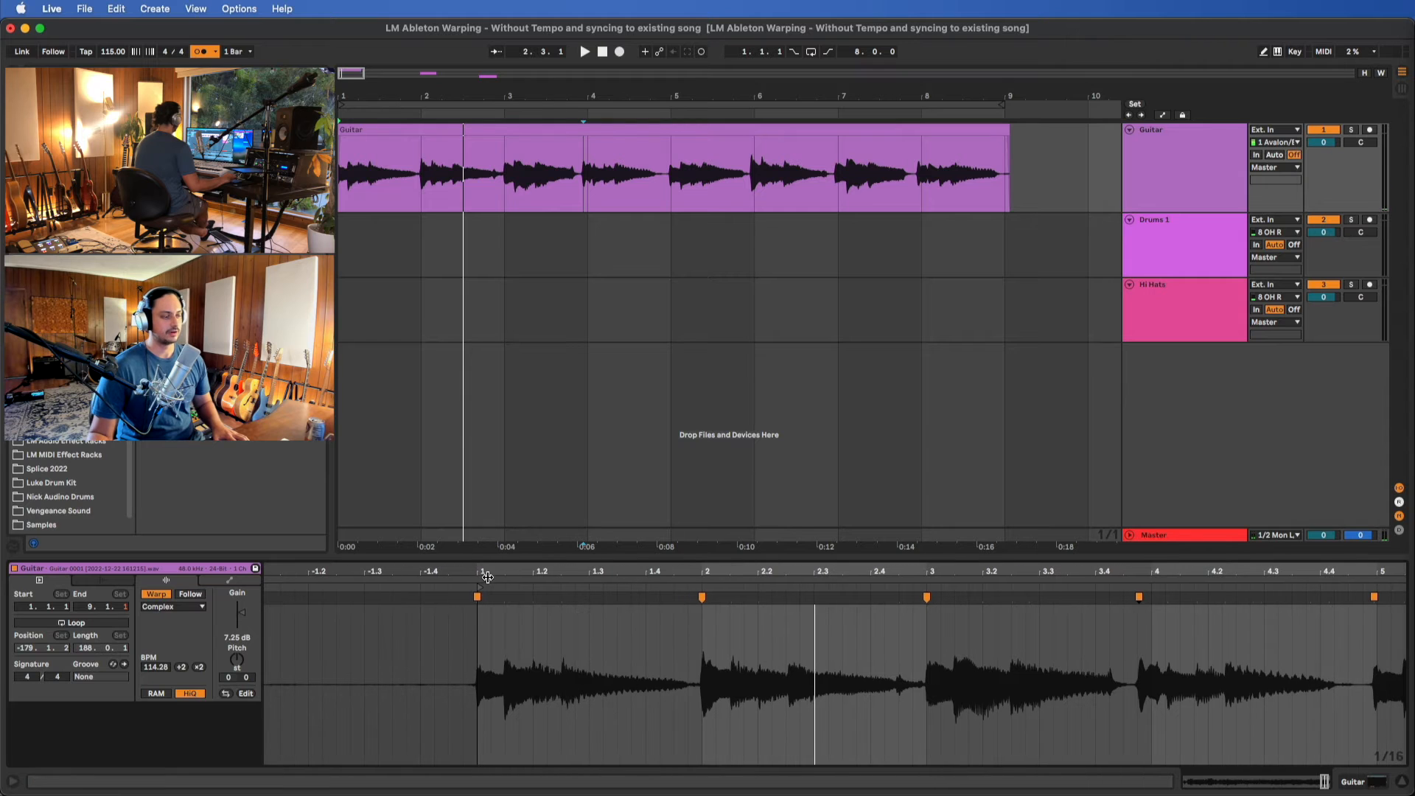
scroll(1069, 574, "right", 3)
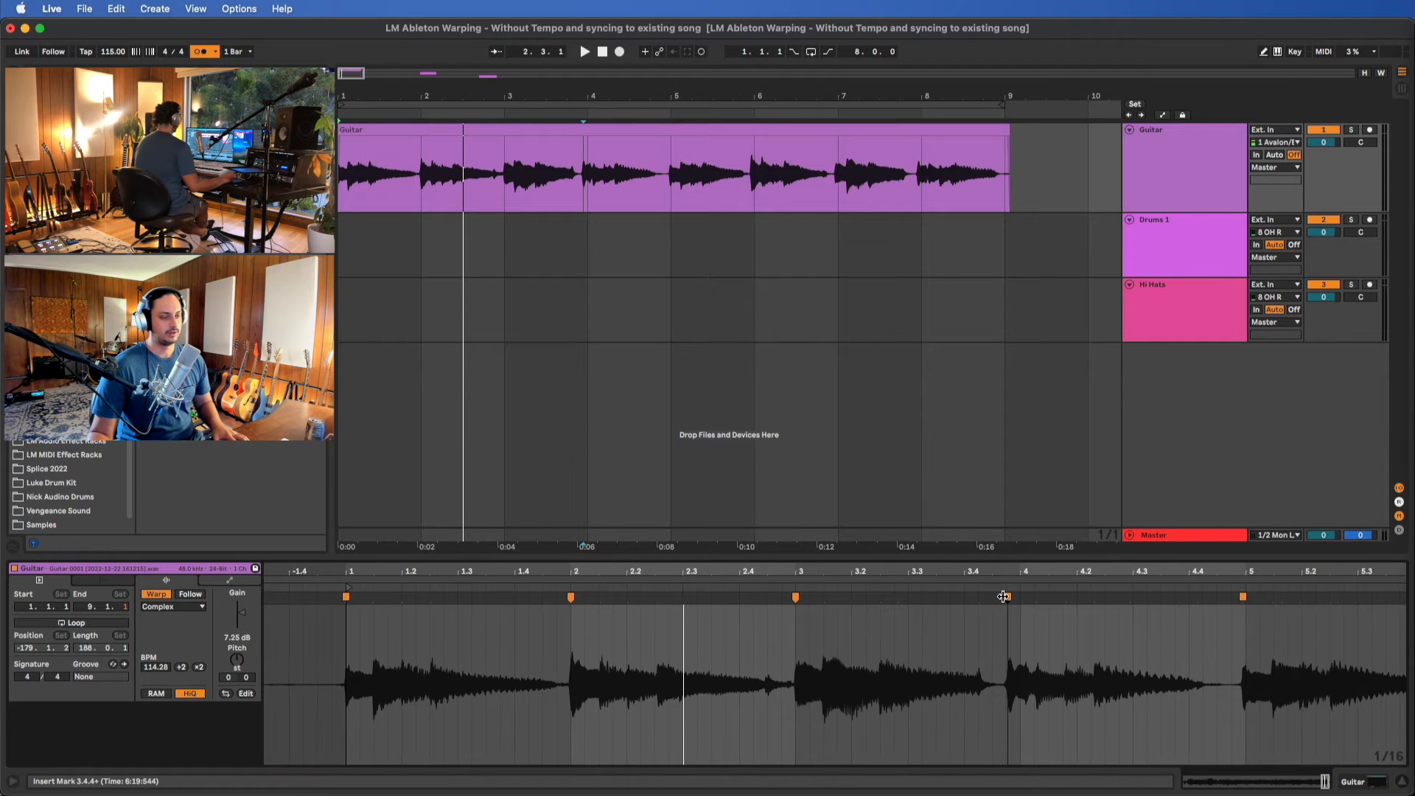
mouse_move(1006, 596)
left_mouse_down()
mouse_move(1047, 597)
mouse_move(967, 596)
left_mouse_up()
scroll(1018, 599, "right", 5)
left_click(1044, 598)
scroll(995, 599, "right", 6)
scroll(1021, 597, "right", 6)
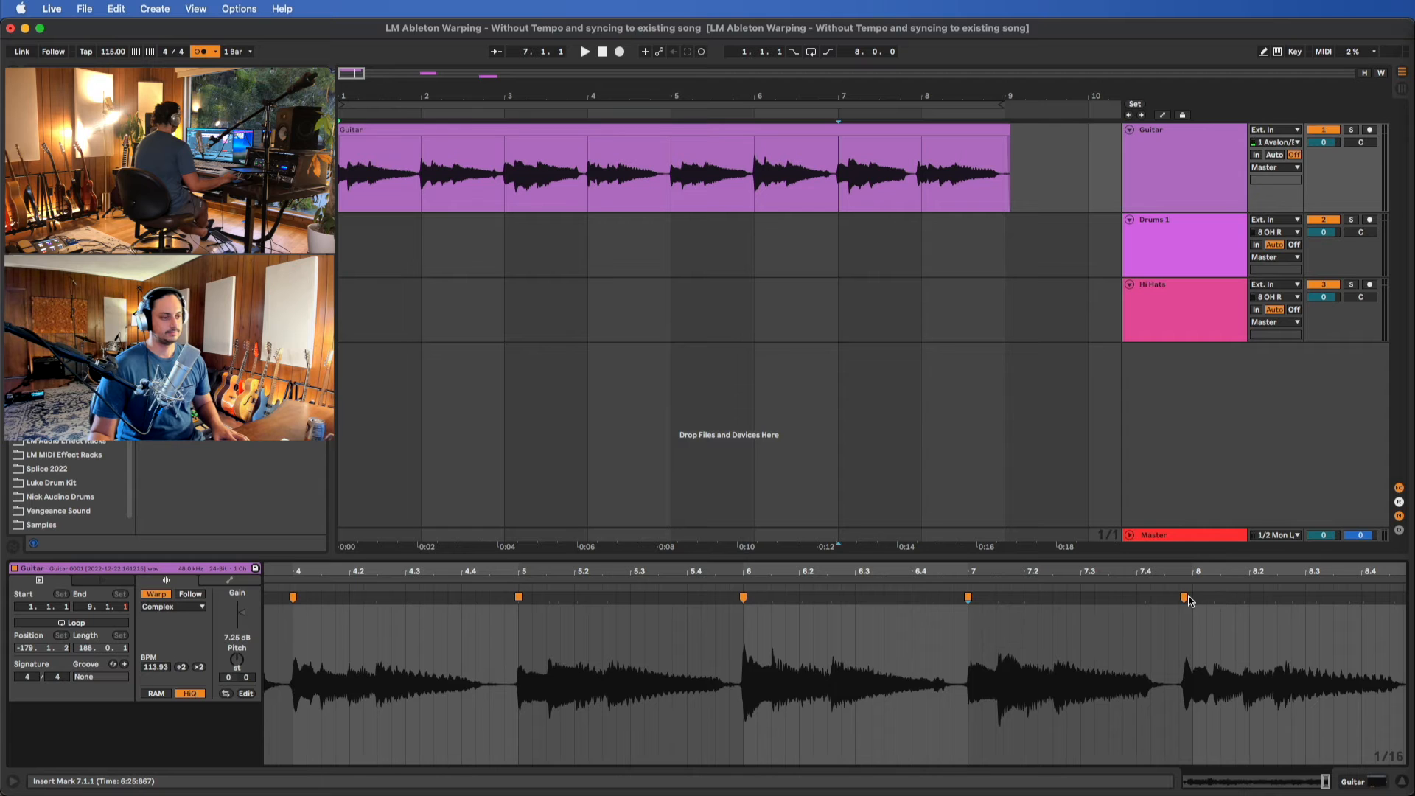
left_click_drag(1188, 598, 1194, 598)
Trim the end of the Guitar clip to the start of bar 9
scroll(1194, 598, "down", 5)
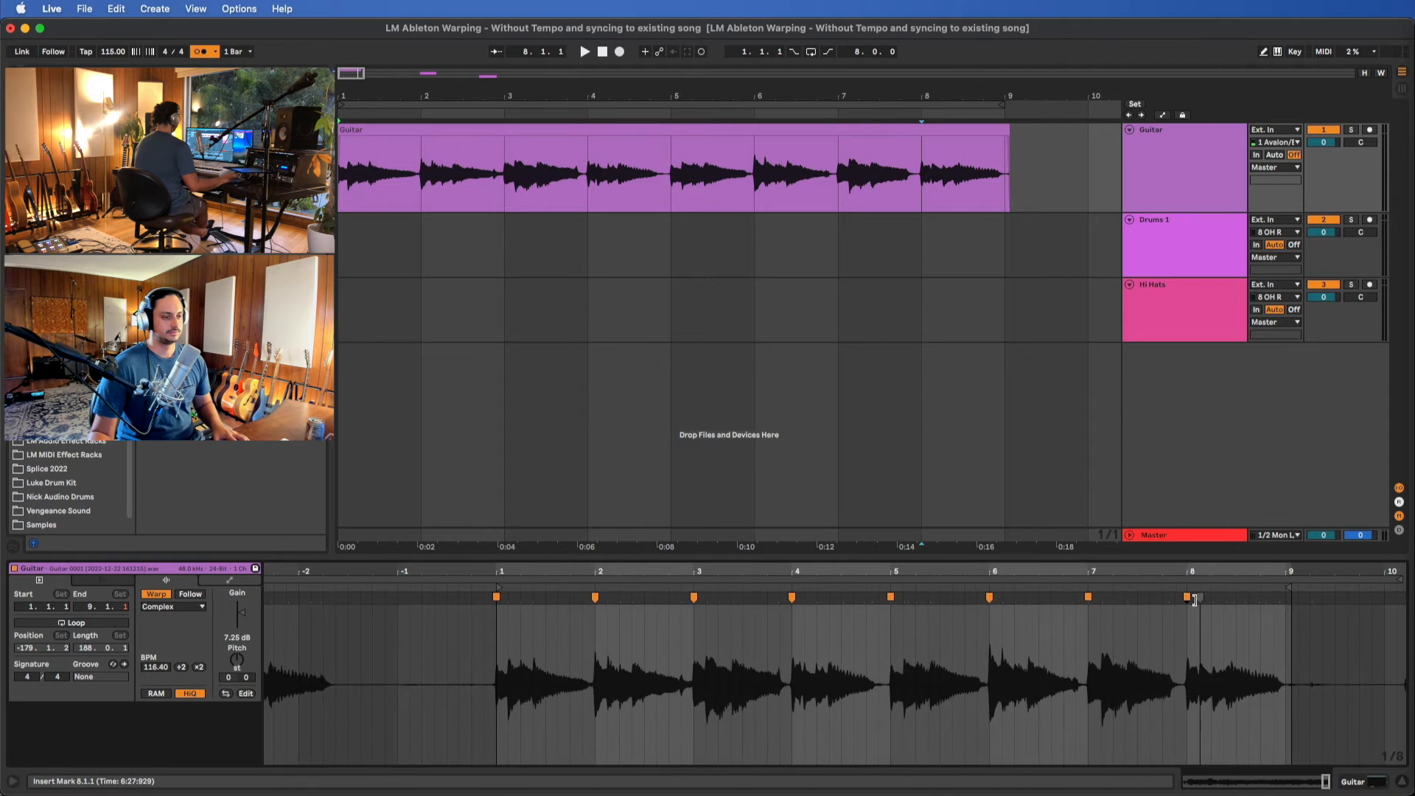
scroll(1237, 606, "up", 8)
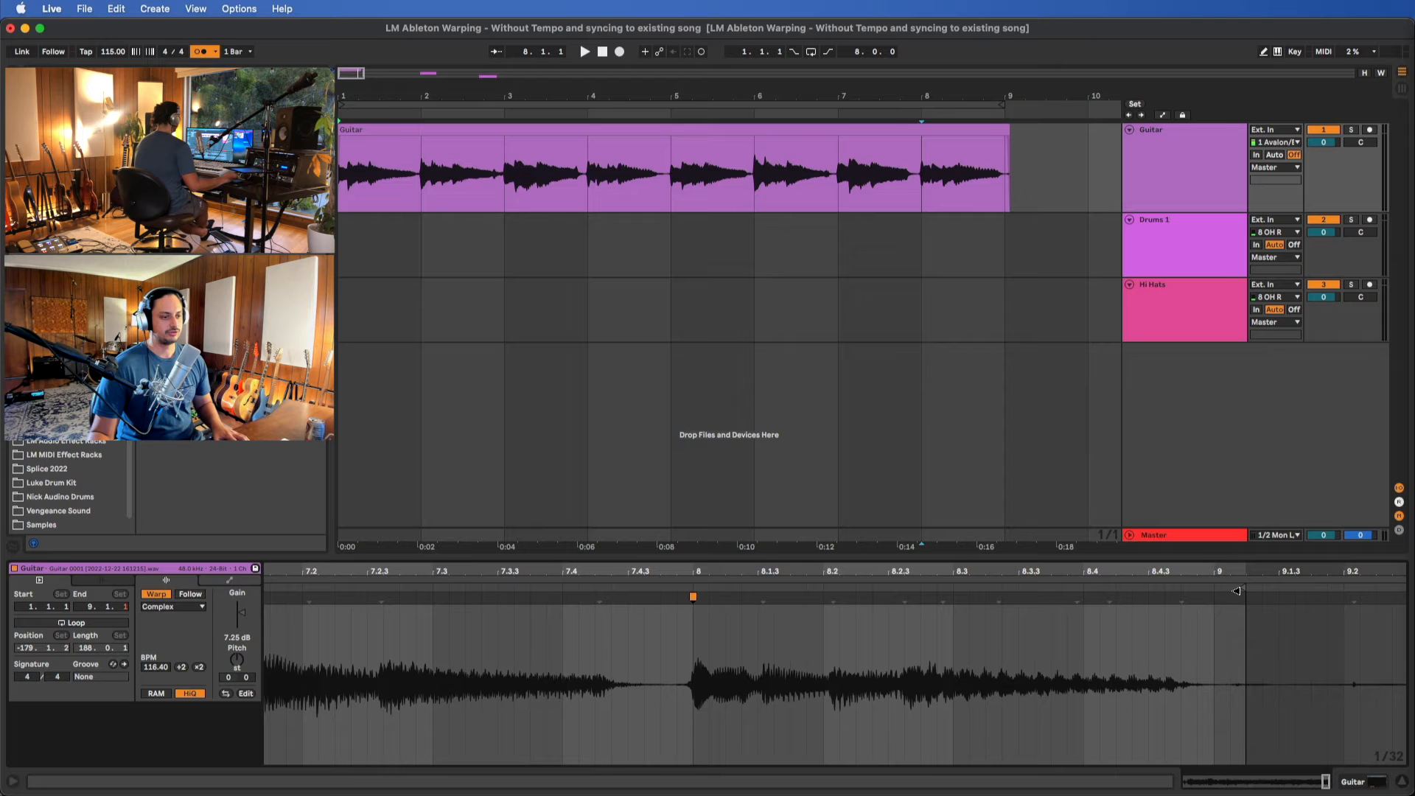
left_click_drag(1240, 590, 1206, 590)
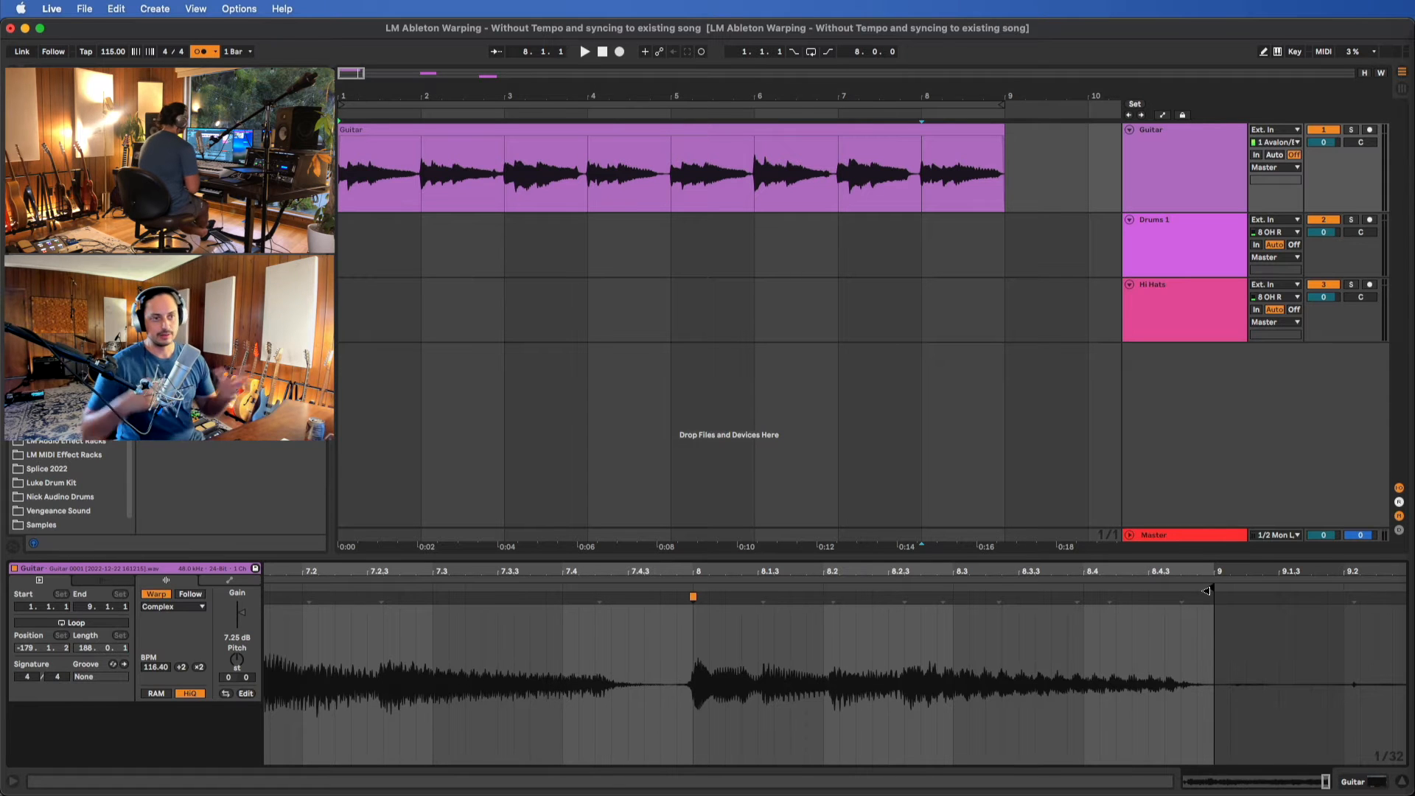
Play the warped Guitar clip from bar 1 against the metronome, following its transients through bars 1 to 4
scroll(749, 673, "down", 4)
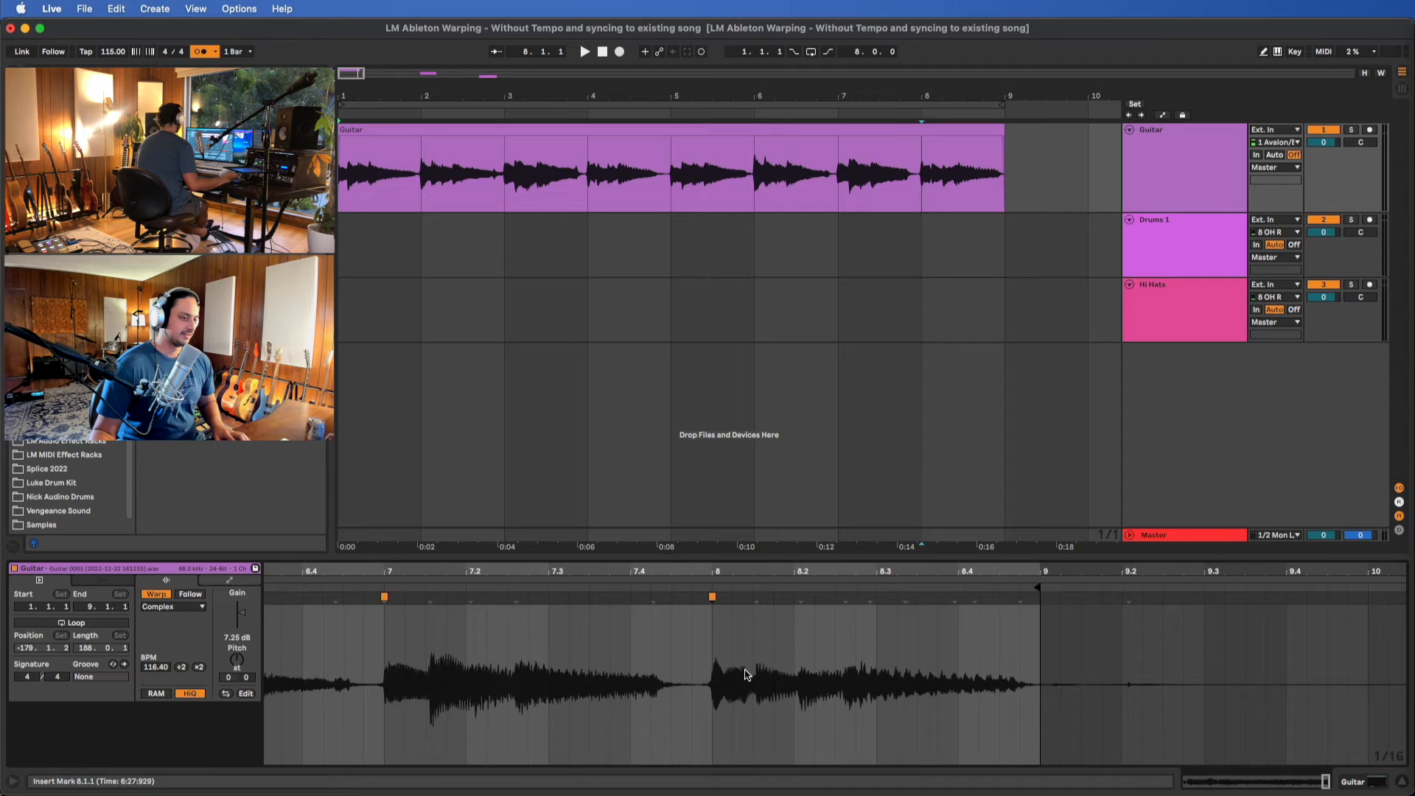
scroll(747, 673, "left", 10)
left_click(788, 130)
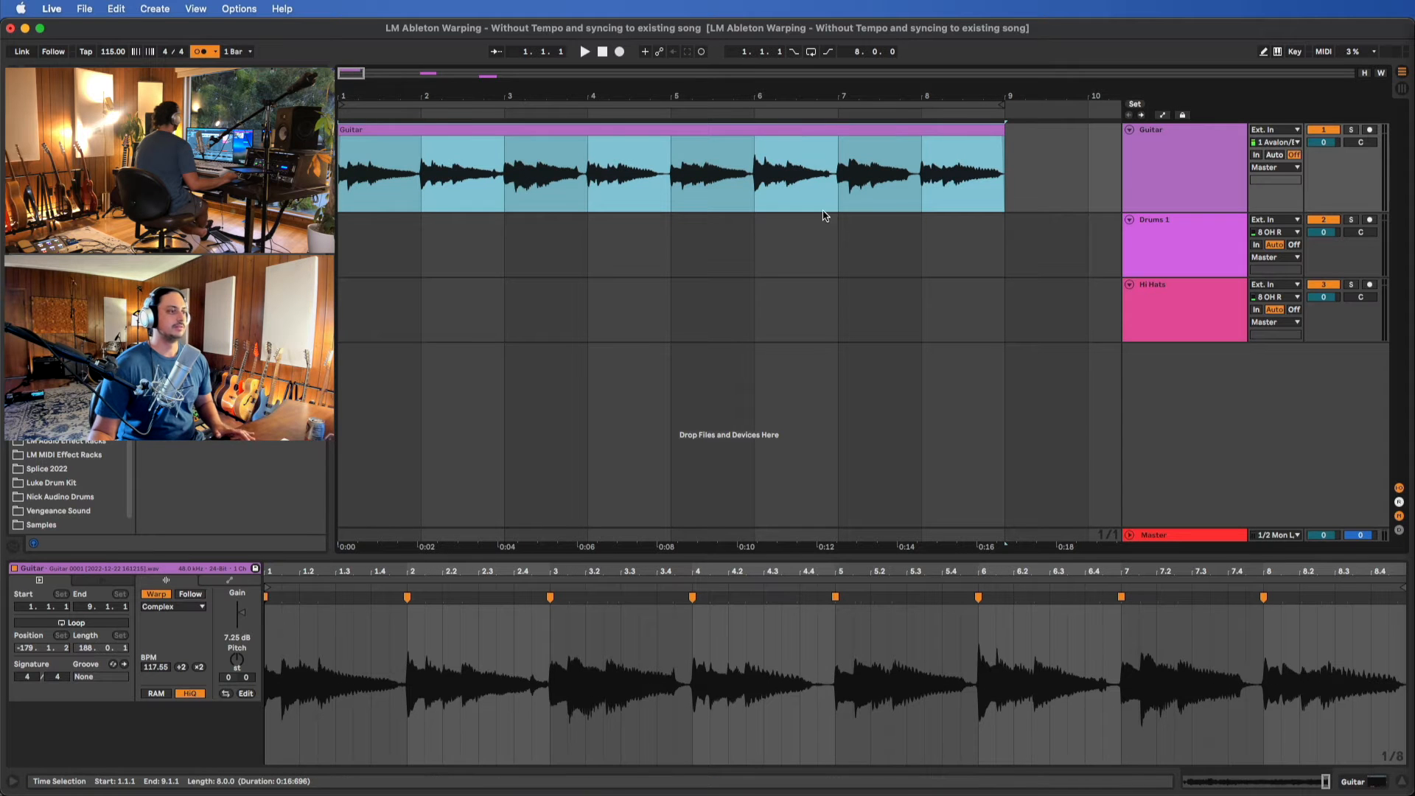
key("space")
scroll(339, 654, "up", 3)
scroll(339, 654, "left", 5)
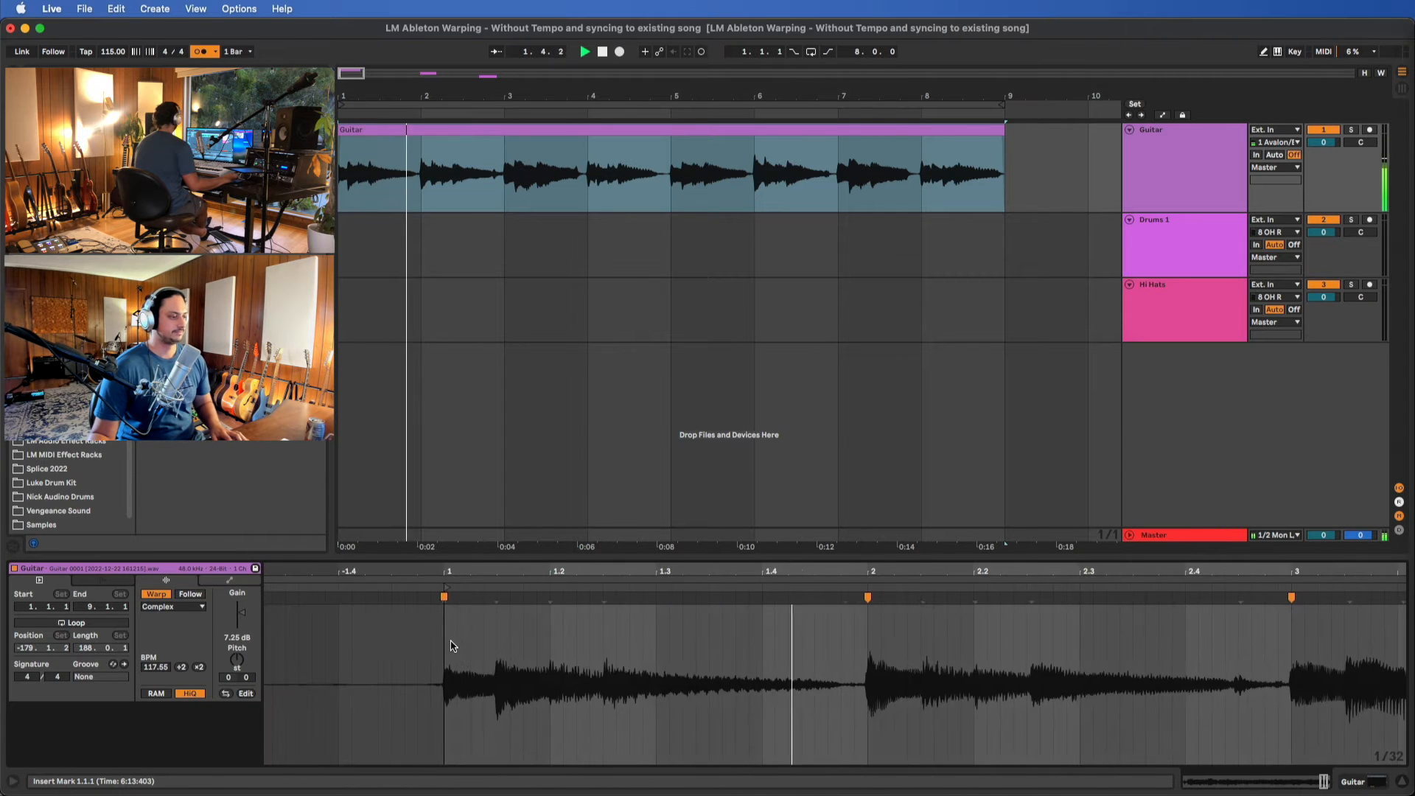
scroll(587, 641, "right", 1)
scroll(587, 641, "right", 5)
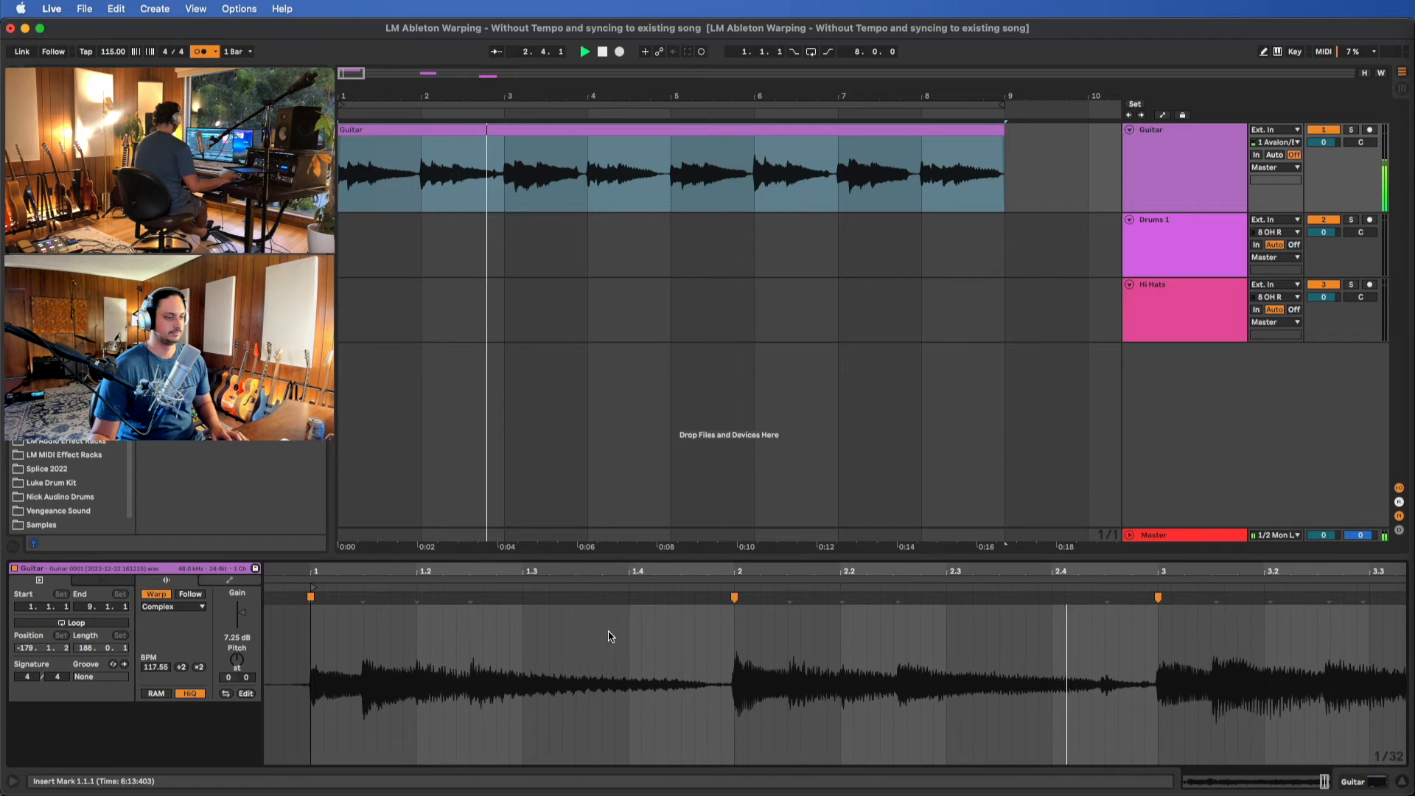
scroll(801, 604, "right", 3)
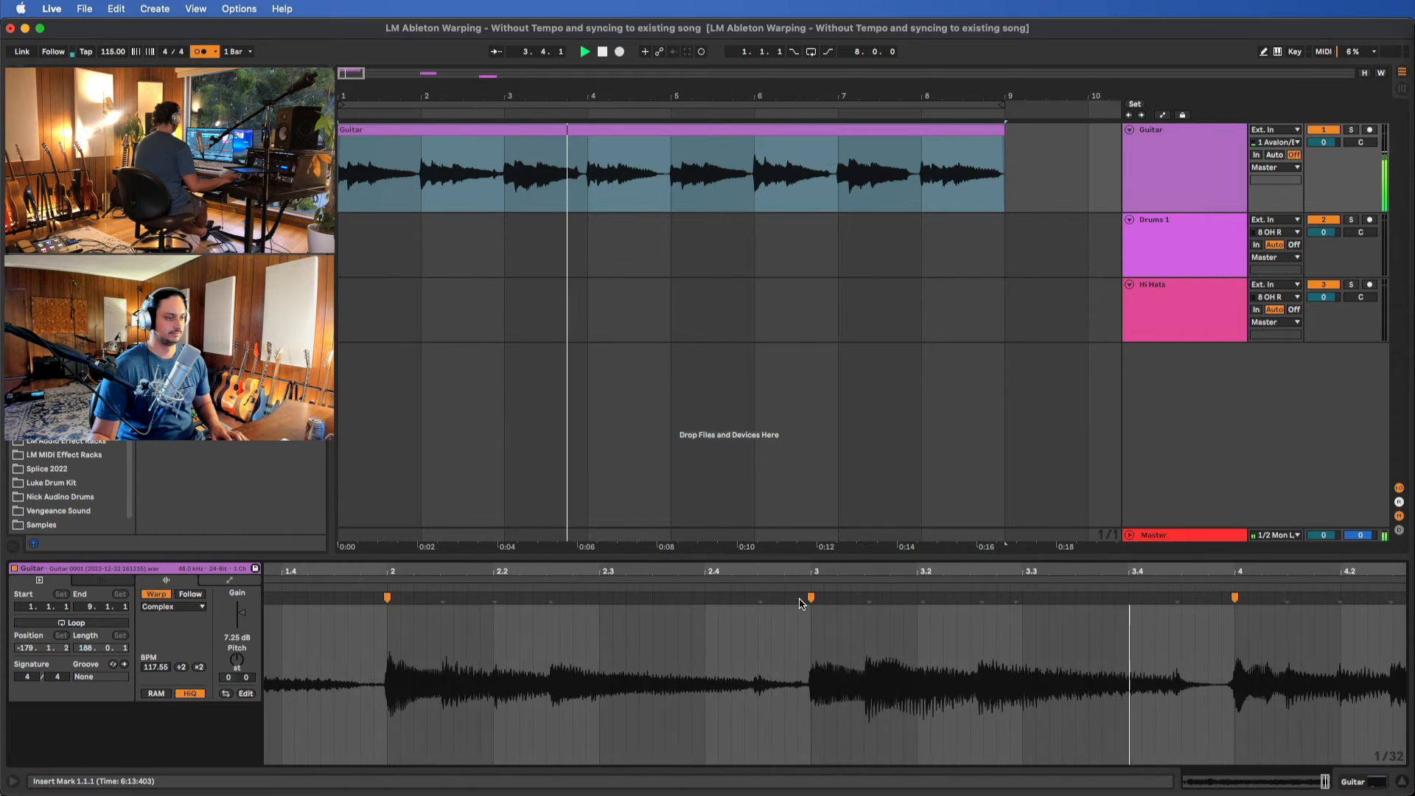
key("space")
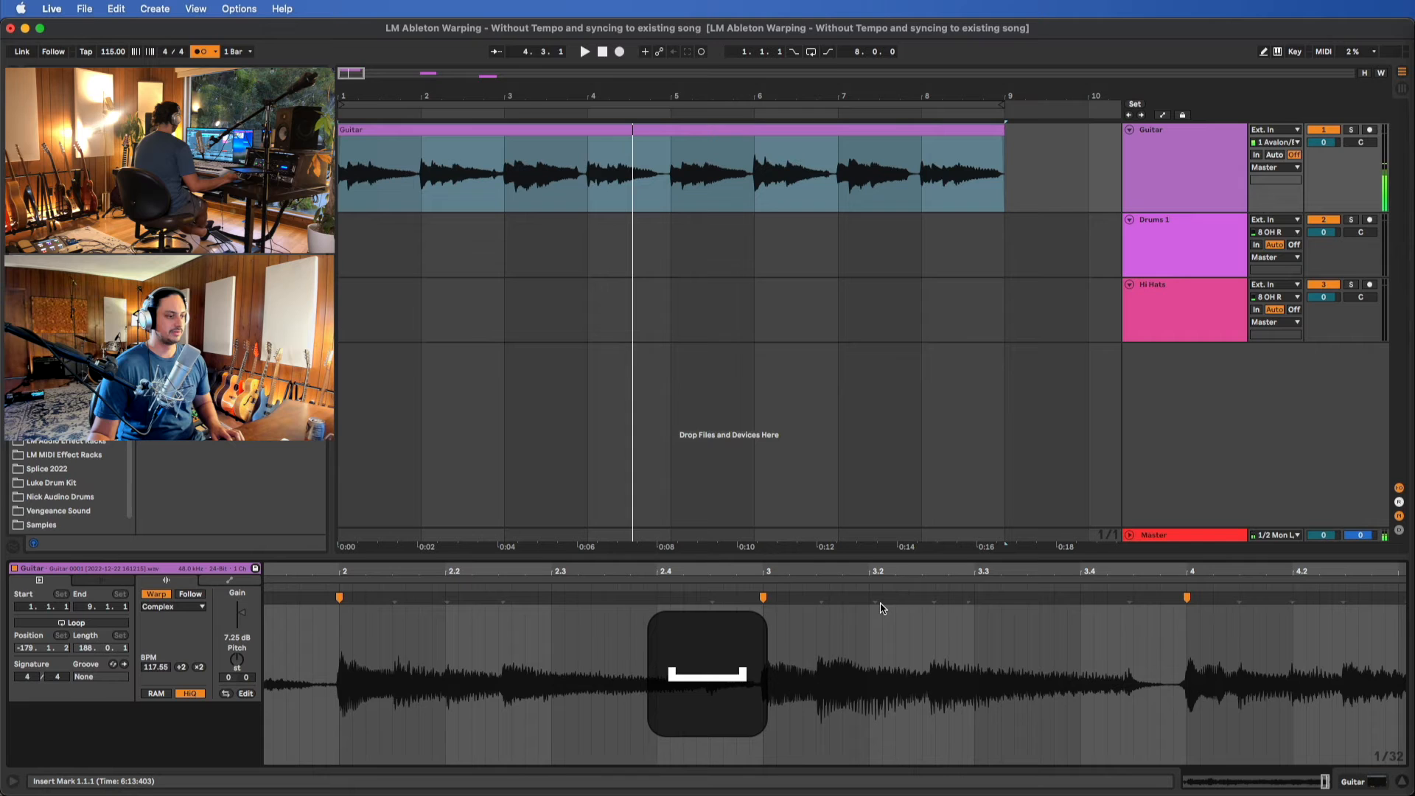
Insert warp markers on two transients inside bar 3 of the Guitar clip and move the later one onto 3.2.3
double_click(929, 599)
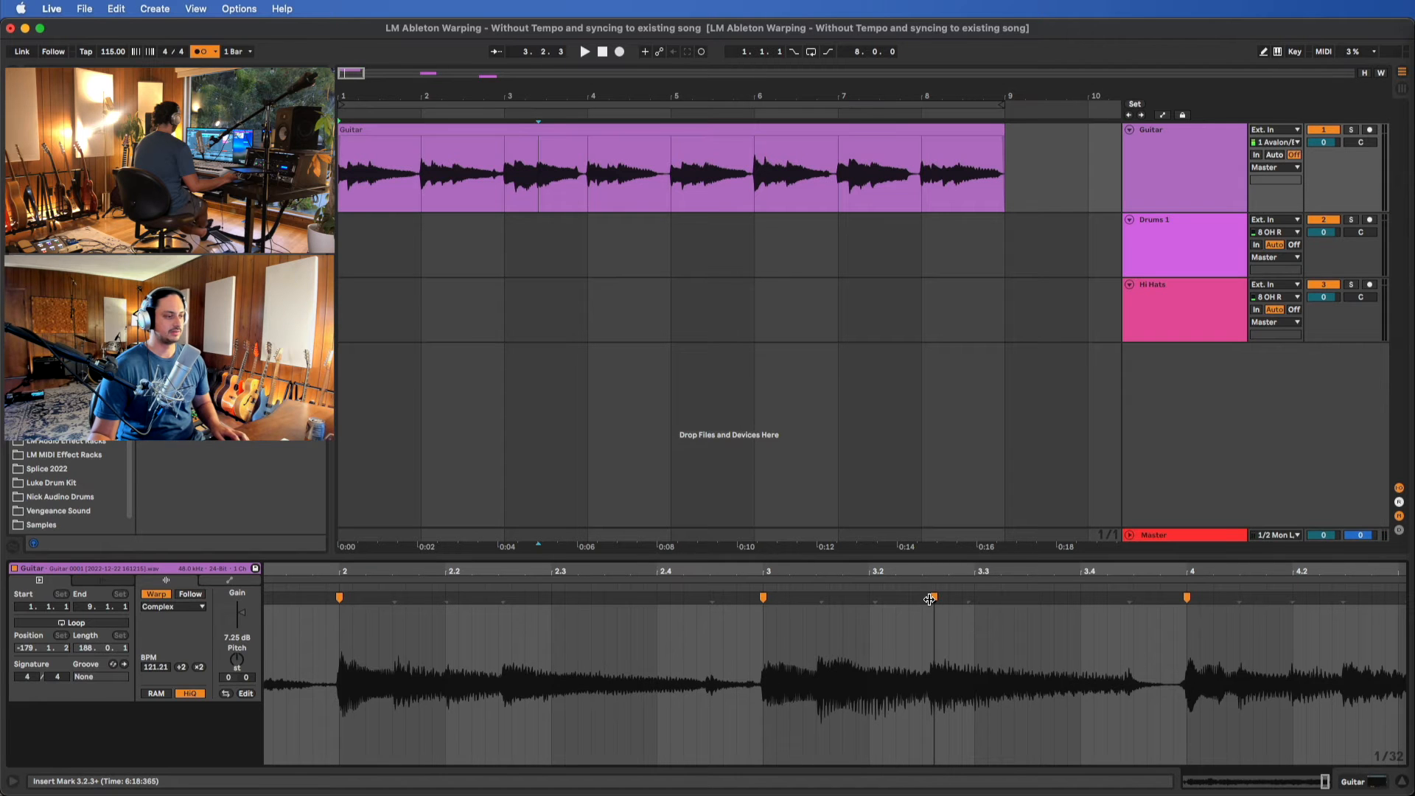
left_click(820, 599)
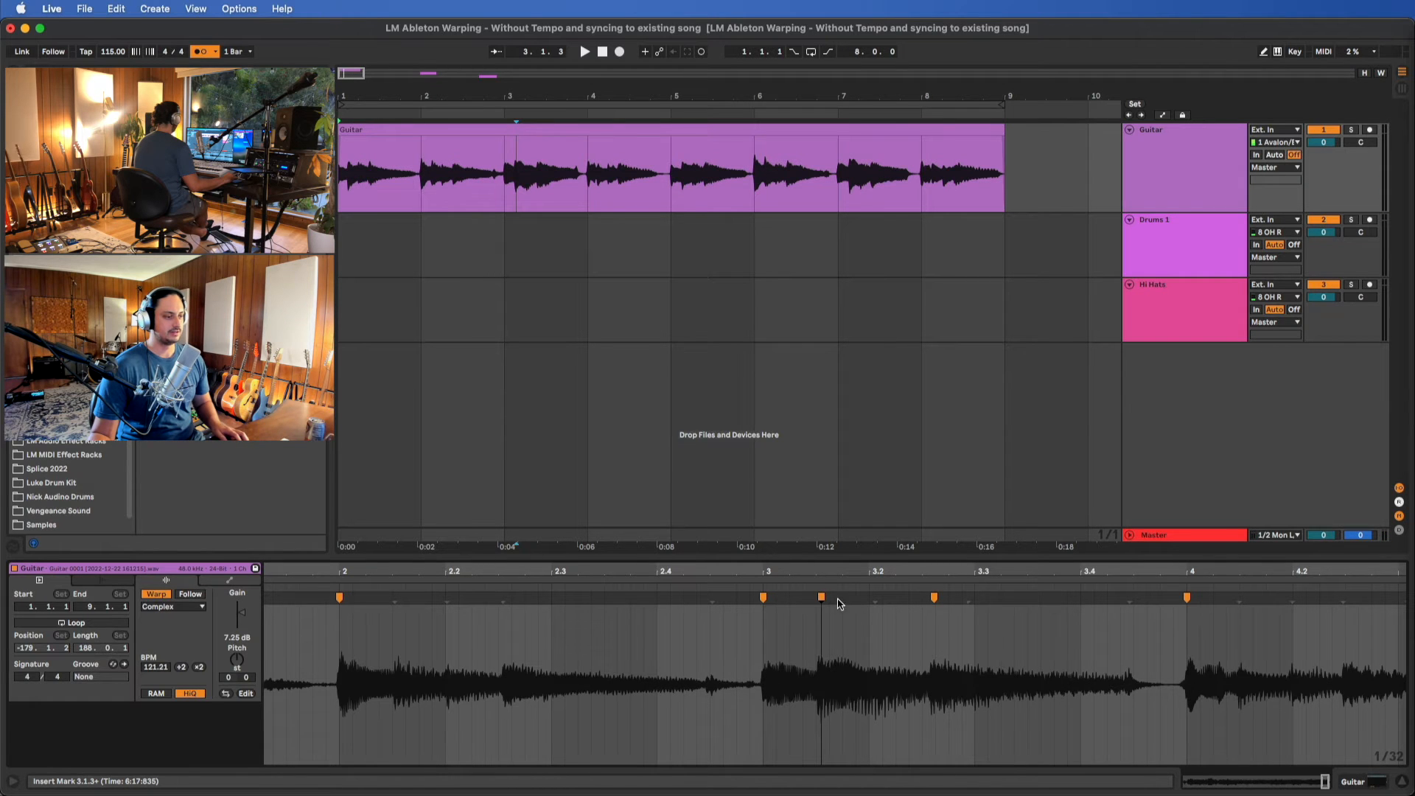
left_click_drag(929, 599, 909, 602)
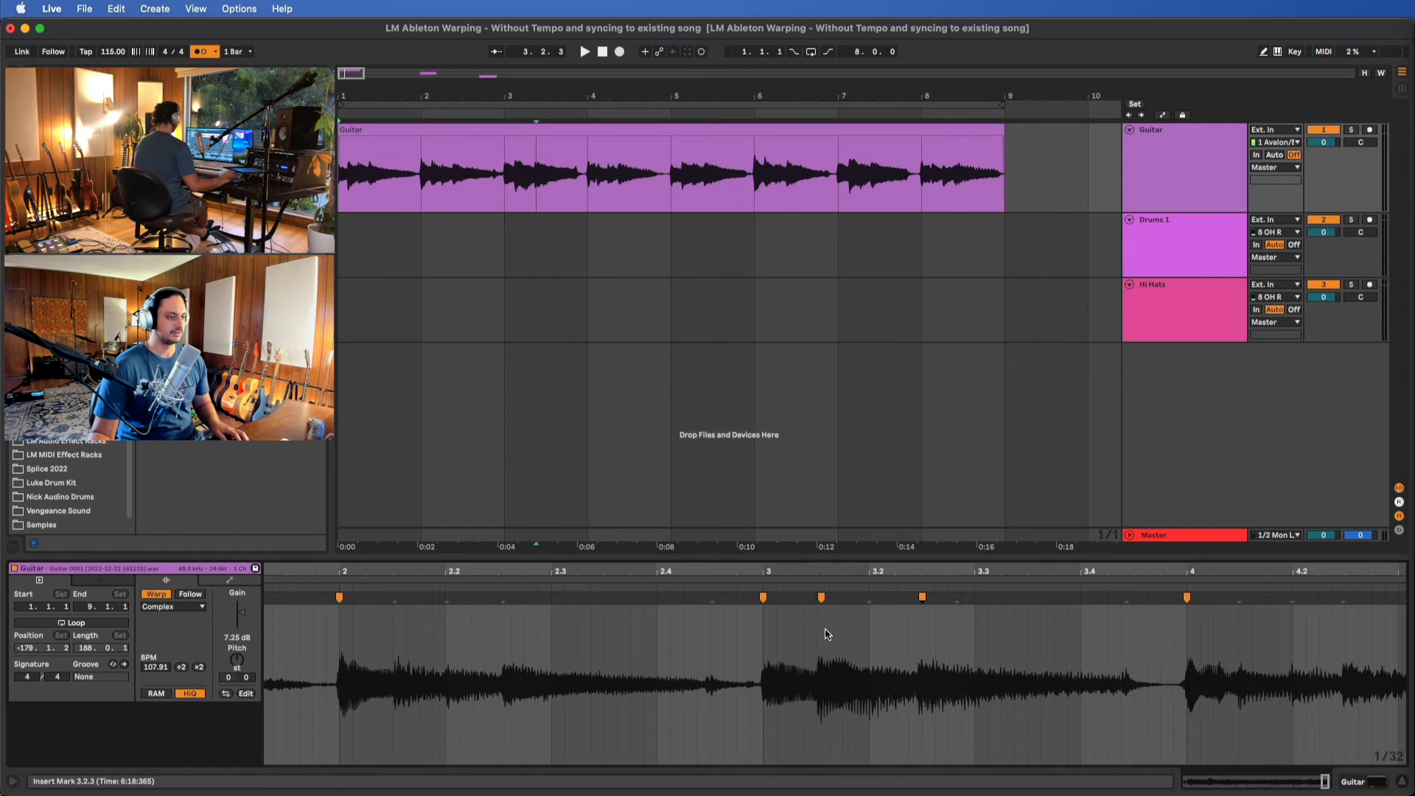
Shift the Guitar clip's warp marker just after 3.1.3 earlier, bringing its transient closer to the 3.1.3 grid line
scroll(826, 632, "up", 10)
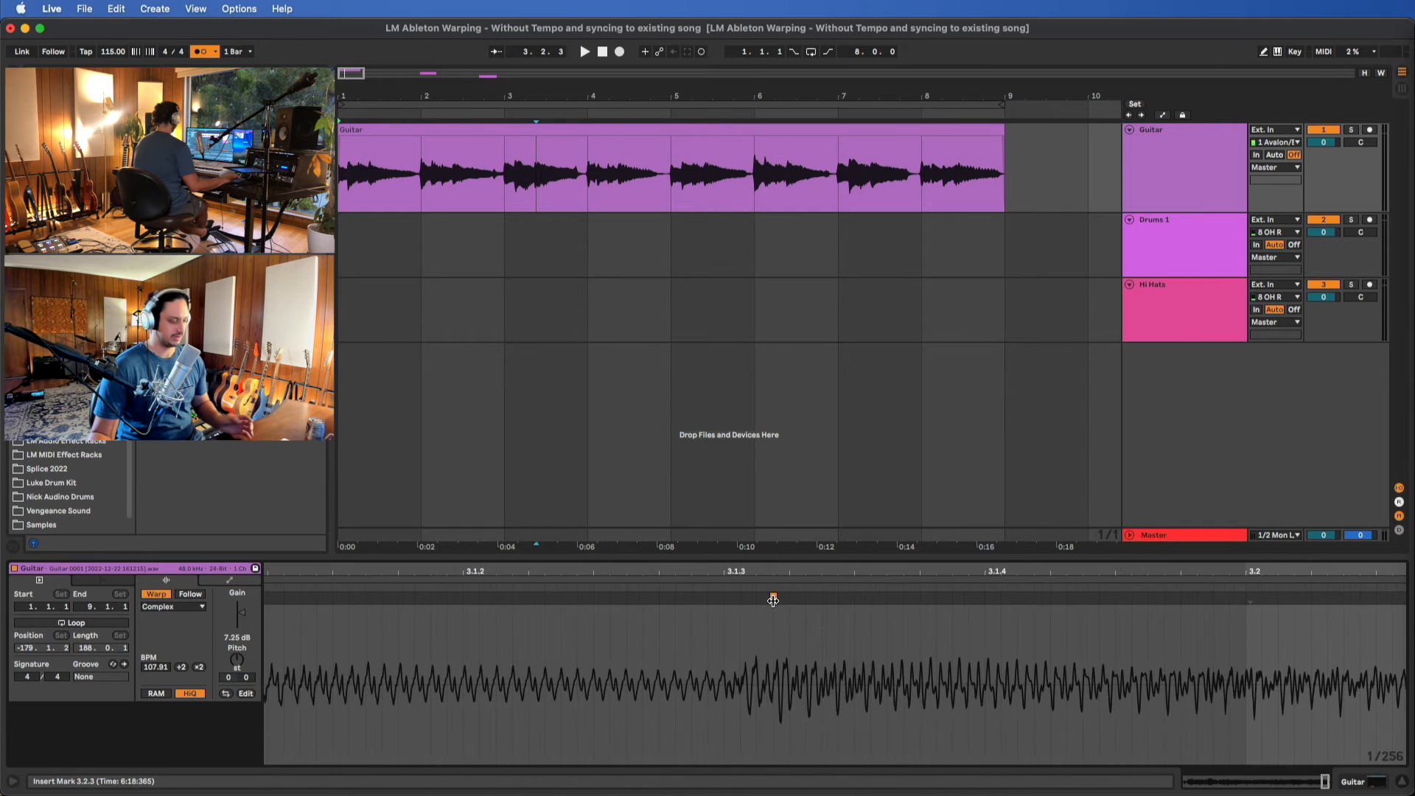
mouse_move(773, 601)
left_mouse_down()
mouse_move(724, 606)
mouse_move(809, 606)
mouse_move(734, 606)
mouse_move(760, 633)
left_mouse_up()
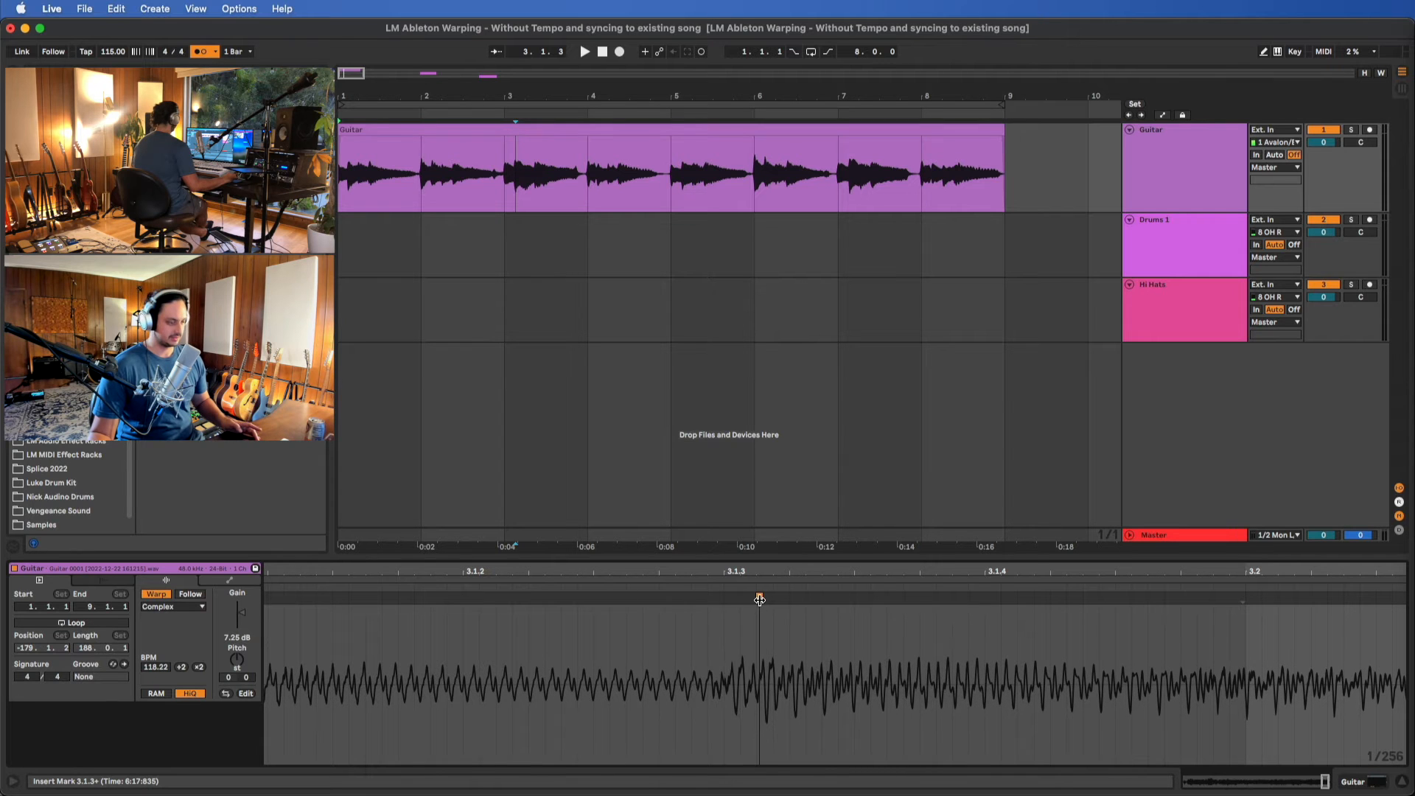
left_click_drag(760, 600, 756, 605)
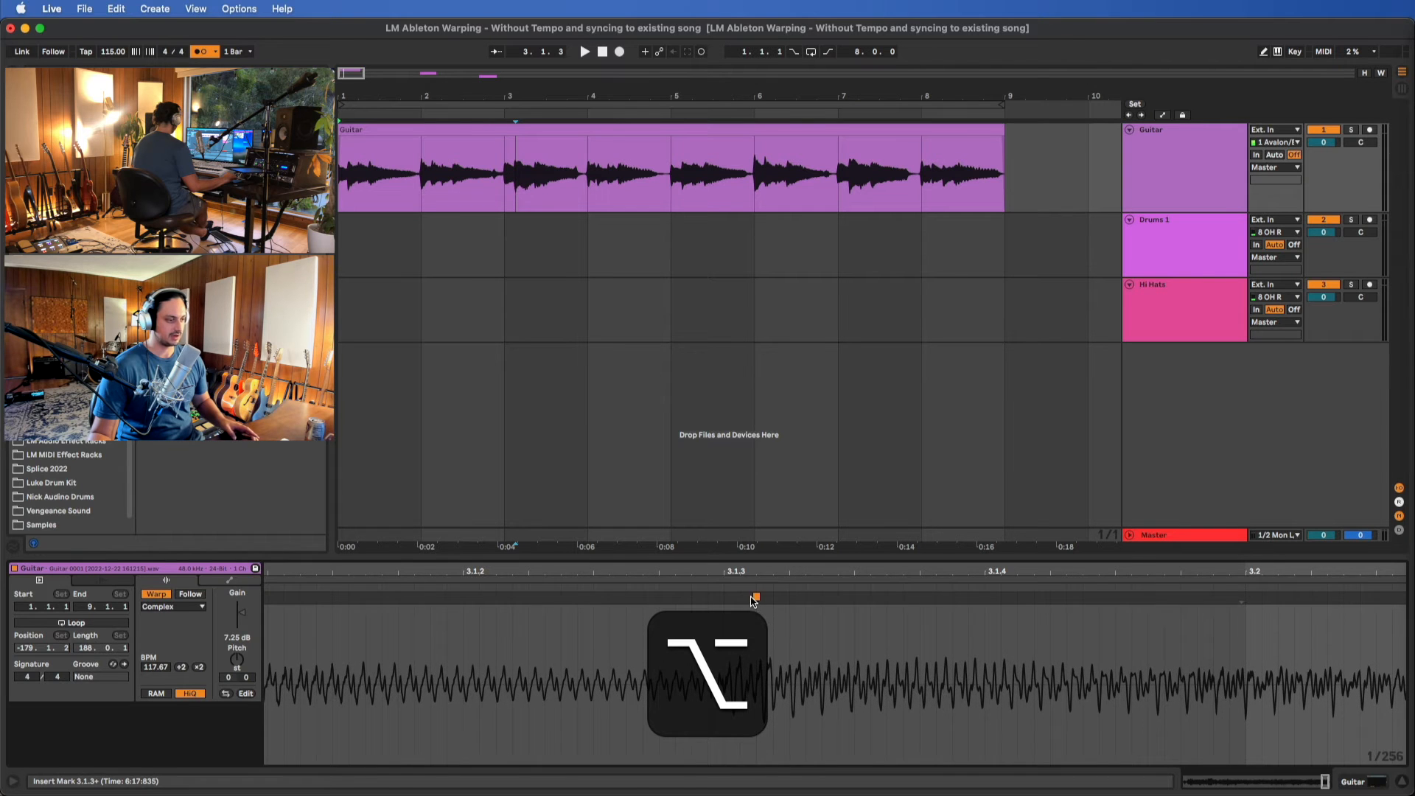
Insert warp markers on the Guitar clip's transients near 2.2, 1.1.3 and 1.2, and align the 1.2 marker to its grid line
scroll(751, 601, "down", 10)
scroll(750, 601, "left", 6)
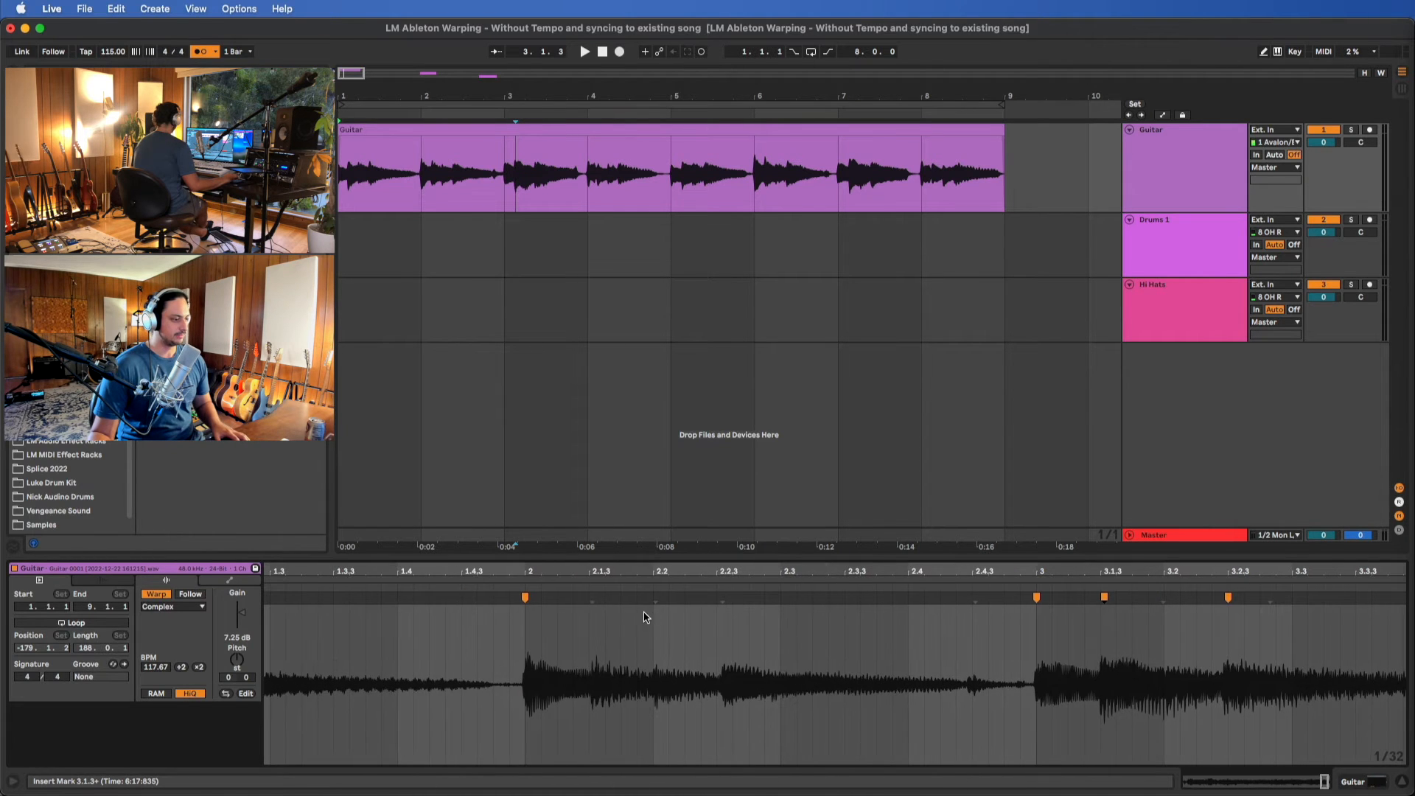
scroll(667, 635, "left", 6)
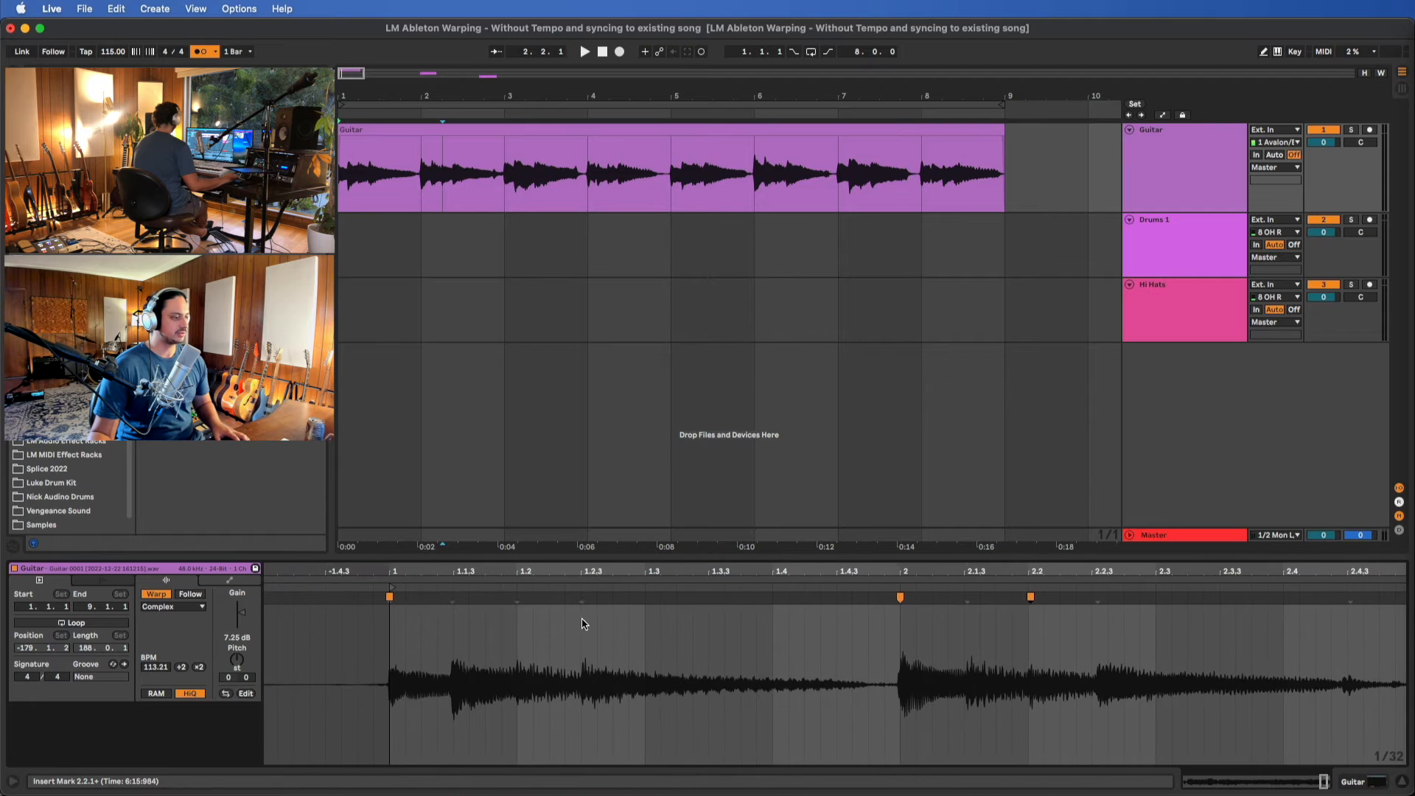
double_click(451, 597)
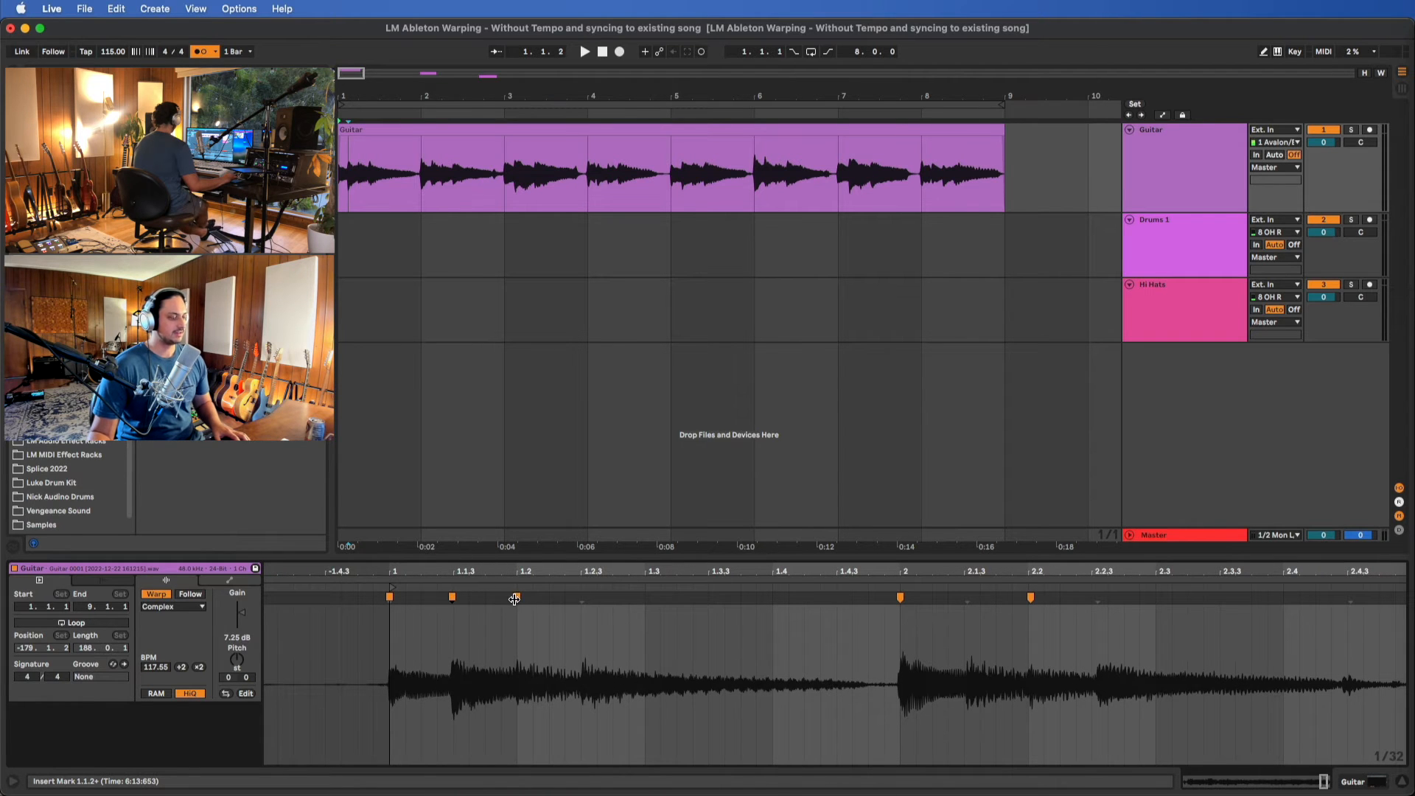
left_click_drag(514, 599, 515, 599)
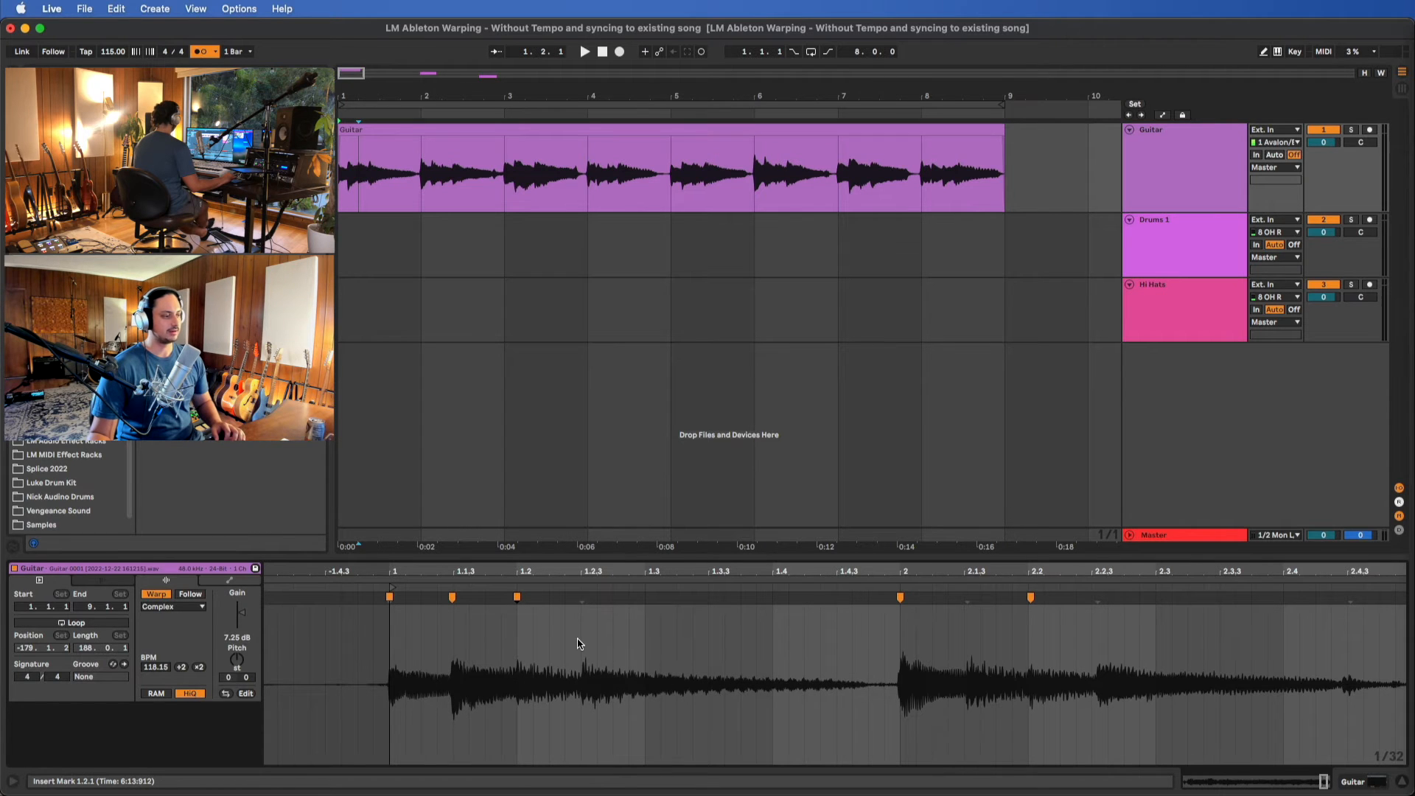
Remove the Guitar clip's warp marker near 1.1.3, try shifting the 1.2 marker, and undo that shift
double_click(448, 598)
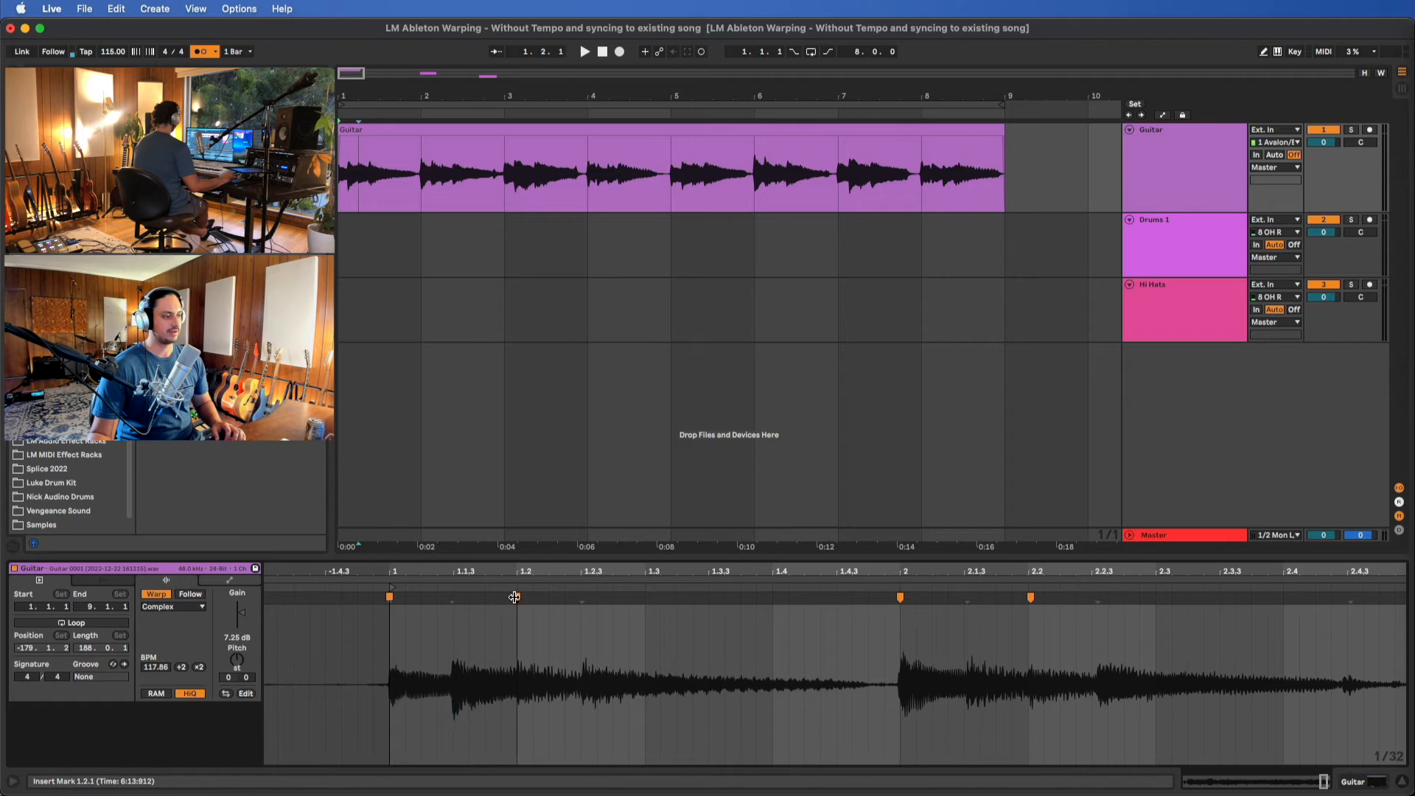
left_click_drag(509, 602, 530, 603)
key("cmd+z")
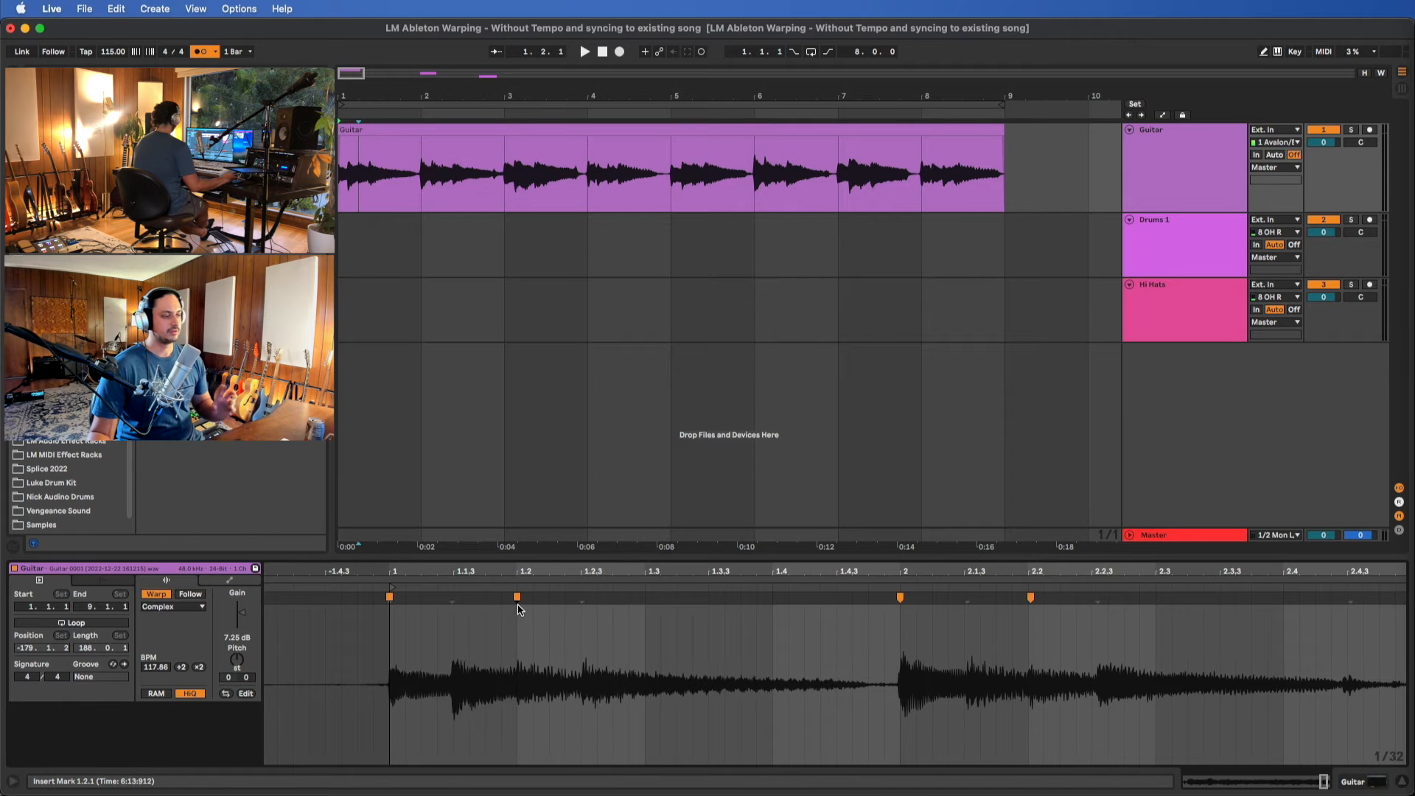
Insert warp markers on the Guitar clip's transients near 1.1.3 and 1.2.3, and move the earlier one onto 1.1.3
double_click(452, 597)
double_click(582, 597)
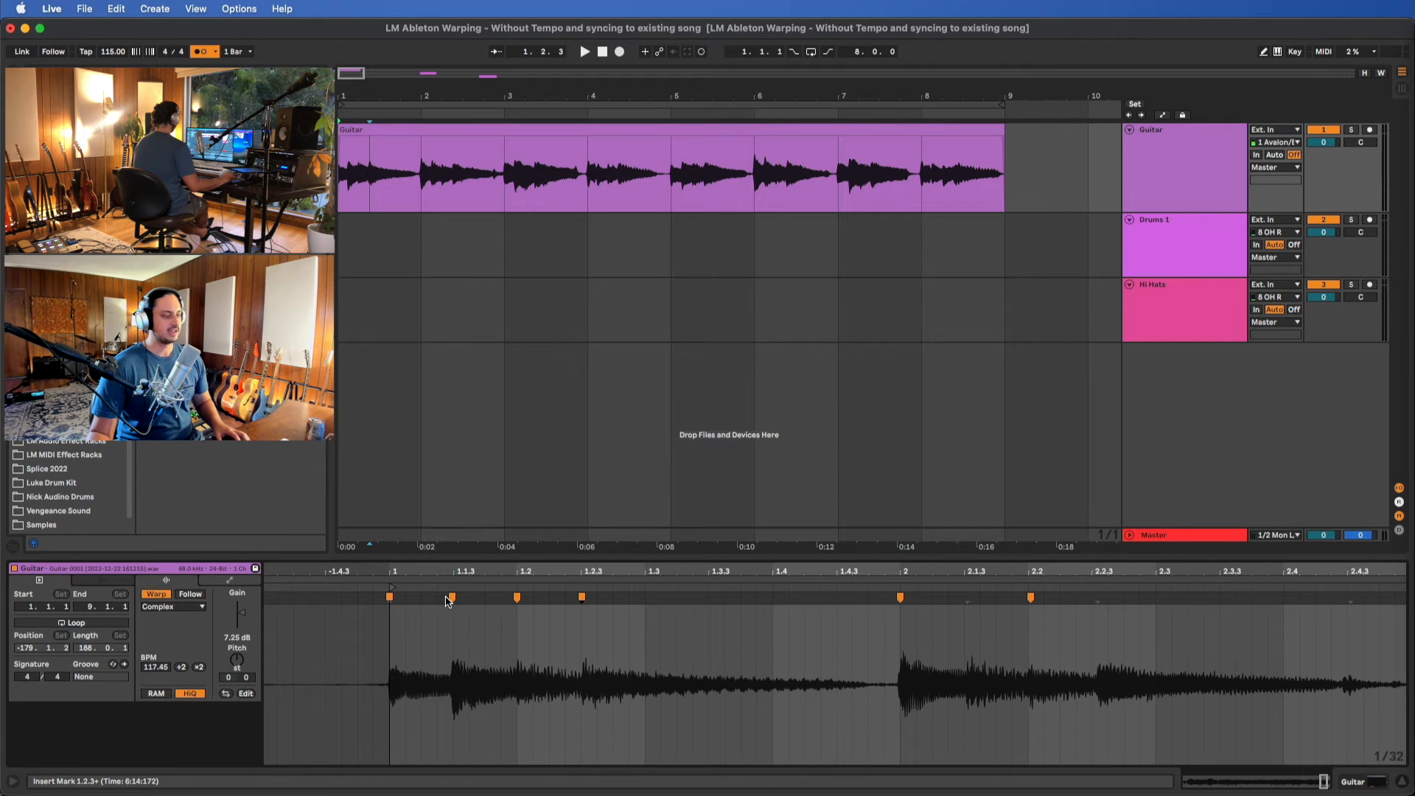
left_click_drag(449, 596, 456, 598)
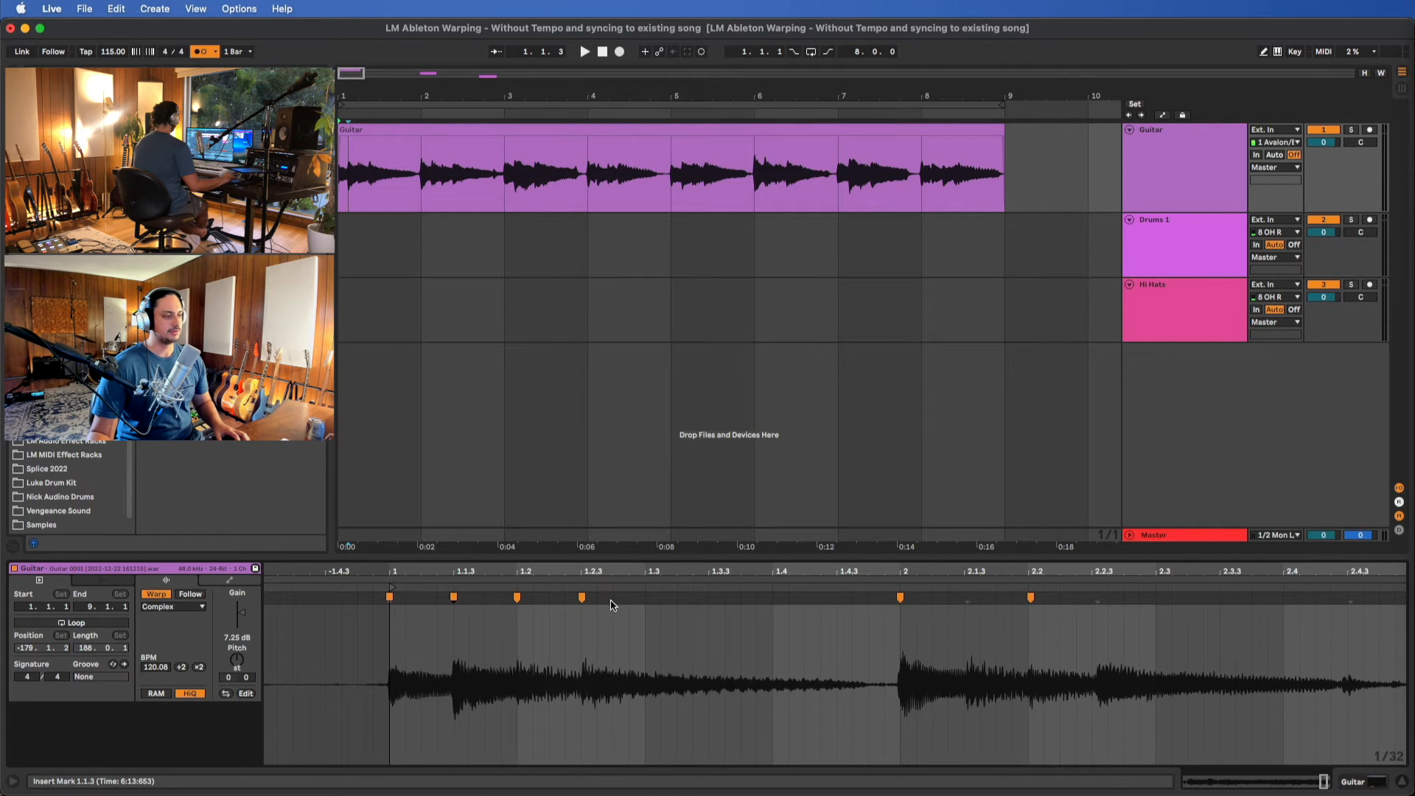
Insert warp markers on the Guitar clip's transients near 2.1.3, 2.2.3 and 2.4.3, nudging the 2.2.3 marker onto its grid line
scroll(612, 632, "right", 3)
double_click(833, 600)
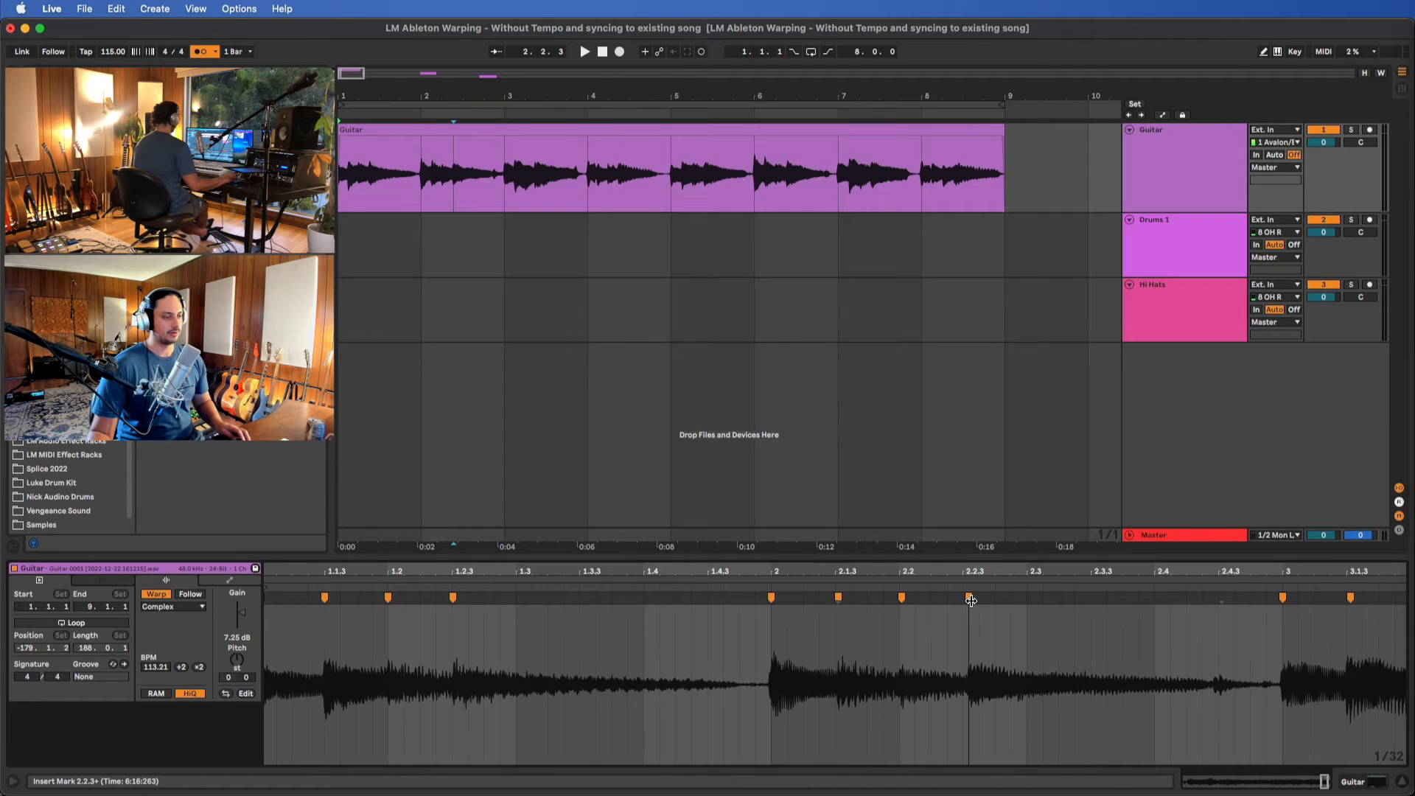
left_click_drag(971, 600, 968, 600)
scroll(995, 662, "right", 1)
scroll(996, 662, "right", 10)
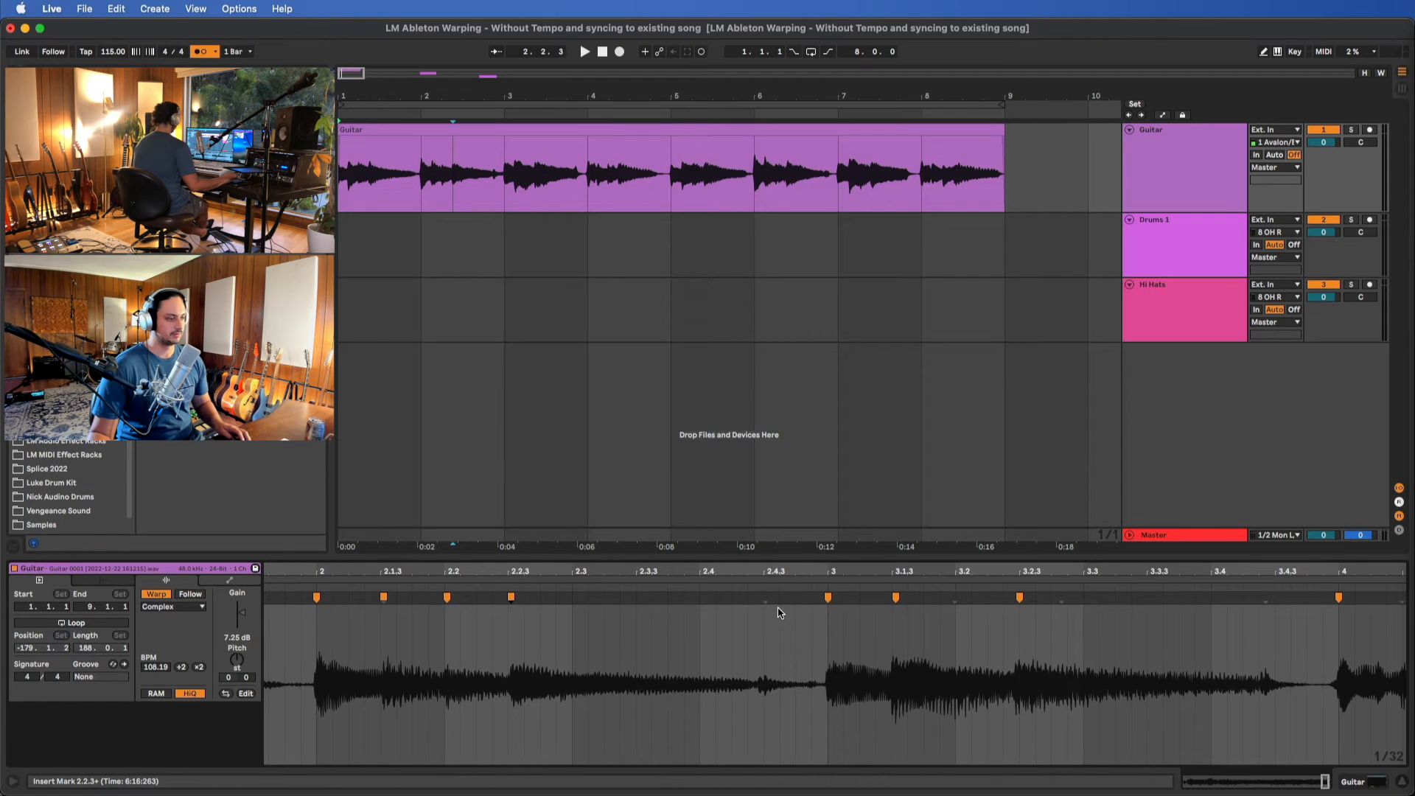
double_click(764, 598)
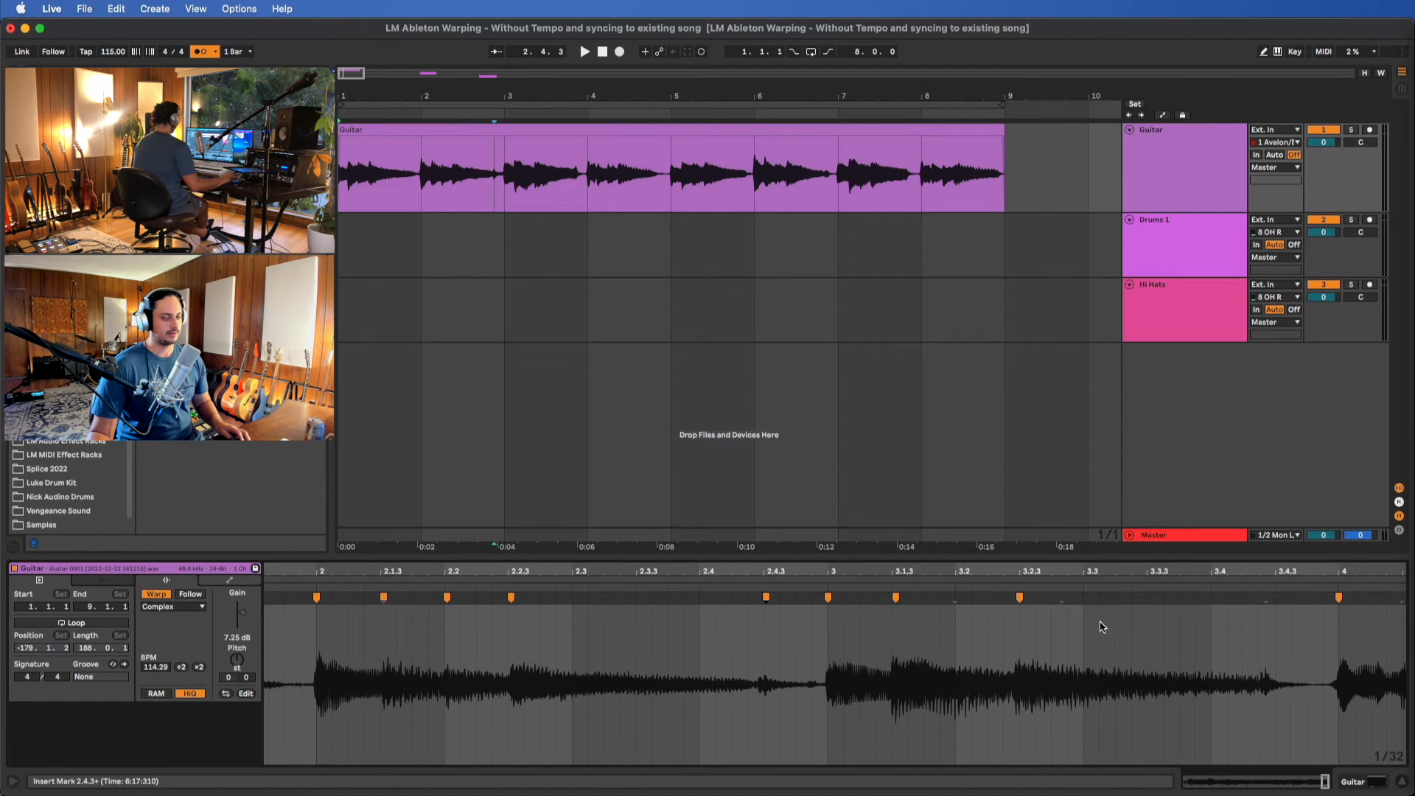
Insert warp markers on the Guitar clip's transients near 4.2, 4.2.3 and 5.2.3, and move the last two onto their grid lines
scroll(1102, 627, "right", 4)
scroll(1073, 609, "right", 4)
left_click(1067, 600)
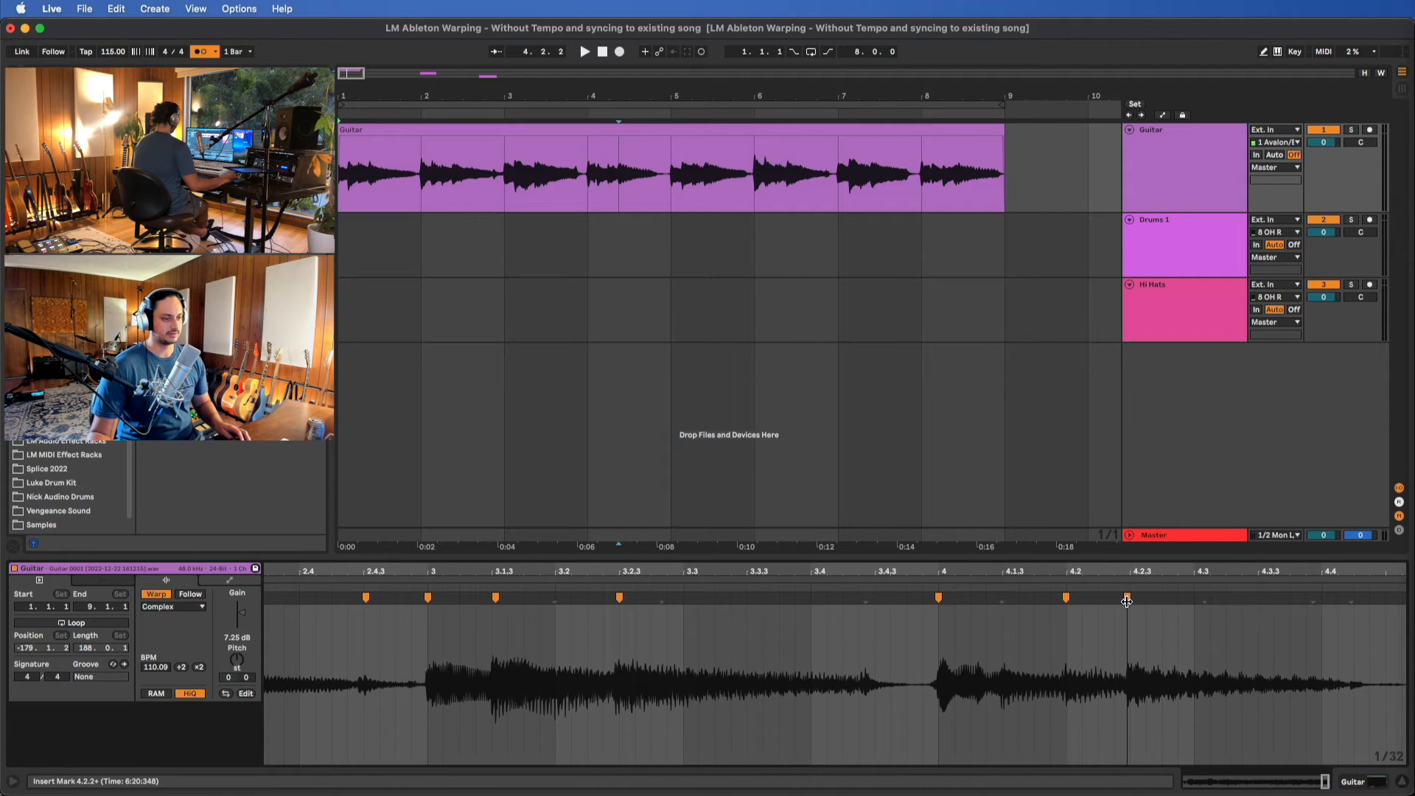
left_click_drag(1126, 601, 1129, 602)
scroll(1153, 669, "right", 6)
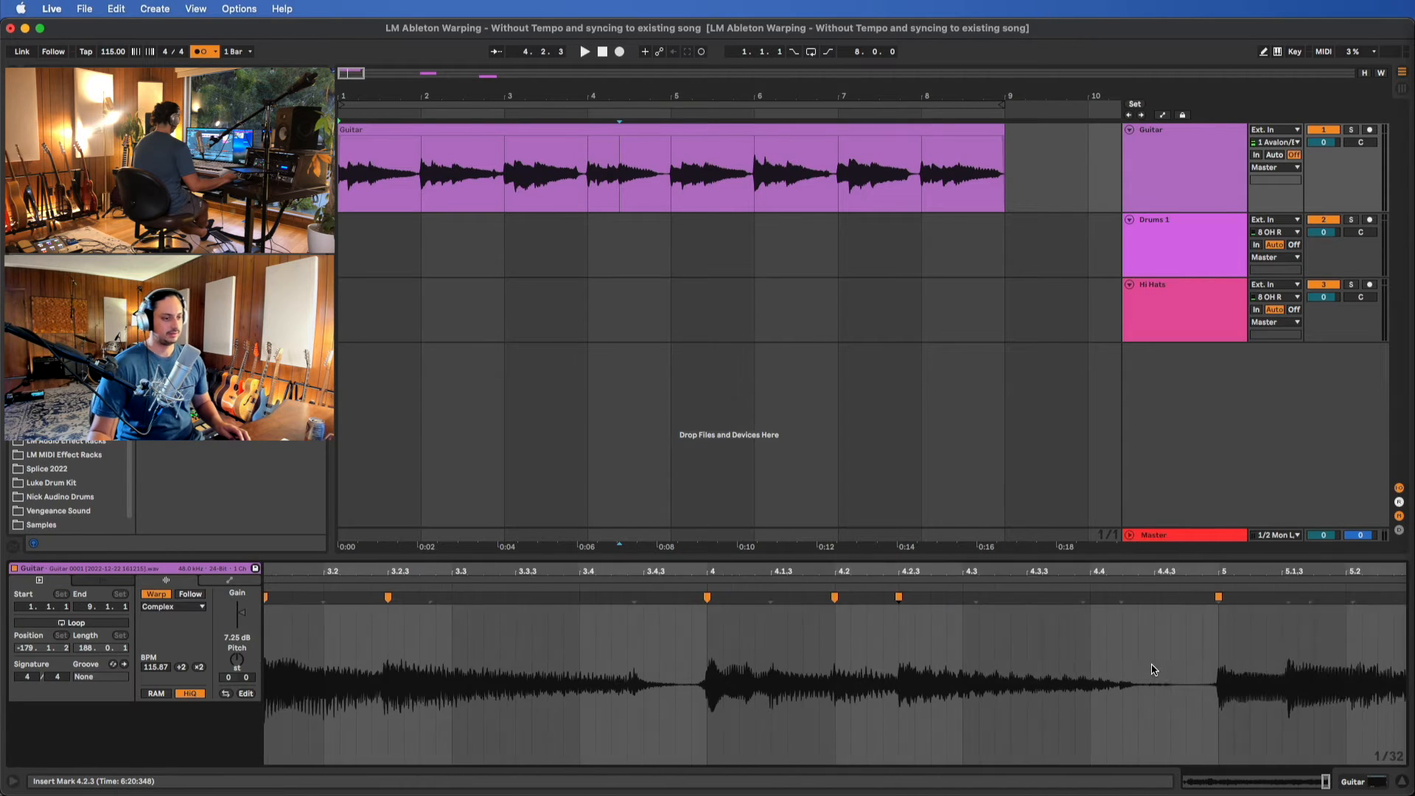
left_click_drag(1170, 601, 1160, 604)
Insert a warp marker on the Guitar clip's transient after 6.2 and fine-tune it earlier to sit close to 6.2.3
scroll(1162, 660, "right", 6)
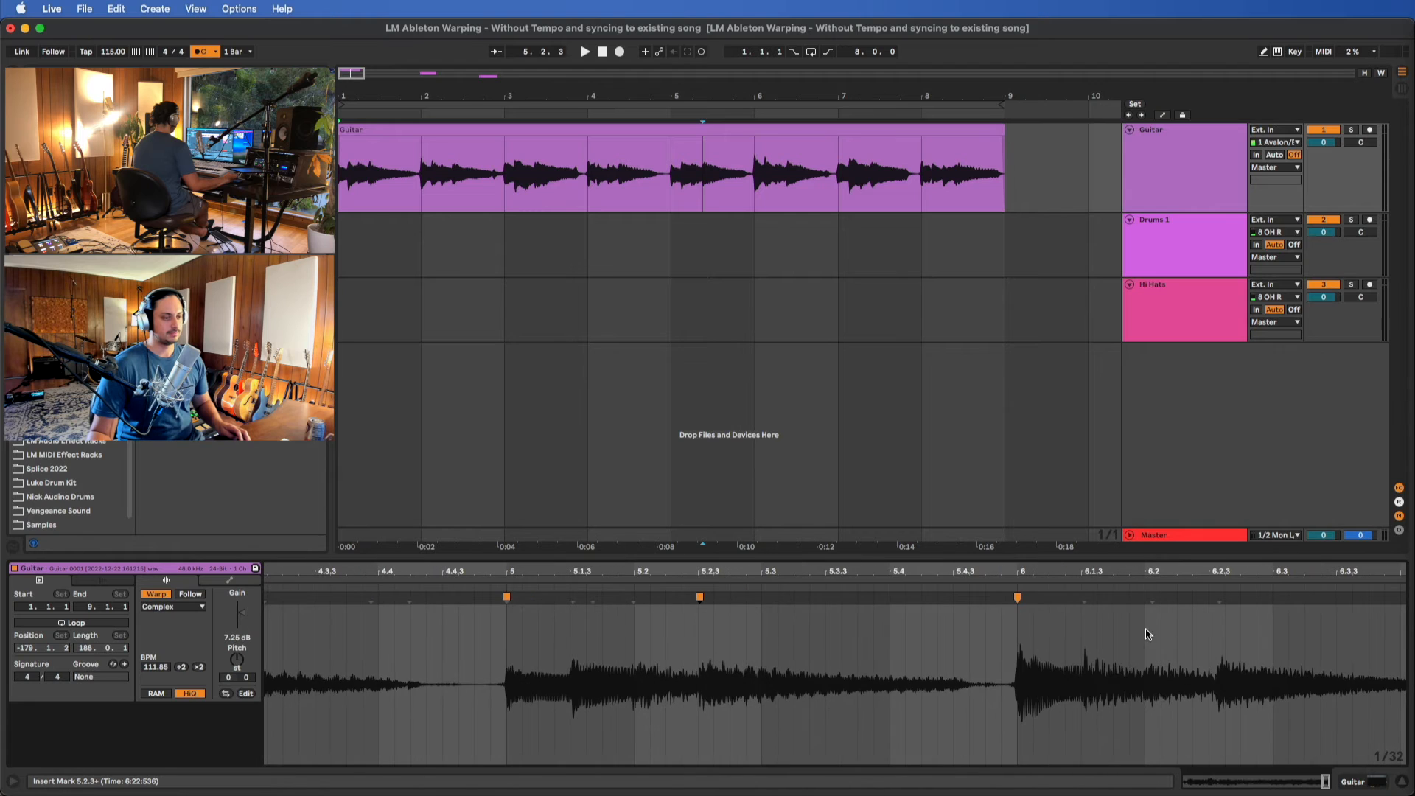
left_click(1154, 602)
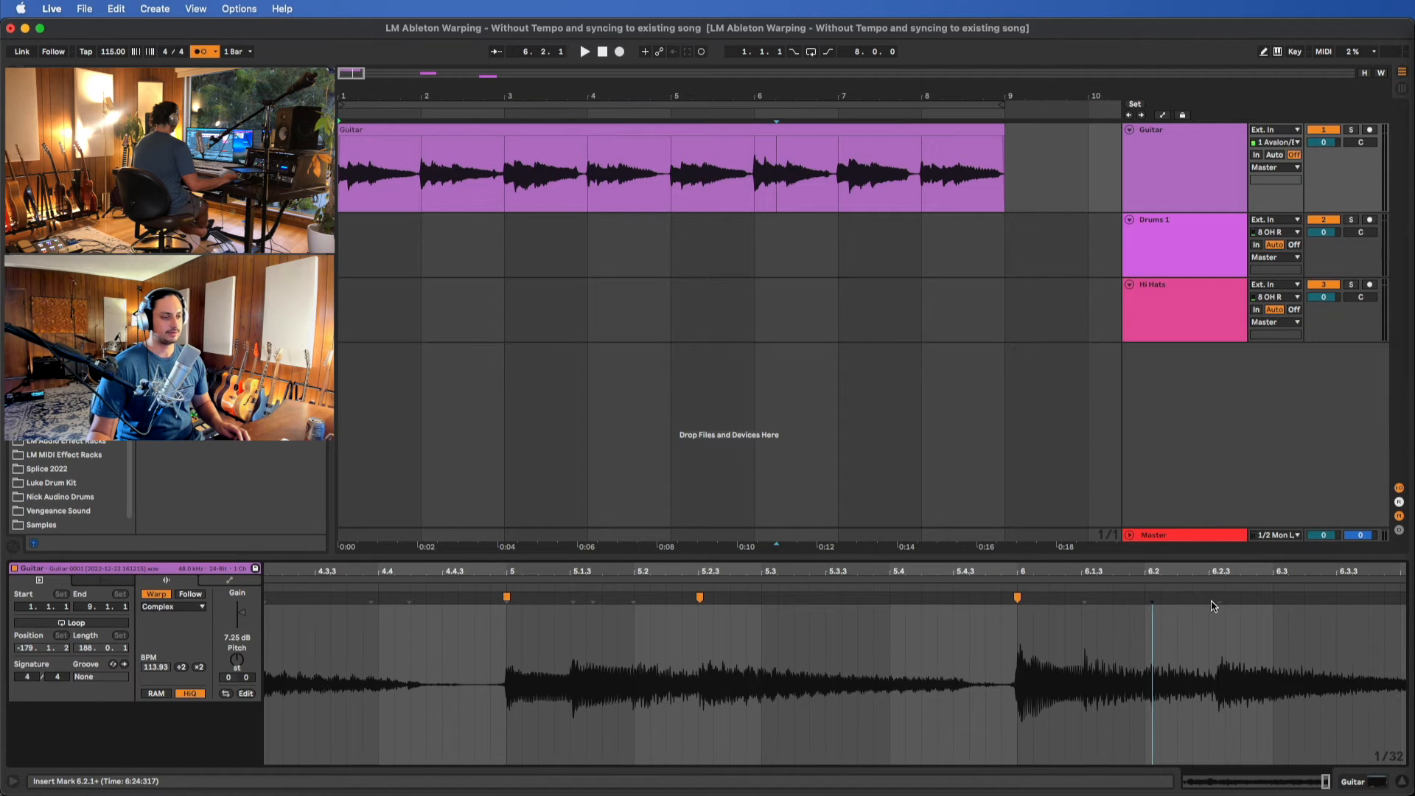
left_click(1216, 602)
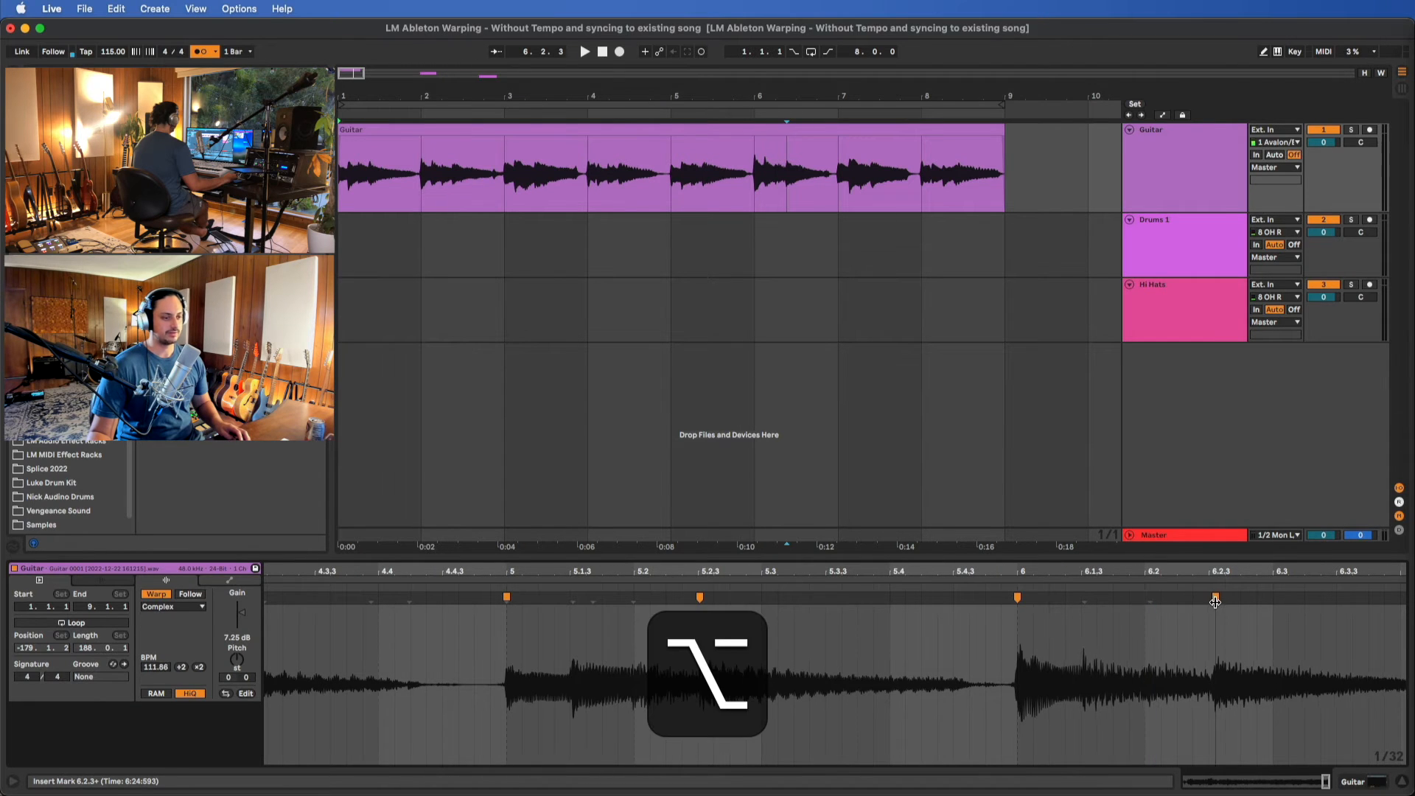
left_click_drag(1215, 602, 1212, 602)
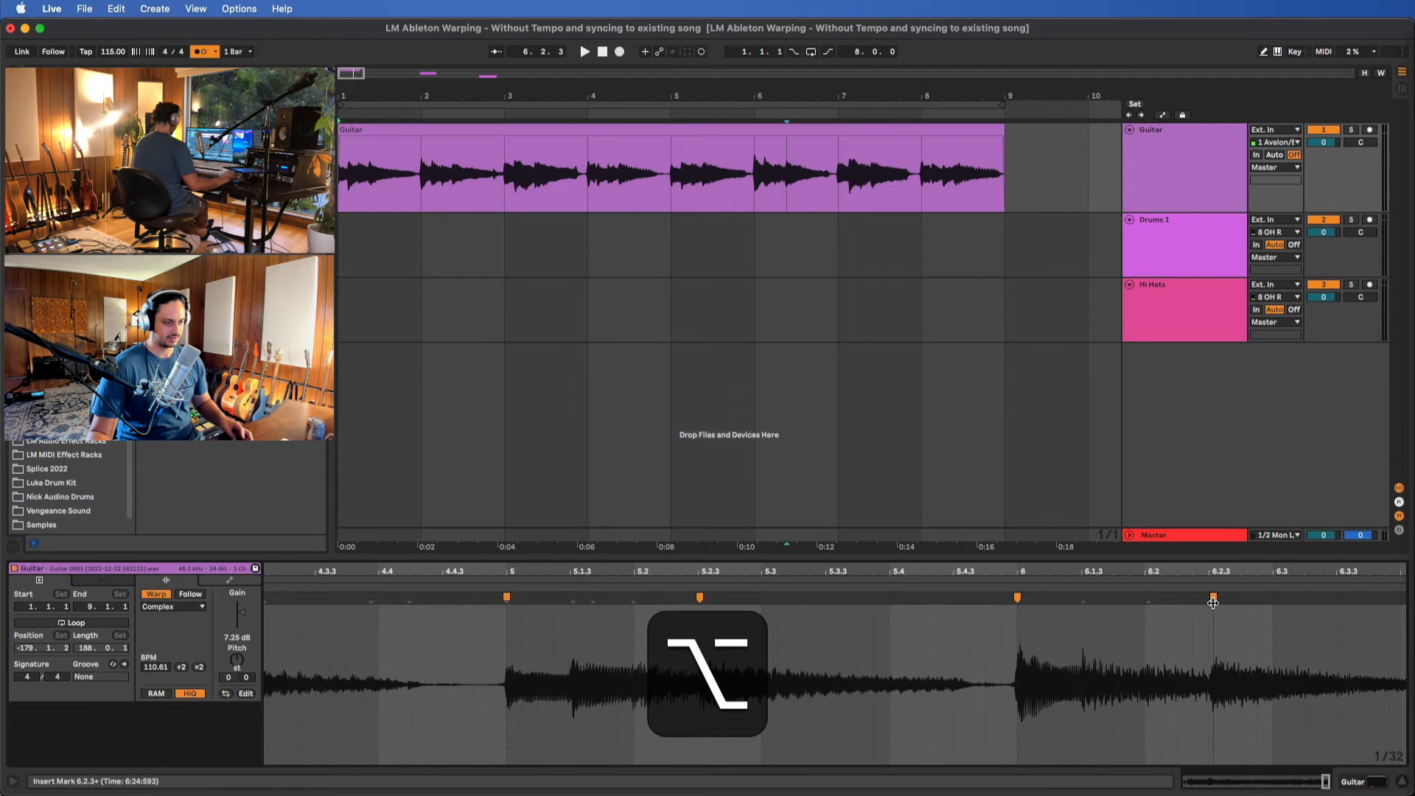
scroll(1207, 658, "up", 5)
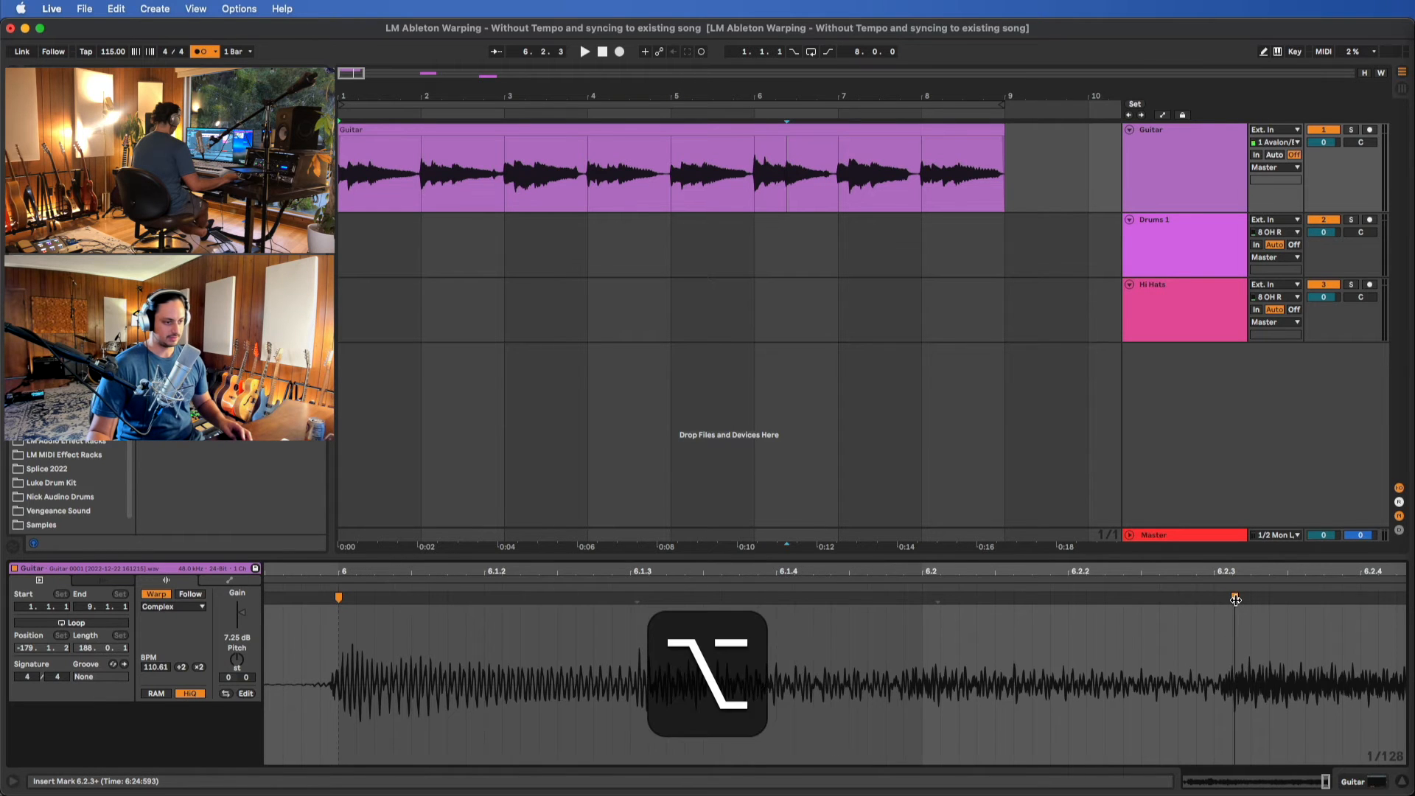
left_click_drag(1233, 599, 1230, 600)
scroll(1240, 635, "down", 5)
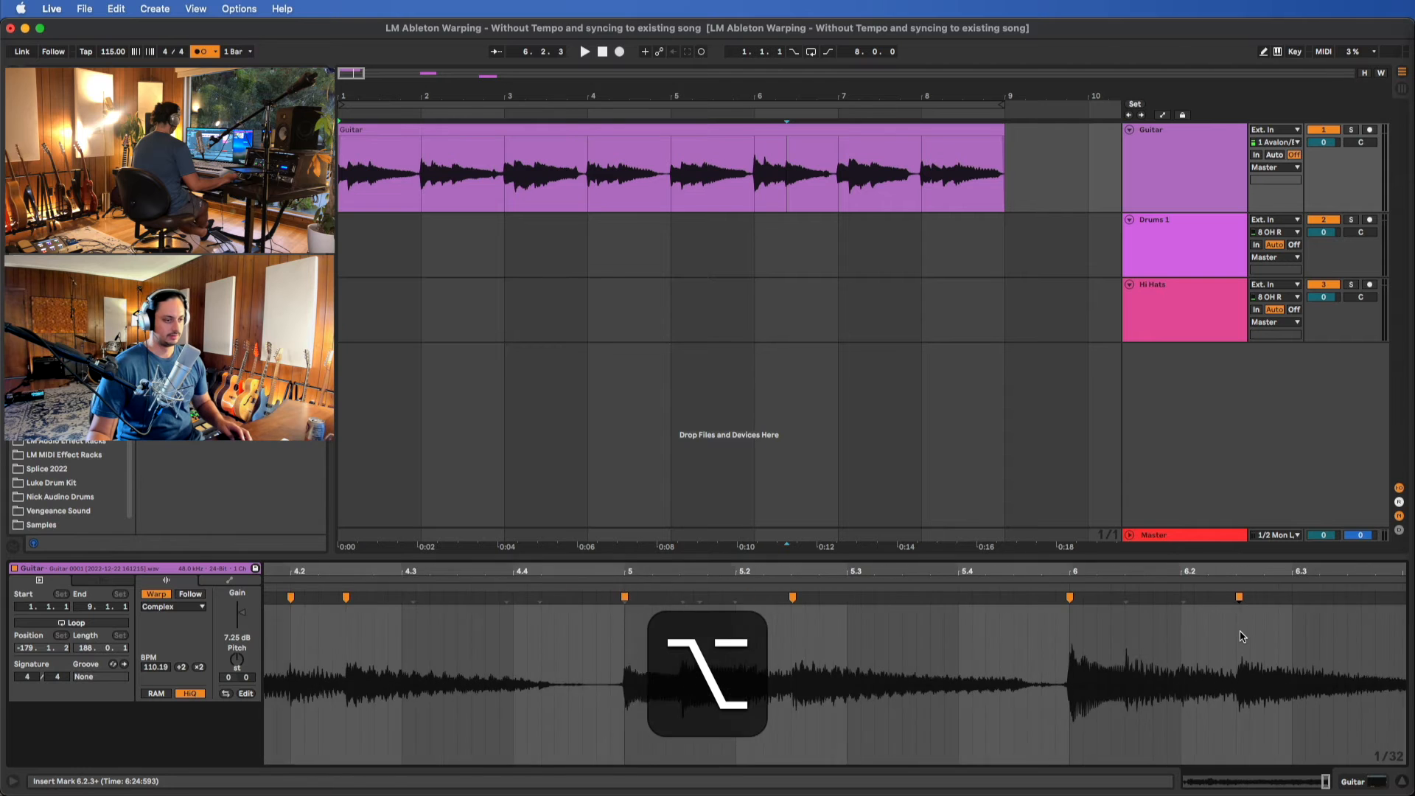
Insert a warp marker on the bar 7 transient near 7.2.3 of the Guitar clip and move it earlier onto the grid
scroll(1240, 635, "right", 1)
scroll(1204, 642, "right", 3)
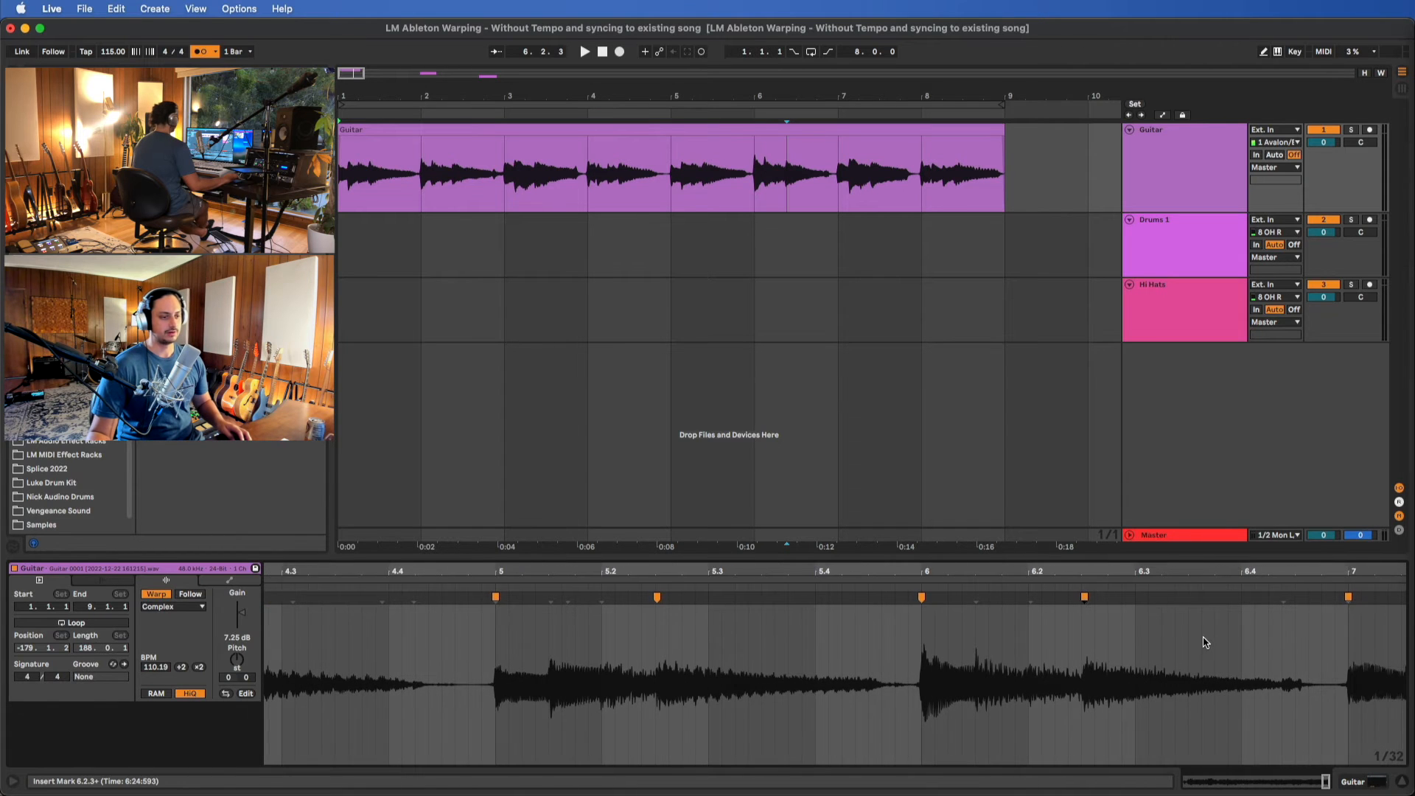
scroll(1205, 643, "right", 3)
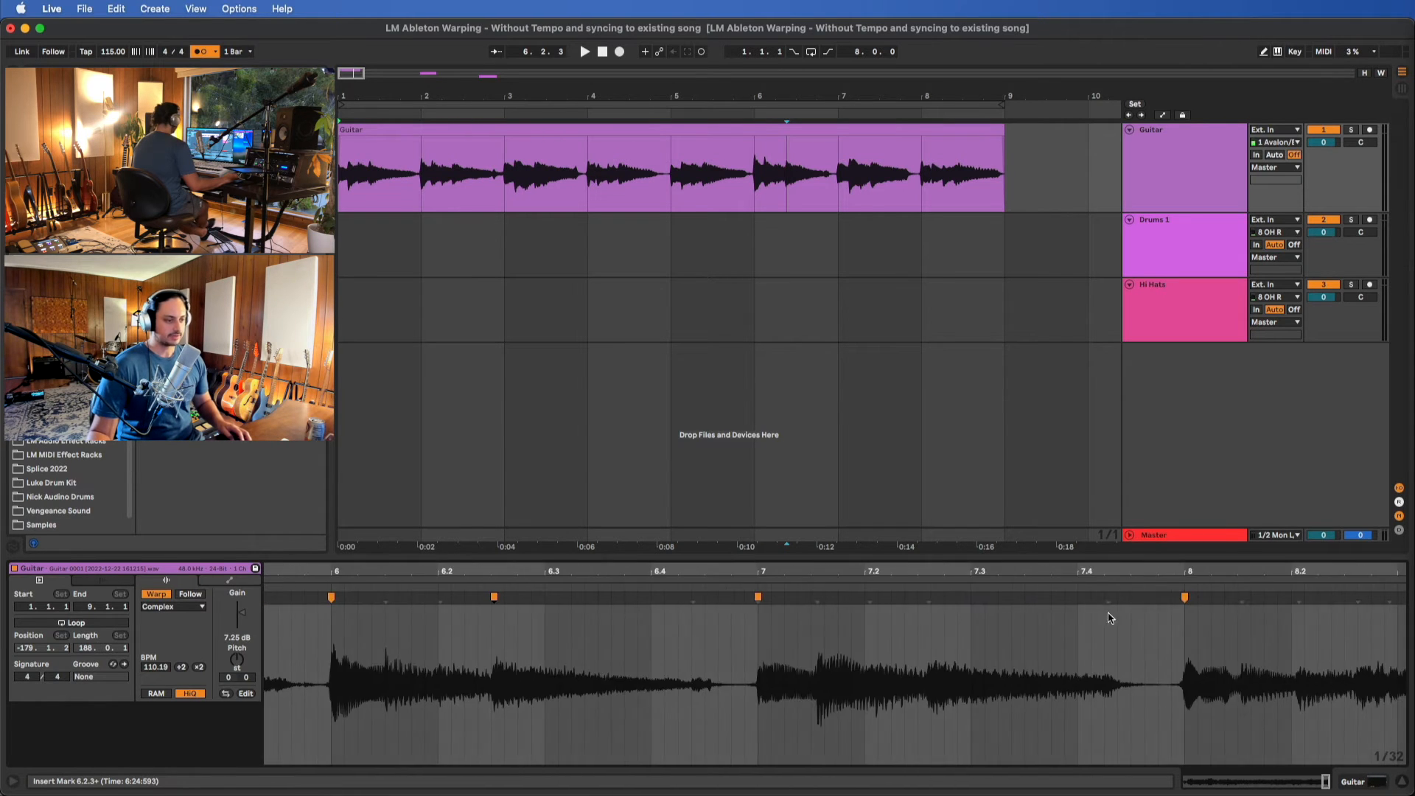
double_click(929, 601)
left_click_drag(929, 600, 921, 604)
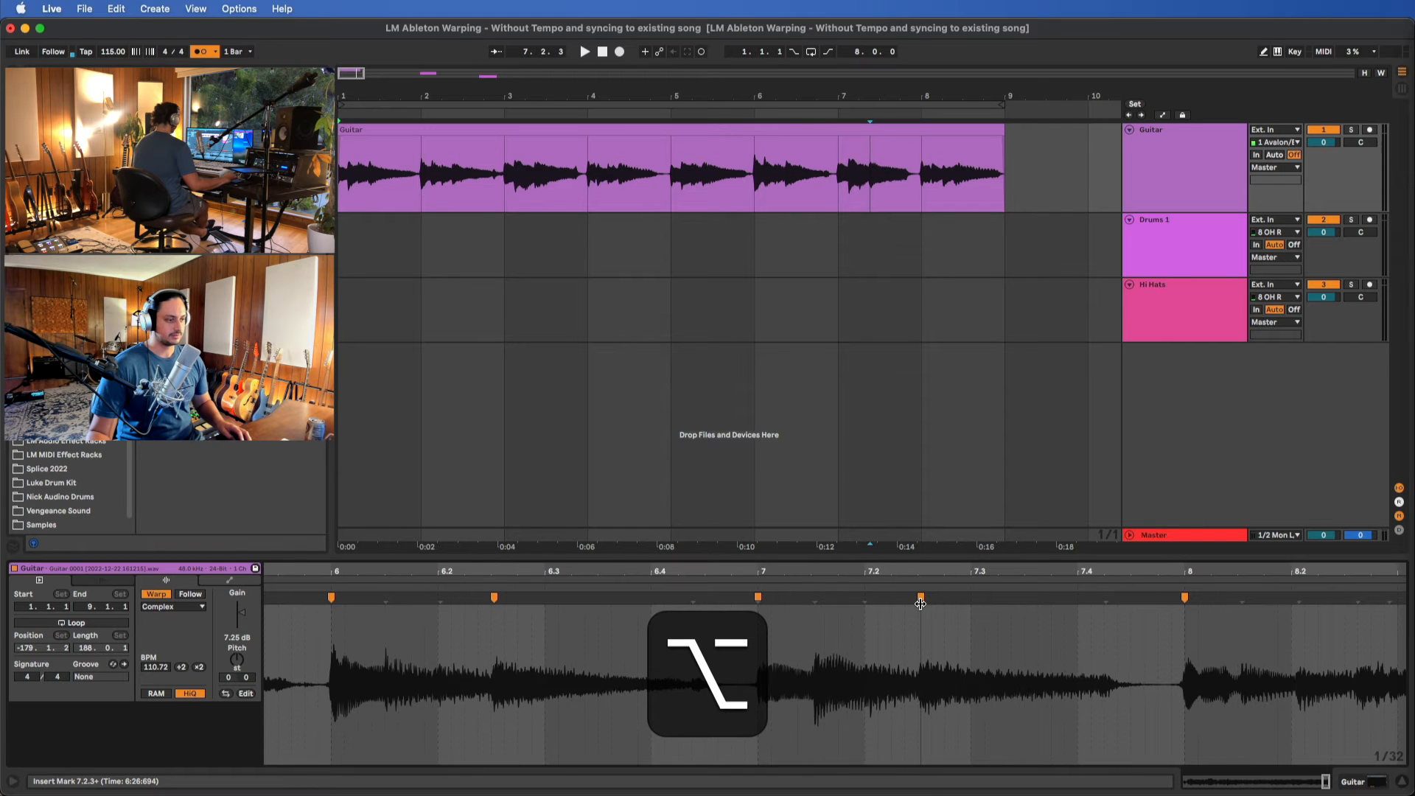
Insert warp markers on the Guitar clip's bar 8 transients near 8.2 and 8.2.3, and shift both earlier toward the grid lines
scroll(925, 609, "right", 3)
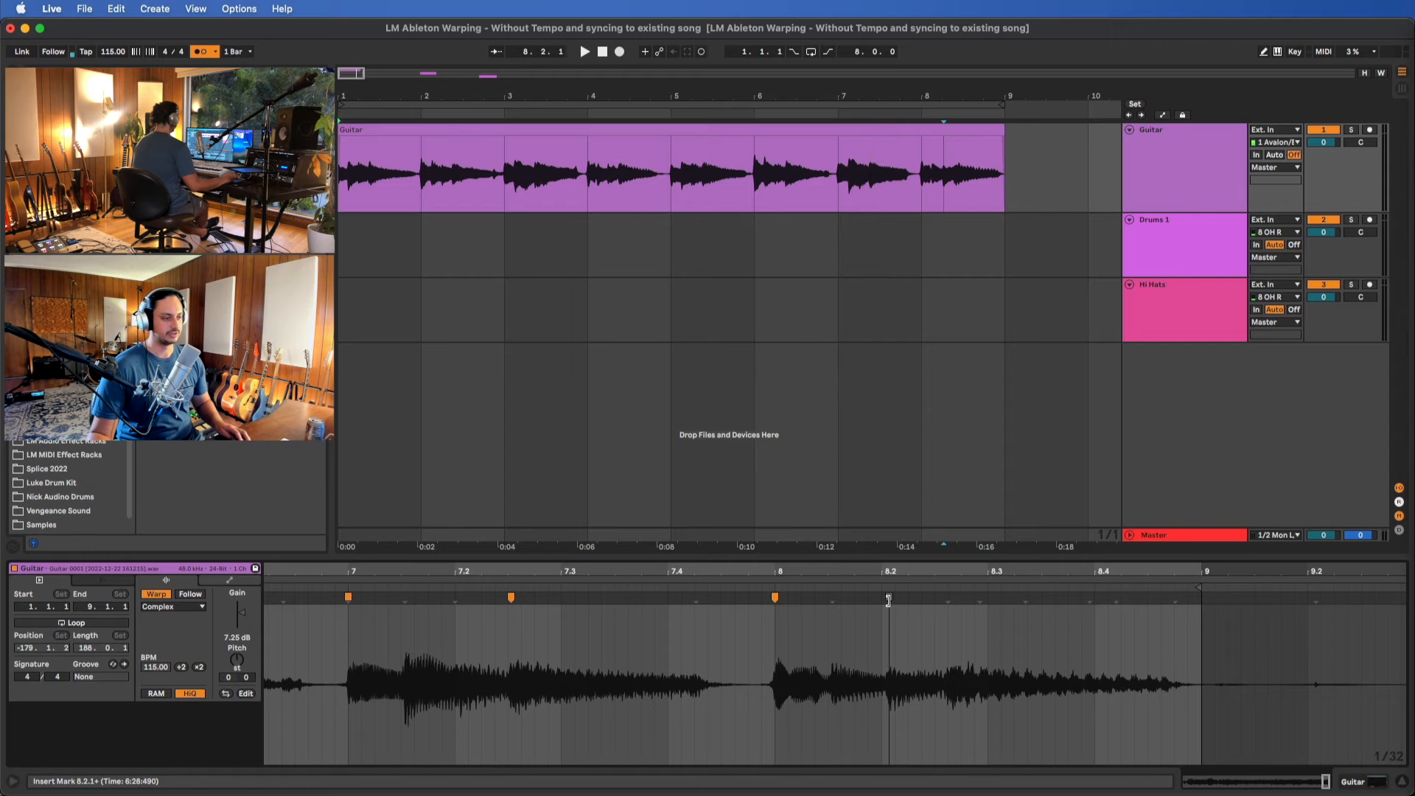
left_click_drag(887, 601, 885, 603)
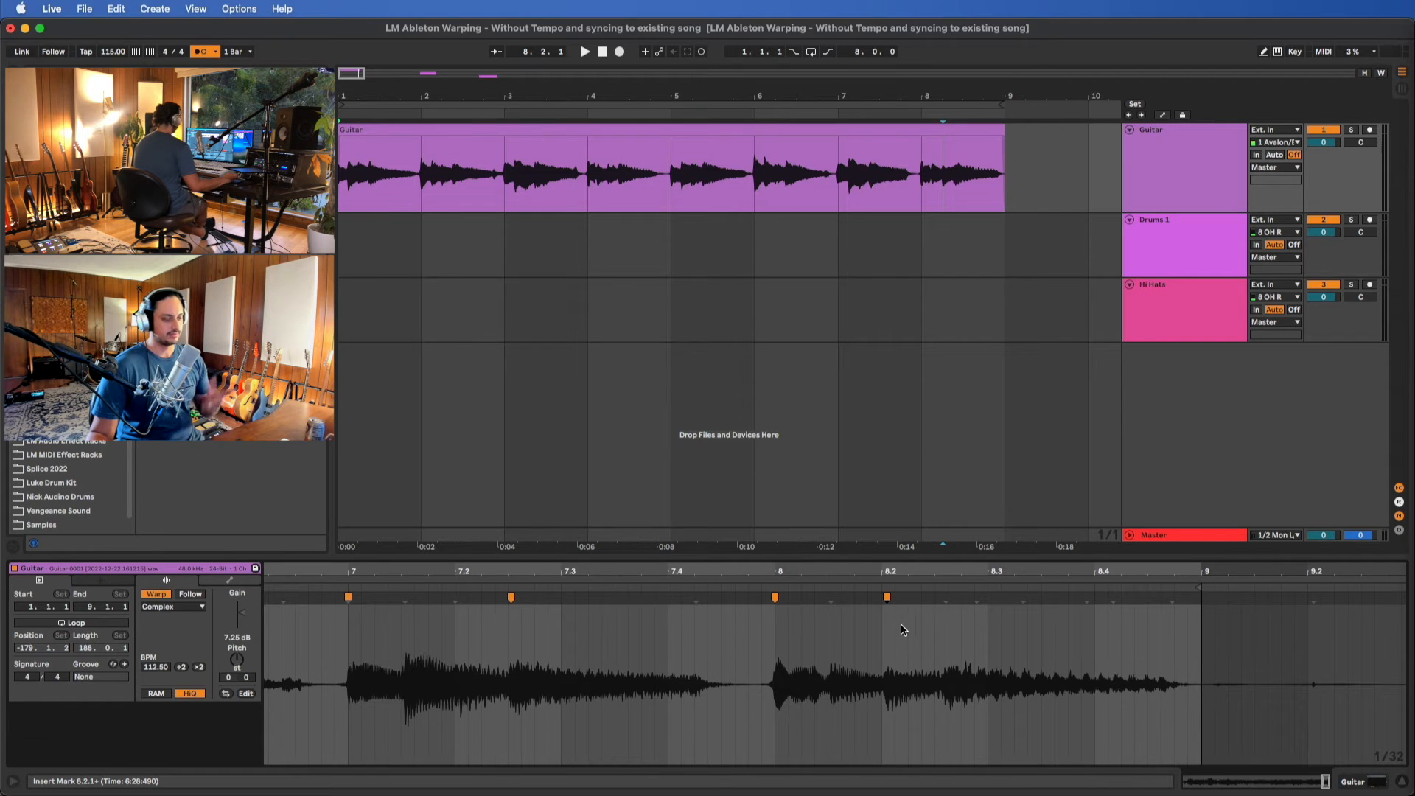
double_click(945, 602)
left_click_drag(944, 602, 938, 606)
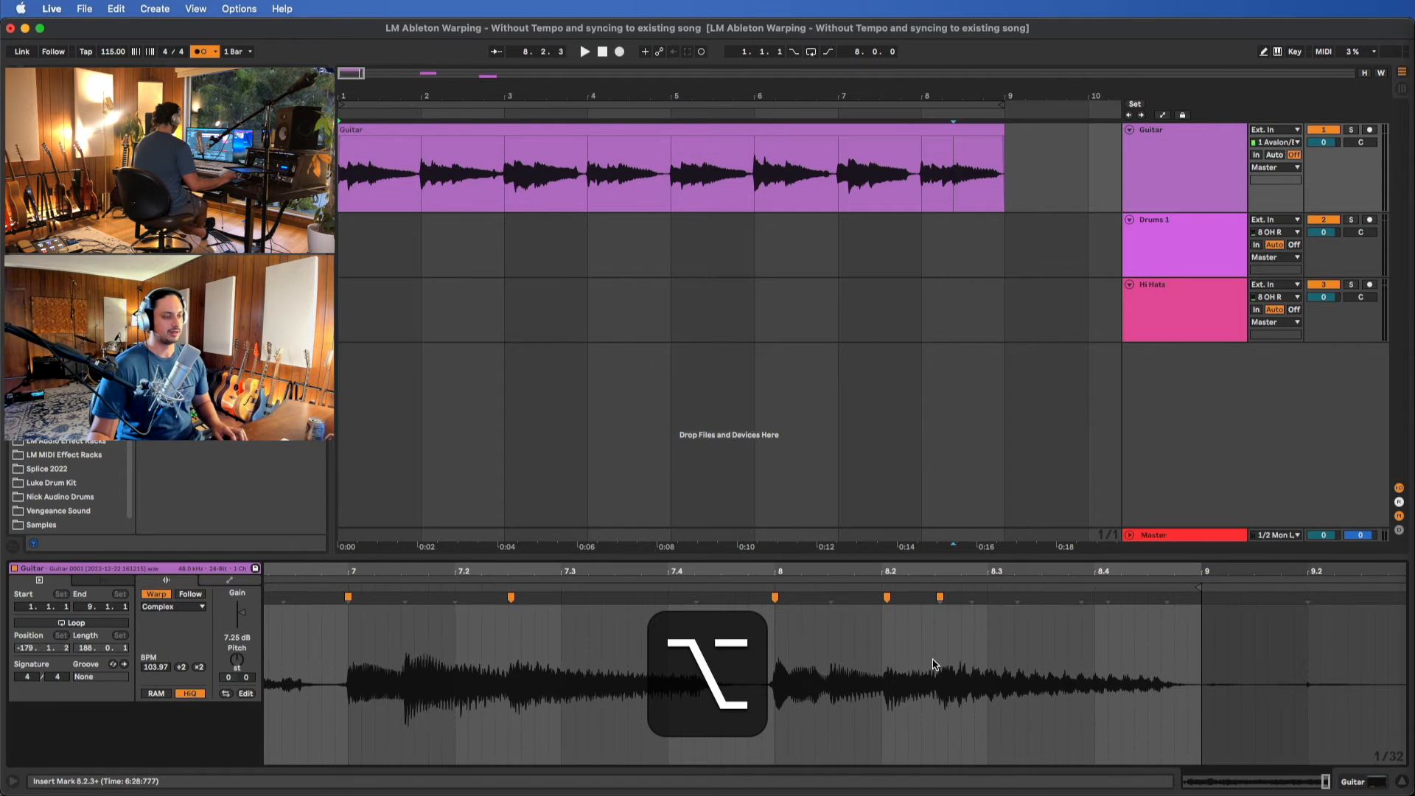
Play the end of the warped Guitar clip from 8.2.3 and stop after bar 9 begins
scroll(928, 677, "down", 5)
scroll(928, 676, "right", 15)
key("space")
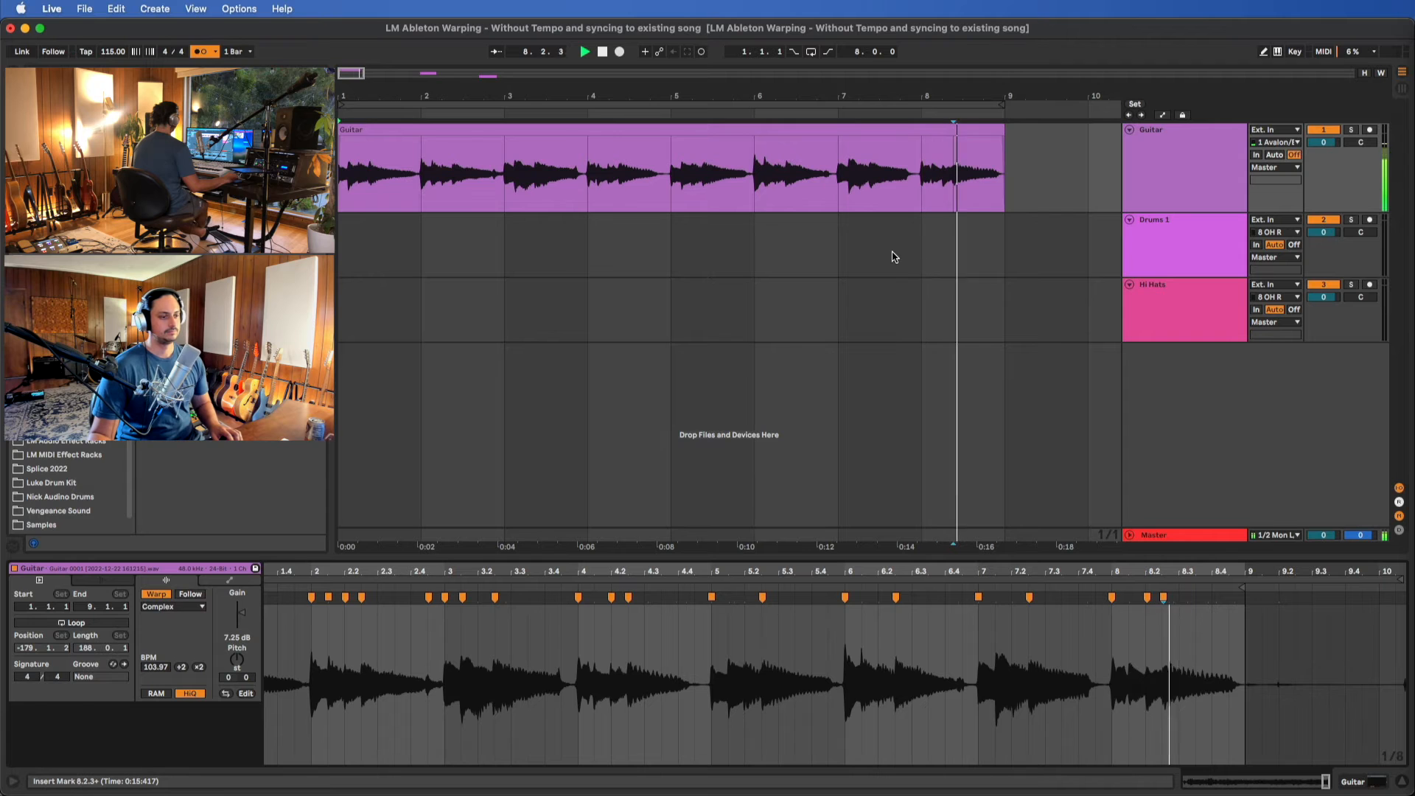
key("space")
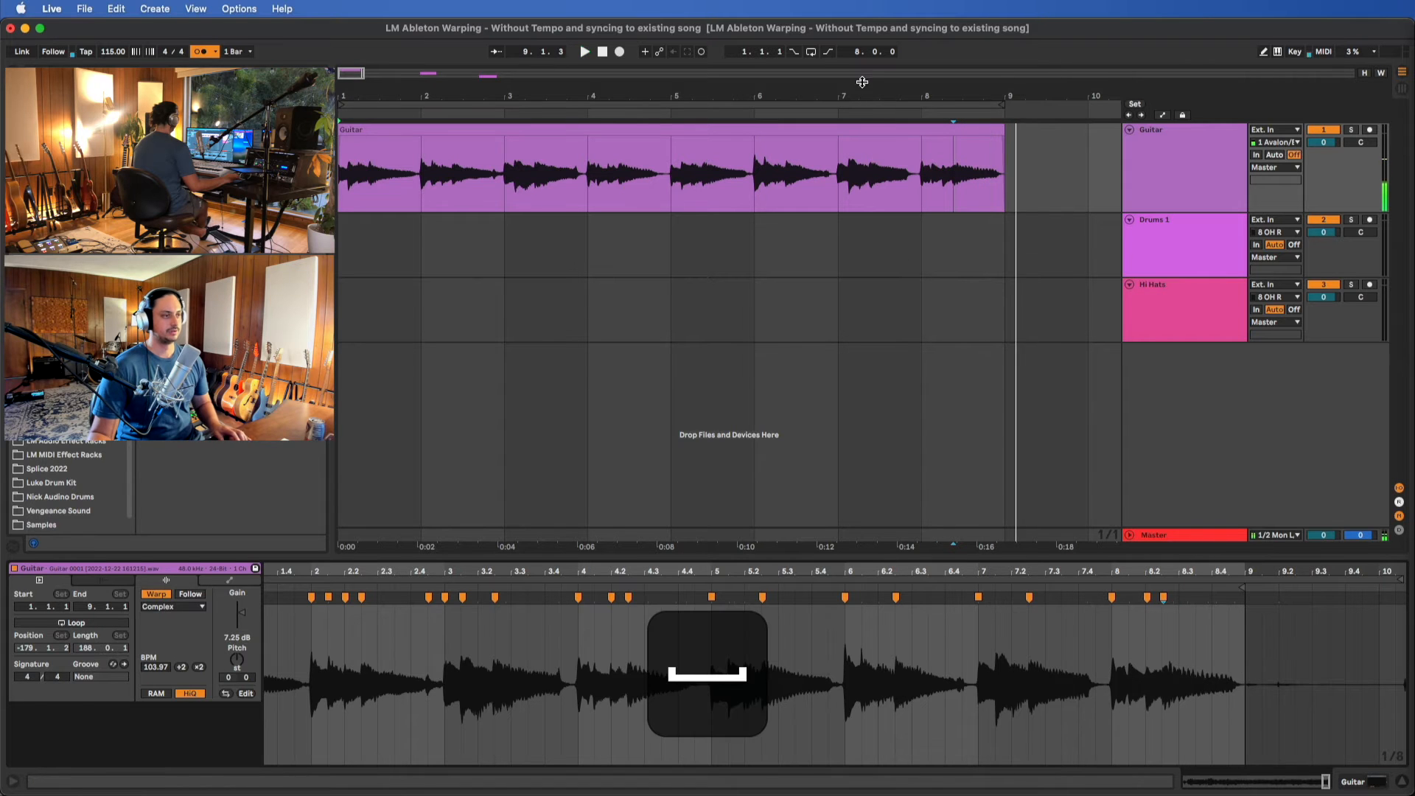
Loop the arrangement over the whole eight-bar Guitar clip and play its beginning
left_click(887, 128)
key("super+l")
key("space")
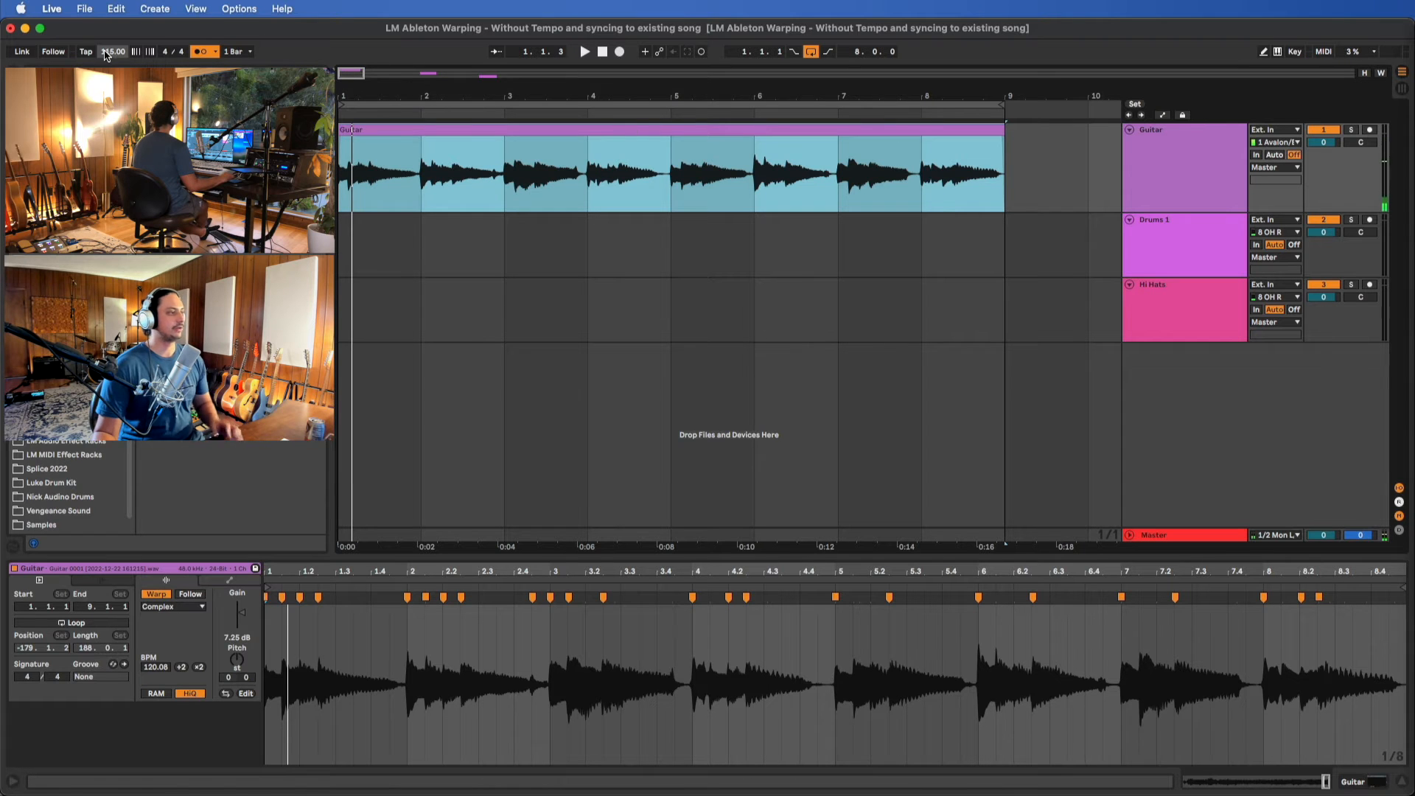
Lower the project tempo to 107 BPM and play the looped Guitar clip at that speed
left_click(109, 55)
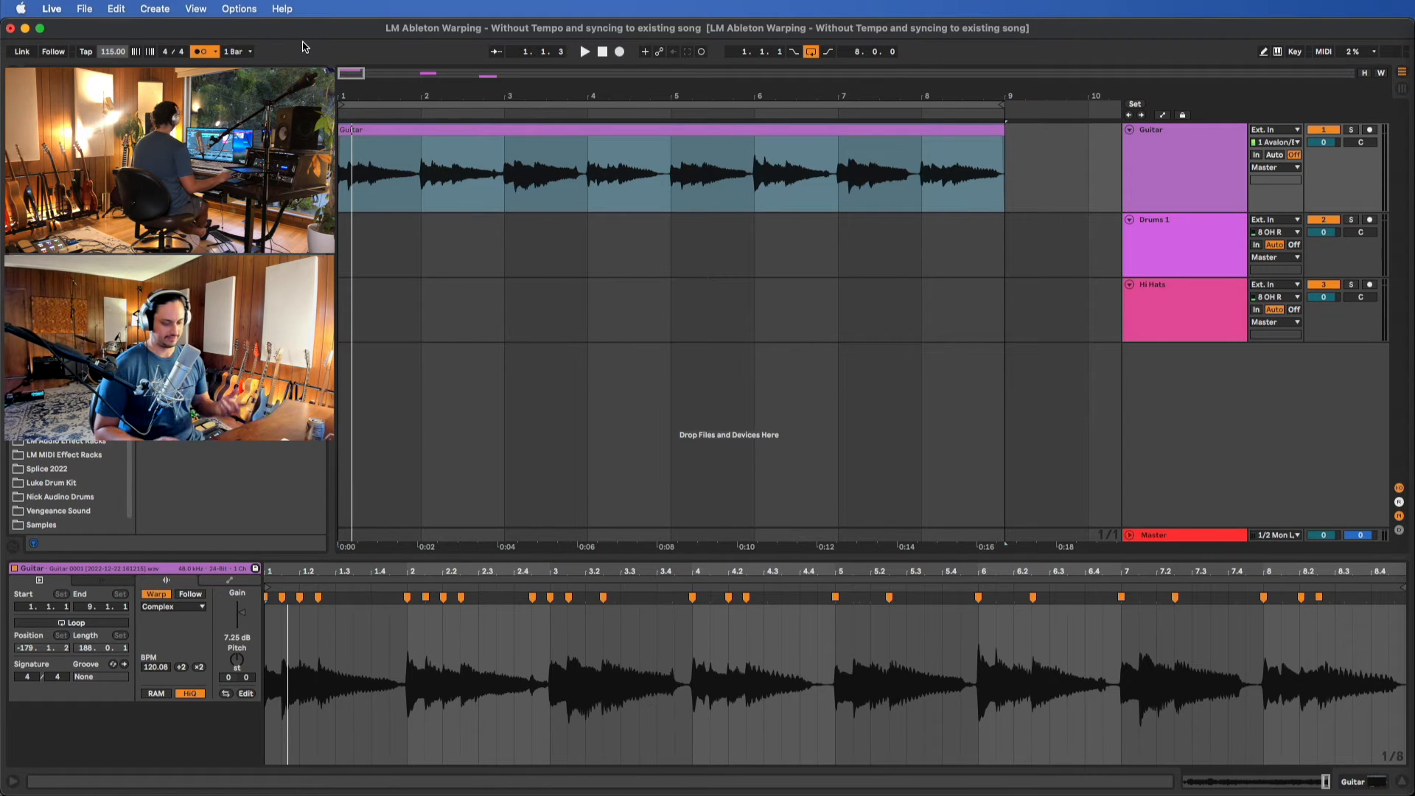
key("Down")
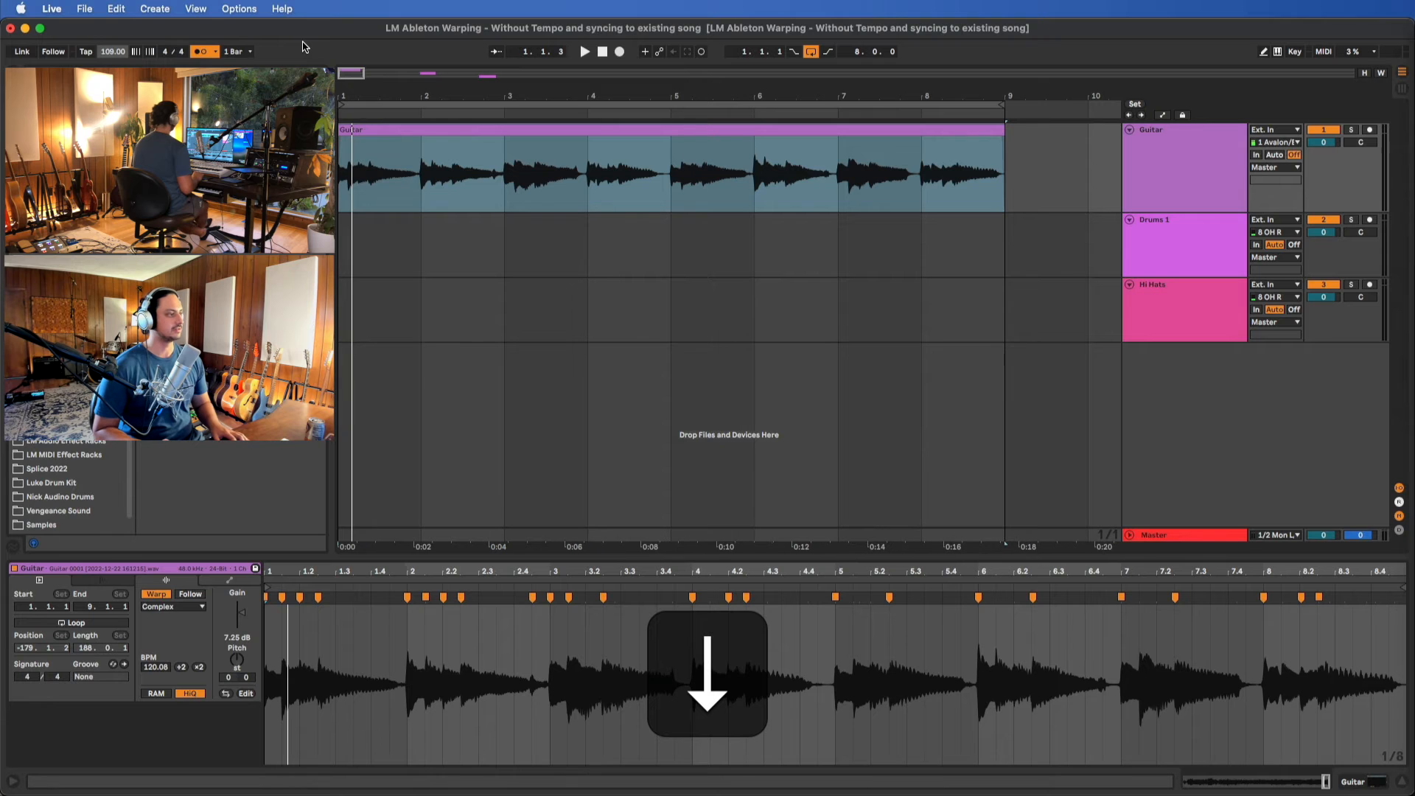
key("space")
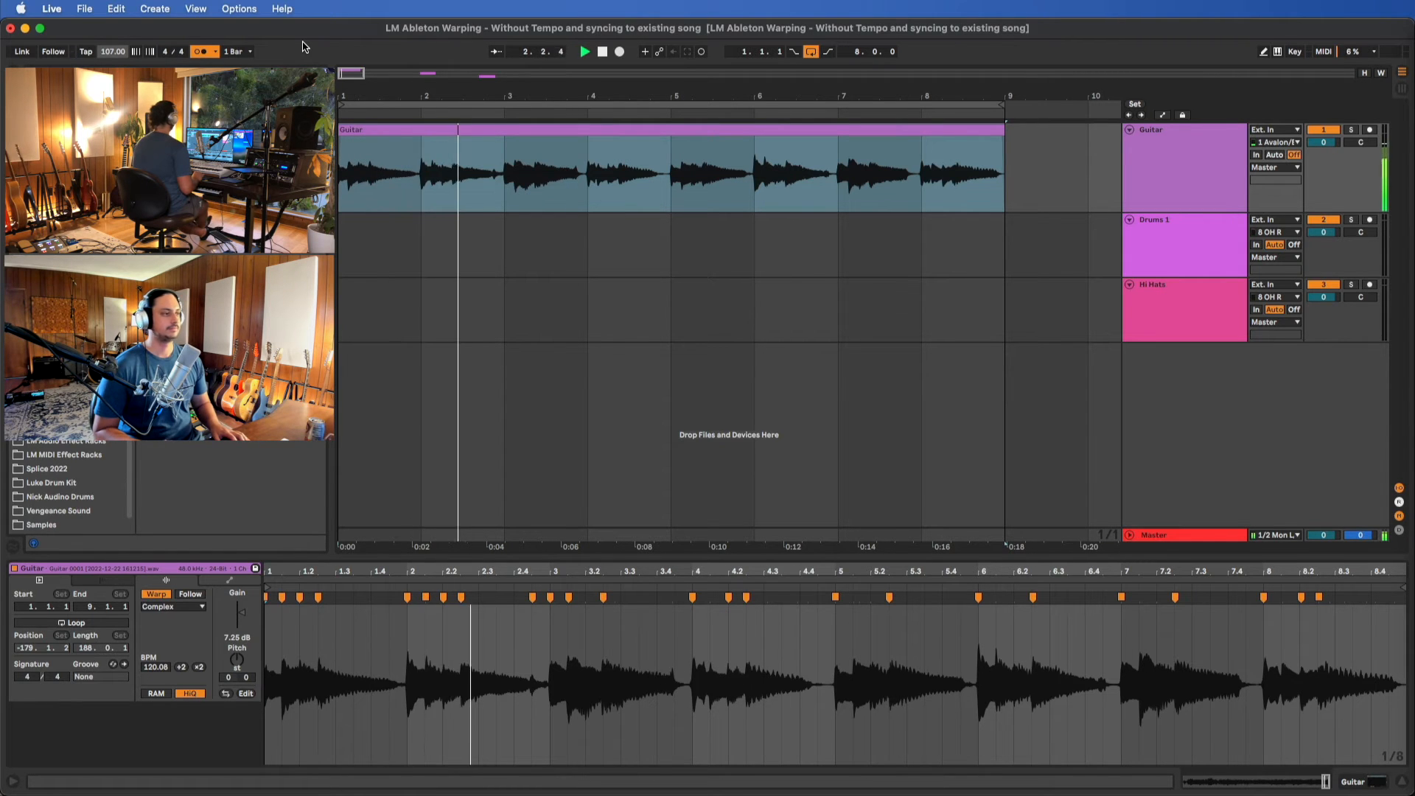
Raise the project tempo to 118 BPM
key("Up")
key("Up")
key("Up")
key("Up")
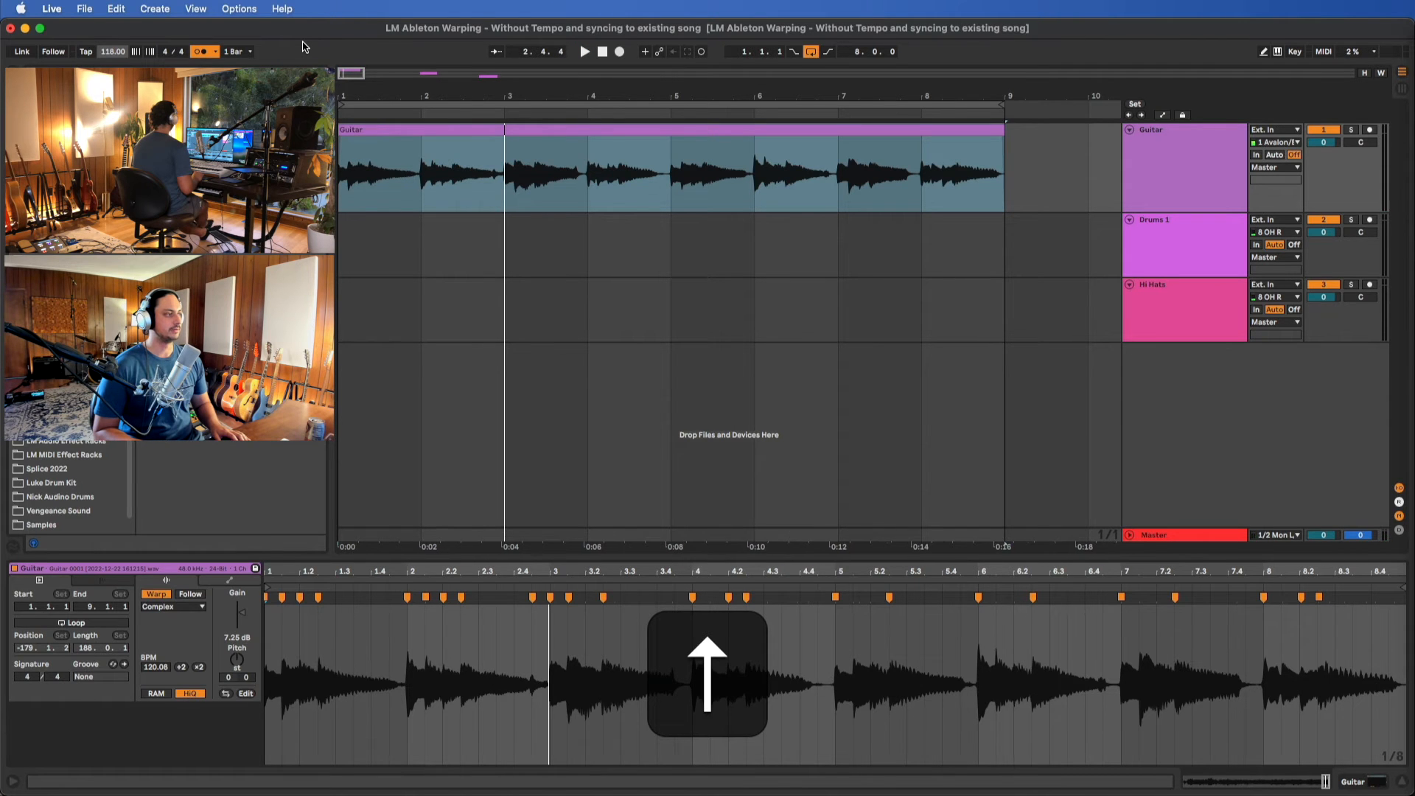
Set the project tempo to 120 BPM and play the looped Guitar clip at that speed
key("space")
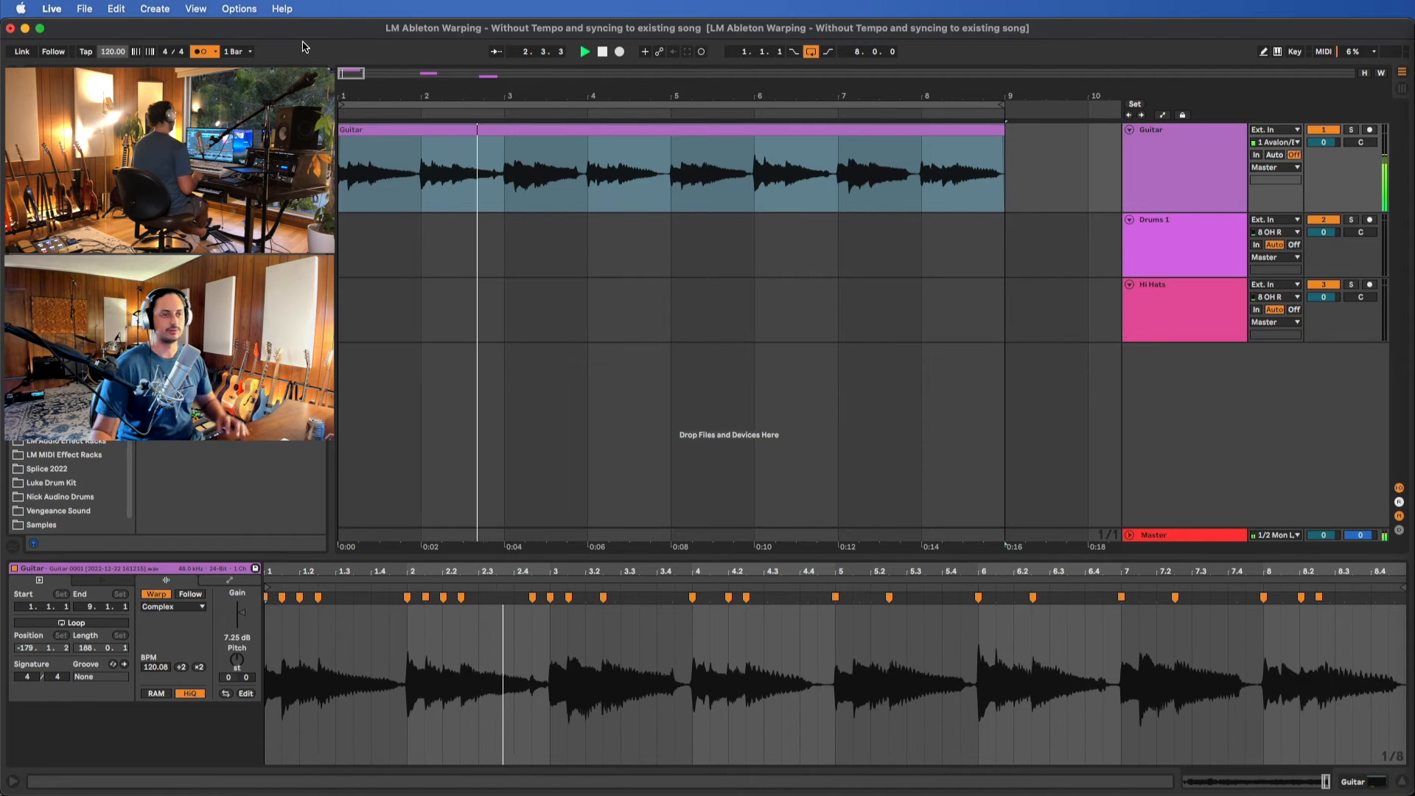
scroll(733, 142, "down", 5)
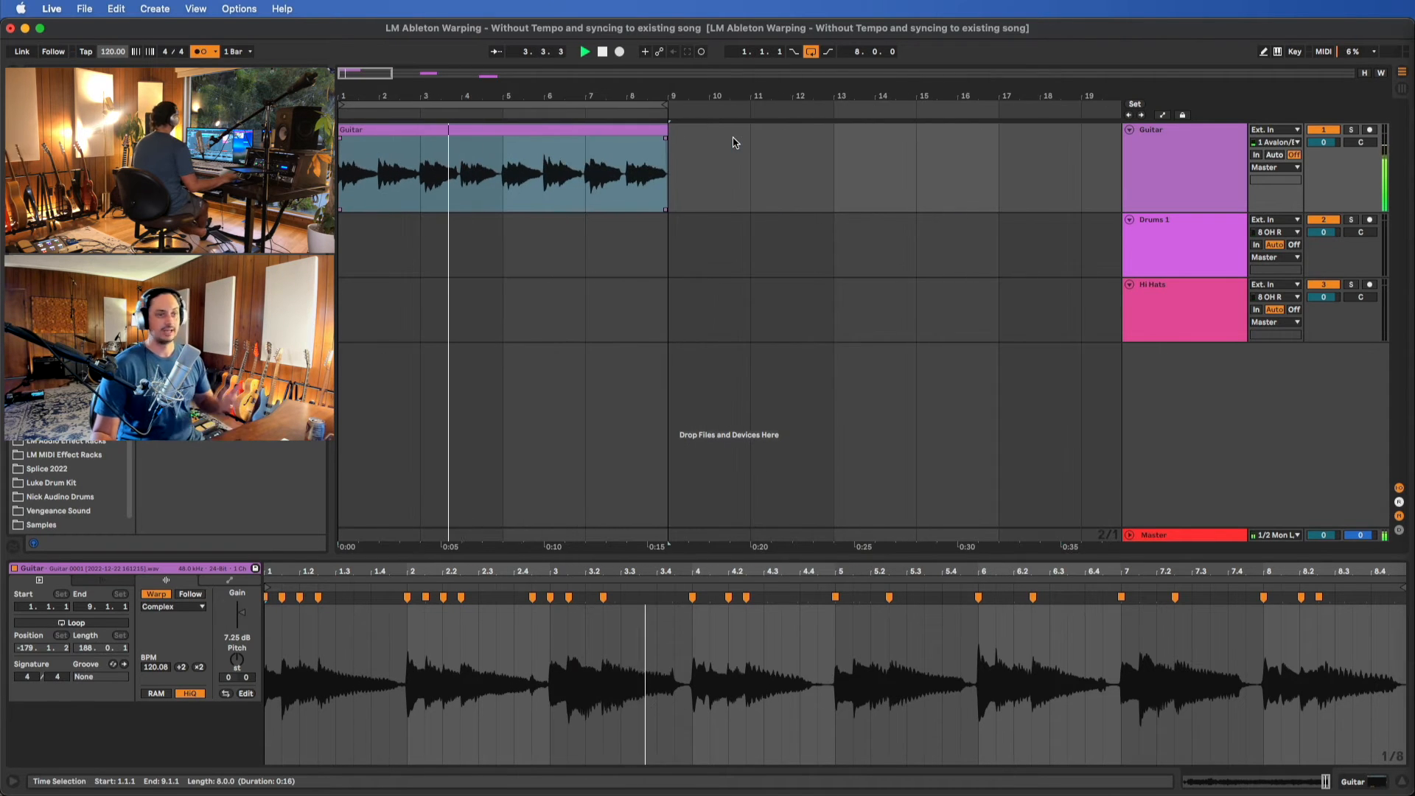
key("space")
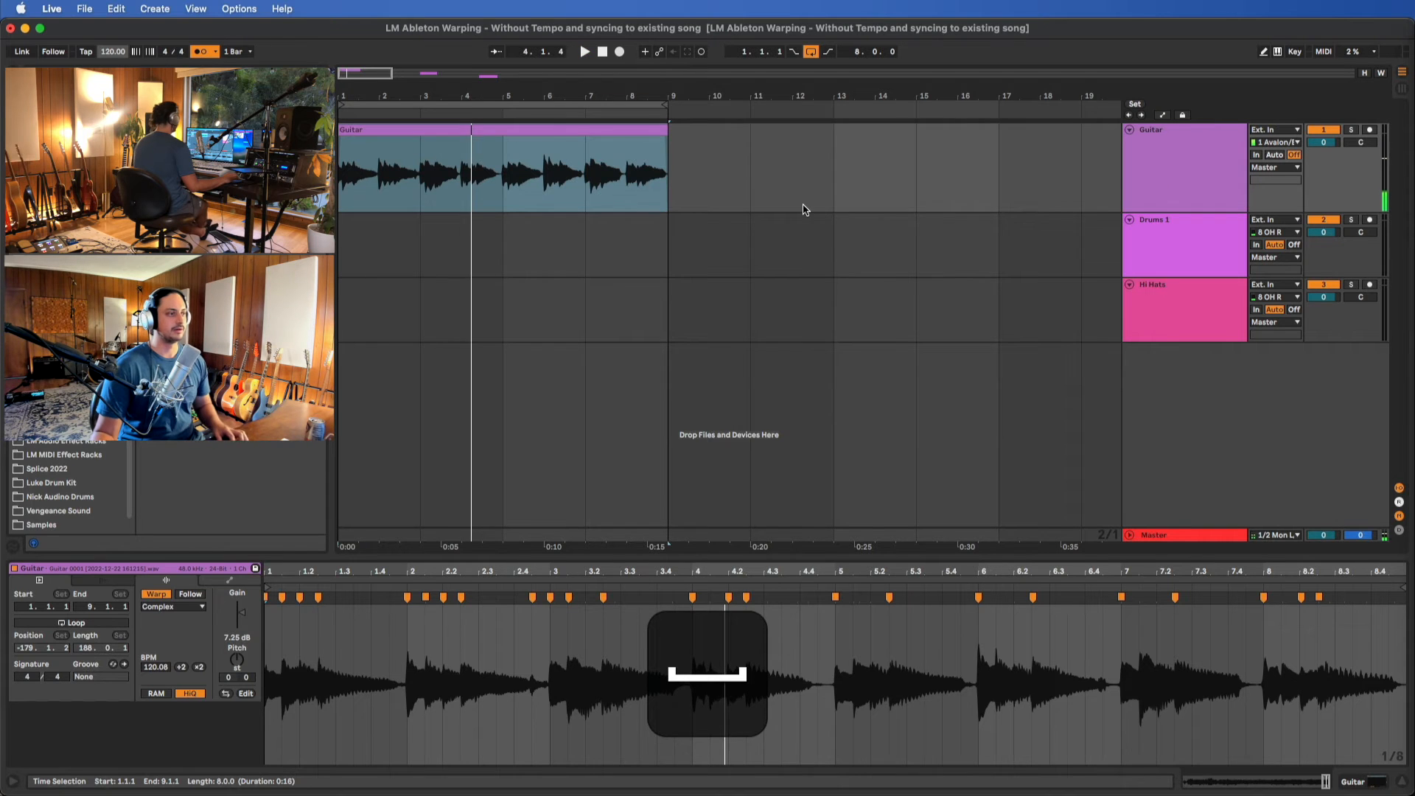
Move the Drums 1 clip from bar 29 to bar 1 beneath the Guitar clip and trim its end to 7.1.1
scroll(804, 210, "down", 4)
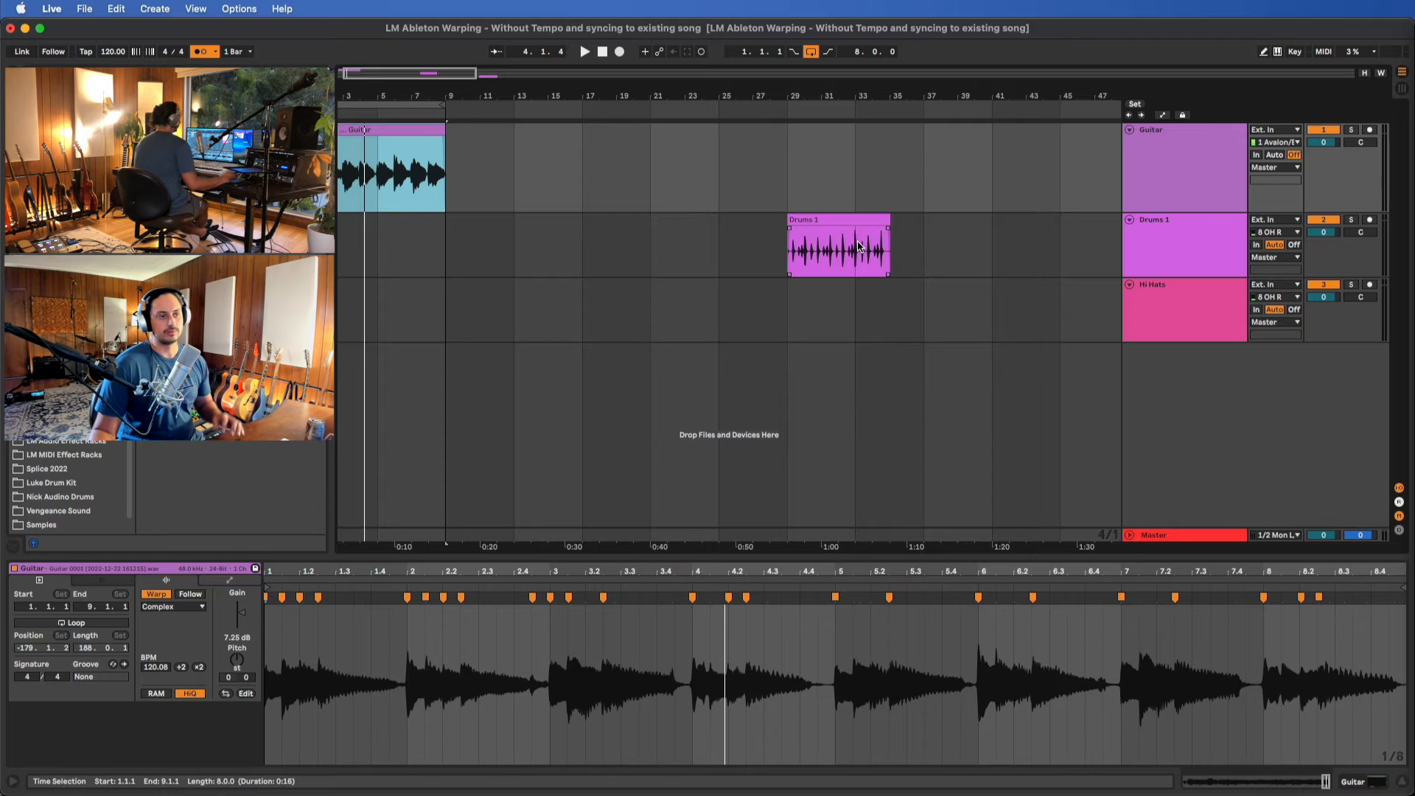
scroll(858, 245, "right", 5)
scroll(802, 284, "left", 6)
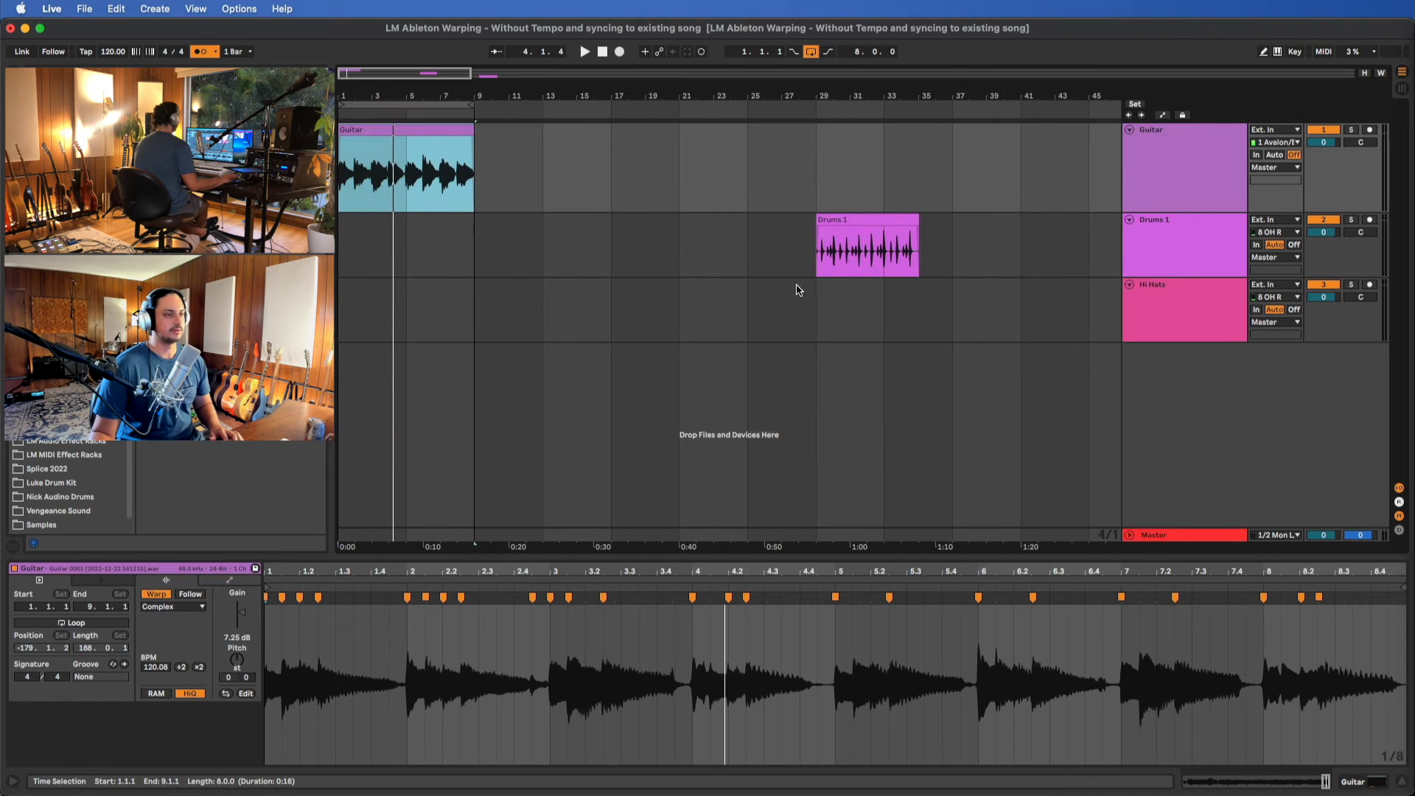
left_click(870, 238)
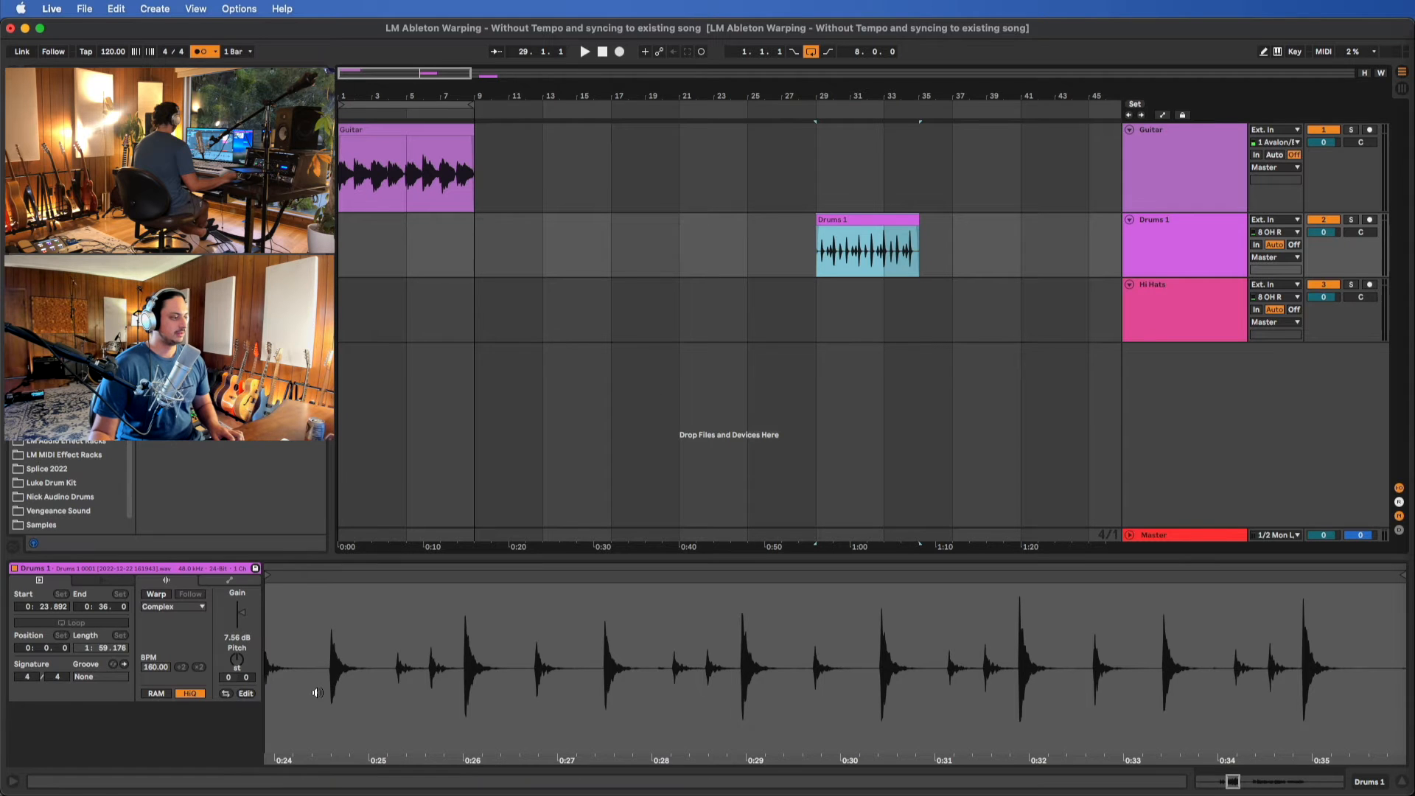
left_click_drag(353, 610, 396, 610)
left_click_drag(851, 213, 381, 234)
mouse_move(498, 250)
left_mouse_down()
mouse_move(658, 255)
mouse_move(460, 265)
mouse_move(481, 263)
left_mouse_up()
Play the Guitar and unwarped Drums 1 clips together from bar 1 to compare their timing
key("space")
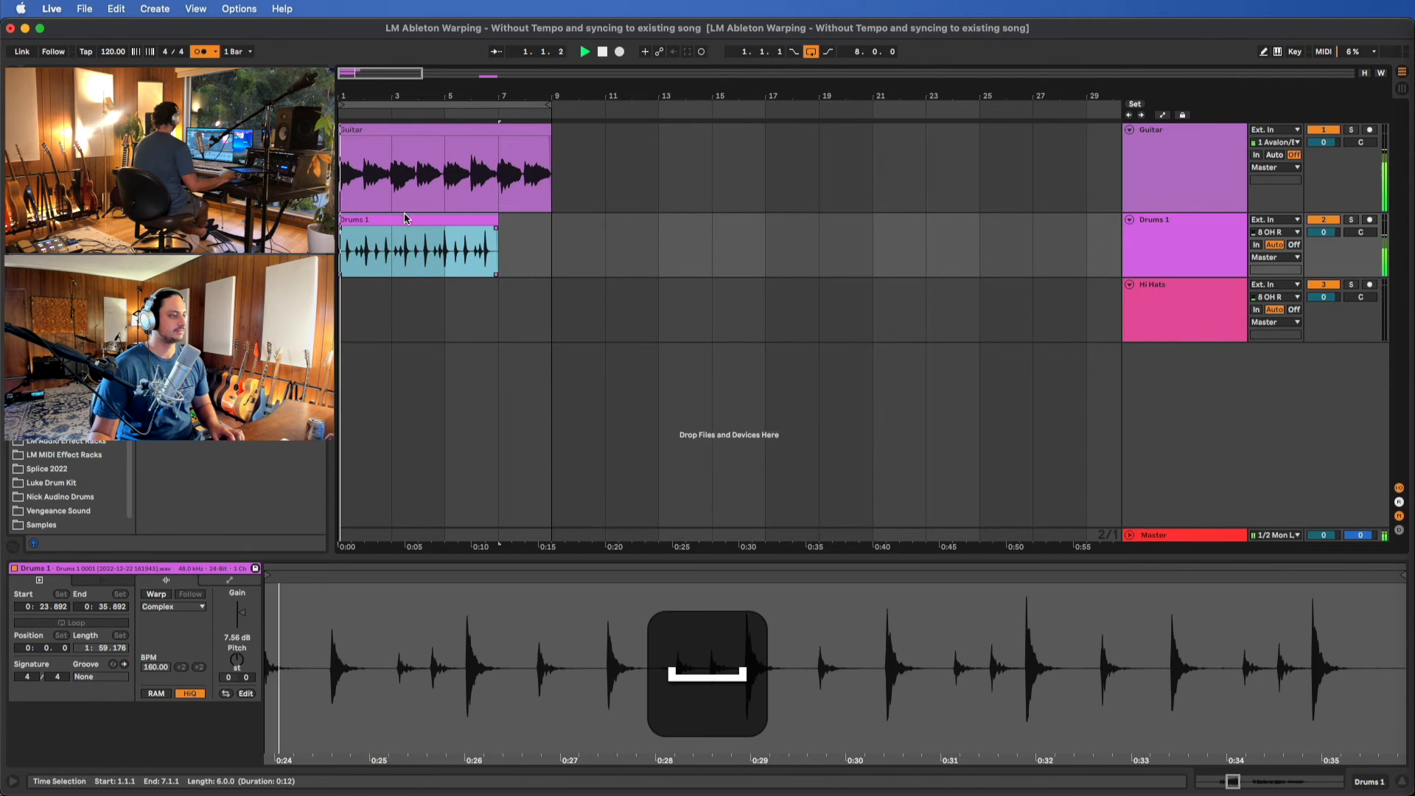
key("space")
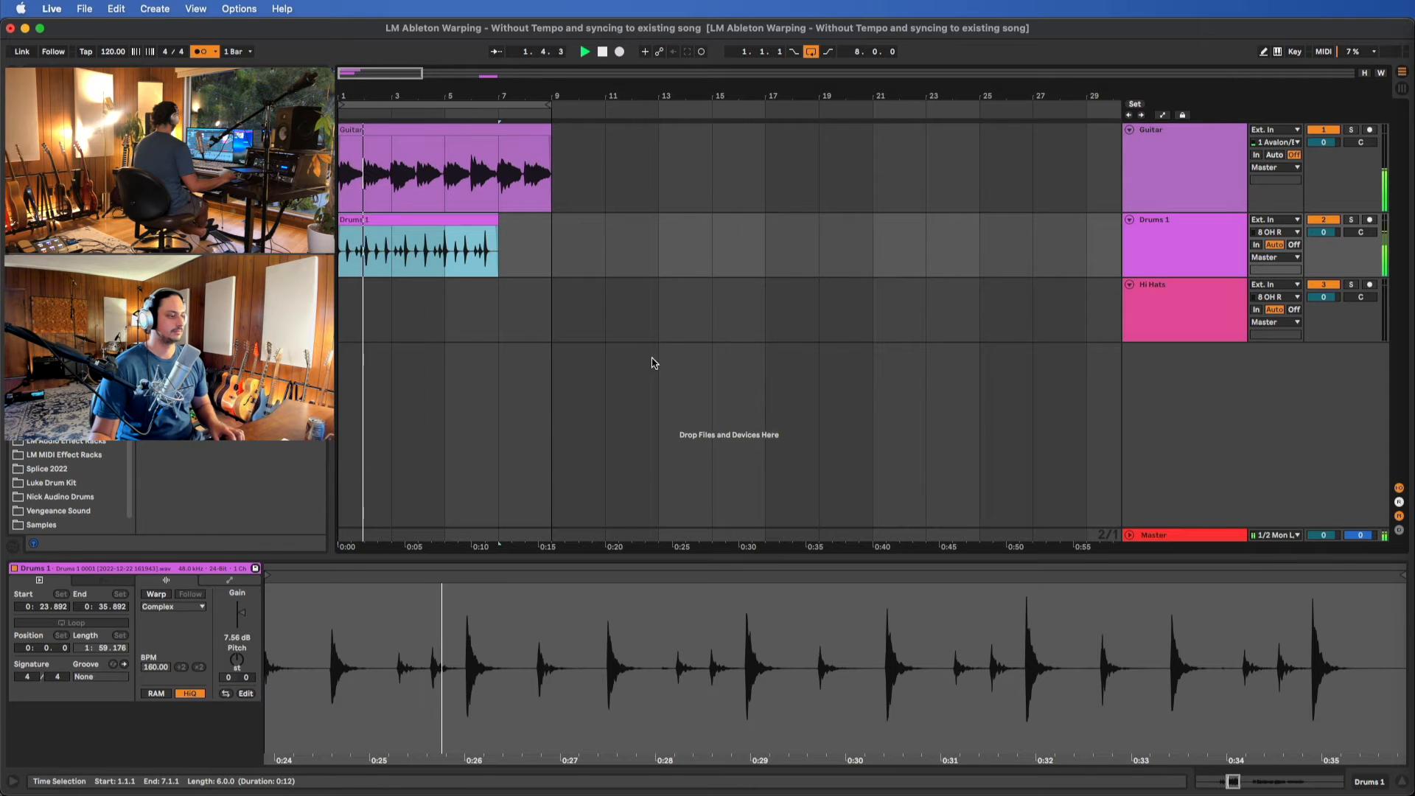
left_click(614, 262)
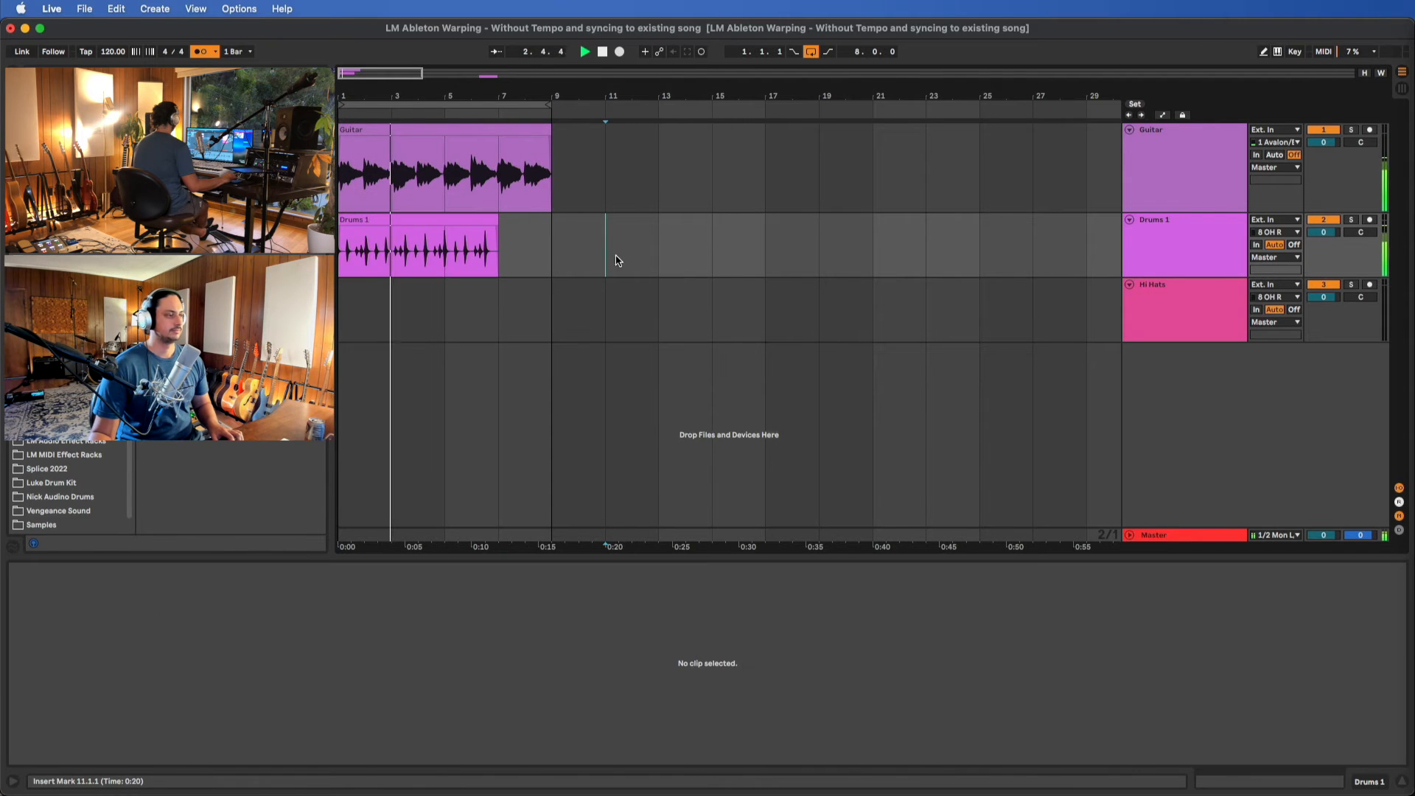
key("space")
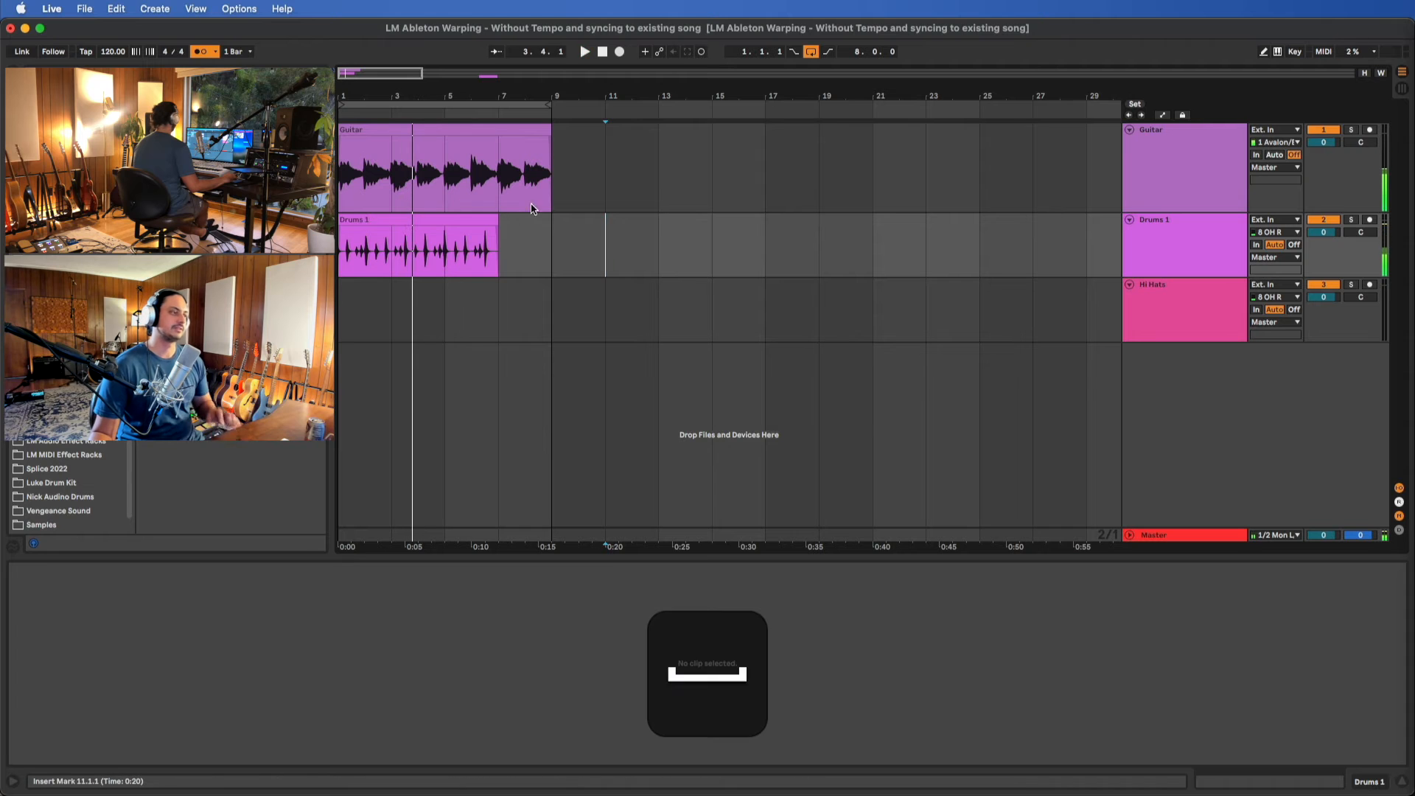
Turn on Warp for the Drums 1 clip, keeping its current timing, and bring its first hit into view
left_click(462, 221)
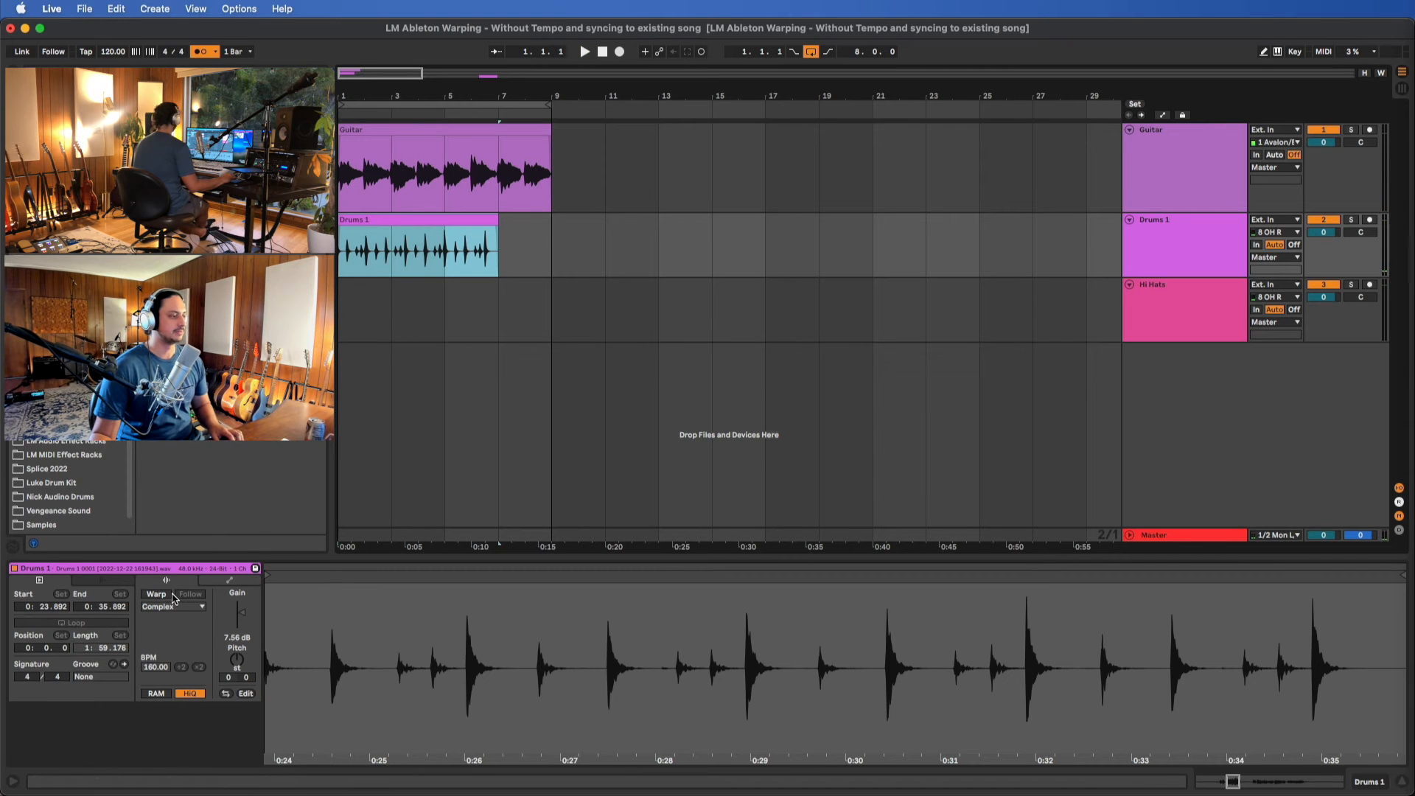
left_click(154, 596)
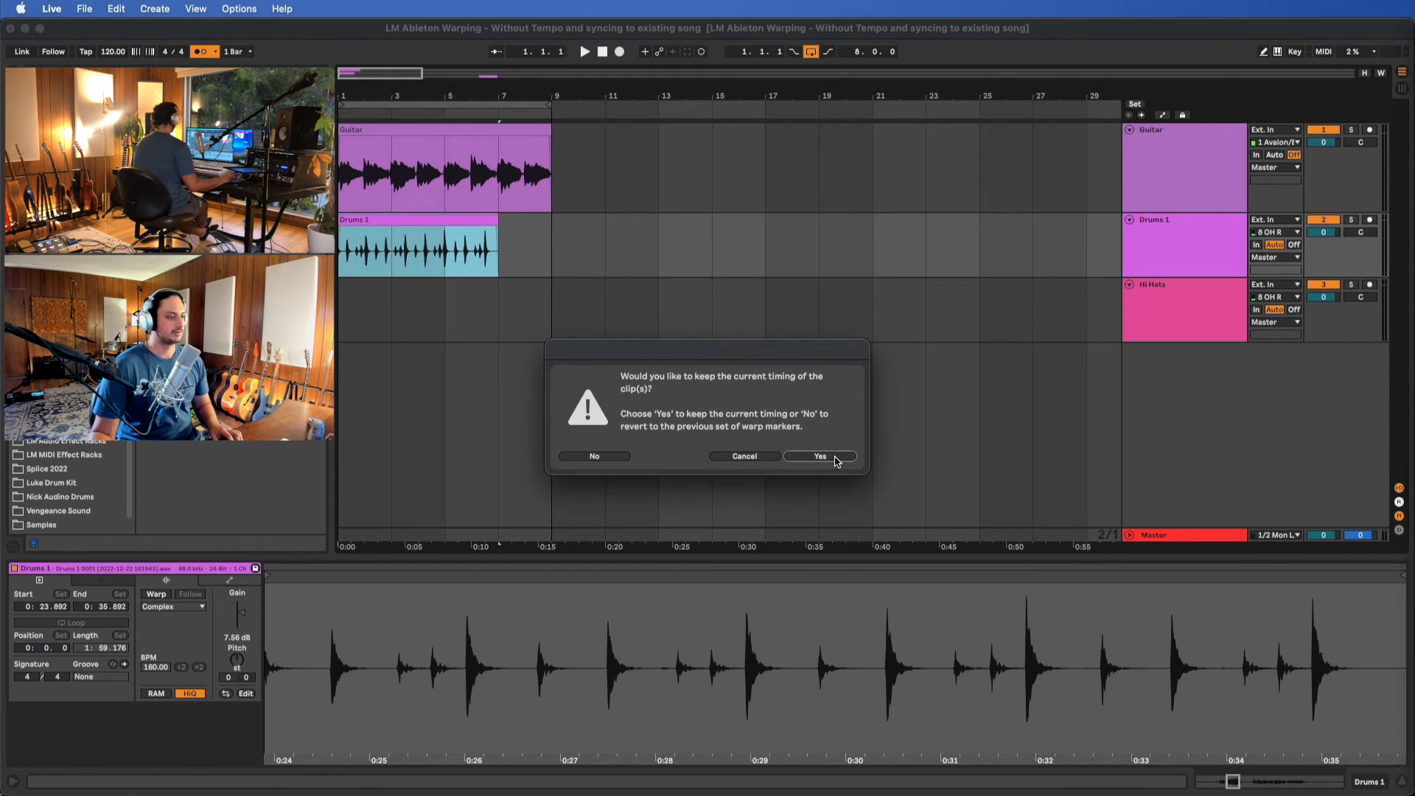
left_click(819, 456)
scroll(416, 266, "up", 5)
scroll(417, 266, "left", 3)
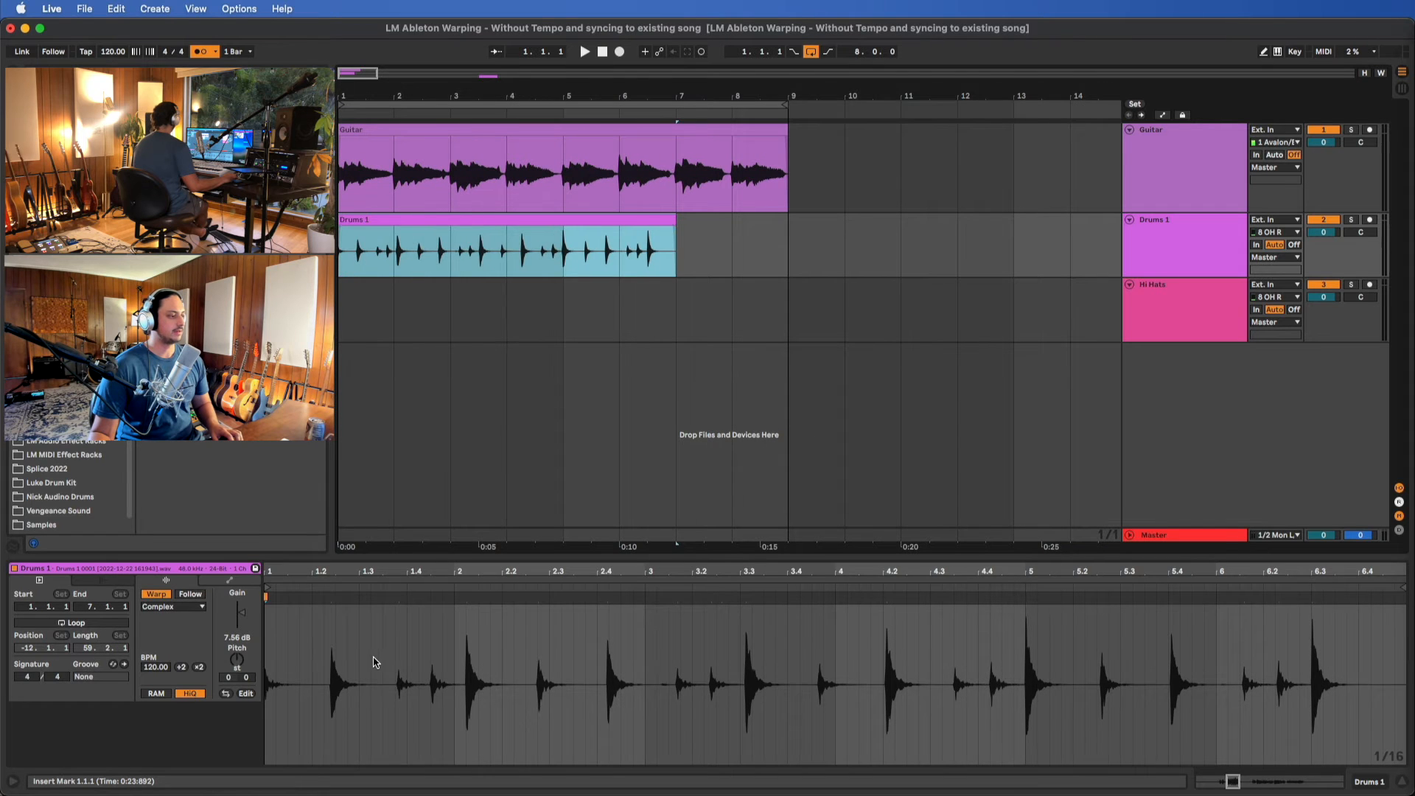
scroll(375, 663, "up", 5)
scroll(376, 663, "left", 8)
scroll(832, 610, "down", 3)
scroll(833, 610, "right", 3)
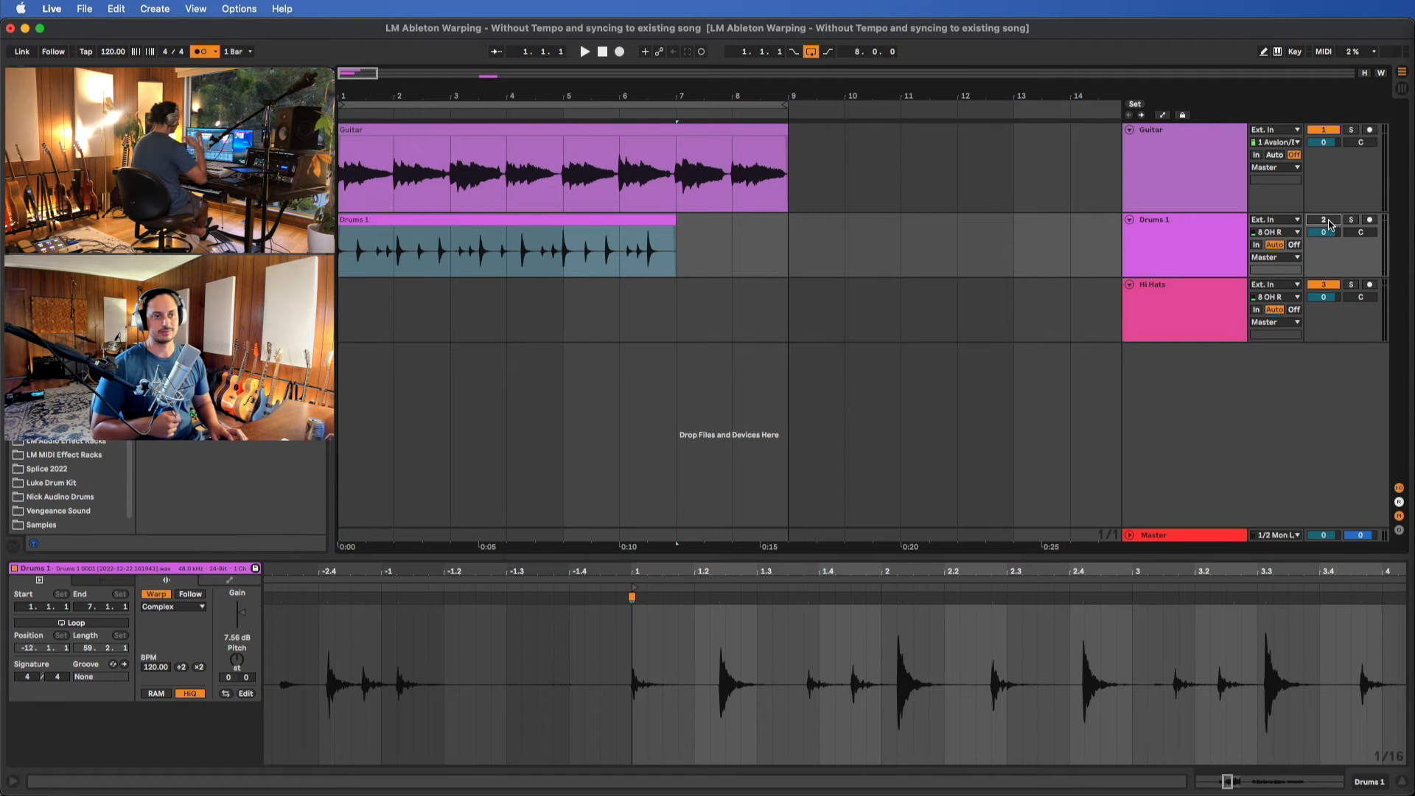
Play the Guitar with Drums 1 muted, and play Drums 1 from the start with the Guitar muted
key("space")
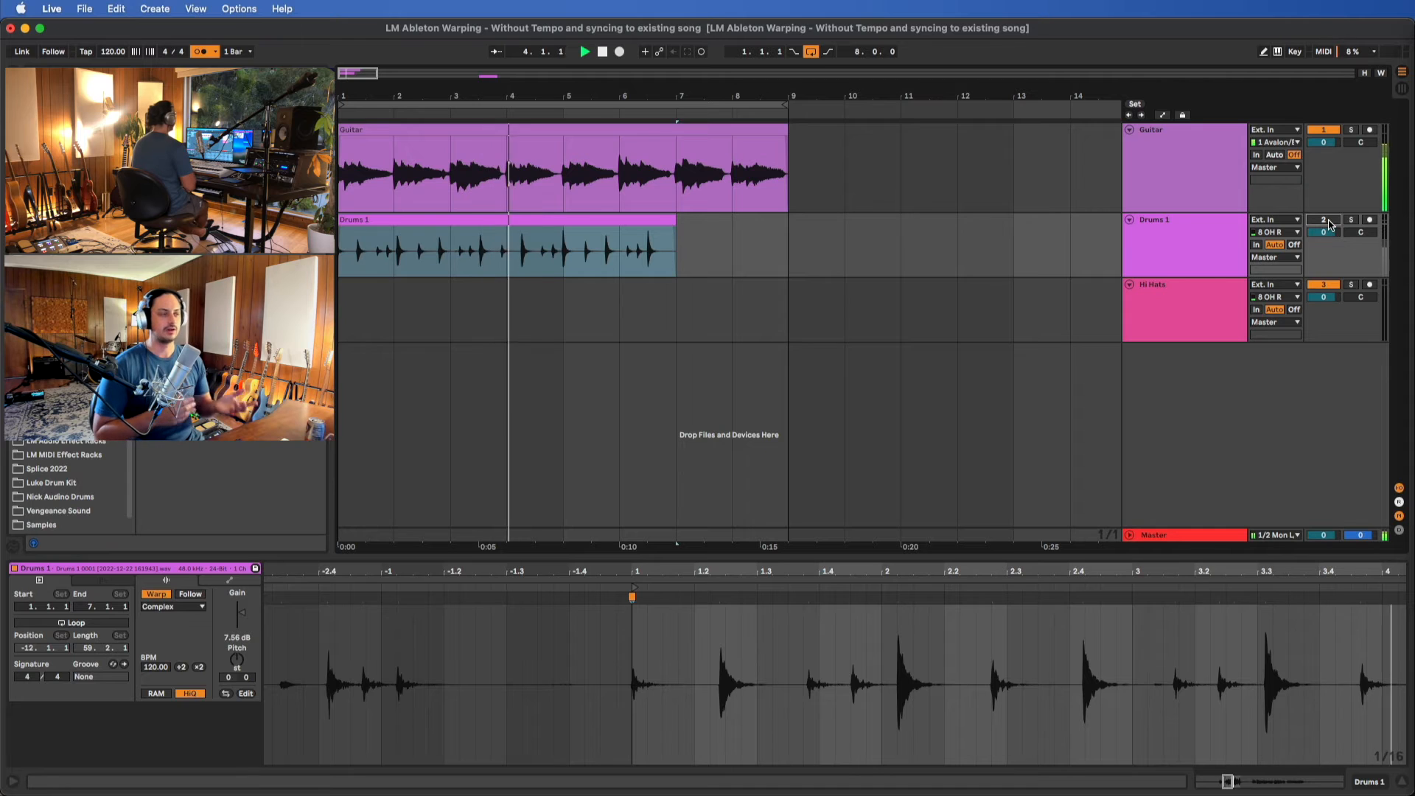
key("space")
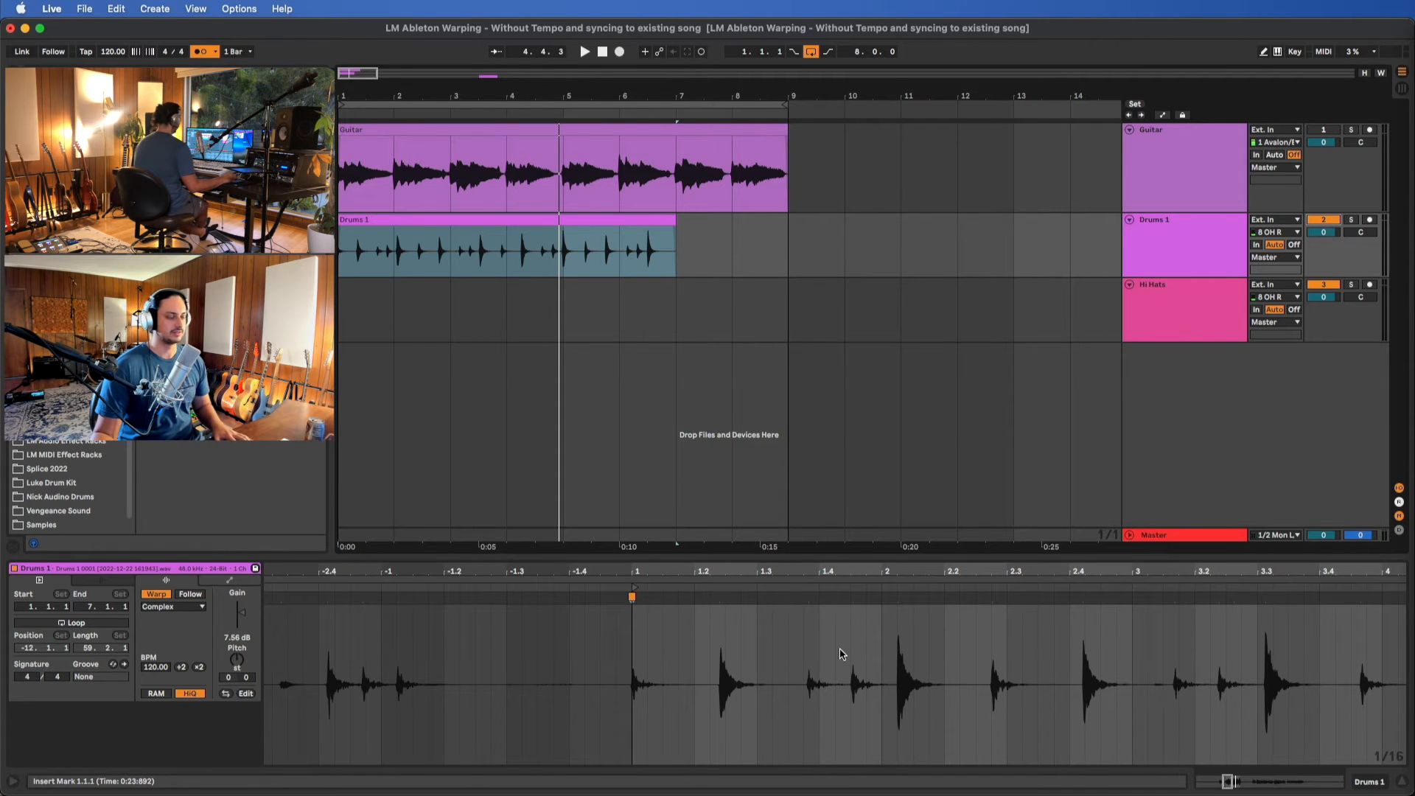
key("space")
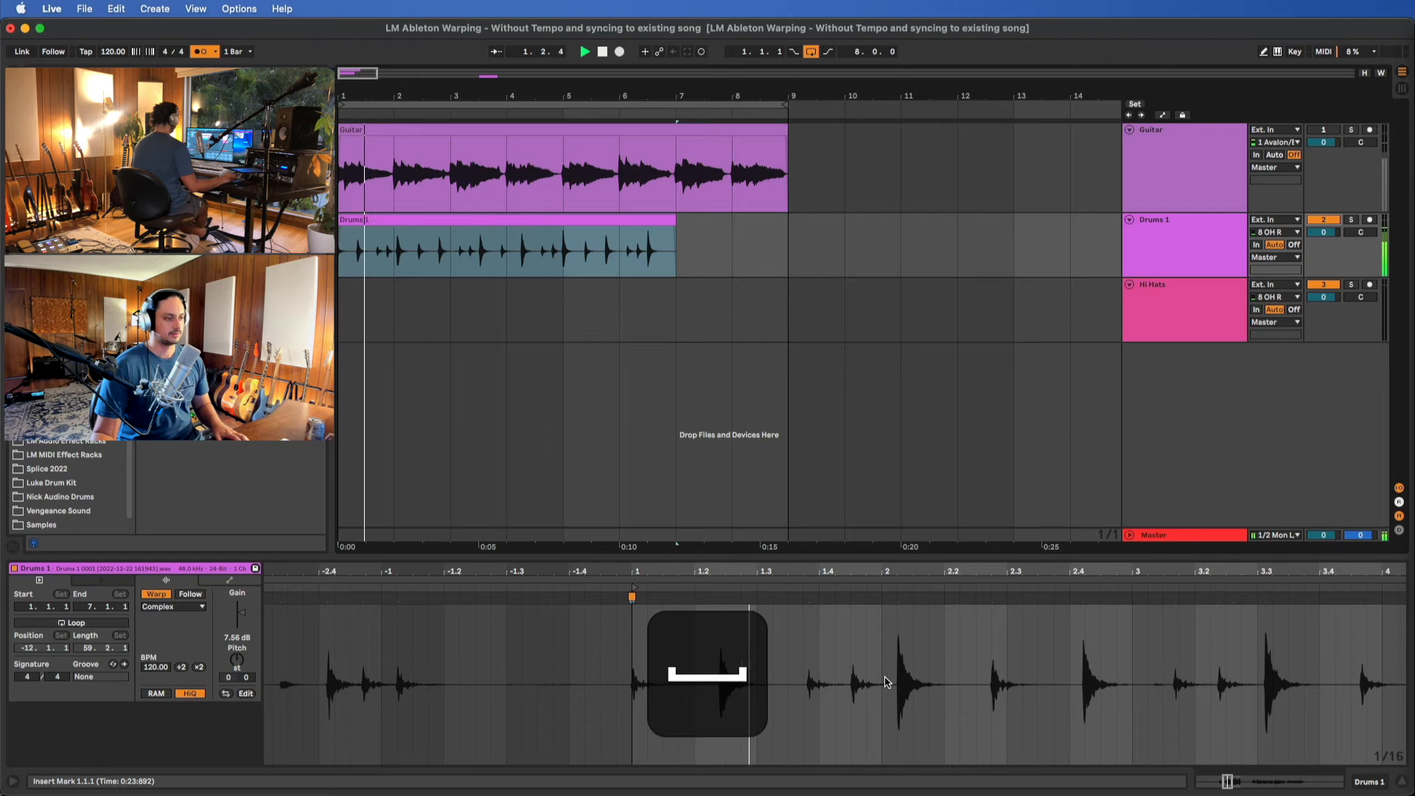
Add a warp marker on the second drum hit in Drums 1 and move it to 1.3.1
left_click(720, 597)
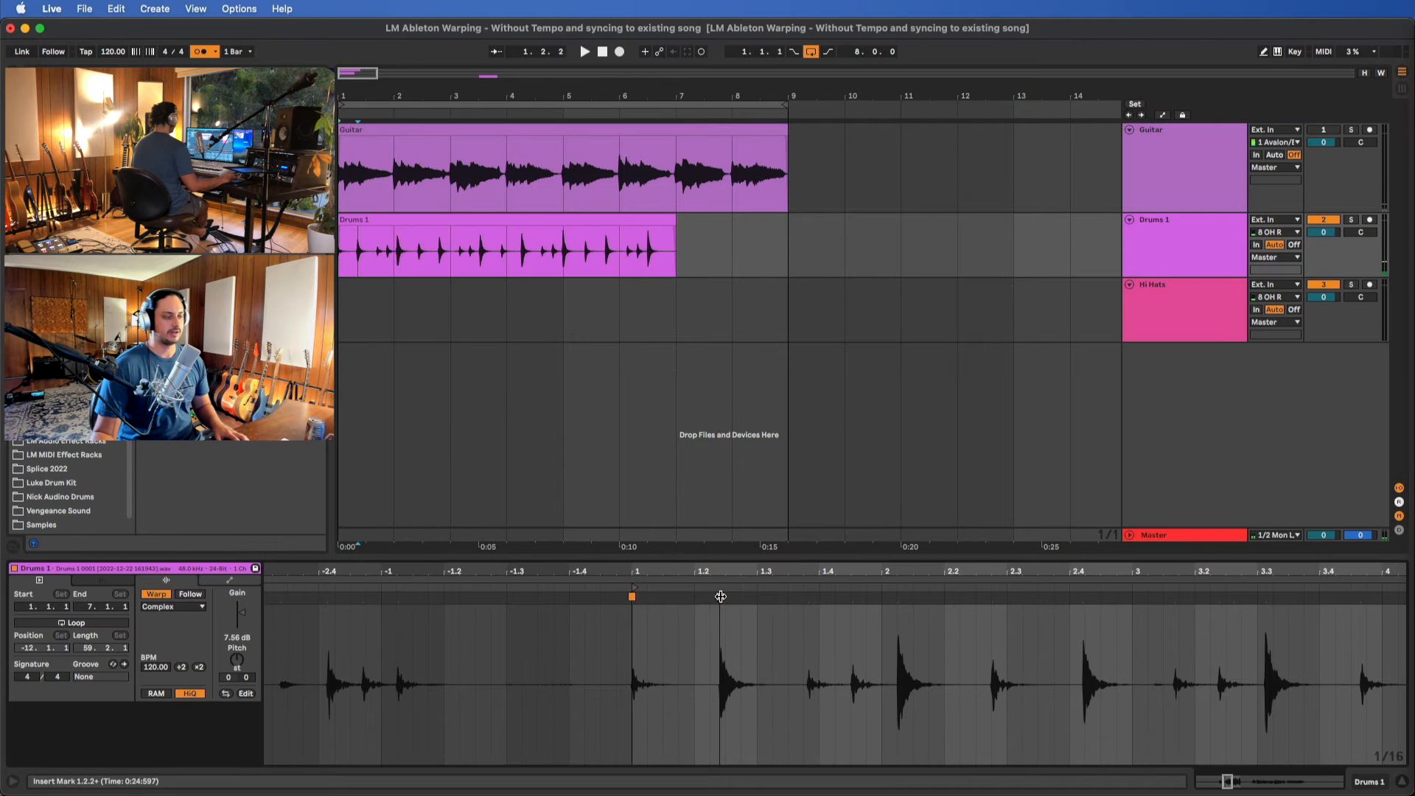
left_click_drag(720, 597, 764, 600)
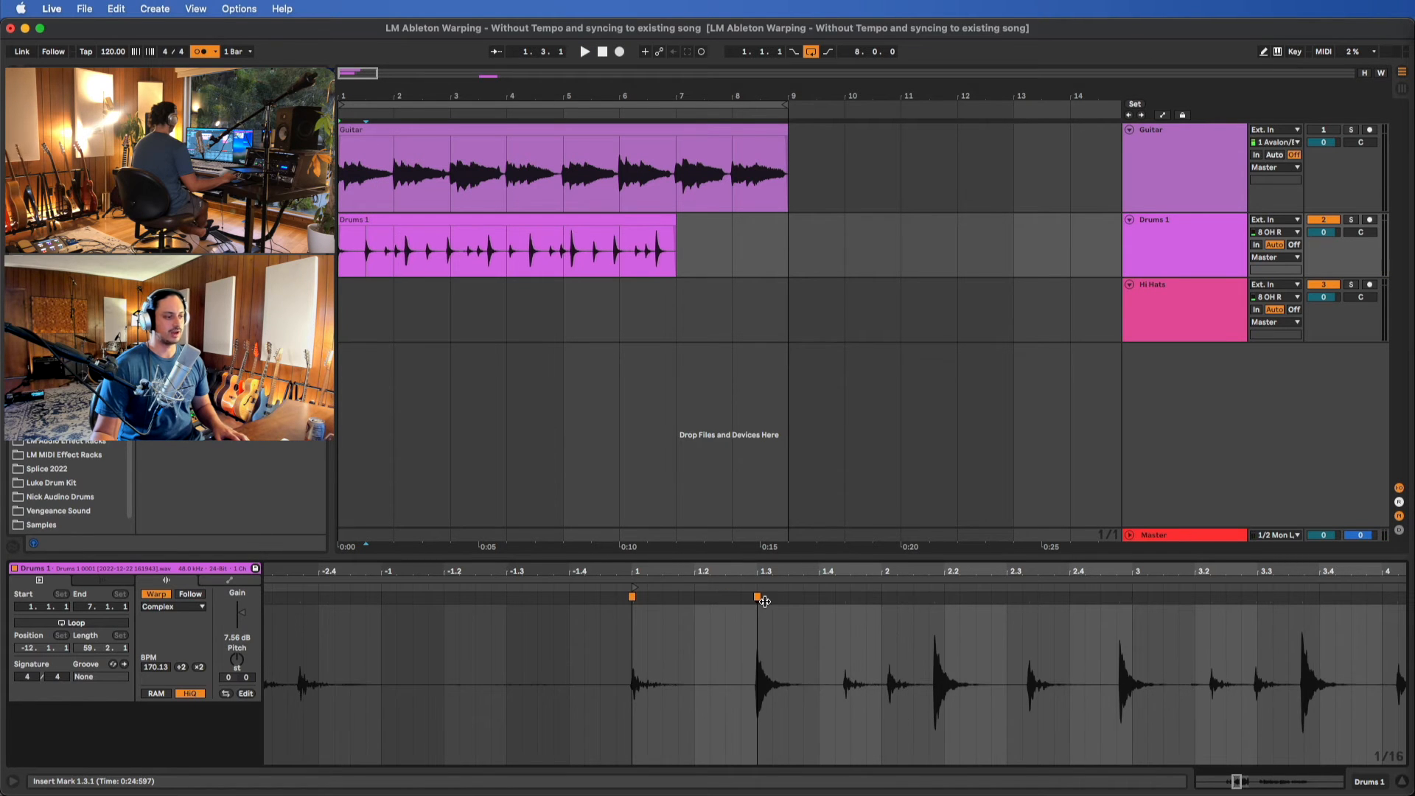
scroll(741, 684, "down", 2)
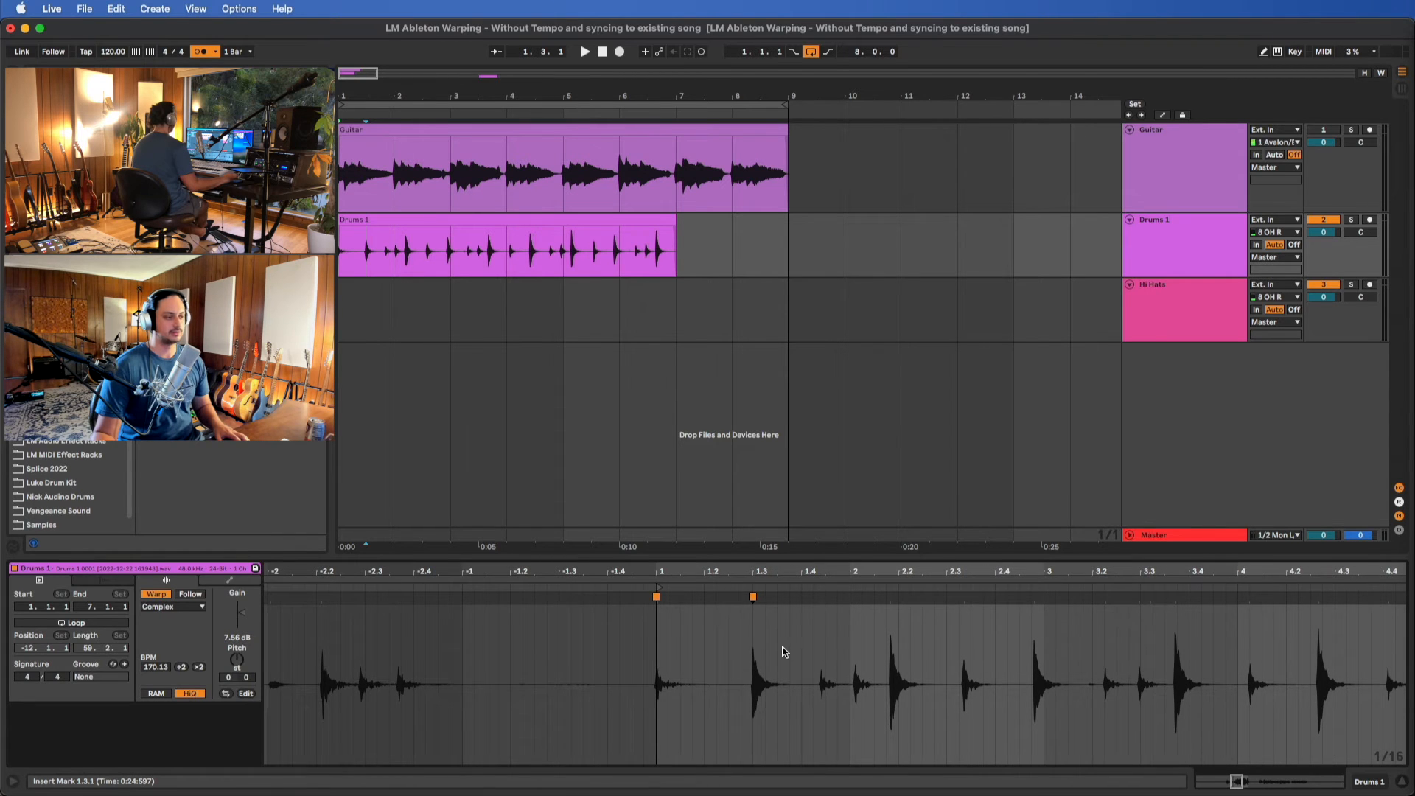
scroll(785, 652, "right", 4)
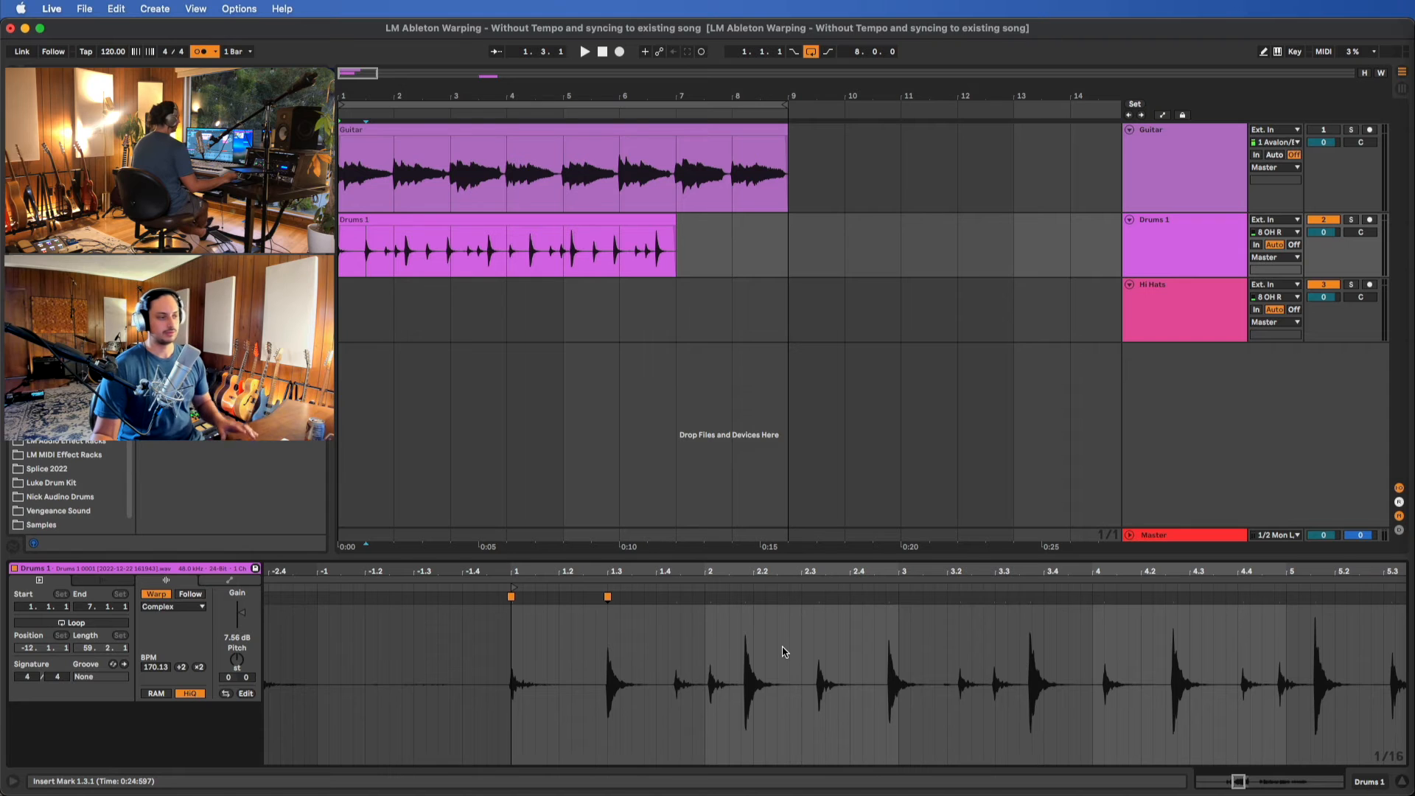
Play Drums 1 from 1.3.1 and warp the kick and snare hits of the second bar to 2.1.1 and 2.3.1
key("space")
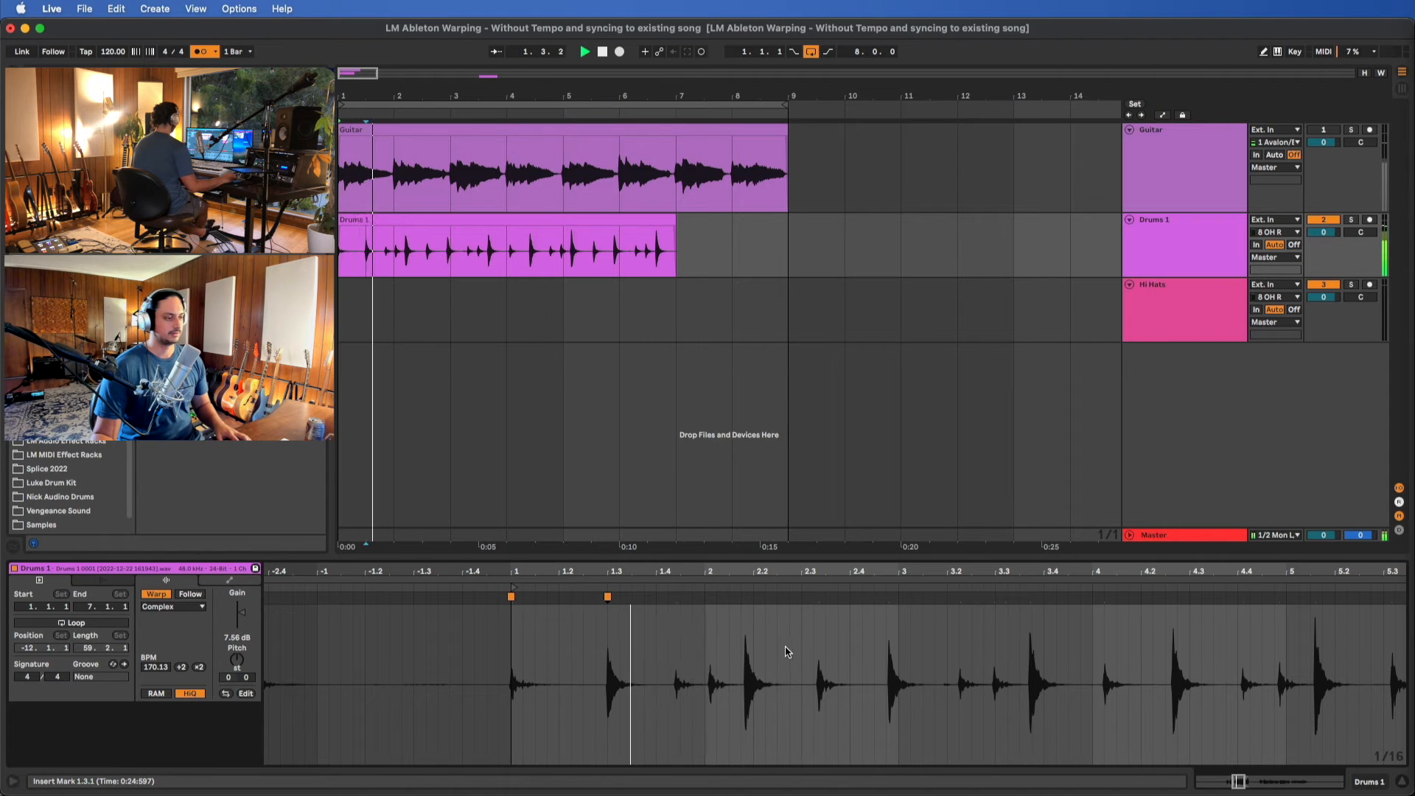
key("space")
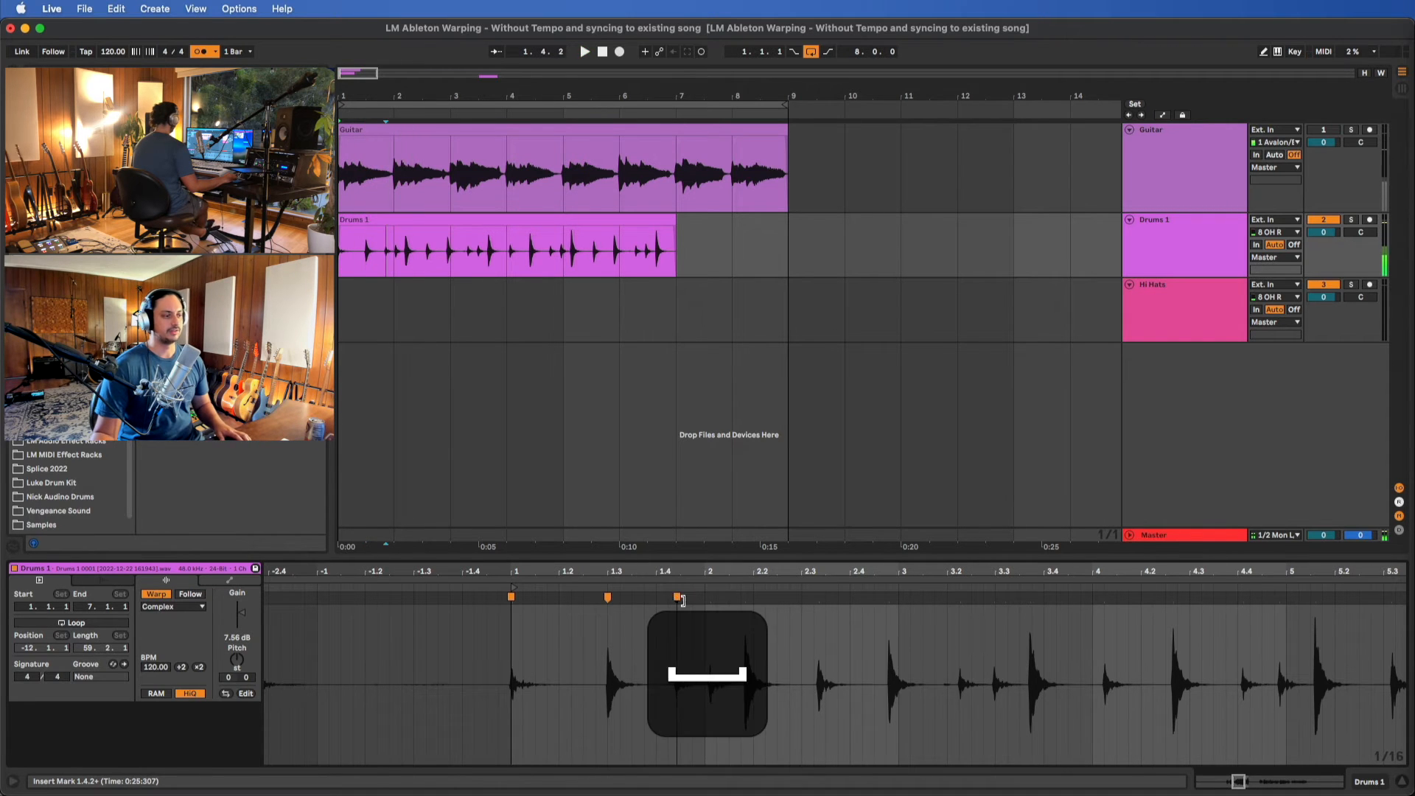
left_click_drag(676, 598, 705, 598)
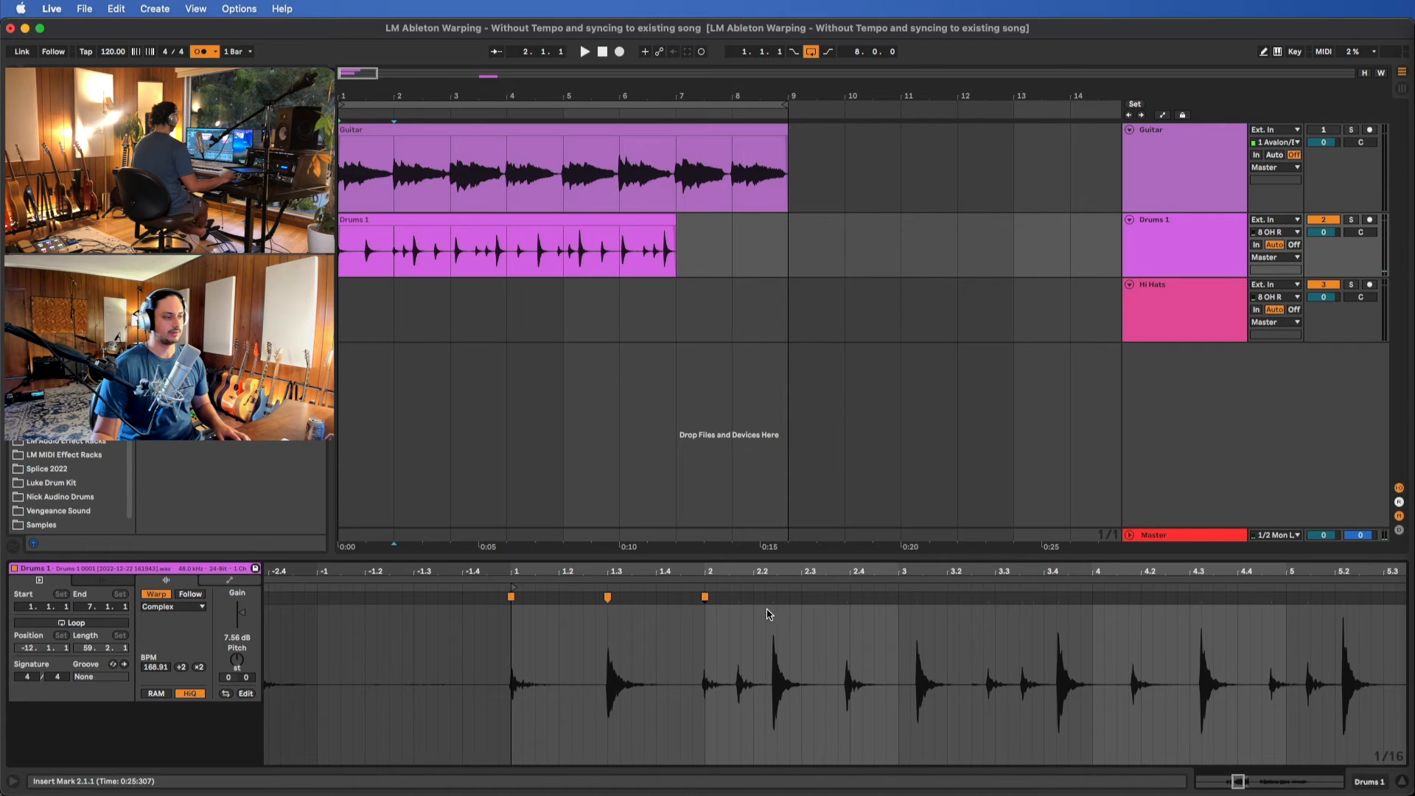
left_click_drag(770, 601, 800, 602)
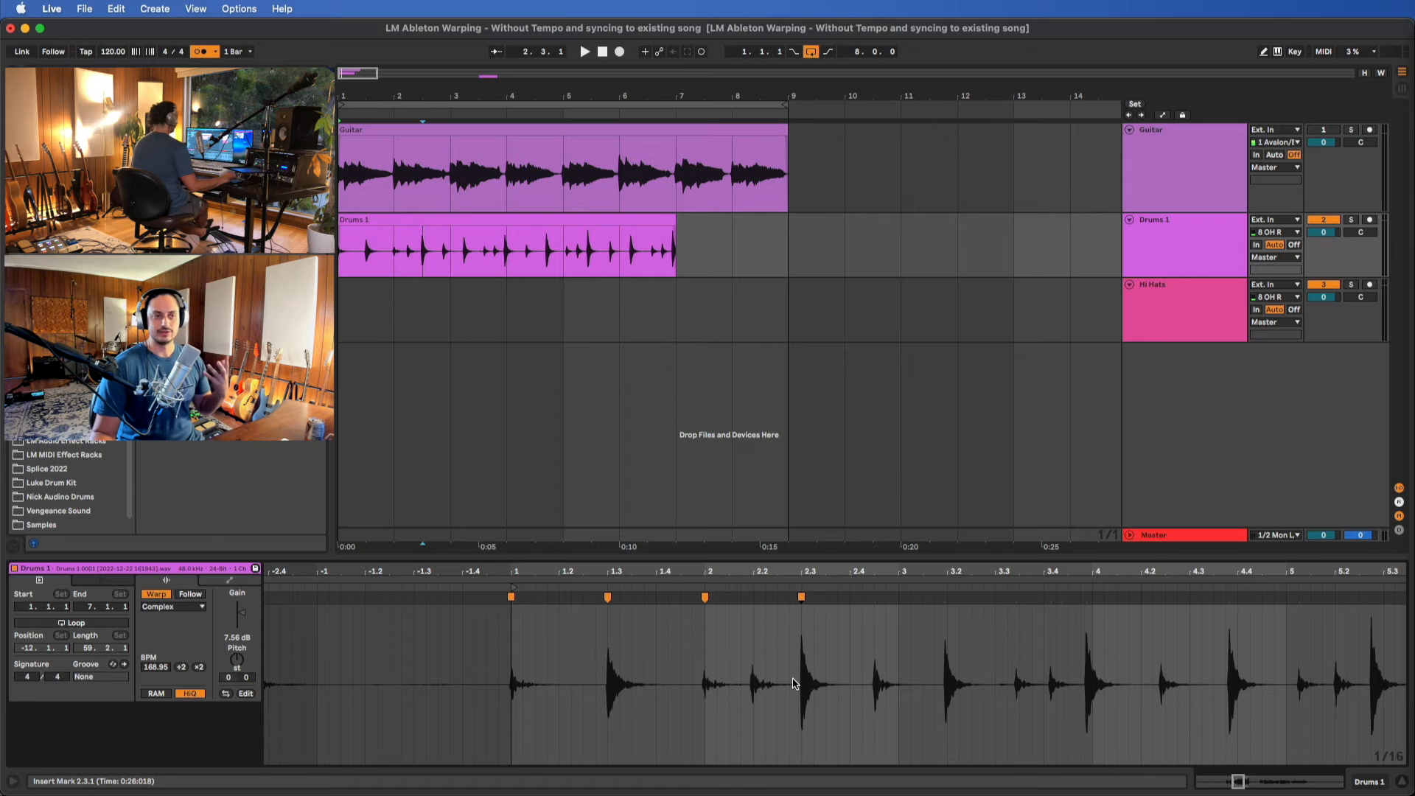
Warp the following Drums 1 snare hits to 3.3.1, 4.3.1 and 5.3.1 while playing the clip
scroll(851, 684, "down", 5)
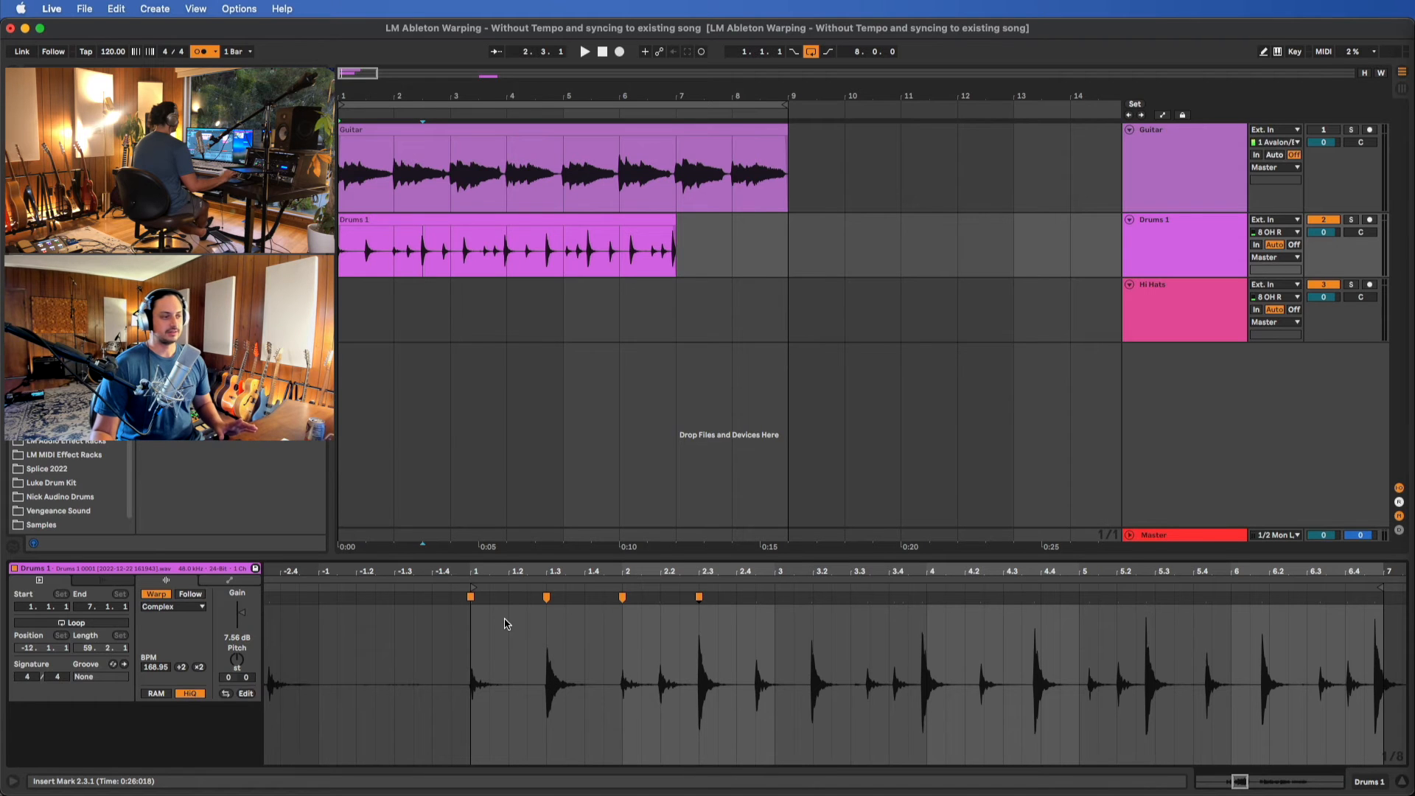
scroll(866, 604, "right", 3)
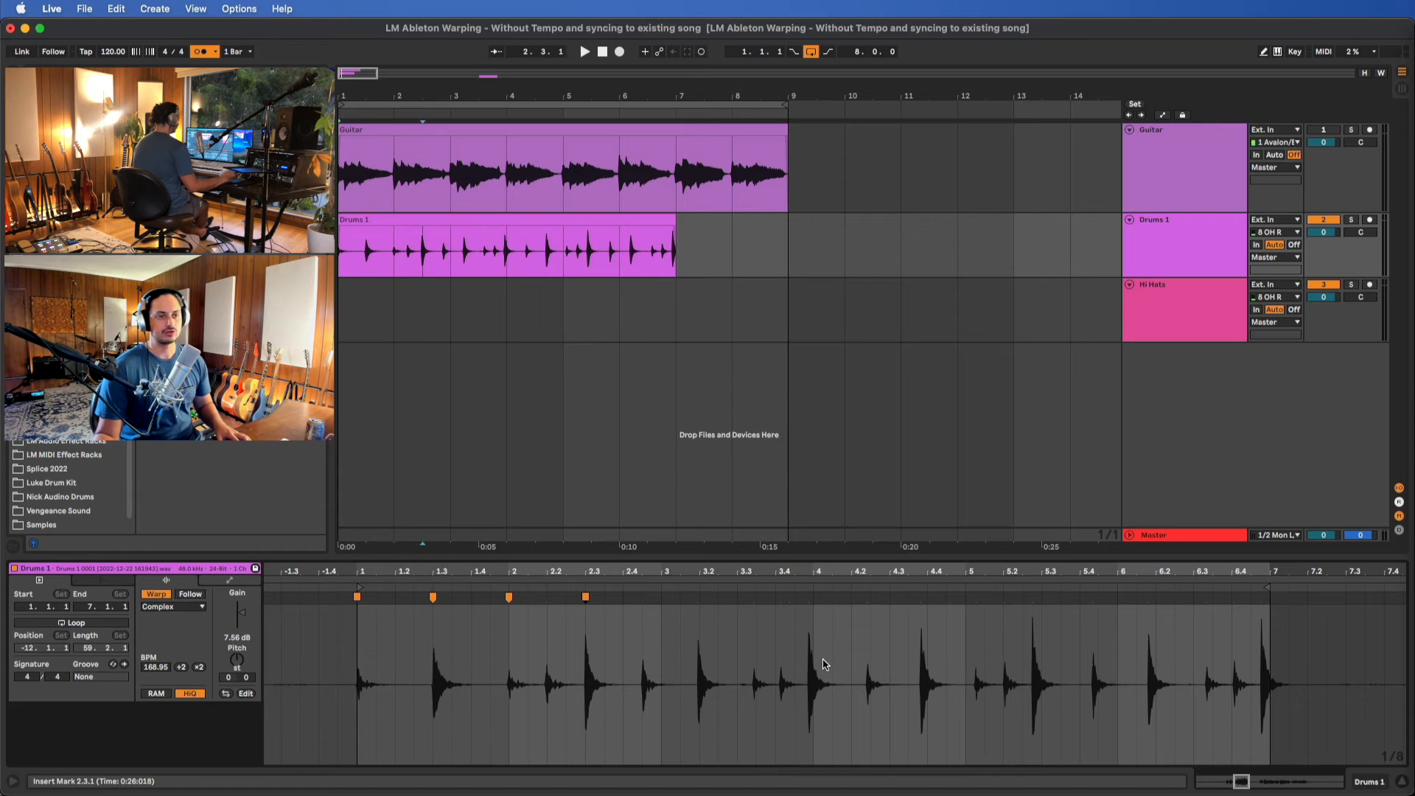
scroll(824, 664, "left", 2)
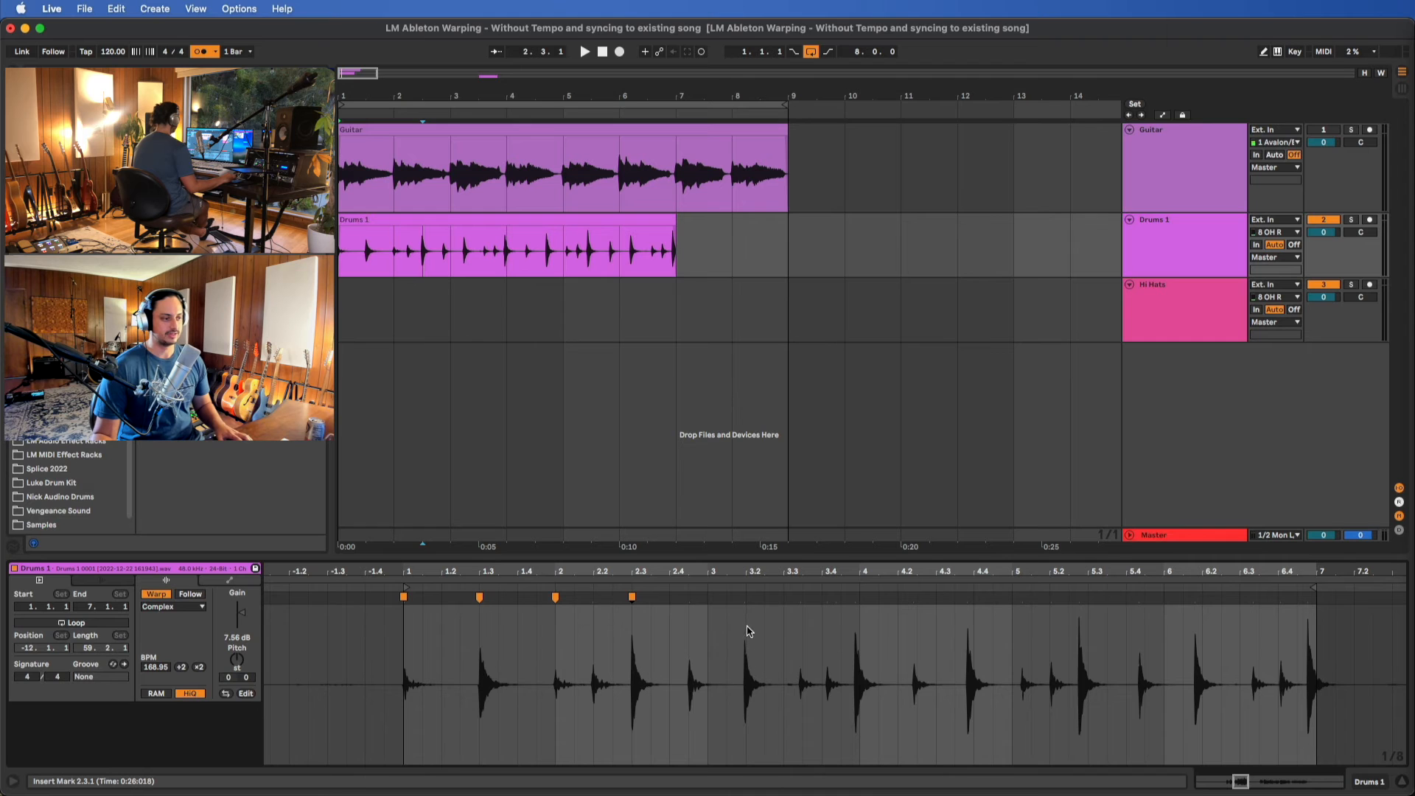
left_click_drag(744, 600, 783, 598)
key("space")
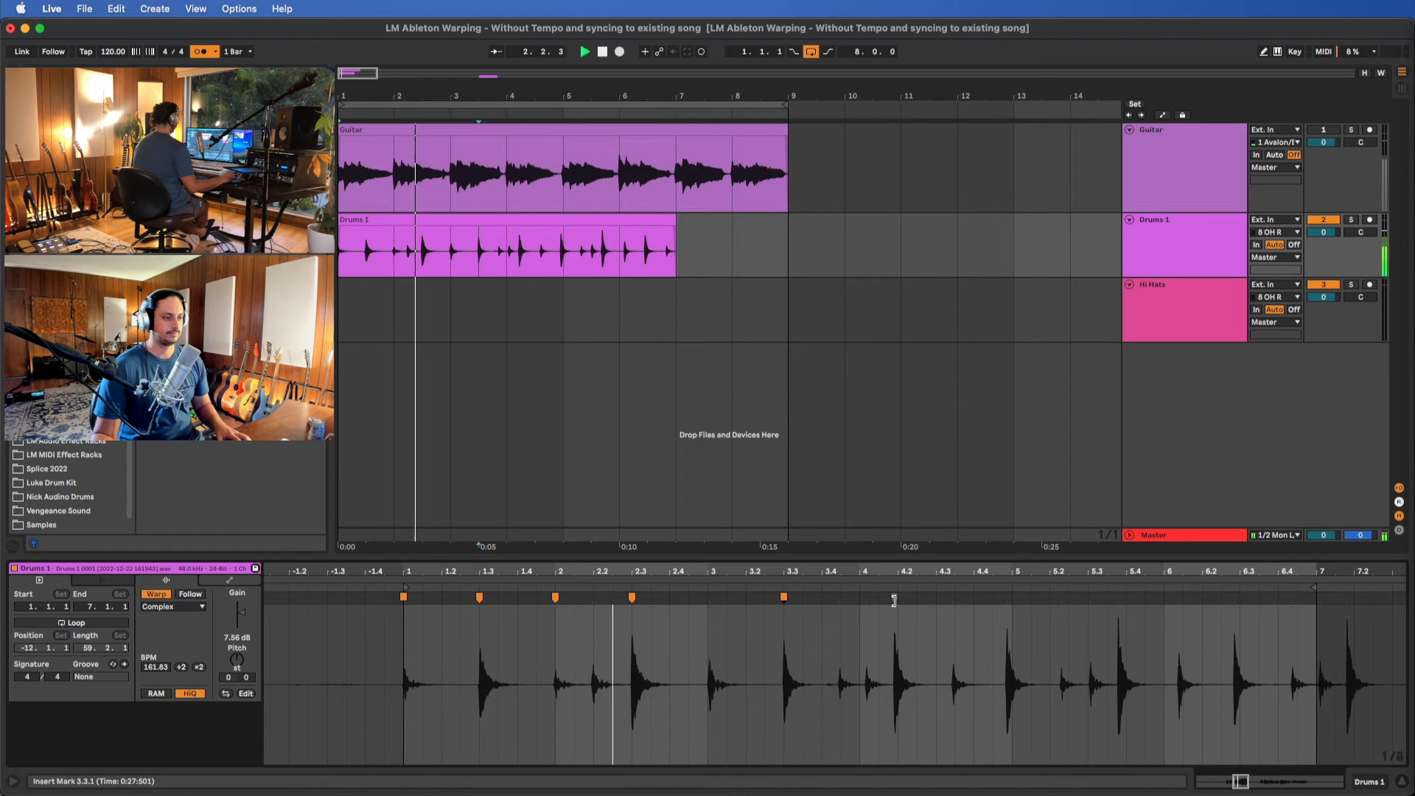
left_click_drag(894, 599, 935, 597)
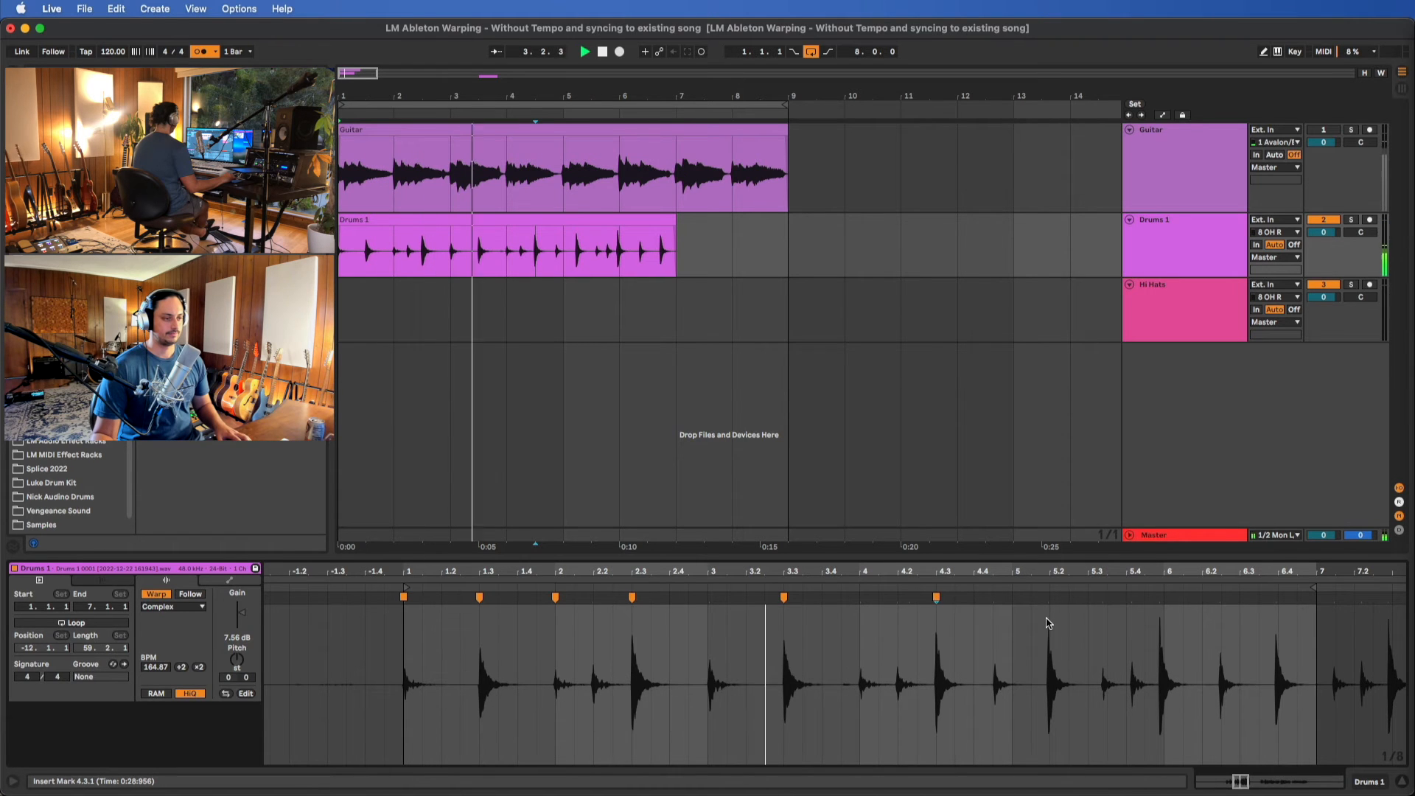
left_click_drag(1048, 599, 1086, 598)
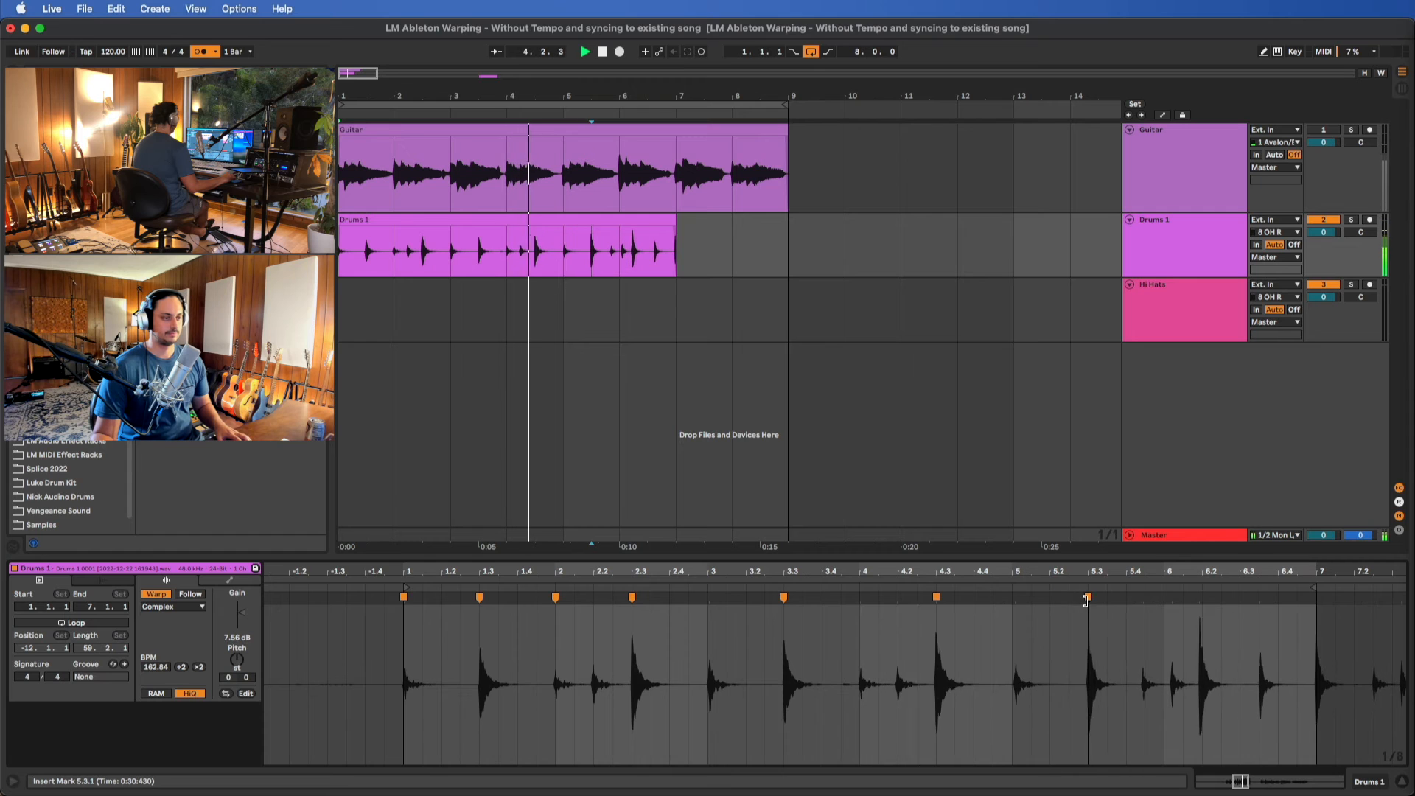
Warp the next two Drums 1 snare hits to 6.3.1 and 7.3.1, and extend the clip's end to 9.1.1
scroll(1225, 623, "right", 3)
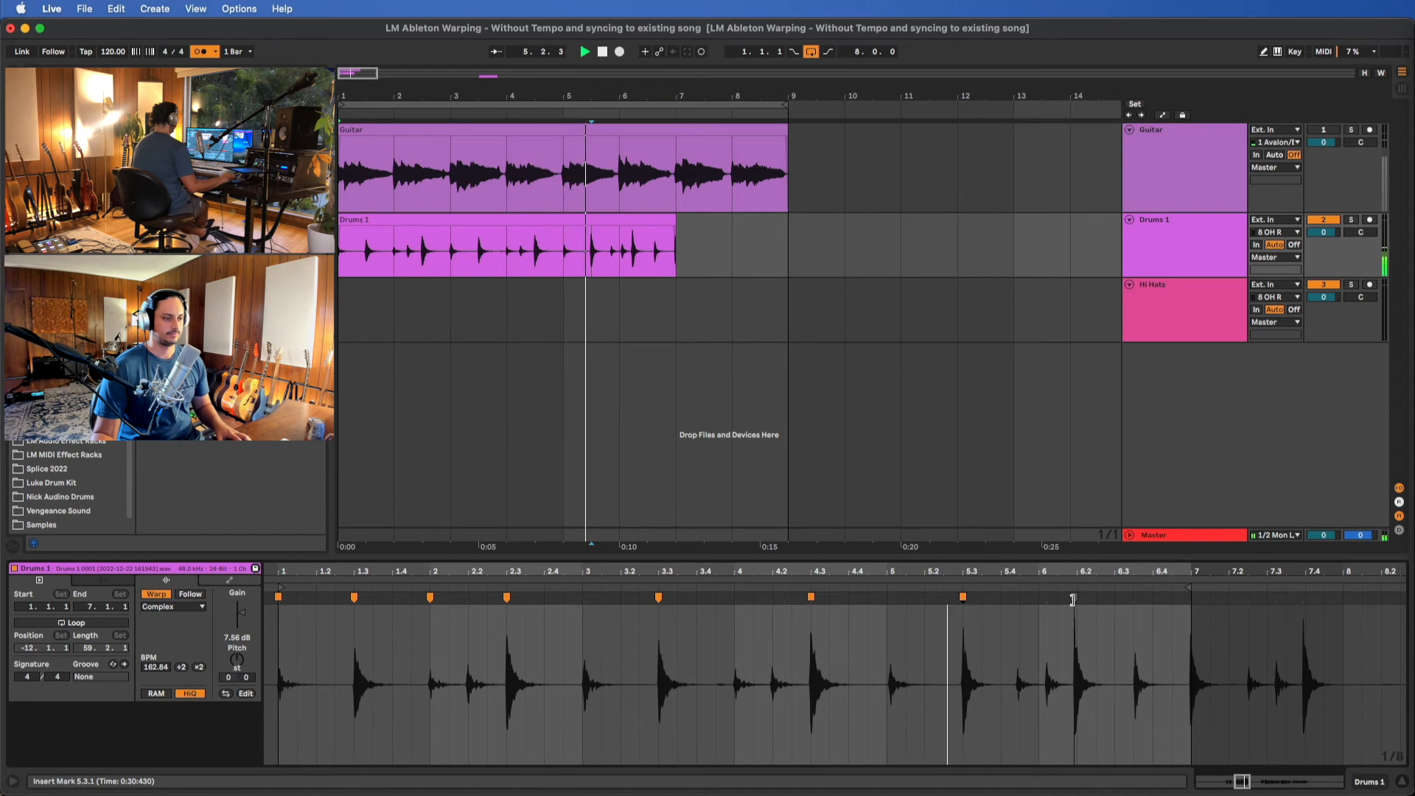
mouse_move(1073, 598)
left_mouse_down()
mouse_move(1232, 587)
mouse_move(1327, 600)
left_mouse_up()
scroll(1114, 606, "right", 2)
key("space")
scroll(1128, 625, "right", 3)
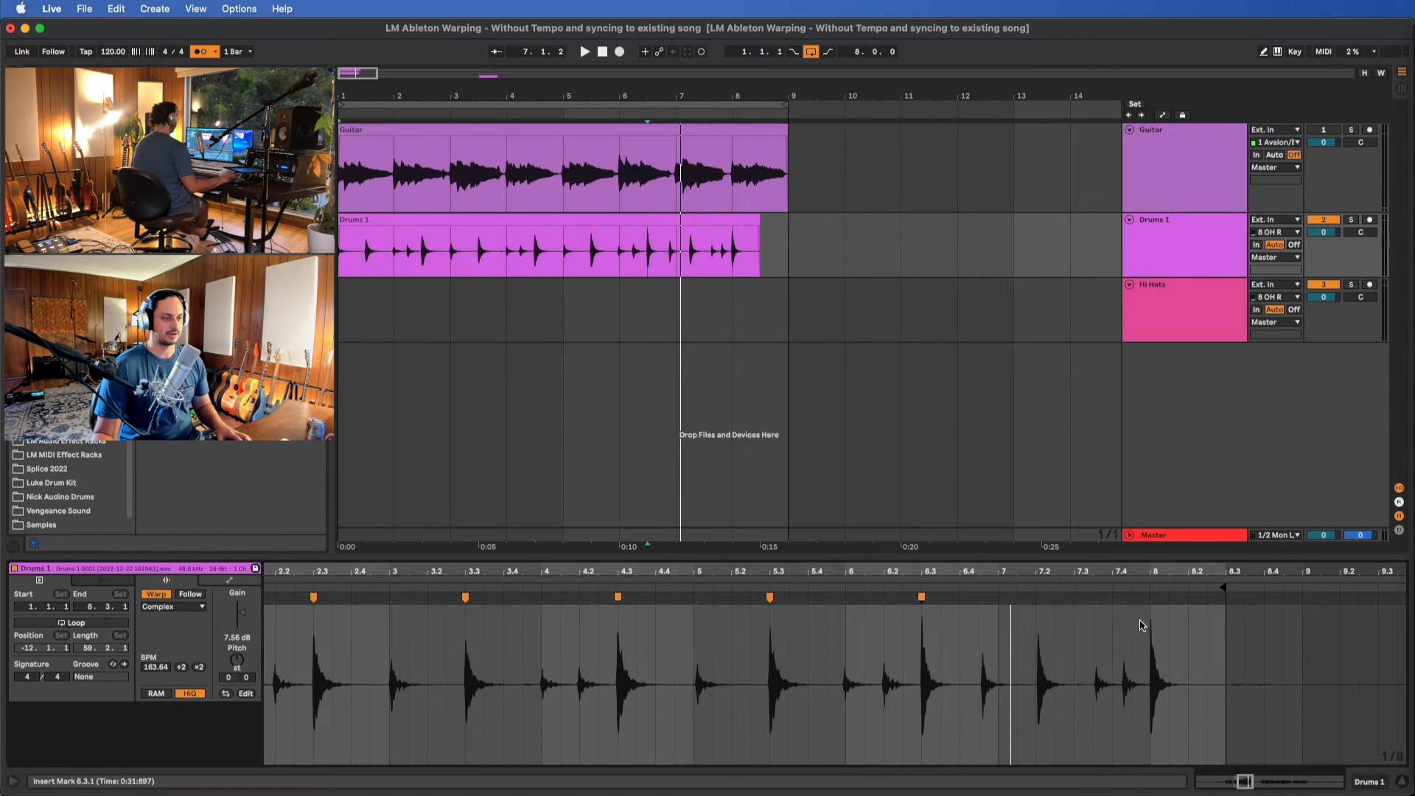
left_click_drag(1037, 600, 1069, 601)
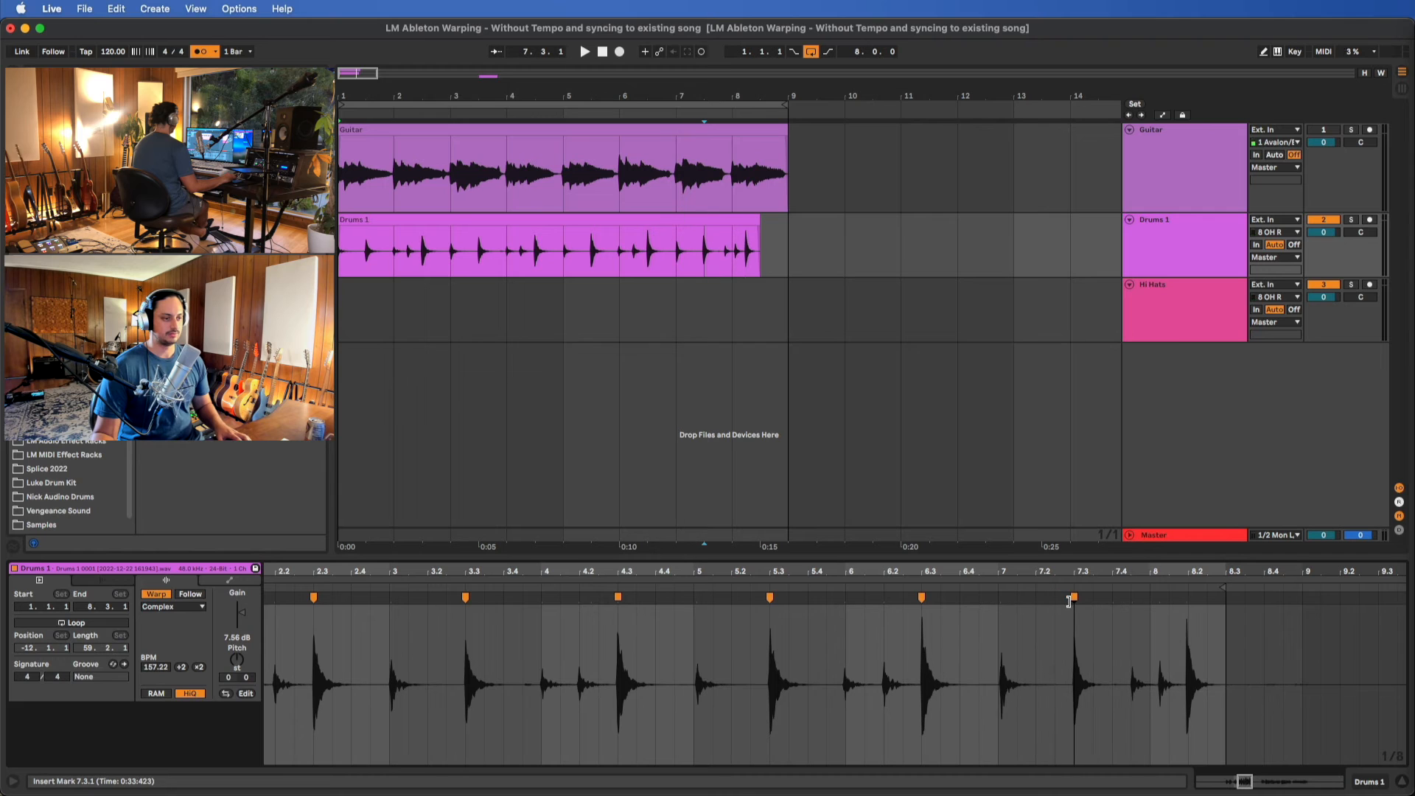
left_click_drag(1222, 589, 1293, 590)
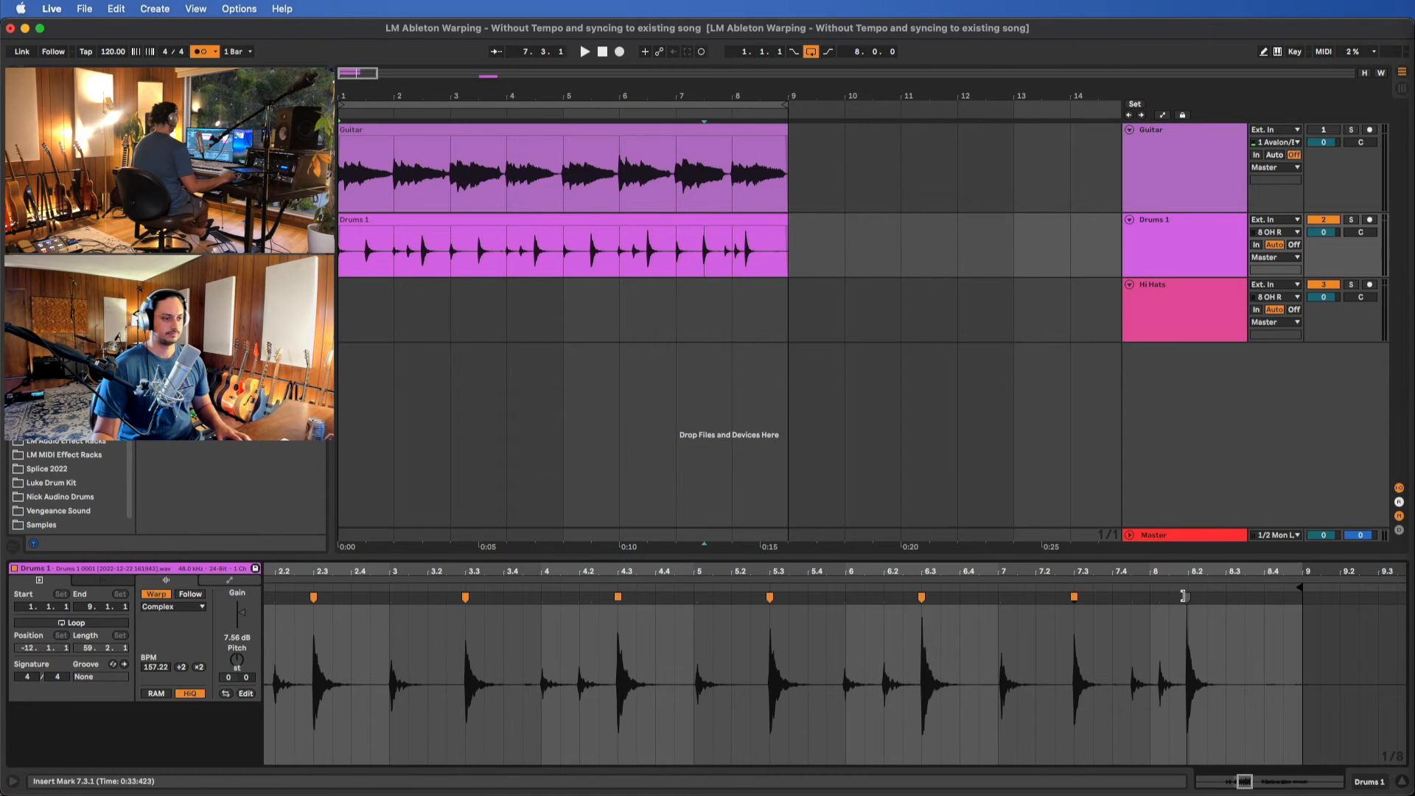
Warp the last Drums 1 snare hit to 8.3.1 and play the opening bars to check the timing
left_click_drag(1184, 596, 1223, 596)
scroll(927, 684, "down", 3)
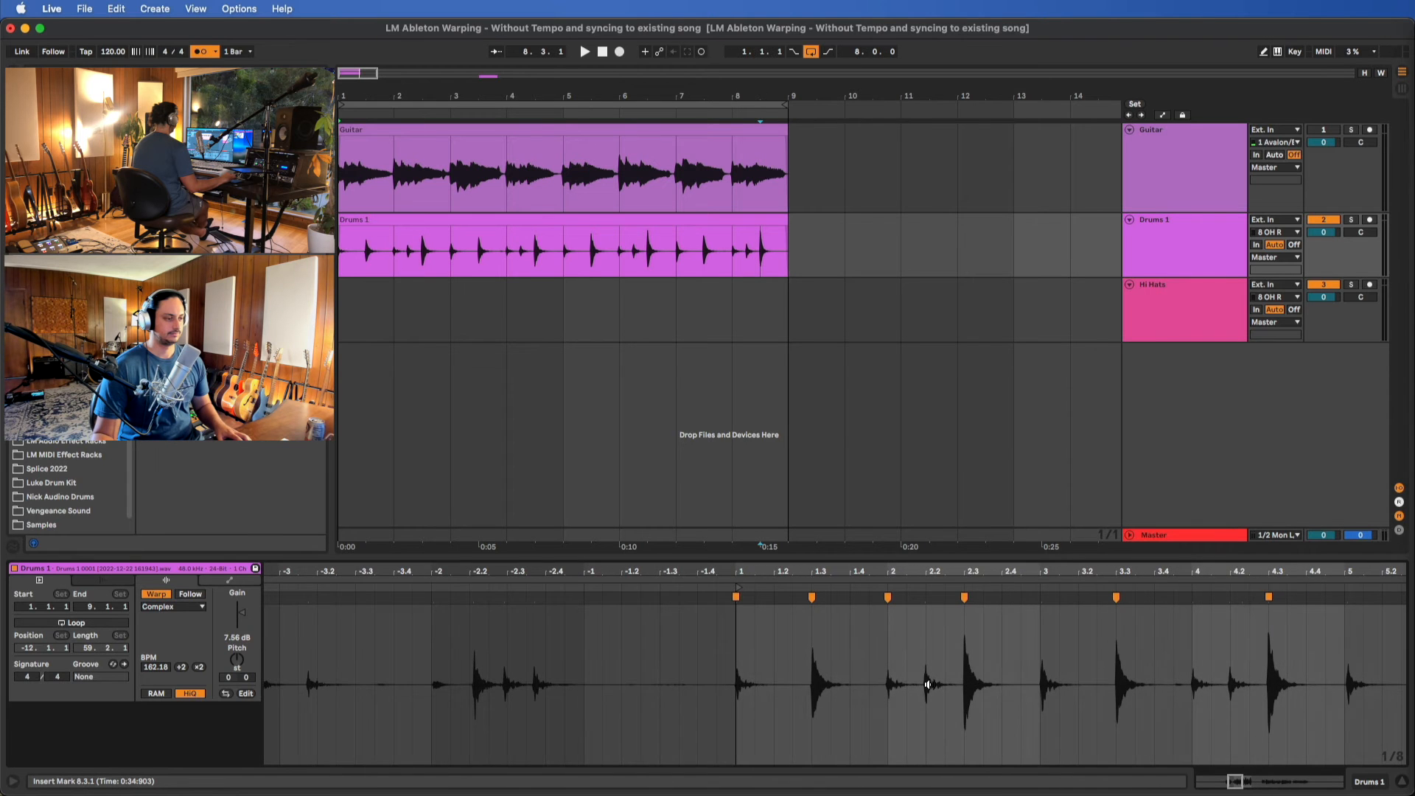
key("space")
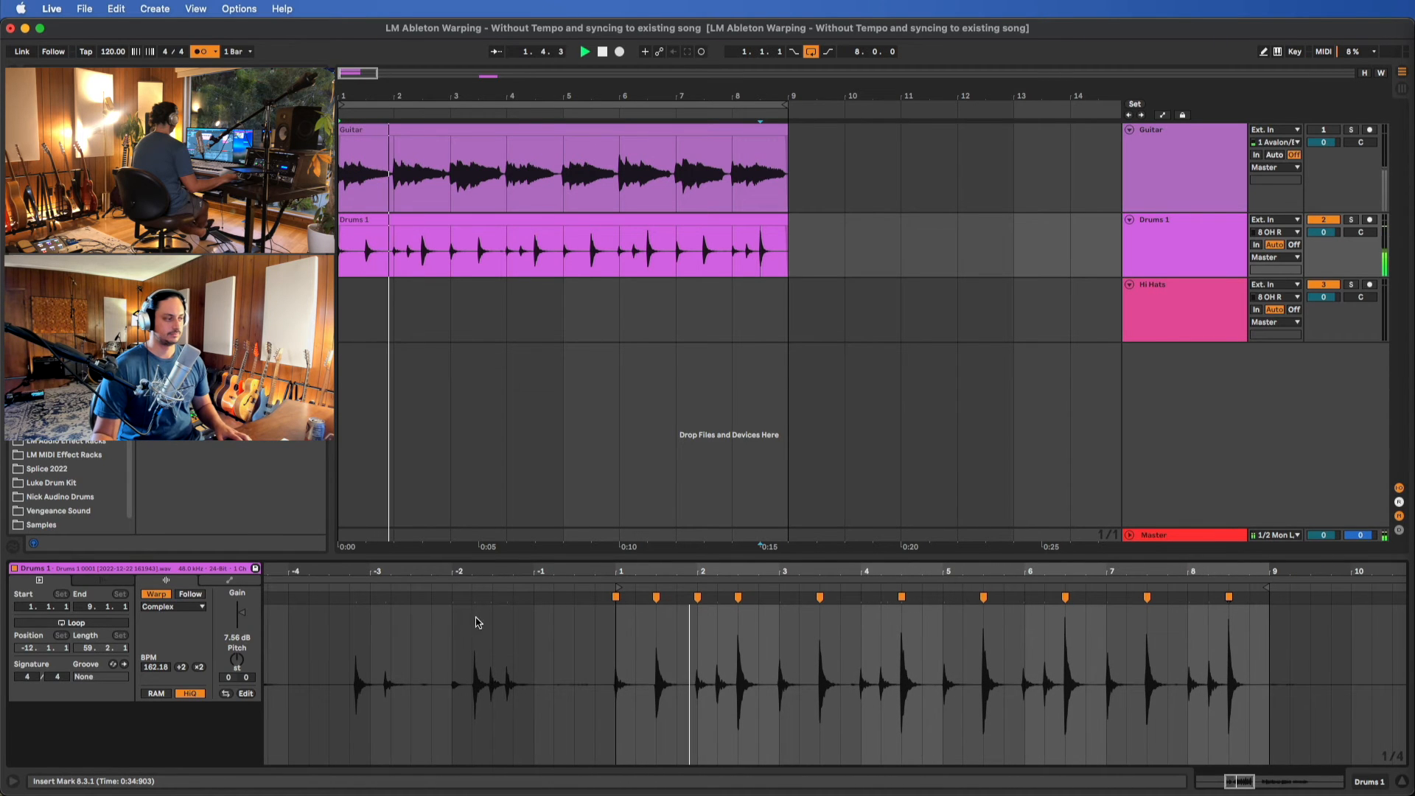
key("space")
Audition Drums 1 in the Beats and Pro warp modes during playback, and return the clip to Complex
left_click(172, 606)
left_click(177, 617)
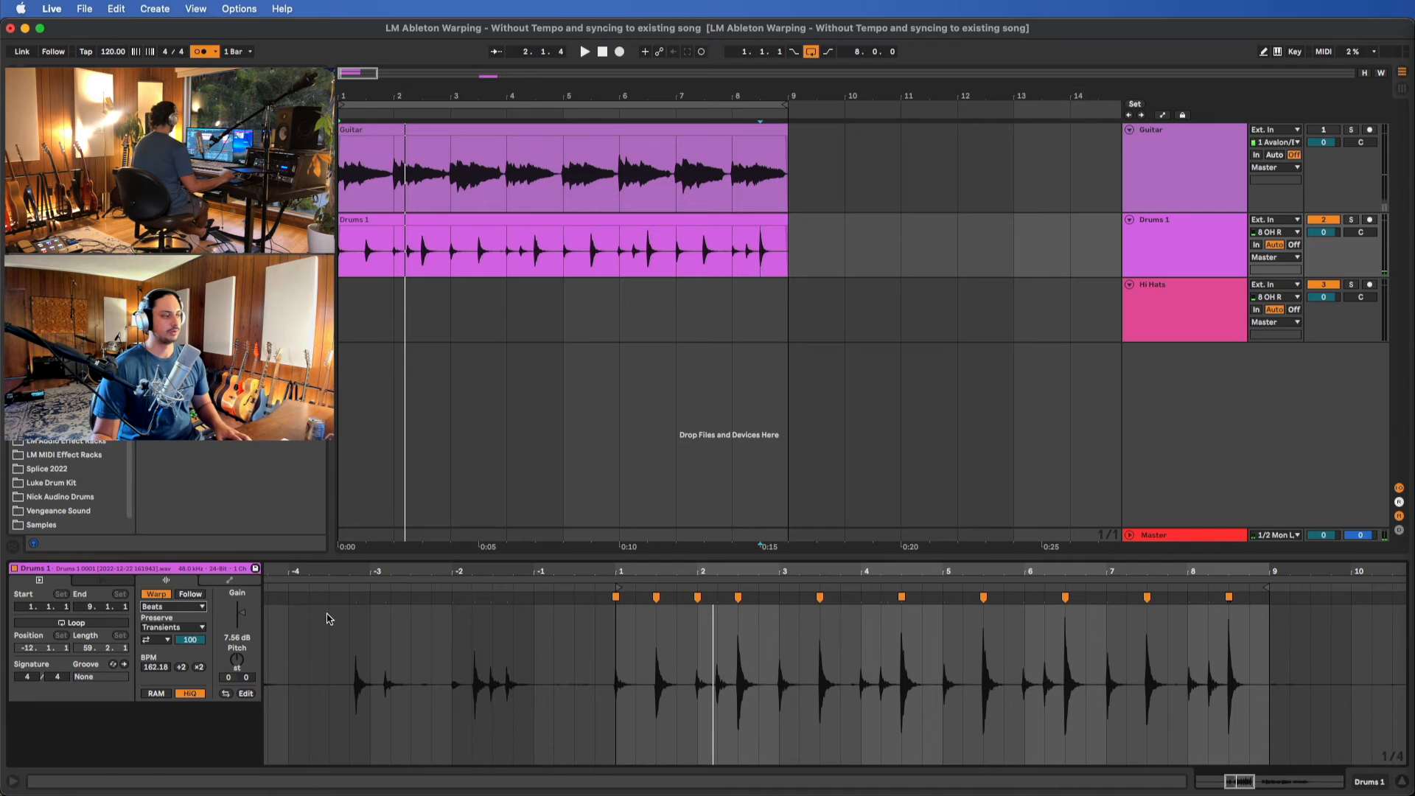
key("space")
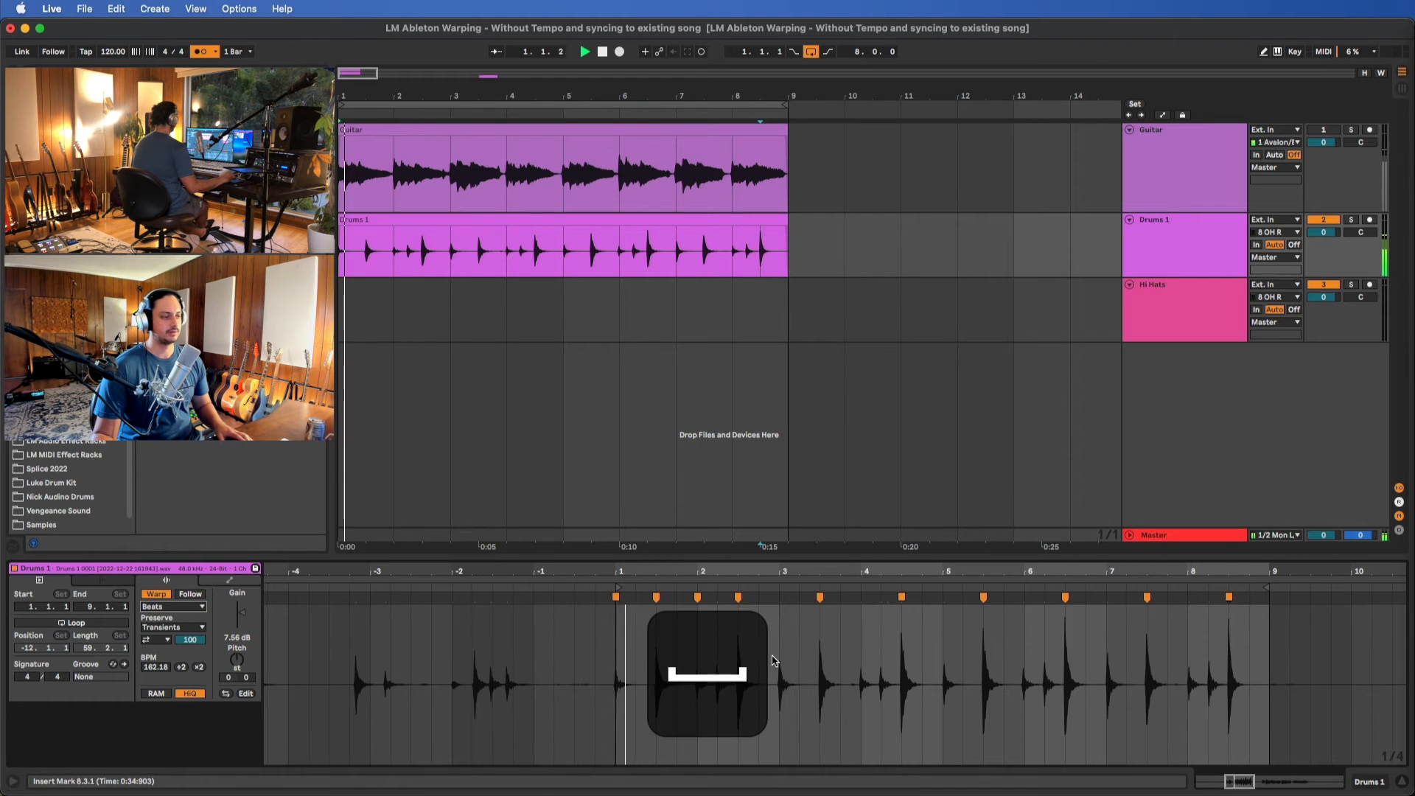
scroll(788, 656, "up", 5)
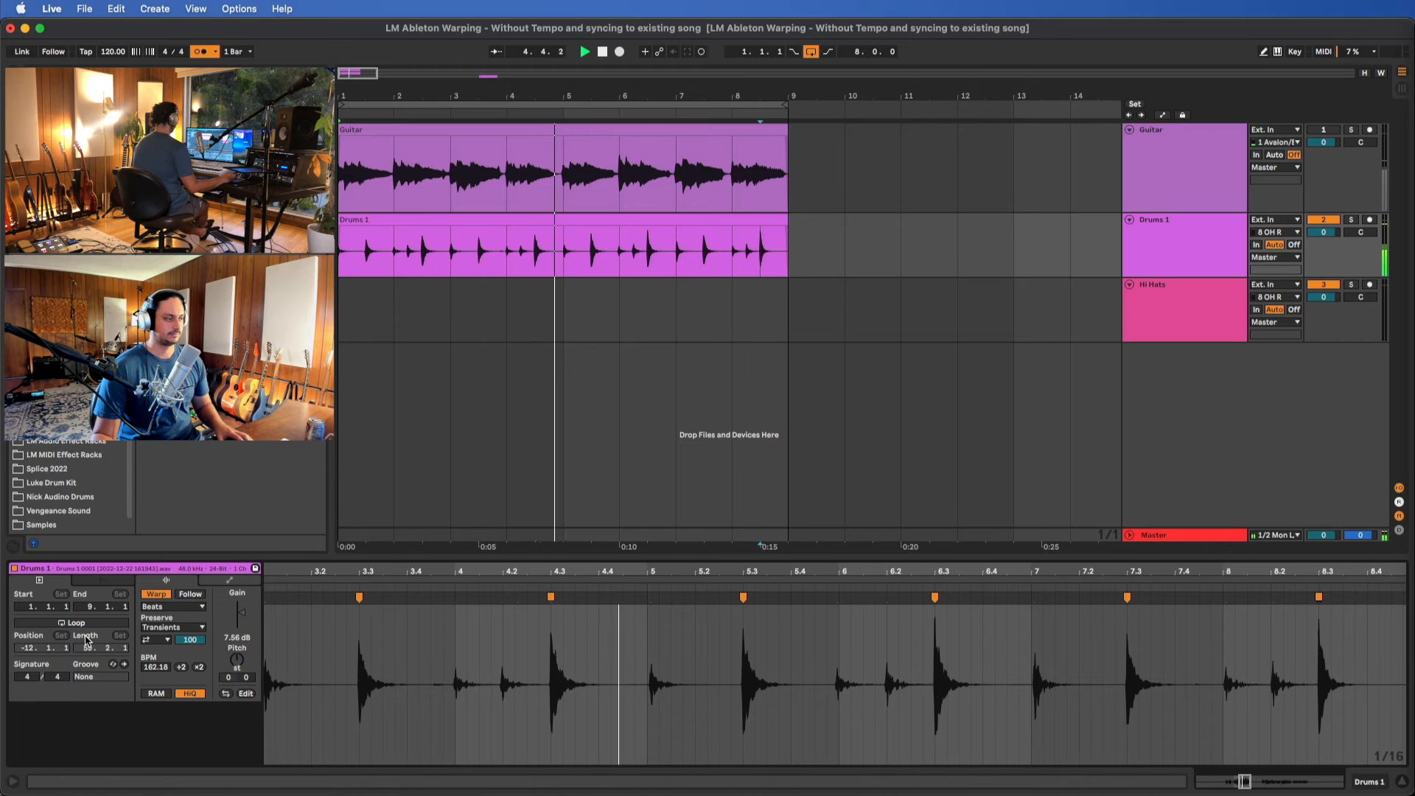
left_click(171, 607)
left_click(178, 673)
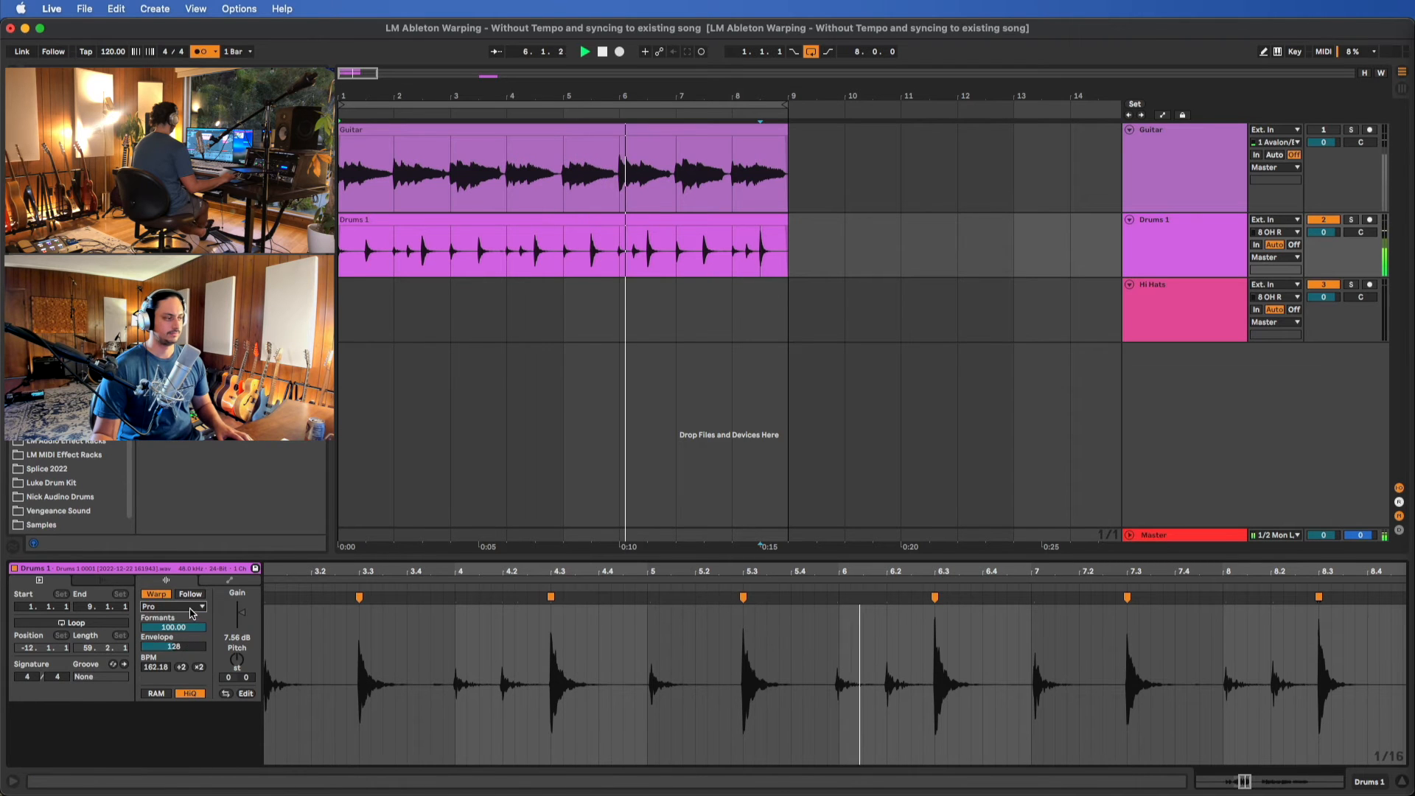
left_click(171, 606)
left_click(183, 661)
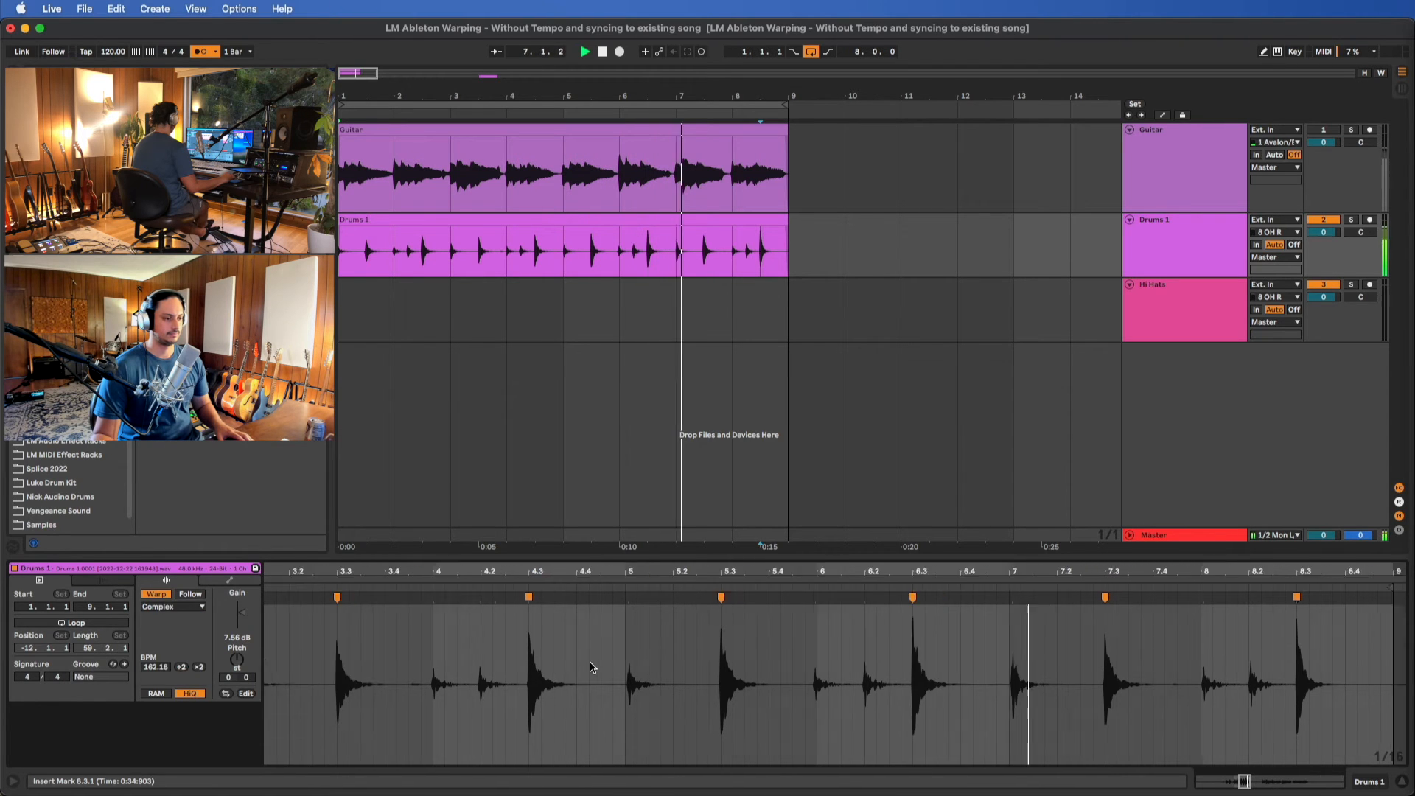
Warp the Drums 1 kick hits to 7.1.1 and 2.2.1, stopping playback
double_click(825, 599)
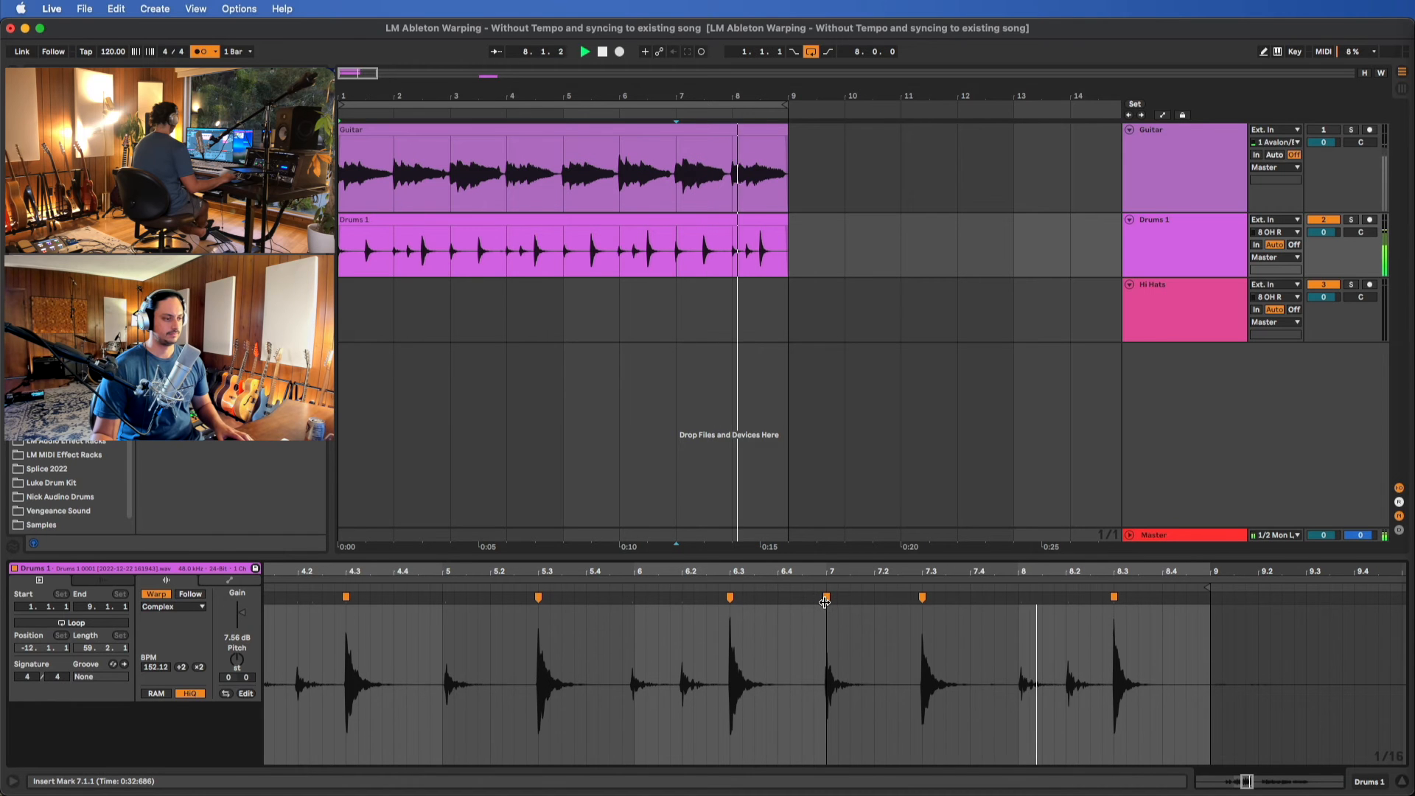
key("space")
scroll(1066, 643, "left", 15)
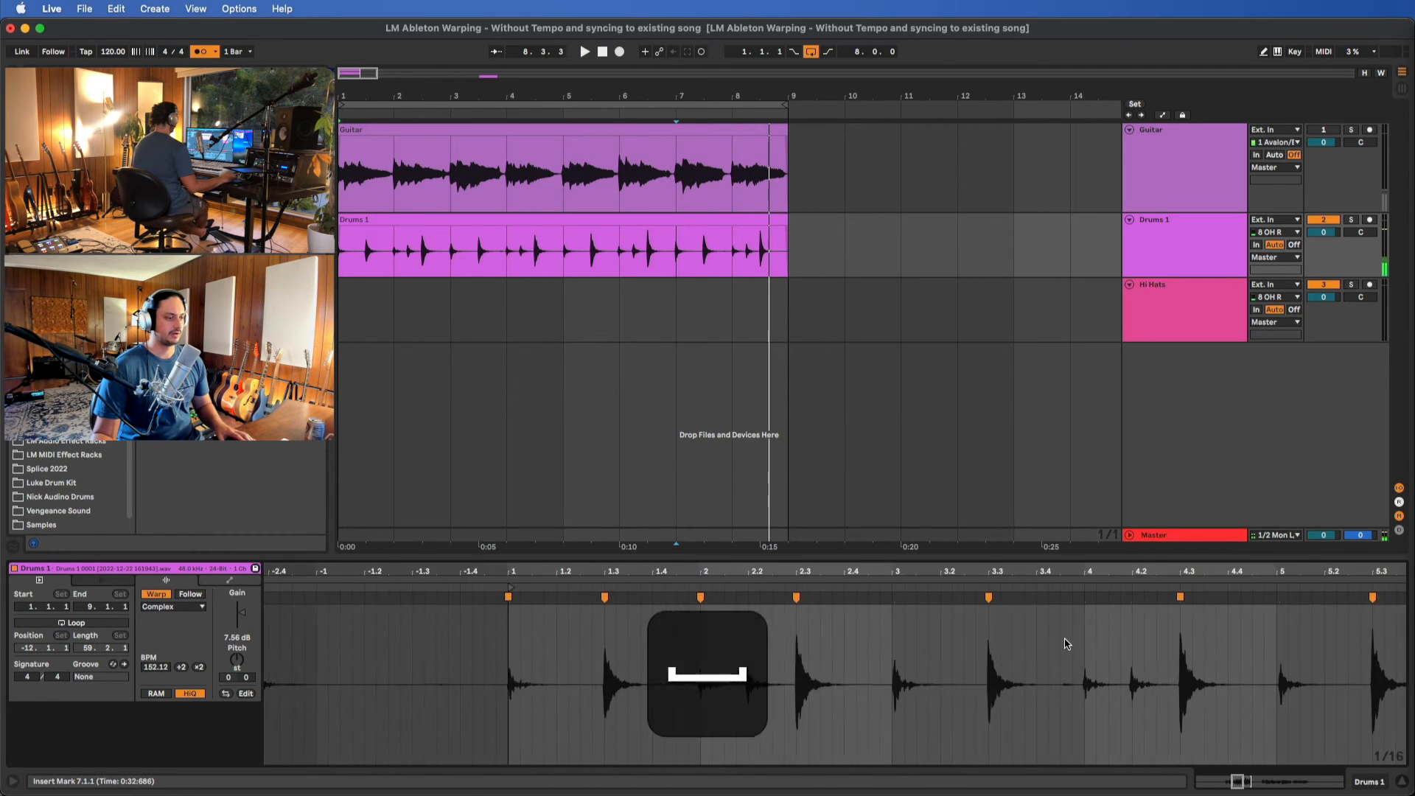
scroll(758, 658, "up", 5)
scroll(950, 655, "up", 4)
scroll(893, 623, "right", 5)
scroll(894, 623, "down", 3)
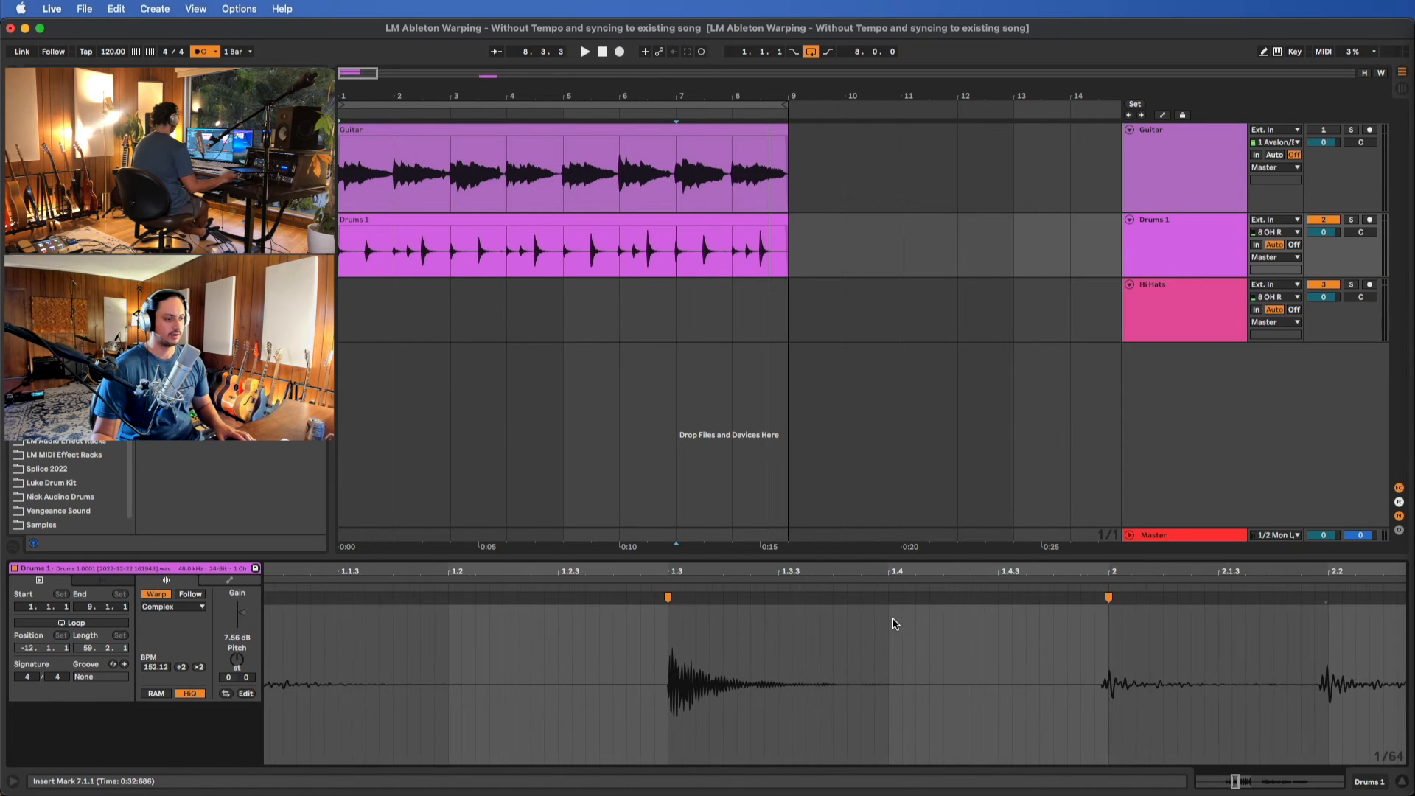
scroll(894, 623, "right", 2)
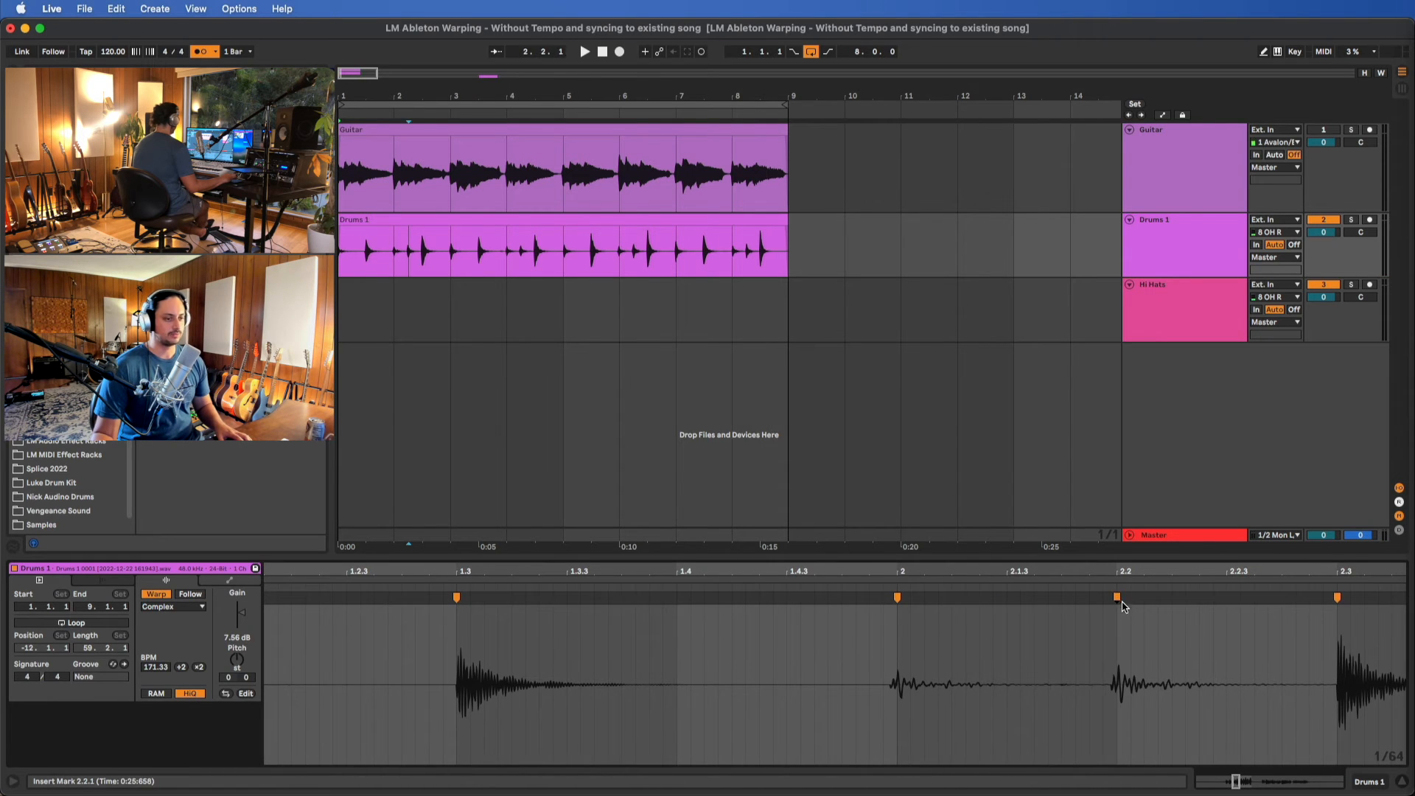
Warp the Drums 1 kick hits nearest the grid lines to 4.2.1, 5.1.1 and 6.1.1
scroll(1126, 619, "right", 12)
scroll(1036, 621, "right", 5)
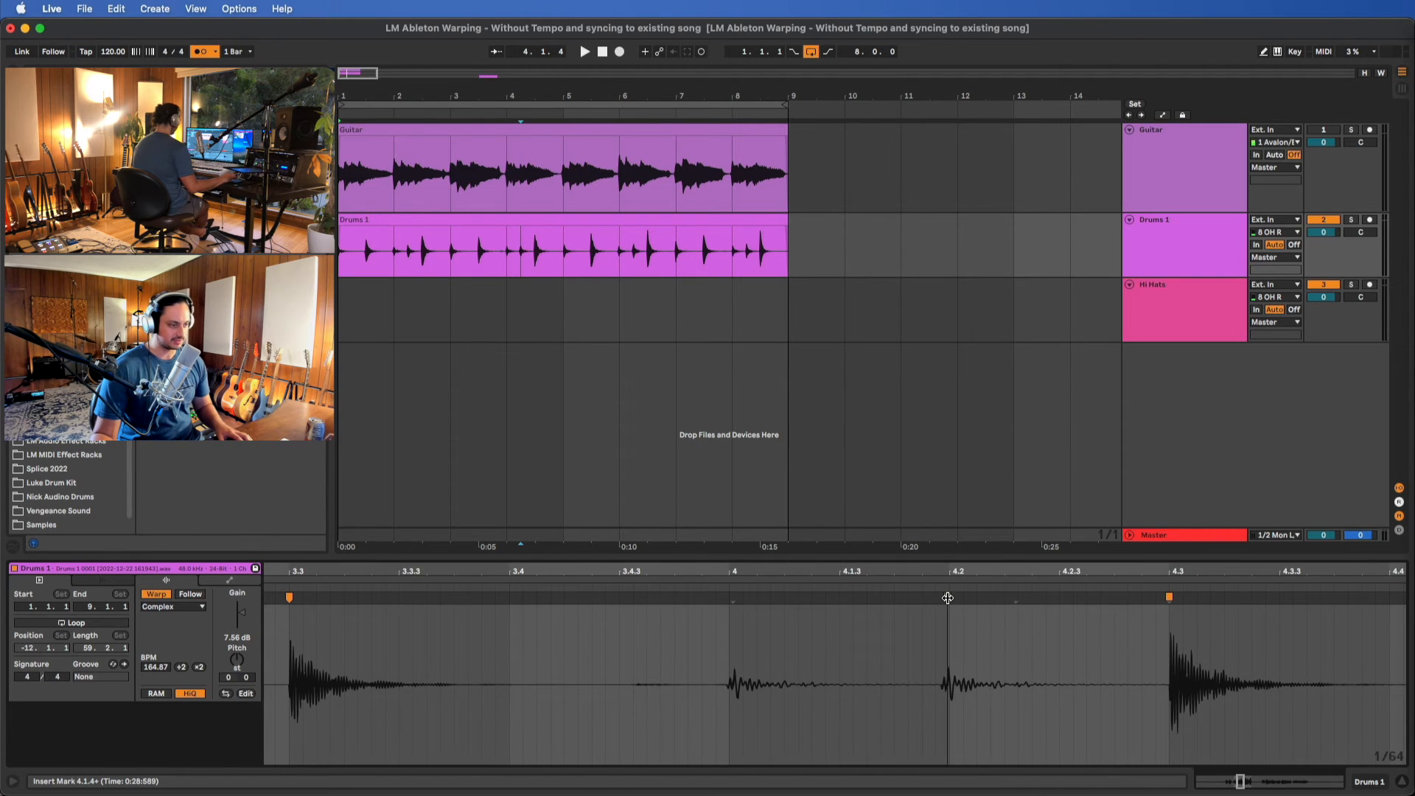
scroll(964, 602, "right", 10)
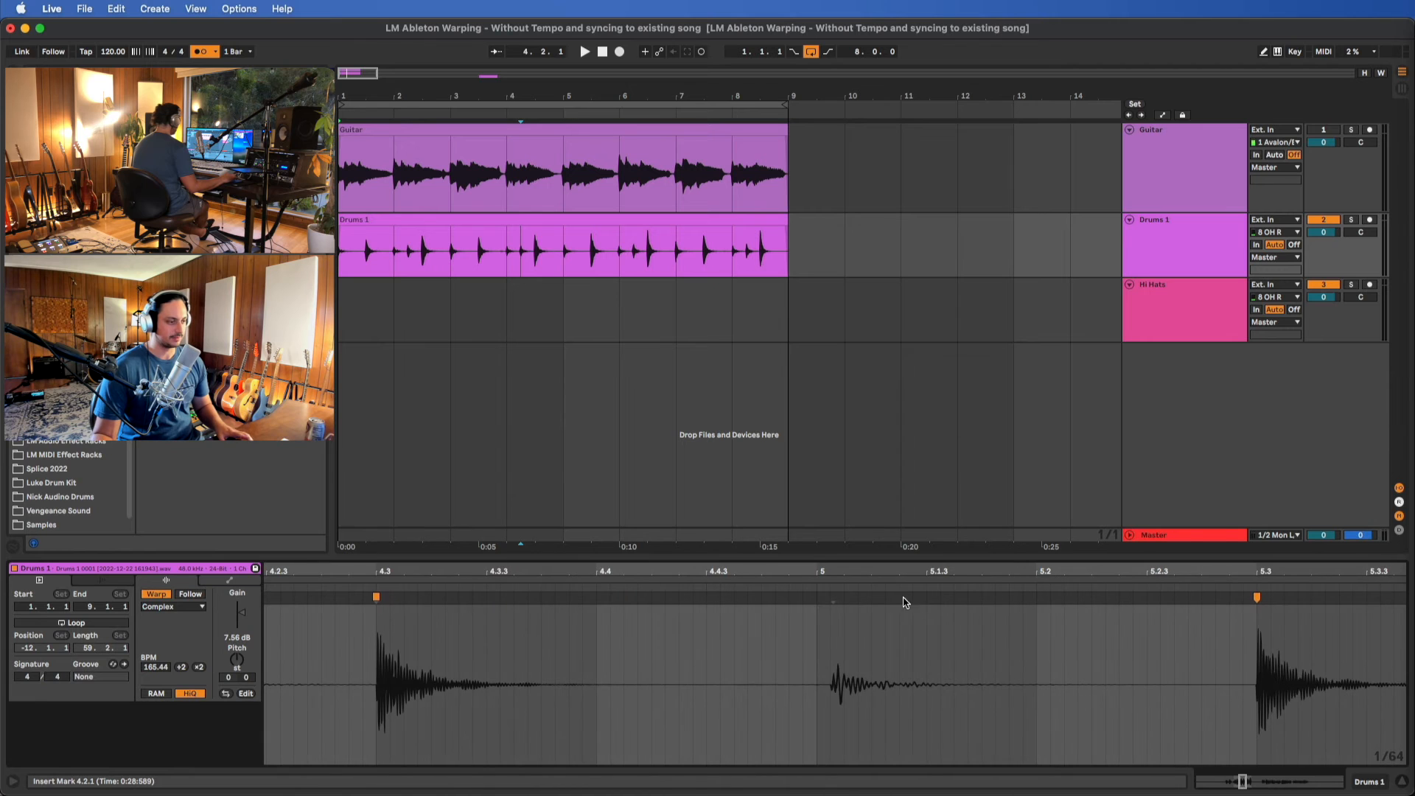
left_click_drag(820, 603, 817, 603)
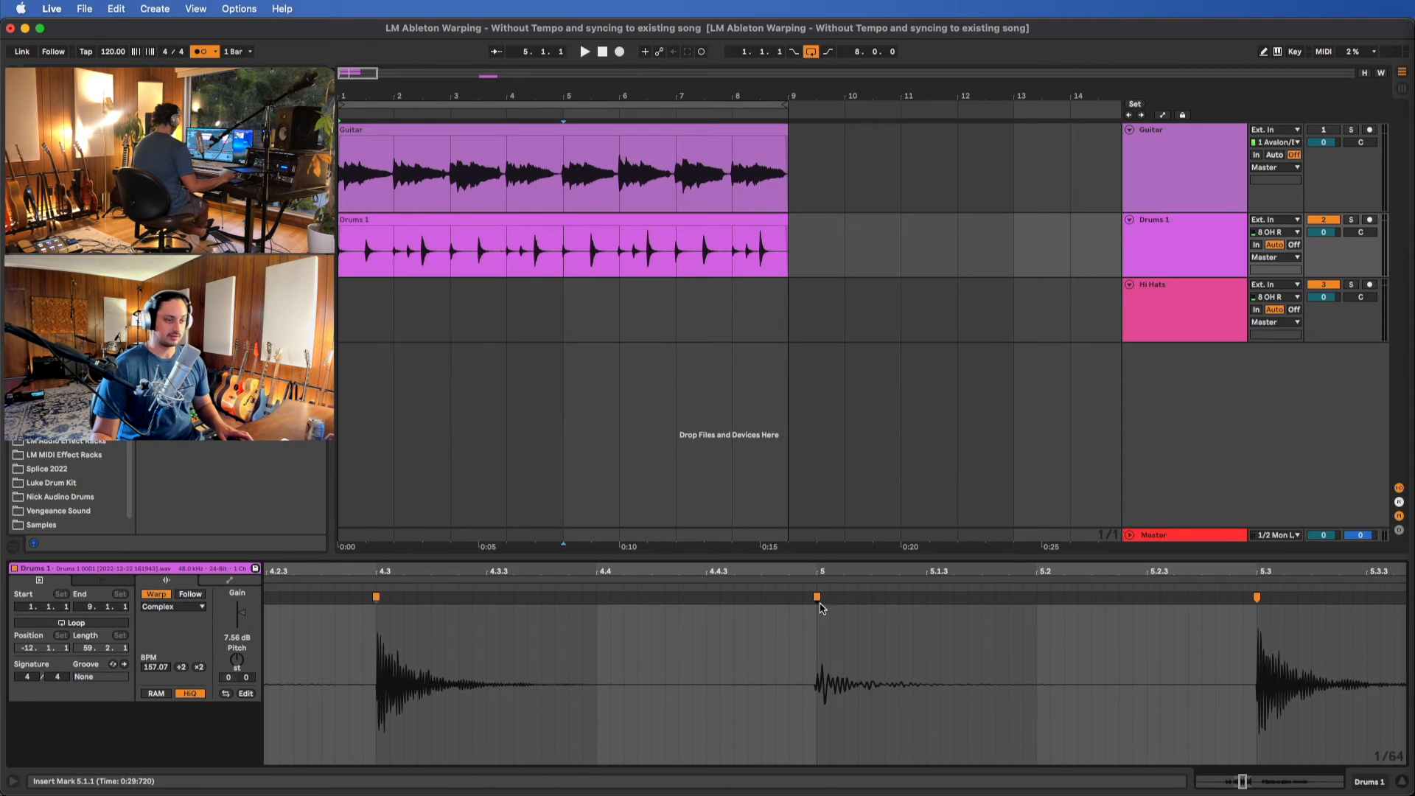
scroll(822, 608, "right", 8)
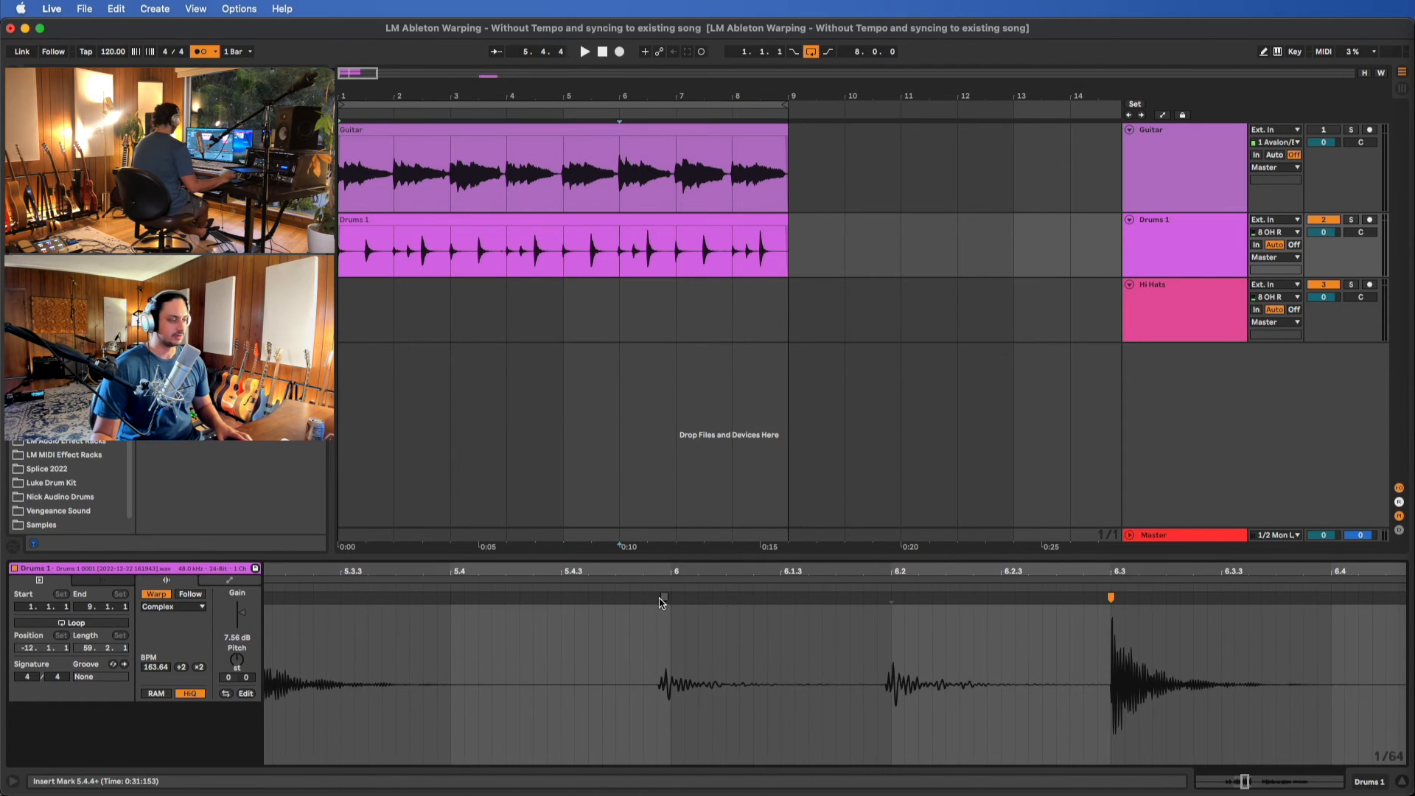
left_click_drag(659, 599, 667, 599)
Widen the clip grid from 1/64 to 1/16 and check the Drums 1 kick hits from bar 7 onward
scroll(926, 604, "right", 10)
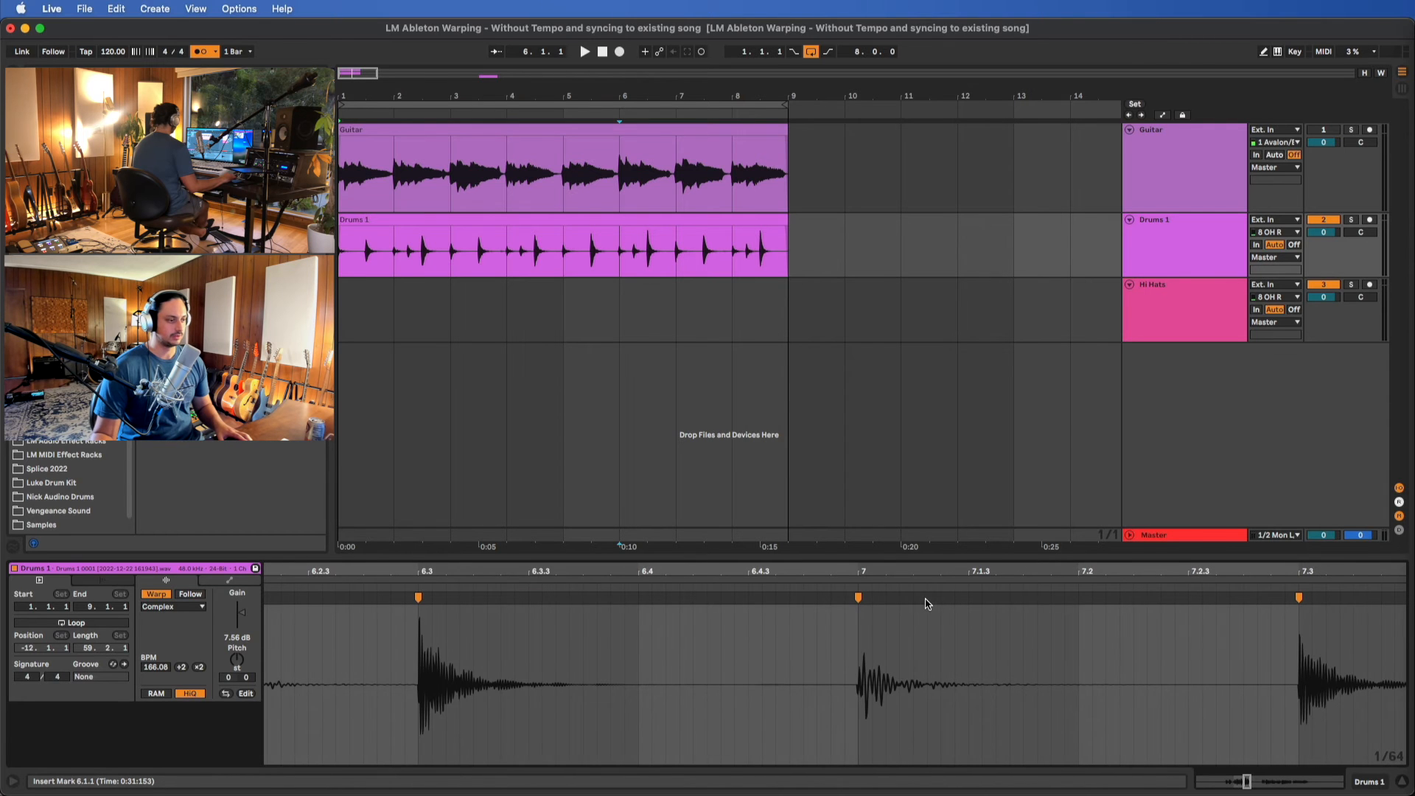
key("super+2")
key("super+2")
scroll(943, 619, "right", 8)
scroll(994, 609, "right", 10)
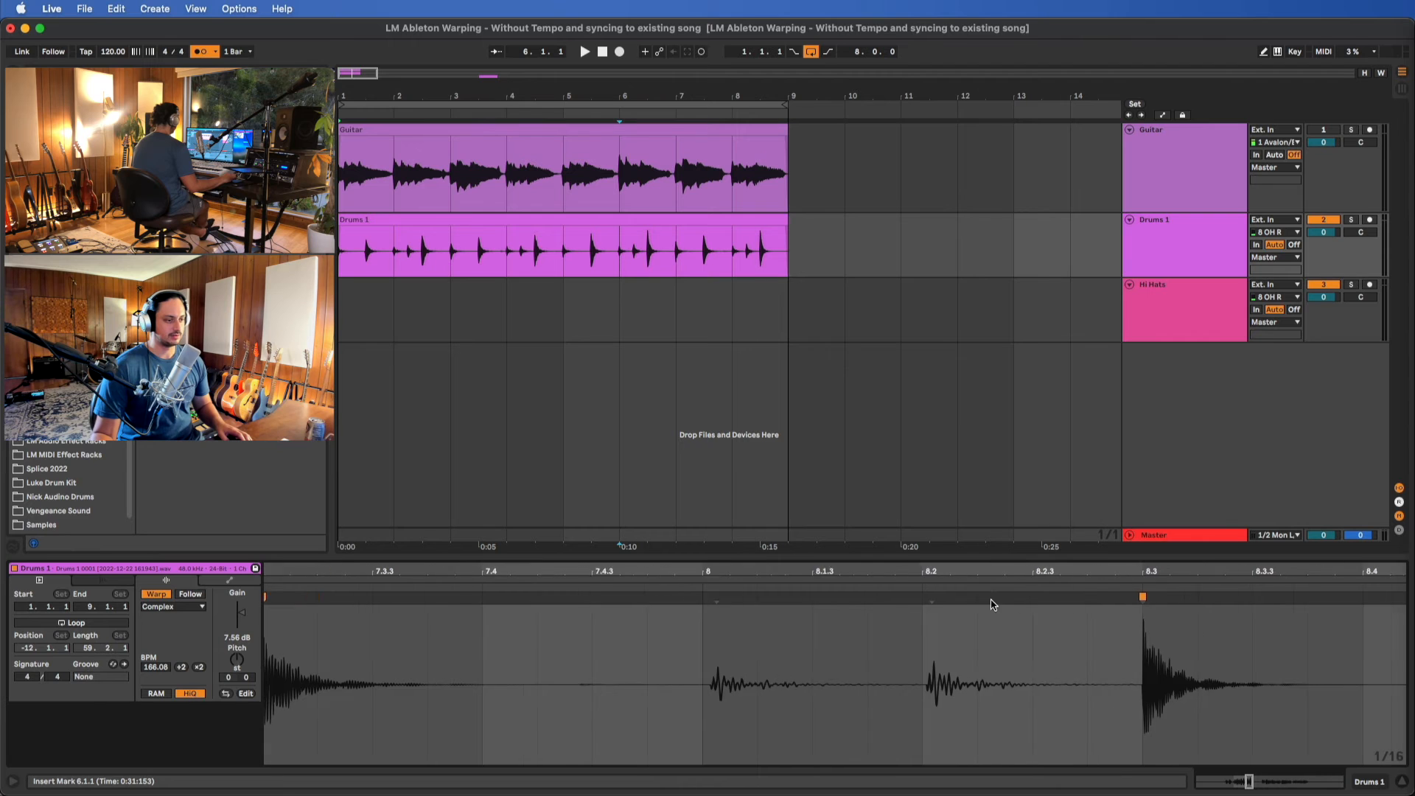
scroll(739, 659, "down", 10)
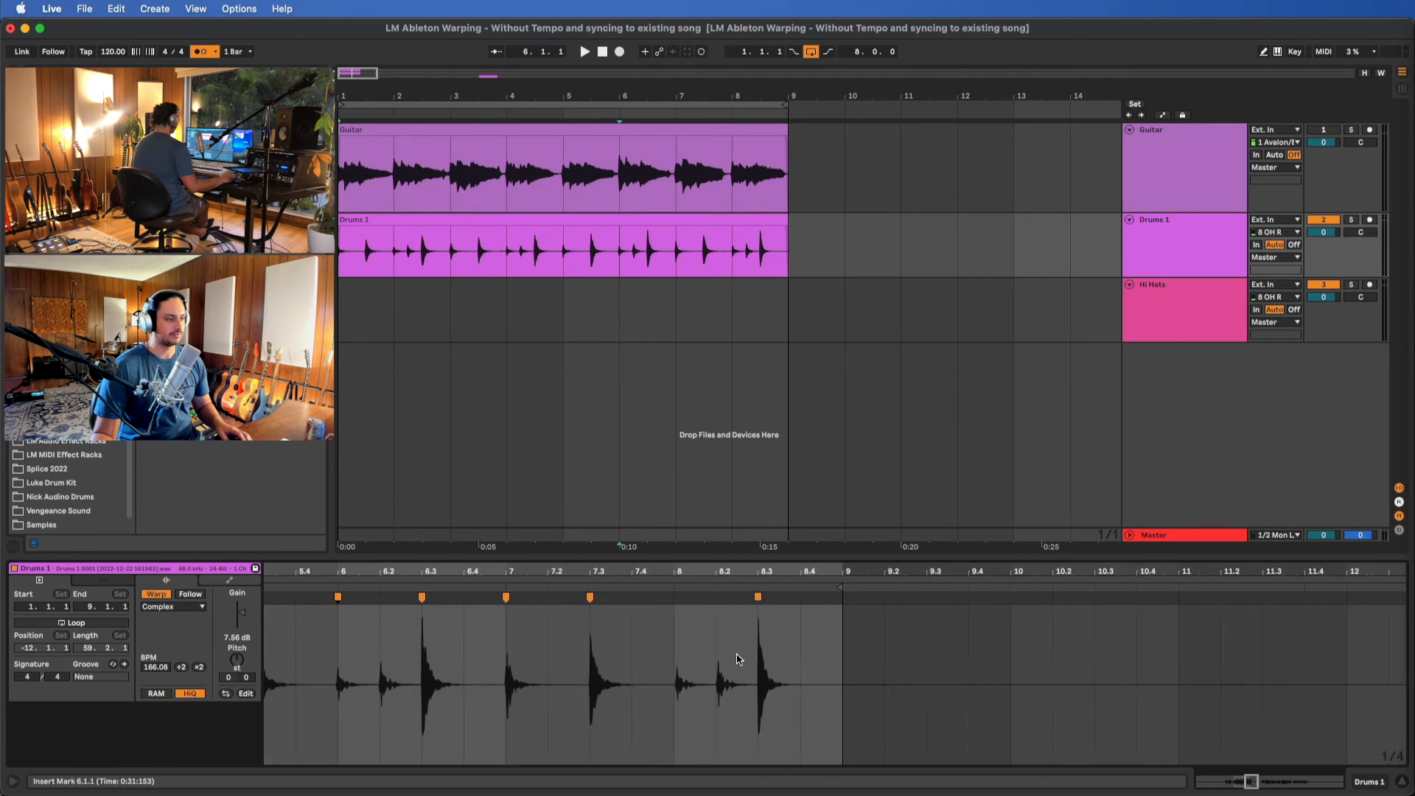
scroll(532, 615, "left", 10)
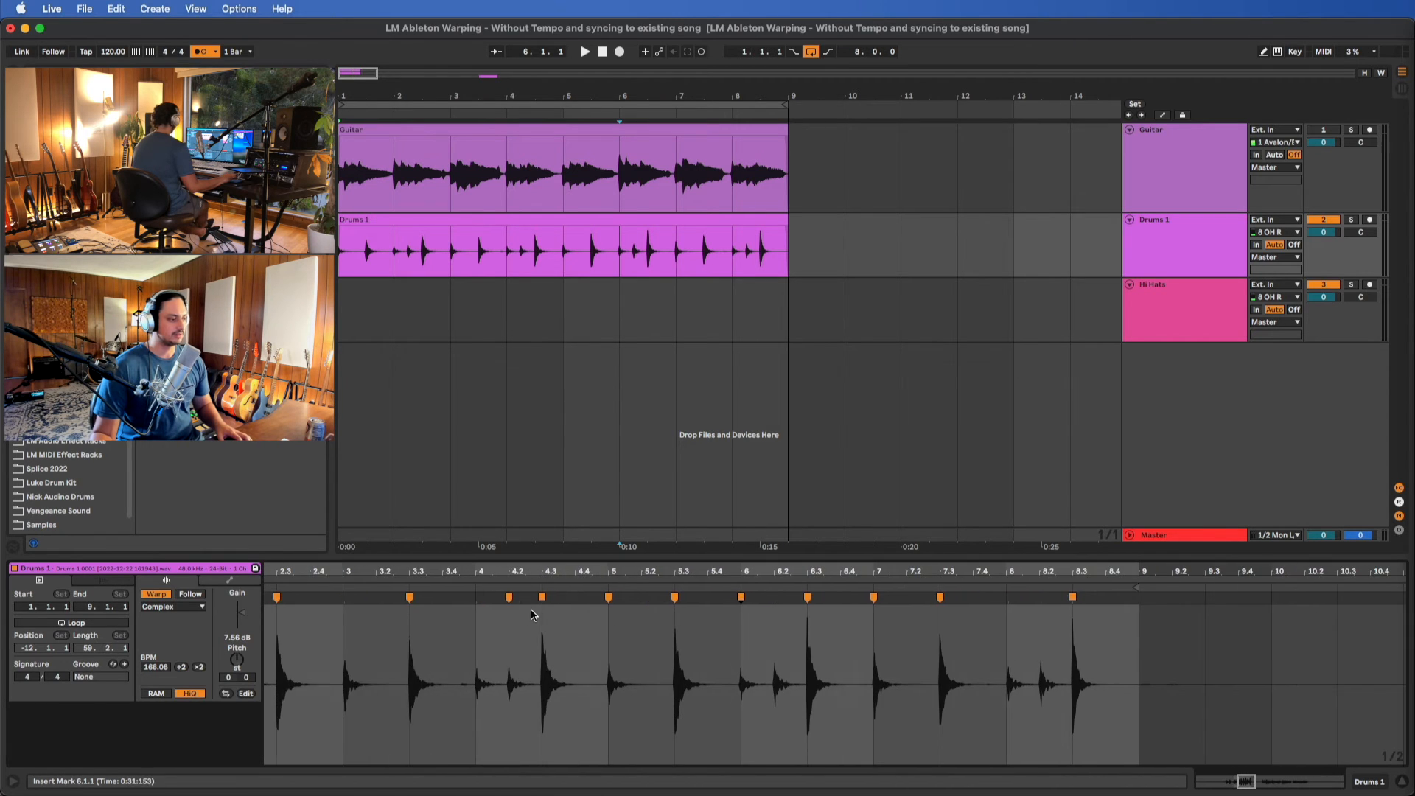
Play Drums 1 from the start, stop, and nudge the second bar's kick markers to just after 2.1.1 and 2.2.1
left_click(606, 215)
key("space")
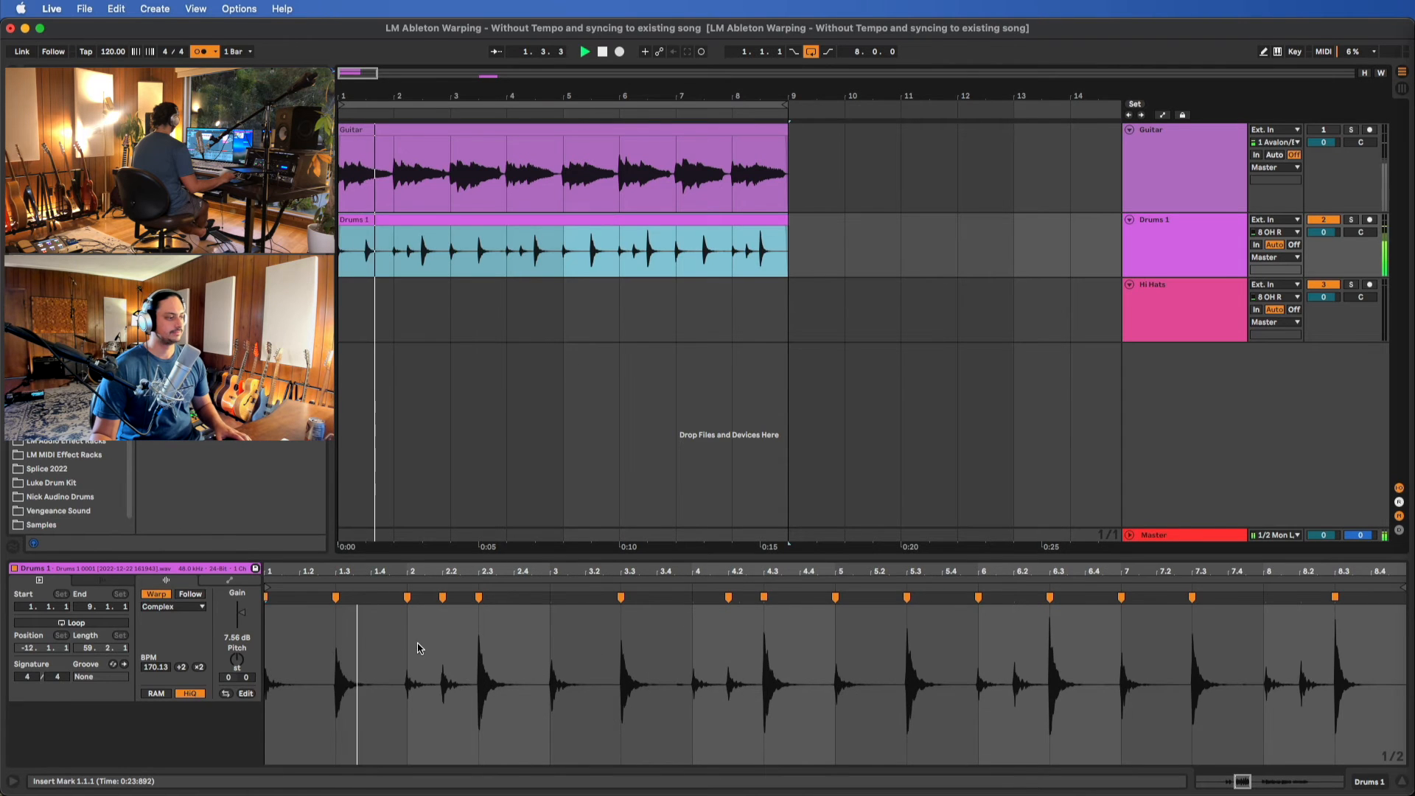
scroll(418, 648, "up", 5)
key("space")
left_click_drag(431, 598, 436, 597)
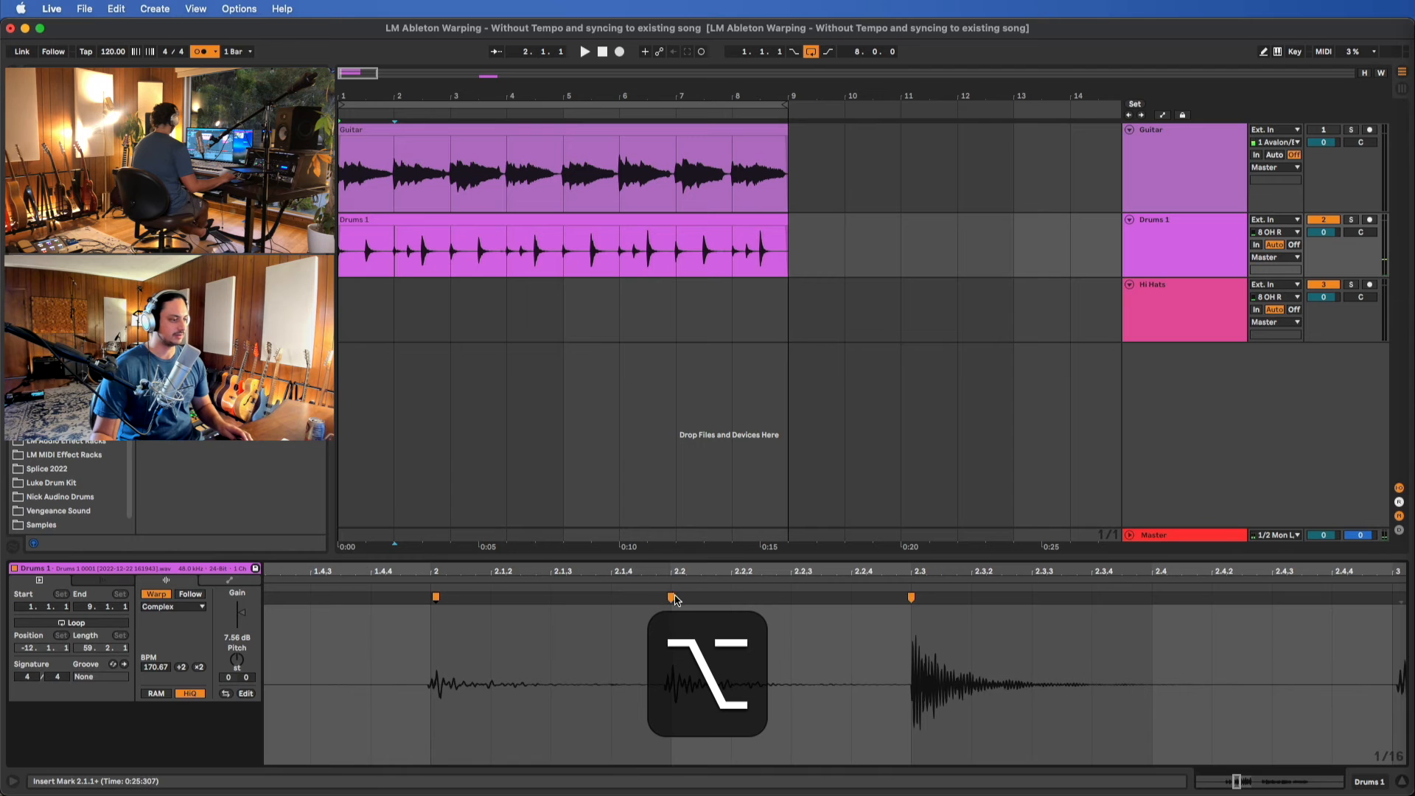
scroll(674, 654, "up", 3)
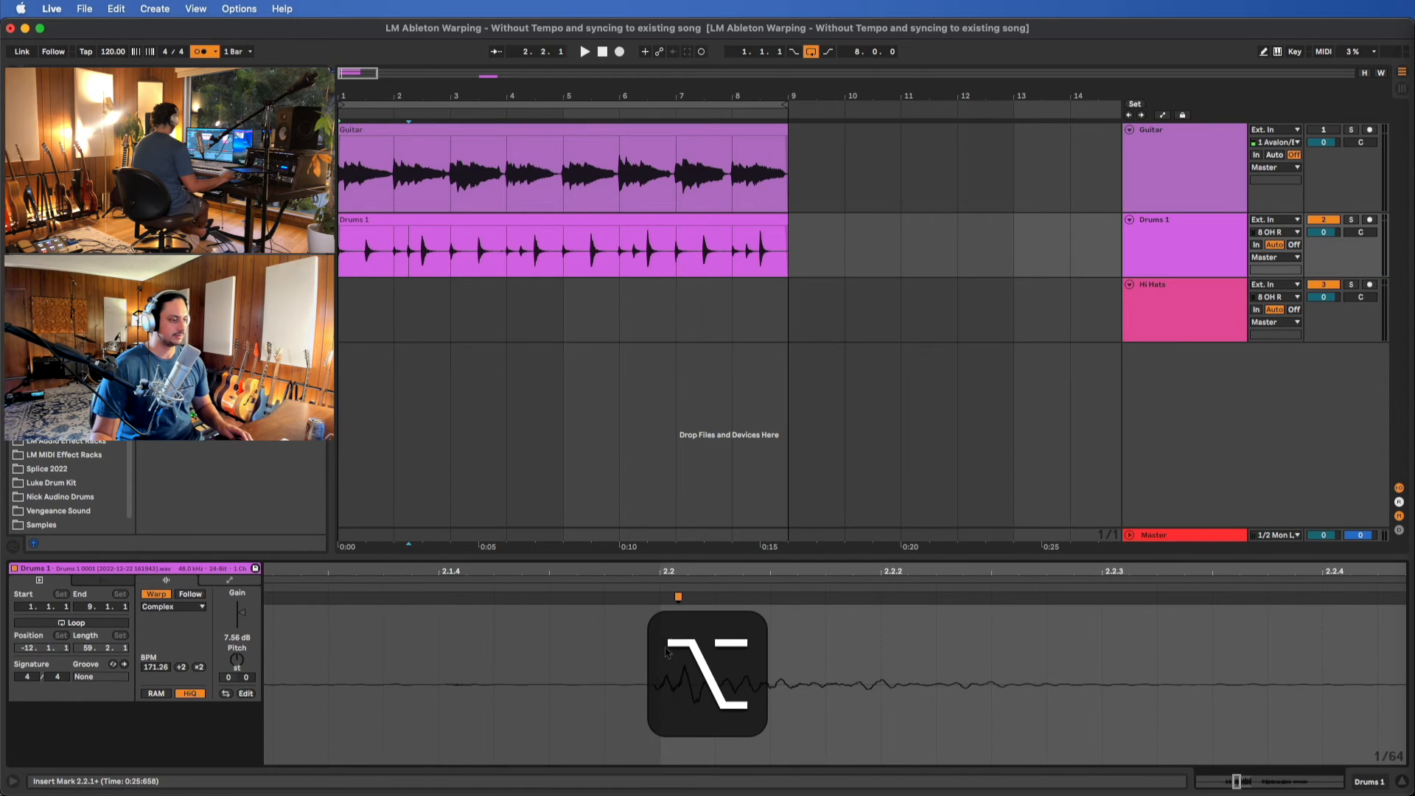
scroll(674, 635, "down", 4)
Play Drums 1 from the start and warp the third bar's first kick to just after 3.1.1
key("space")
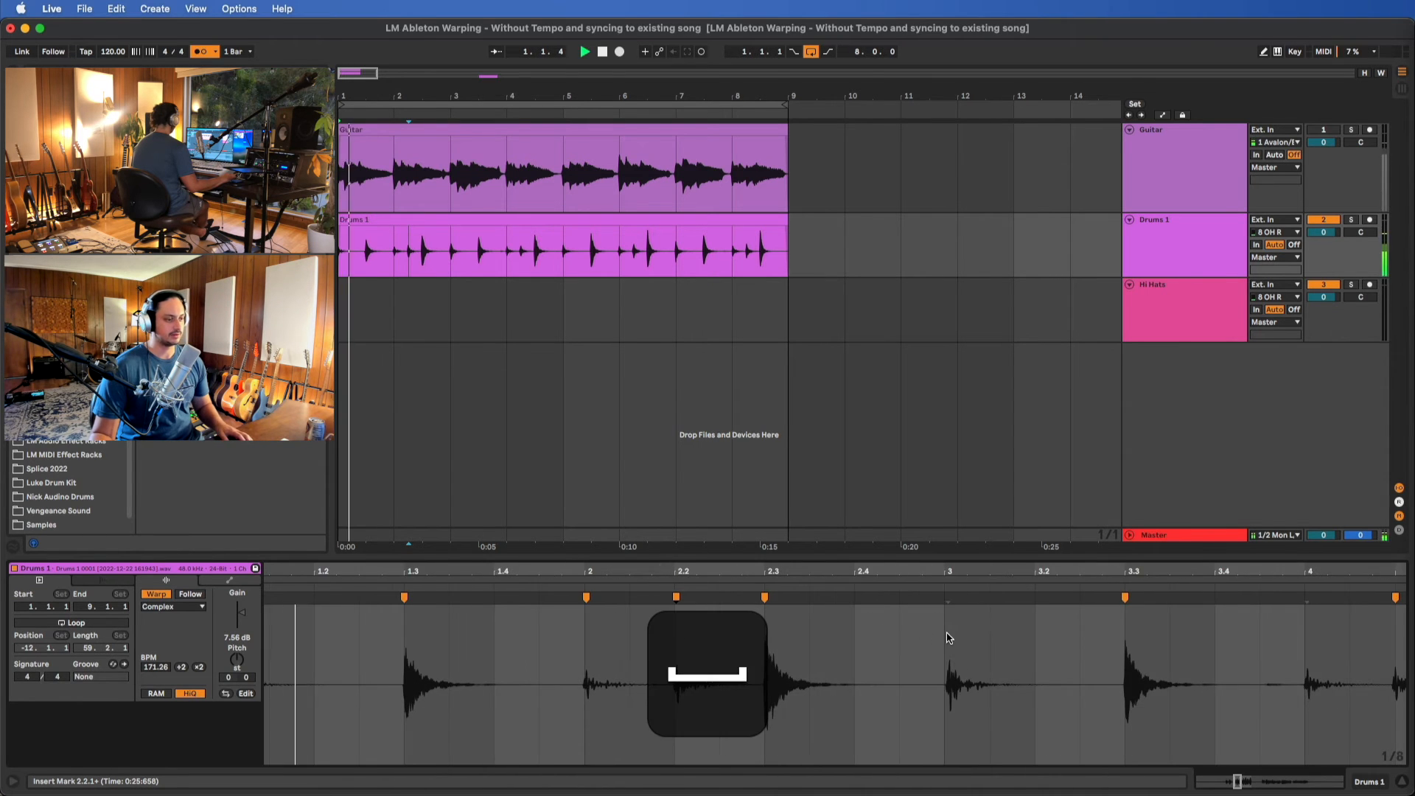
scroll(947, 638, "up", 3)
left_click_drag(948, 598, 941, 597)
scroll(941, 602, "down", 3)
scroll(941, 604, "down", 6)
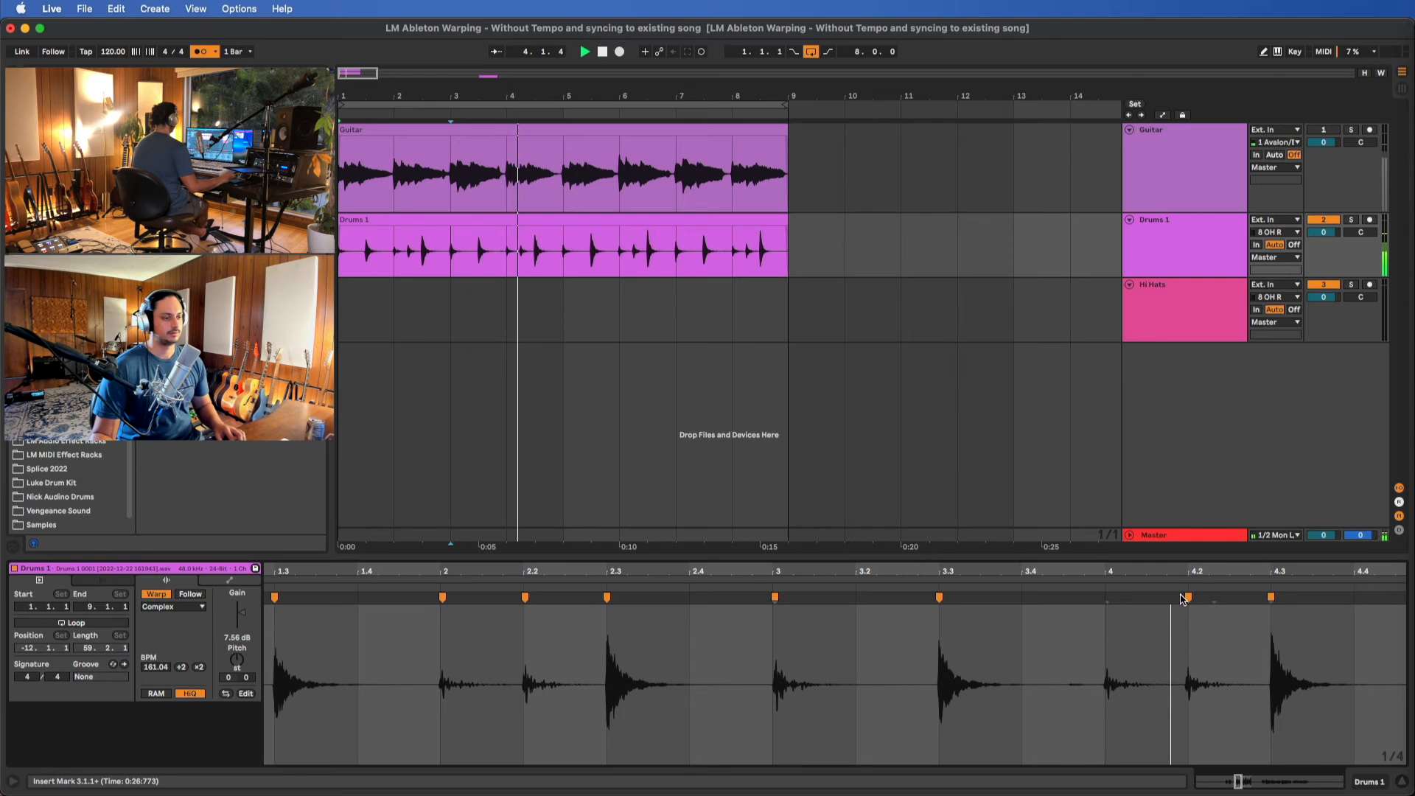
Follow the remaining Drums 1 hits through bar 7 during playback and unmute the Guitar track
scroll(1182, 600, "right", 4)
scroll(1183, 599, "right", 8)
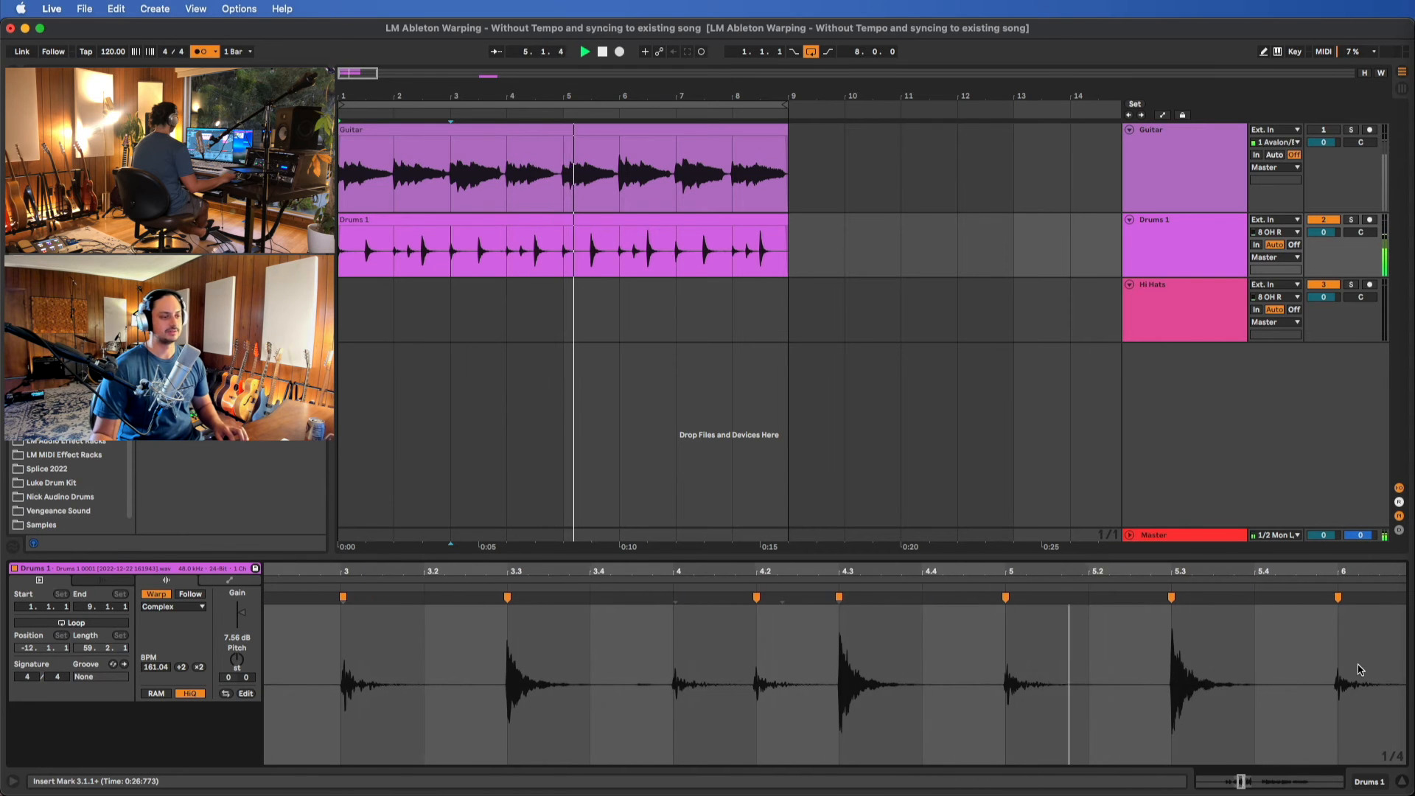
scroll(829, 677, "up", 6)
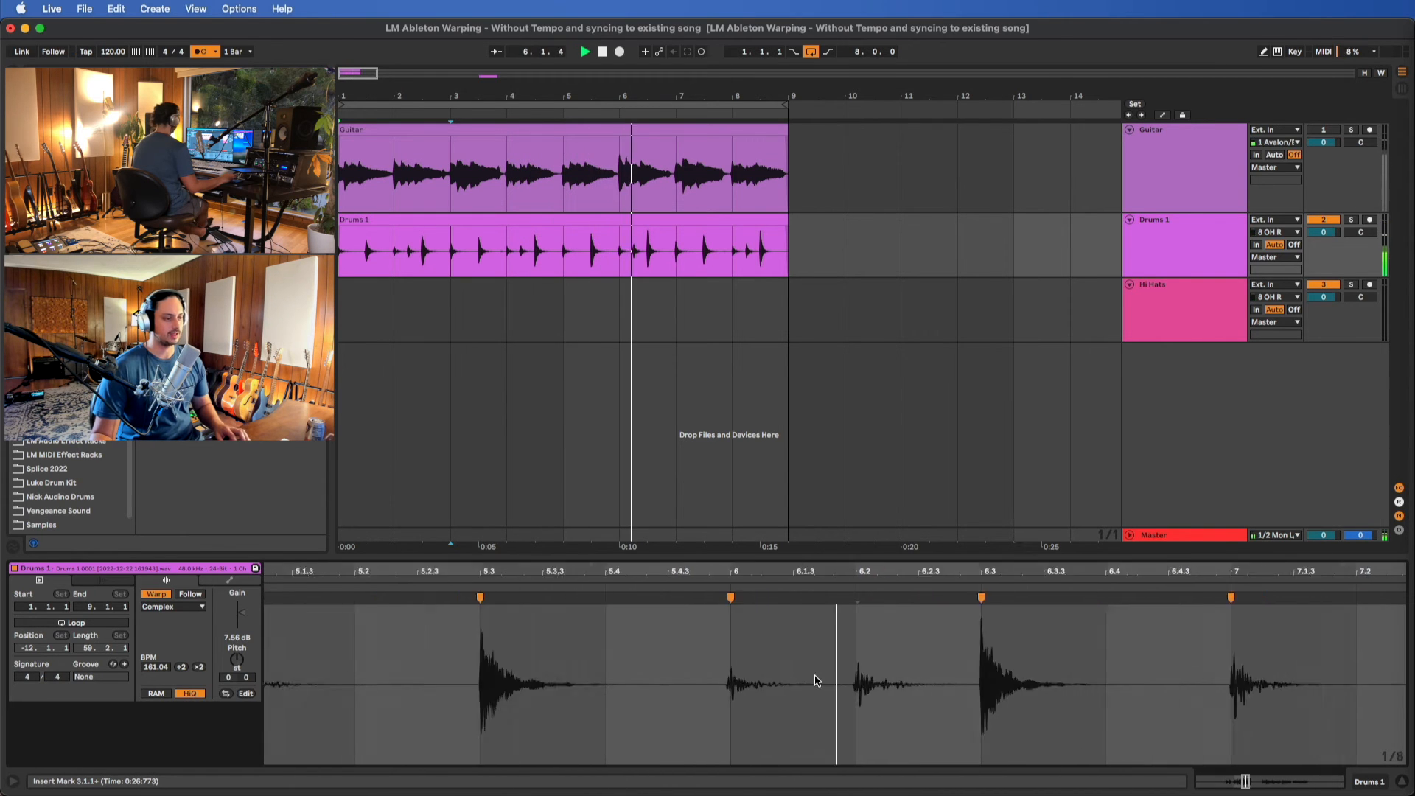
scroll(816, 679, "down", 1)
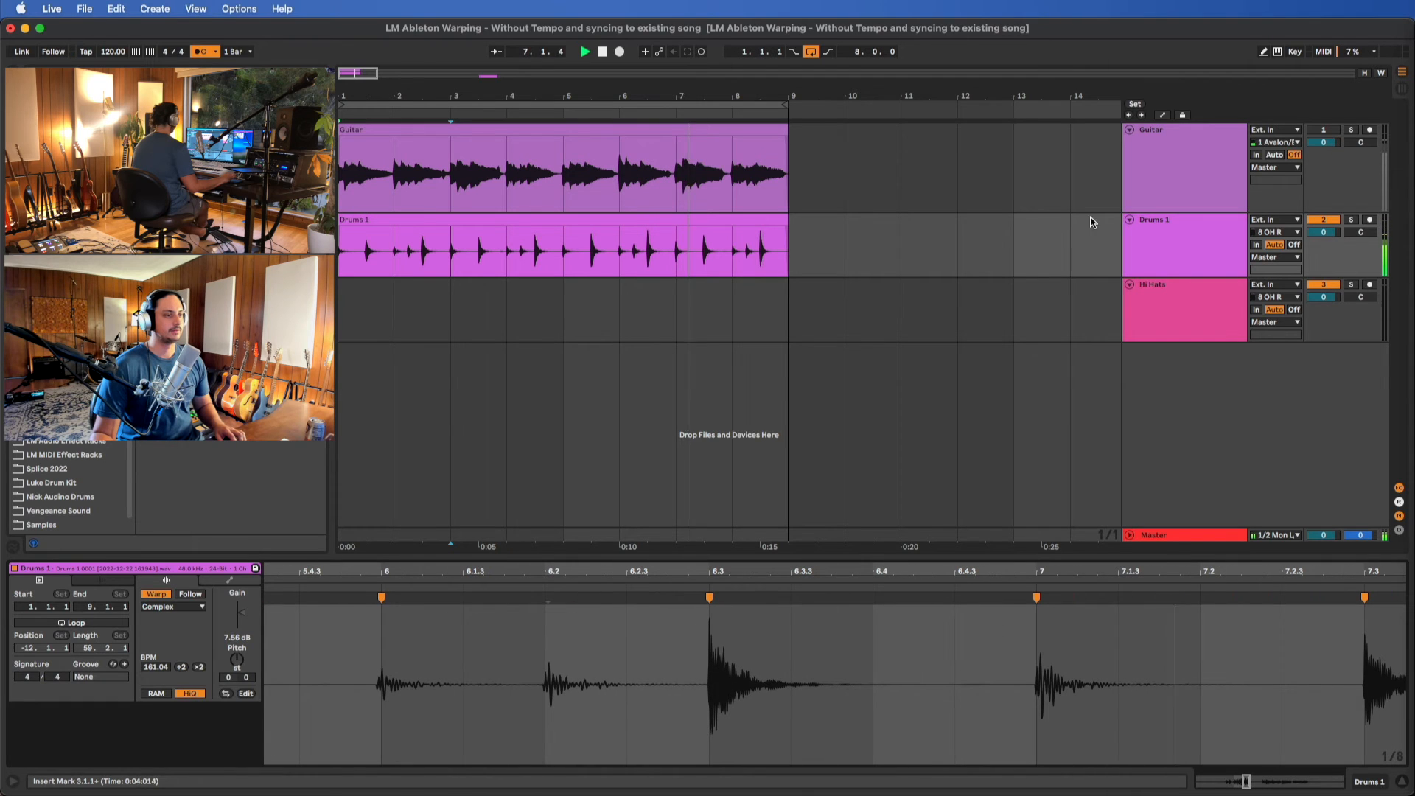
left_click(1332, 130)
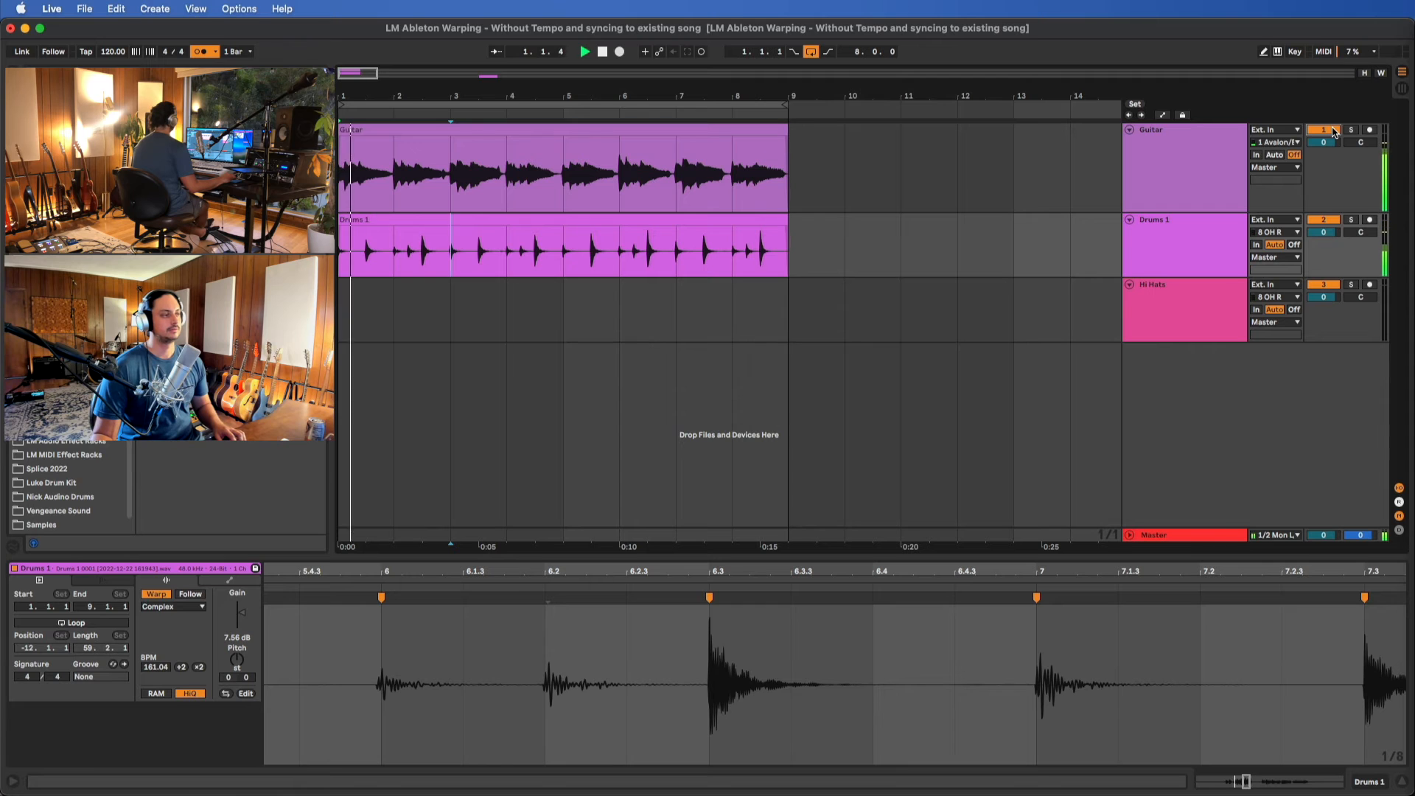
Add a Glue Compressor to Drums 1 with the threshold at -20.3 dB and the makeup gain at 4.76 dB
left_click(1128, 156)
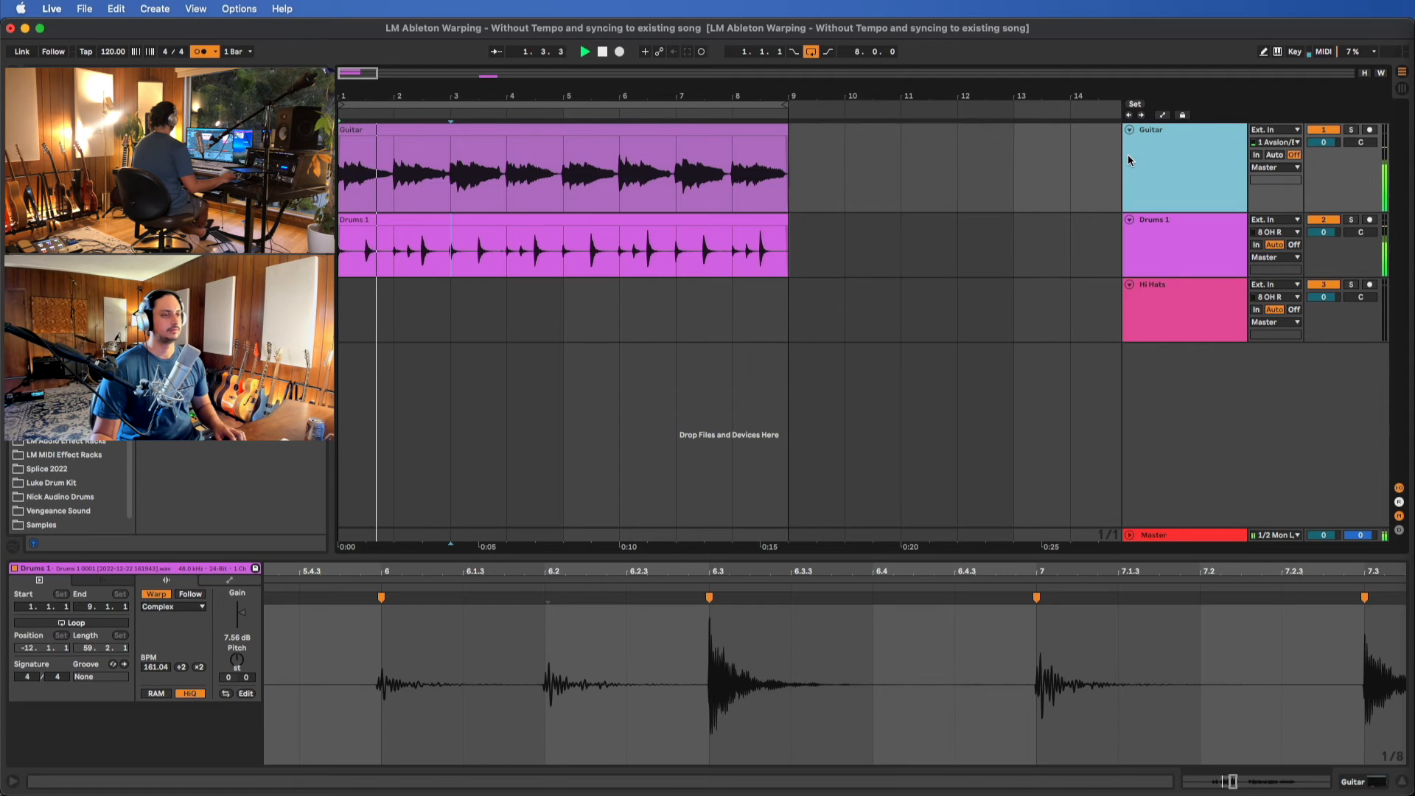
left_click(1210, 243)
key("shift+Tab")
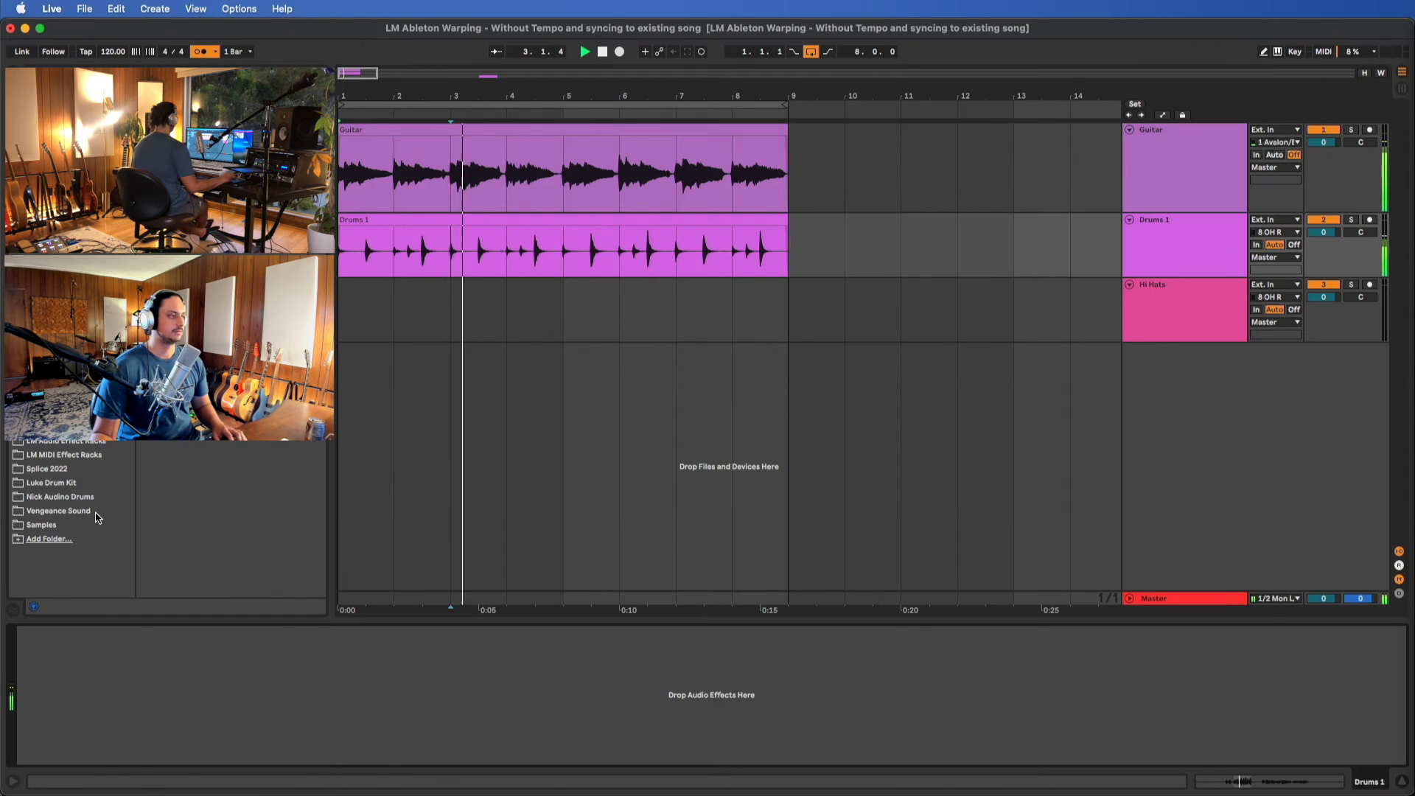
left_click(55, 133)
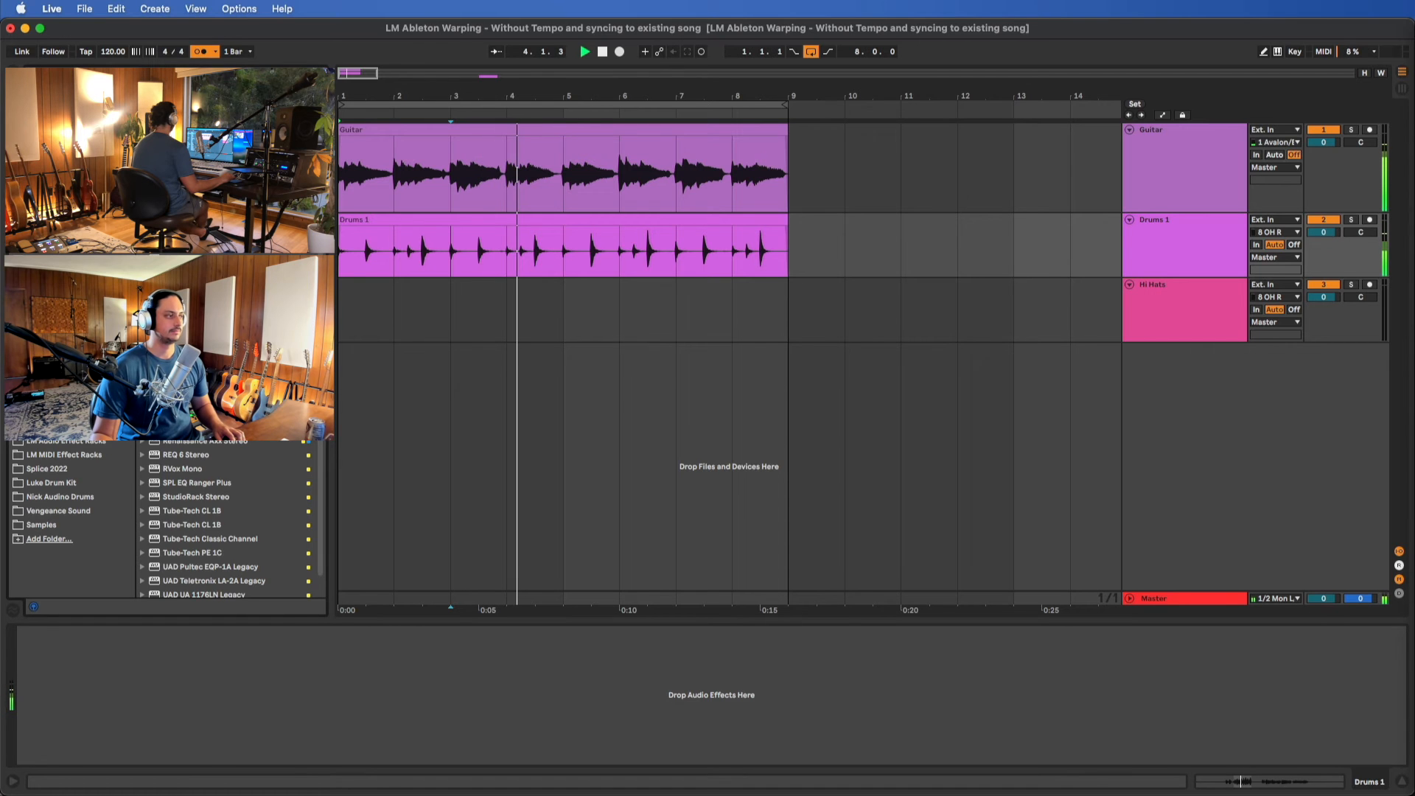
double_click(193, 244)
left_click_drag(151, 712, 151, 744)
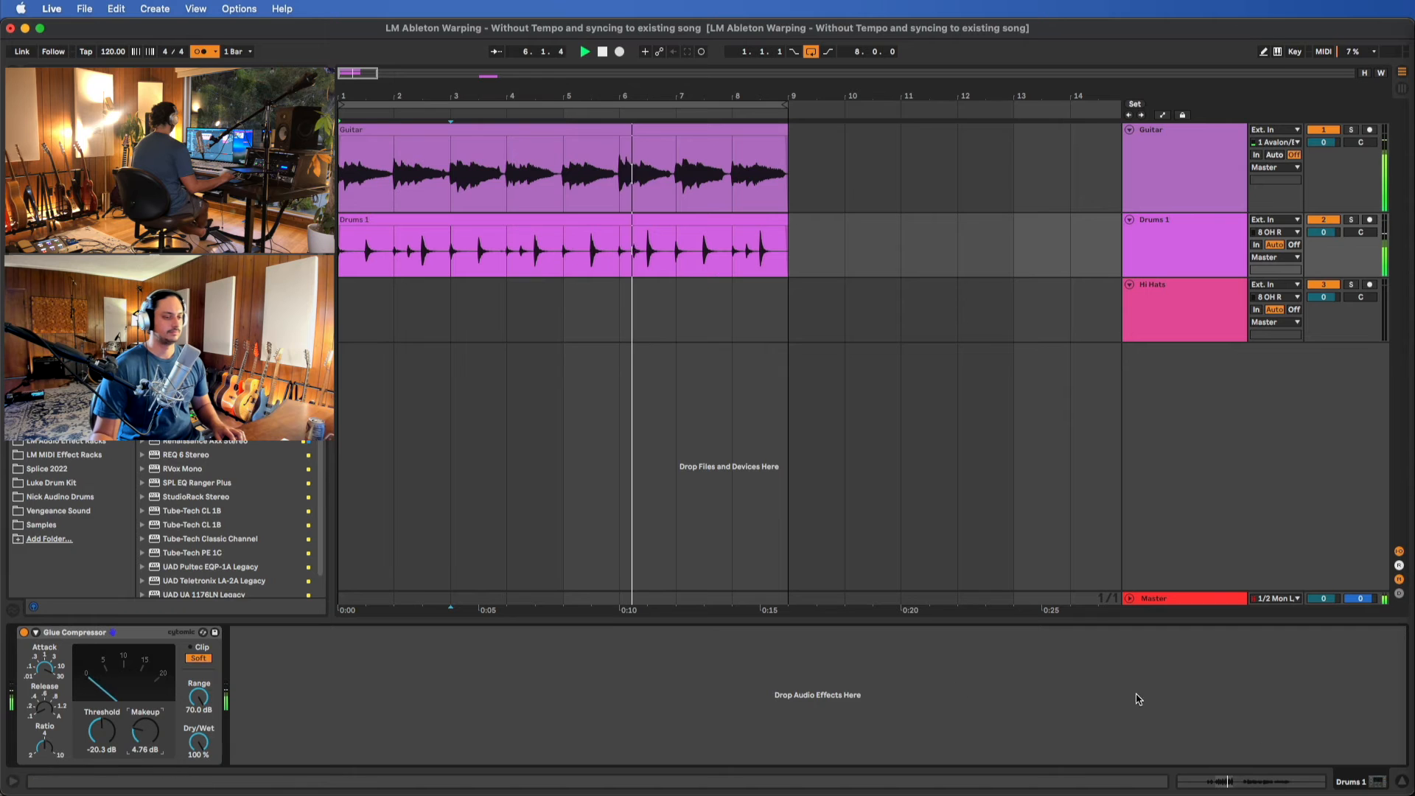
Hide the device view and select the Drums 1 track
left_click(1403, 784)
left_click(1176, 175)
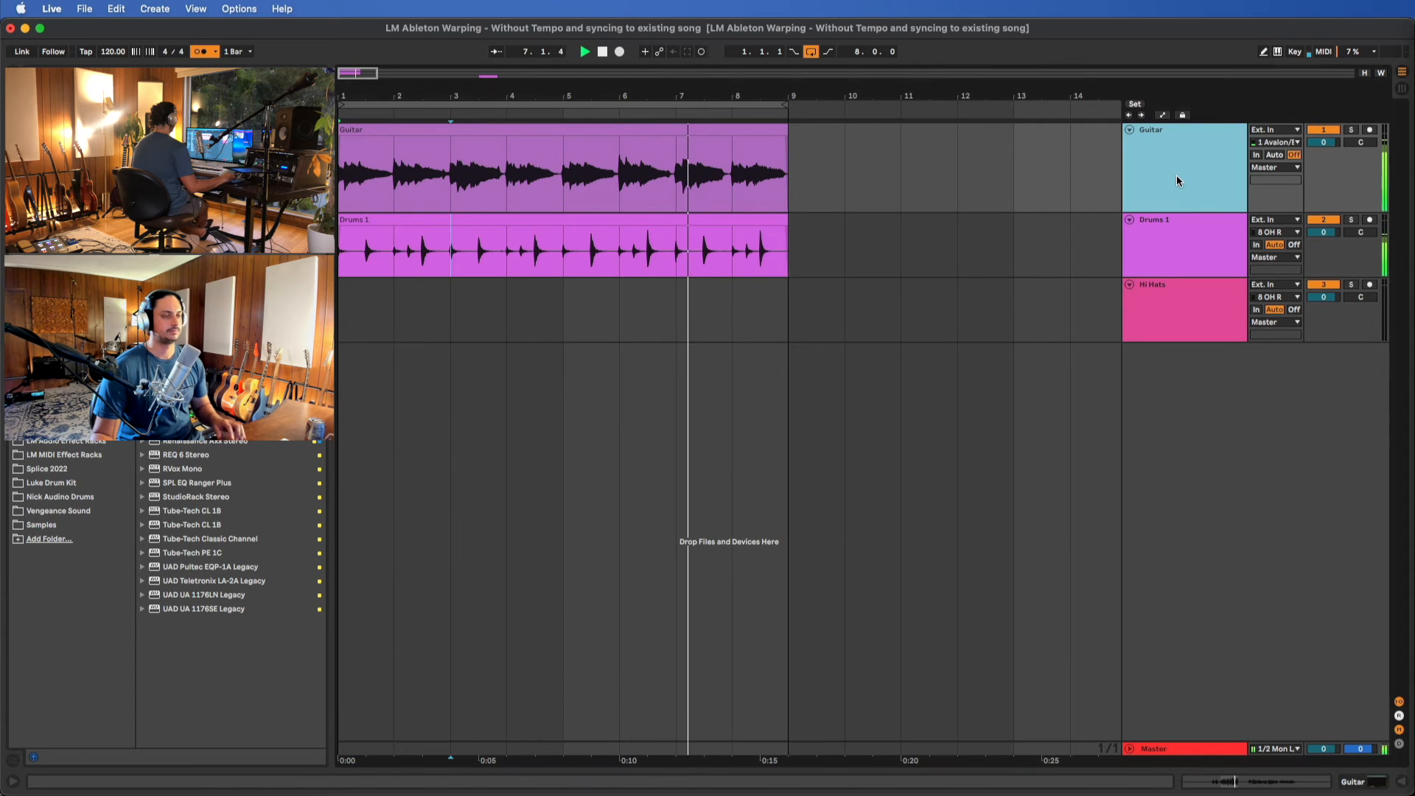
left_click(1166, 257)
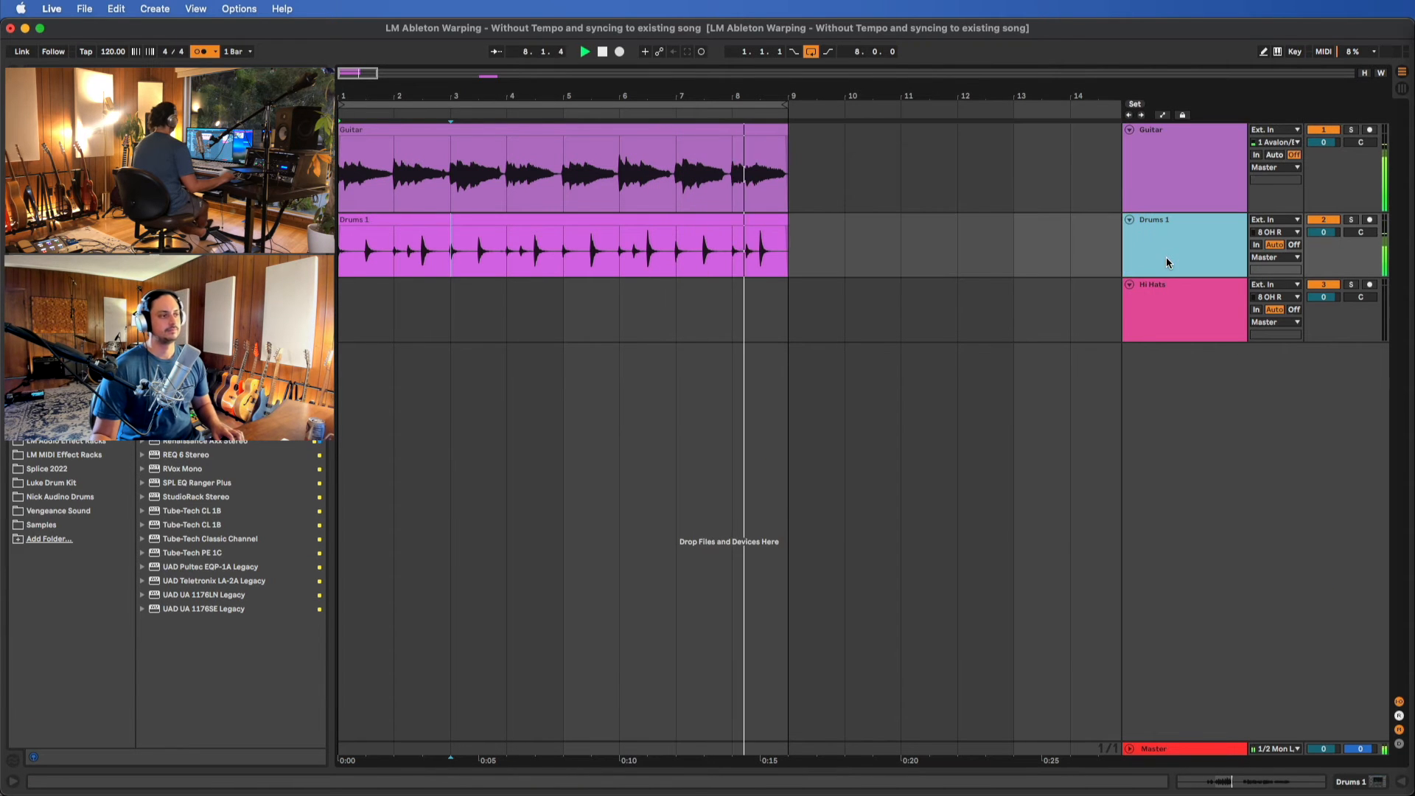
Stop playback, open the Drums 1 clip and warp the eighth bar's first kick to just after 8.1.1
left_click(759, 223)
double_click(758, 223)
key("space")
scroll(1310, 709, "up", 10)
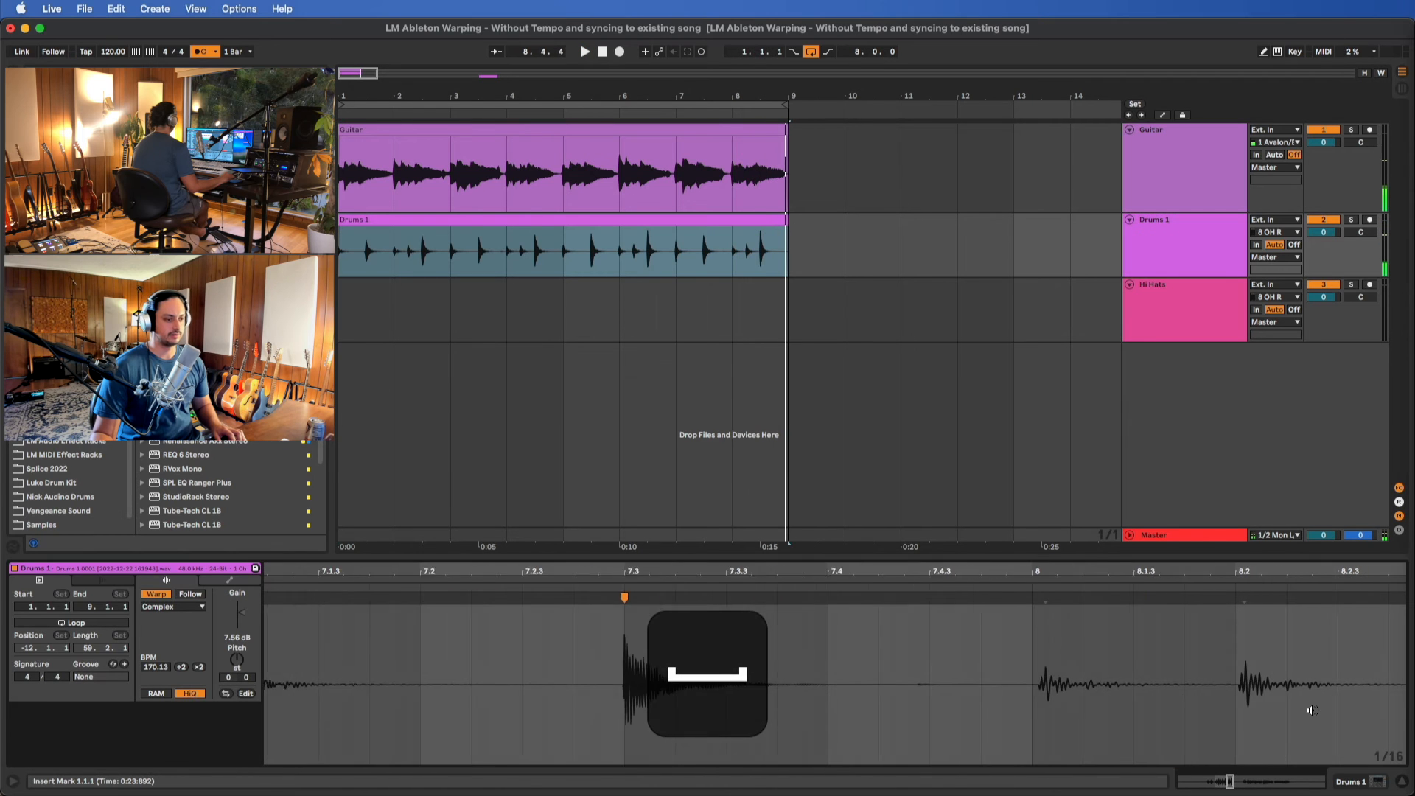
double_click(1038, 597)
left_click_drag(1038, 598, 1034, 601)
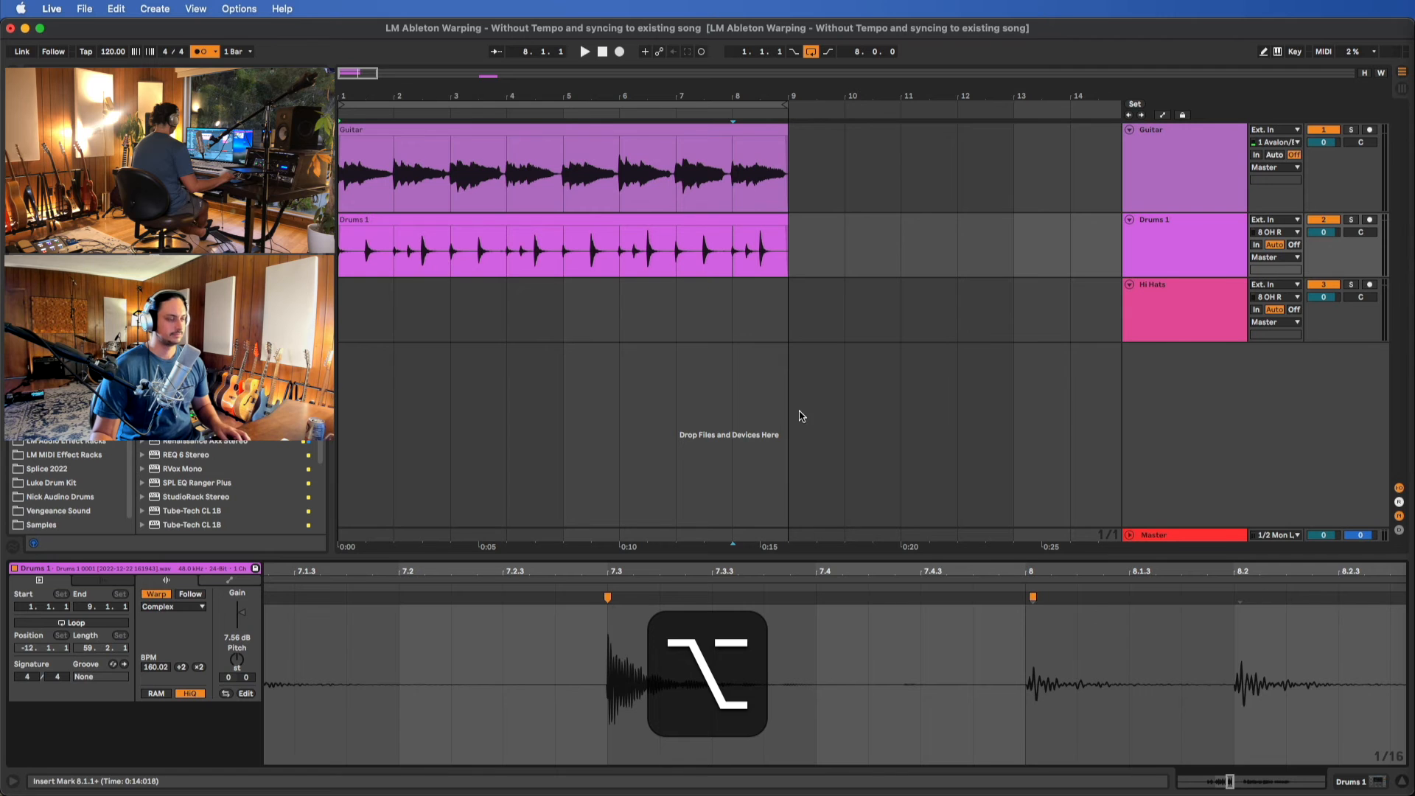
Move the separate hi-hat recording onto the Hi Hats track so it starts at 1.1.1, and fit it to the view
scroll(882, 243, "down", 10)
scroll(445, 200, "up", 6)
scroll(444, 202, "left", 5)
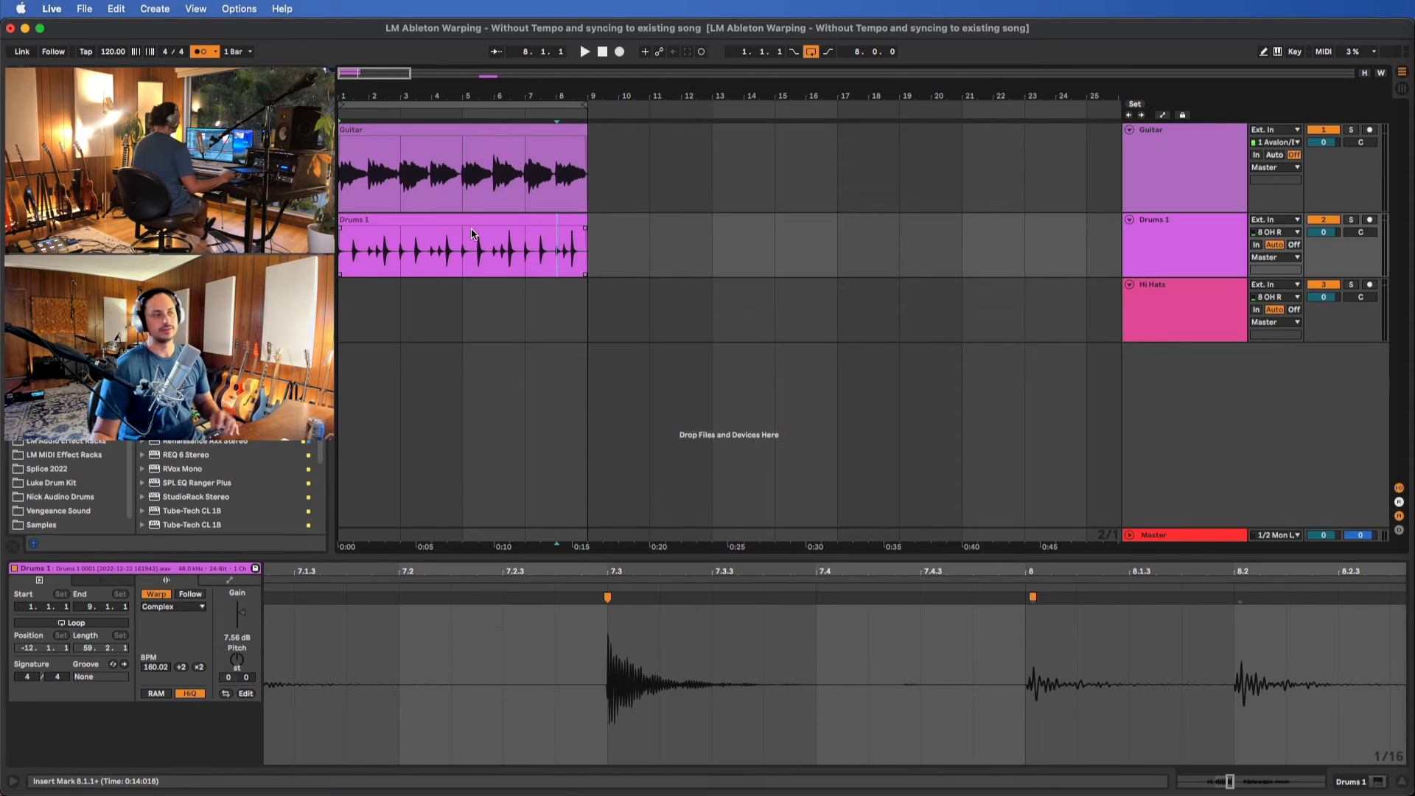
left_click(452, 333)
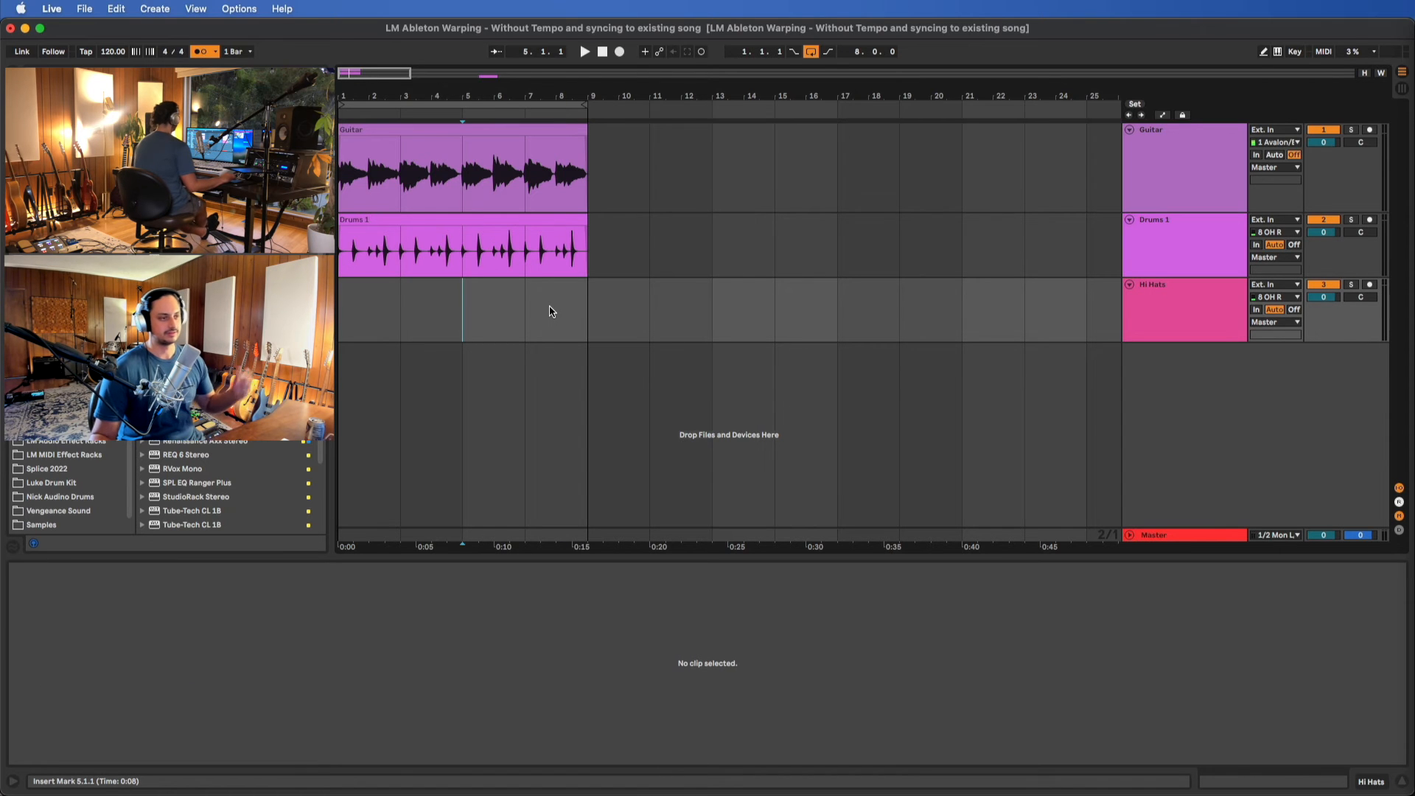
scroll(580, 303, "down", 3)
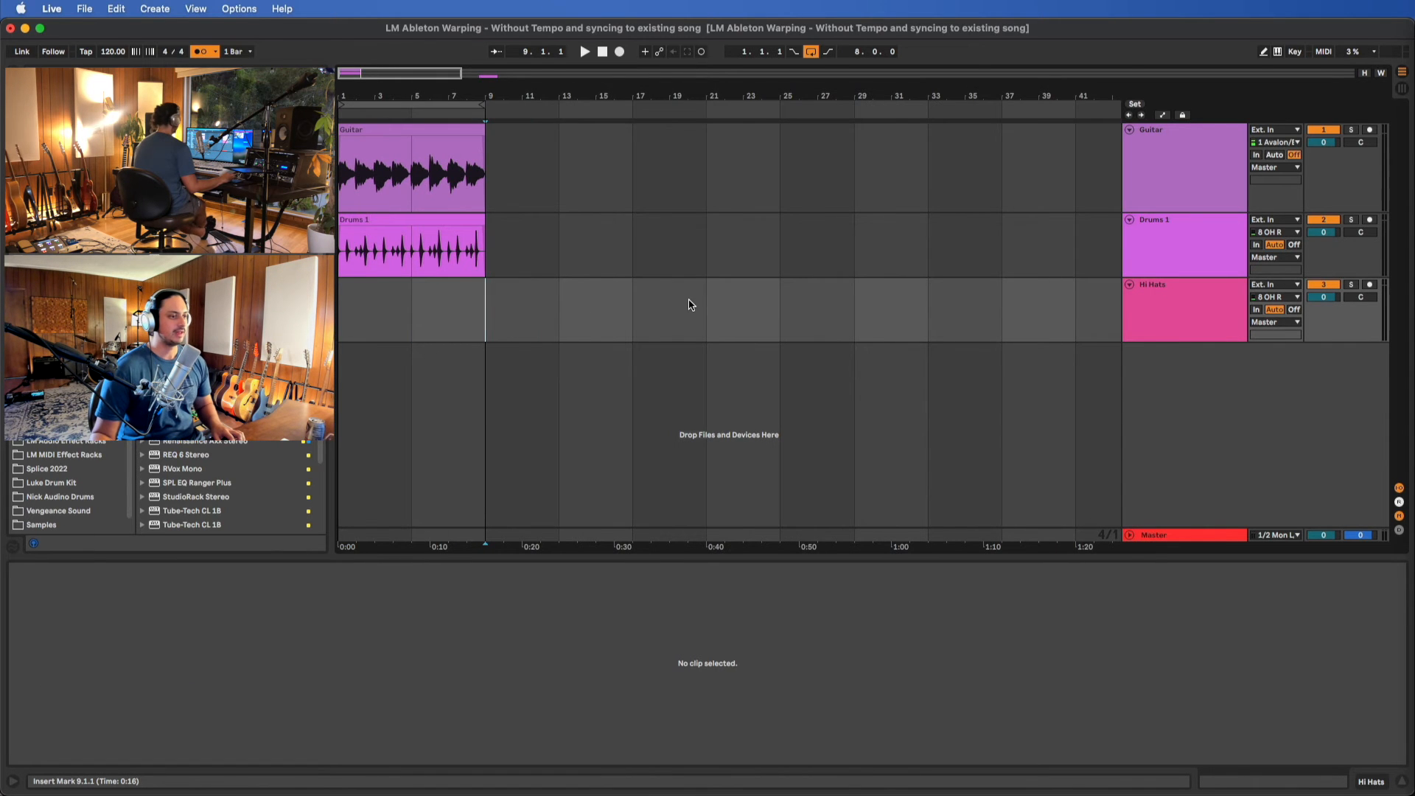
scroll(672, 332, "down", 4)
left_click_drag(796, 300, 398, 302)
key("z")
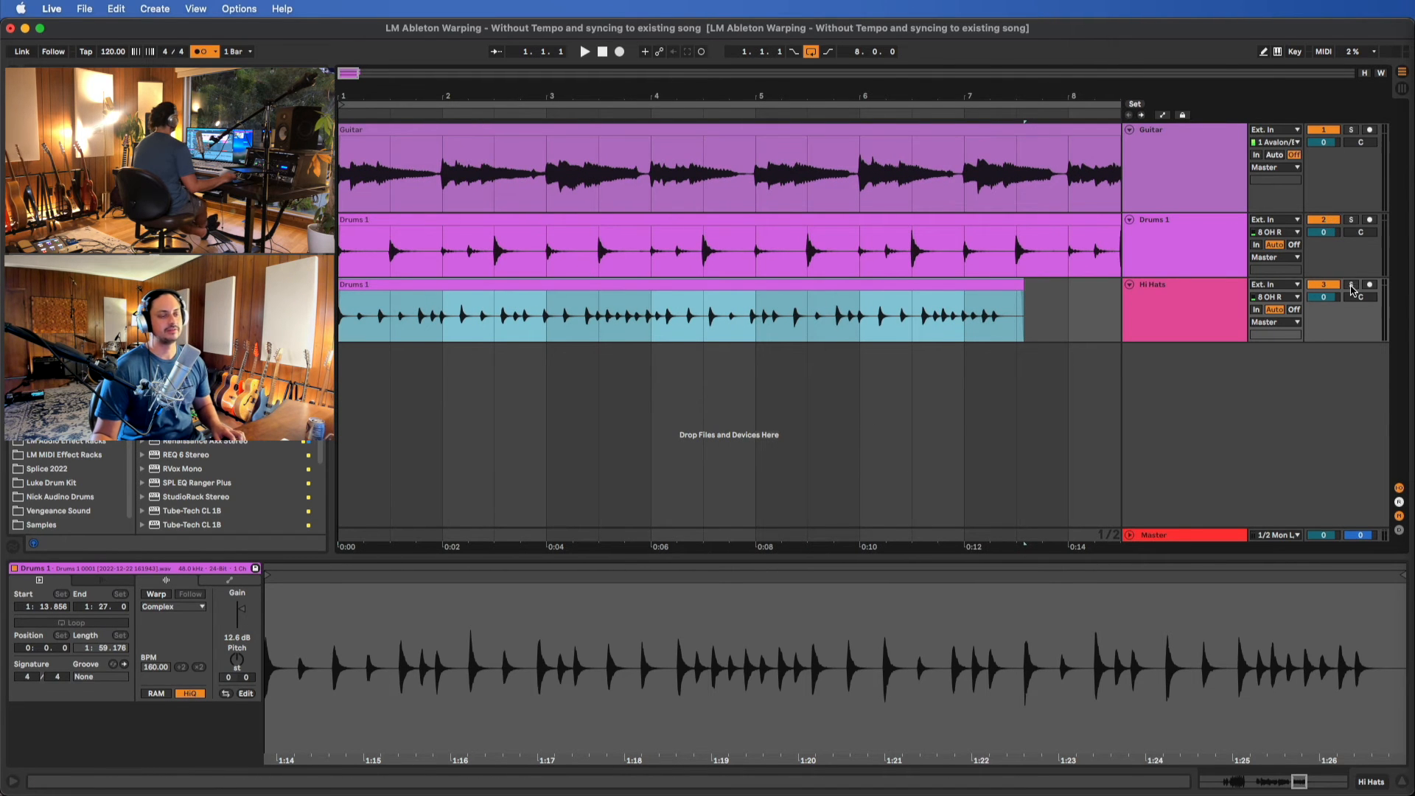
Solo the Hi Hats track, select its clip and audition the first bar
left_click(1352, 286)
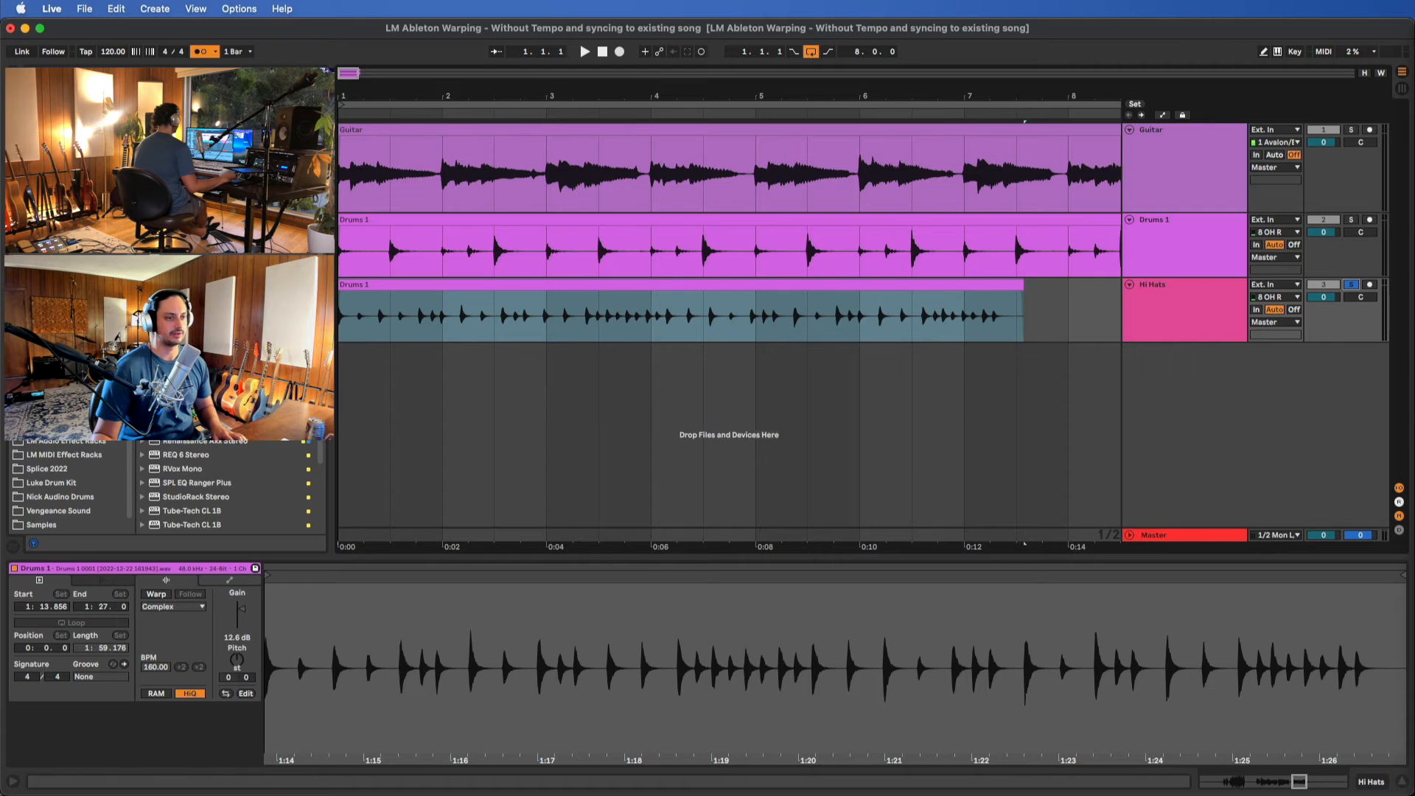
left_click(893, 288)
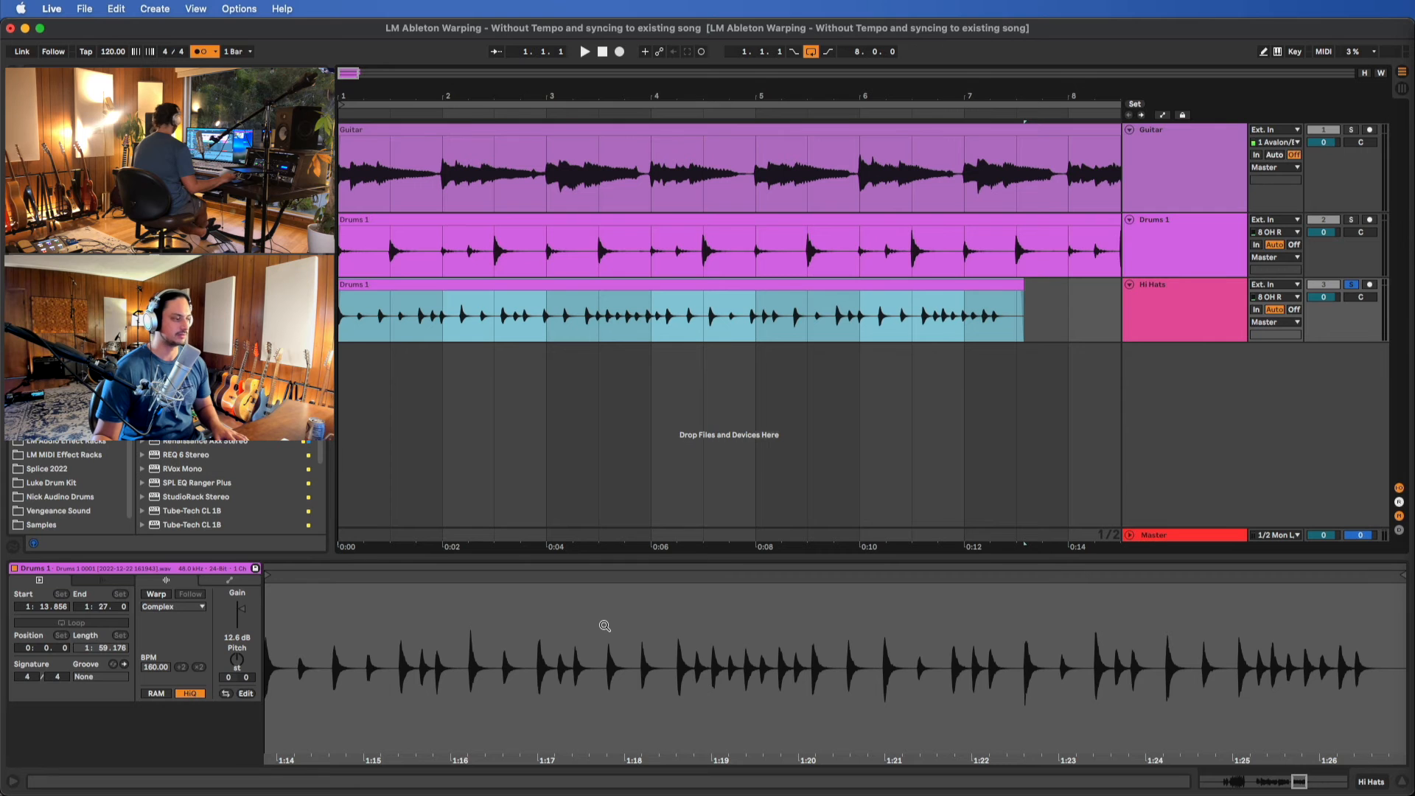
key("space")
key("space")
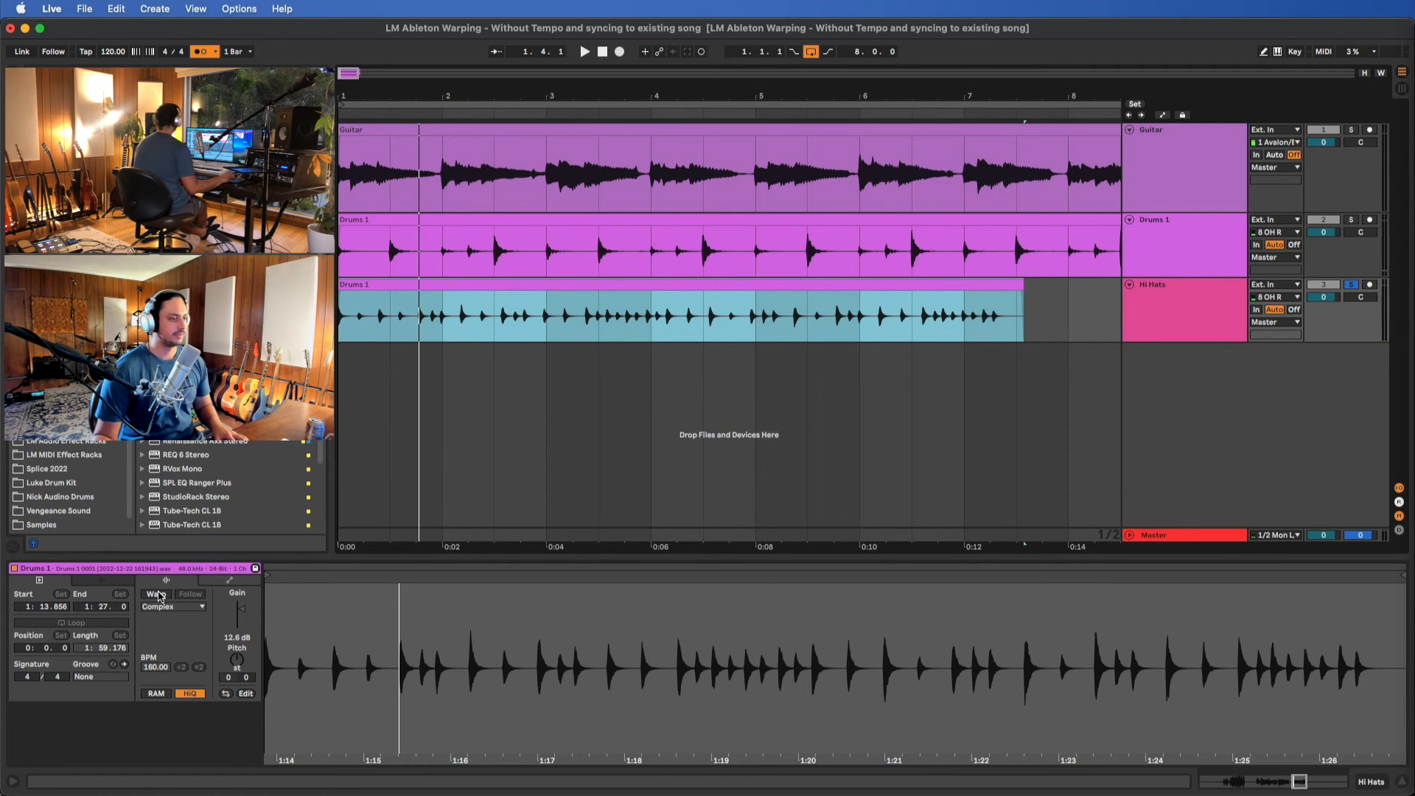
Extend the end of the hi-hat clip to 8.1.1
scroll(806, 279, "down", 5)
scroll(580, 272, "up", 5)
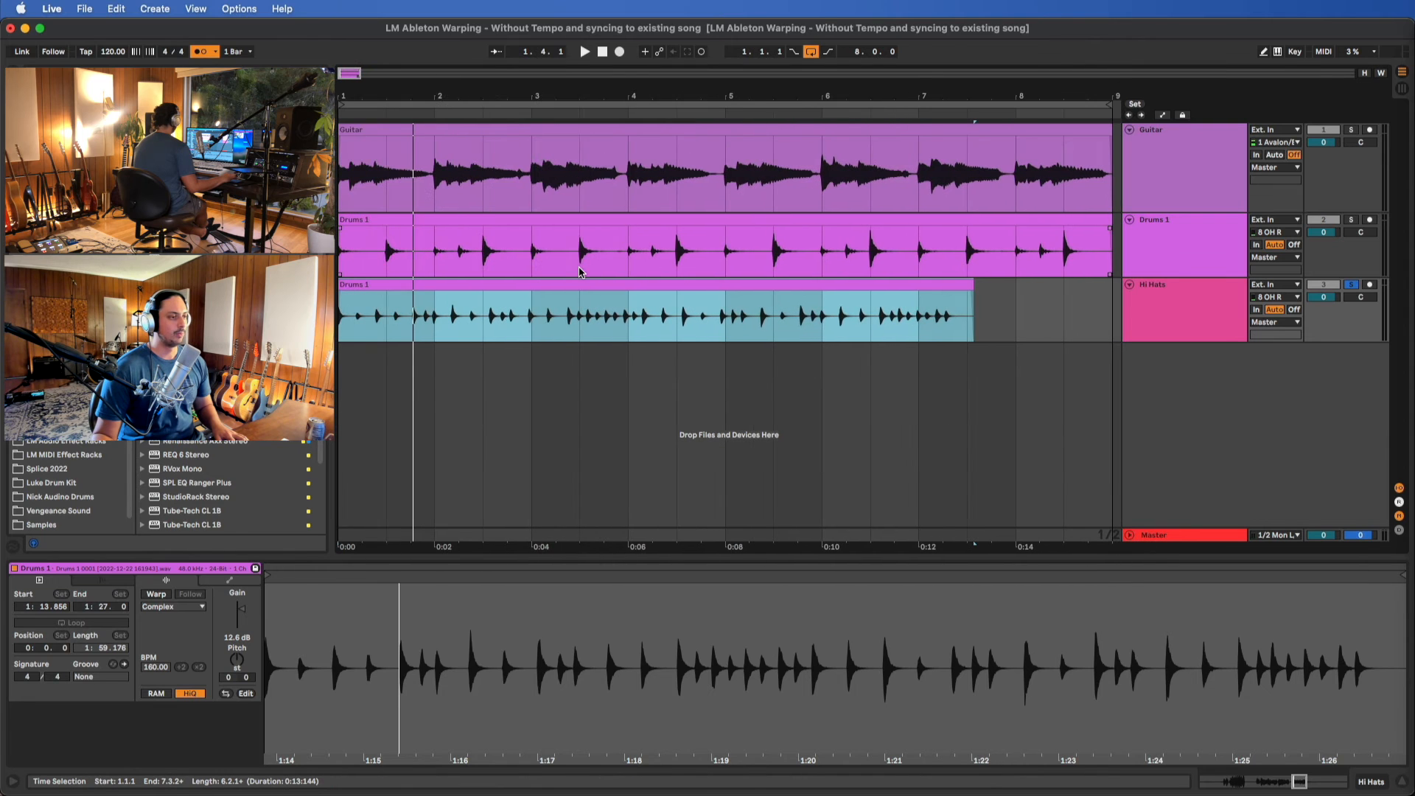
scroll(585, 284, "down", 3)
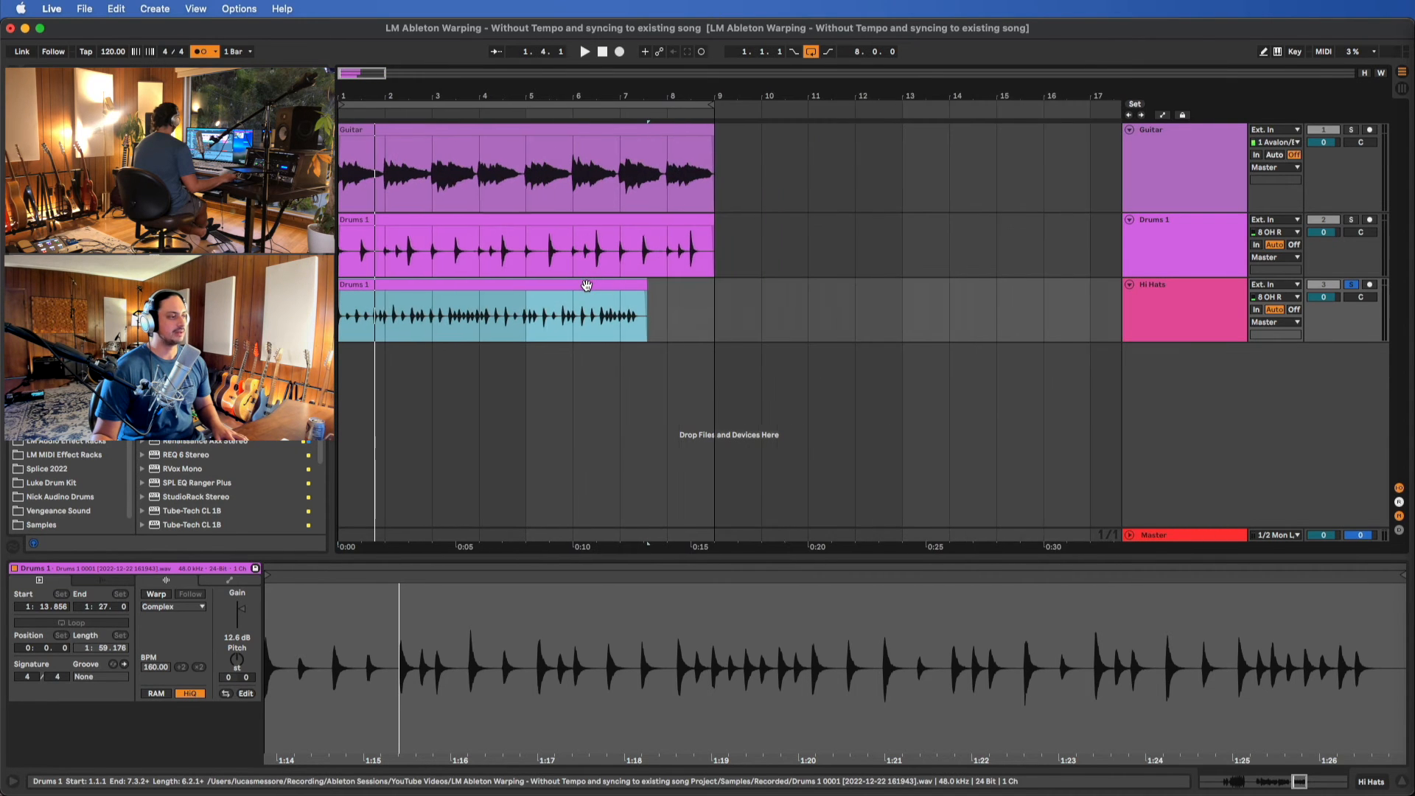
scroll(375, 283, "up", 3)
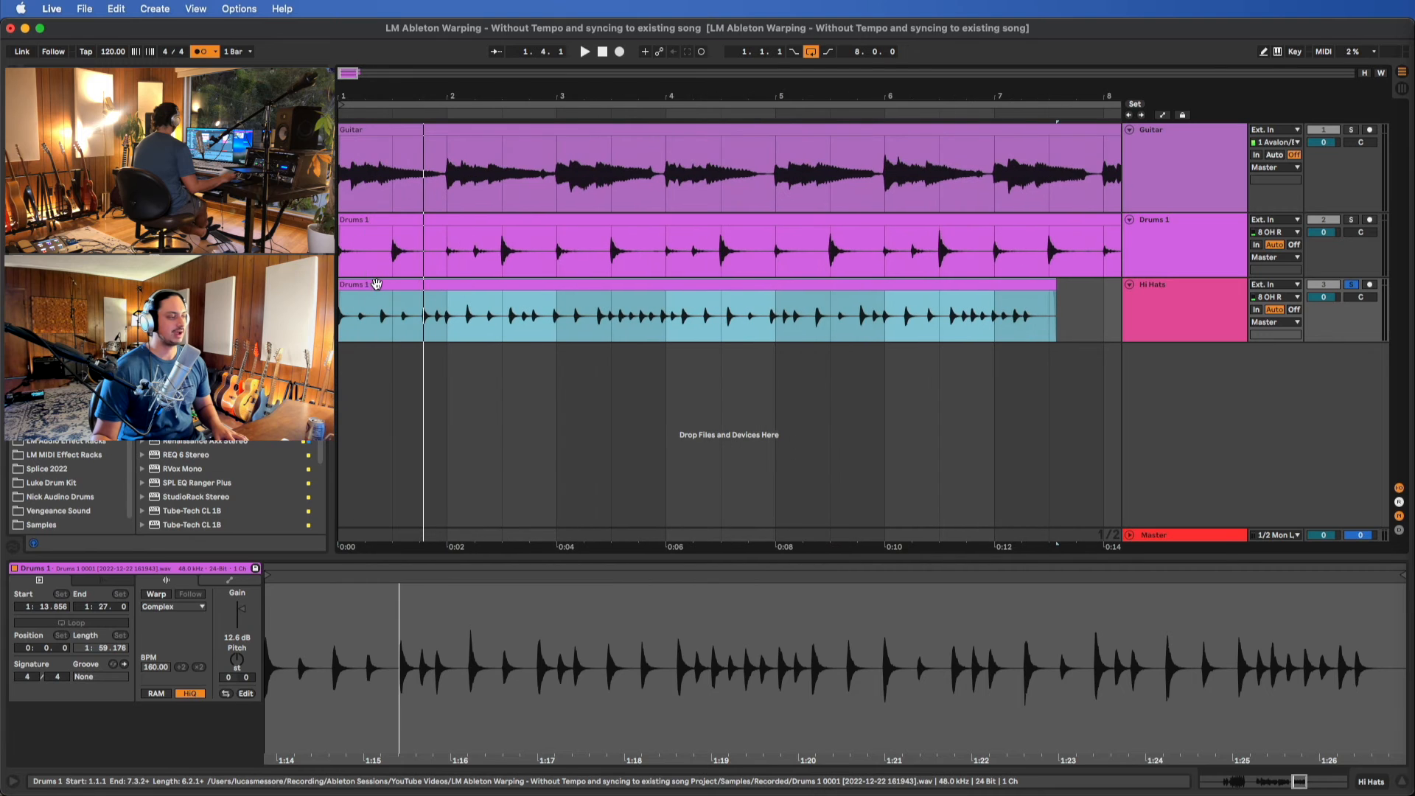
scroll(594, 285, "down", 2)
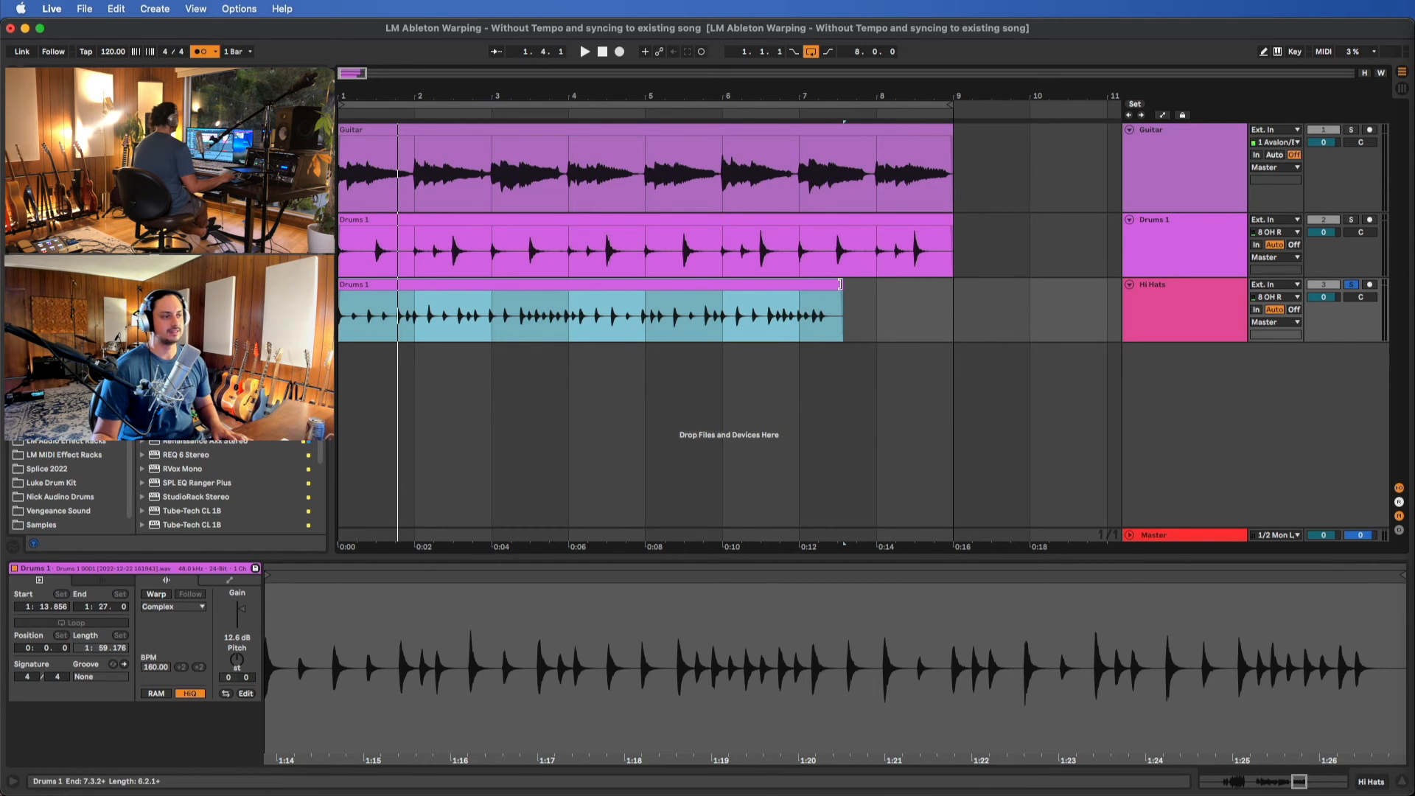
left_click_drag(841, 285, 875, 285)
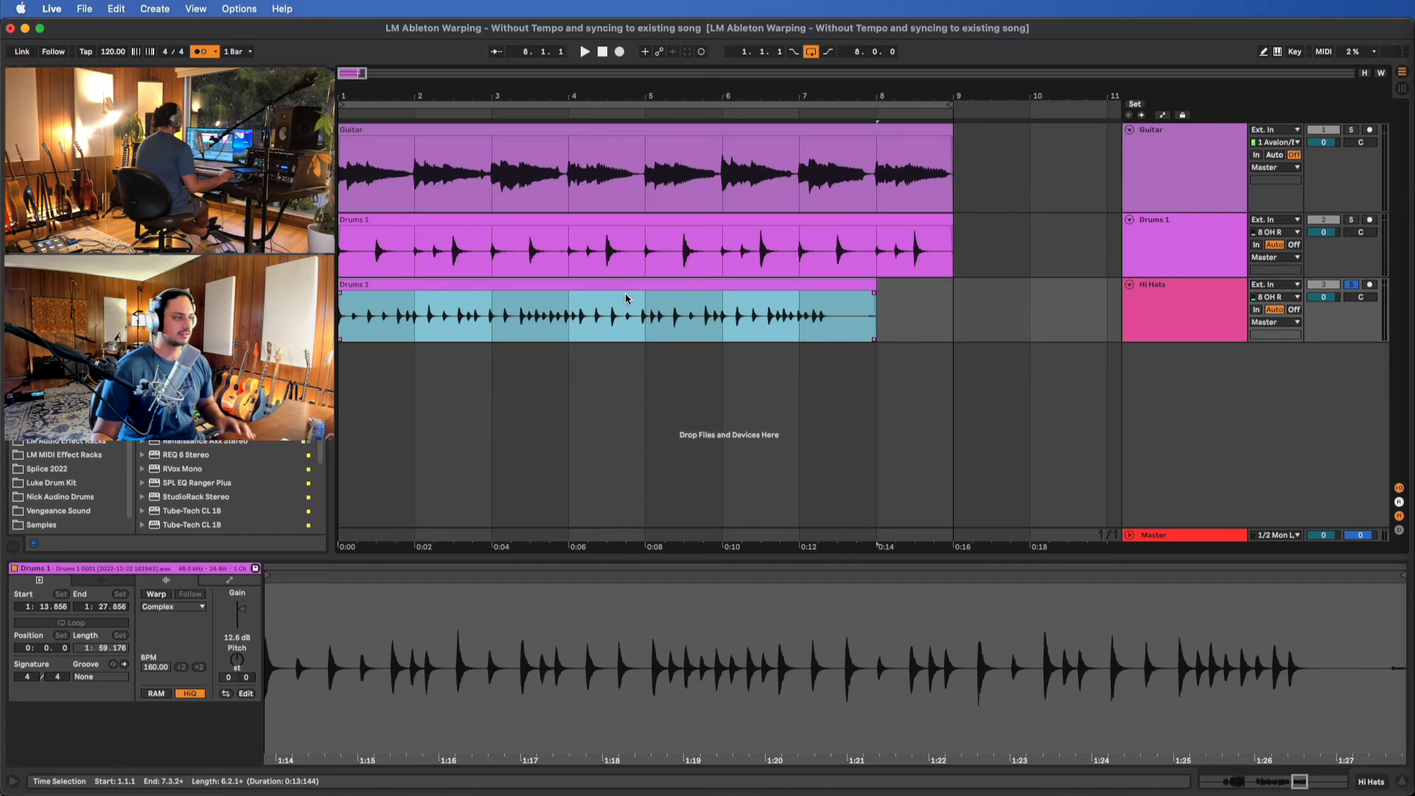
Turn on warping for the hi-hat clip, keeping its current timing, and audition it from the start into bar 4
left_click(156, 594)
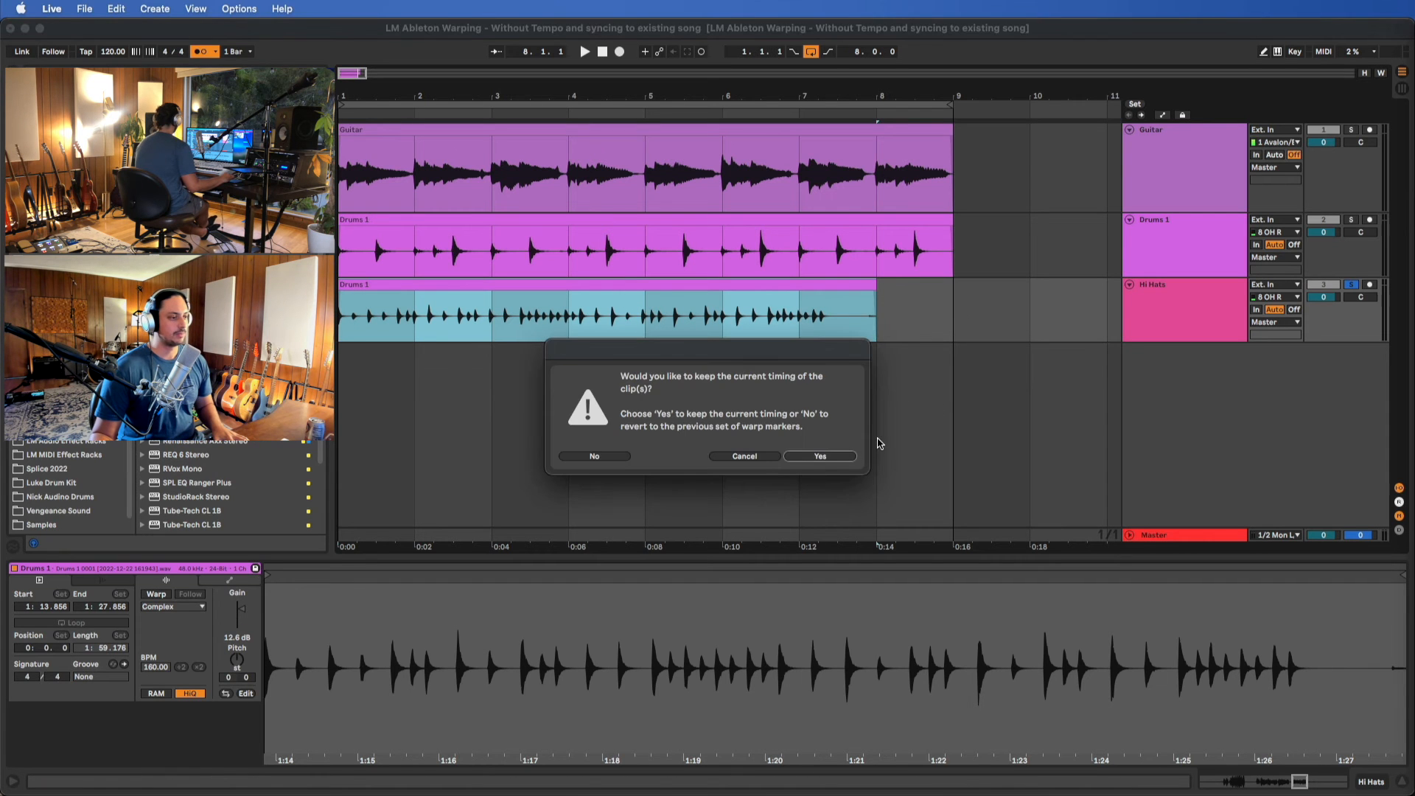
left_click(837, 457)
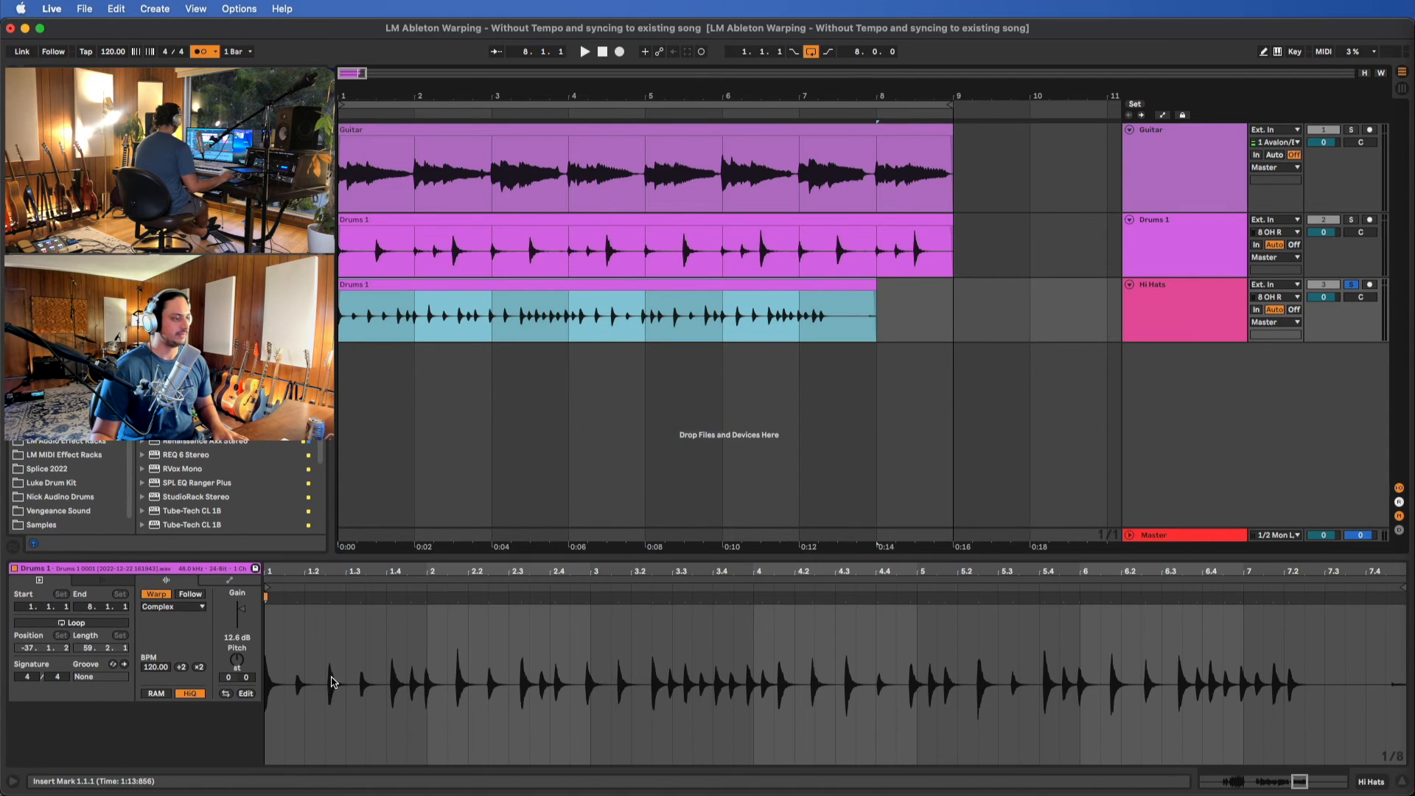
scroll(341, 670, "left", 2)
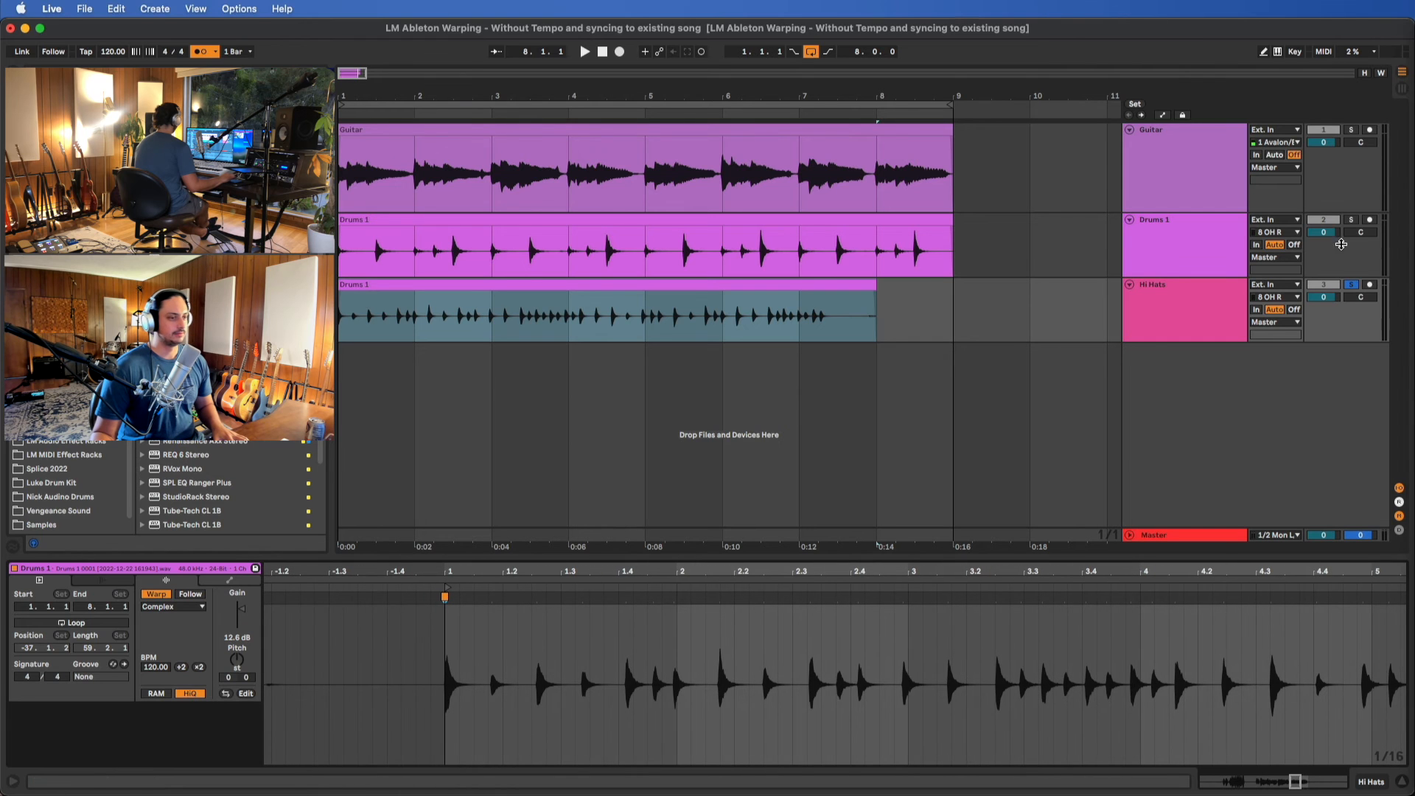
key("space")
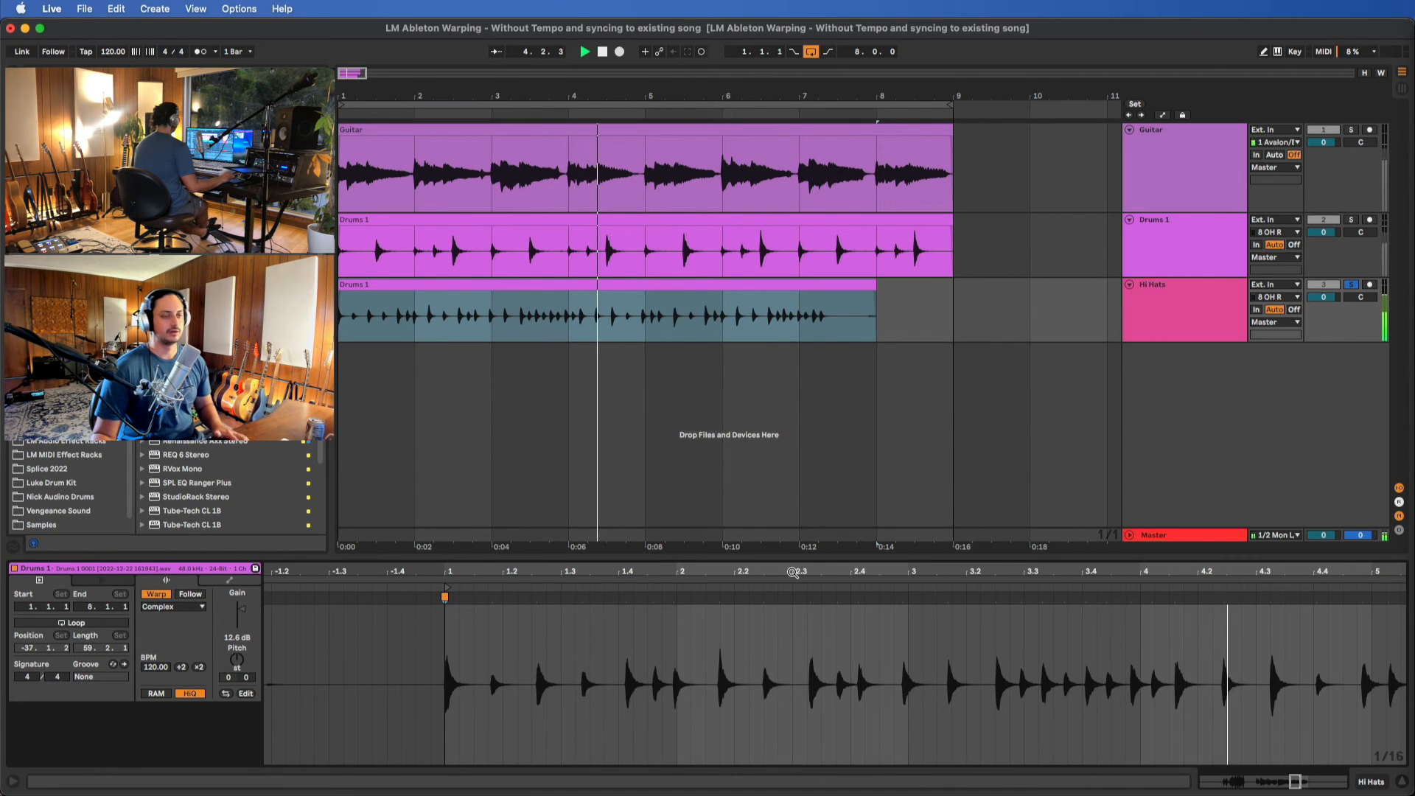
key("space")
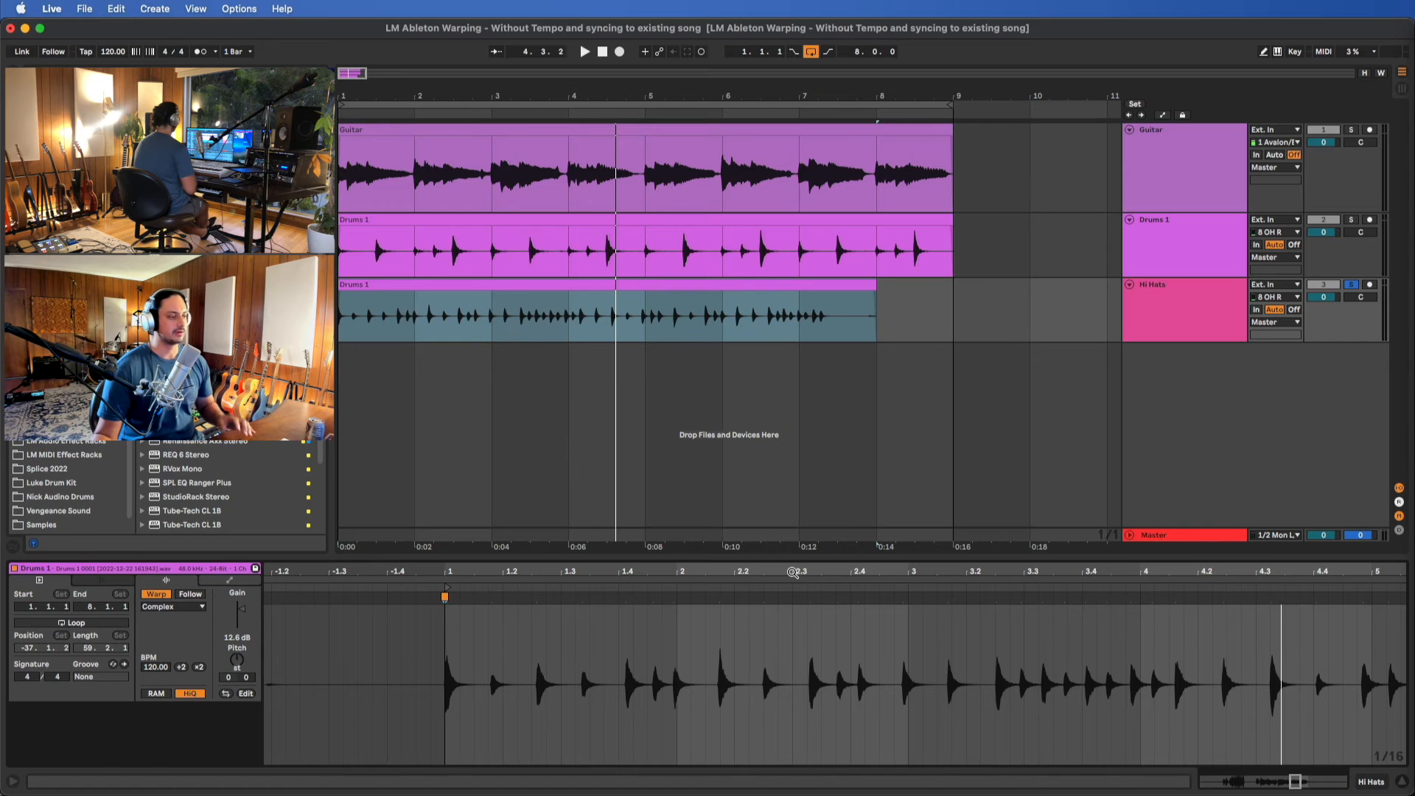
Warp the early hi-hat hits to the grid with markers at 1.3.1 and 2.1.1
double_click(491, 598)
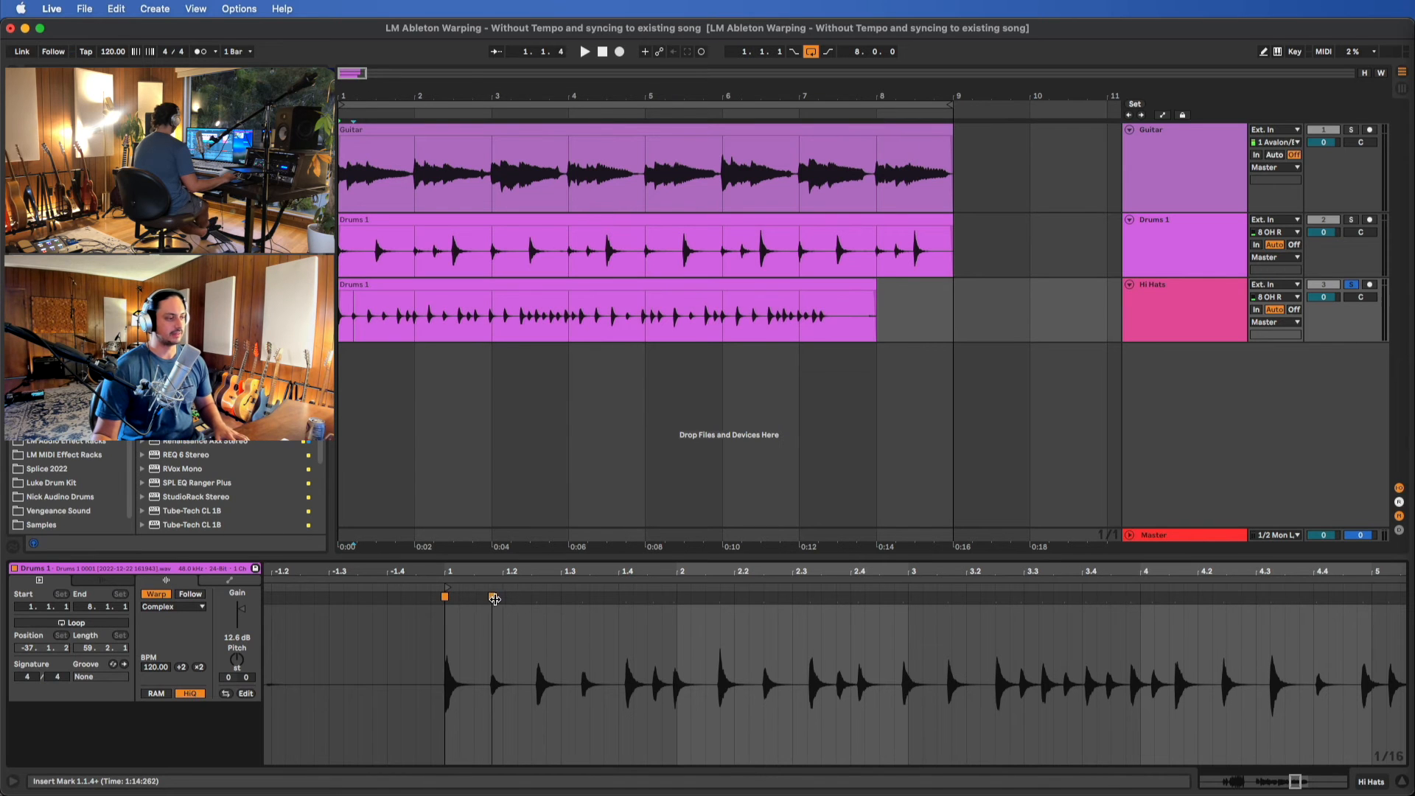
left_click_drag(535, 598, 561, 598)
scroll(584, 607, "right", 5)
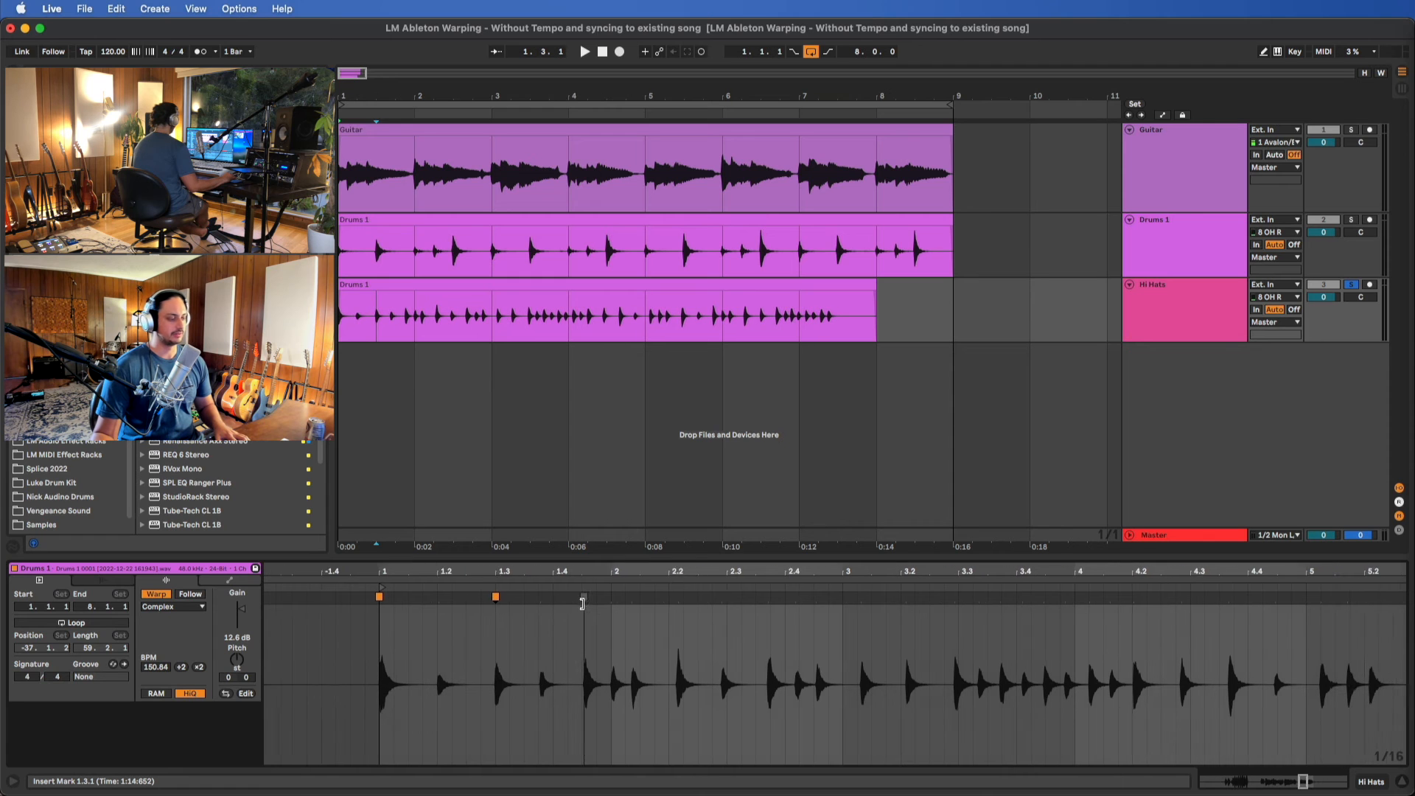
left_click_drag(566, 598, 595, 598)
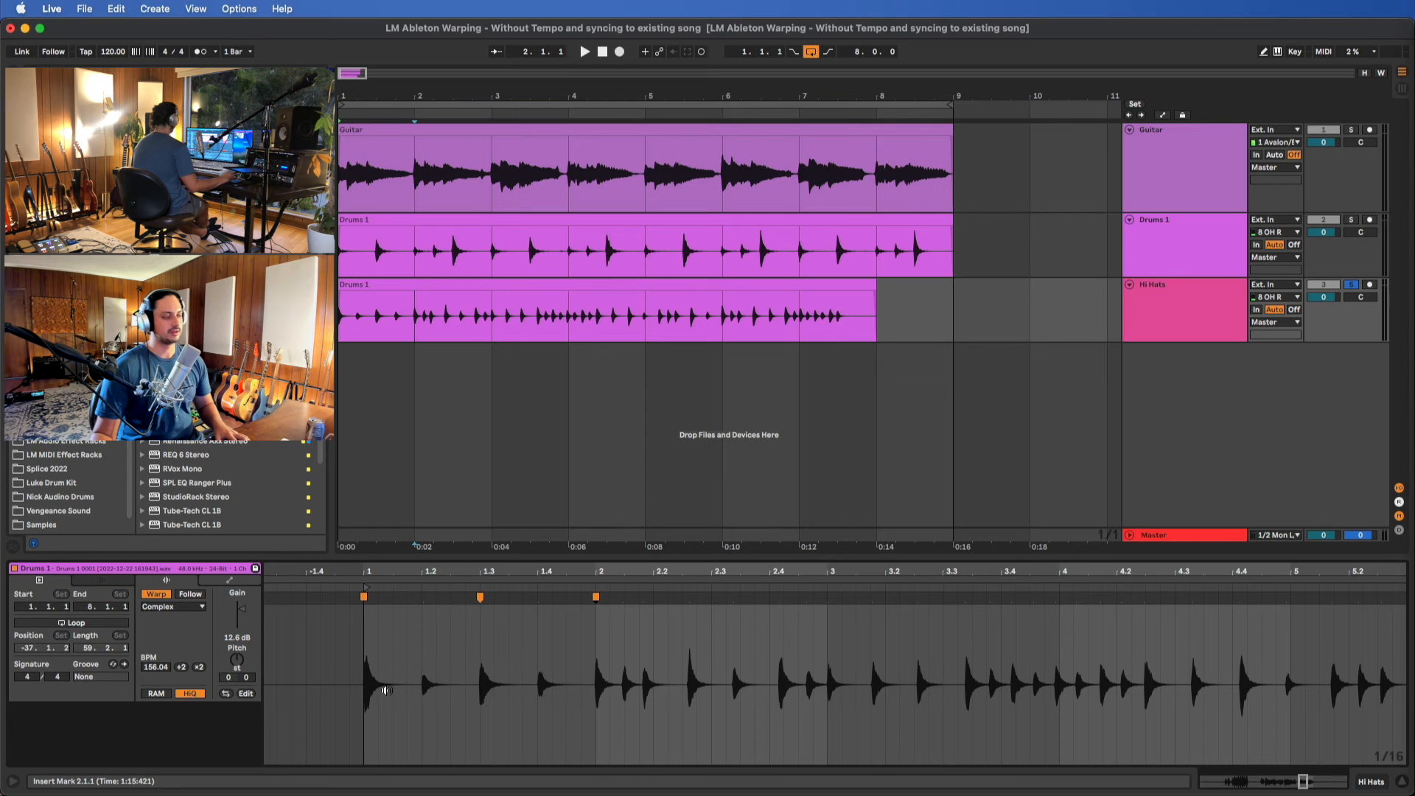
Examine the remaining hi-hat hits against the grid through bar 7 of the clip
scroll(469, 653, "right", 6)
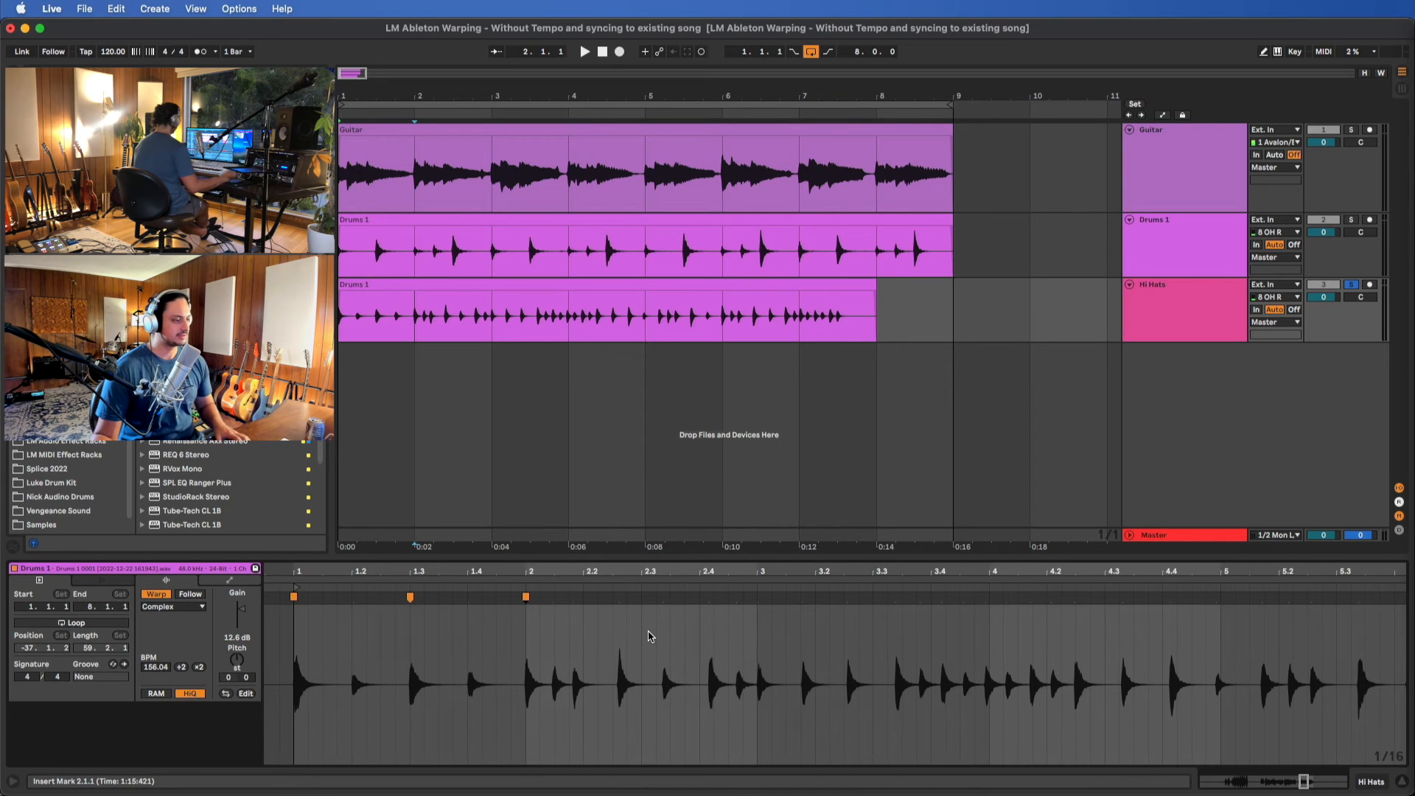
scroll(696, 636, "right", 5)
scroll(696, 636, "down", 3)
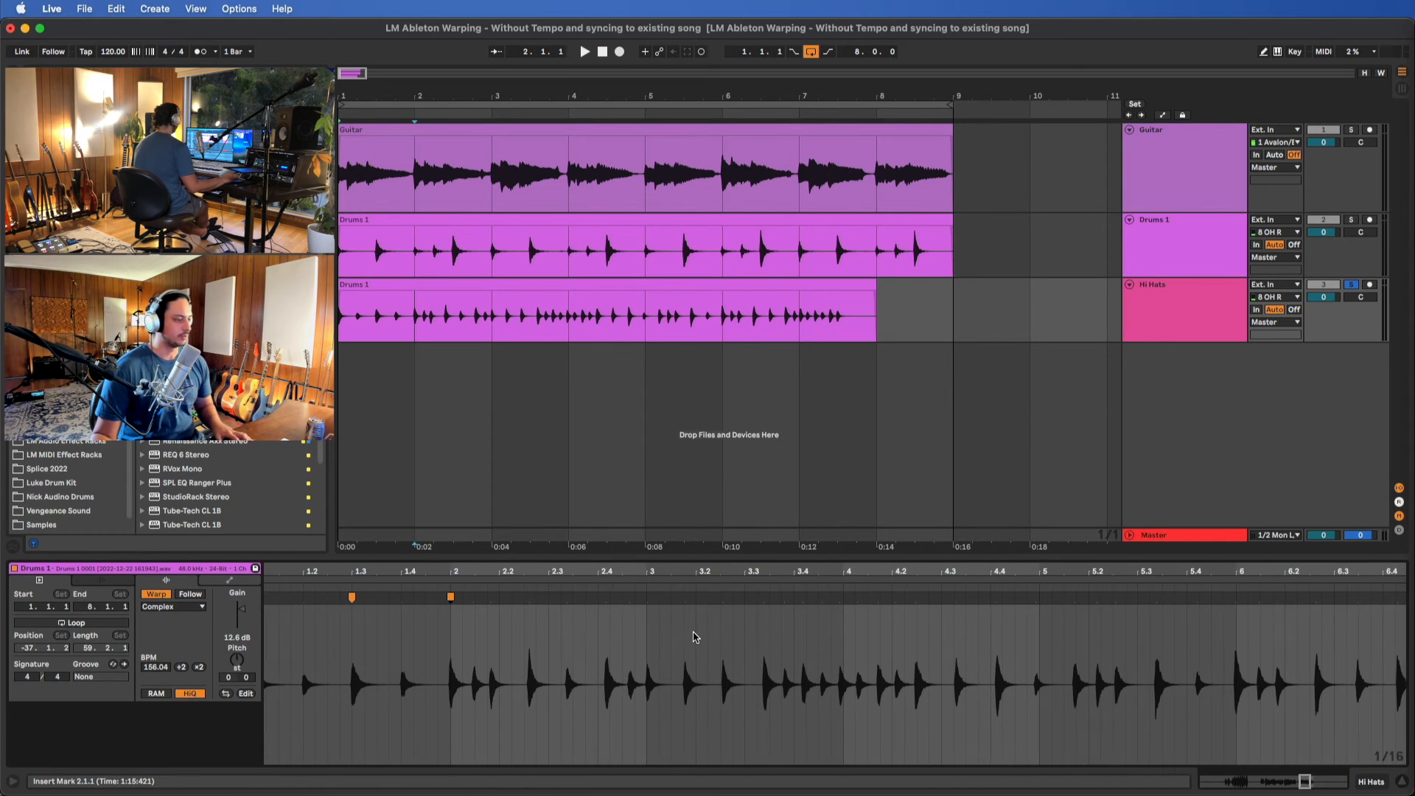
scroll(420, 656, "left", 6)
scroll(600, 668, "right", 12)
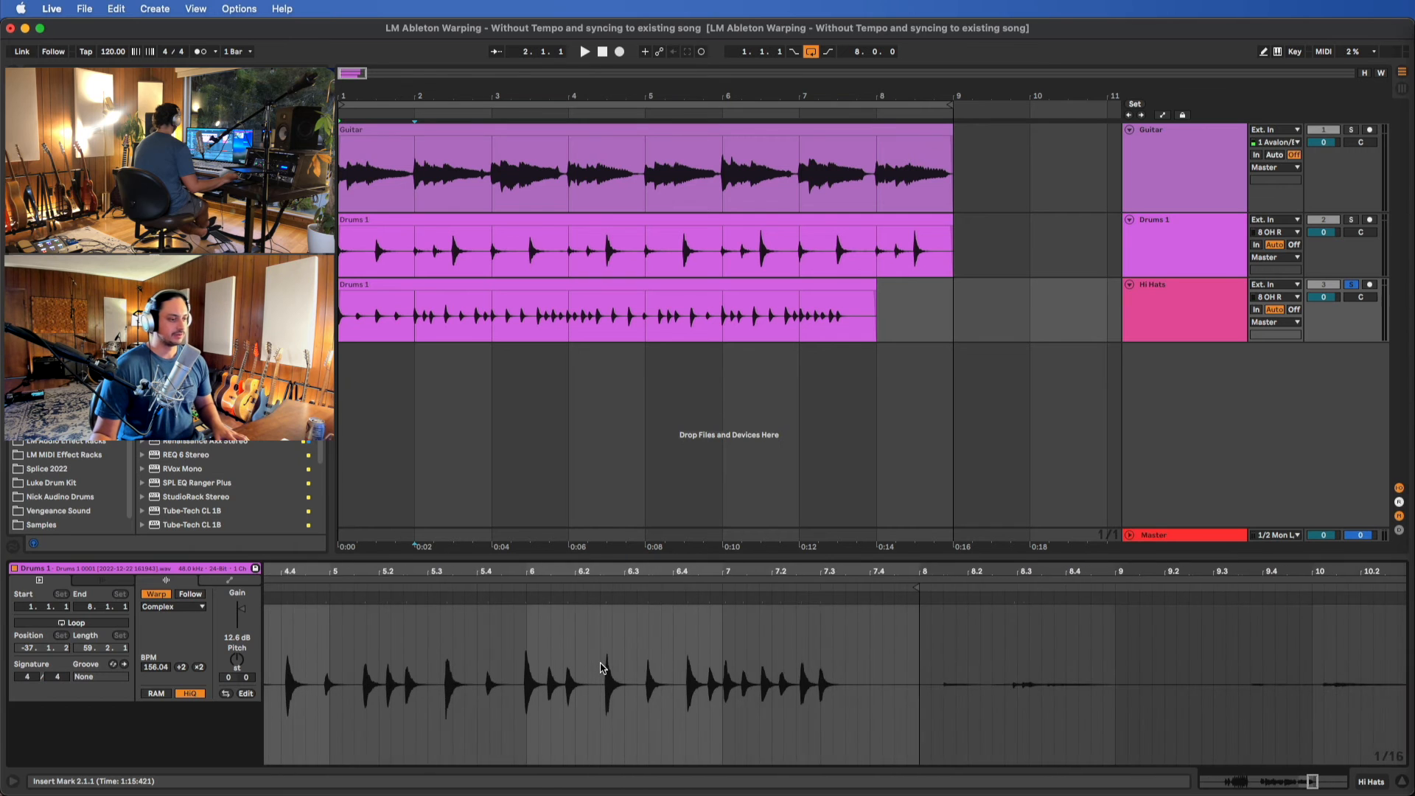
scroll(600, 669, "left", 10)
scroll(600, 668, "left", 3)
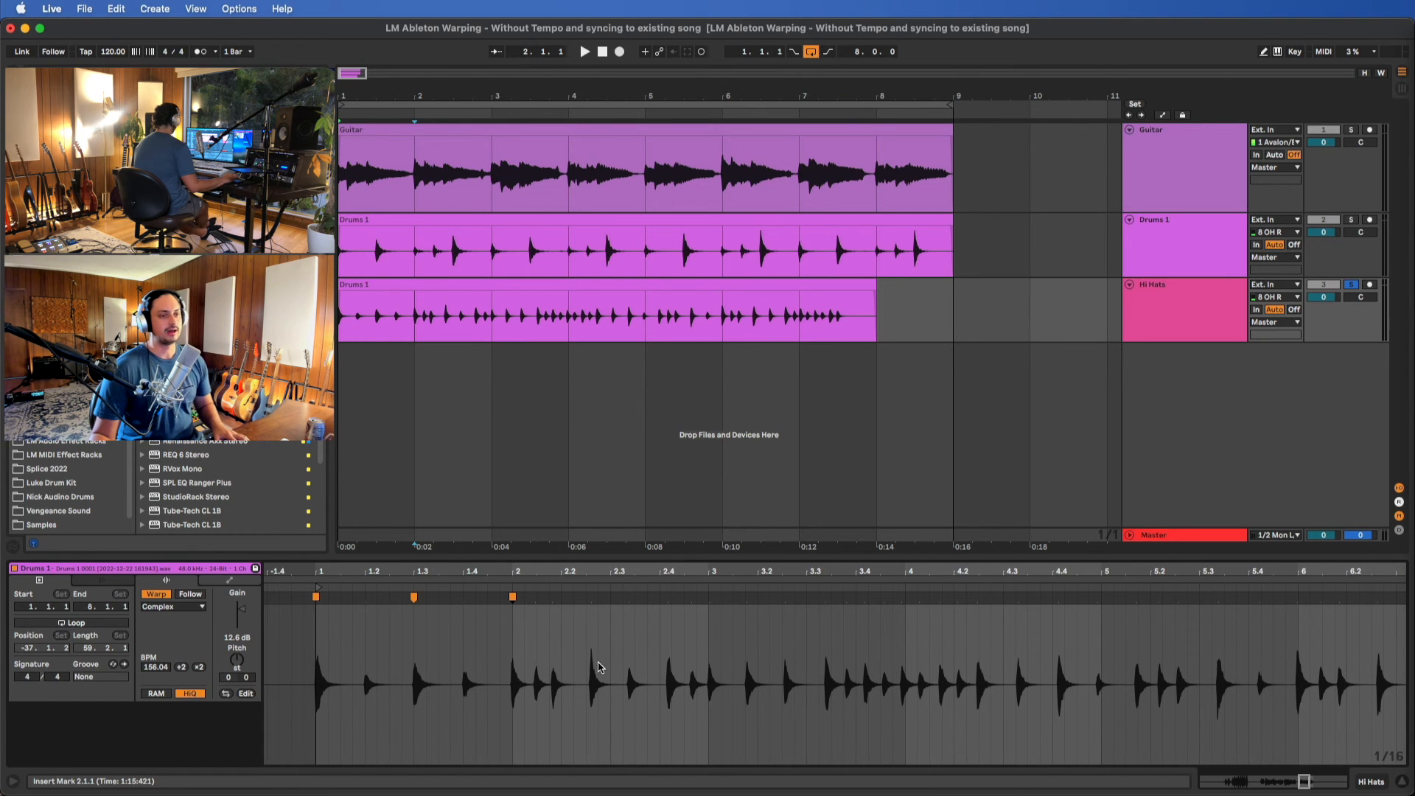
scroll(626, 667, "right", 5)
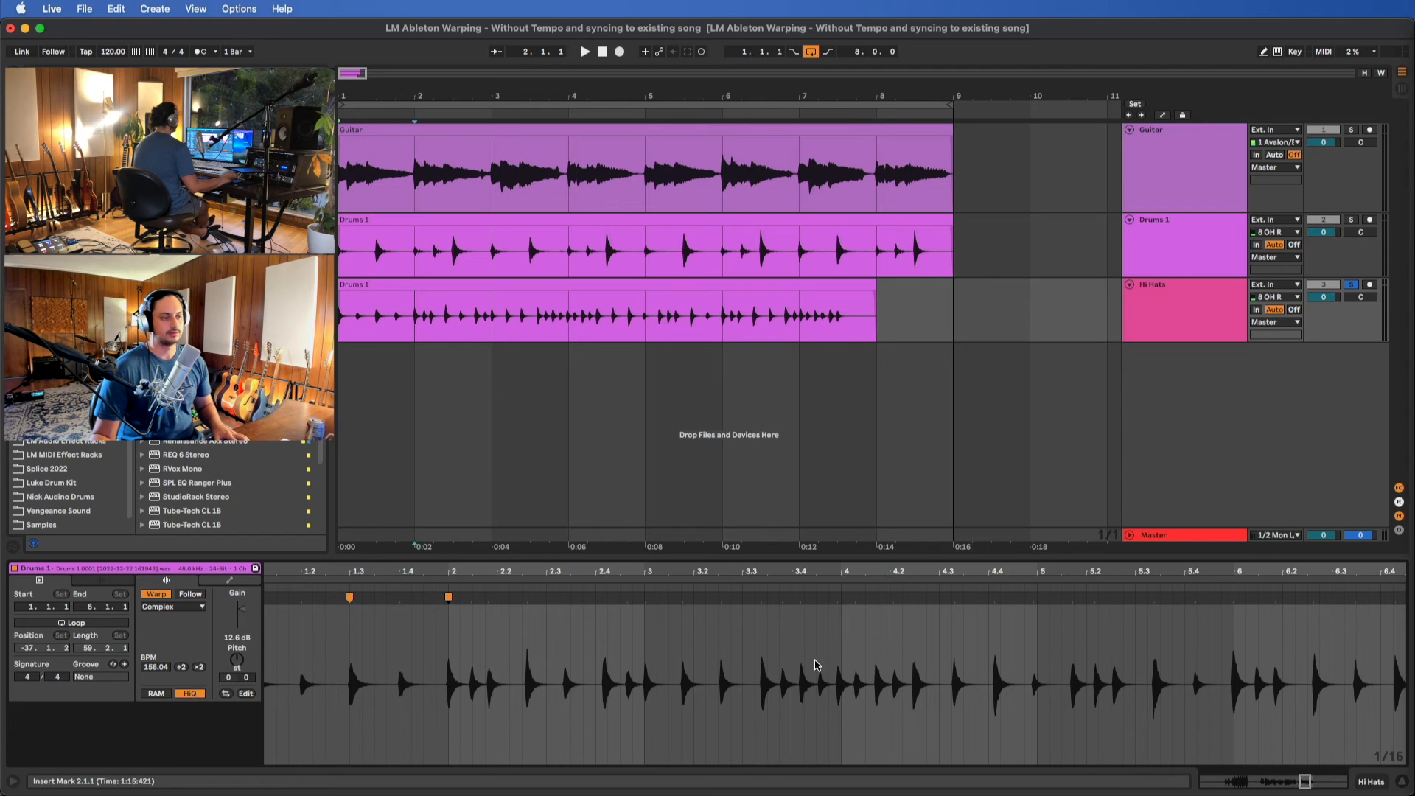
scroll(660, 639, "left", 3)
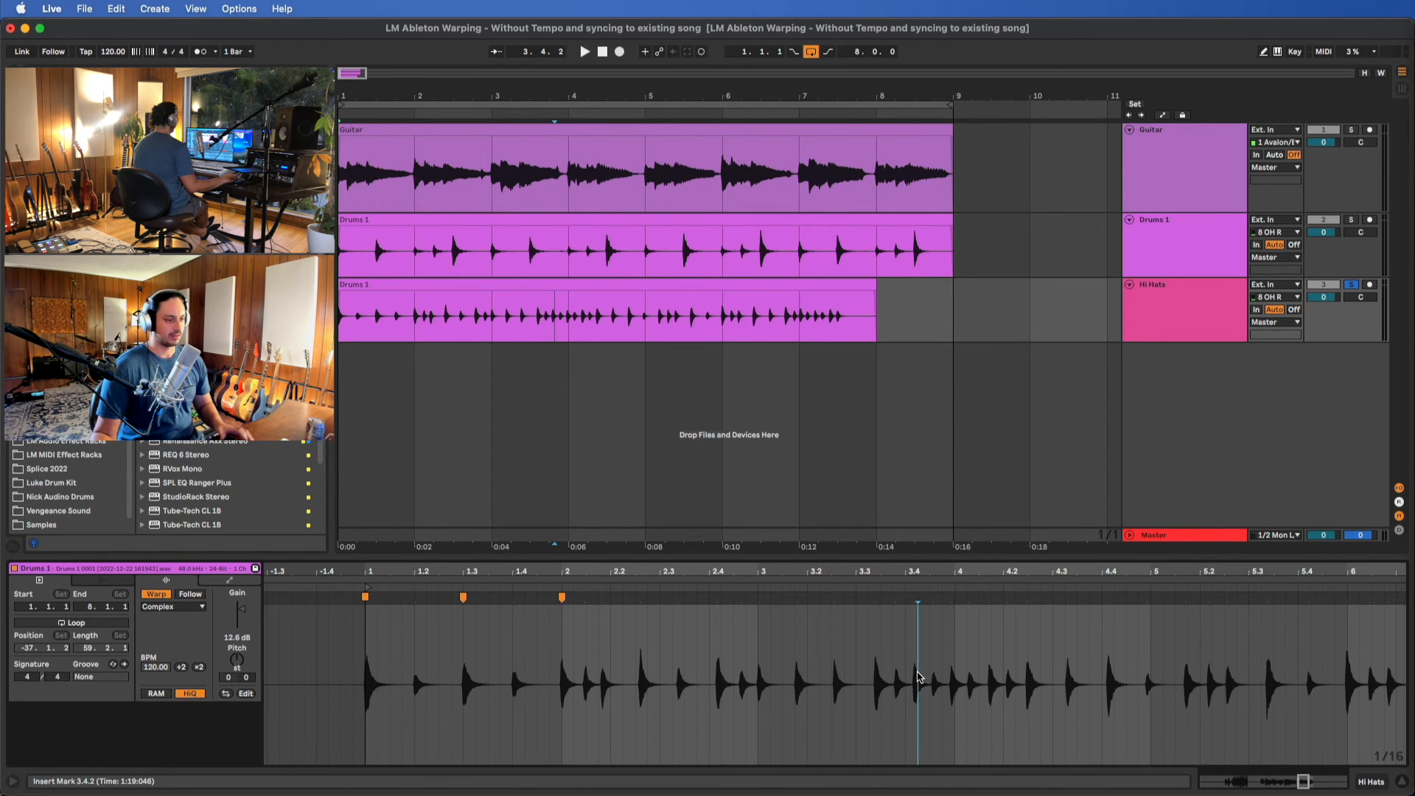
Try inserting warp markers on all transients of the hi-hat clip, and undo the insertion
key("super")
key("super+a")
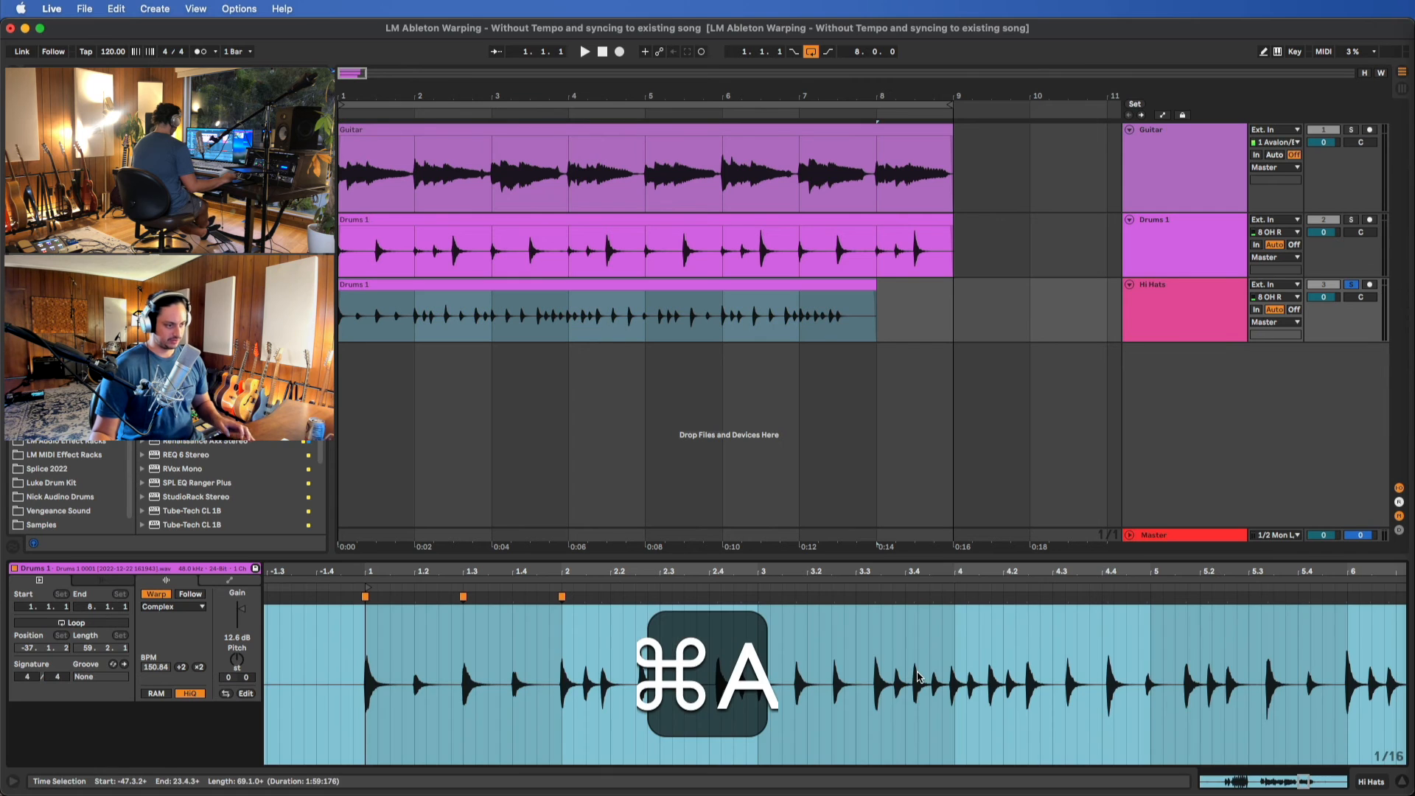
right_click(890, 644)
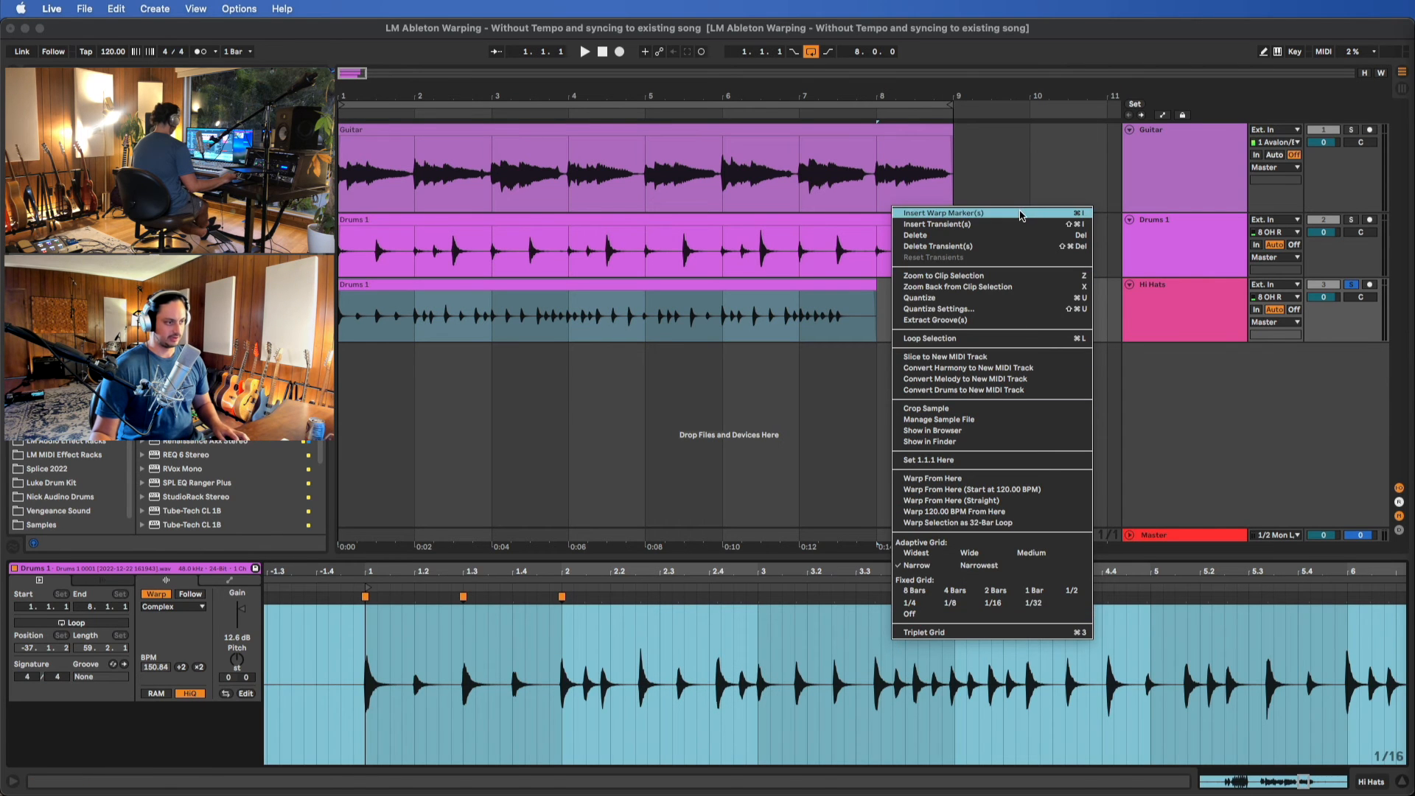
left_click(935, 211)
left_click_drag(832, 597, 832, 604)
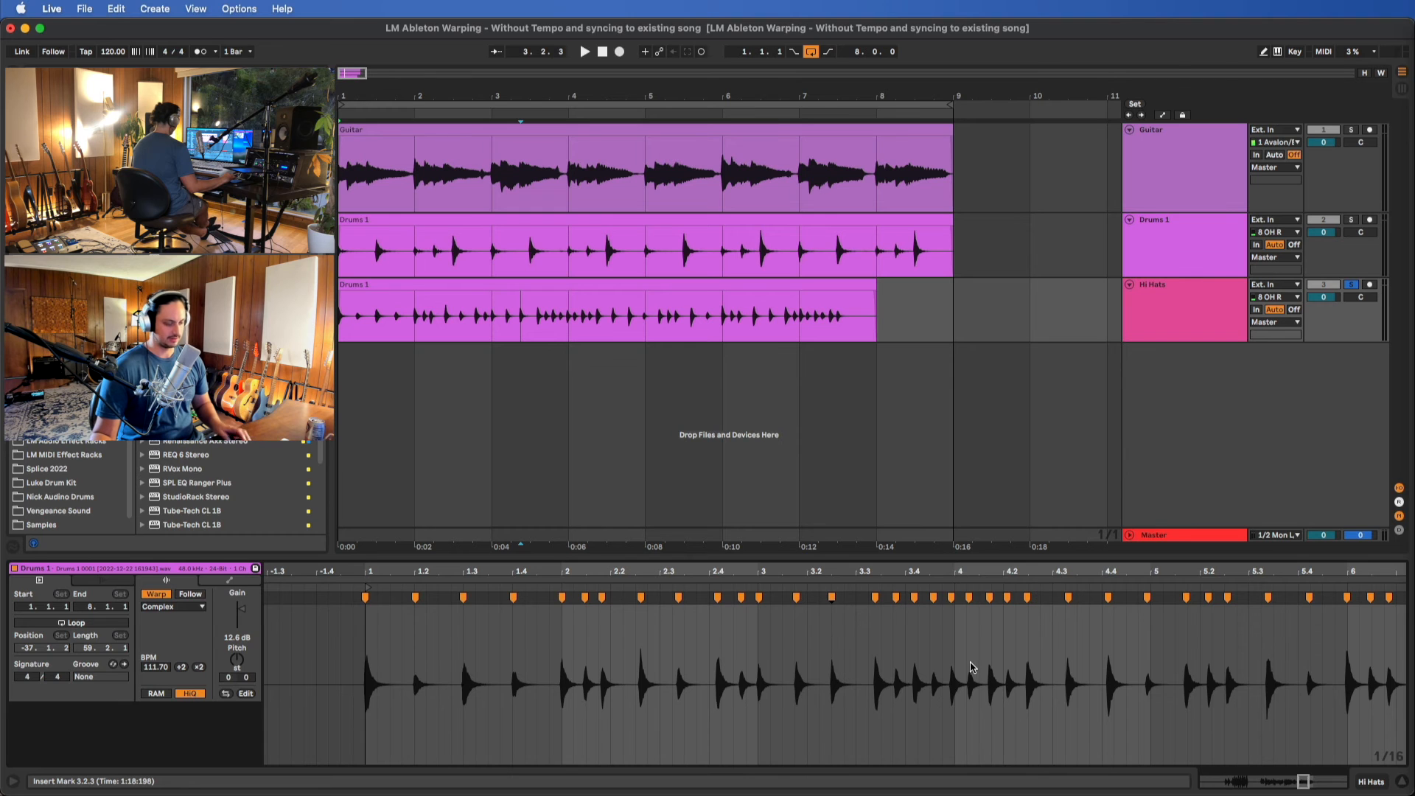
key("super")
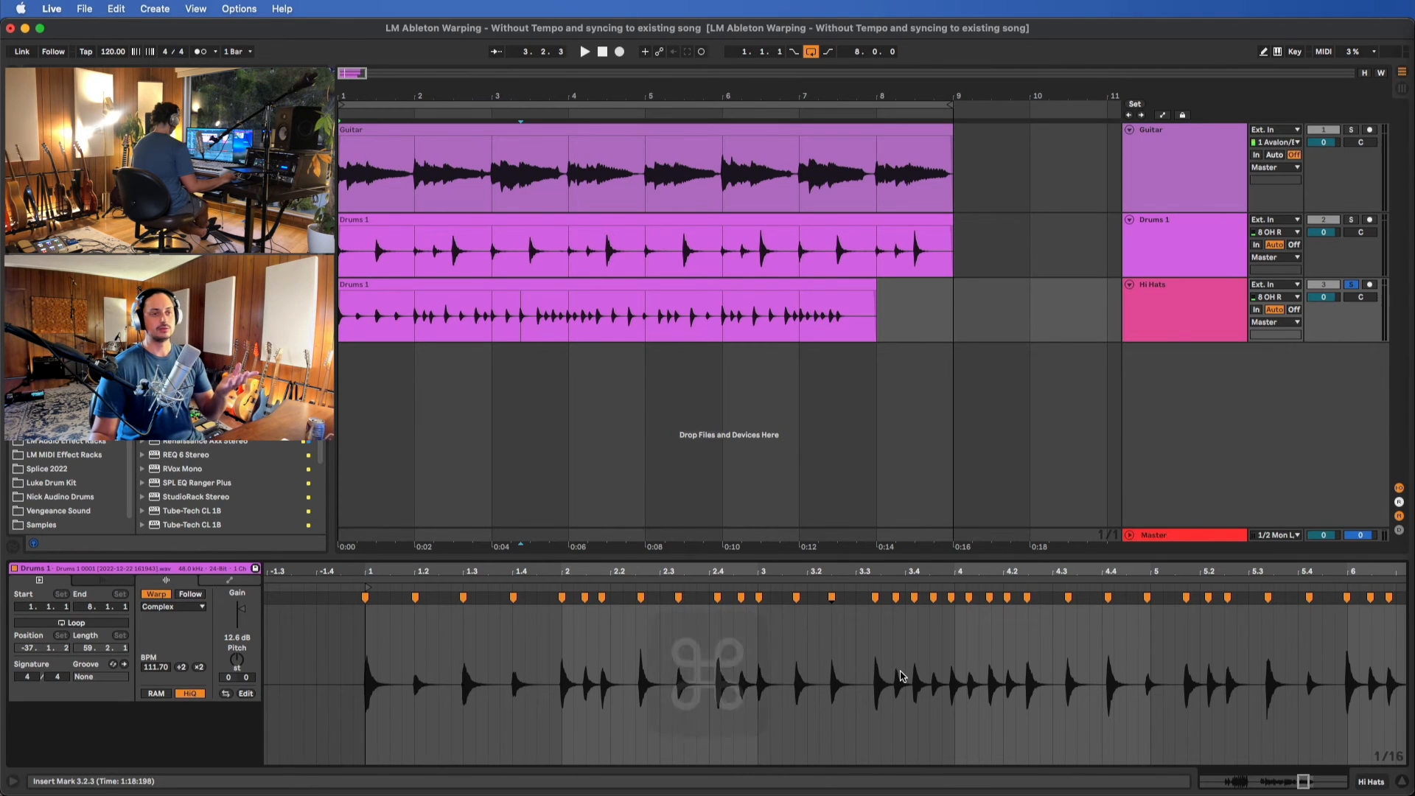
key("super+z")
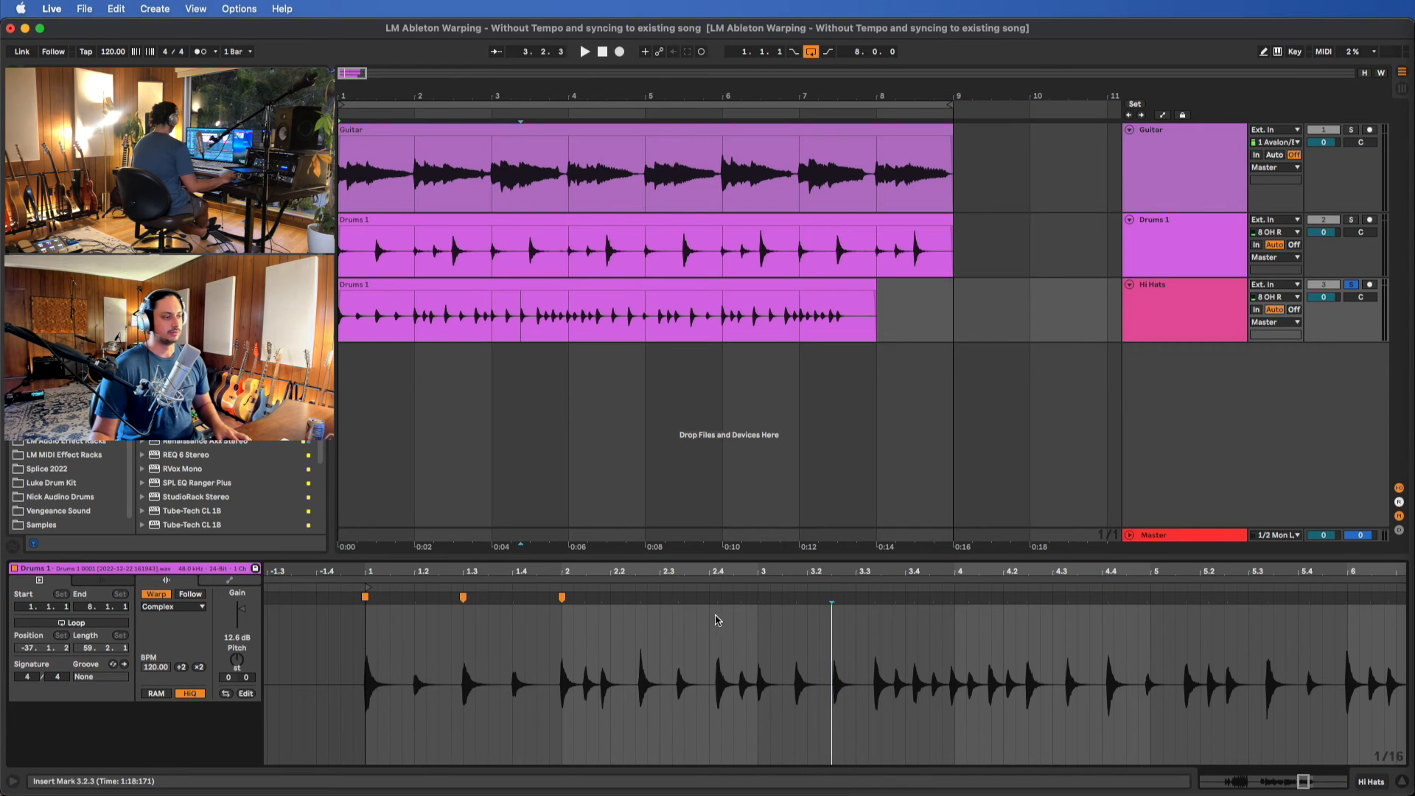
Warp the strong hi-hat hit in the middle of bar 2 to 2.3.1 and start playback with the metronome on
left_click_drag(639, 598, 658, 599)
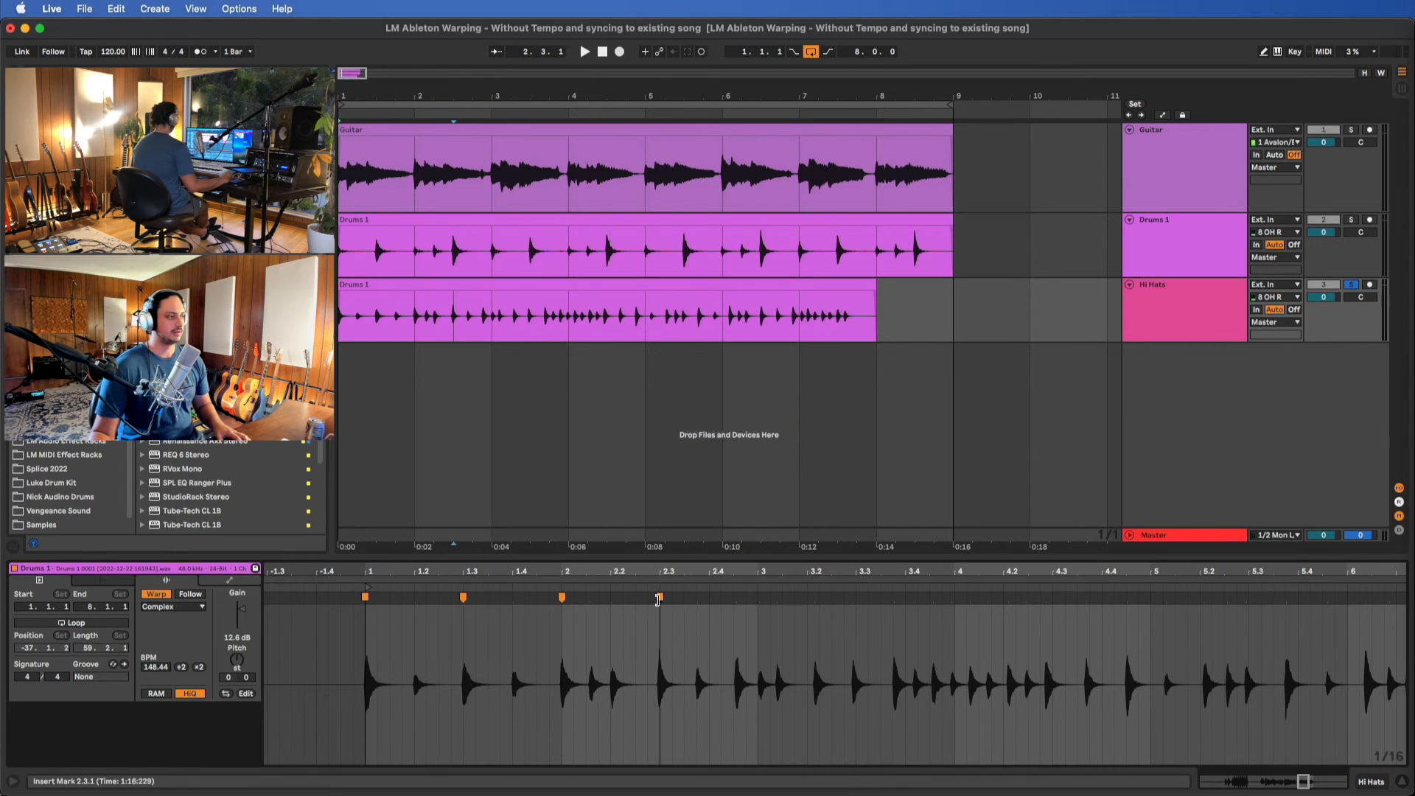
key("space")
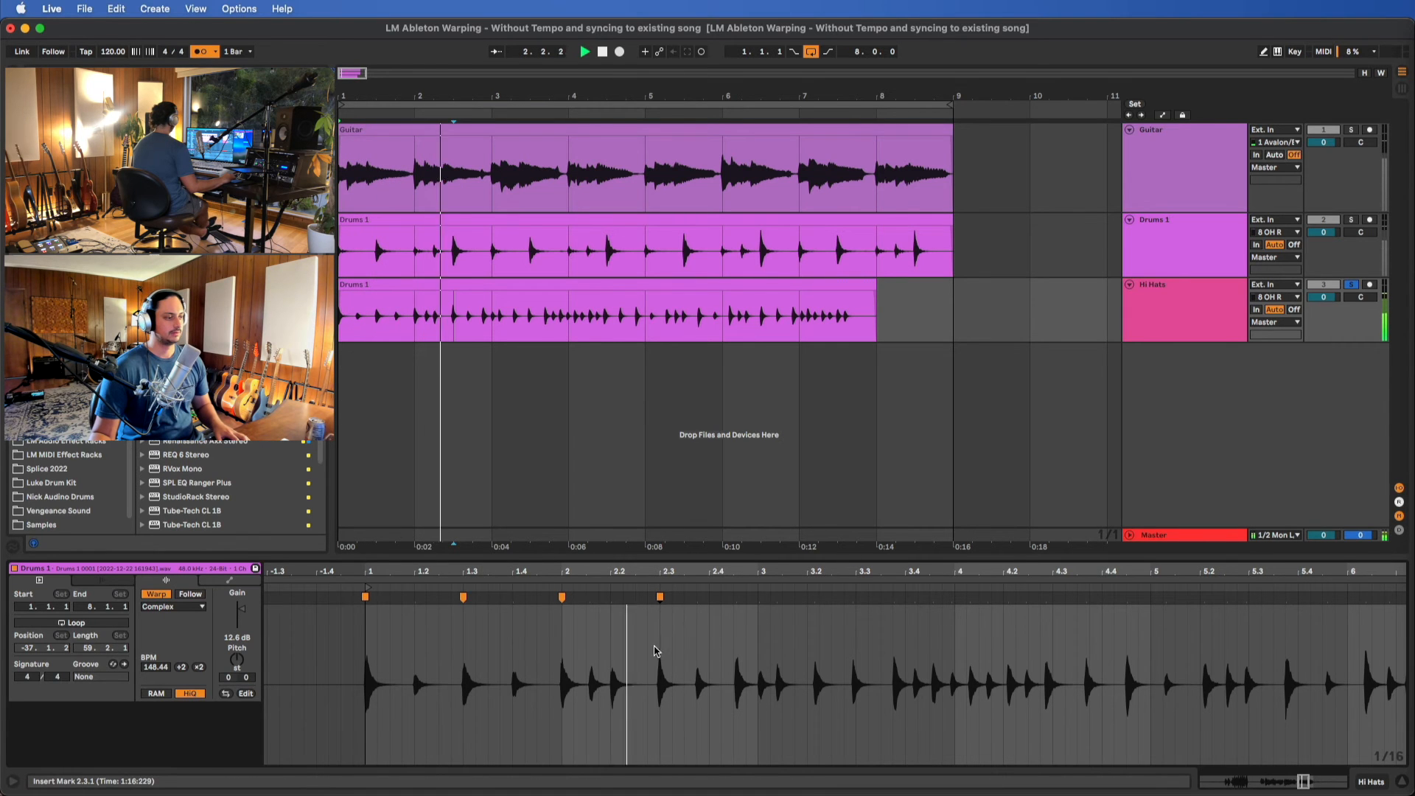
Warp the strong hi-hat hit just before bar 3 to 3.1.1 and play back the result
key("space")
double_click(736, 598)
left_click_drag(736, 598, 758, 599)
key("space")
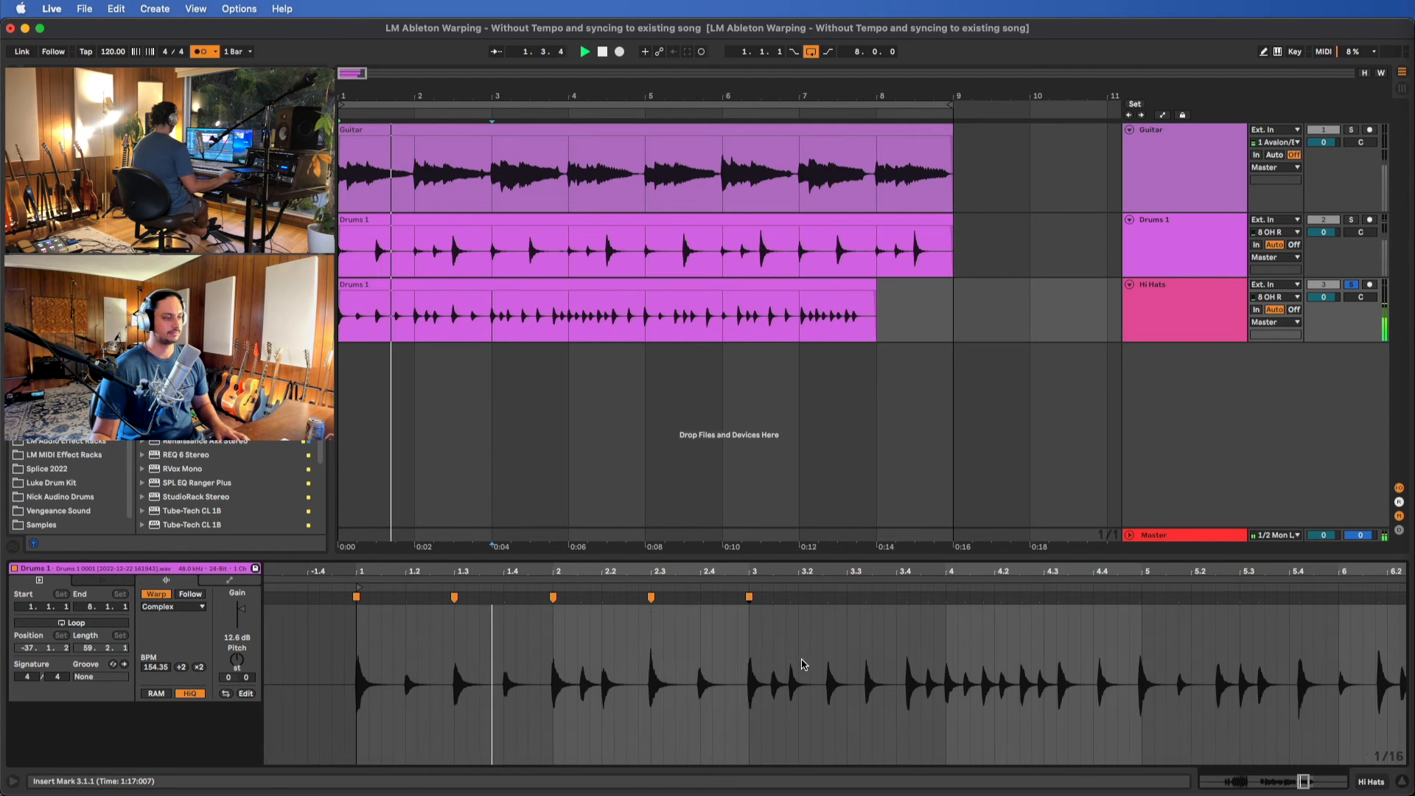
Warp the strong hi-hat hit in the middle of bar 3 to 3.3.1 and resume playback
scroll(803, 665, "right", 2)
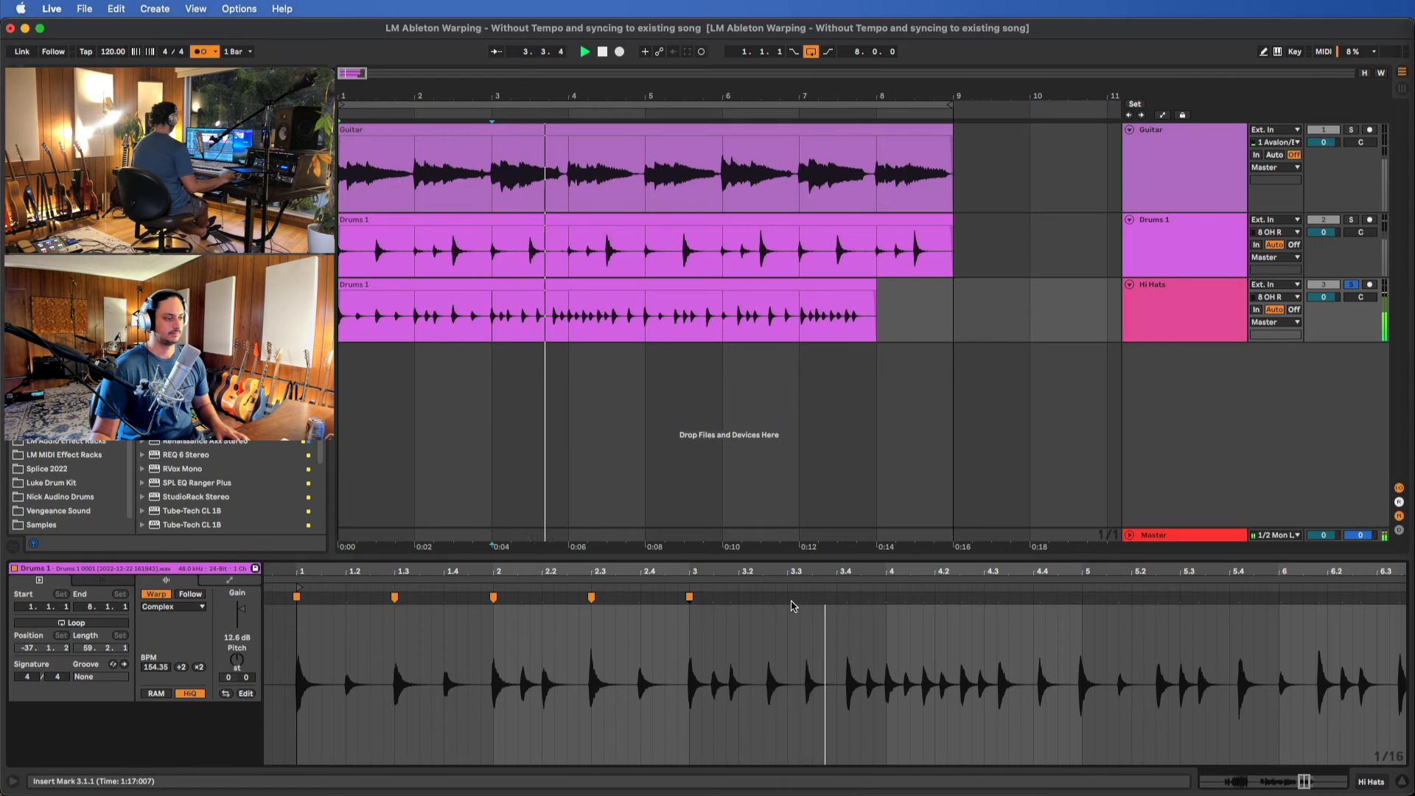
key("space")
left_click(765, 601)
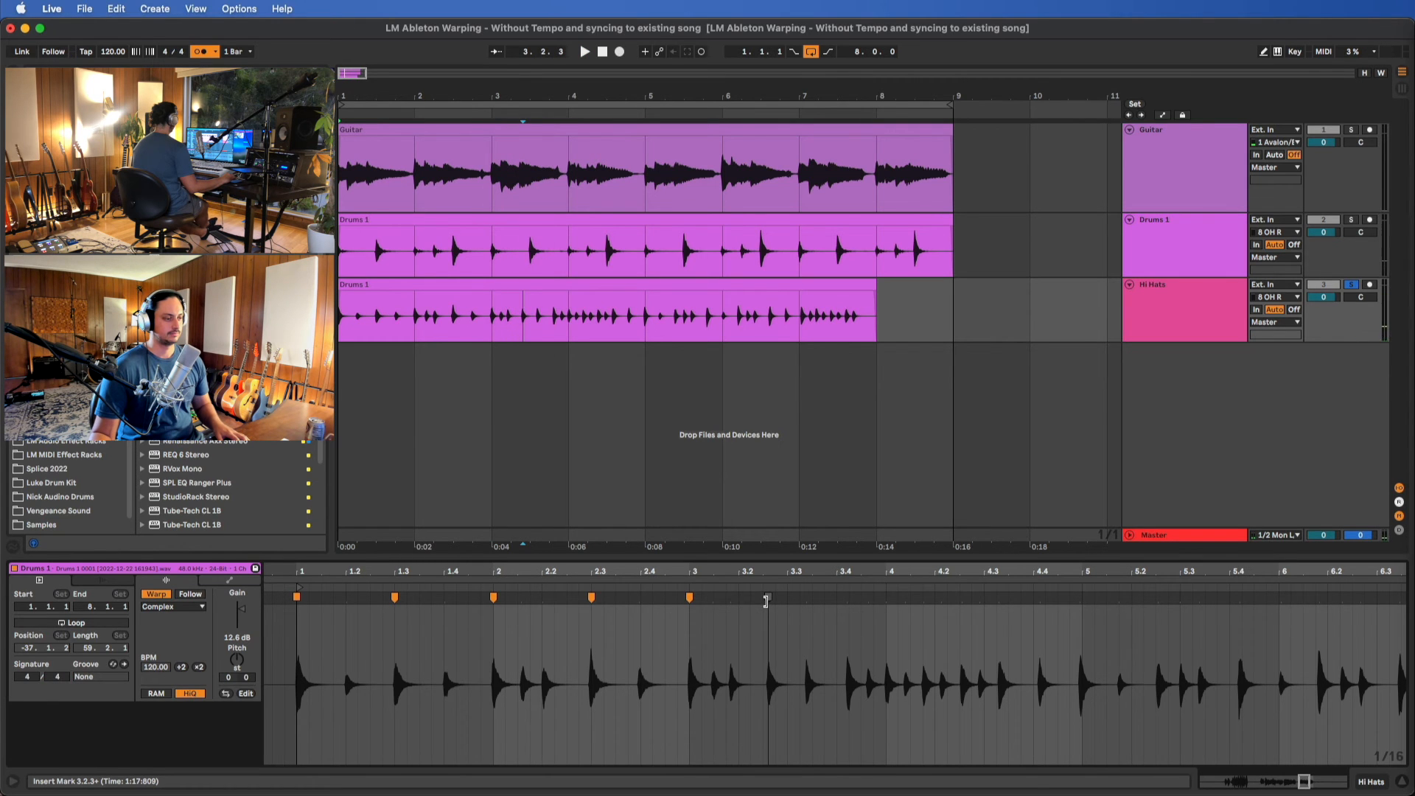
left_click_drag(766, 601, 785, 601)
key("space")
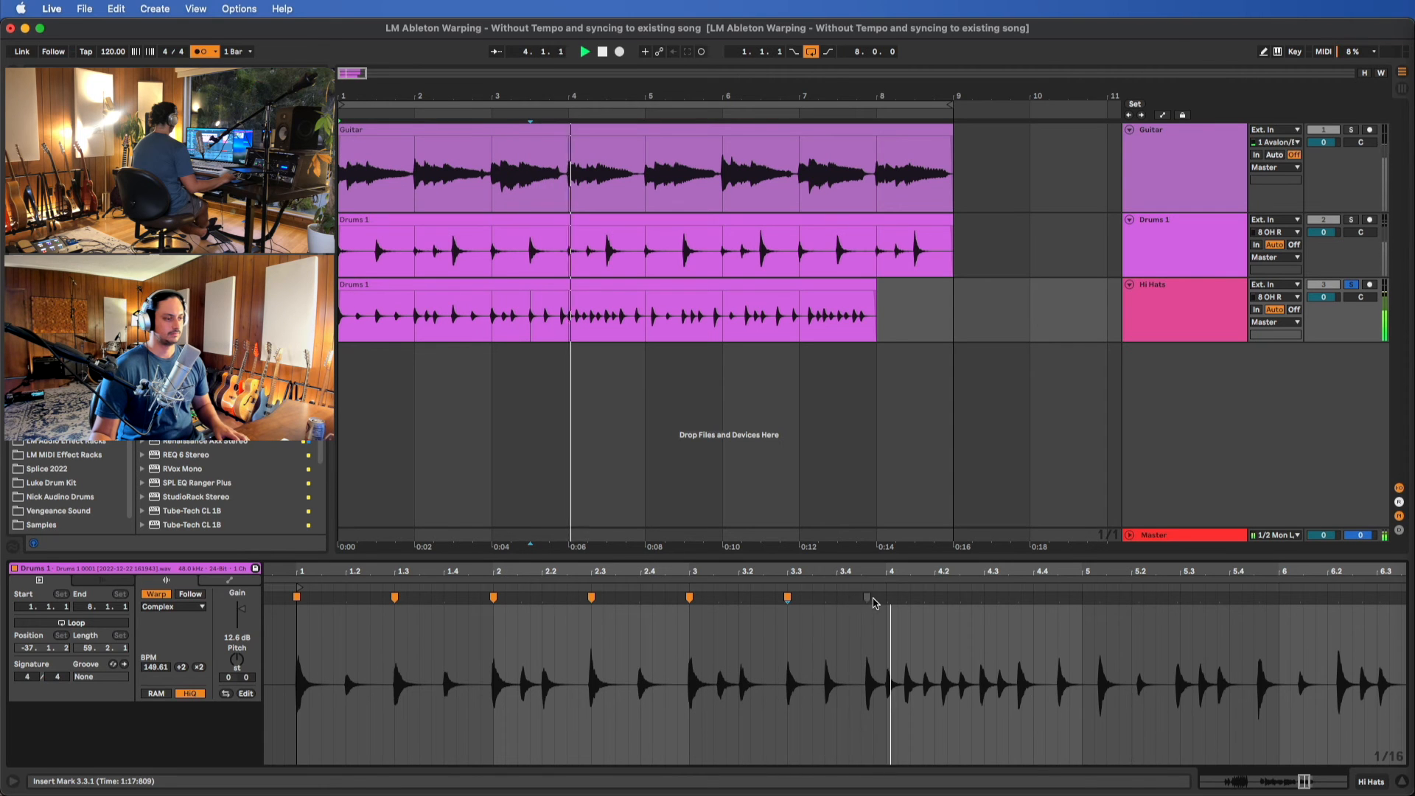
Warp the hi-hat hits starting bars 4 and 5 to 4.1.1 and 5.1.1, checking them in playback
left_click_drag(865, 599, 873, 599)
key("space")
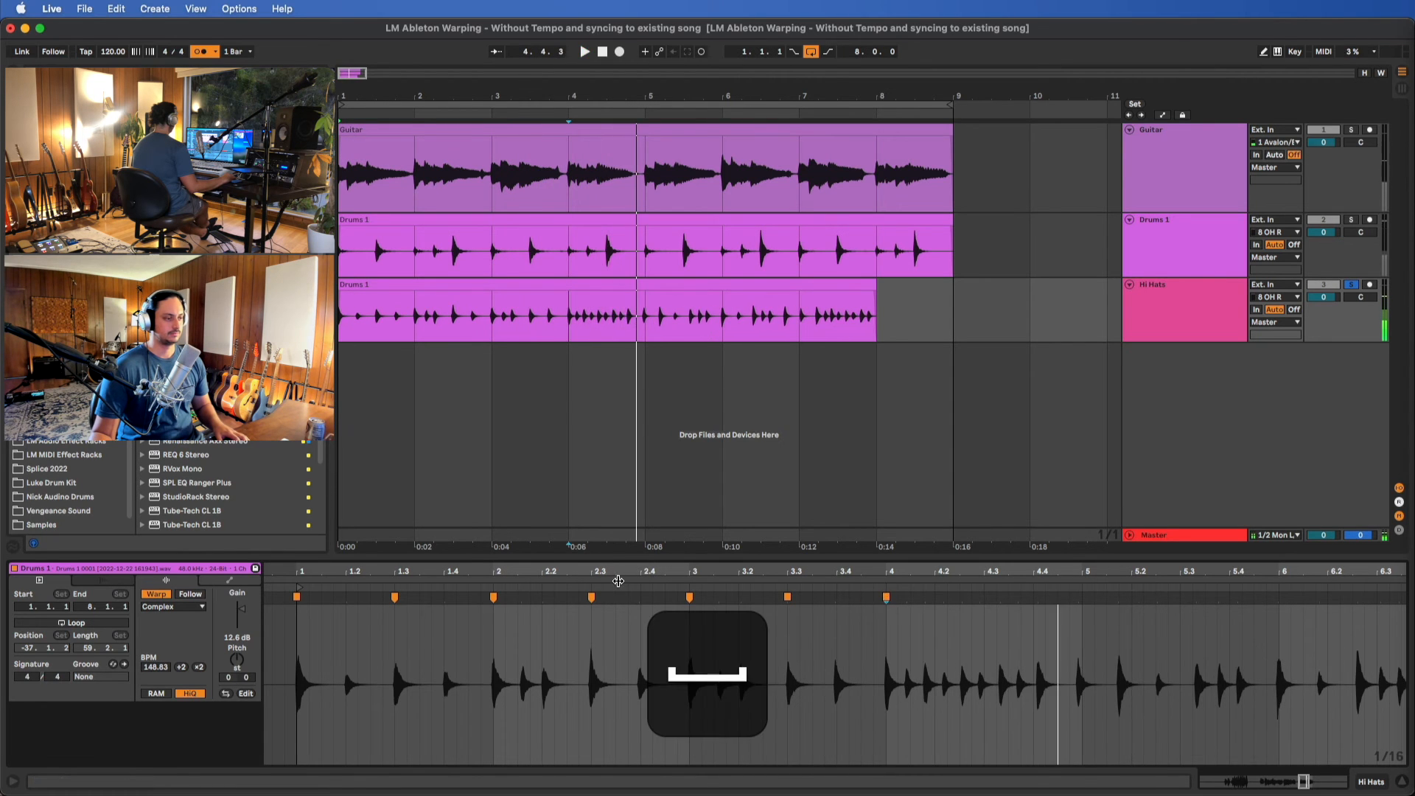
left_click(620, 581)
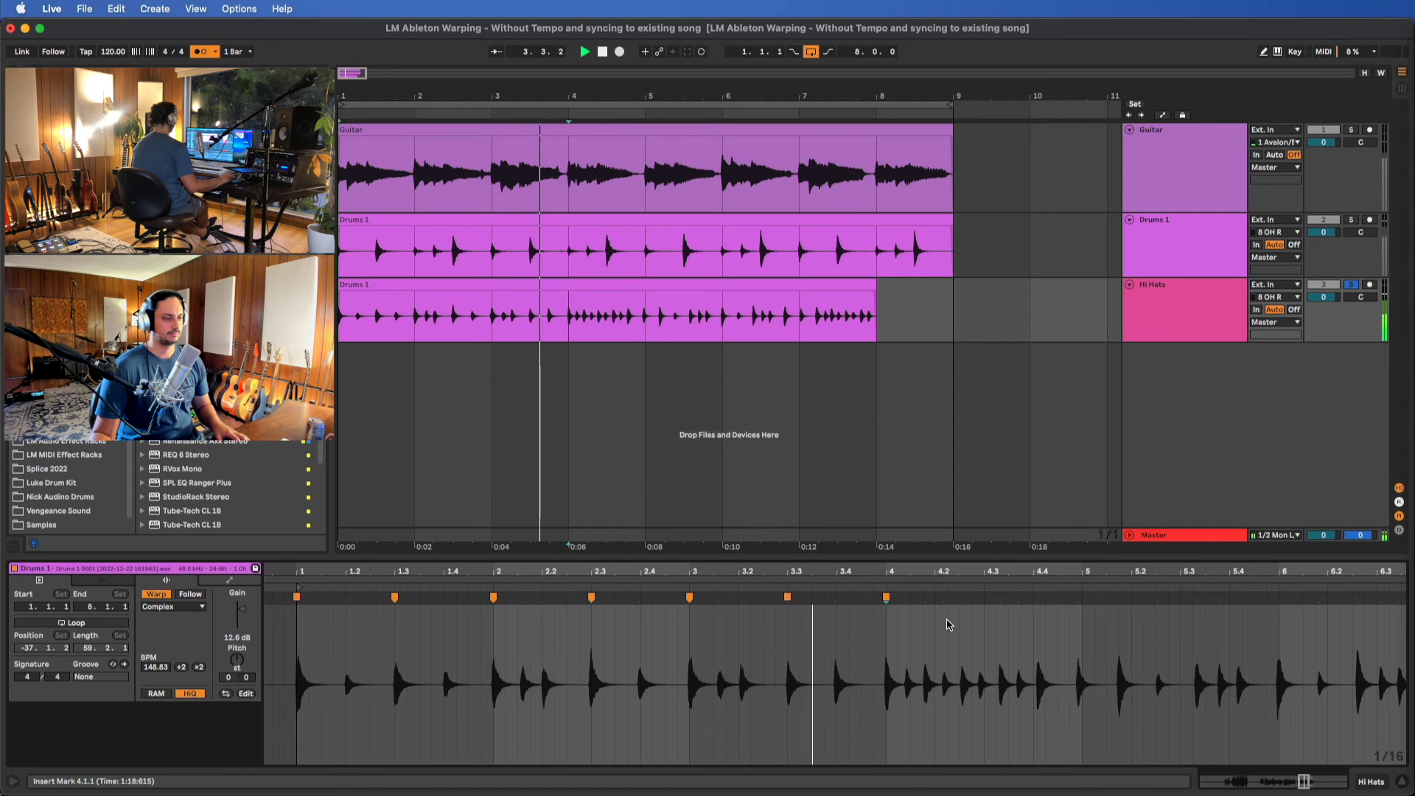
scroll(1091, 638, "right", 1)
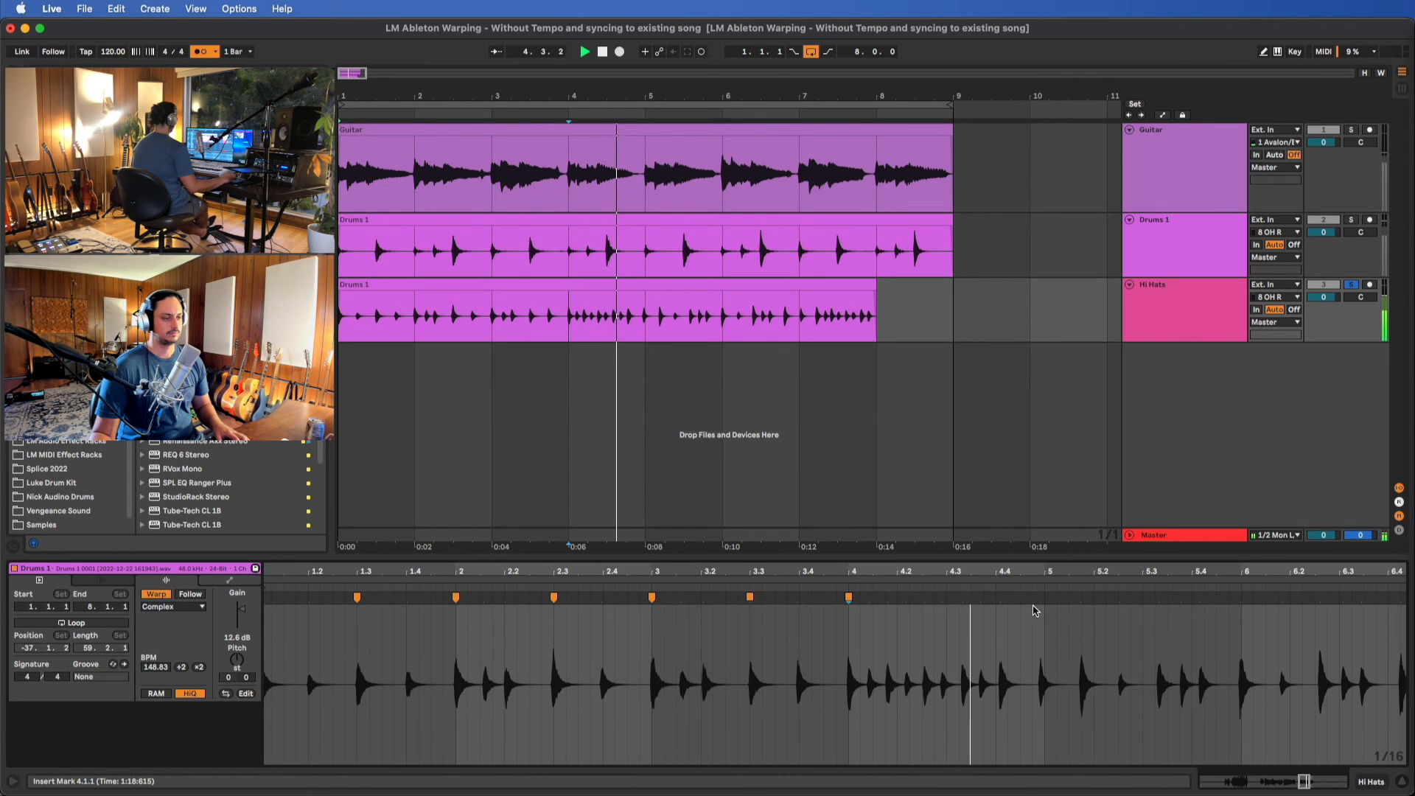
left_click_drag(1004, 597, 1045, 602)
key("space")
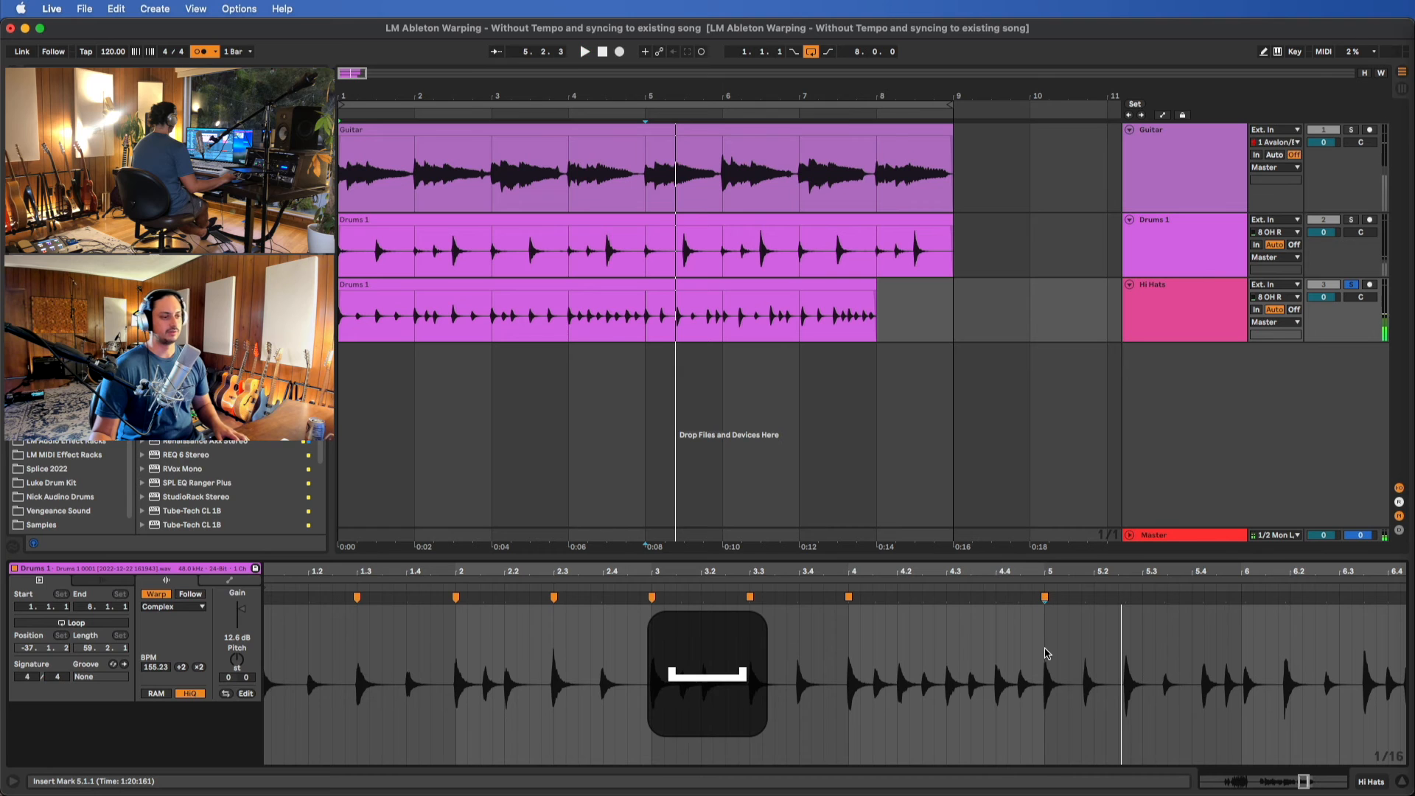
Play the clip through bar 5 and warp its strong mid-bar hi-hat hit to 5.3.1
scroll(1043, 661, "down", 3)
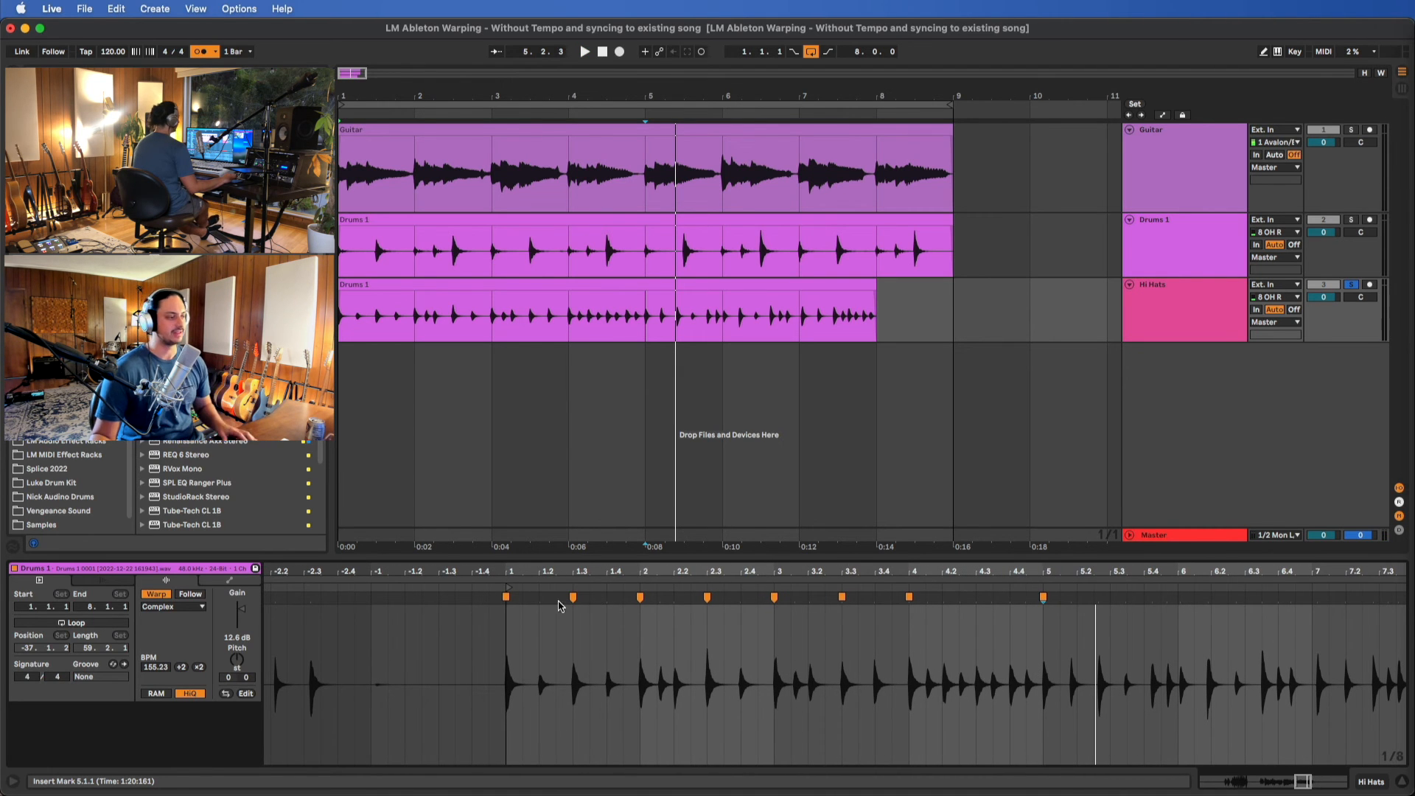
key("space")
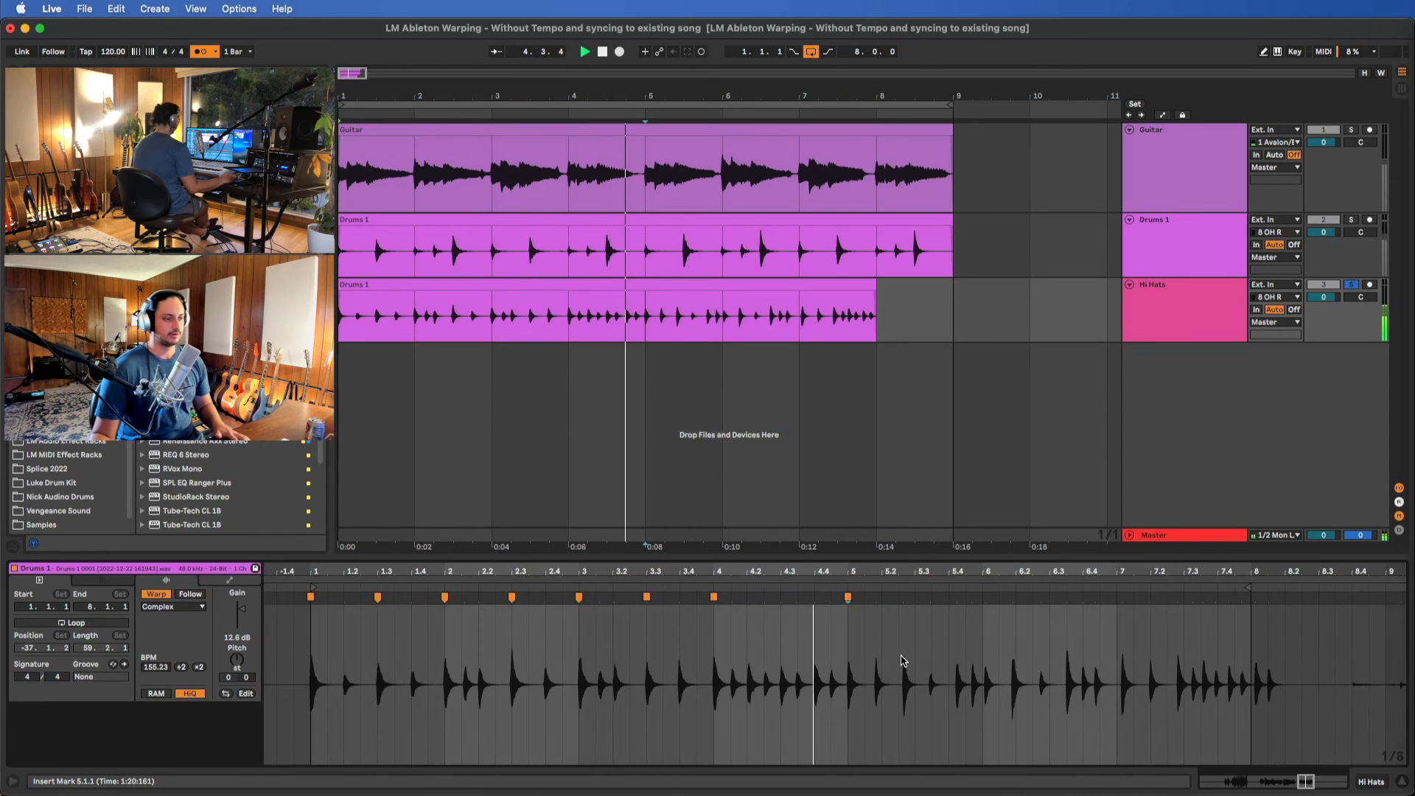
key("space")
left_click_drag(903, 602, 914, 599)
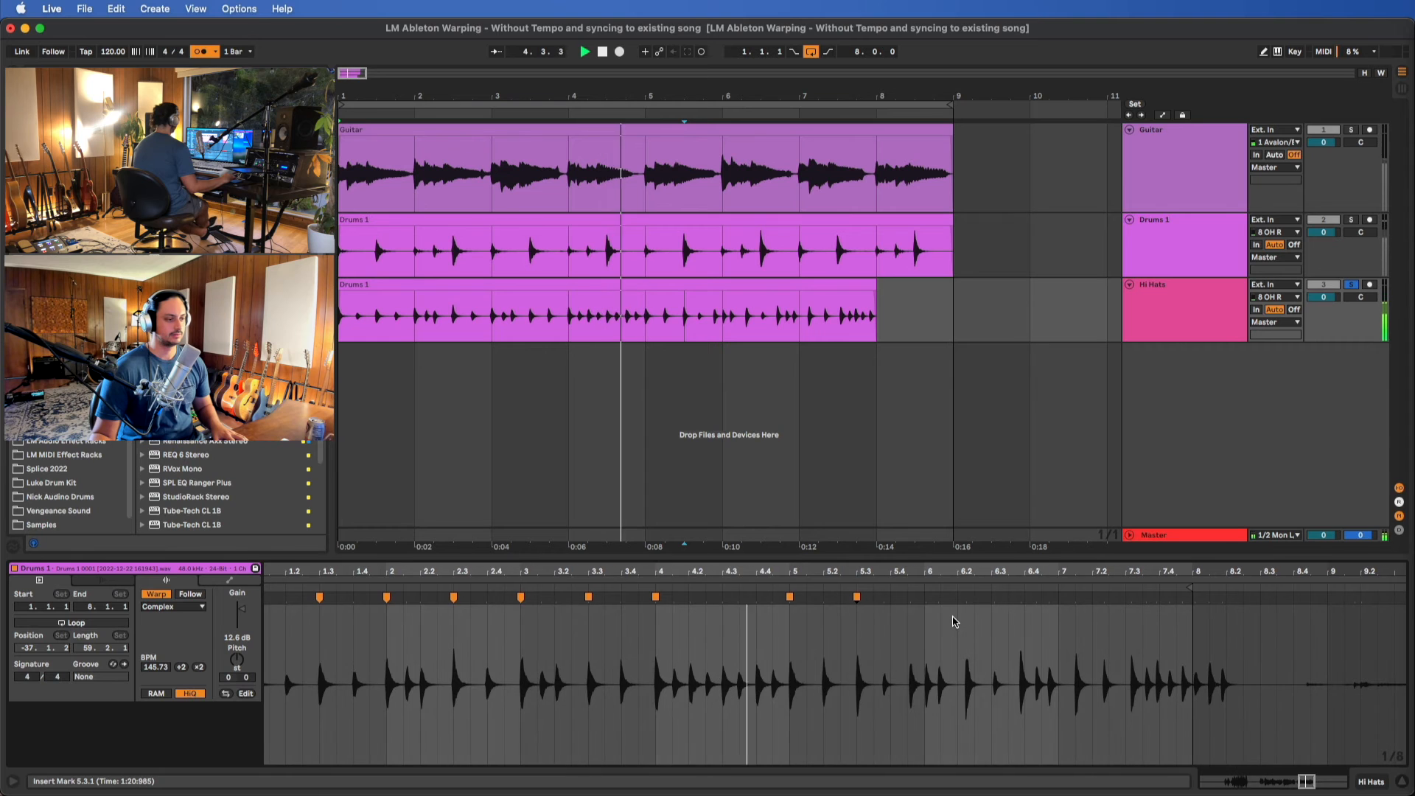
Warp the next strong hi-hat hits to the grid with markers at 6.1.1, 6.3.1 and 7.1.1
double_click(910, 599)
left_click_drag(910, 599, 1058, 599)
double_click(980, 599)
double_click(1045, 599)
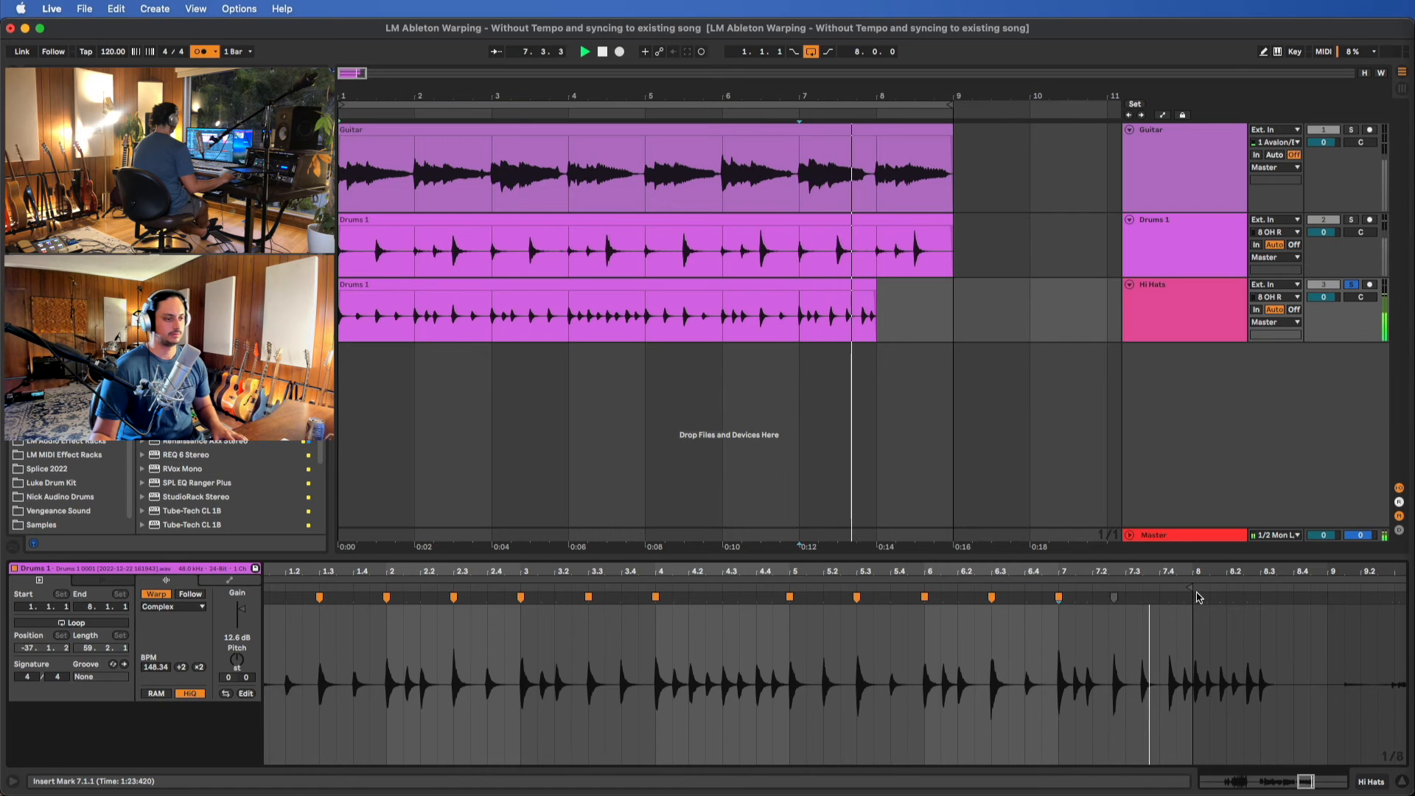
Extend the hi-hat clip's end to 9.1.1 and warp the following strong hits to 7.3.1 and 8.1.1
key("space")
left_click_drag(1189, 590, 1325, 591)
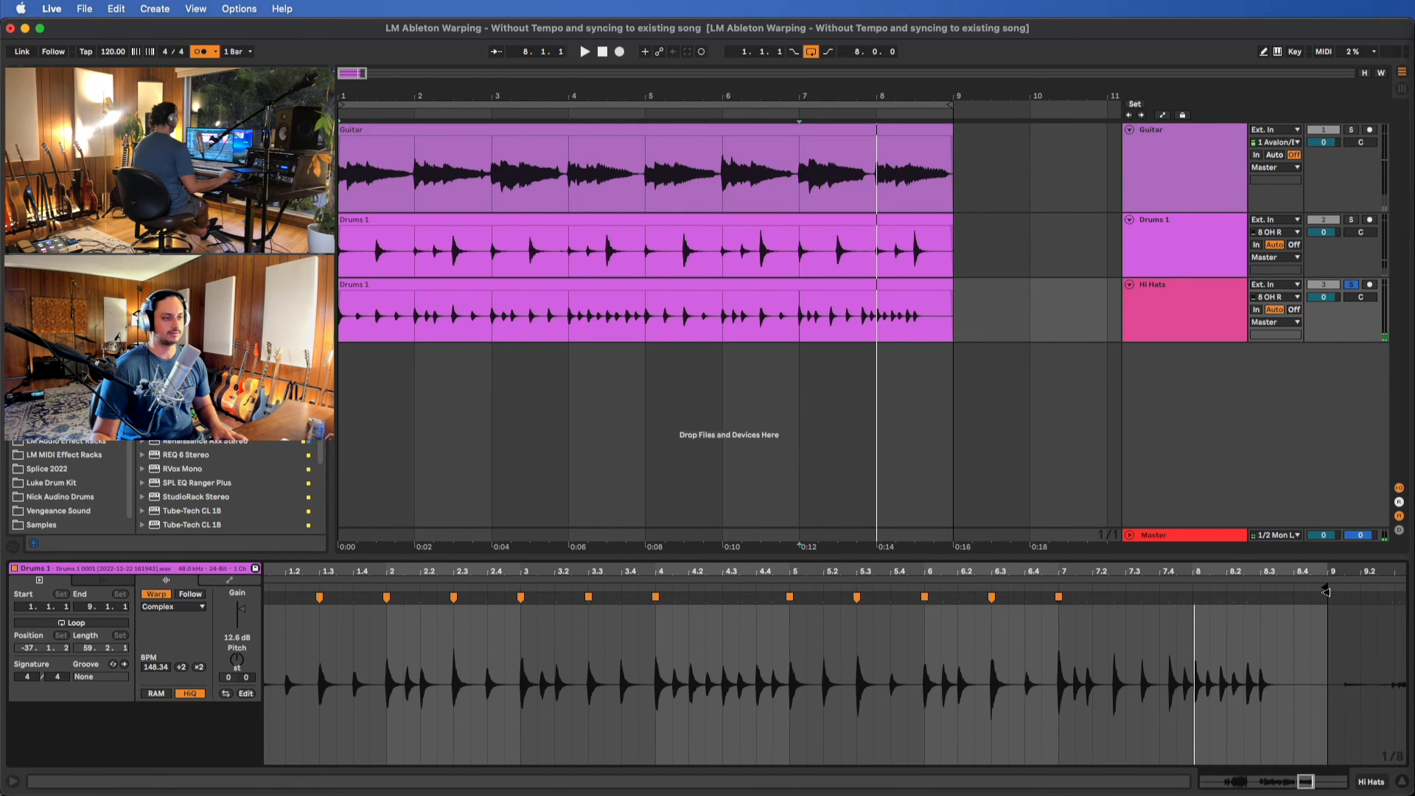
double_click(1112, 599)
left_click_drag(1112, 599, 1125, 599)
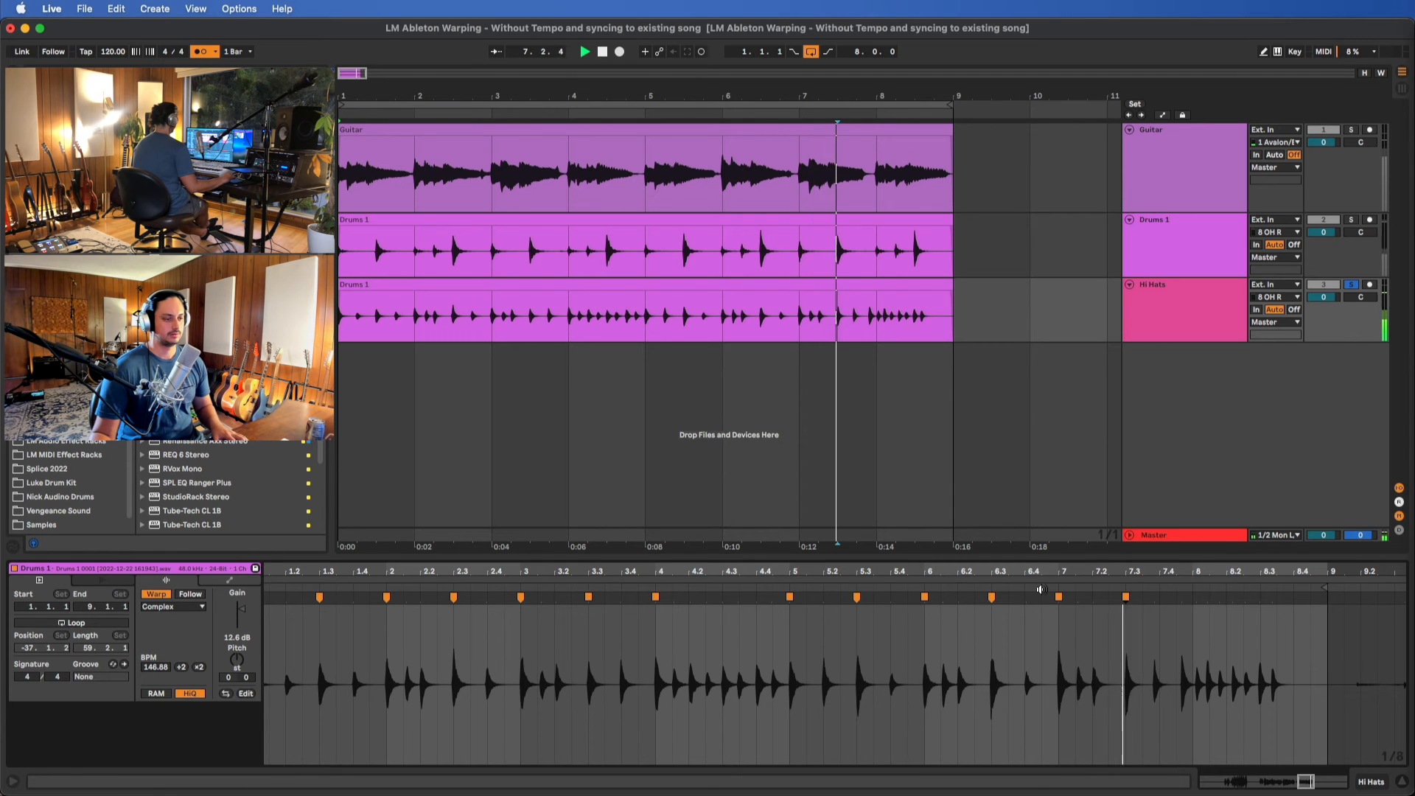
double_click(1182, 599)
left_click_drag(1183, 599, 1192, 599)
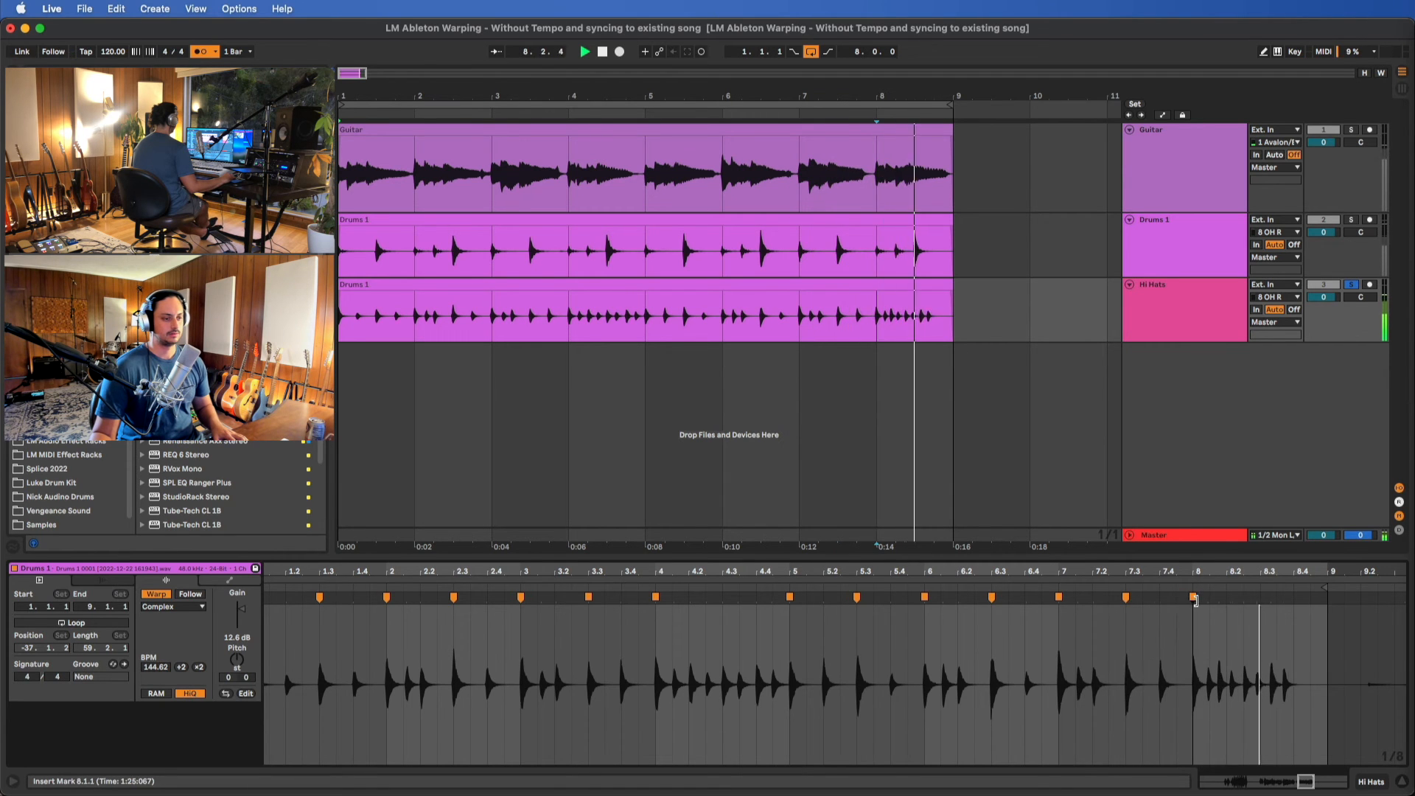
key("space")
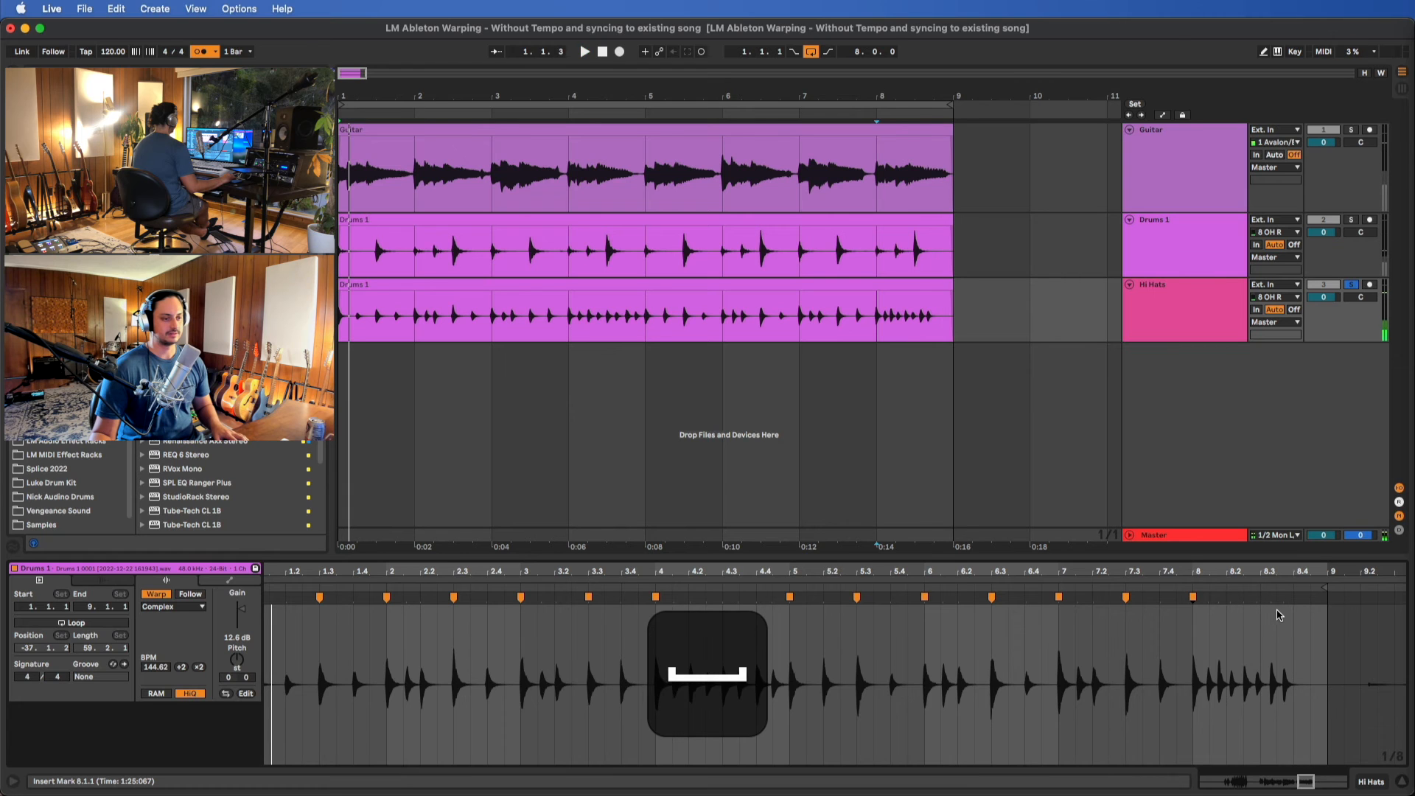
Warp the hi-hat hits in bar 8 to the grid with markers at 8.2.1, 8.3.1, 8.4.1 and 8.4.3
scroll(1239, 622, "up", 6)
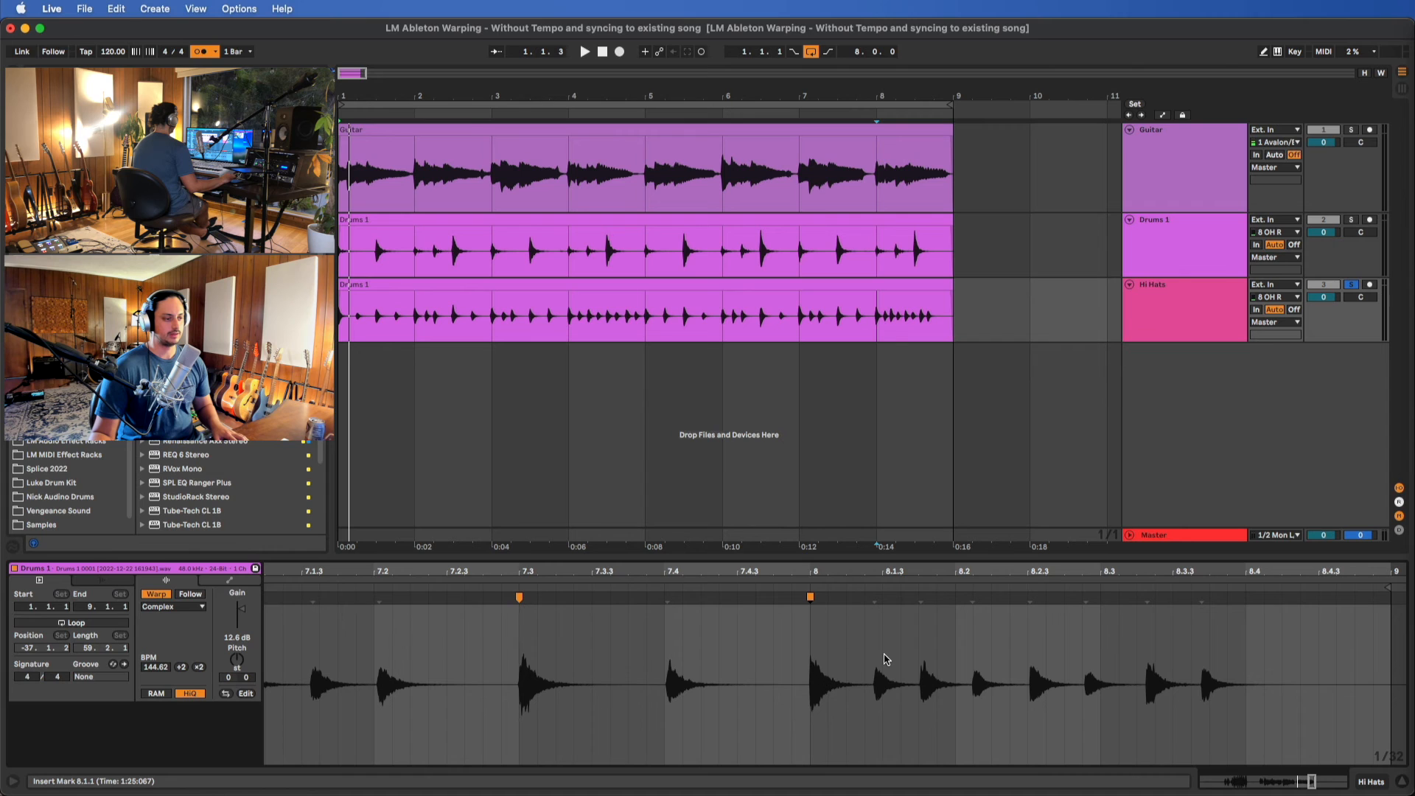
left_click_drag(920, 598, 954, 599)
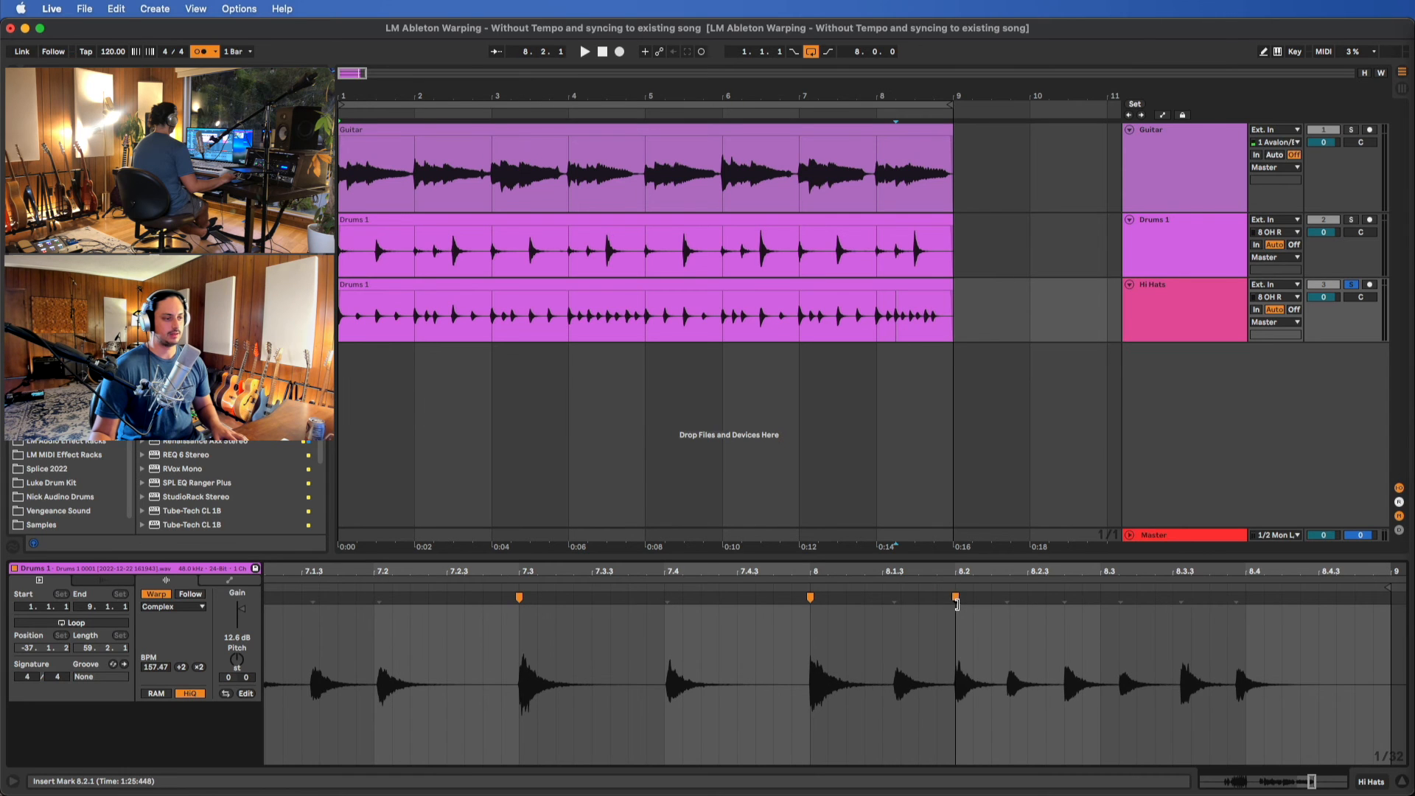
left_click_drag(1064, 598, 1101, 599)
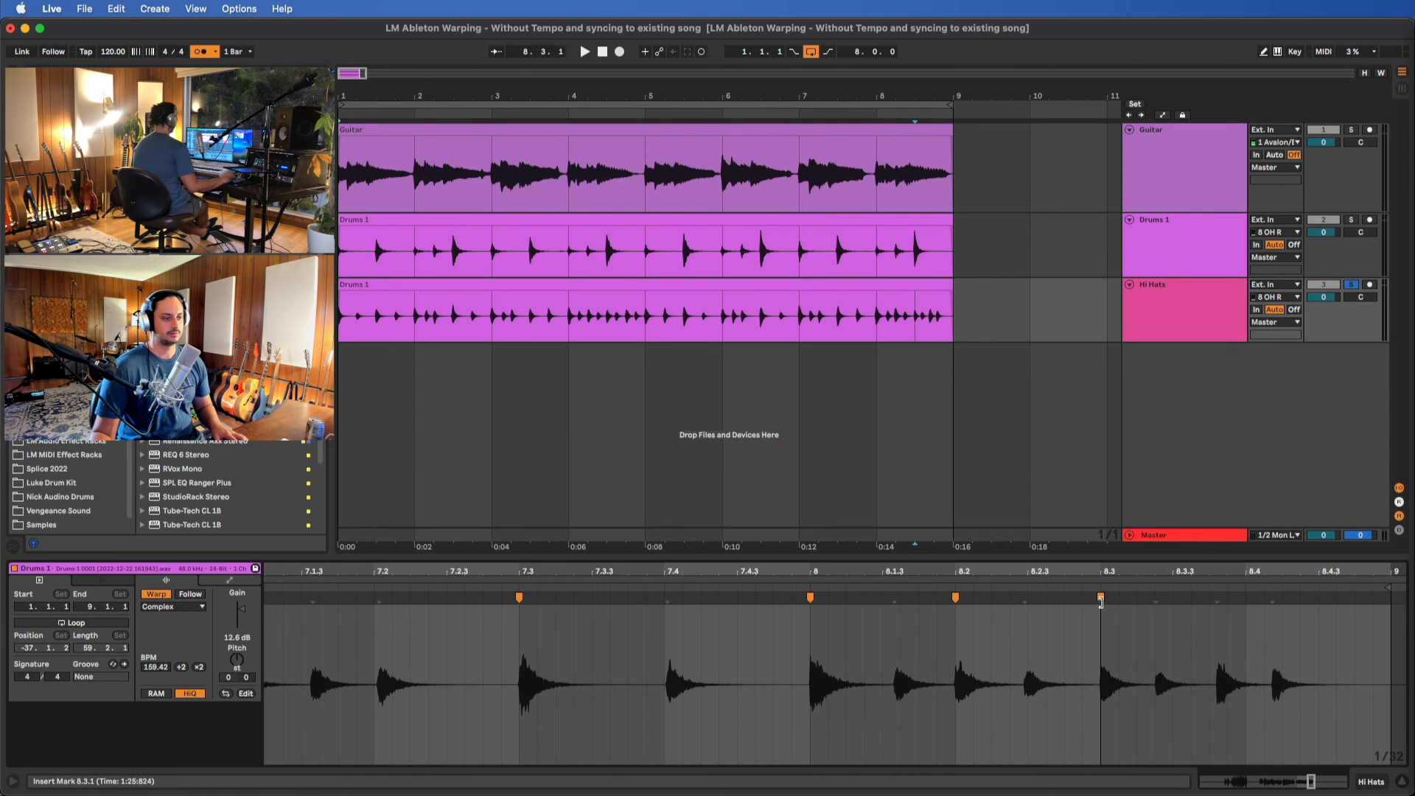
left_click_drag(1217, 598, 1242, 598)
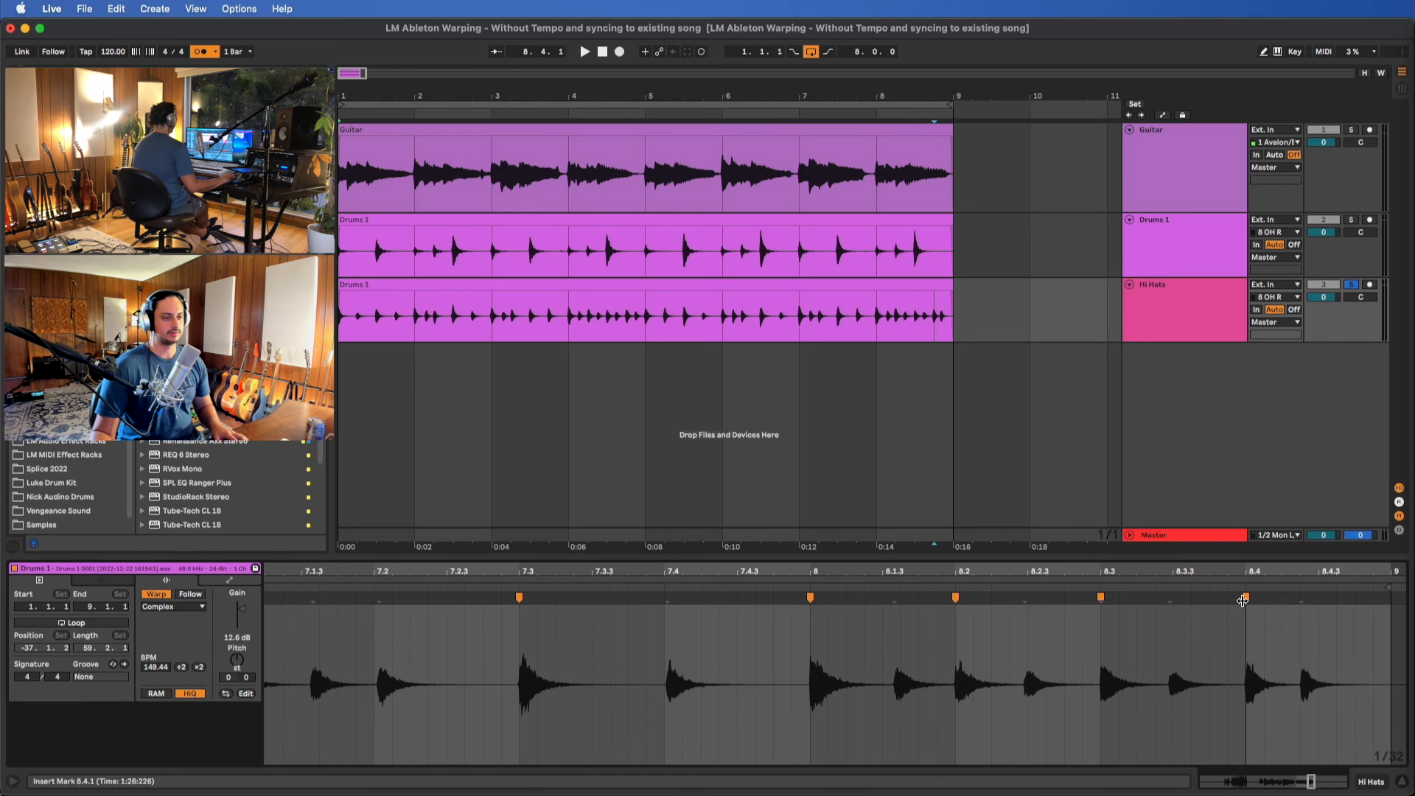
scroll(1026, 598, "right", 5)
left_click_drag(1021, 597, 1045, 597)
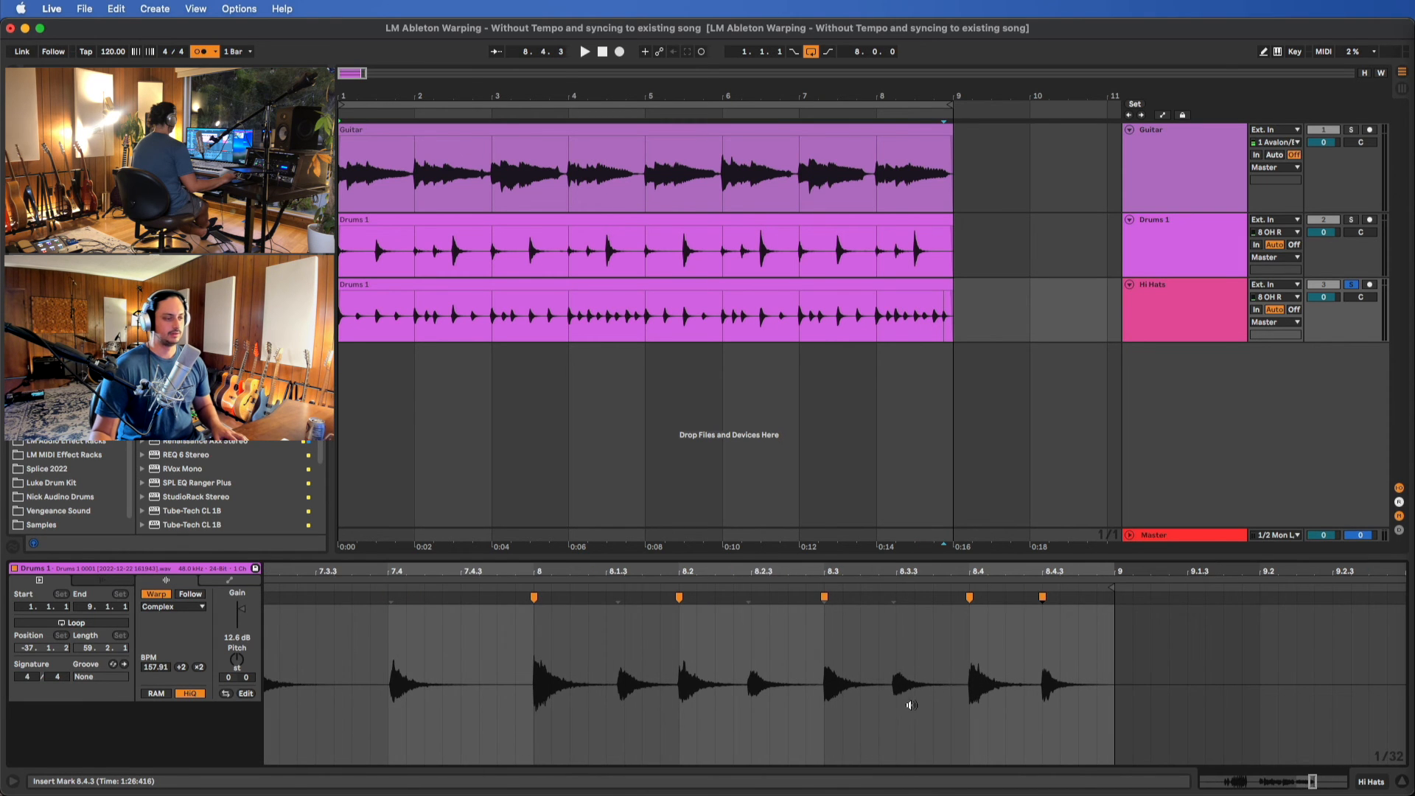
Play the hi-hat clip from the beginning to check how the warped hits sound
scroll(910, 705, "down", 2)
scroll(813, 740, "down", 6)
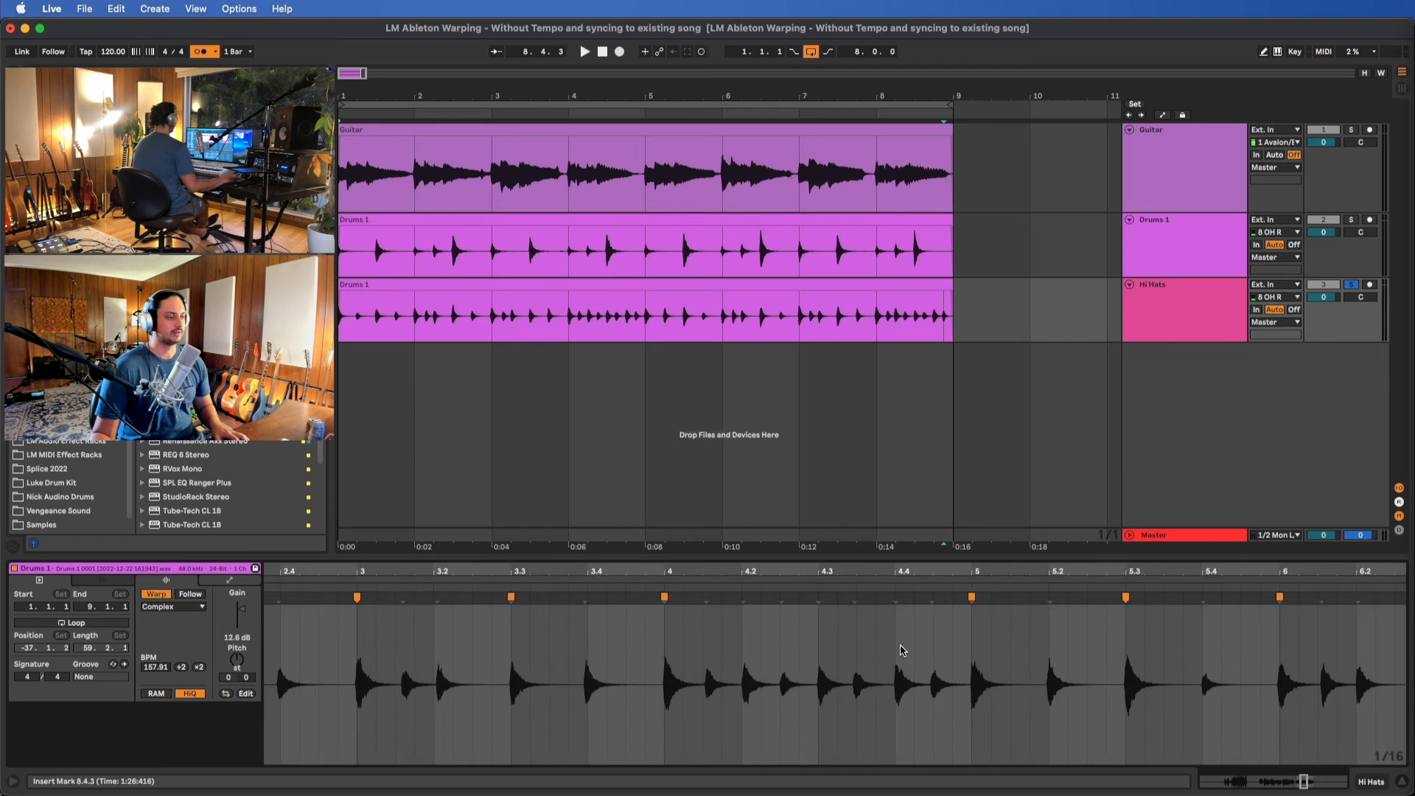
key("space")
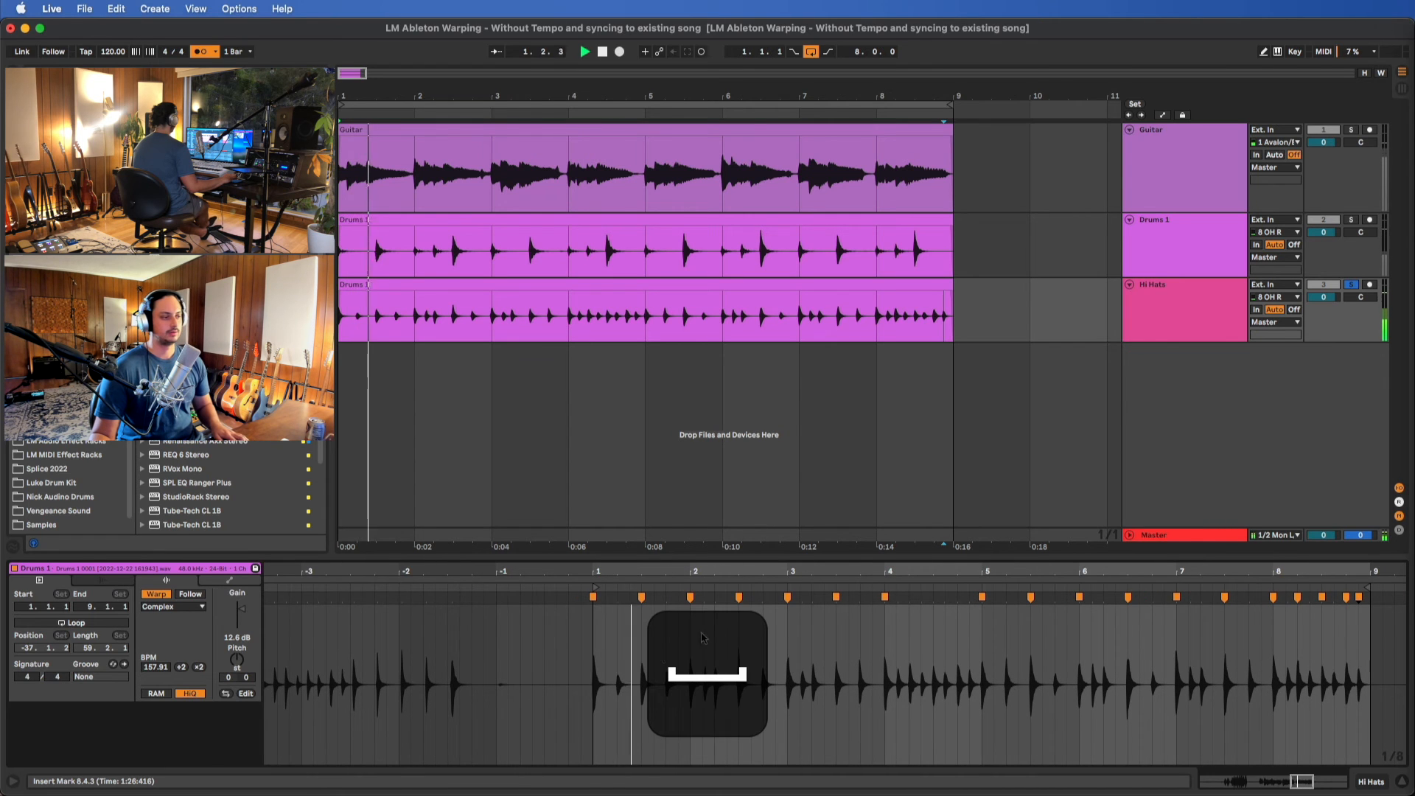
scroll(657, 653, "up", 3)
key("space")
Try the Complex Pro warp mode on the hi-hat clip and listen to it
left_click(166, 606)
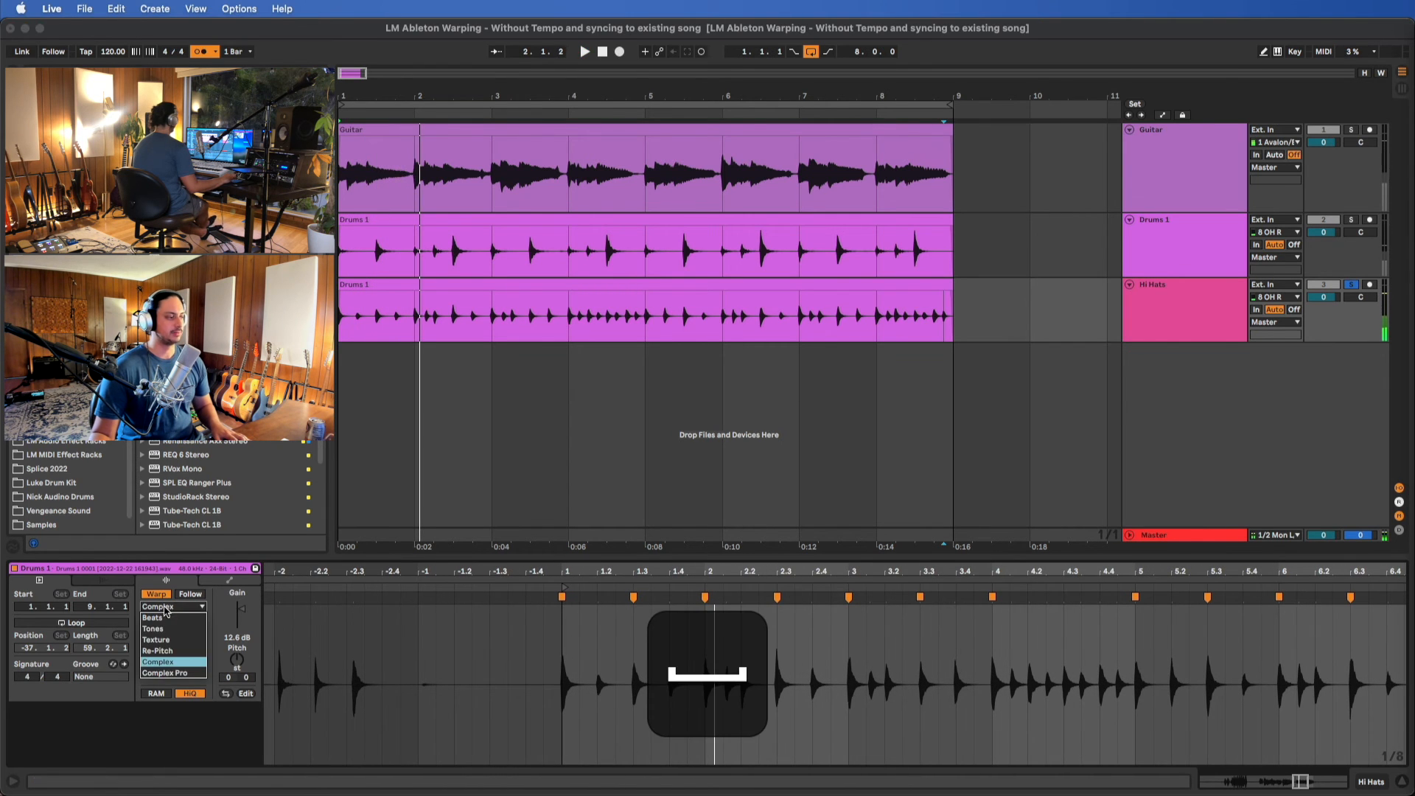
left_click(176, 672)
key("space")
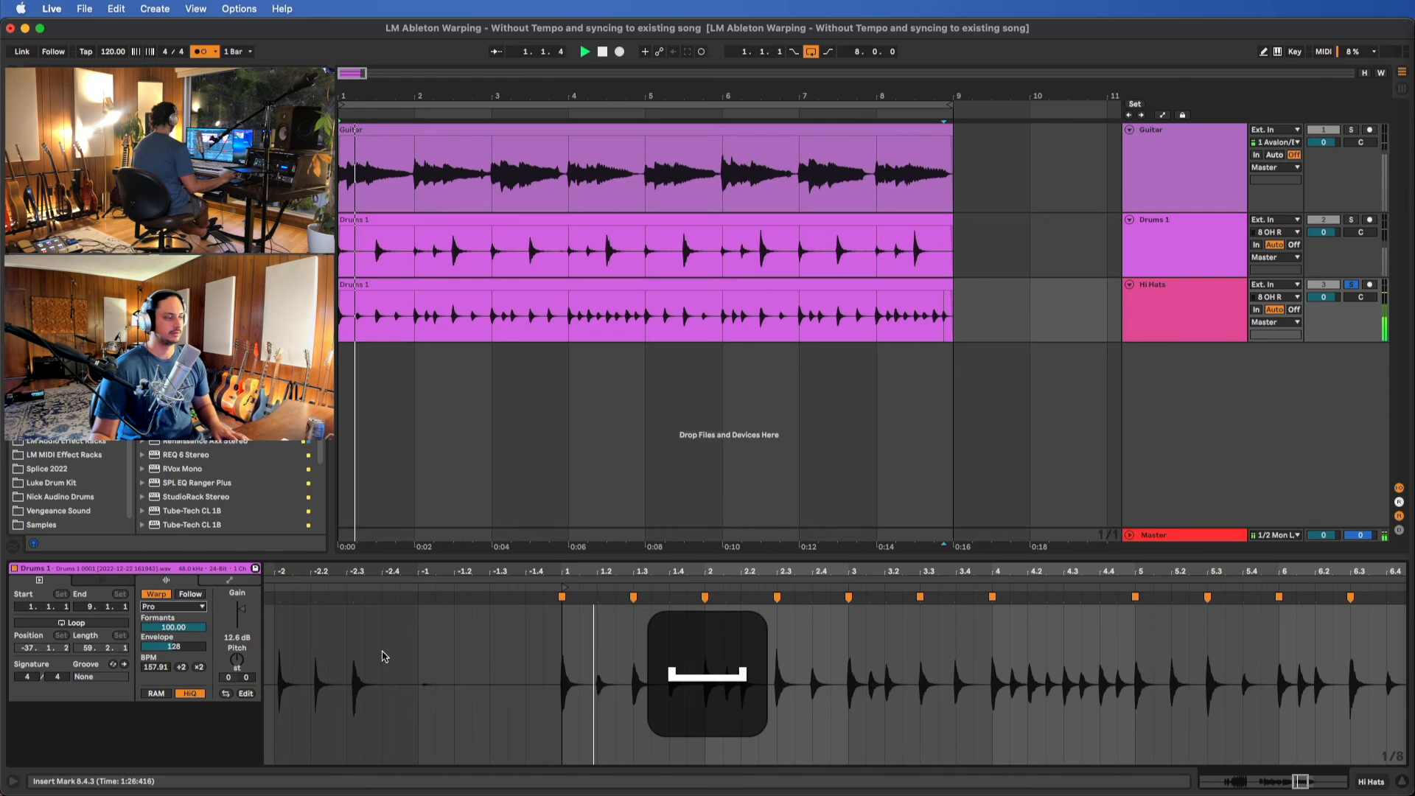
Set the hi-hat clip's warp mode to Beats and play it from the start
left_click(201, 606)
left_click(158, 618)
key("space")
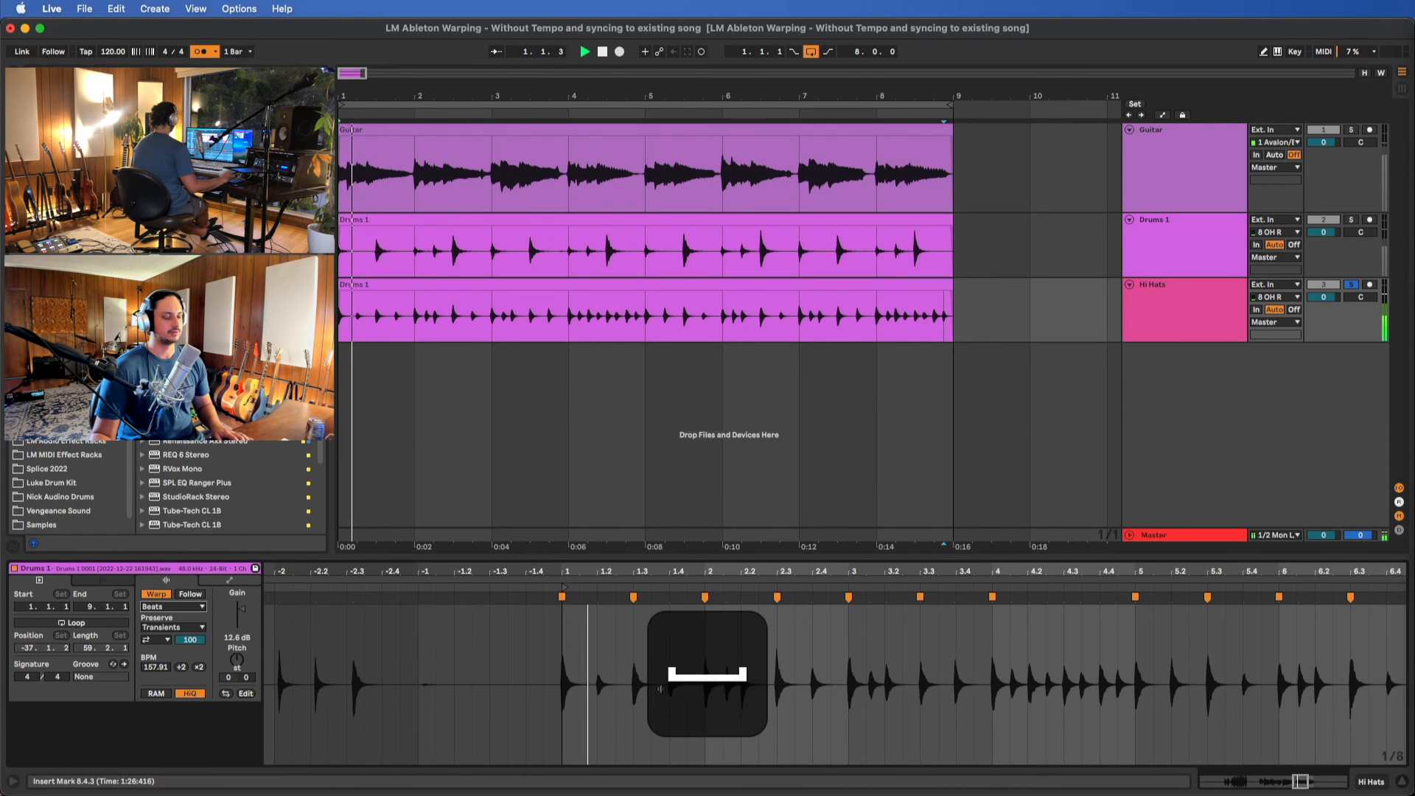
Examine the hi-hat hits between the warp markers against the grid from bar 1 through bar 8 during playback
scroll(662, 689, "up", 5)
scroll(661, 689, "down", 2)
scroll(659, 689, "right", 3)
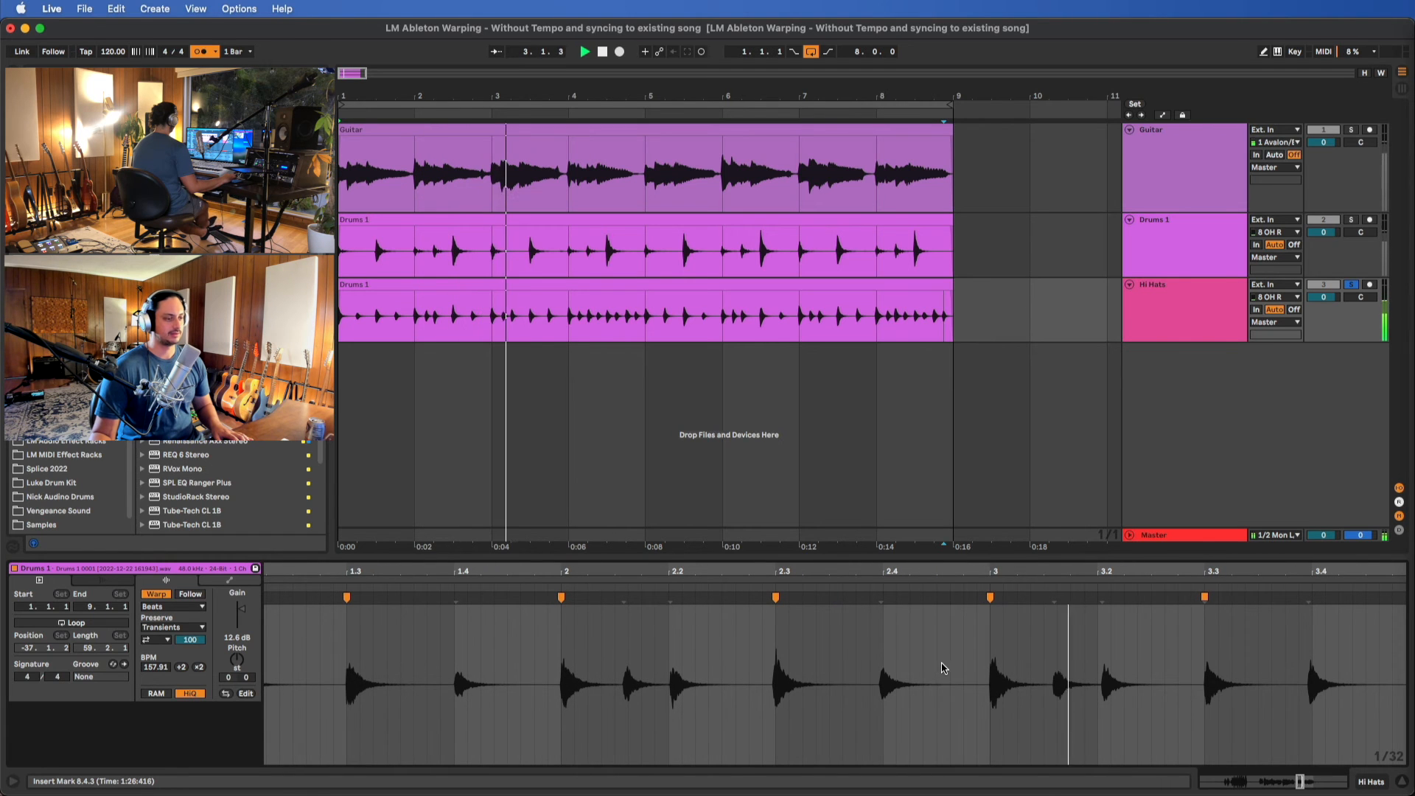
scroll(939, 669, "right", 2)
scroll(946, 649, "right", 4)
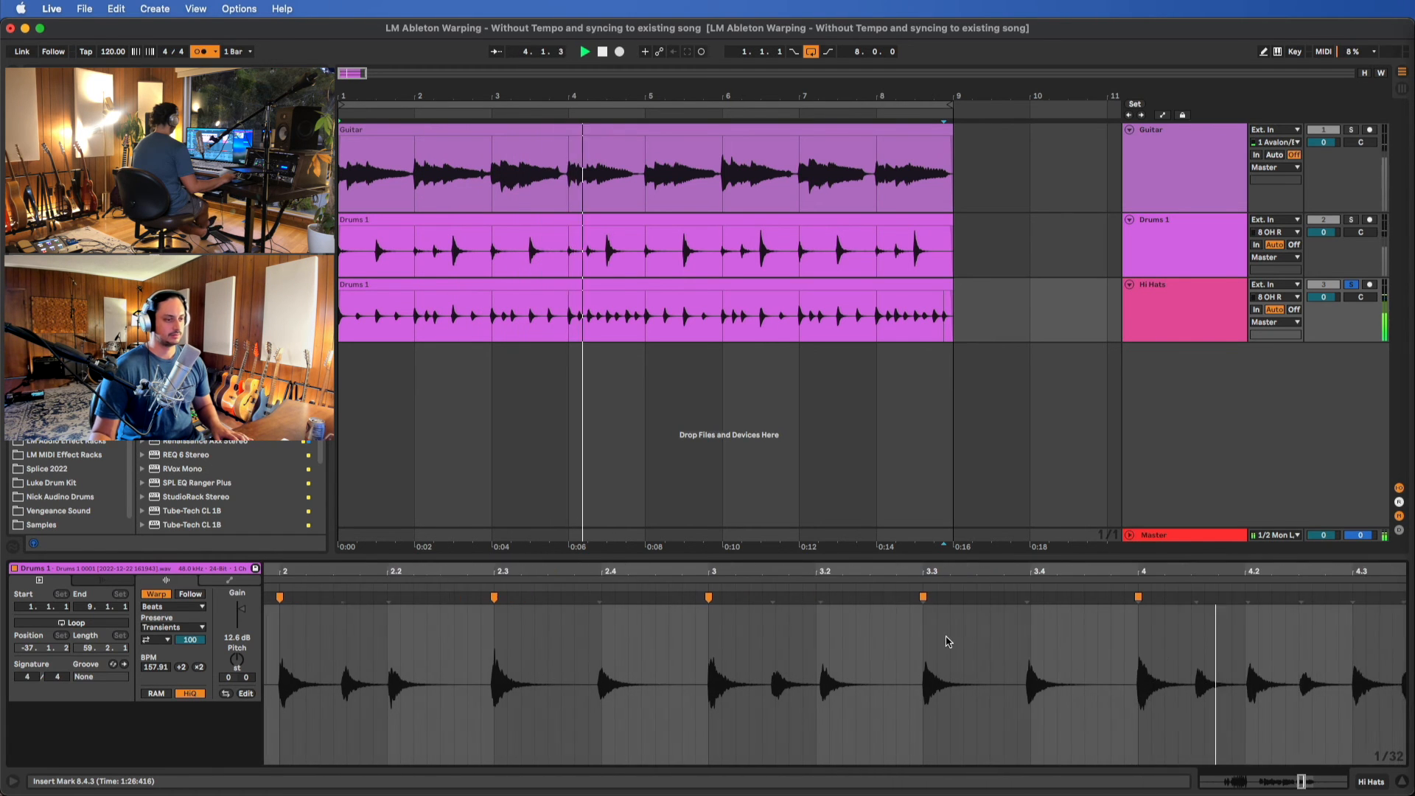
scroll(957, 640, "right", 4)
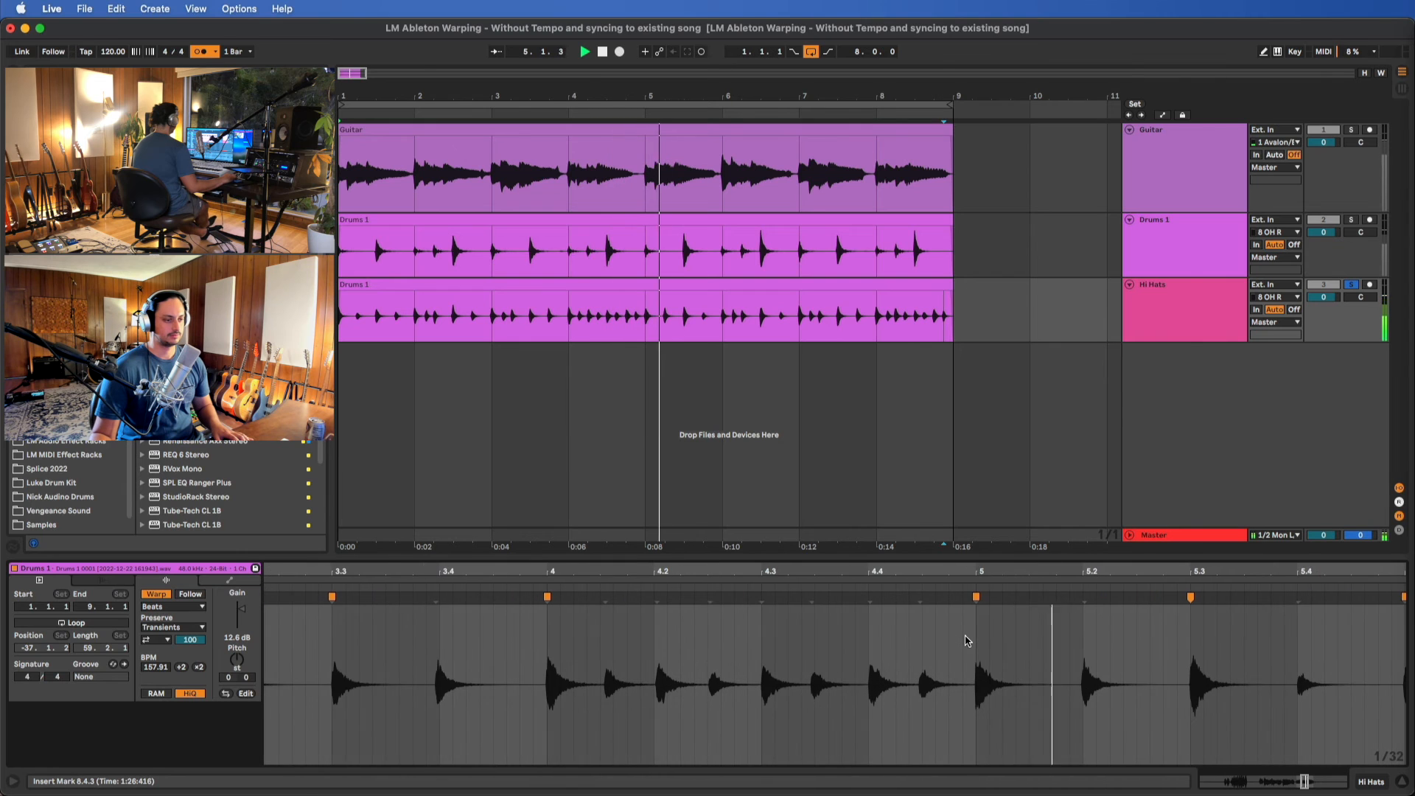
scroll(574, 632, "right", 5)
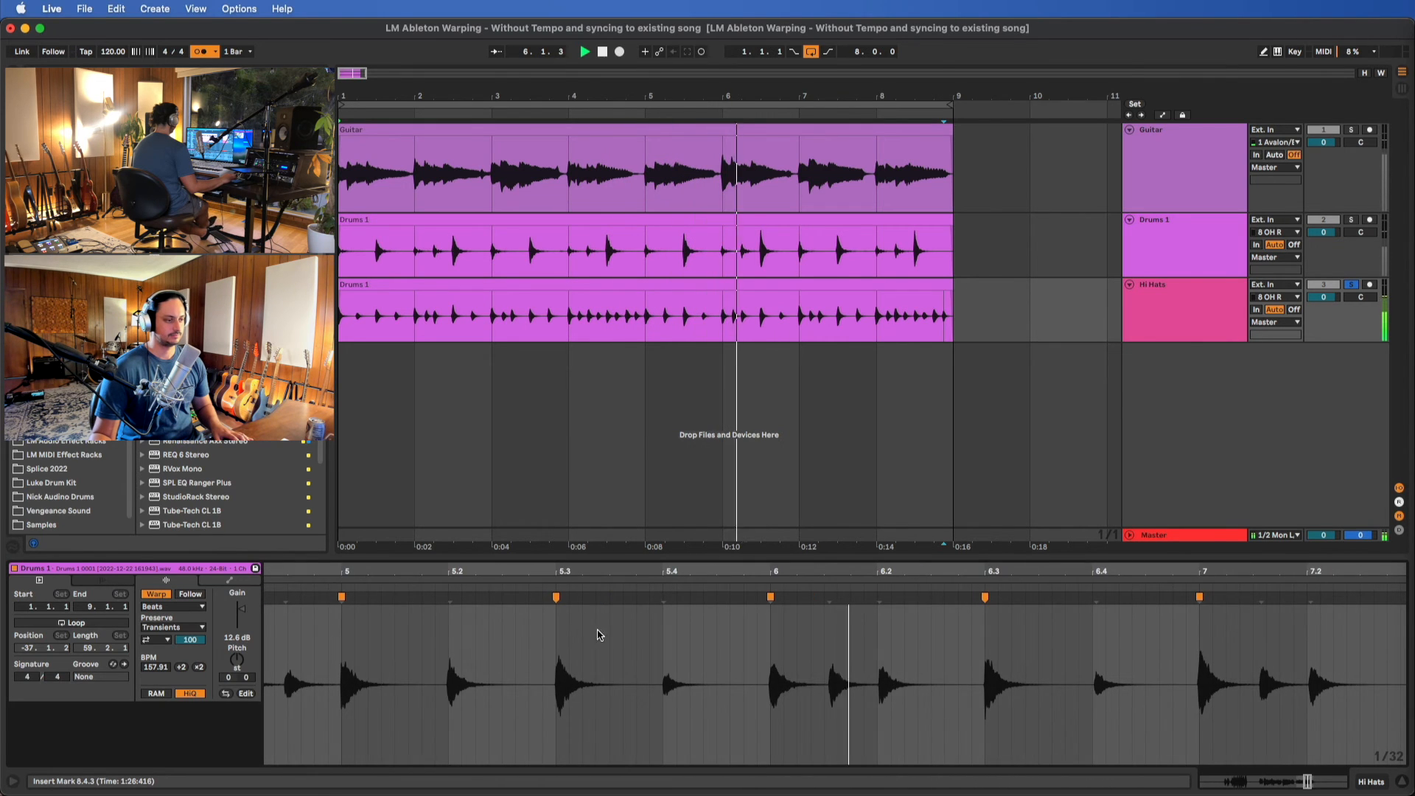
scroll(933, 643, "right", 2)
scroll(933, 643, "right", 3)
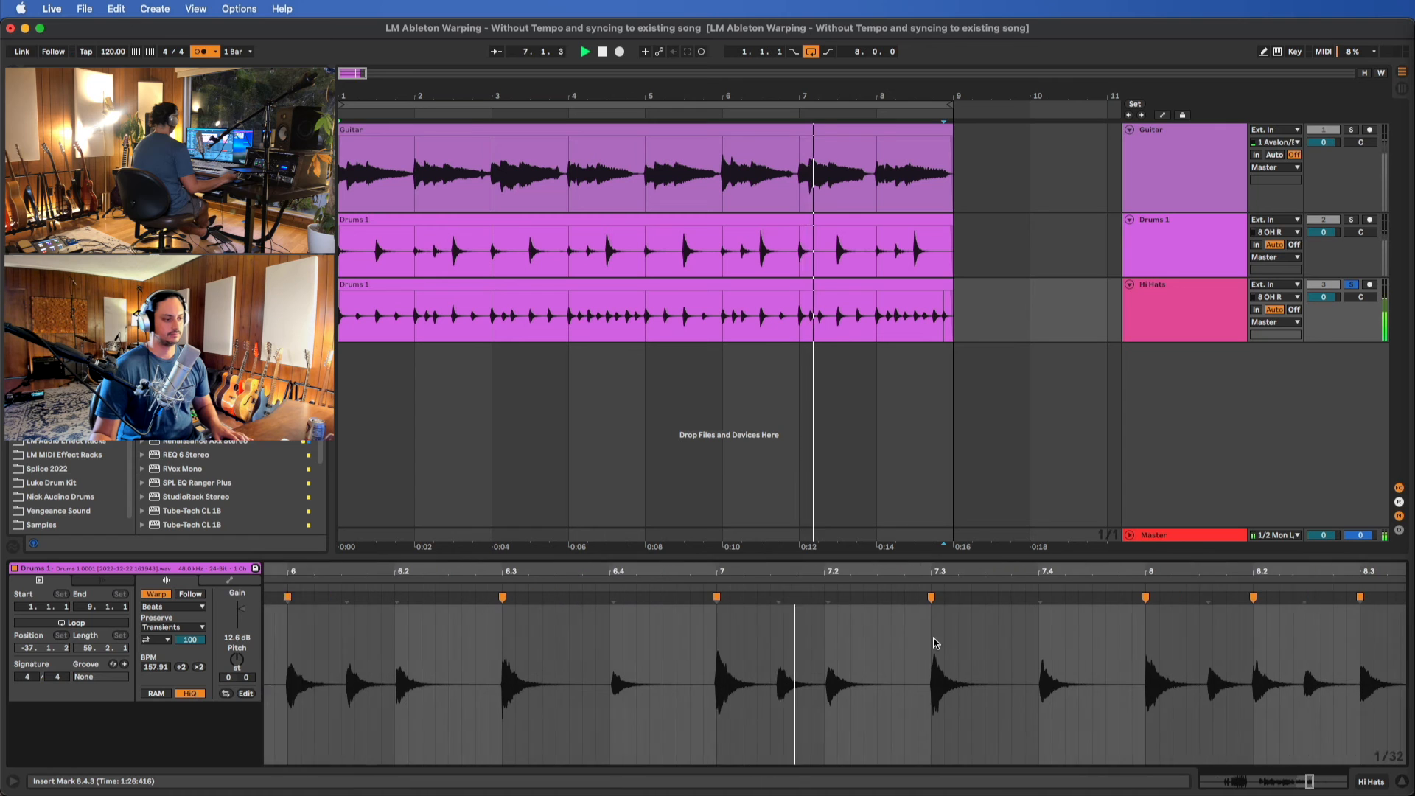
Add warp markers to the off-beat hi-hat hits after 7.1.1 and 8.1.1, nudging both slightly earlier, and to those at 8.2.3 and 8.3.3
left_click(717, 598)
left_click_drag(717, 597, 712, 597)
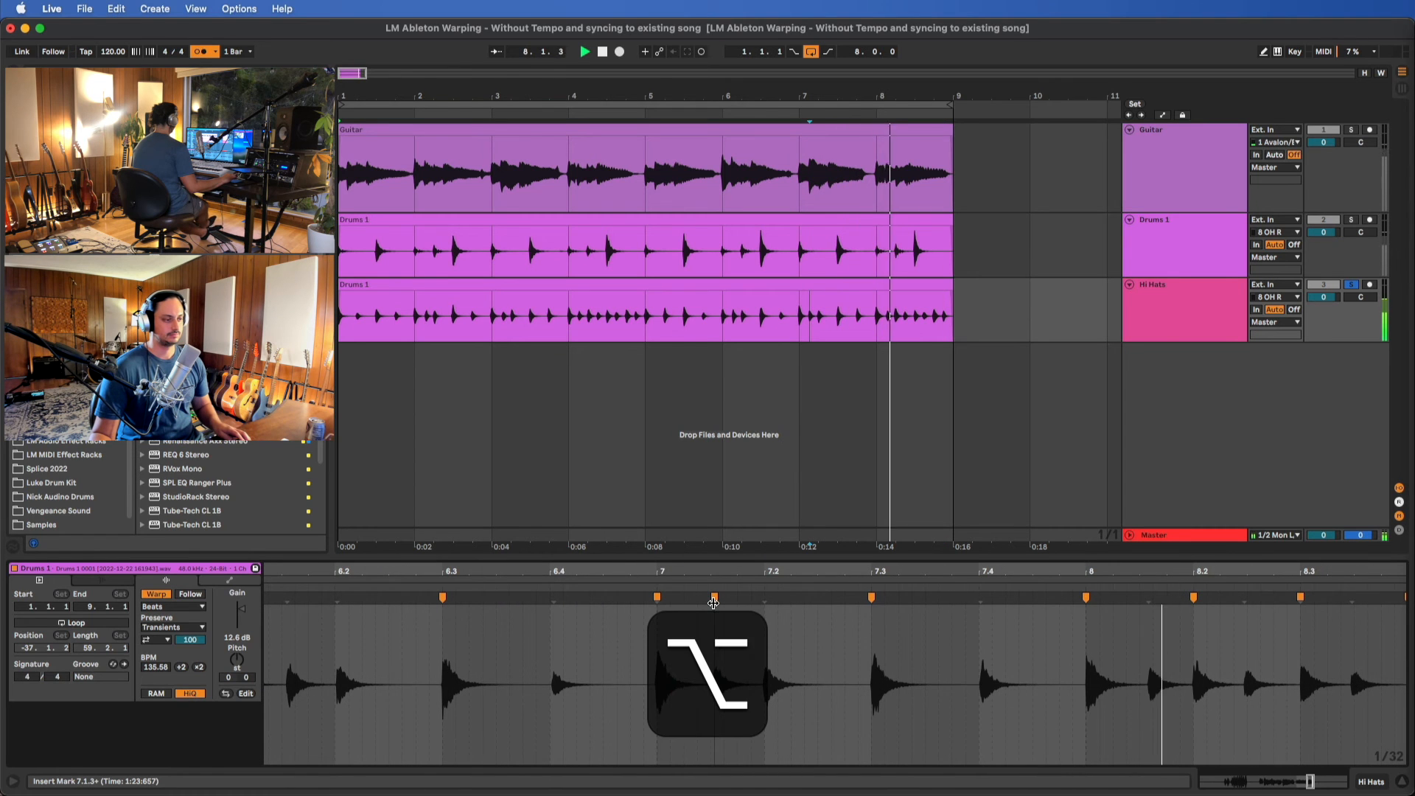
scroll(759, 612, "right", 4)
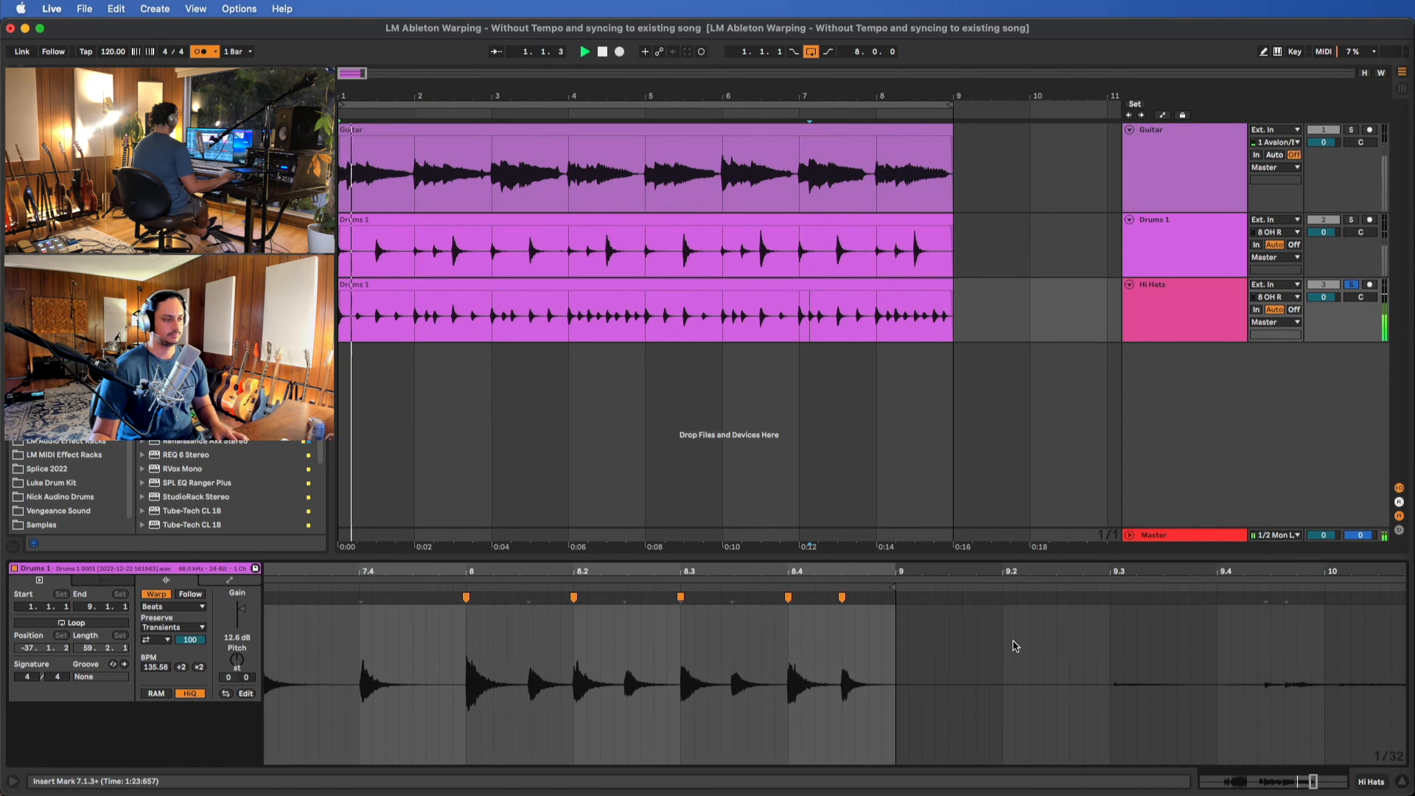
double_click(718, 598)
double_click(825, 597)
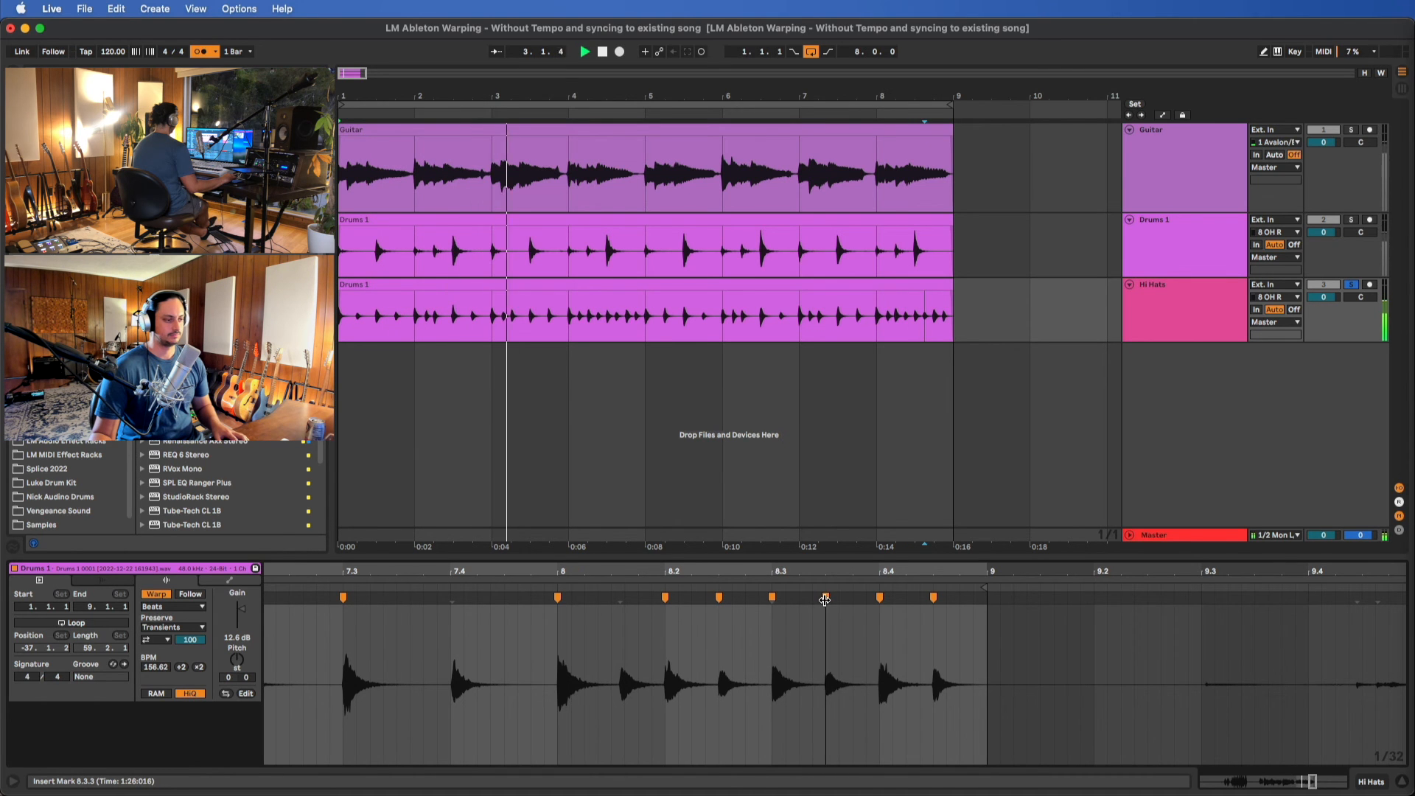
double_click(617, 598, "alt")
left_click_drag(617, 600, 614, 601)
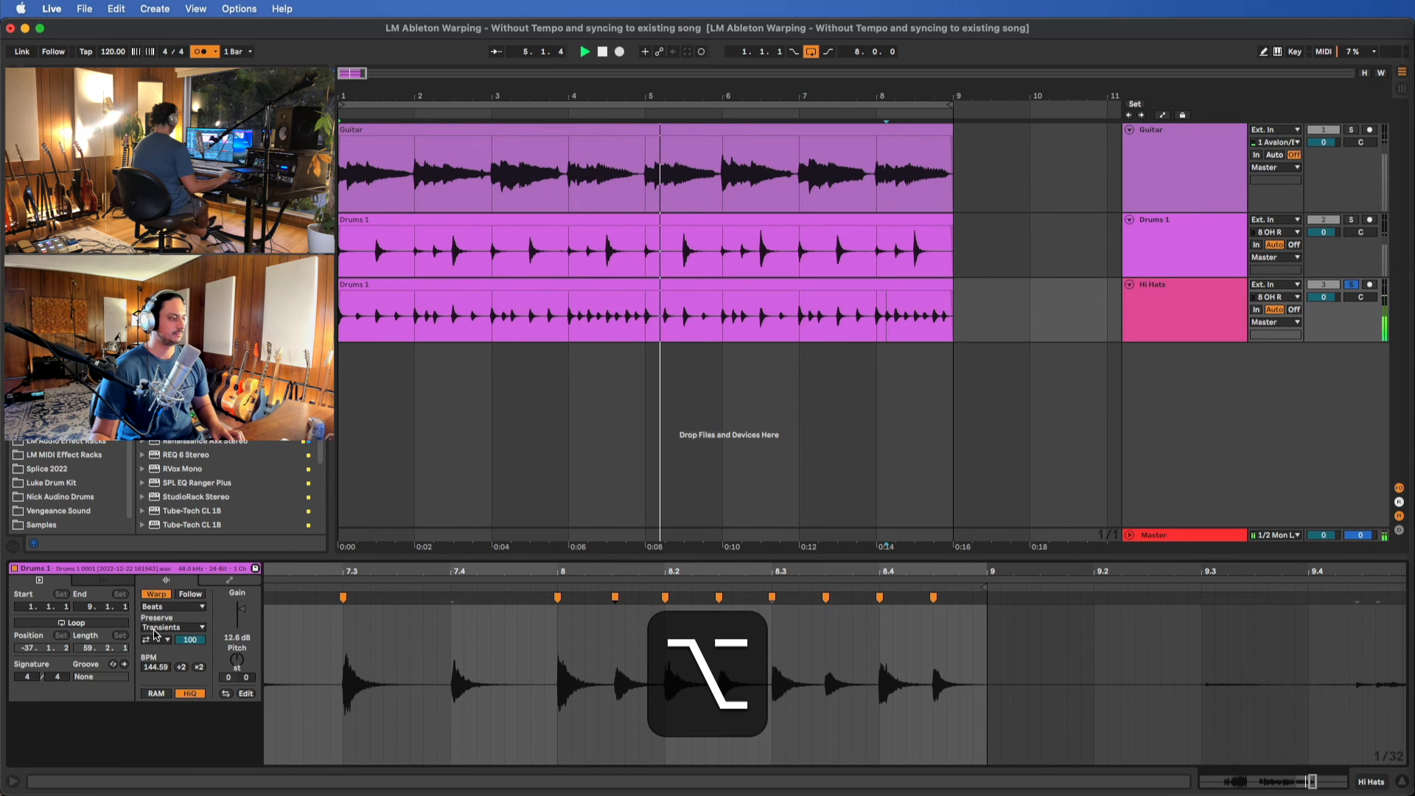
Set the hi-hat clip's warp mode to Complex and listen through to the end of the loop
left_click(167, 607)
left_click(167, 648)
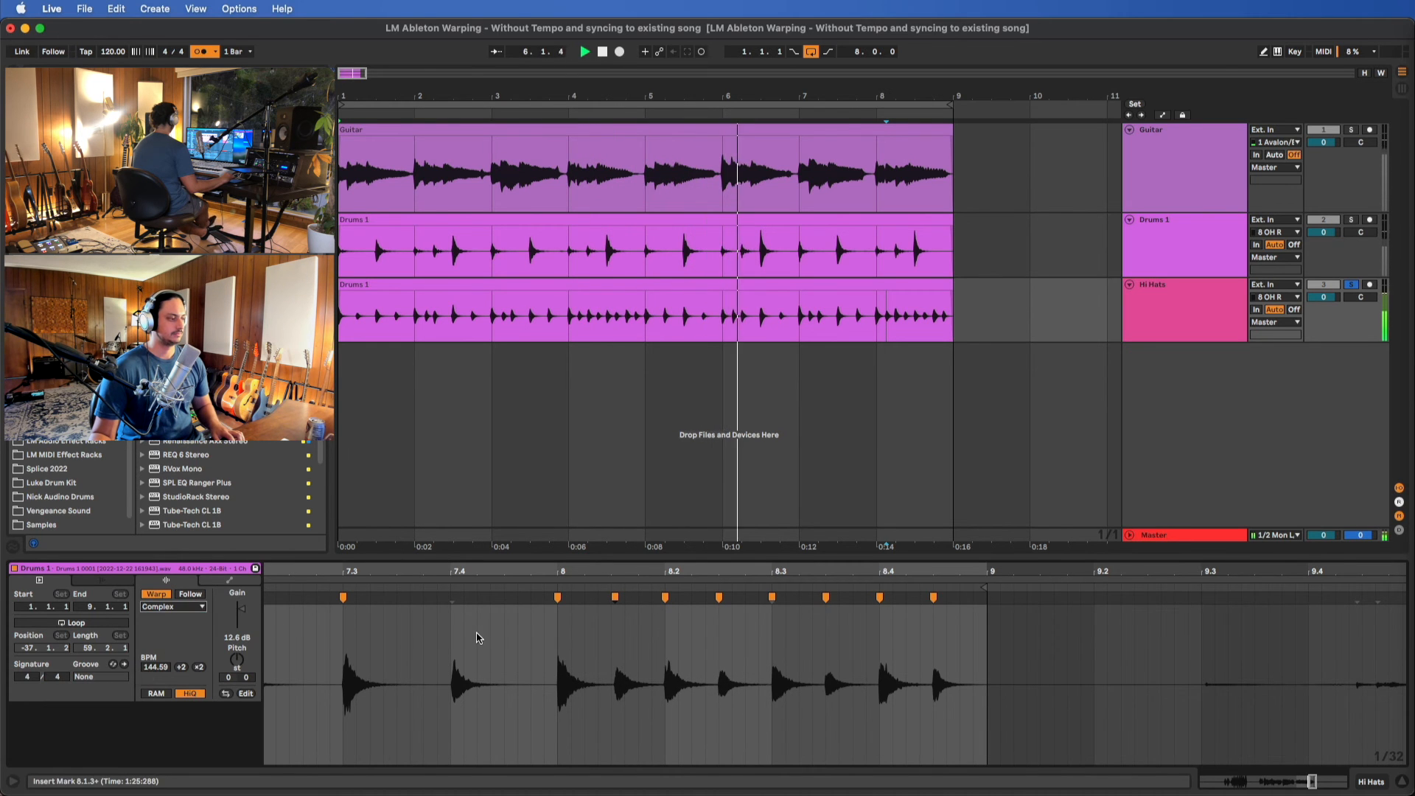
scroll(470, 701, "left", 3)
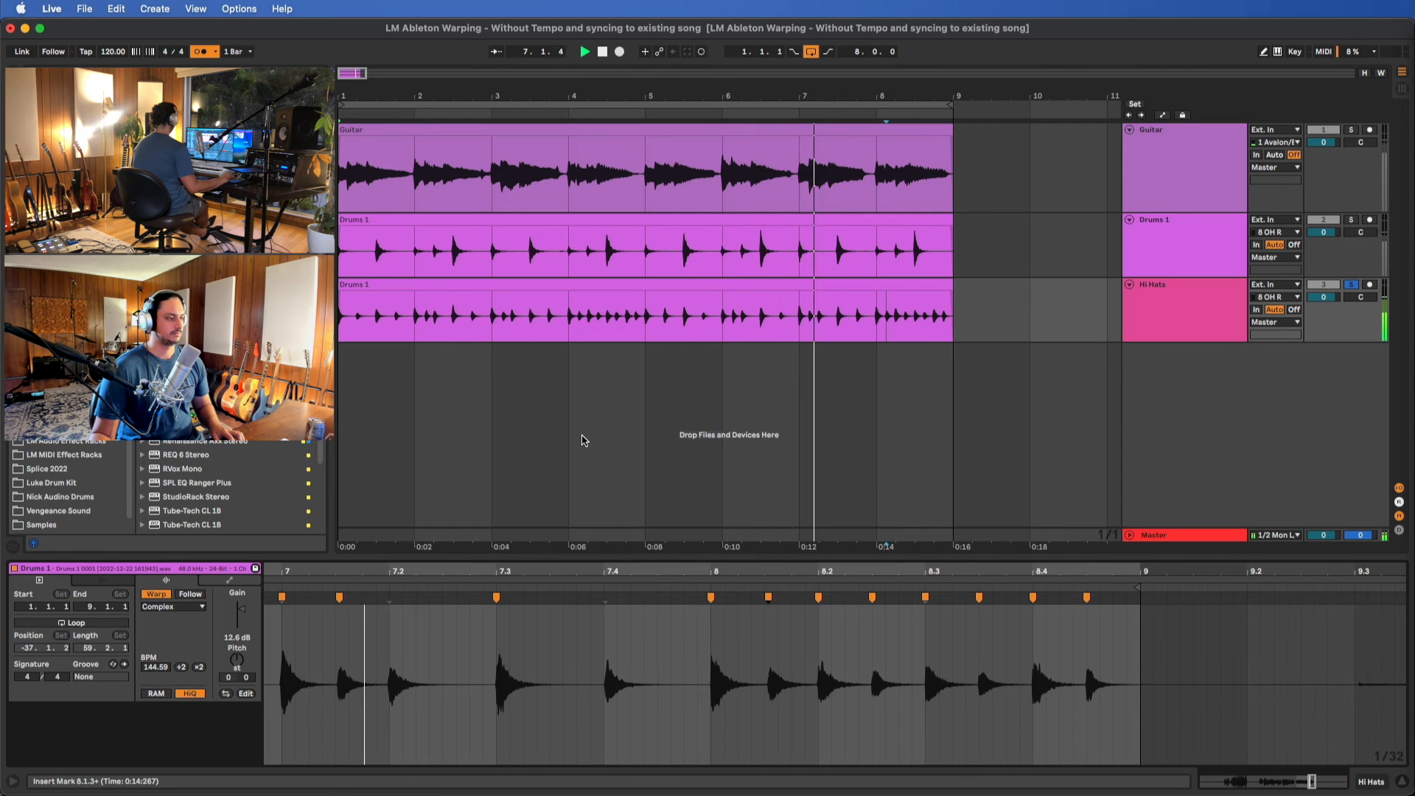
scroll(582, 435, "down", 5)
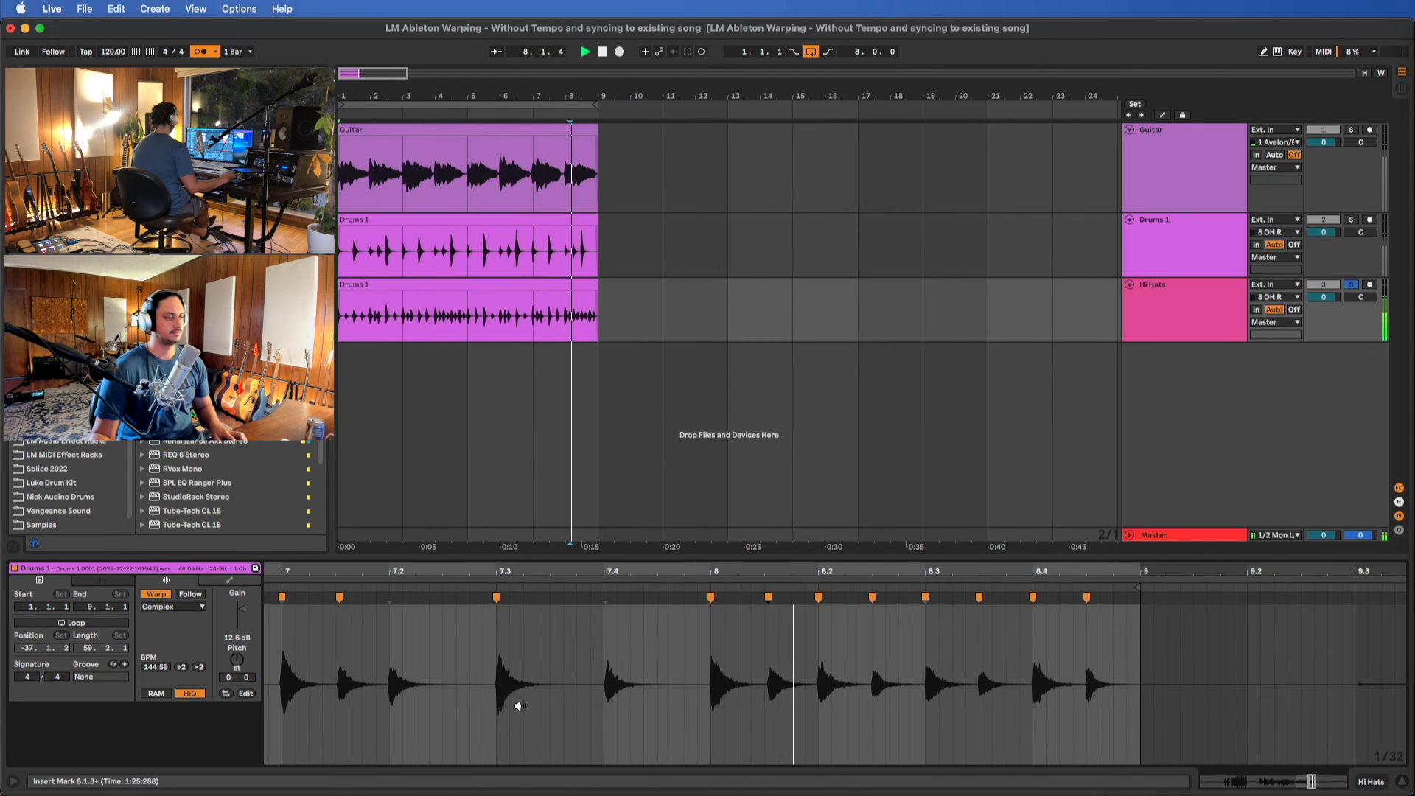
scroll(519, 706, "up", 3)
scroll(519, 705, "down", 5)
key("space")
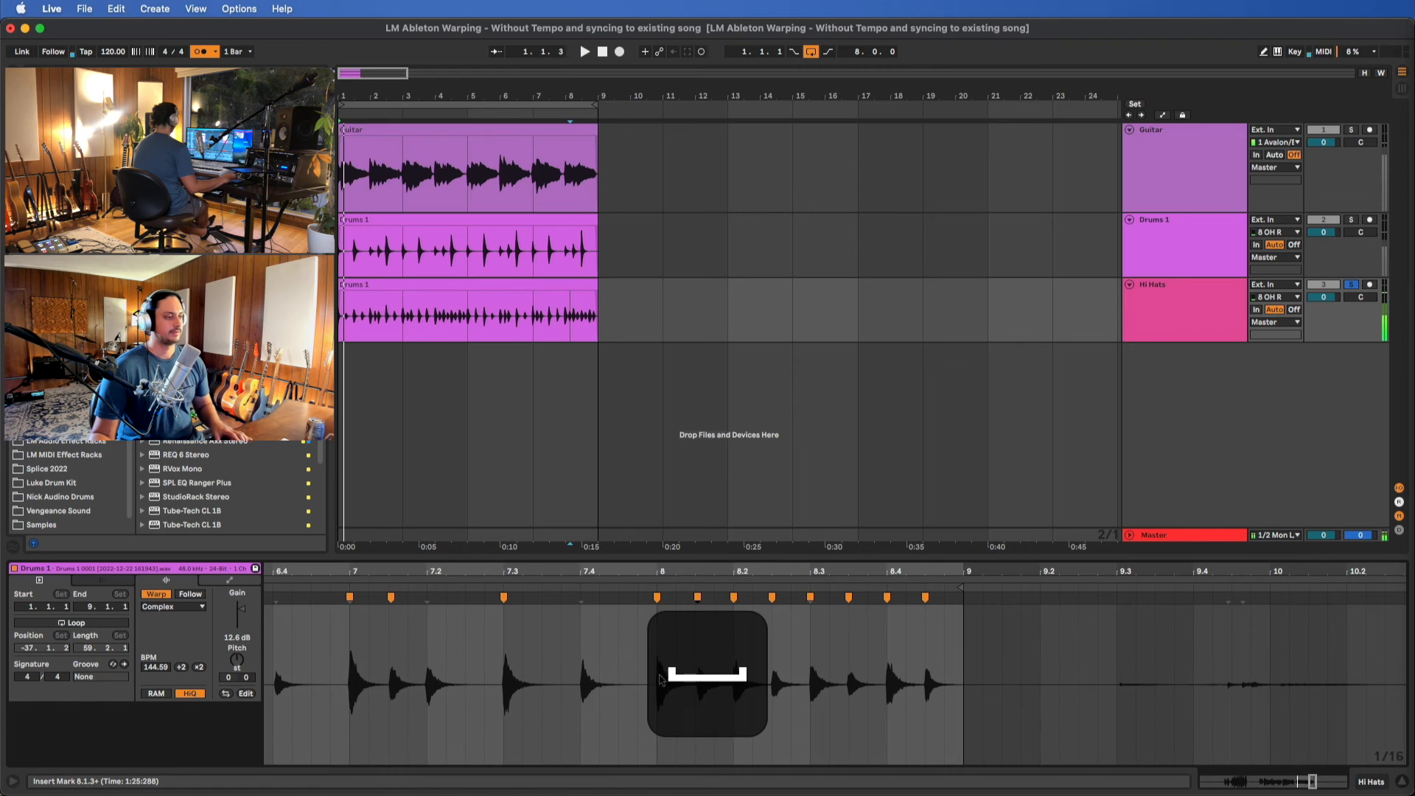
Add a warp marker to the hi-hat hit at 7.4 and align it with the beat
scroll(660, 682, "up", 5)
scroll(737, 649, "left", 8)
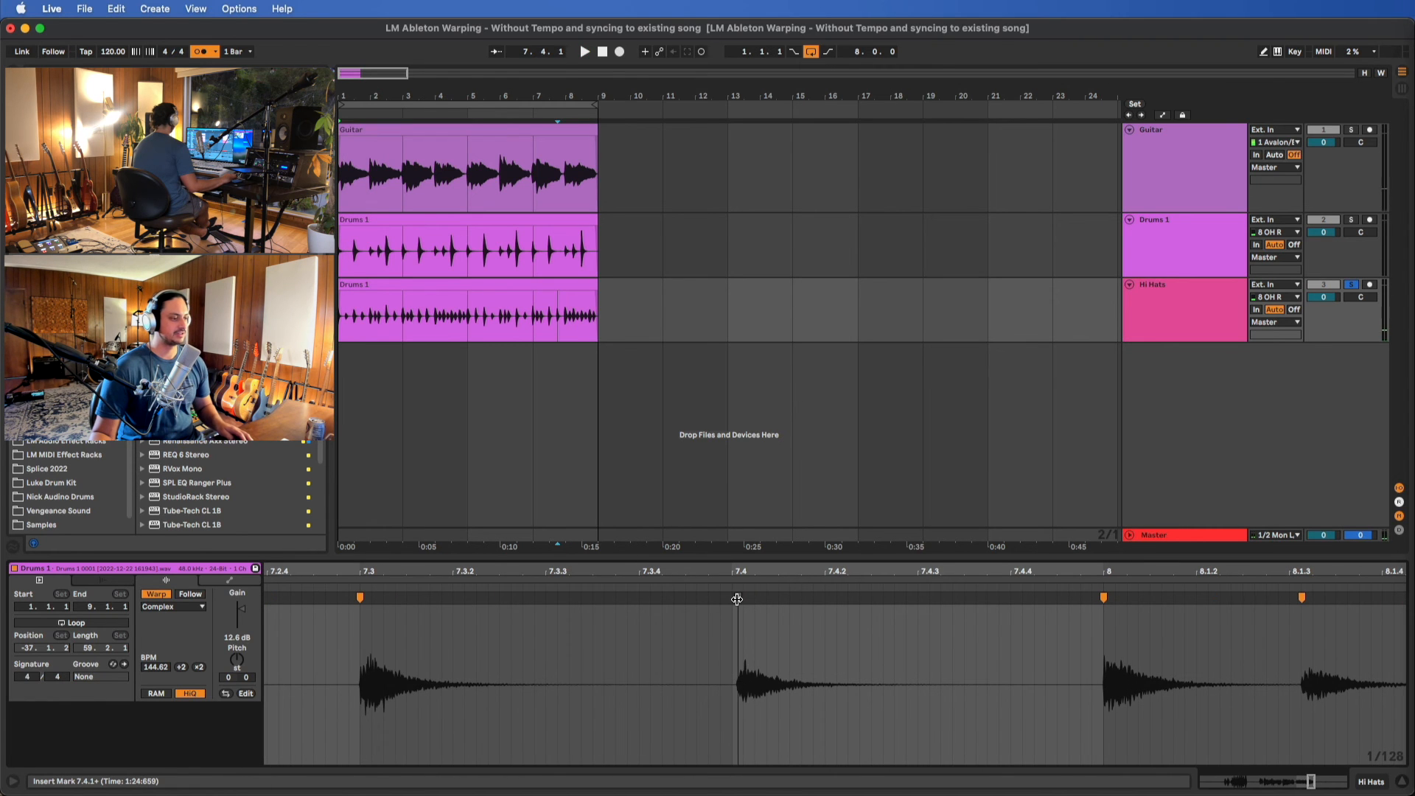
key("alt")
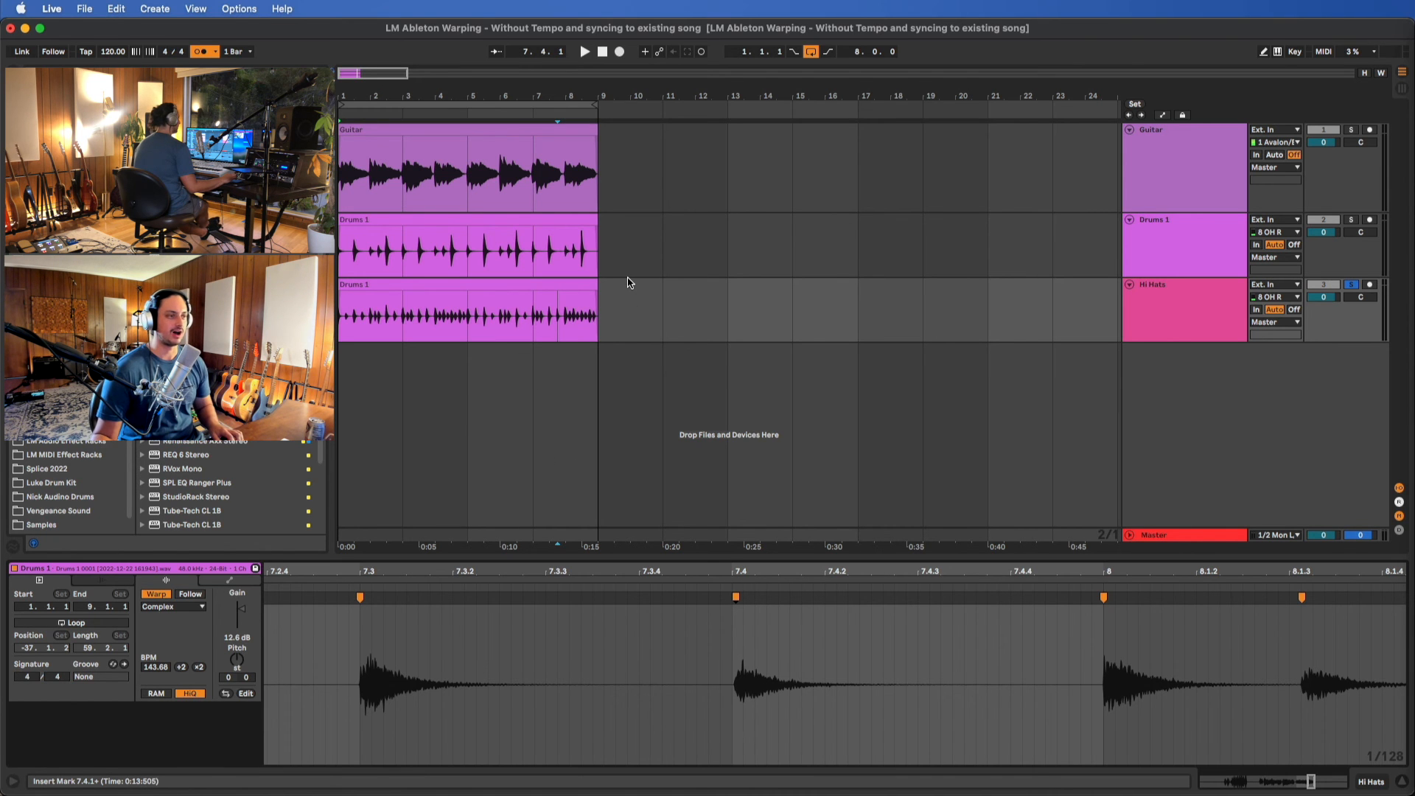
Unsolo the Hi Hats track and play the selected eight-bar loop with the guitar and drums
scroll(626, 286, "down", 5)
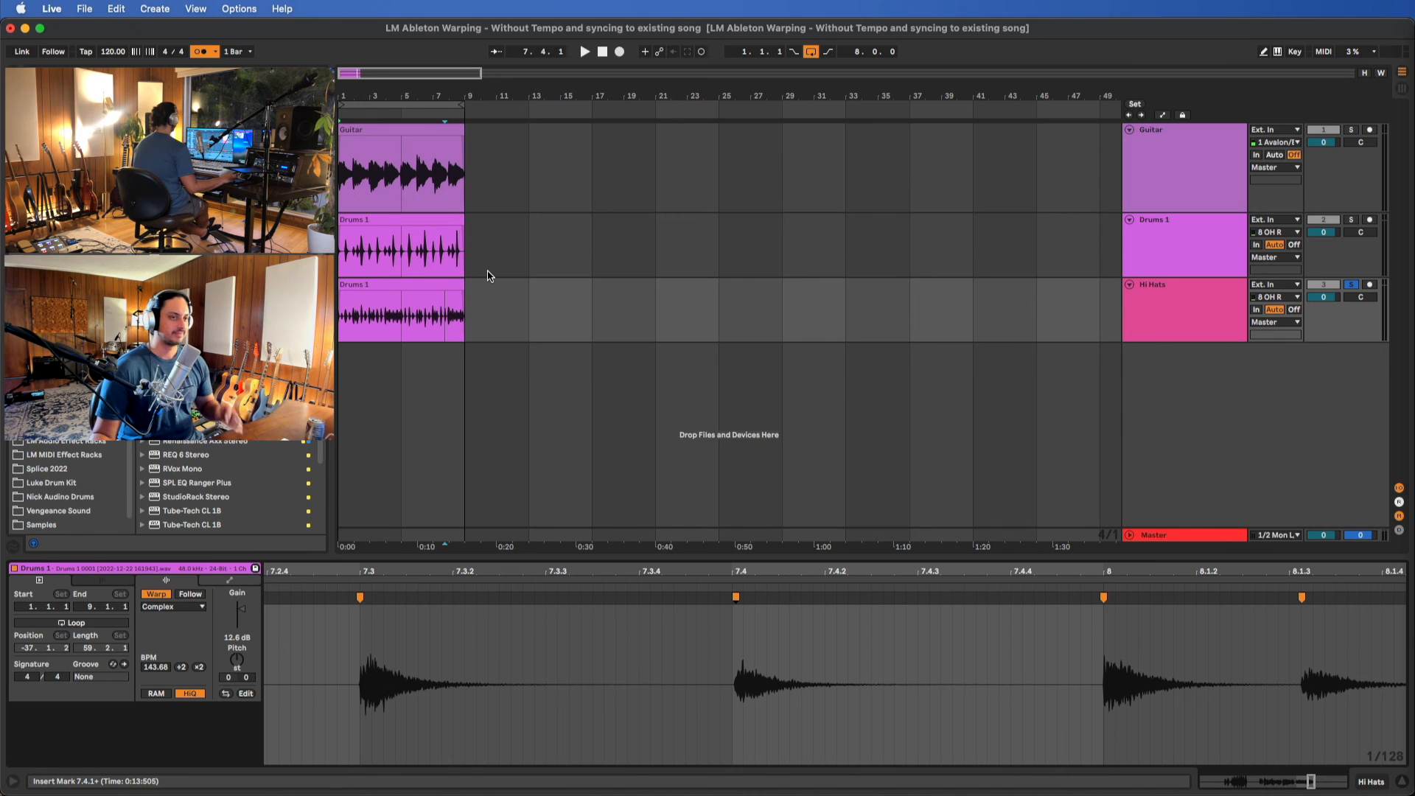
scroll(487, 275, "up", 5)
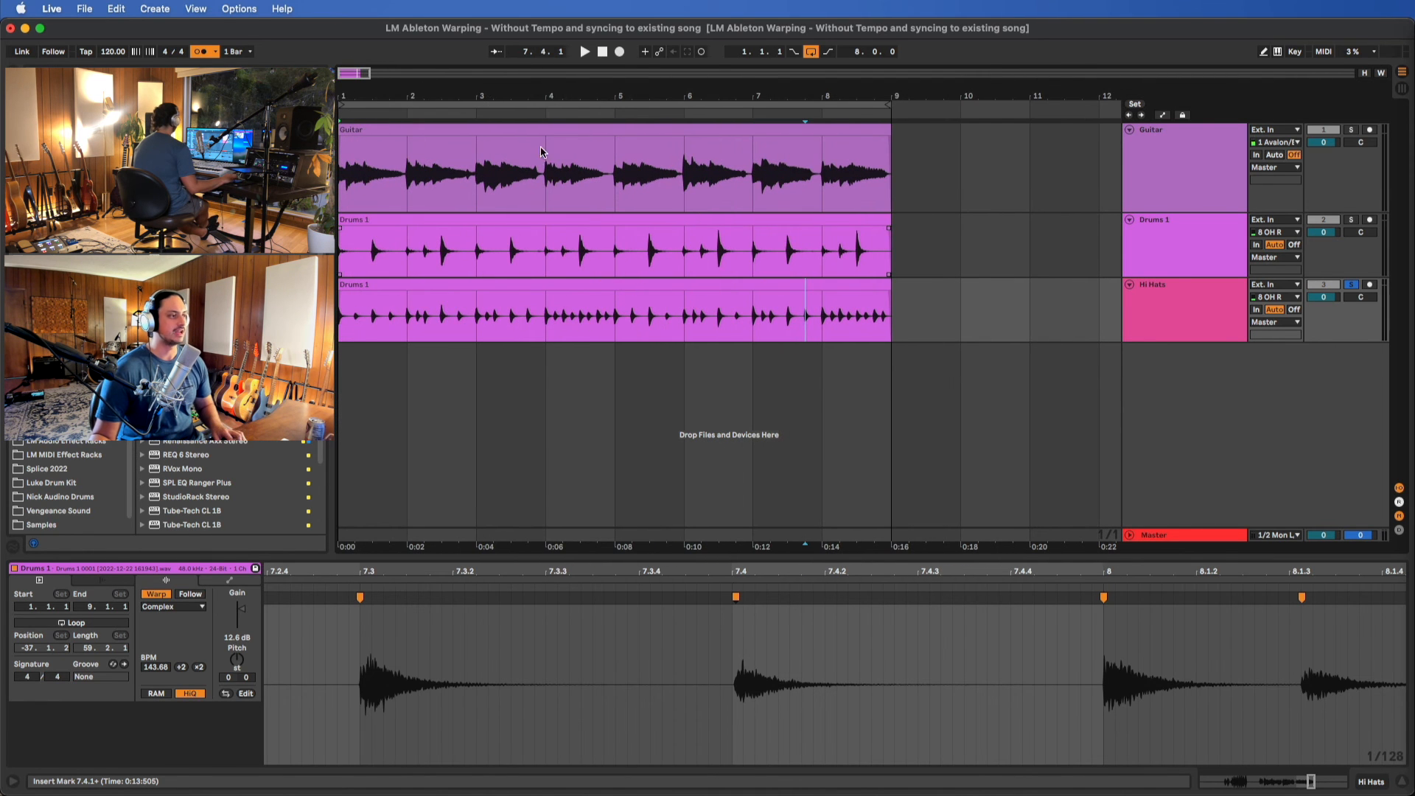
left_click(539, 107)
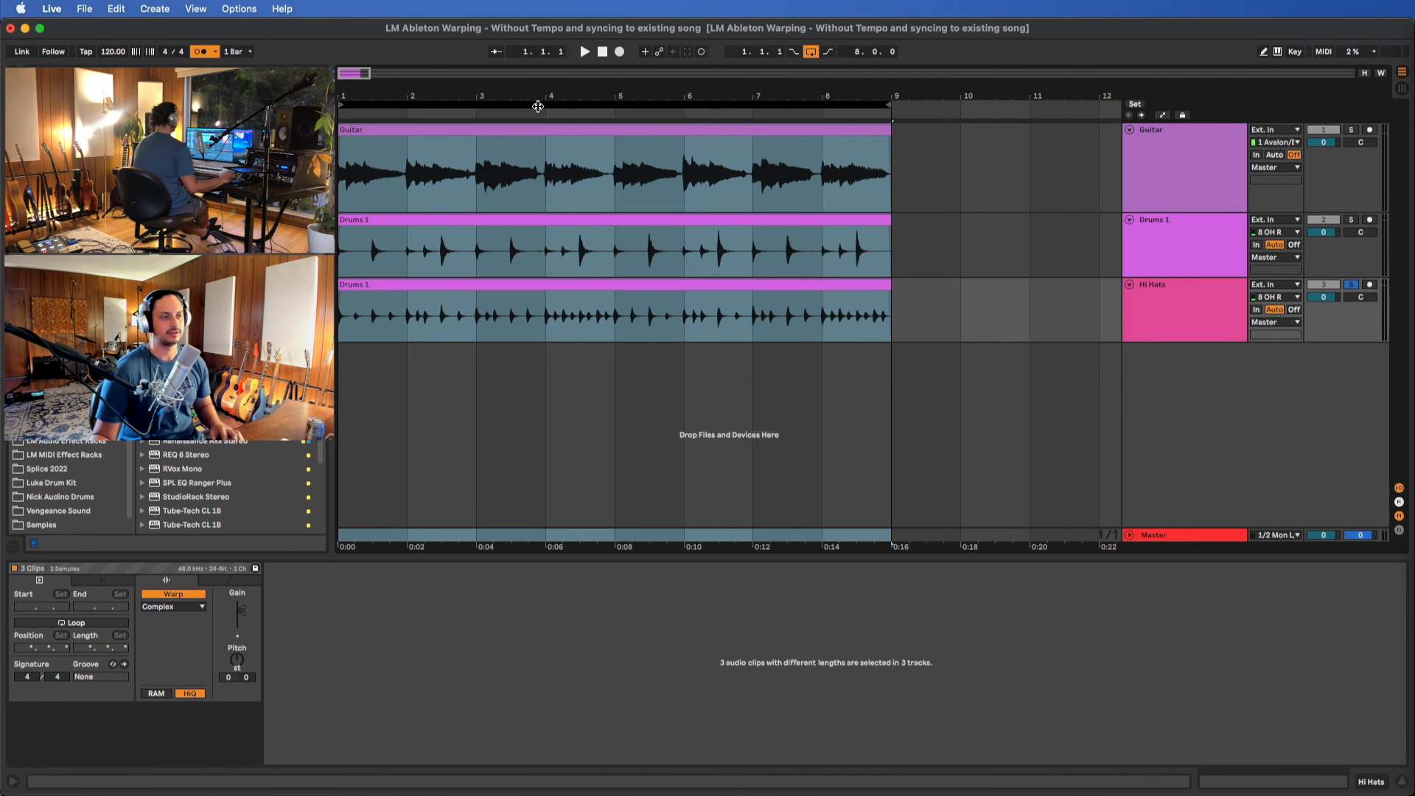
left_click(1353, 286)
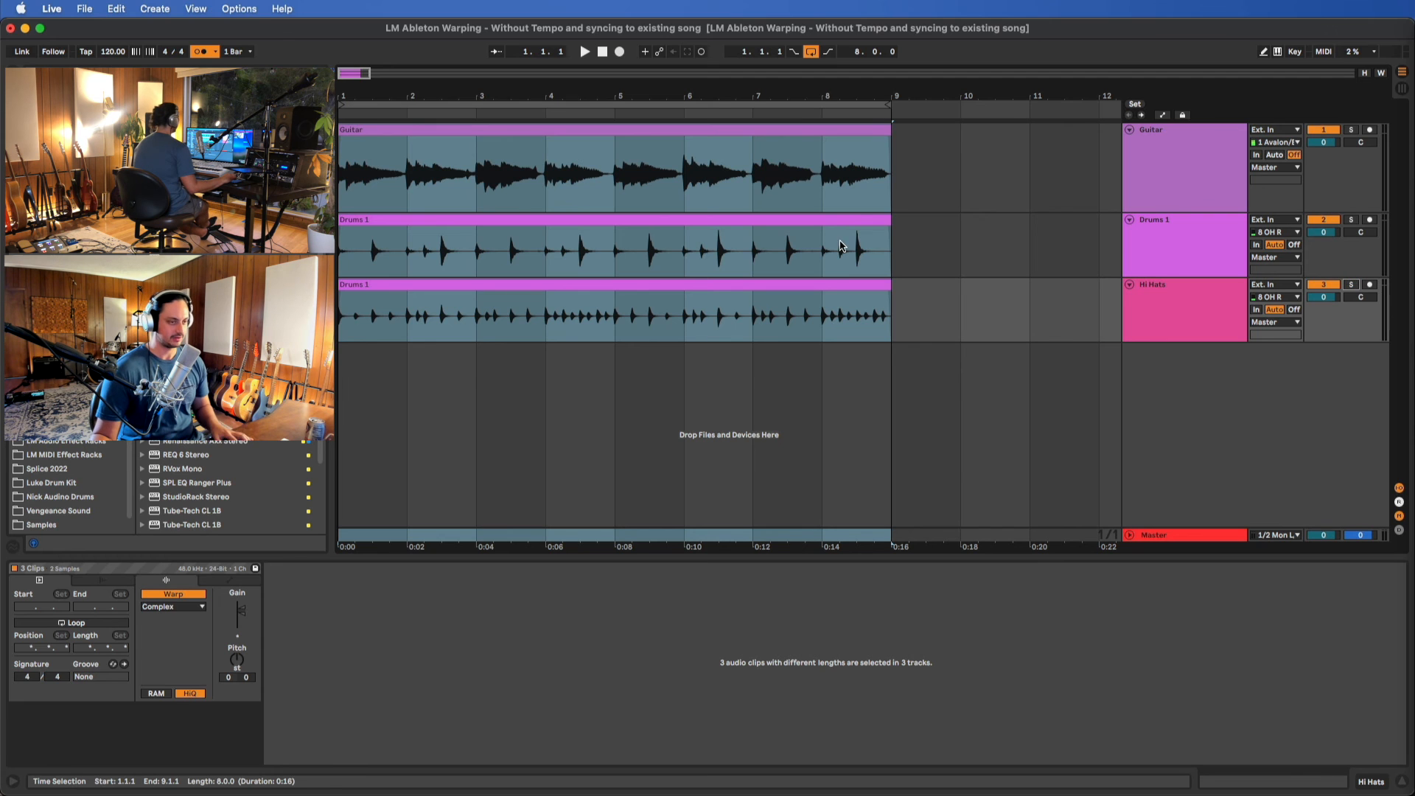
key("space")
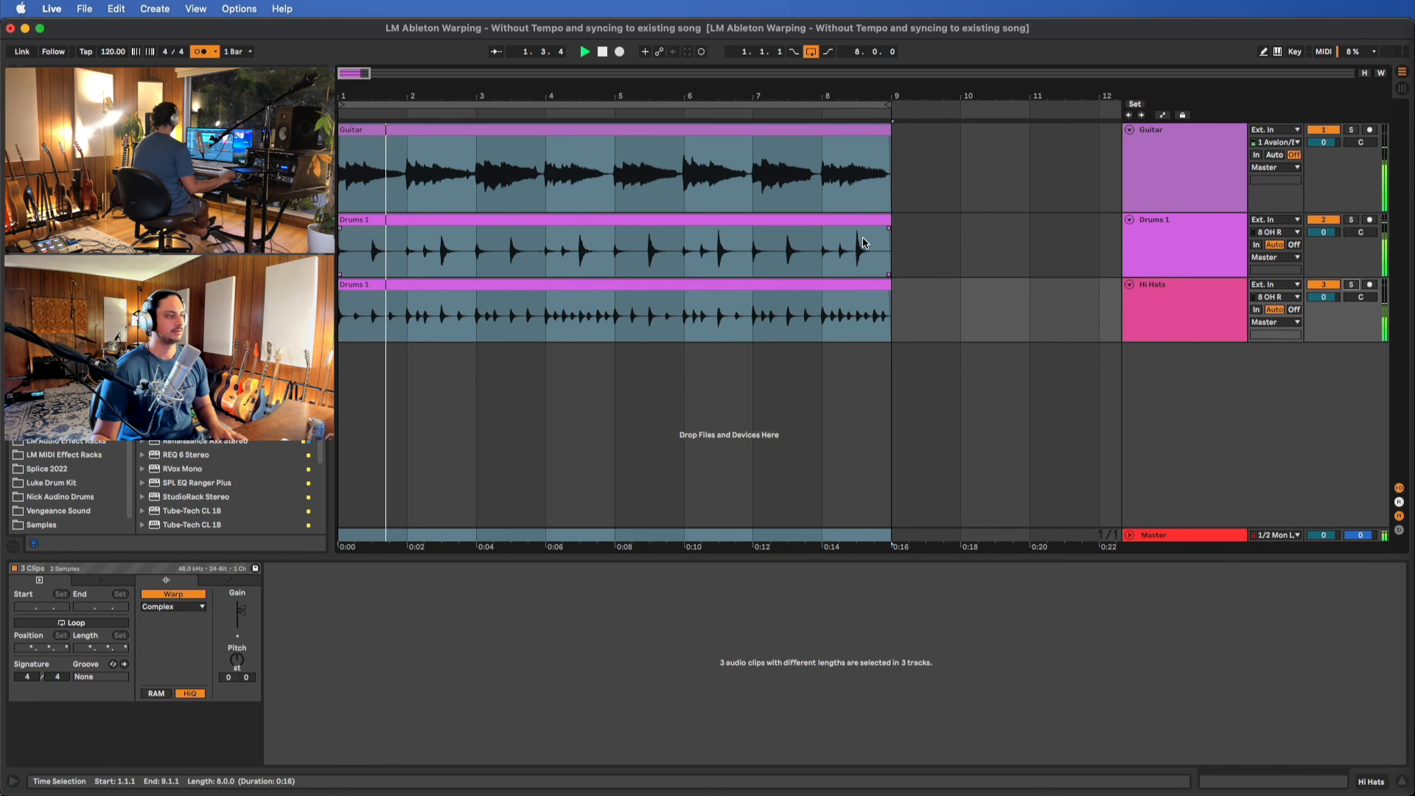
Add warp markers in bar 2 of the hi-hat clip, nudging the hit near 2.1.3 earlier and aligning hits to 2.2 and 2.4
left_click(410, 293)
scroll(428, 727, "up", 5)
scroll(442, 626, "up", 7)
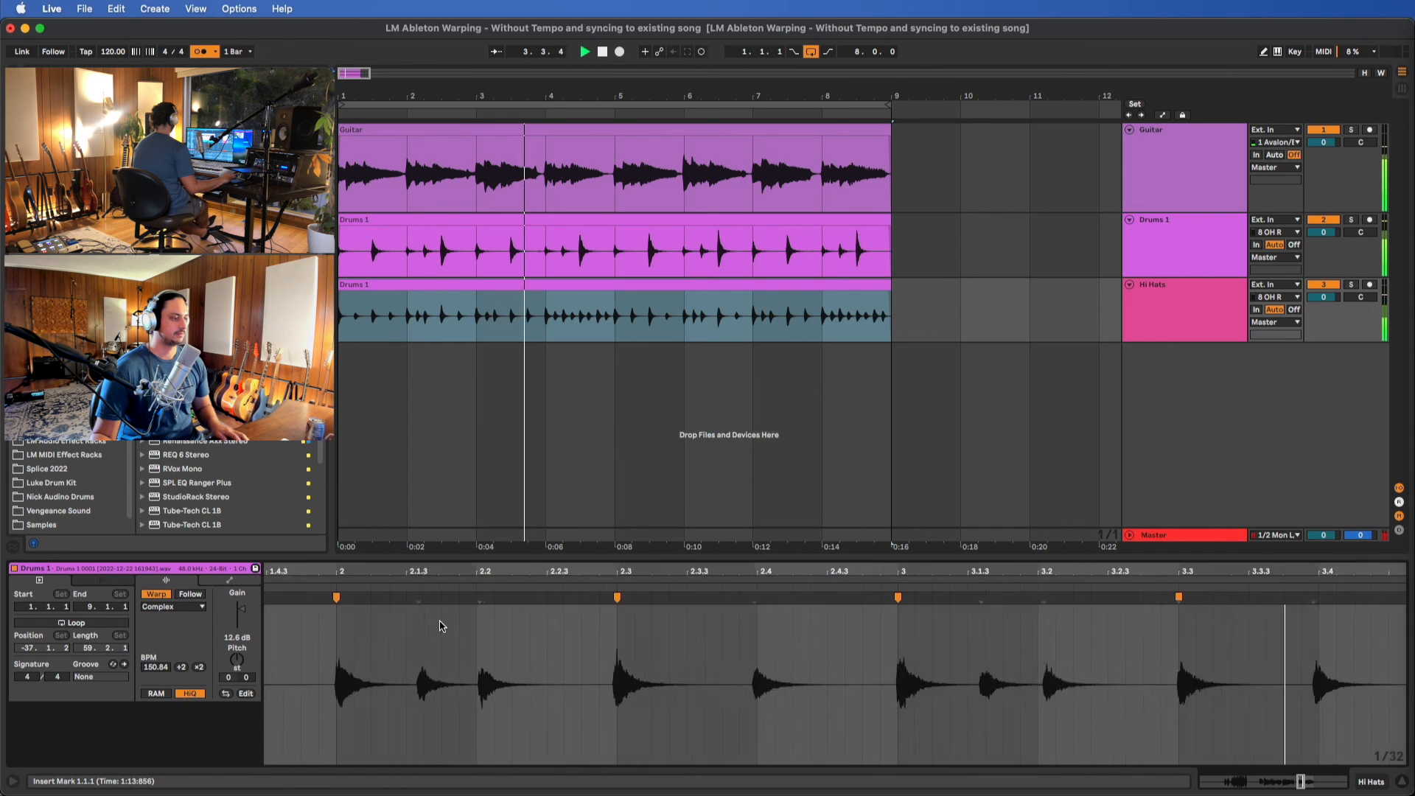
double_click(398, 600)
left_click_drag(399, 600, 385, 599)
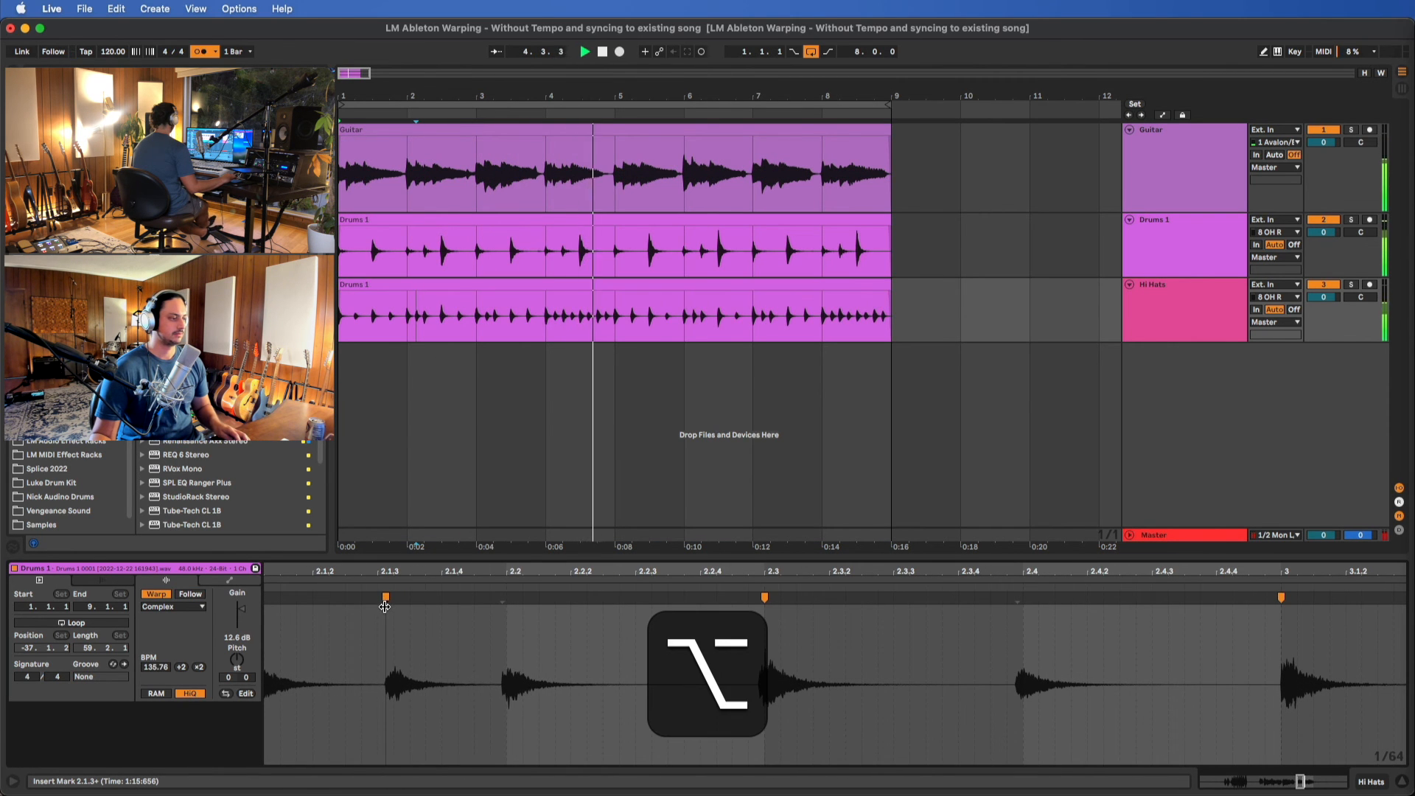
double_click(507, 599)
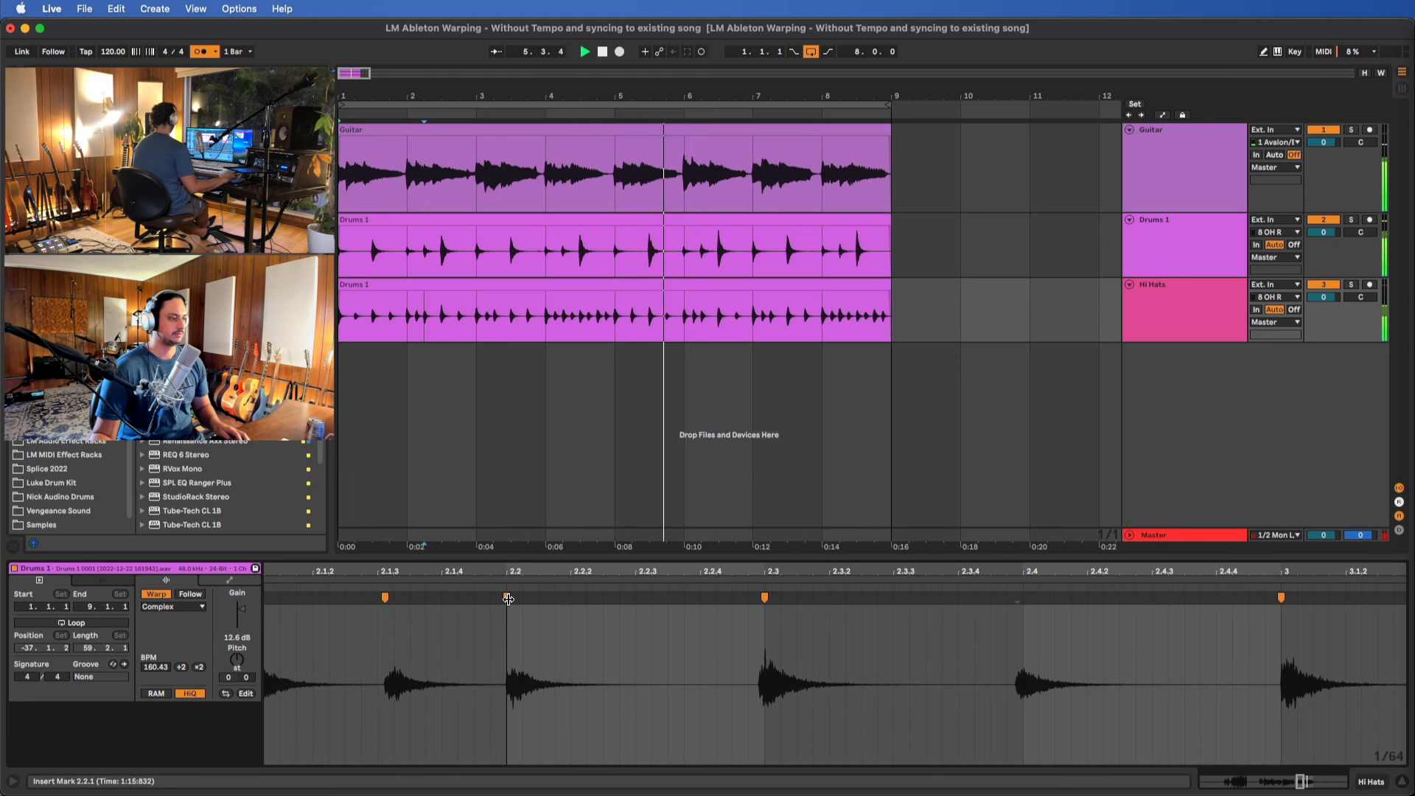
double_click(1018, 599)
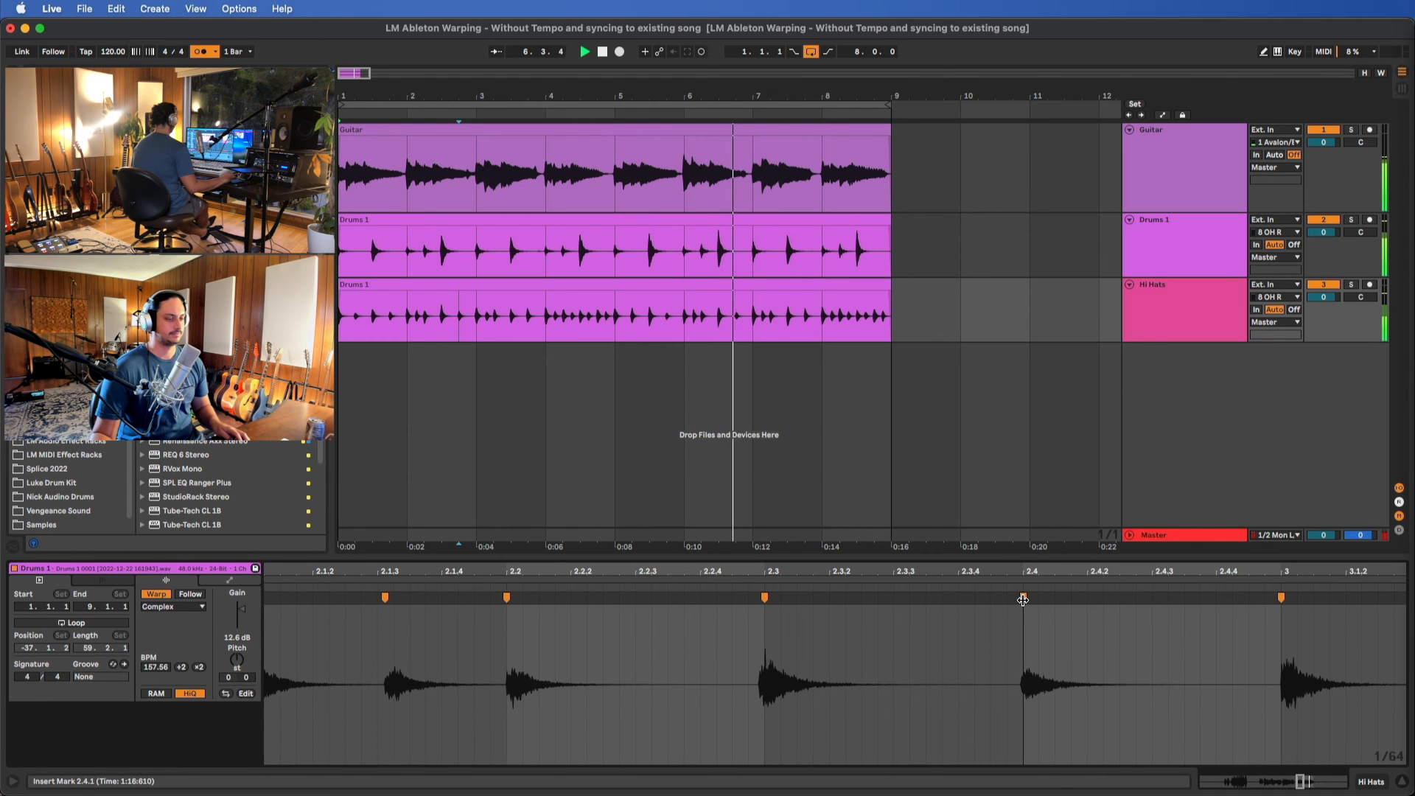
Add warp markers in bar 3 of the hi-hat clip, aligning one hit to 3.2 and marking the off-beat hit near 3.1.3
double_click(1064, 600)
left_click_drag(1064, 599, 1057, 599)
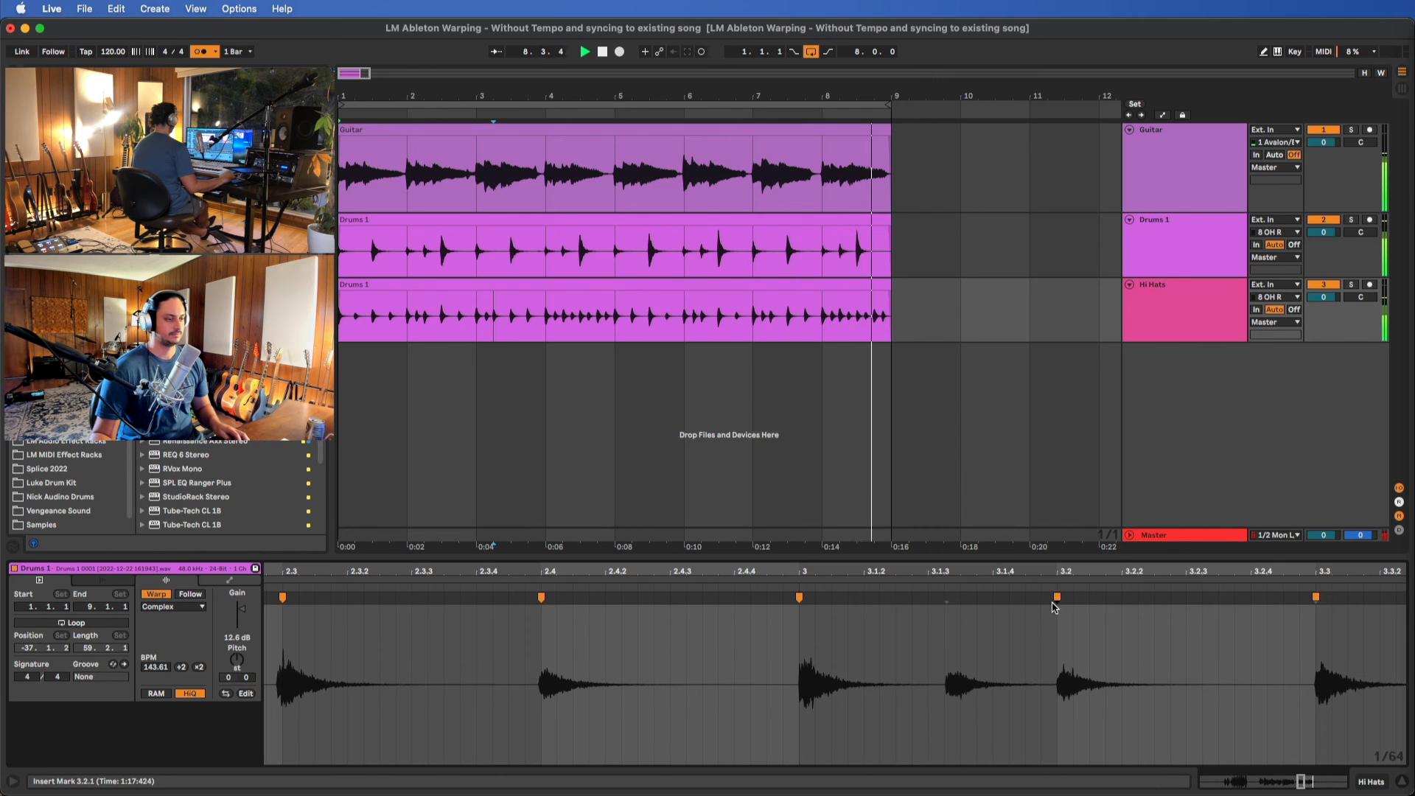
key("space")
left_click(944, 600)
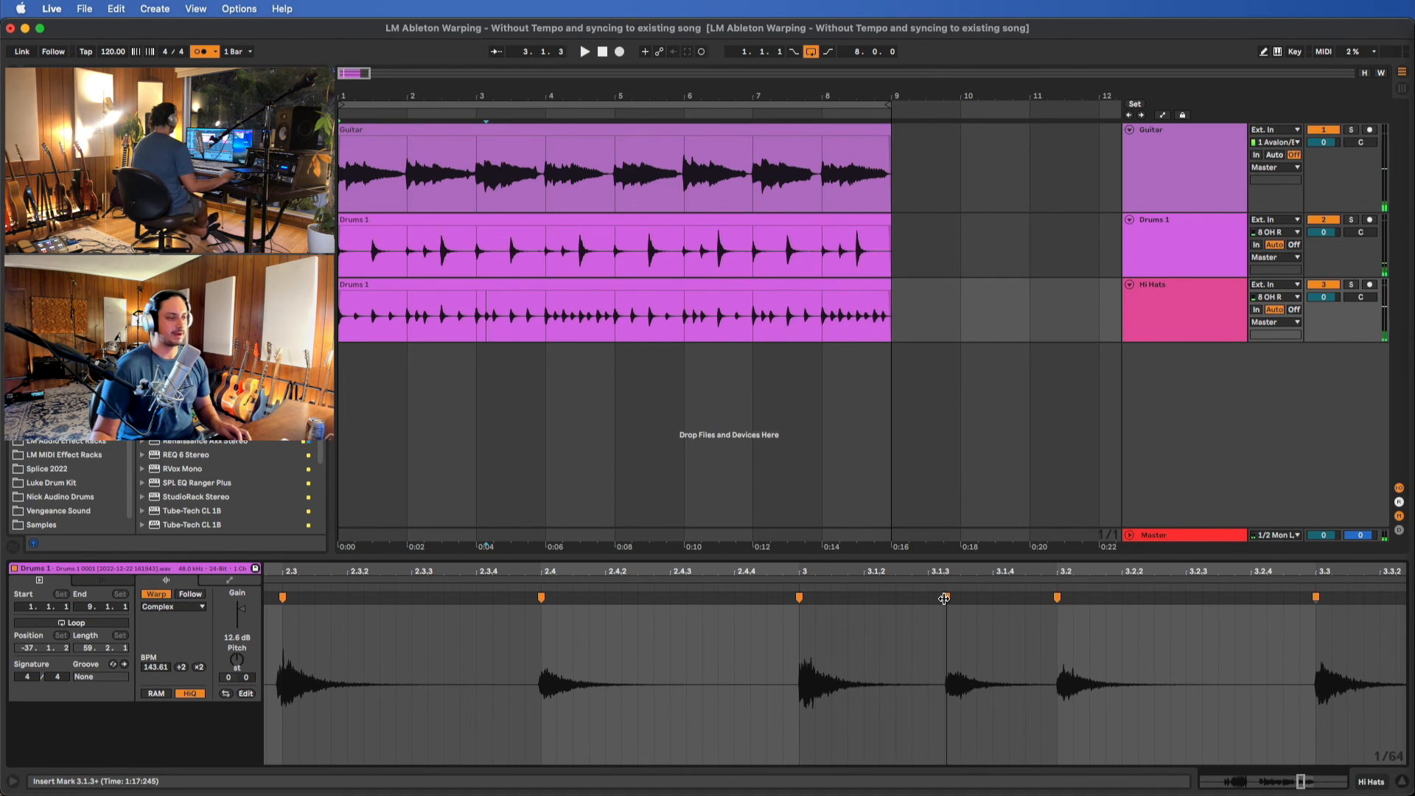
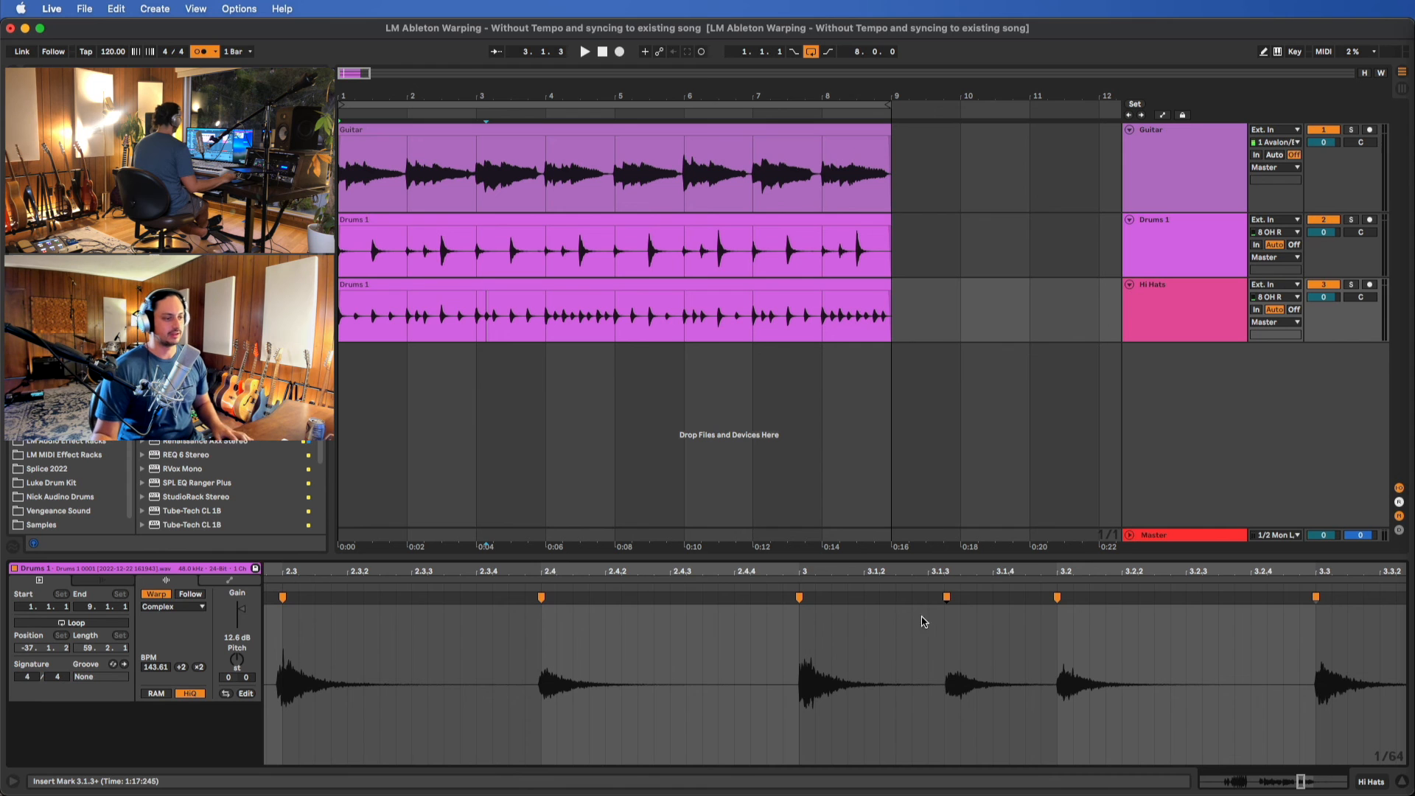
Nudge the off-beat hi-hat hit near 3.1.3 earlier and align the hit at 3.4 with a warp marker
left_click_drag(942, 598, 935, 603)
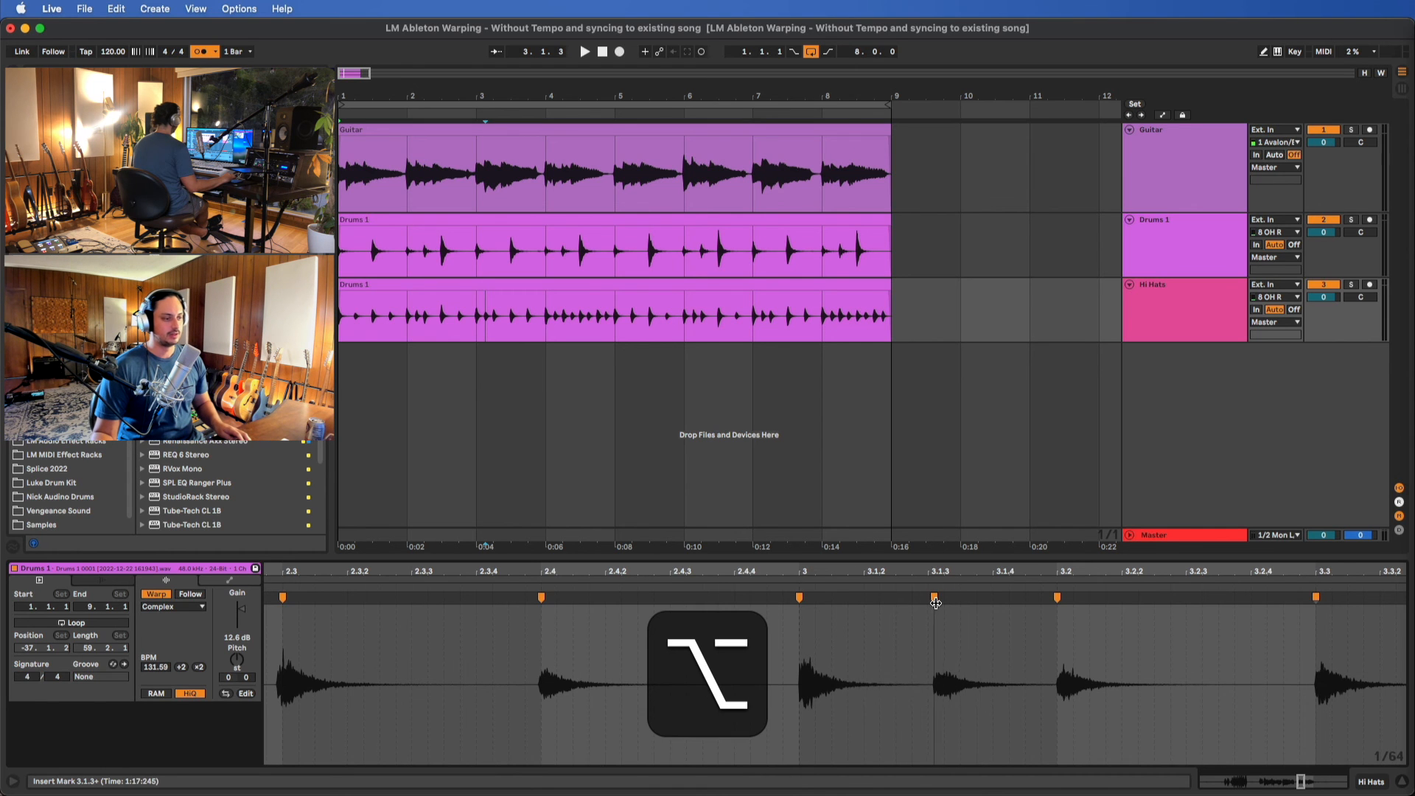
scroll(964, 688, "right", 5)
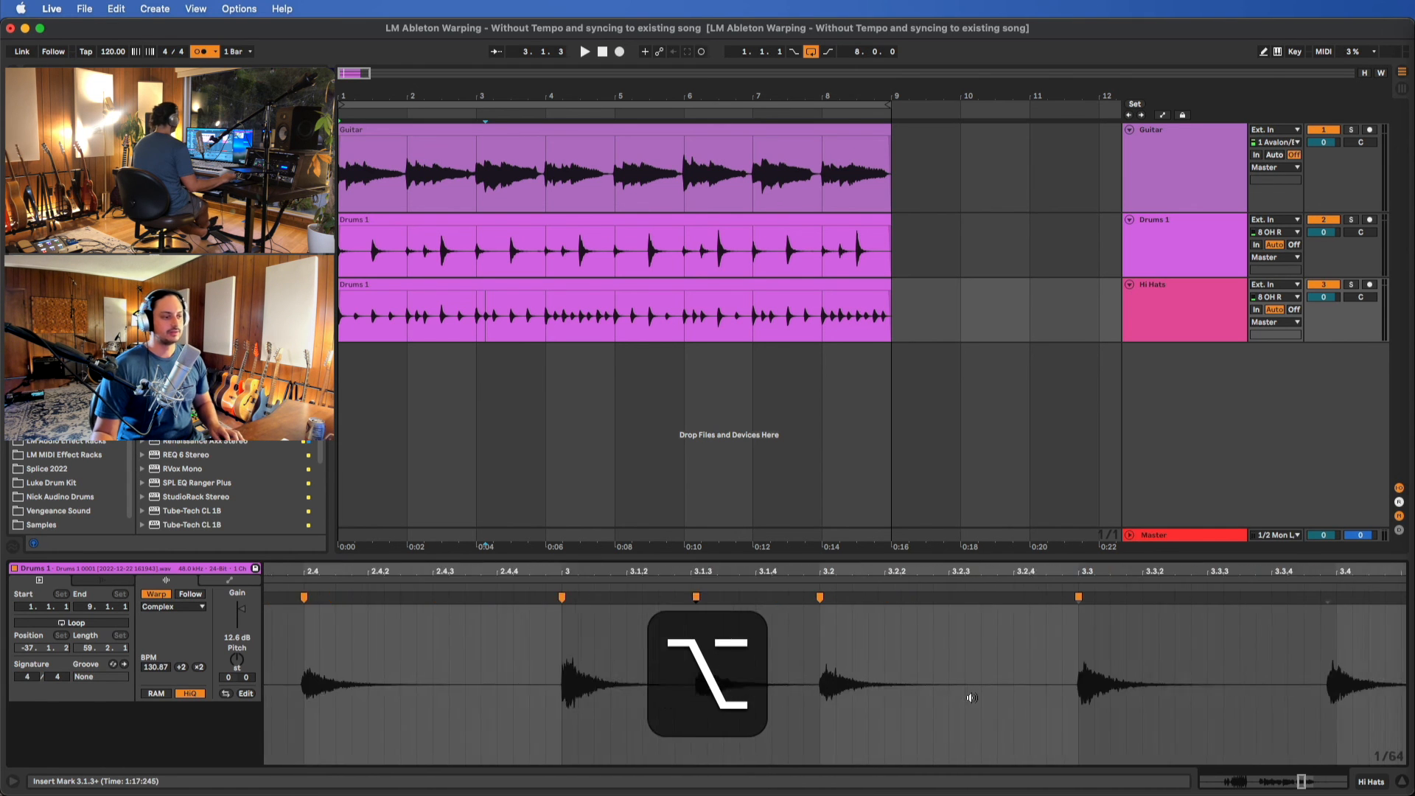
scroll(967, 691, "down", 2)
scroll(968, 693, "right", 3)
left_click_drag(1096, 601, 1107, 602)
scroll(1047, 717, "down", 2)
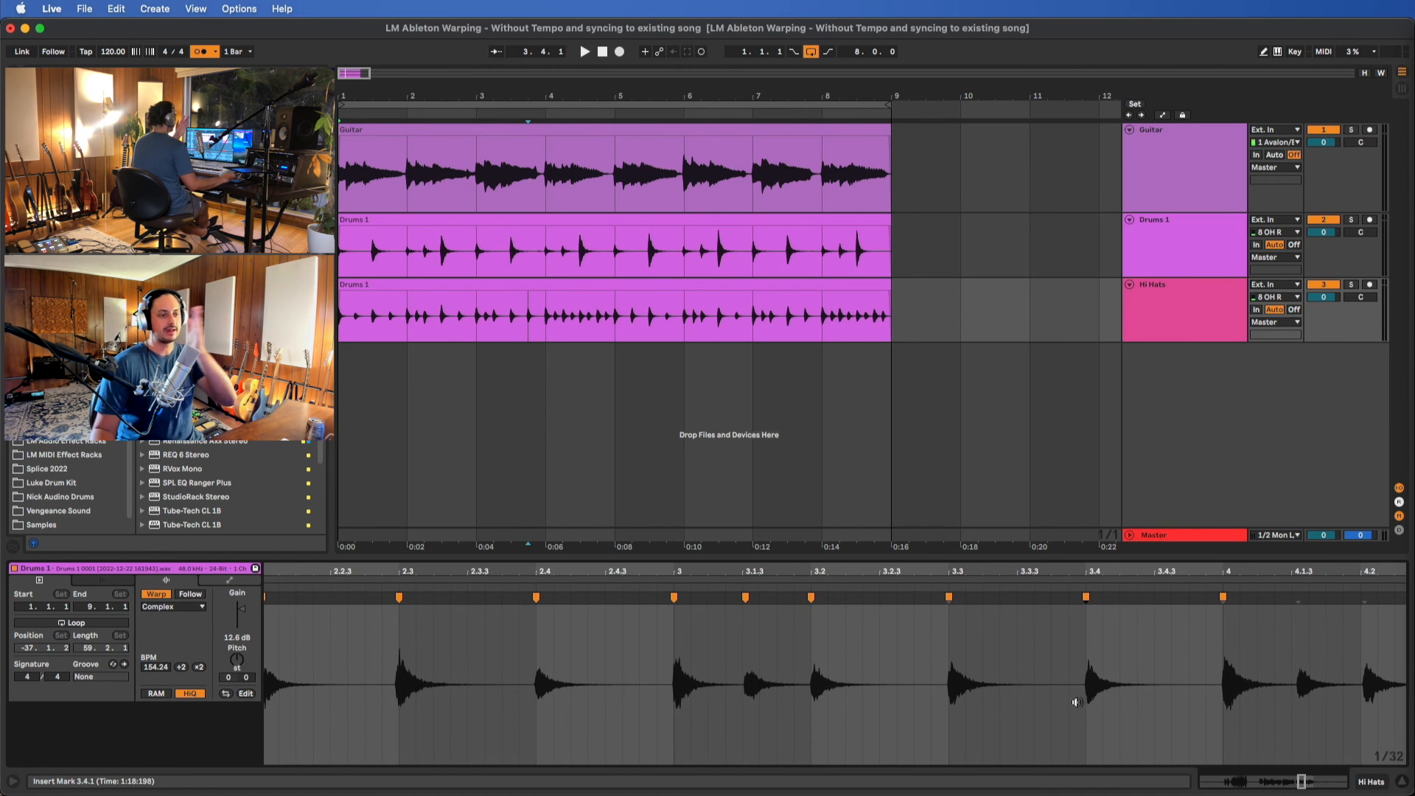
scroll(1076, 702, "right", 3)
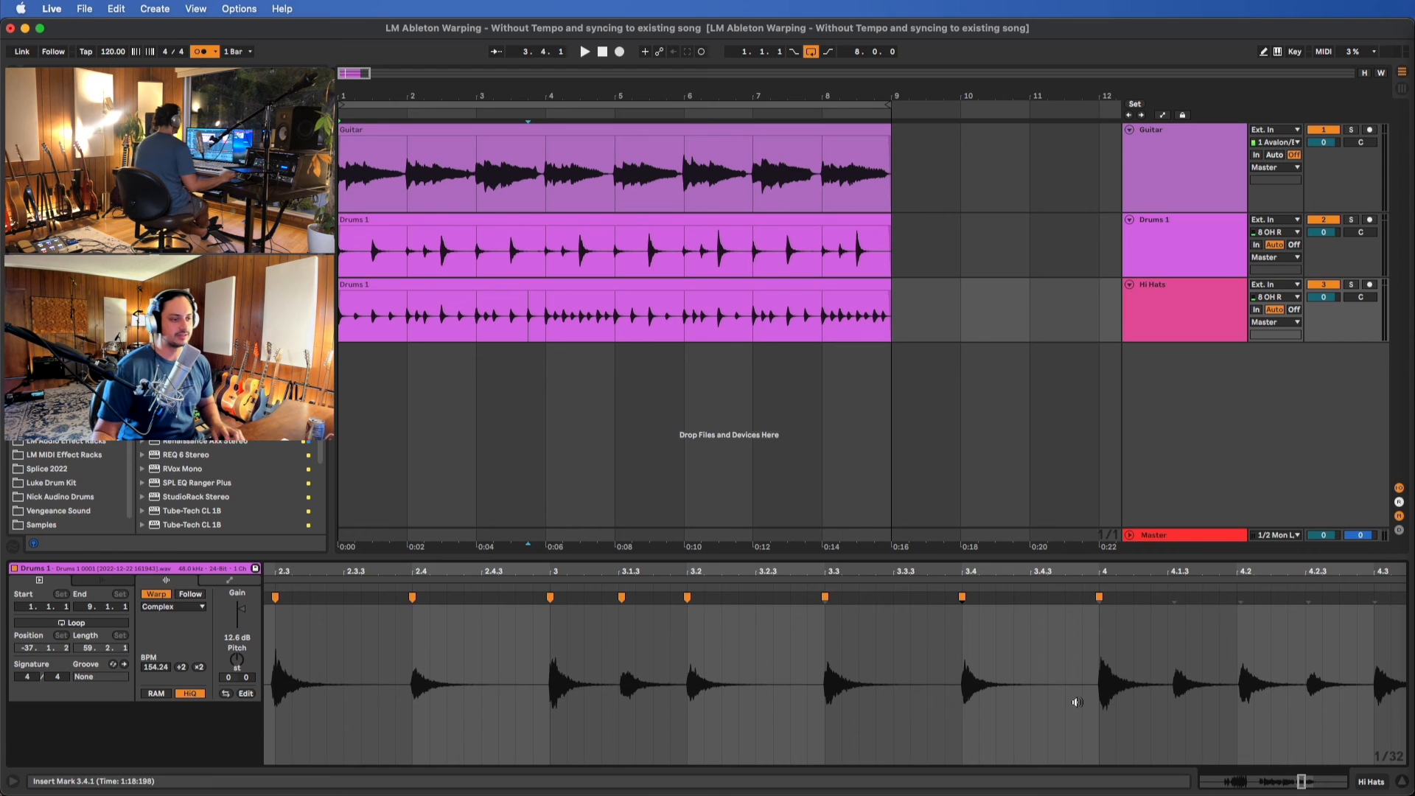
Add warp markers in bar 4 of the hi-hat clip, aligning hits to 4.1.3 and 4.3
scroll(1076, 702, "right", 4)
scroll(1118, 673, "up", 2)
left_click(1097, 642)
scroll(1093, 641, "right", 4)
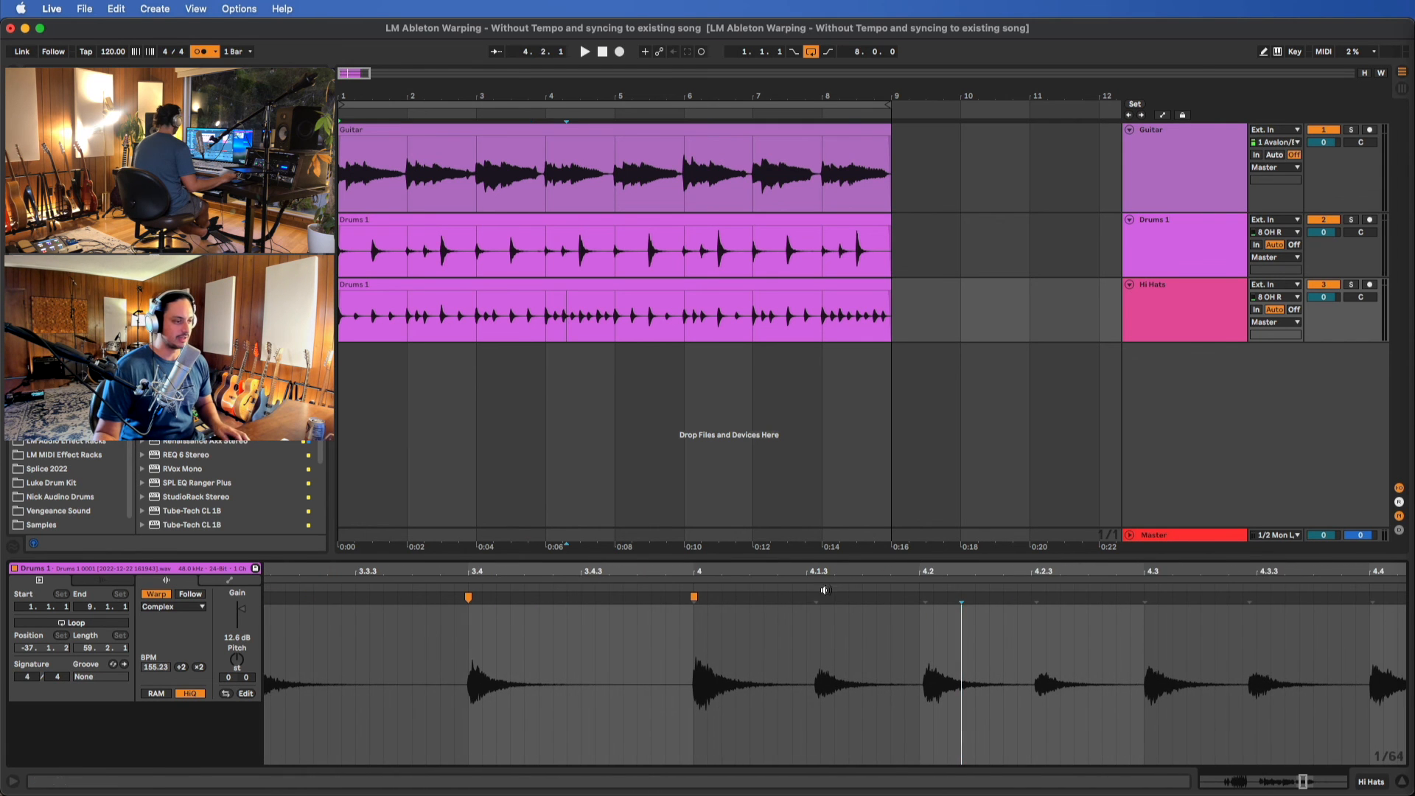
left_click_drag(814, 596, 810, 596)
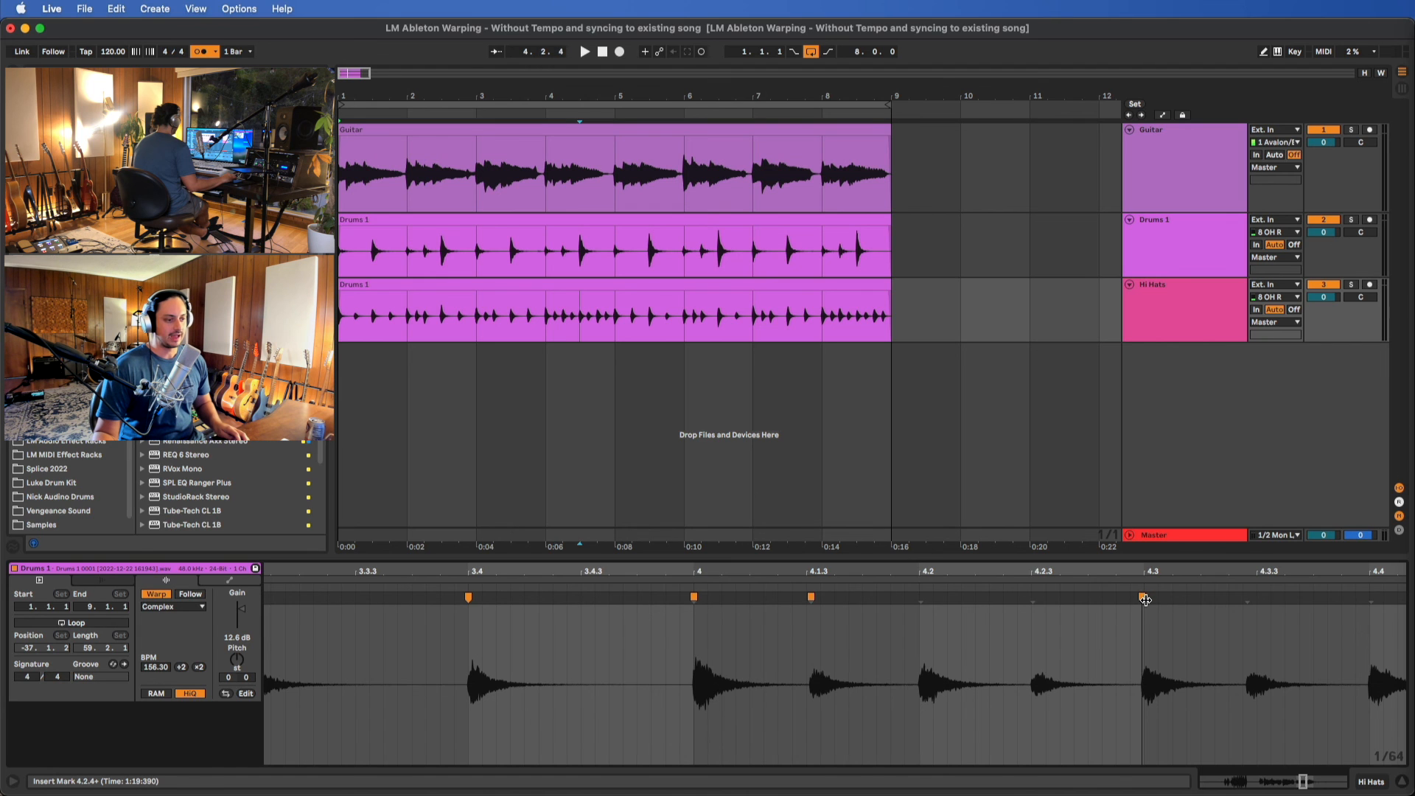
scroll(1105, 605, "right", 4)
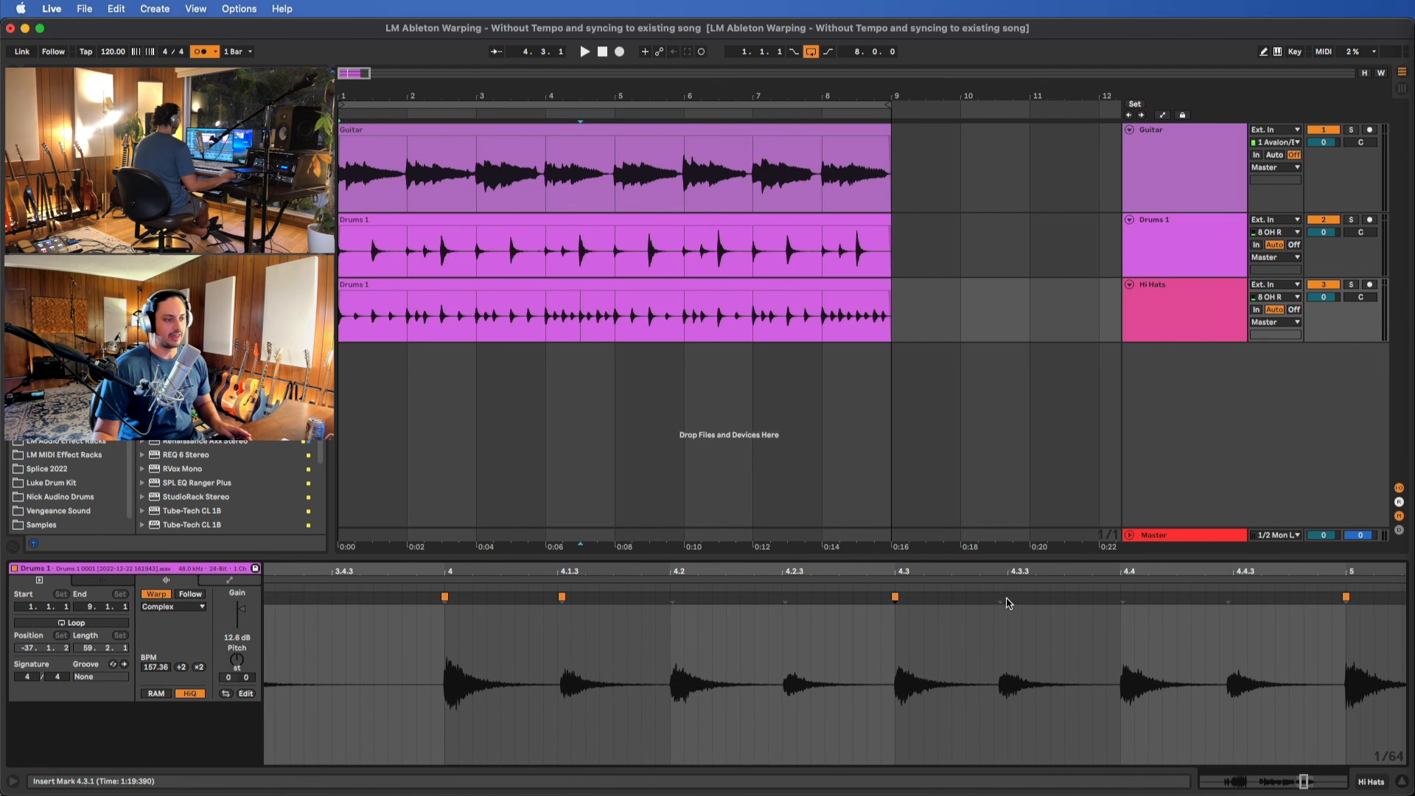
Align the remaining bar 4 hi-hat hits to 4.3.3, 4.4 and 4.4.3 with warp markers
left_click_drag(1002, 598, 1014, 599)
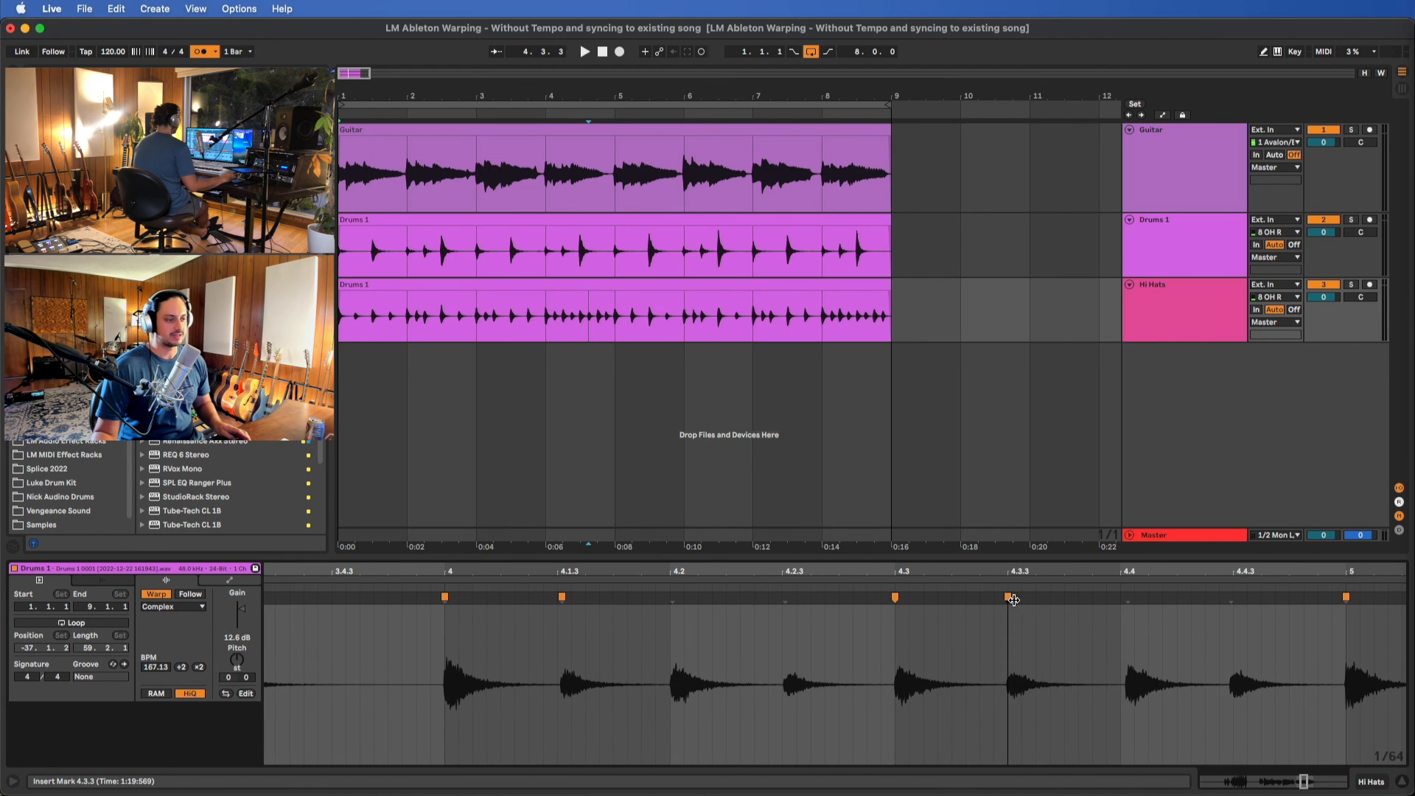
left_click(1128, 598)
key("alt")
scroll(1105, 604, "right", 3)
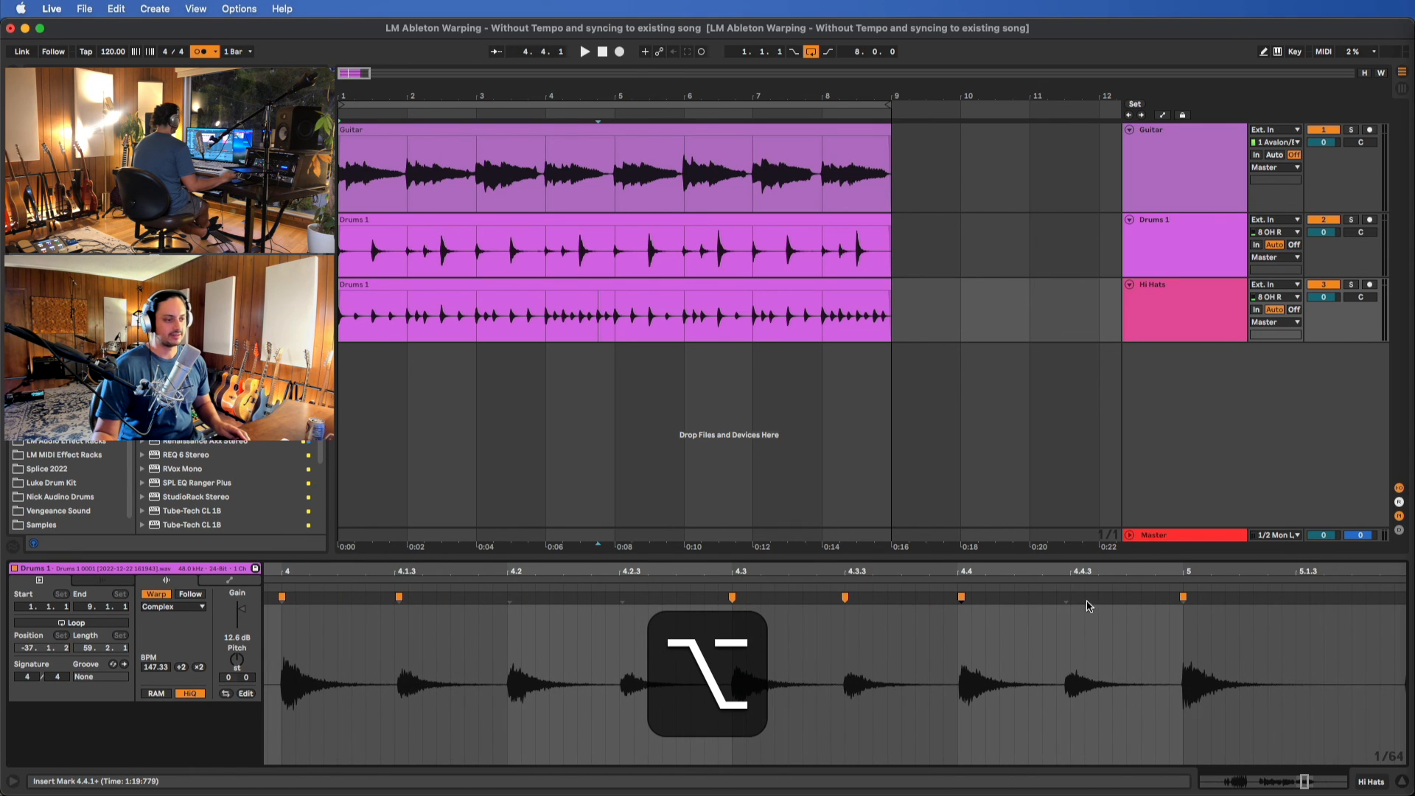
left_click(1065, 598)
scroll(1071, 600, "right", 6)
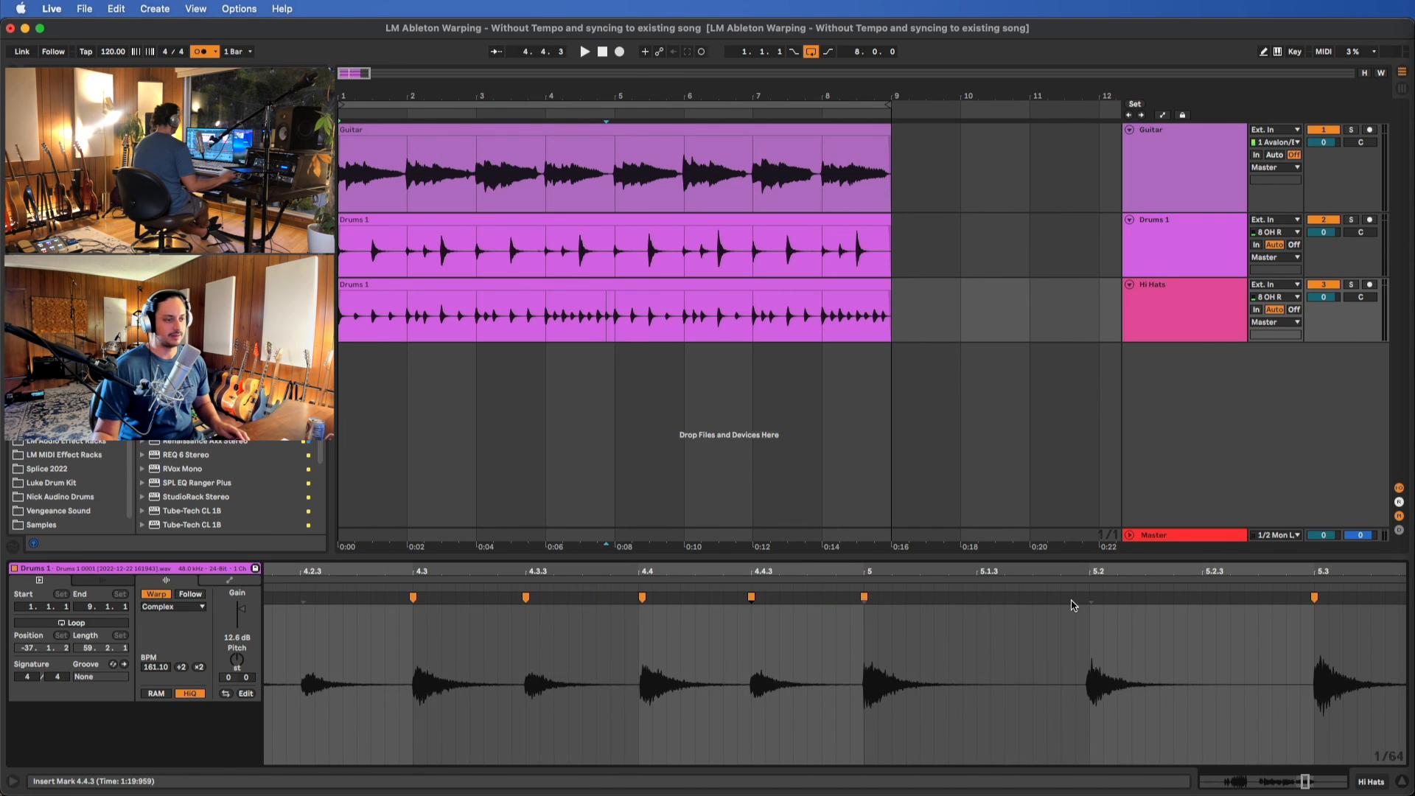
Add warp markers to the hi-hat hits near 5.2, 5.4, 6.1.3, 6.2 and 6.4, adjusting them toward the grid
scroll(1089, 601, "right", 11)
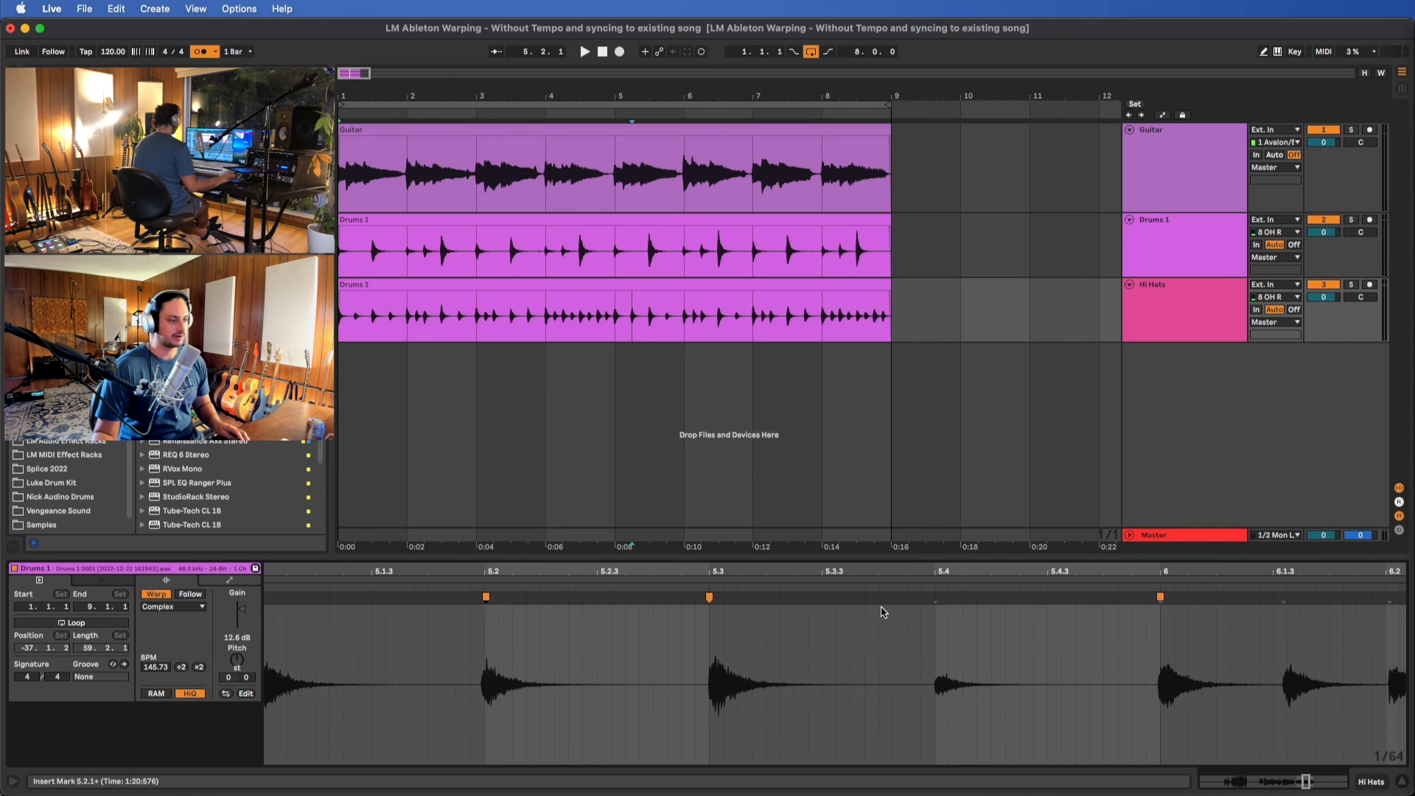
scroll(934, 597, "right", 7)
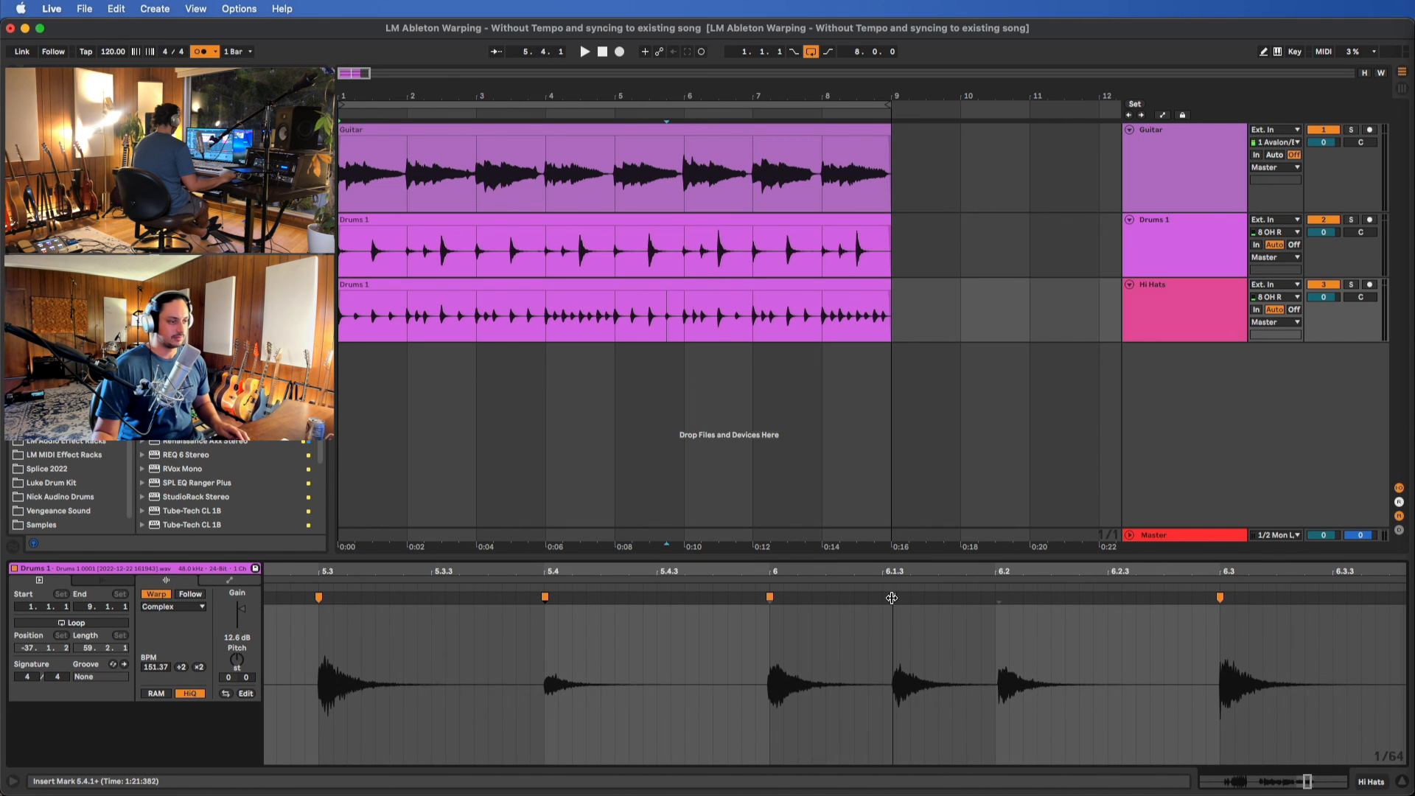
key("alt")
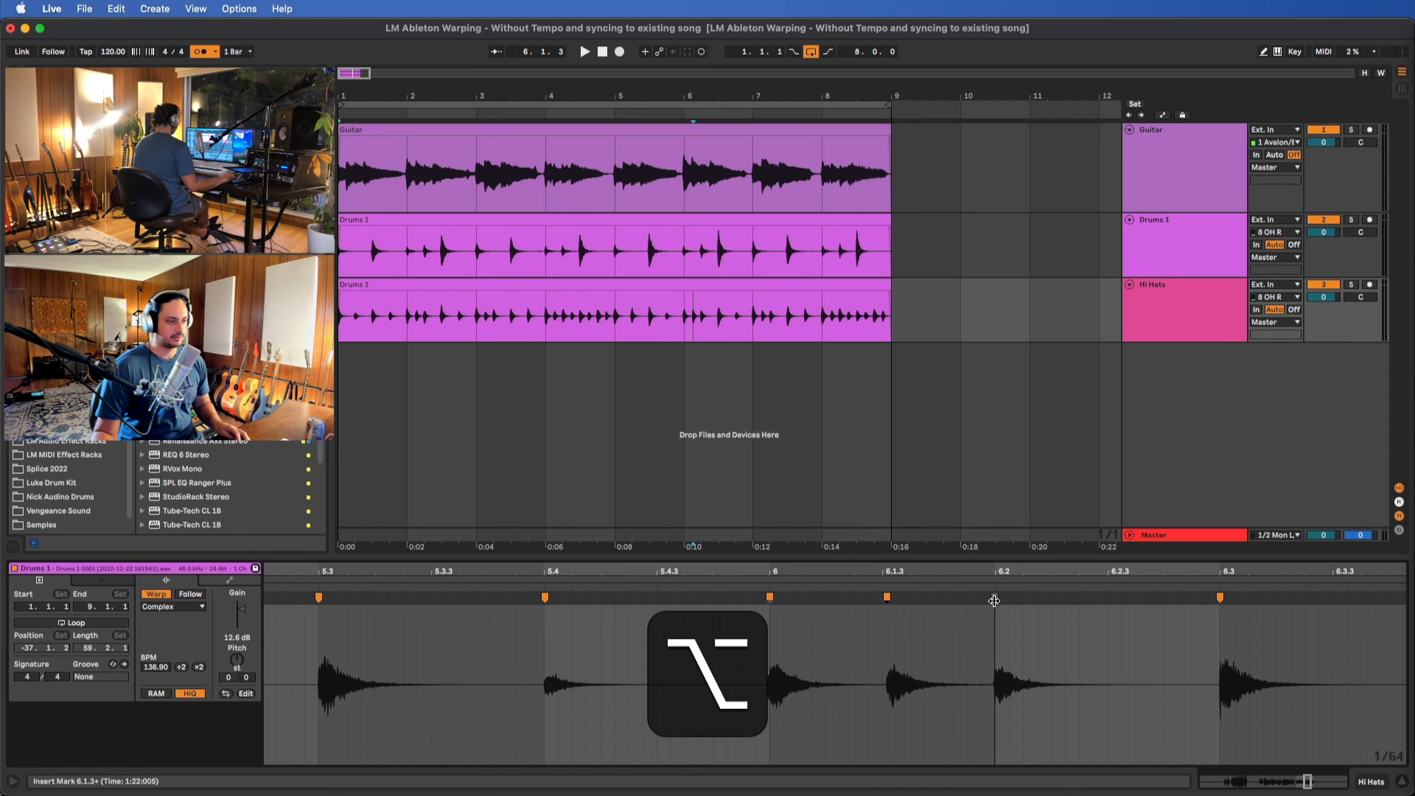
left_click(996, 599)
scroll(1032, 619, "right", 7)
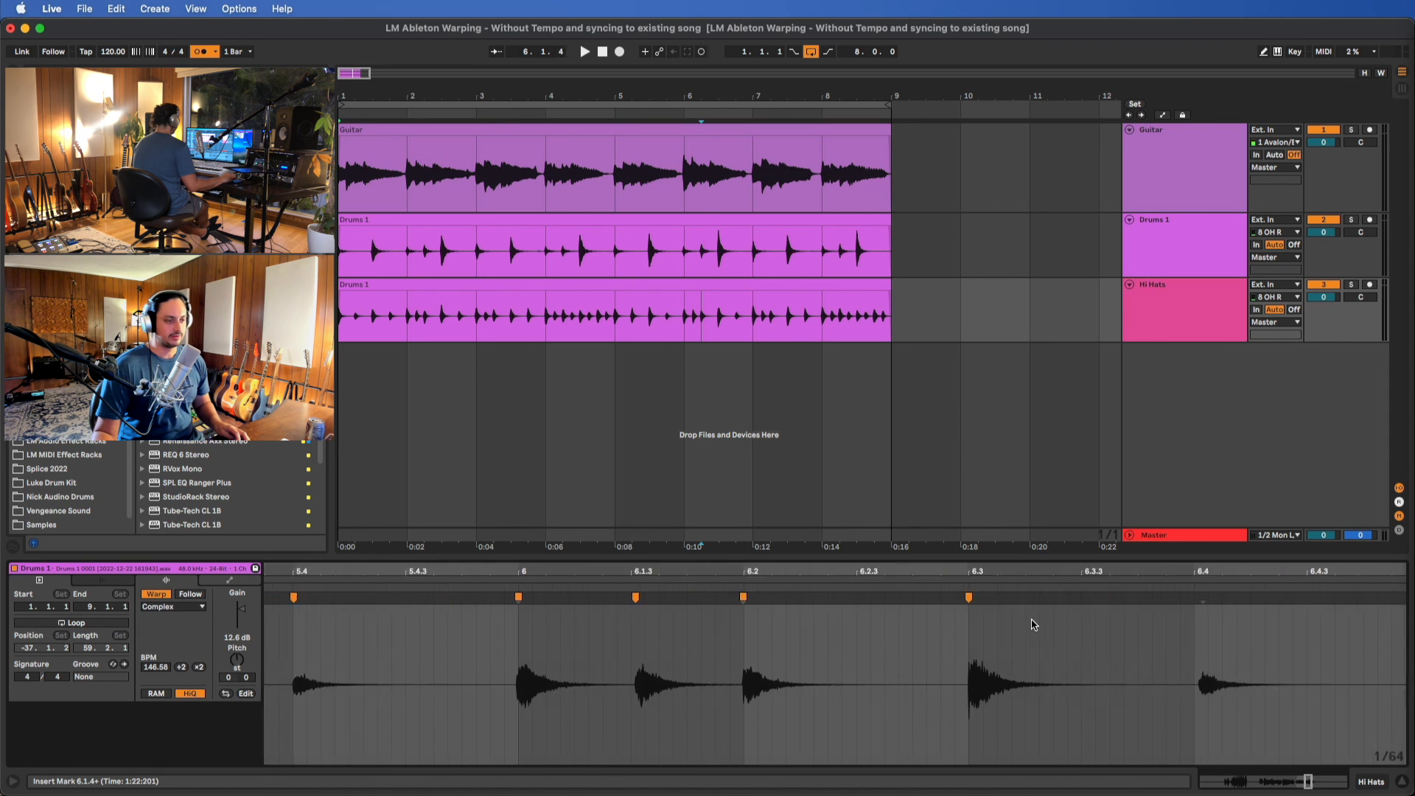
key("alt")
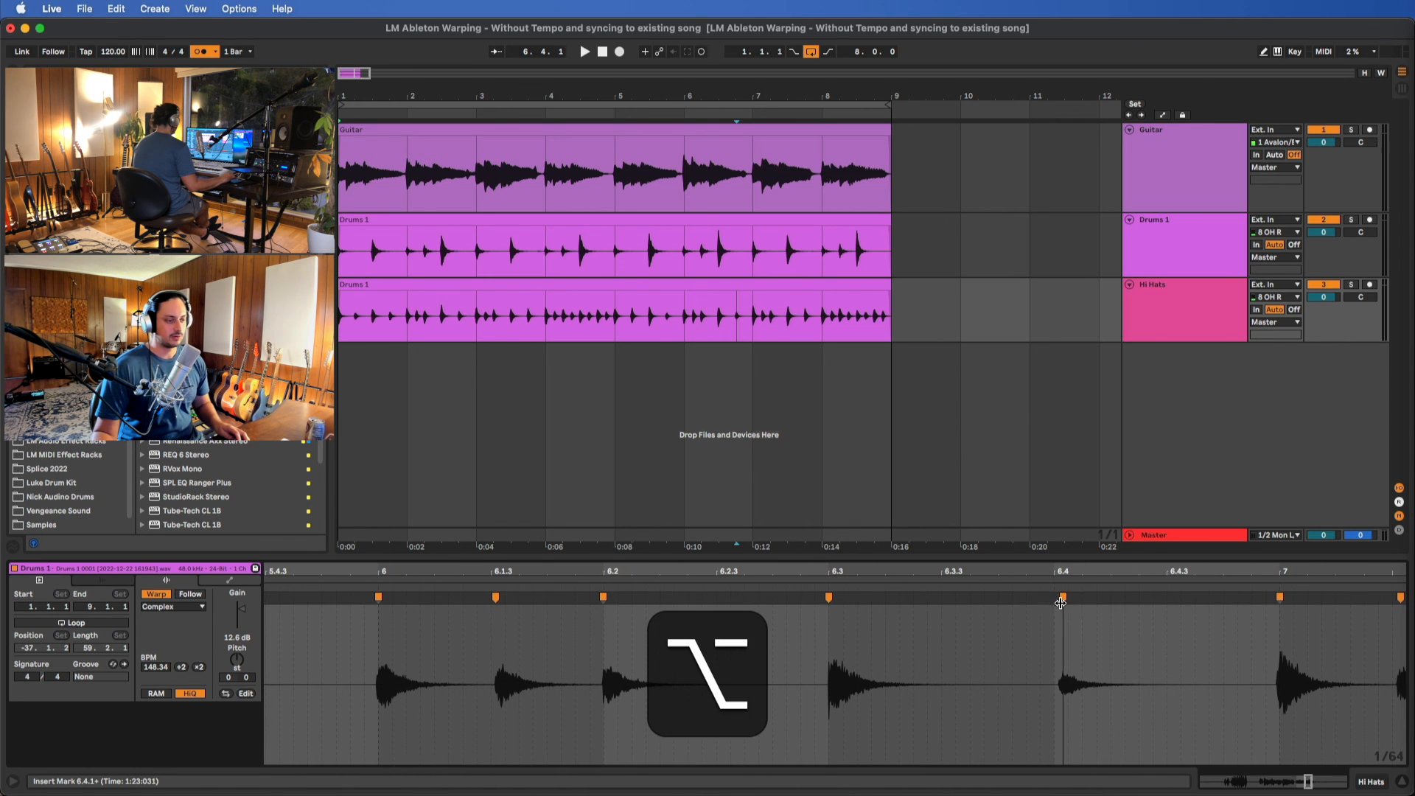
scroll(1104, 643, "right", 8)
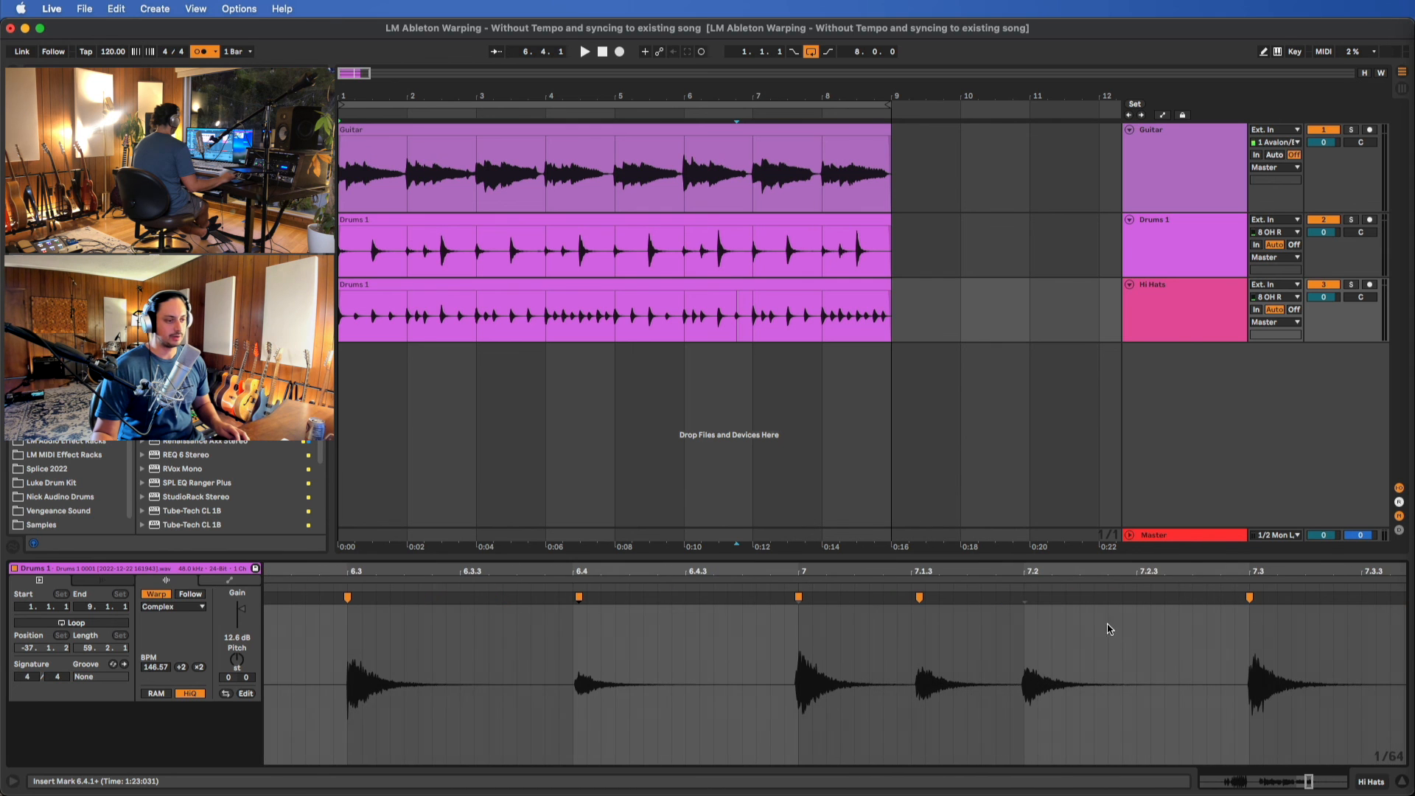
Check the hi-hat clip through to its end, then select the whole clip and play it with the guitar and drums
scroll(987, 618, "right", 20)
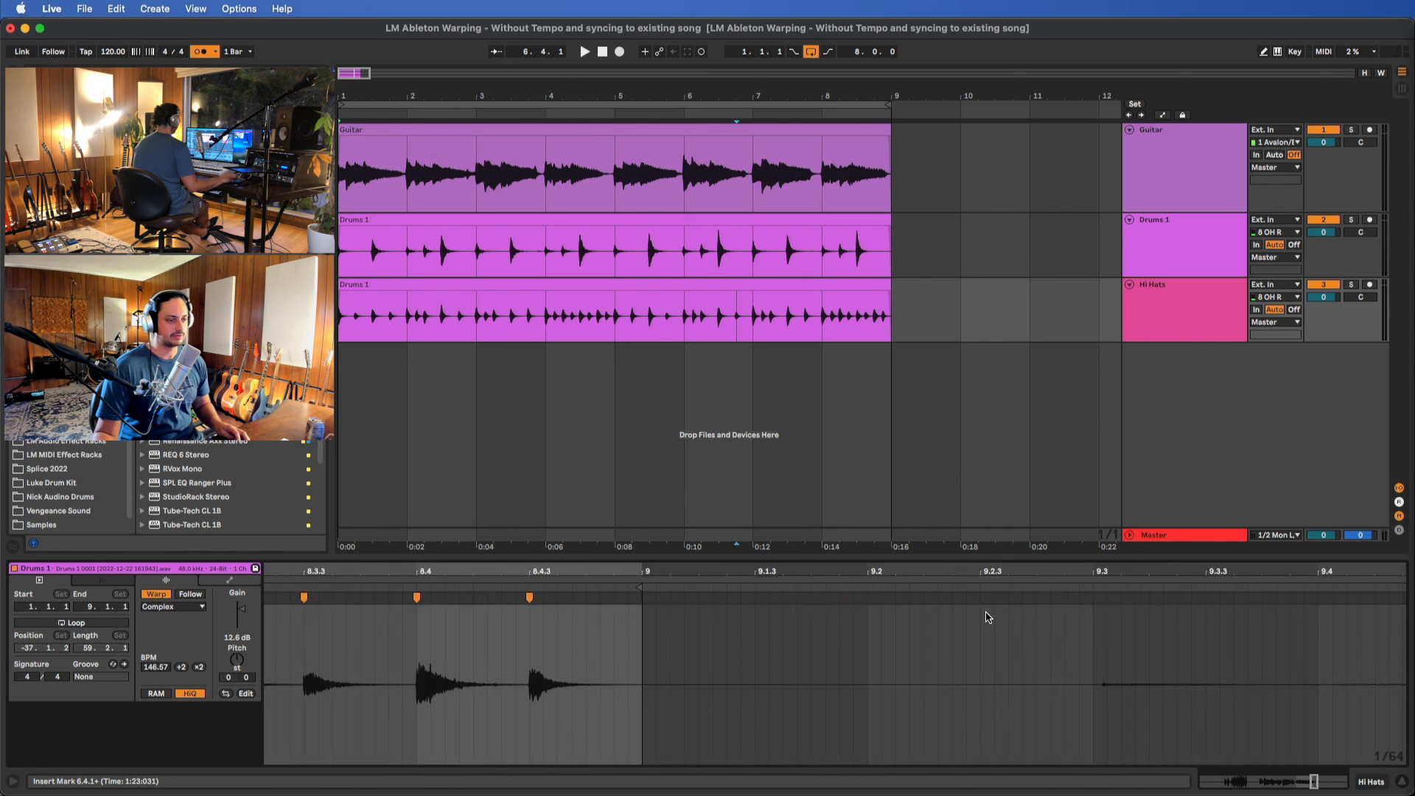
scroll(987, 618, "left", 13)
double_click(794, 299)
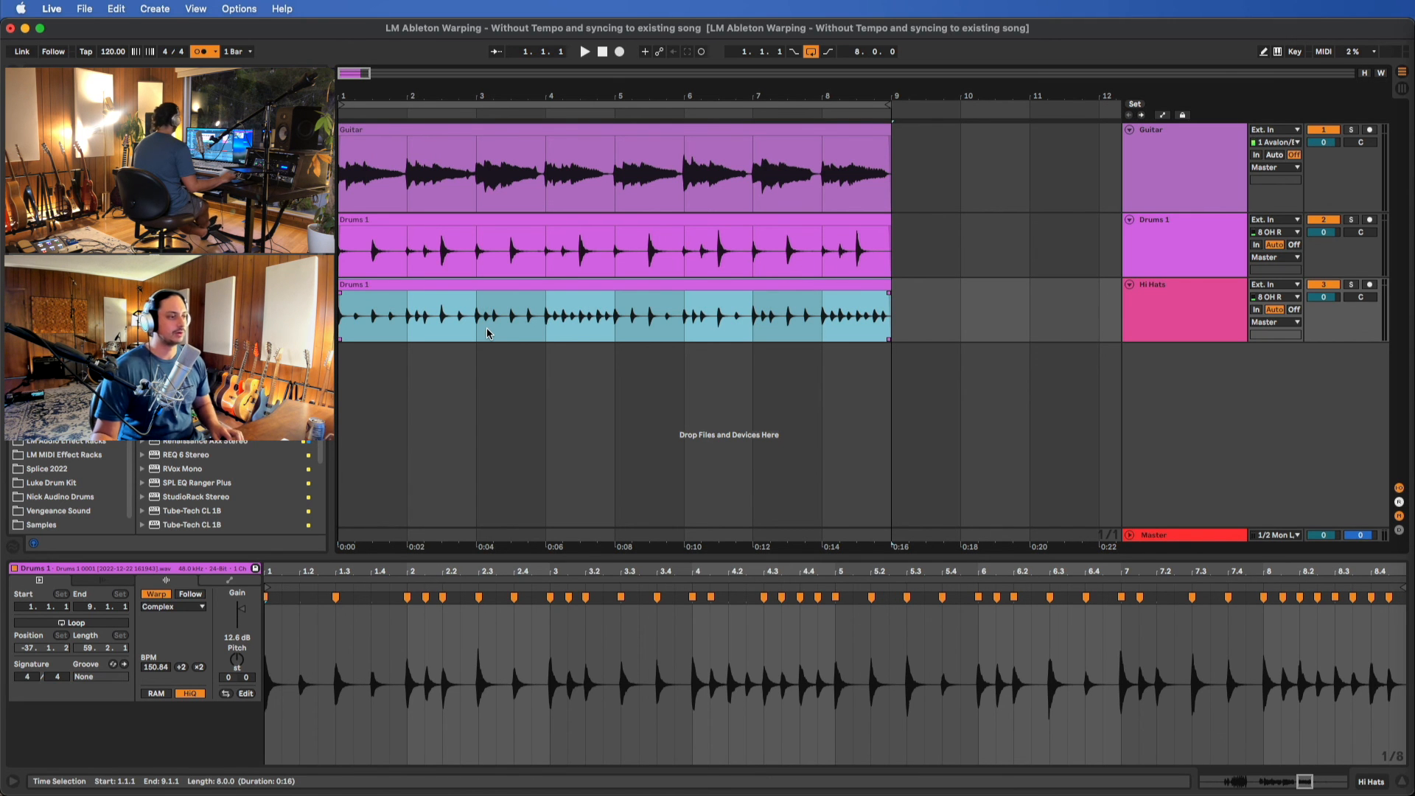
left_click(474, 288)
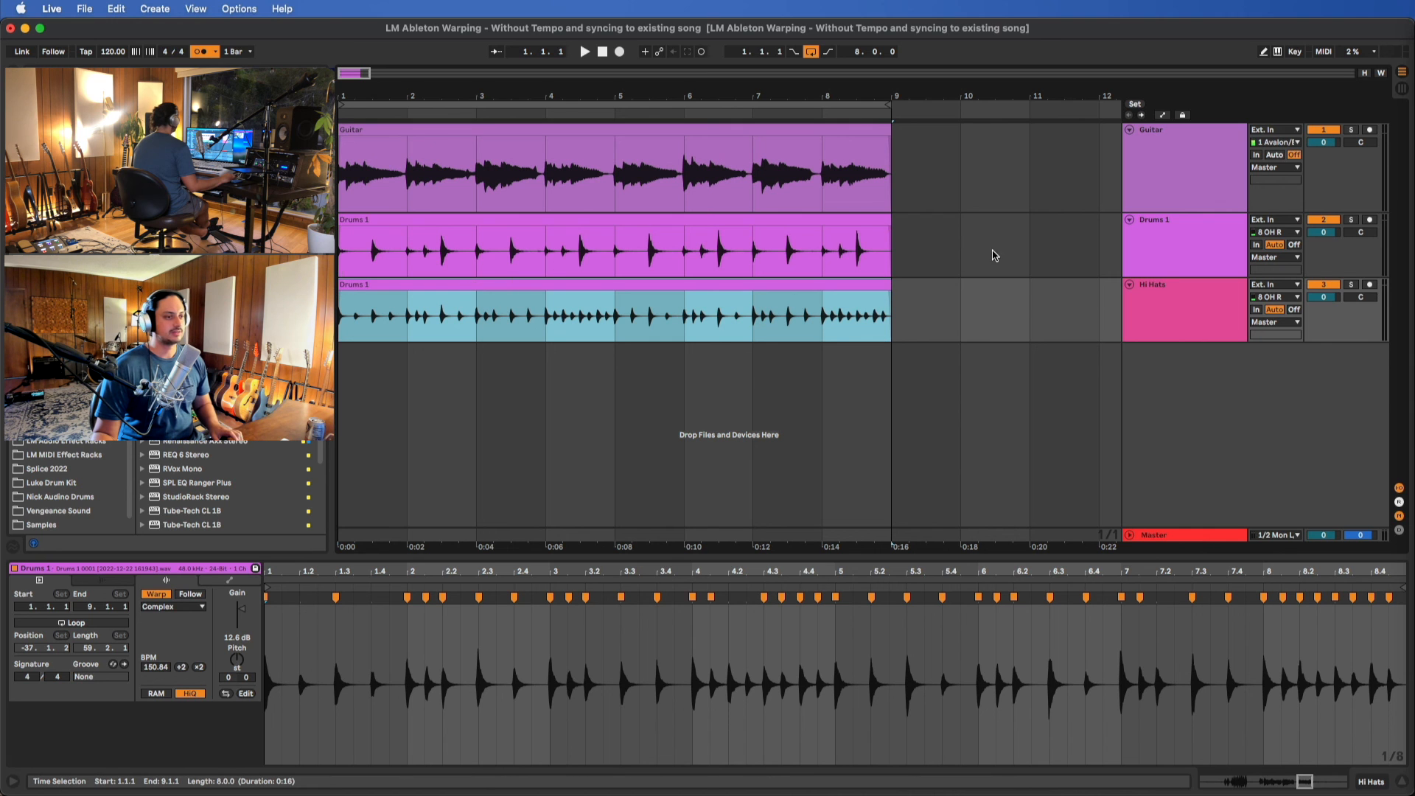
key("space")
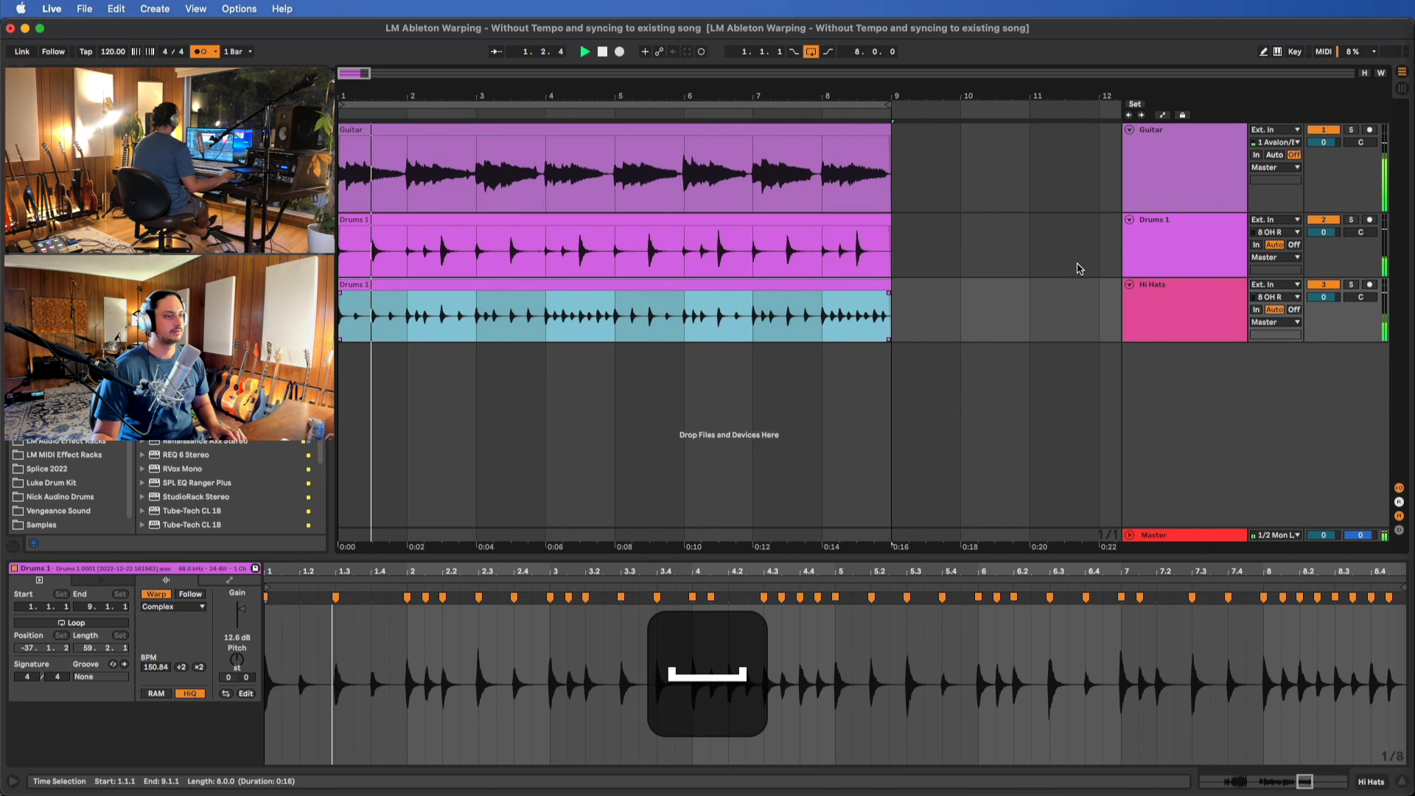
Lower the Hi Hats track volume to -2.0 dB during playback
left_click(1135, 308)
left_click(1325, 299)
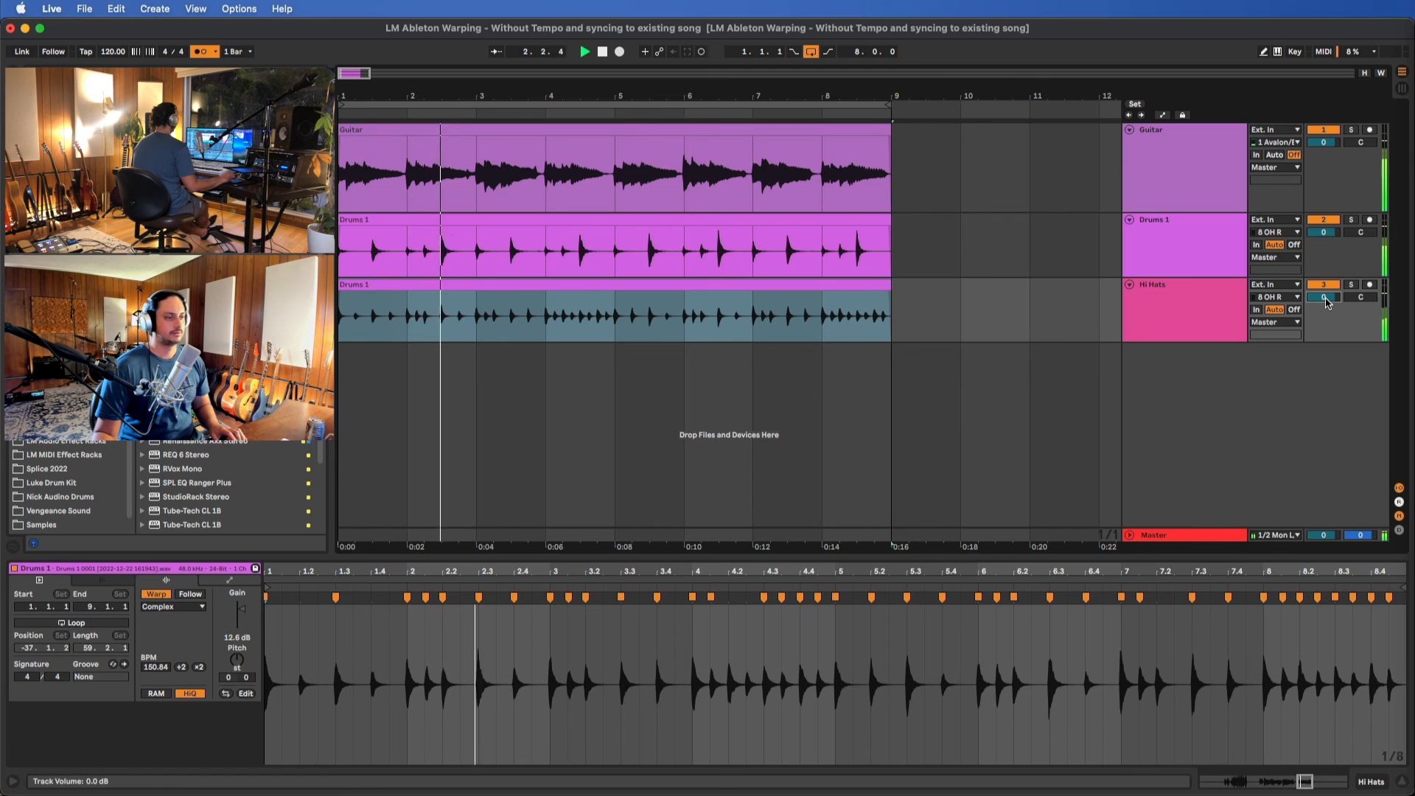
key("Down")
key("Down")
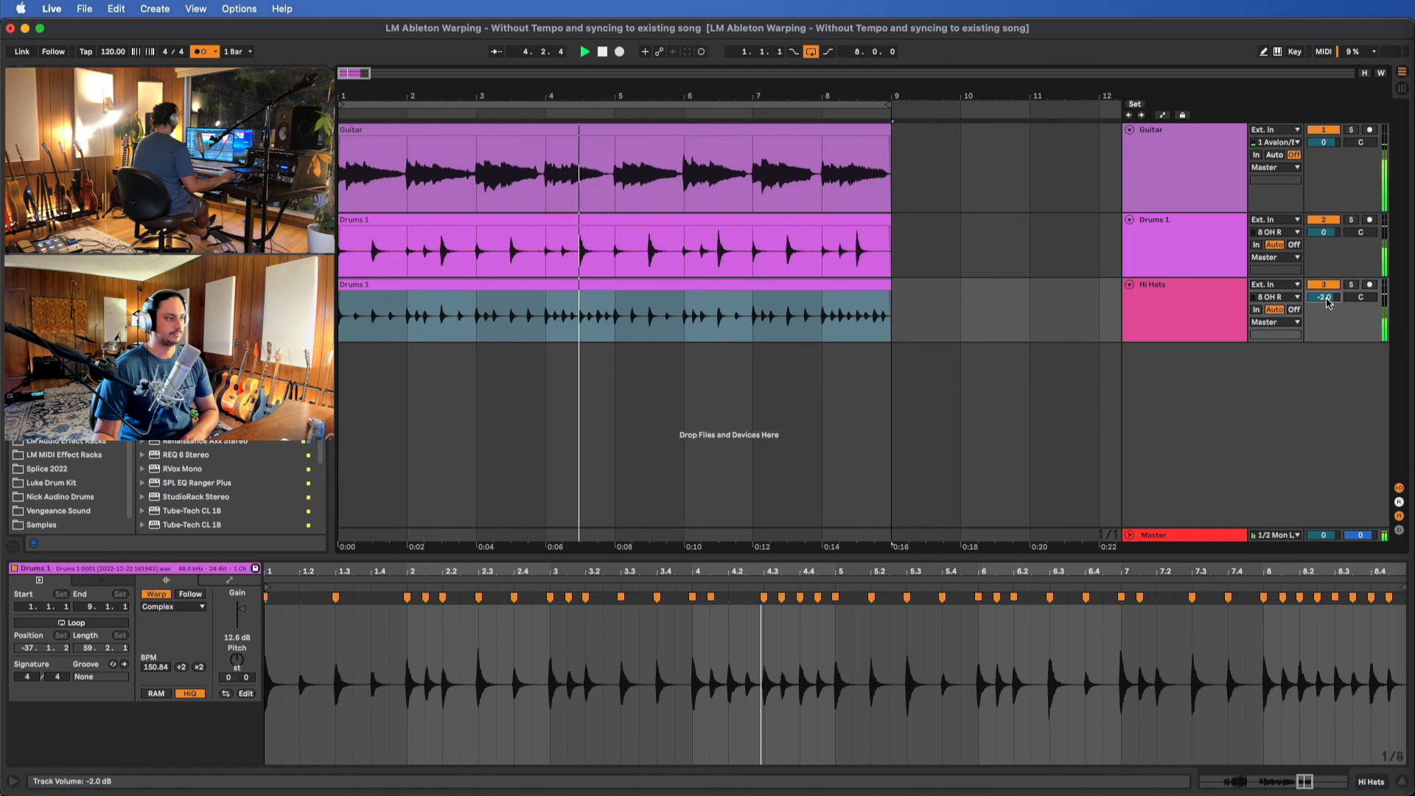
Examine how the drum and hi-hat hits line up around 6.2 in the arrangement, and stop playback
left_click(672, 262)
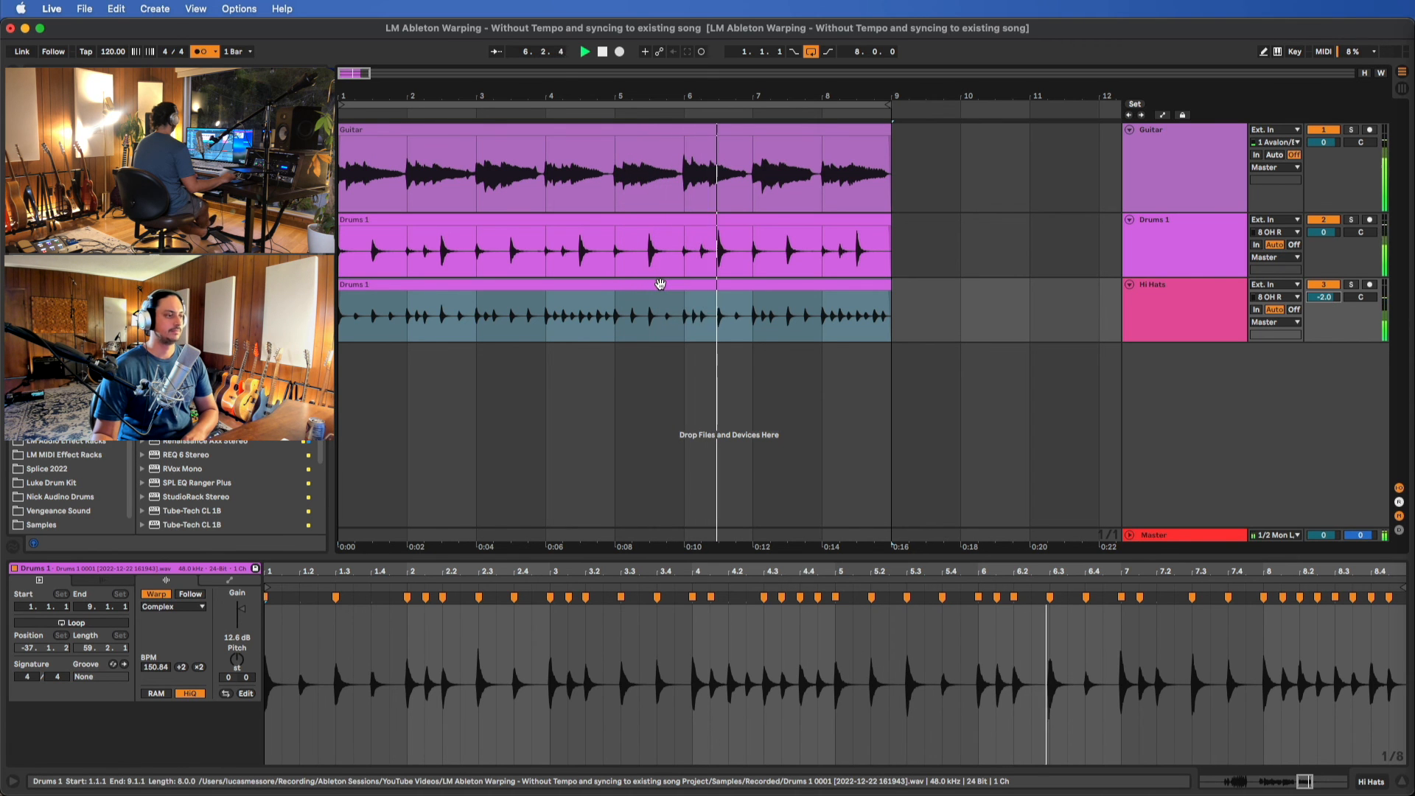
left_click(719, 290)
scroll(697, 294, "up", 15)
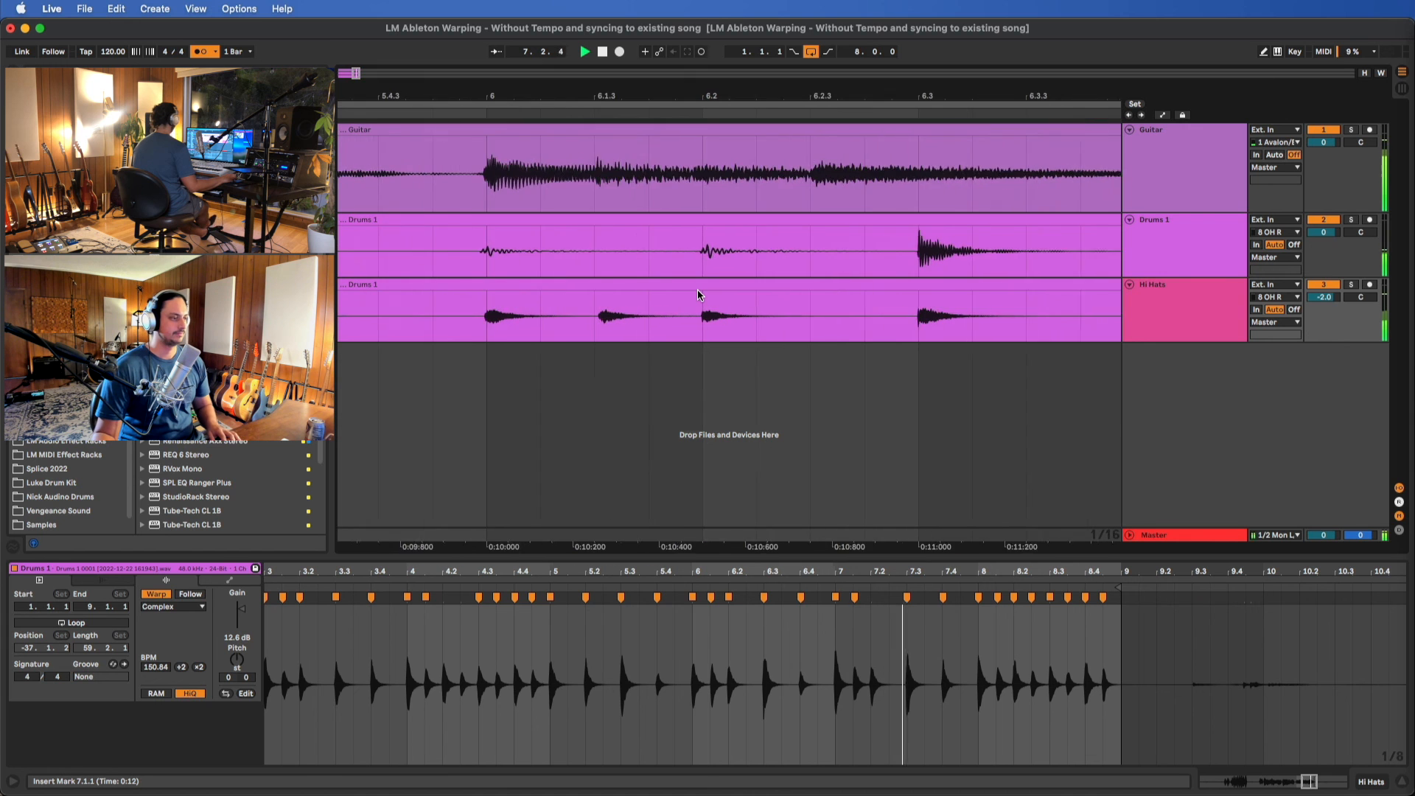
scroll(697, 295, "down", 12)
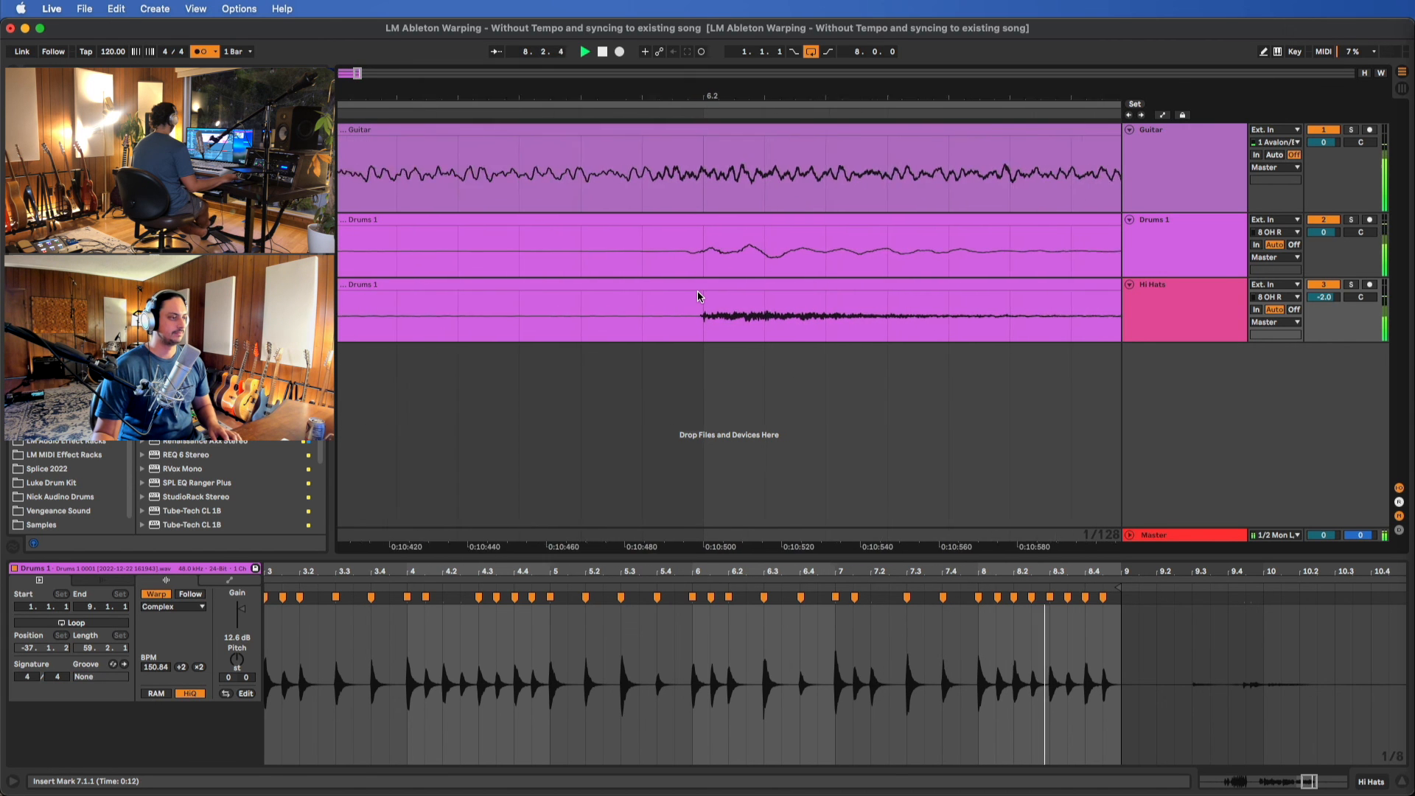
key("space")
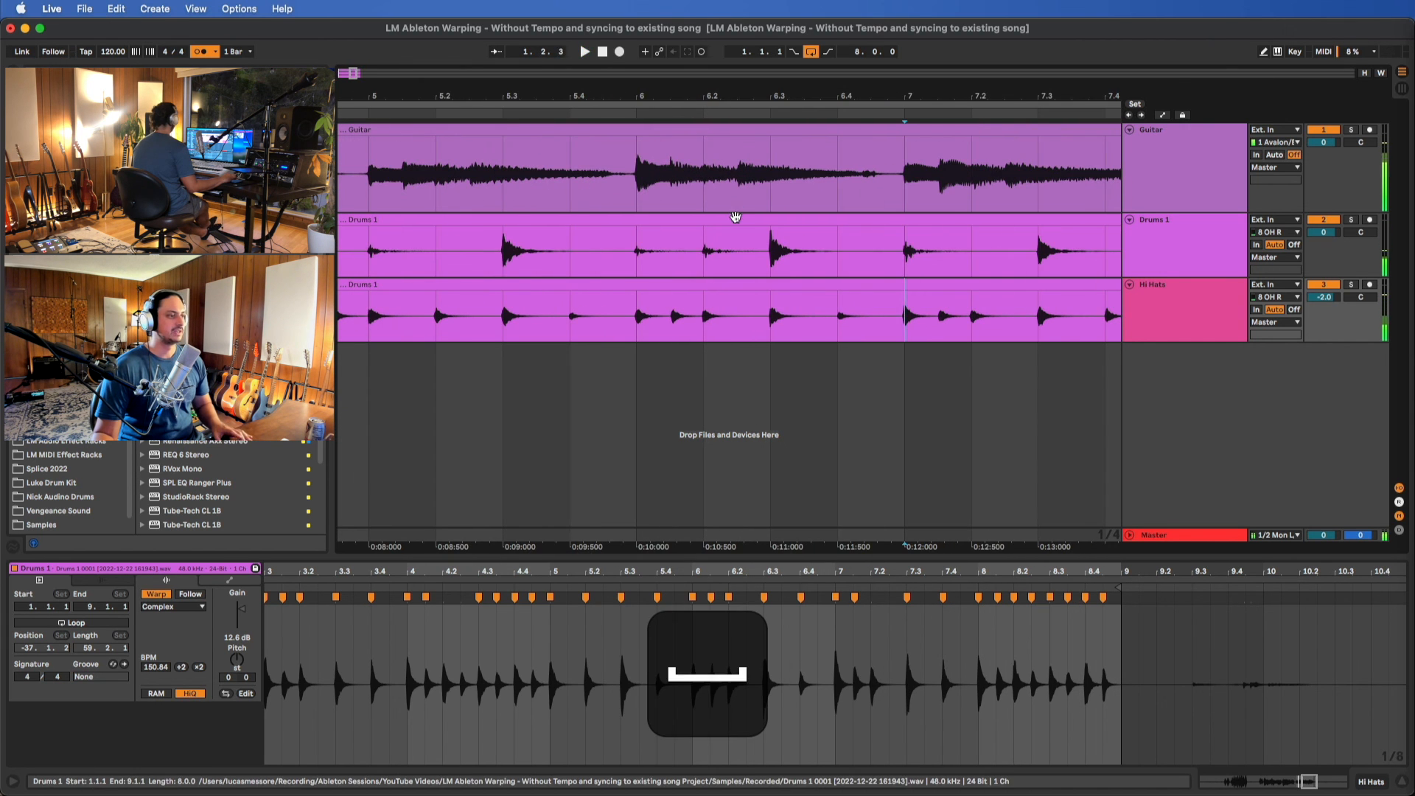
Open the Drums 1 track's clip and compare its hits with the guitar and hi-hats across bars 6 to 8
left_click(734, 220)
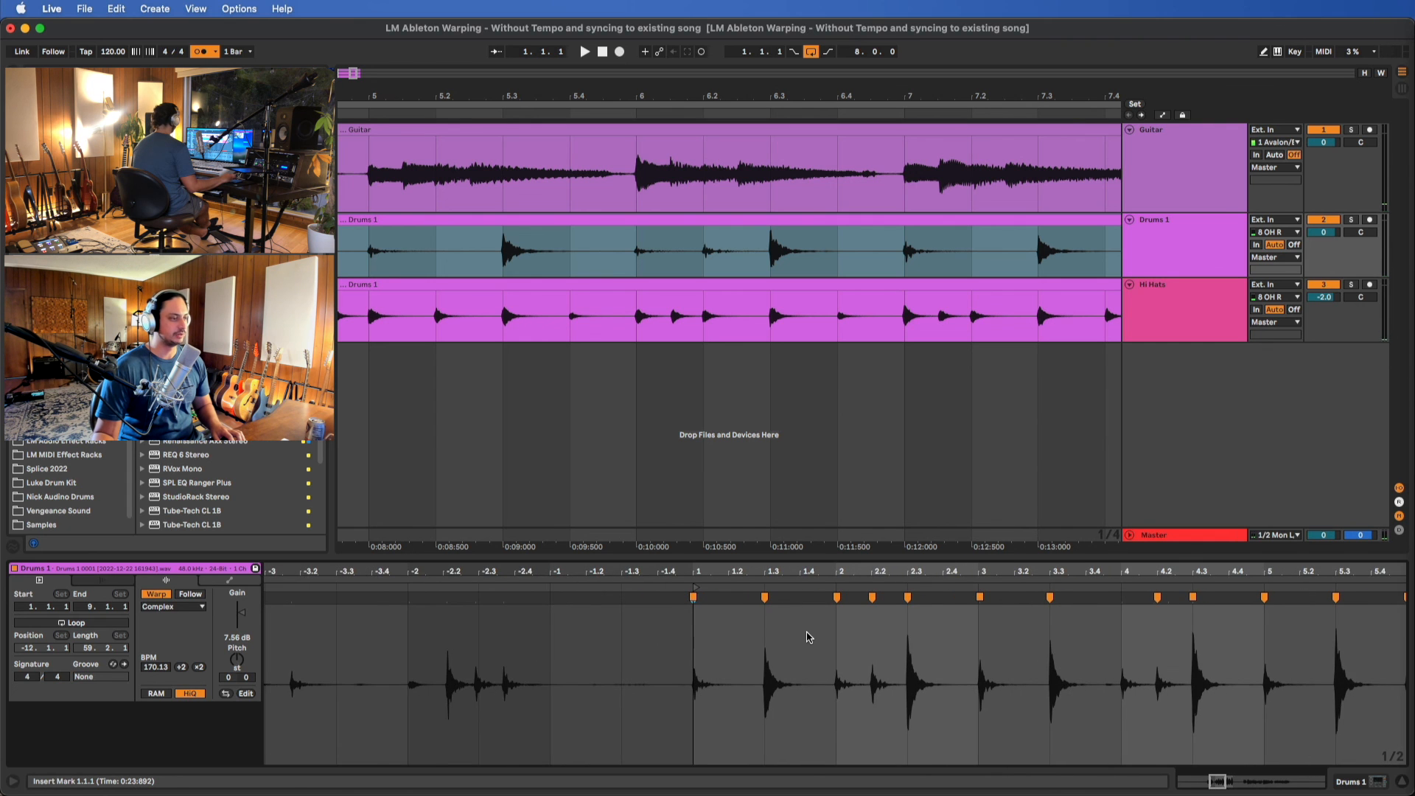
scroll(809, 639, "up", 2)
scroll(803, 278, "up", 4)
scroll(884, 258, "left", 6)
scroll(884, 310, "right", 10)
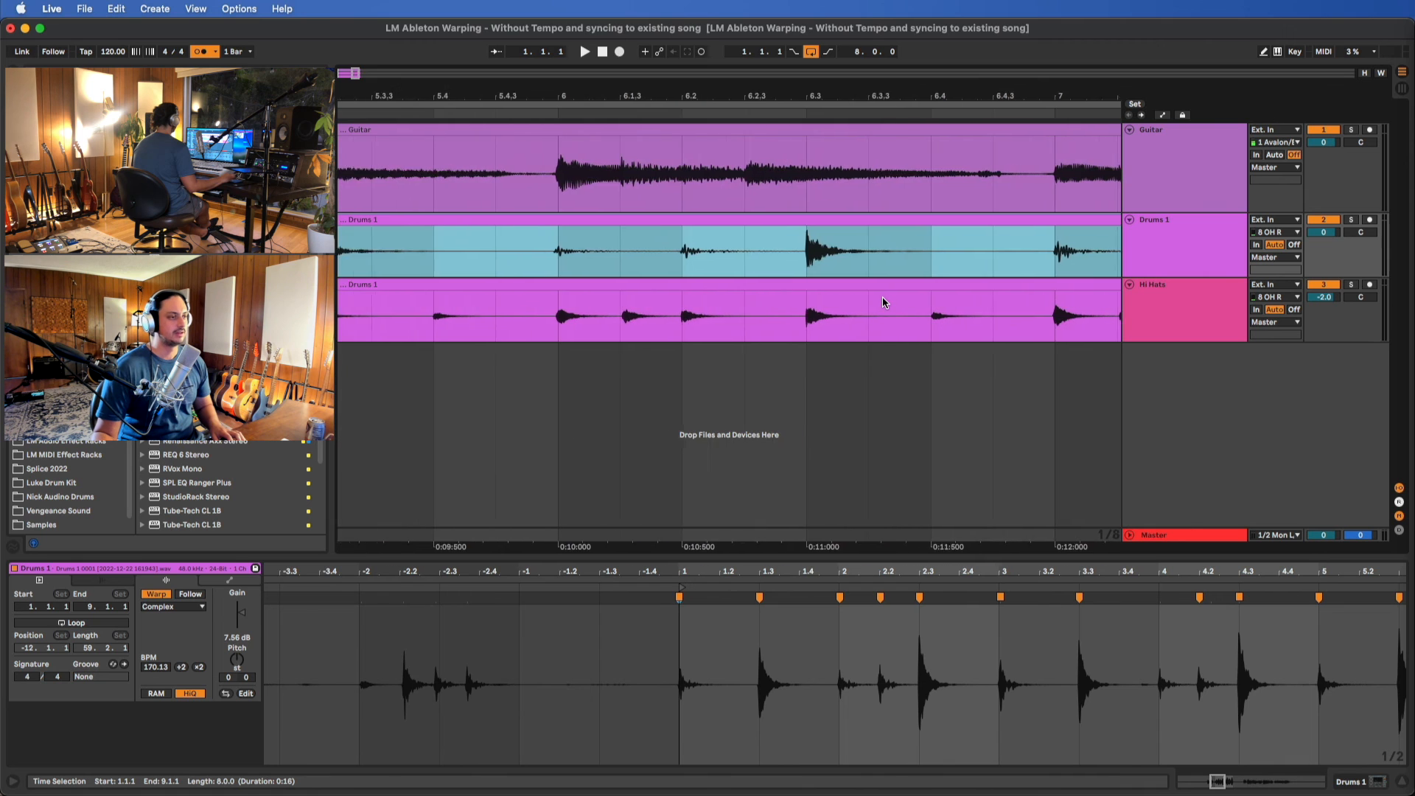
scroll(881, 296, "right", 2)
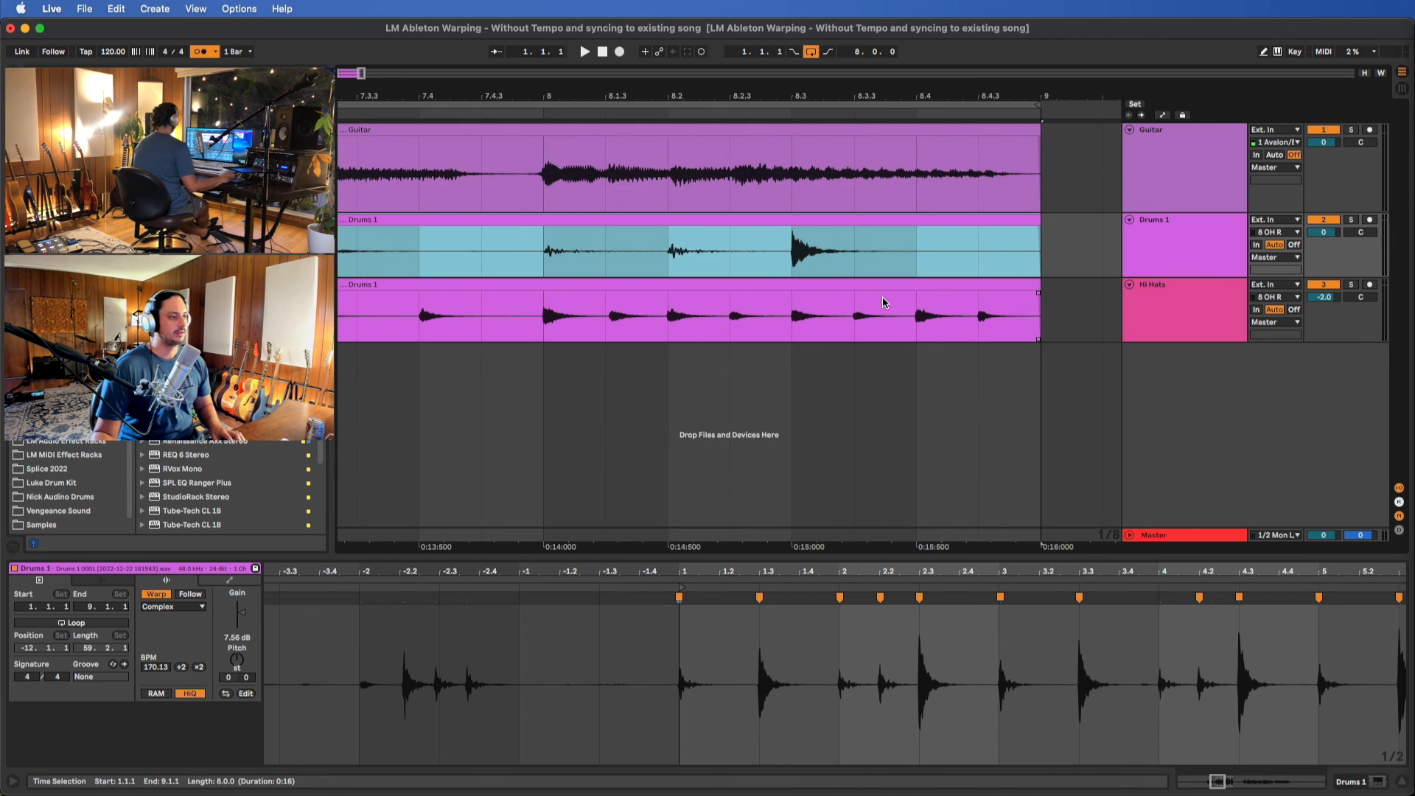
scroll(454, 325, "up", 4)
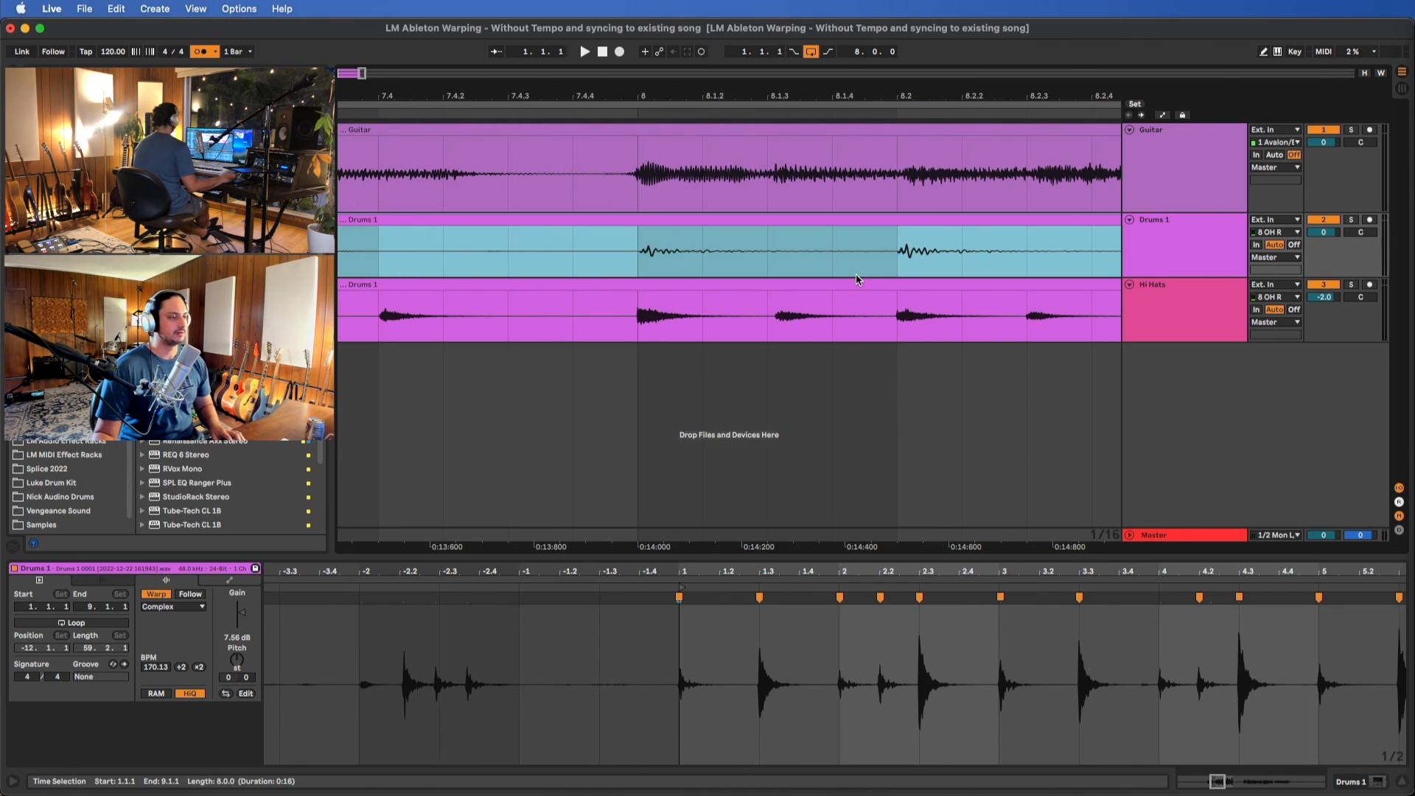
scroll(857, 280, "left", 5)
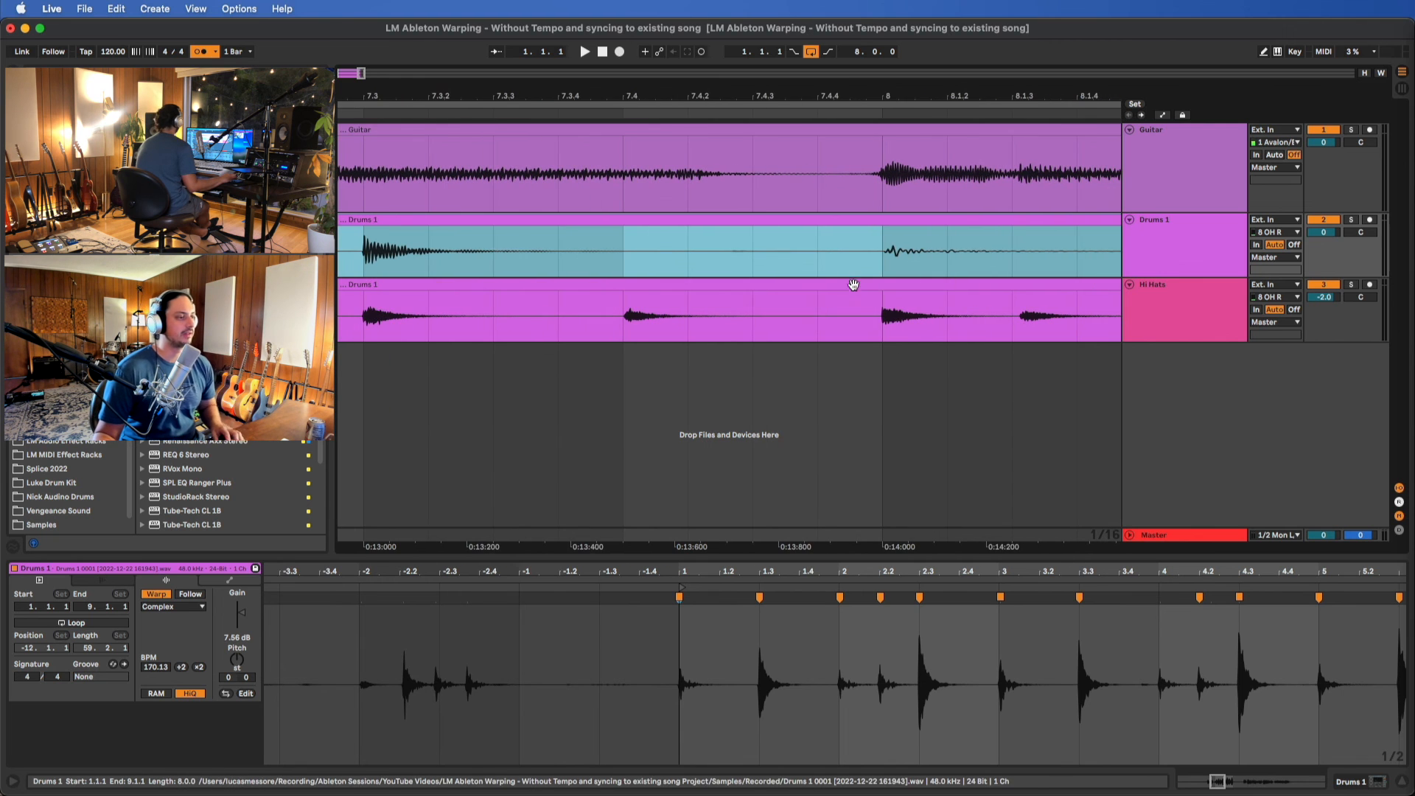
scroll(675, 270, "left", 8)
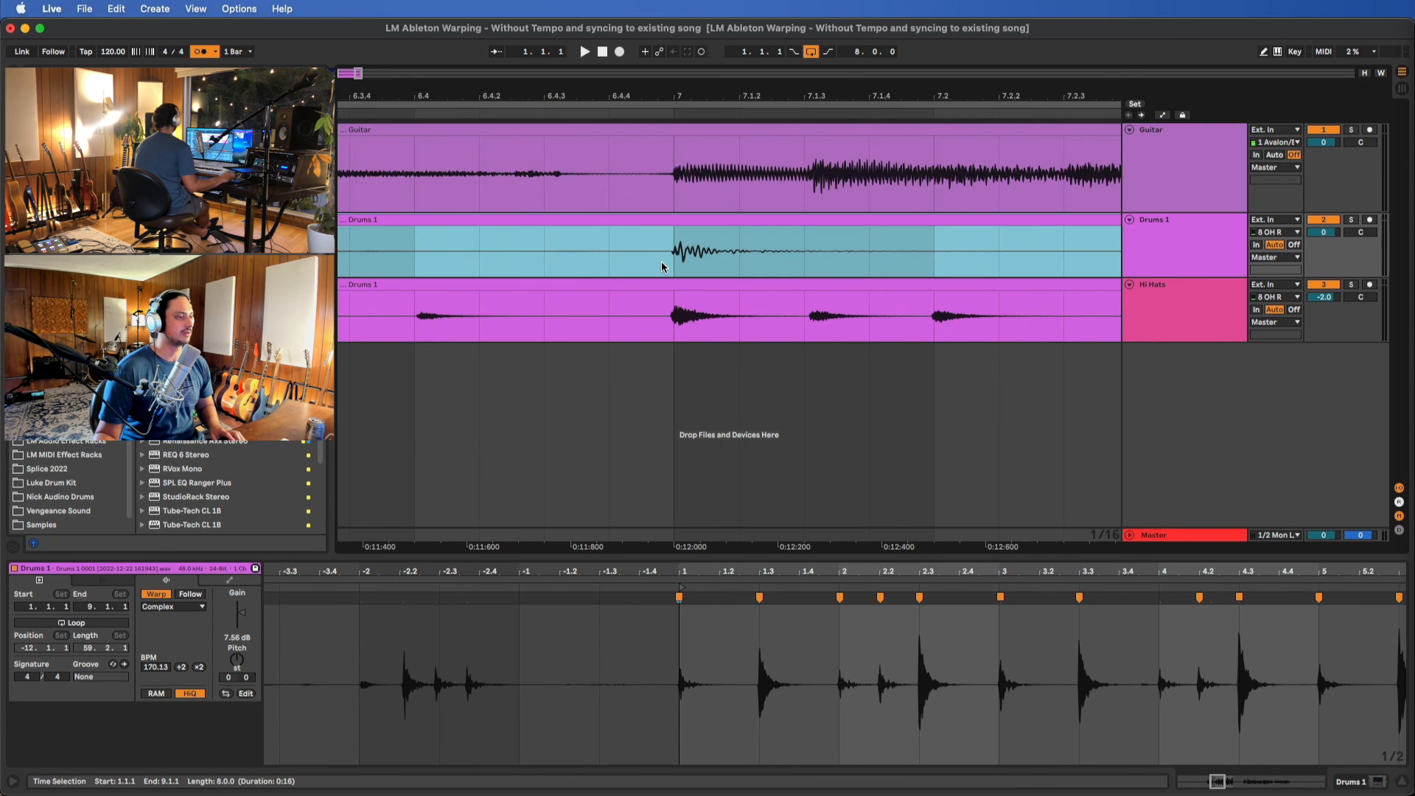
scroll(656, 280, "down", 10)
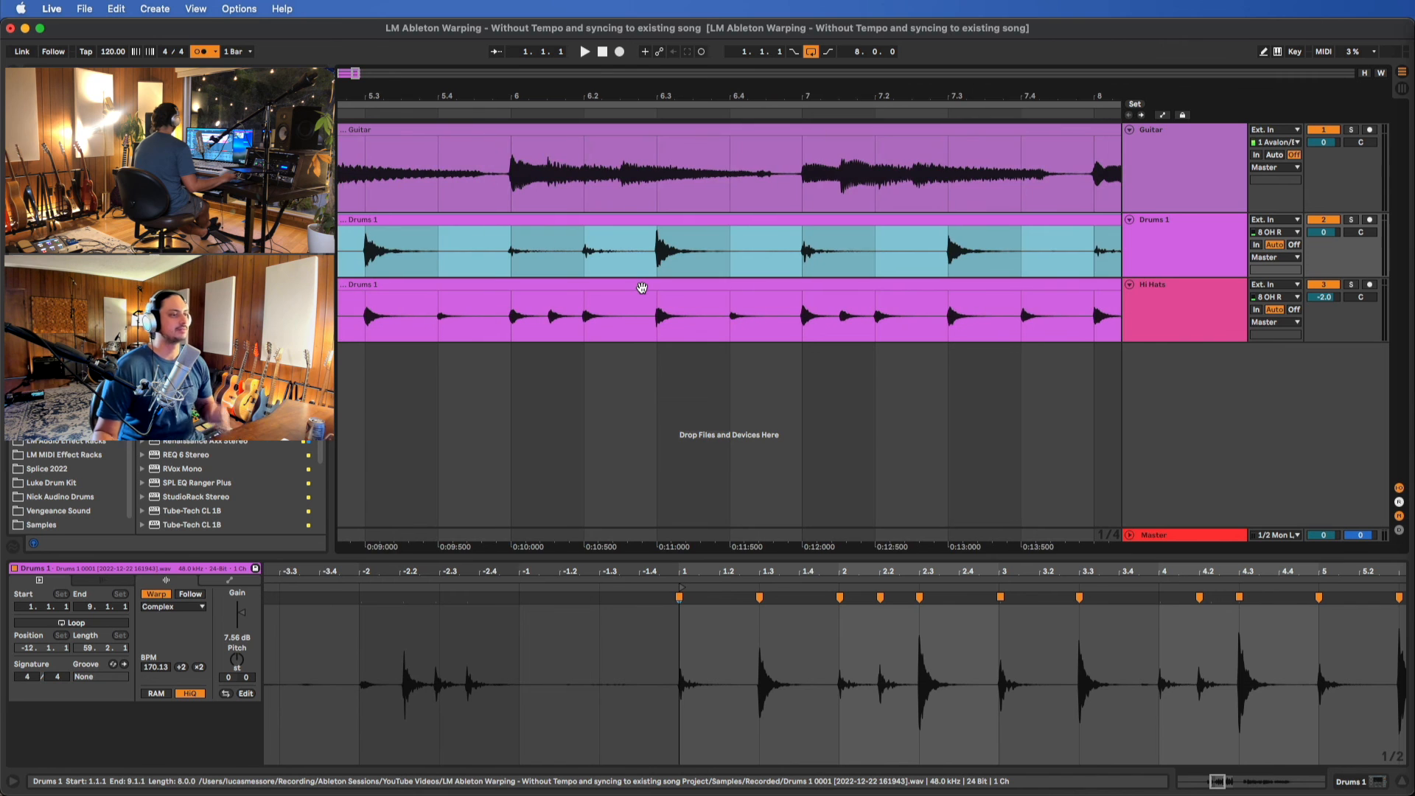
Show the full eight-bar arrangement and set the song tempo to 140 BPM
scroll(466, 254, "up", 6)
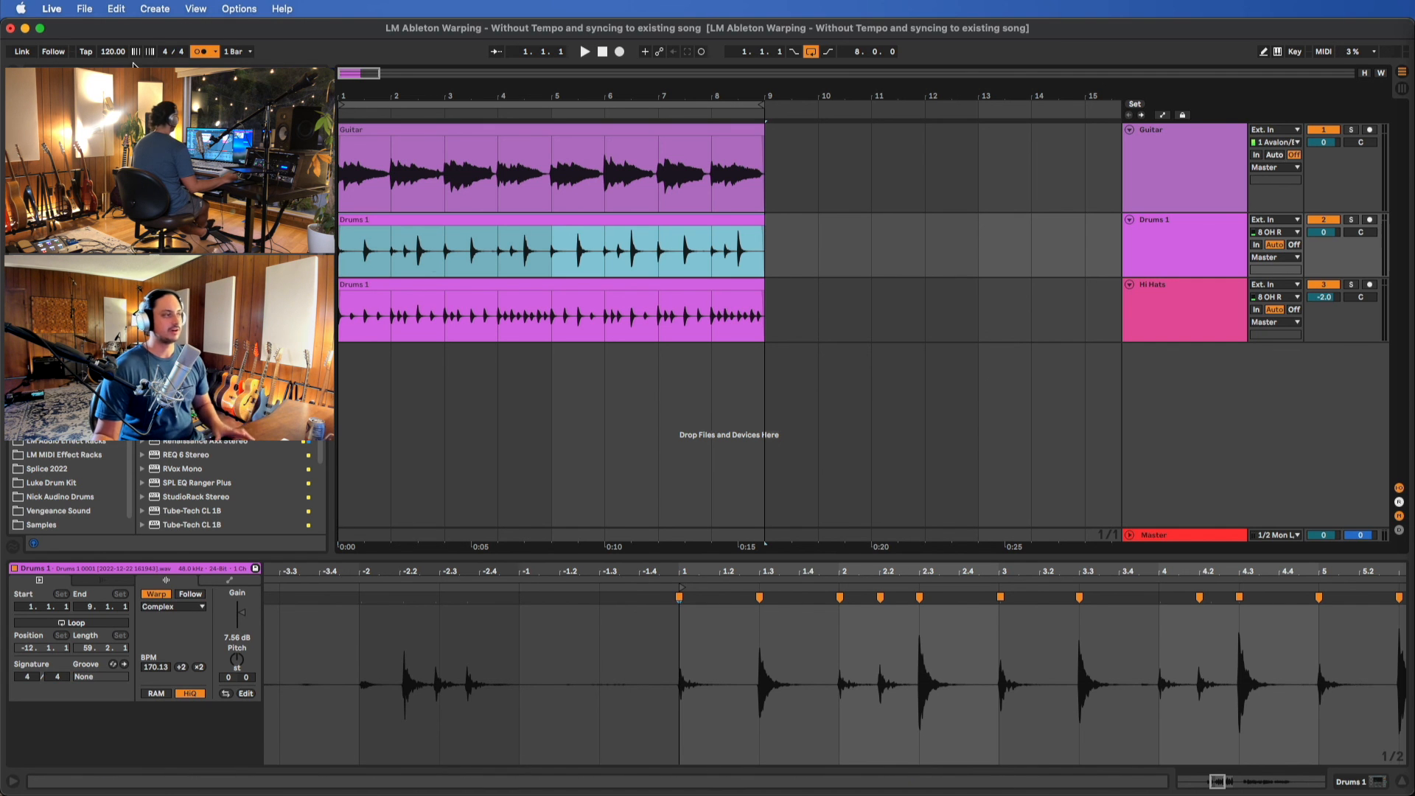
left_click_drag(110, 55, 112, 54)
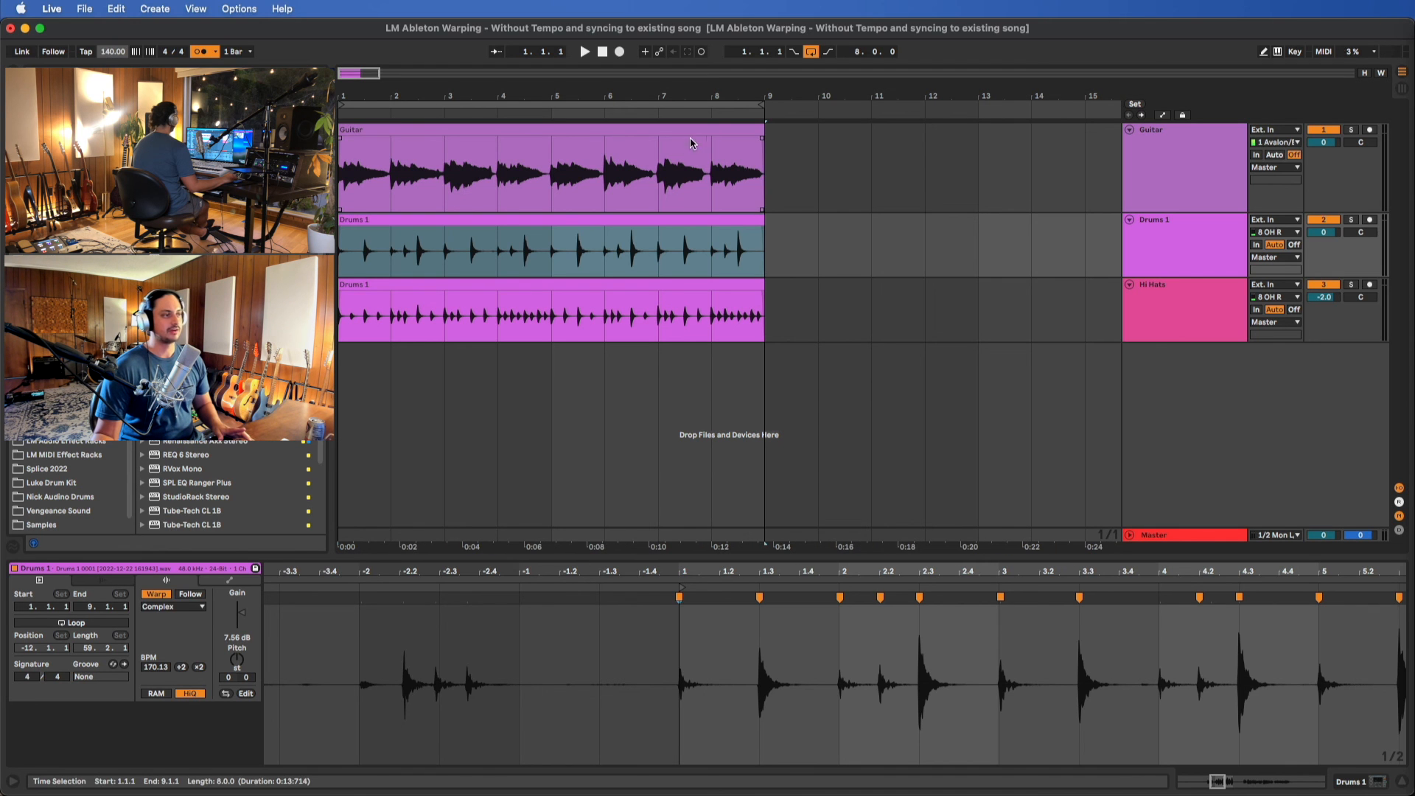
Set the song tempo to 165 BPM and play the arrangement from the start to hear the synced tracks, stopping in bar 8
left_click_drag(112, 54, 111, 55)
type("165")
key("Return")
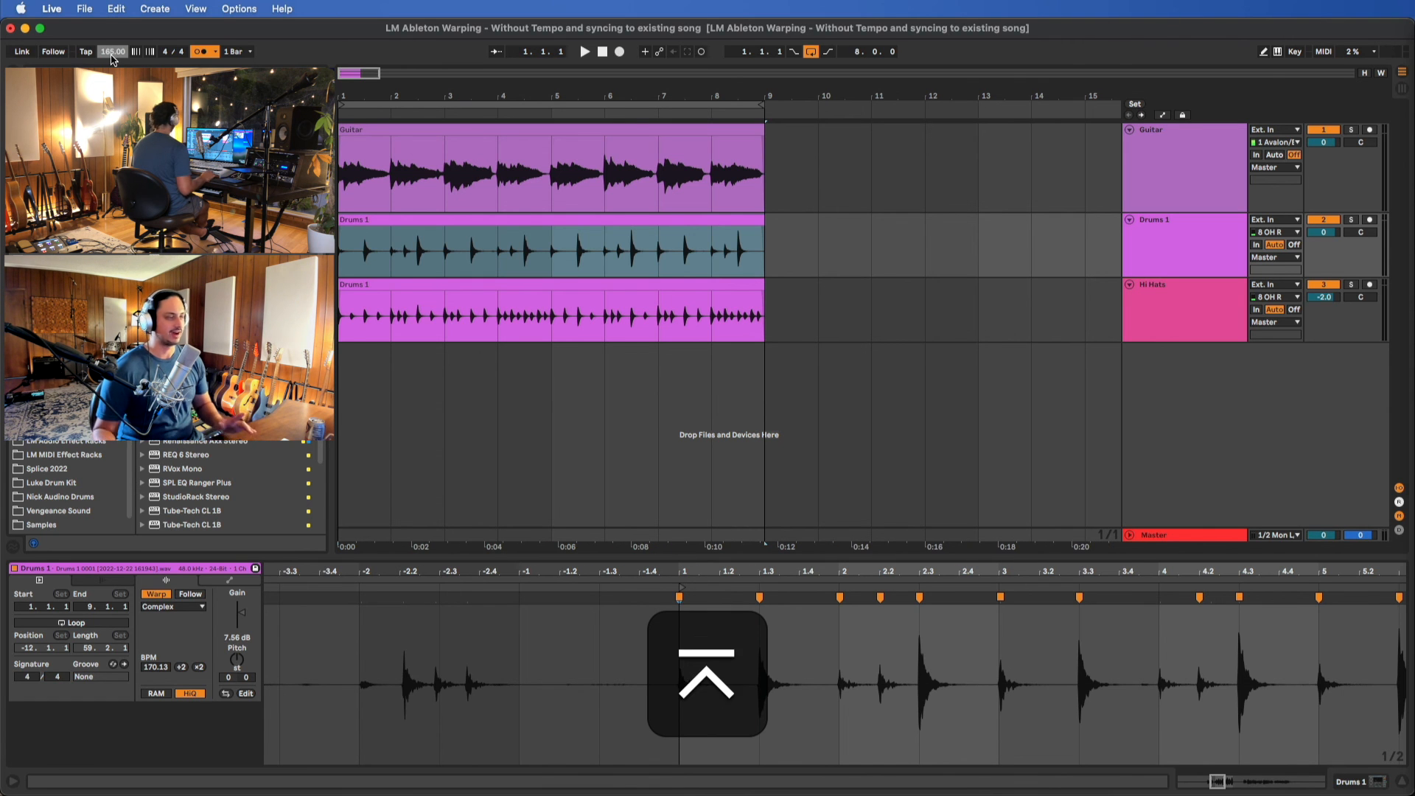
key("space")
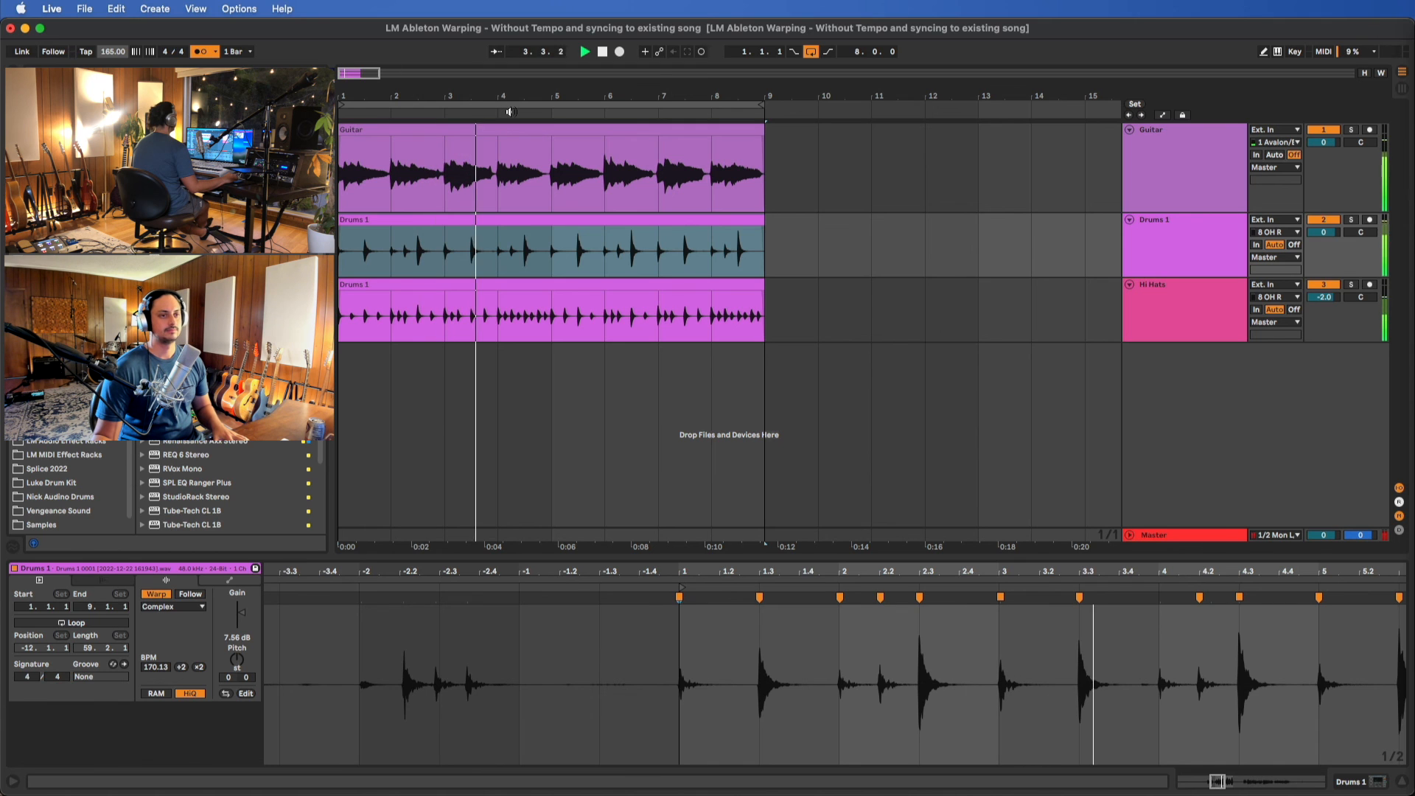
key("space")
Transpose the Guitar clip up by 3 semitones and play the arrangement from the start, stopping in bar 4
left_click(604, 129)
left_click(604, 130)
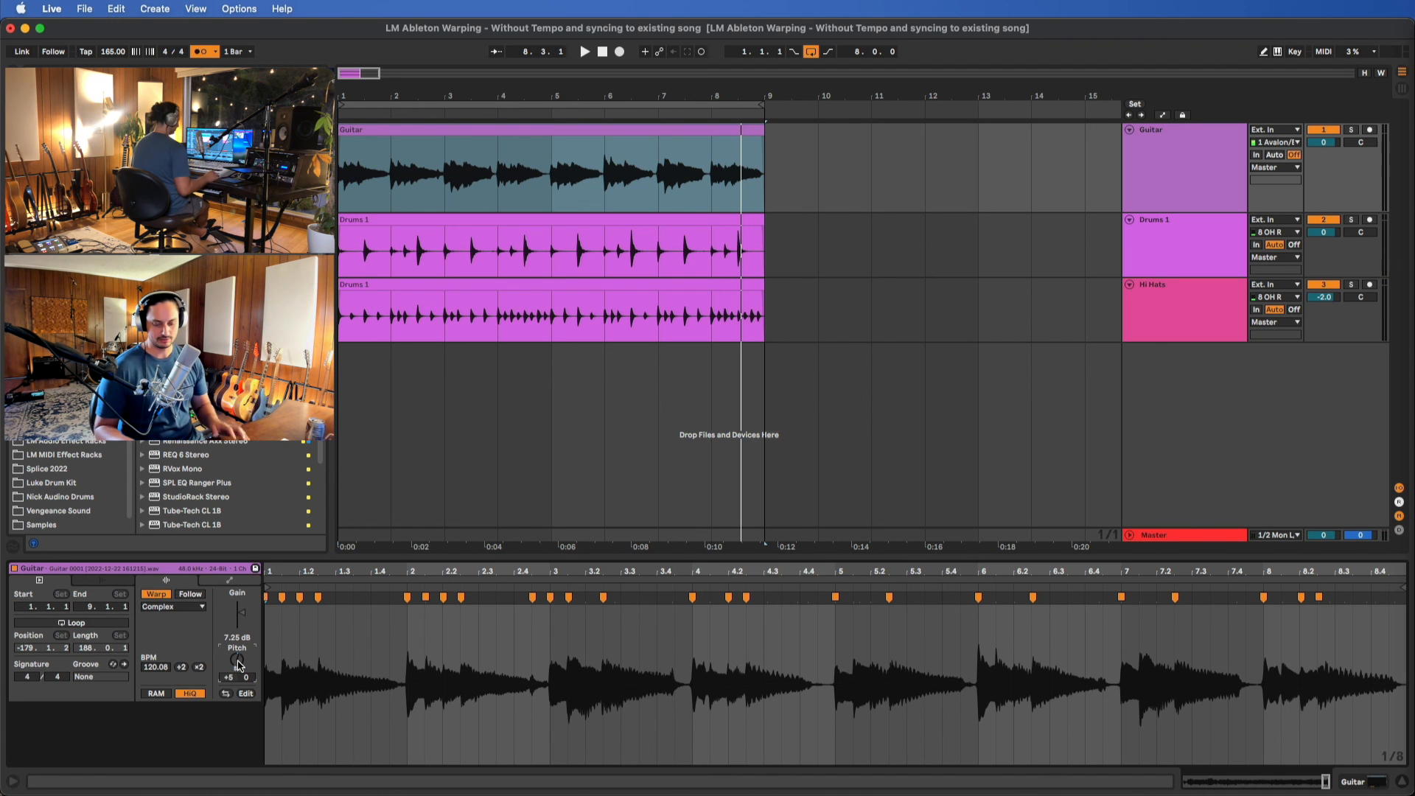
type("3")
key("Return")
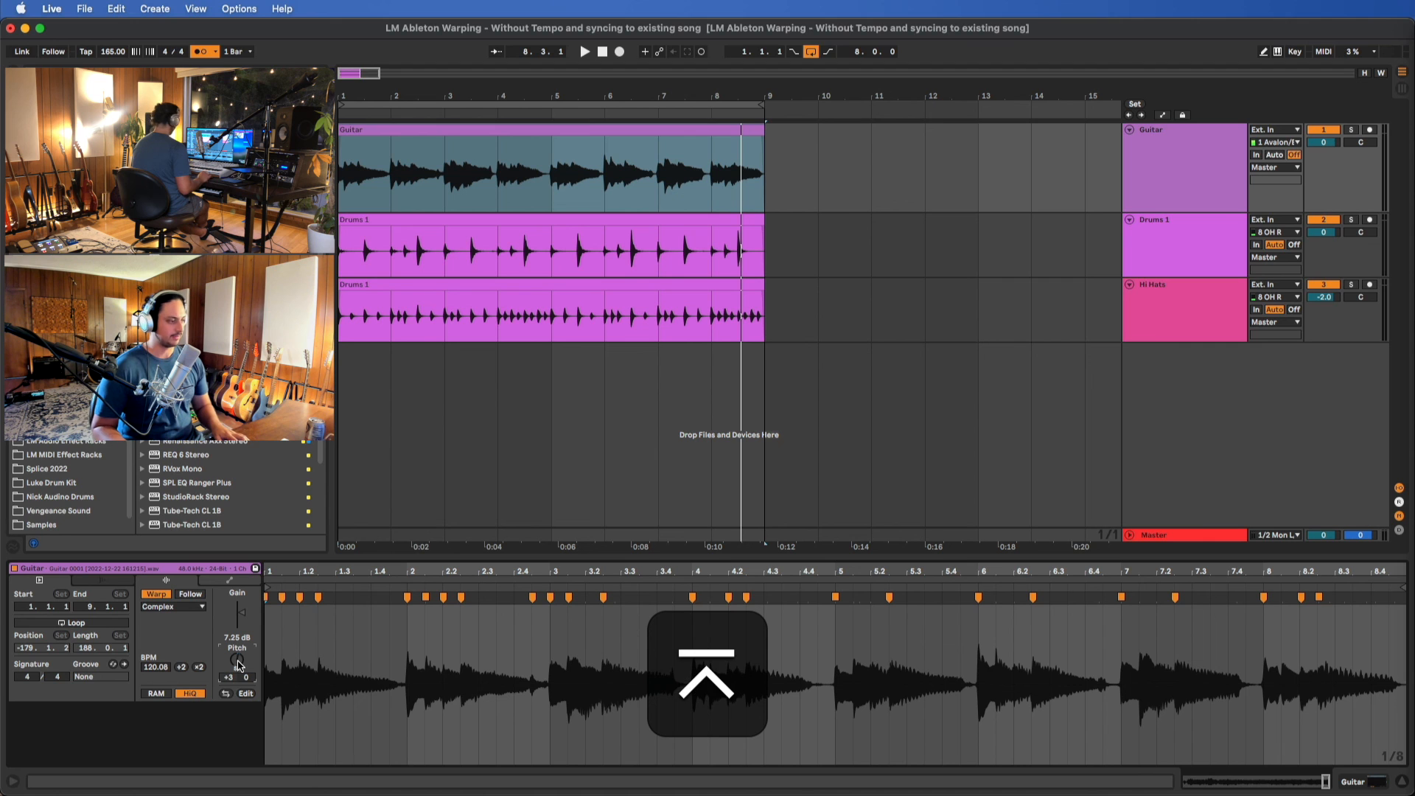
key("space")
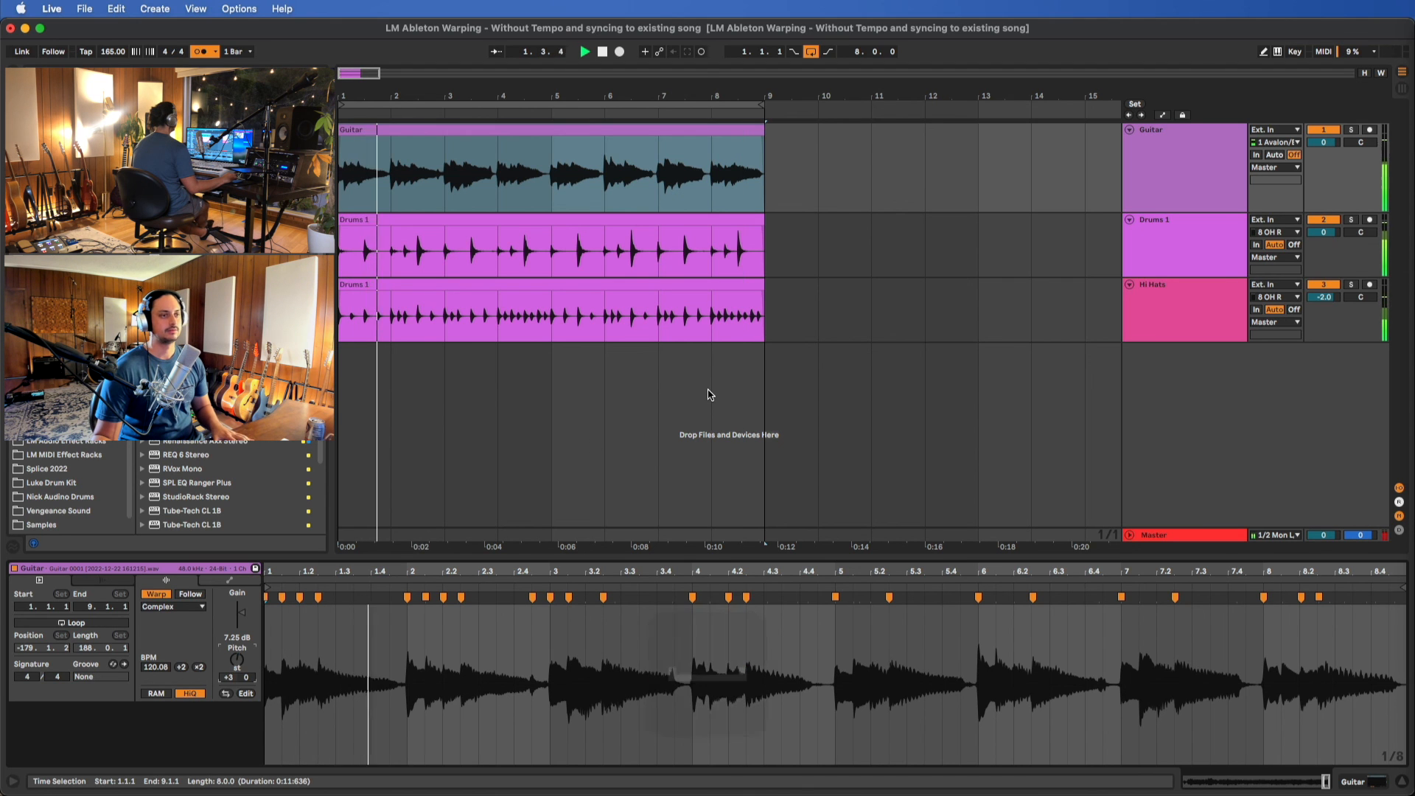
left_click(603, 275)
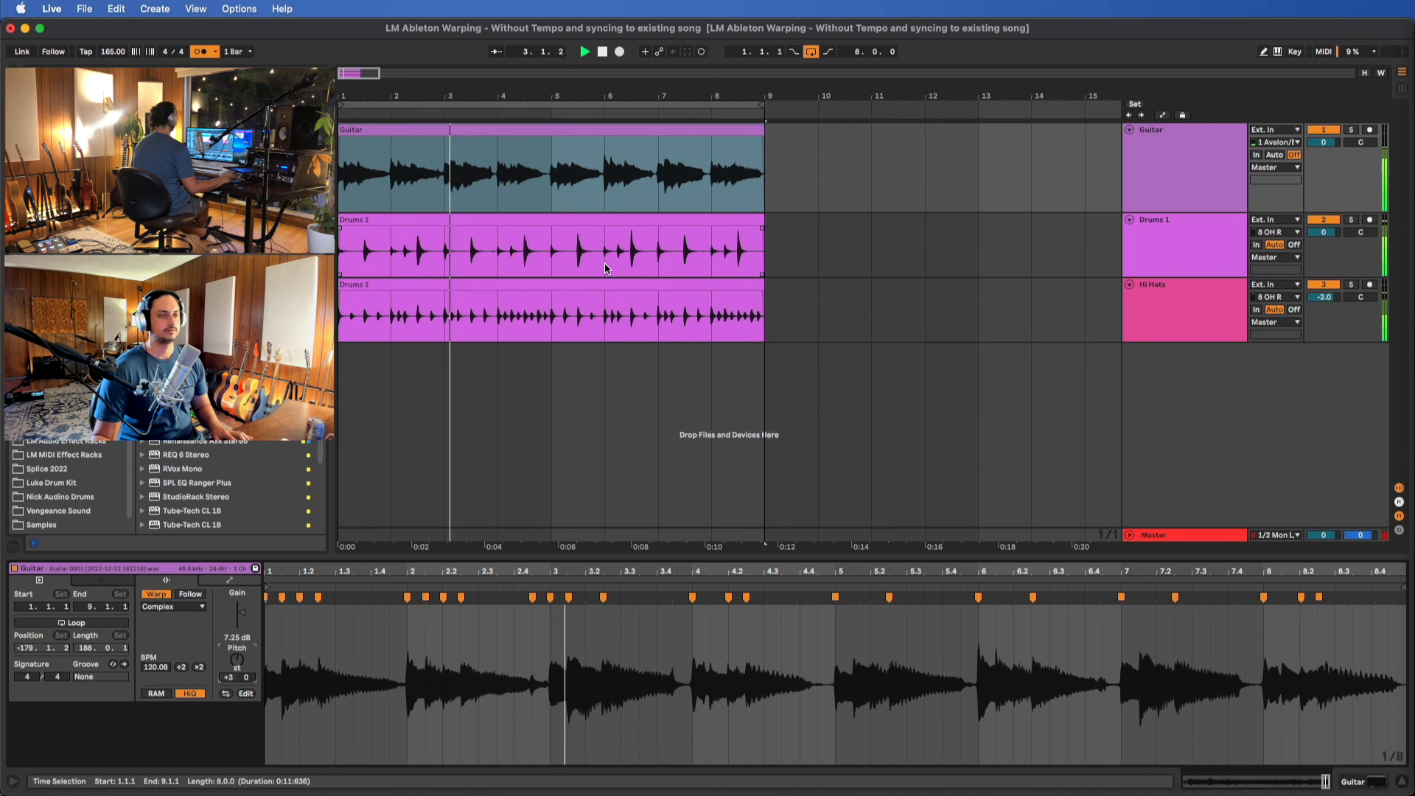
key("space")
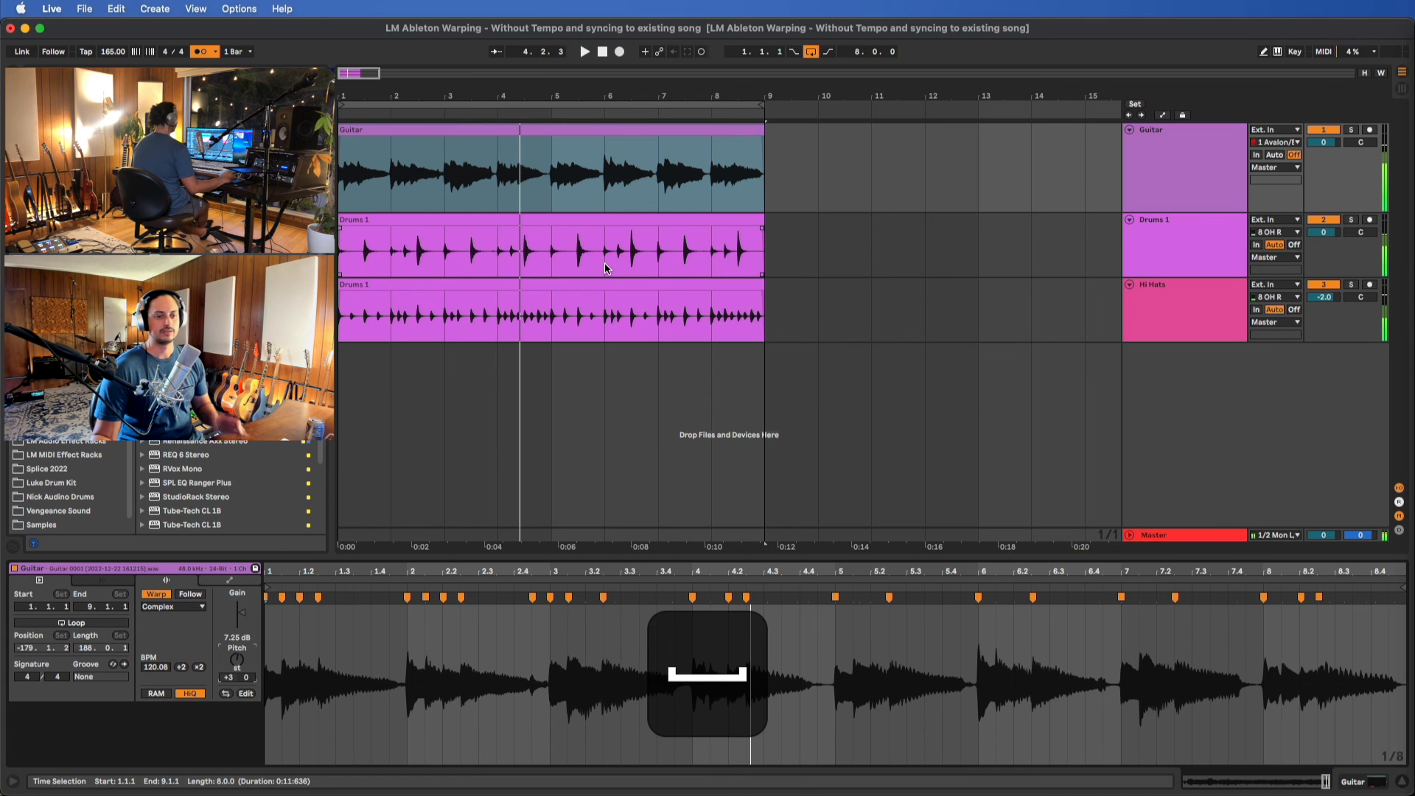